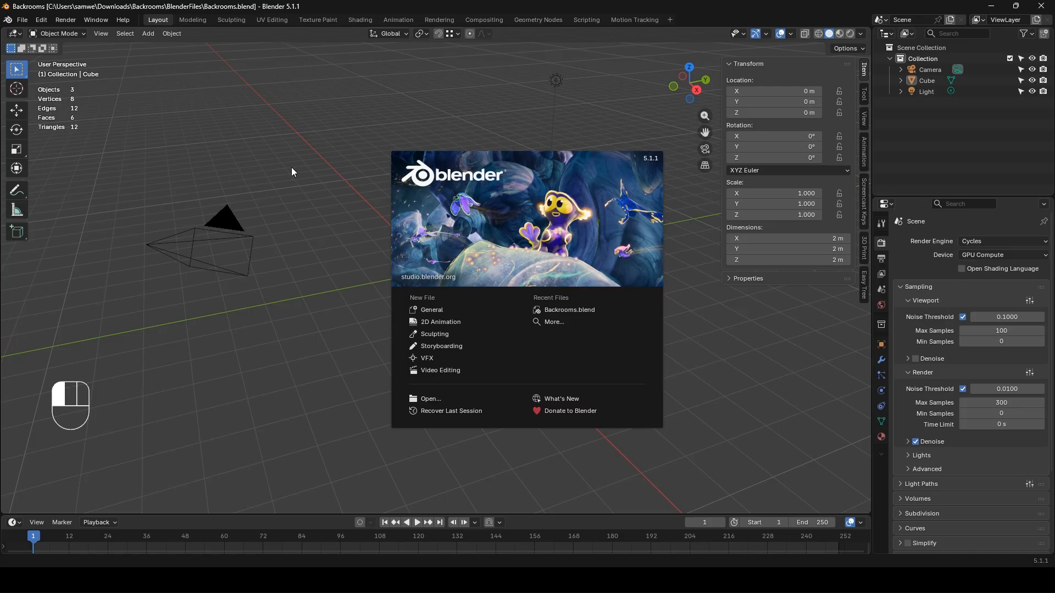
- Dismiss the splash screen and delete the default cube and light, keeping only the camera
{"action": "left_click", "coordinate": [543, 311]}
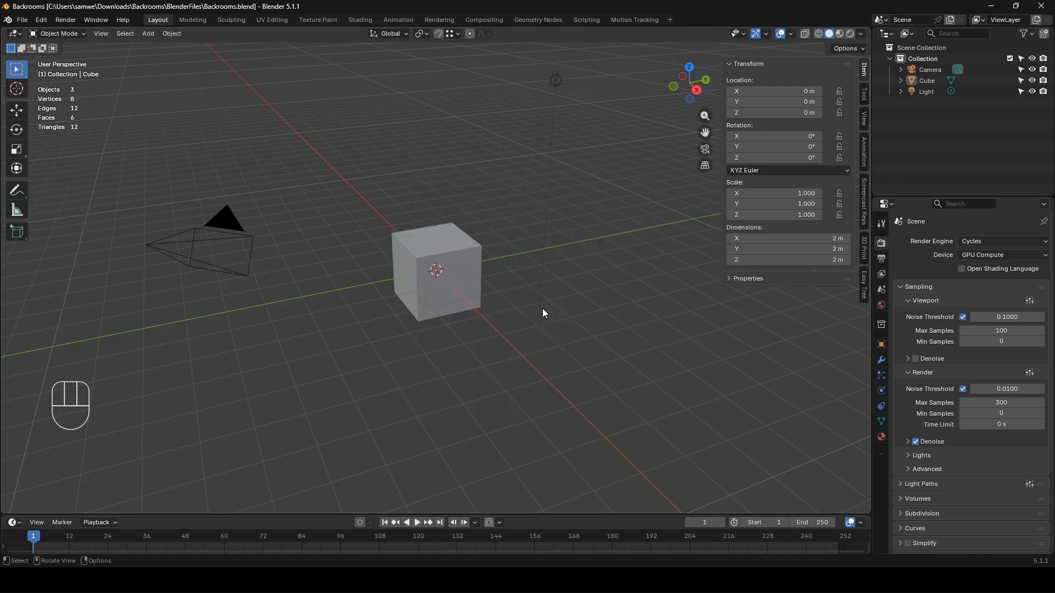
{"action": "left_click_drag", "start_coordinate": [0, 154], "coordinate": [459, 1]}
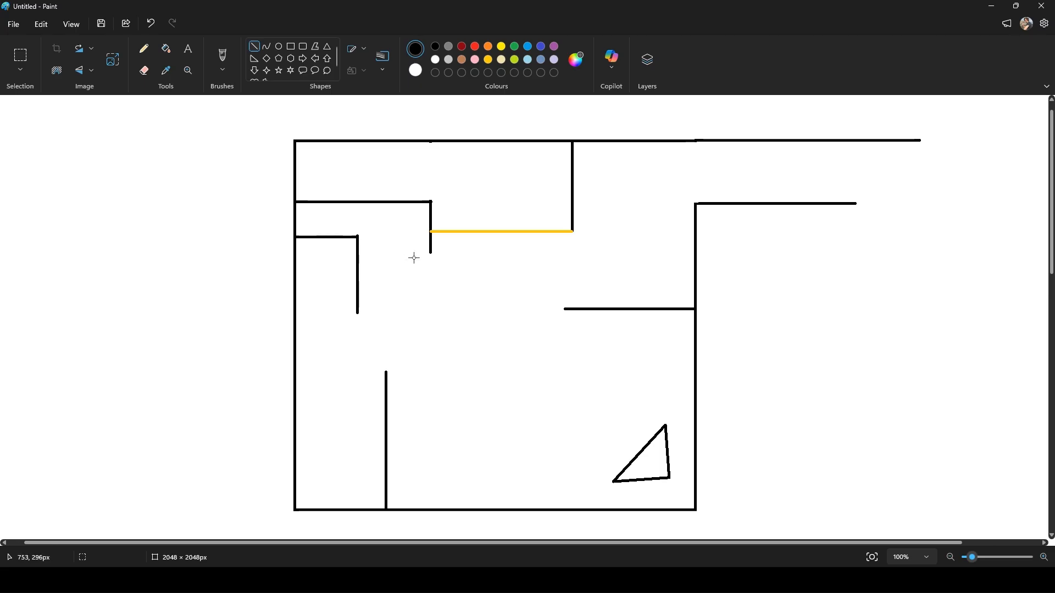
{"action": "left_click_drag", "start_coordinate": [575, 11], "coordinate": [0, 132]}
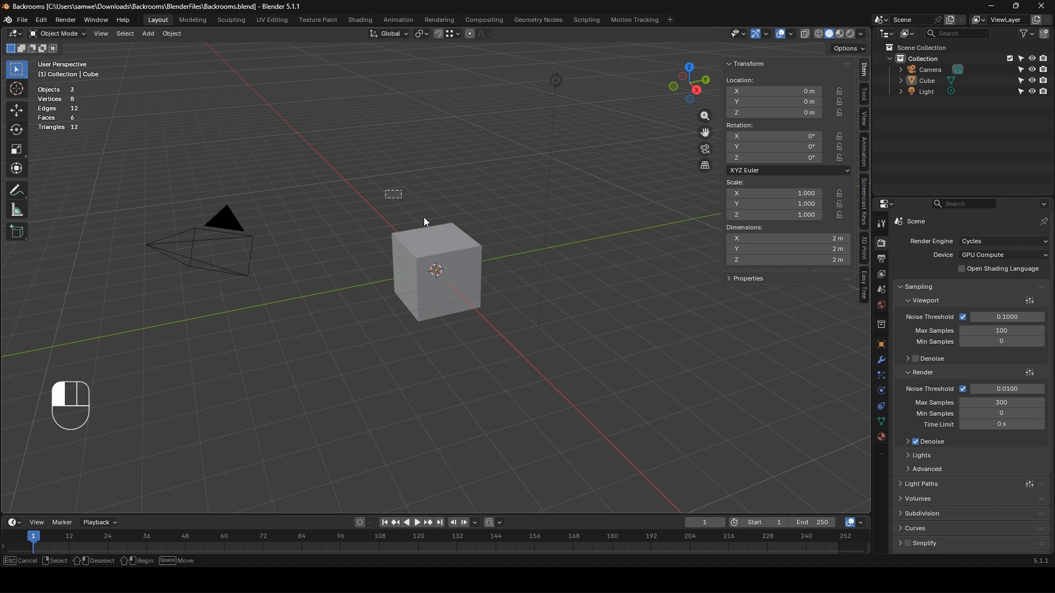
{"action": "left_click_drag", "start_coordinate": [385, 191], "coordinate": [584, 342]}
{"action": "key", "text": "x"}
{"action": "left_click", "coordinate": [582, 338]}
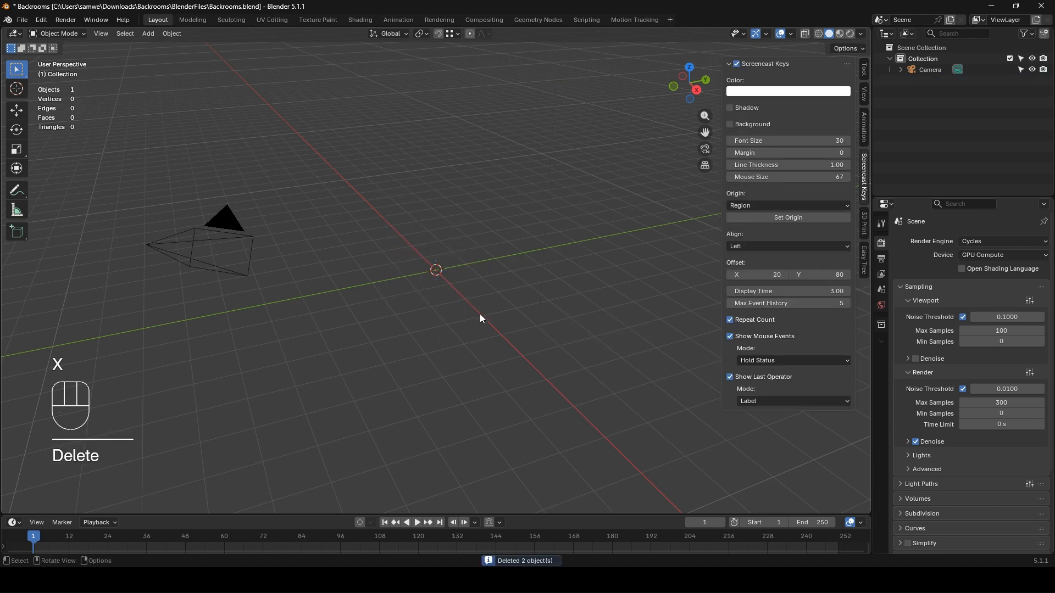
- Switch to the camera's view and lock the camera to view navigation
{"action": "key", "text": "KP_0"}
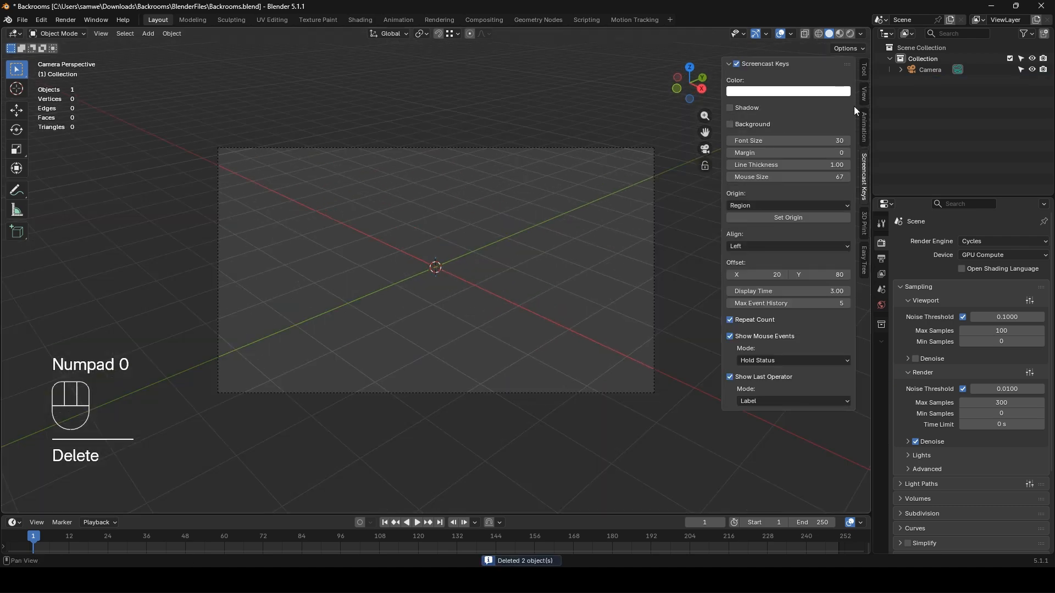
{"action": "left_click", "coordinate": [864, 94]}
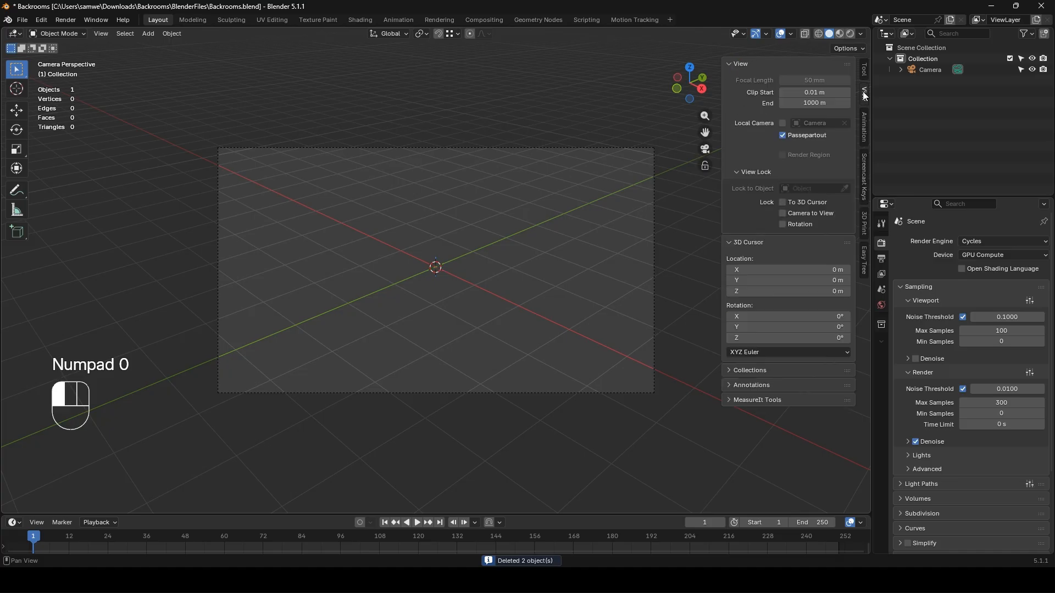
{"action": "left_click", "coordinate": [786, 214]}
- Add a mesh plane at the world origin as the floor
{"action": "key", "text": "shift+a"}
{"action": "mouse_move", "coordinate": [427, 289]}
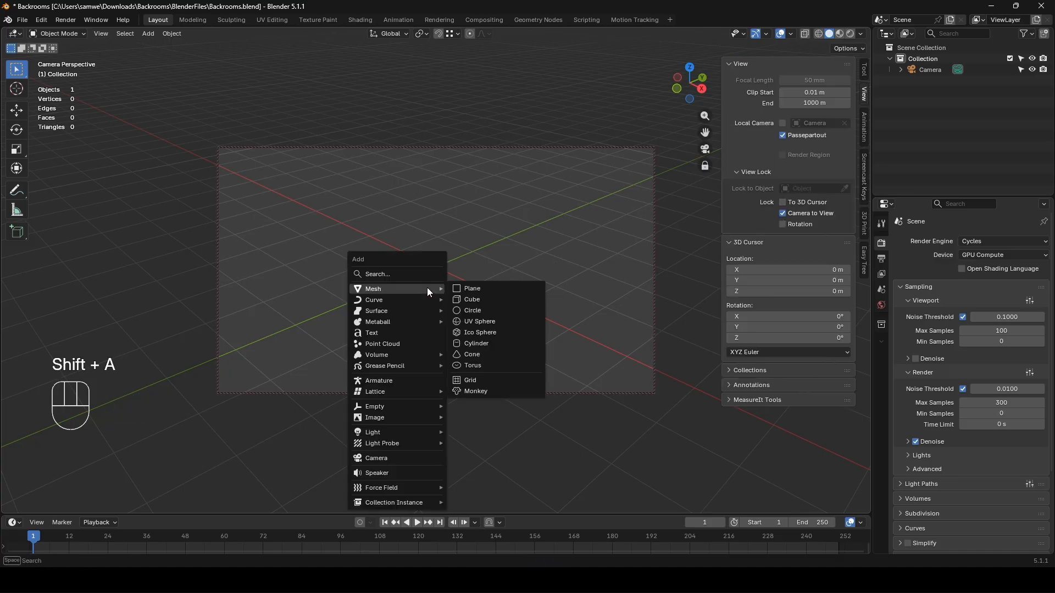
{"action": "left_click", "coordinate": [473, 289]}
- Set the plane's X, Y and Z scale to 10 and apply the scale
{"action": "left_click", "coordinate": [866, 67]}
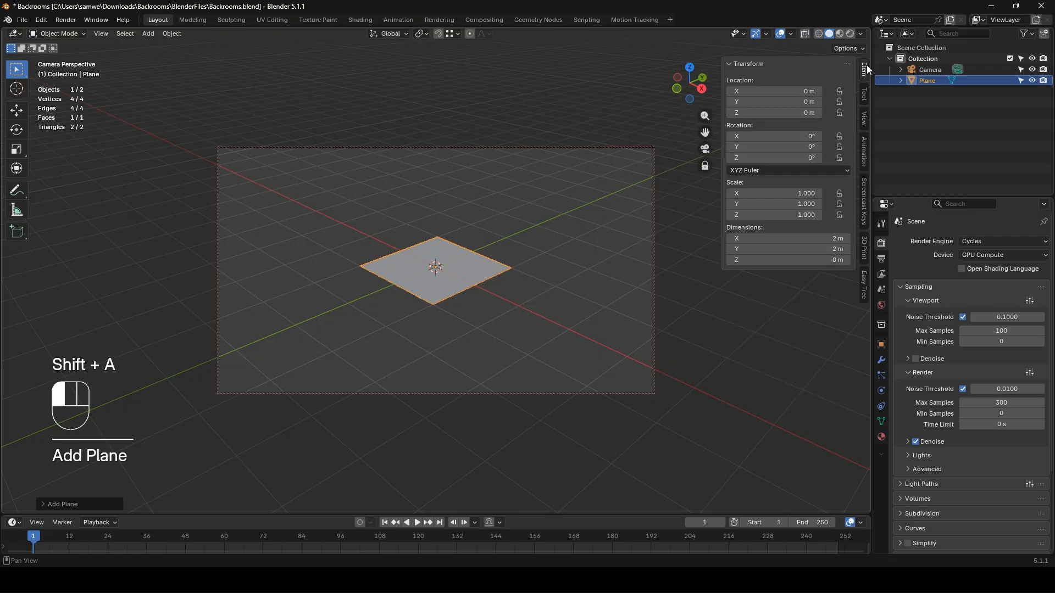
{"action": "left_click_drag", "start_coordinate": [761, 194], "coordinate": [761, 215]}
{"action": "type", "text": "1"}
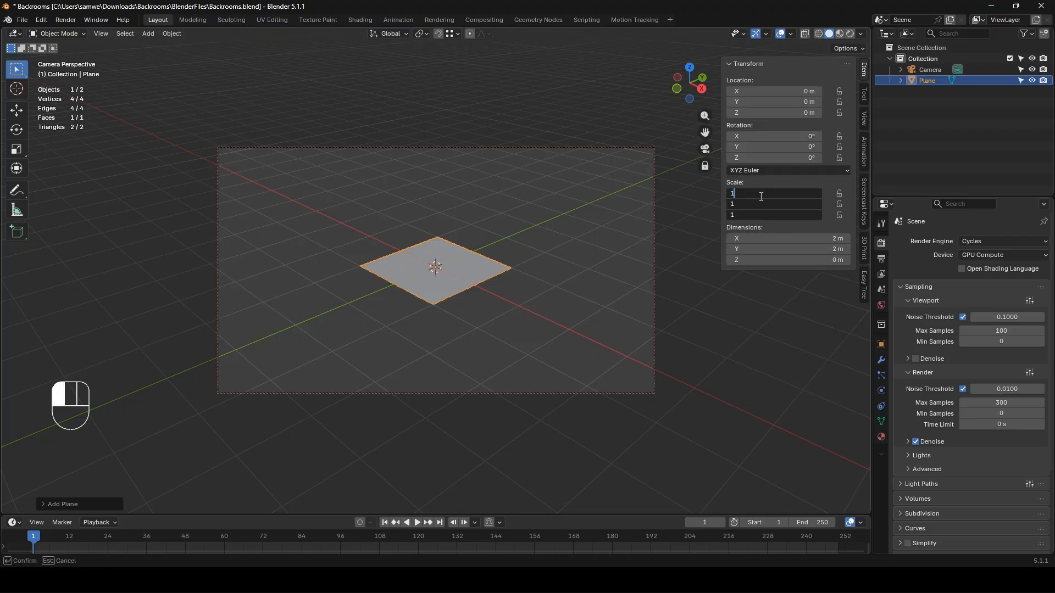
{"action": "type", "text": "0"}
{"action": "key", "text": "Return"}
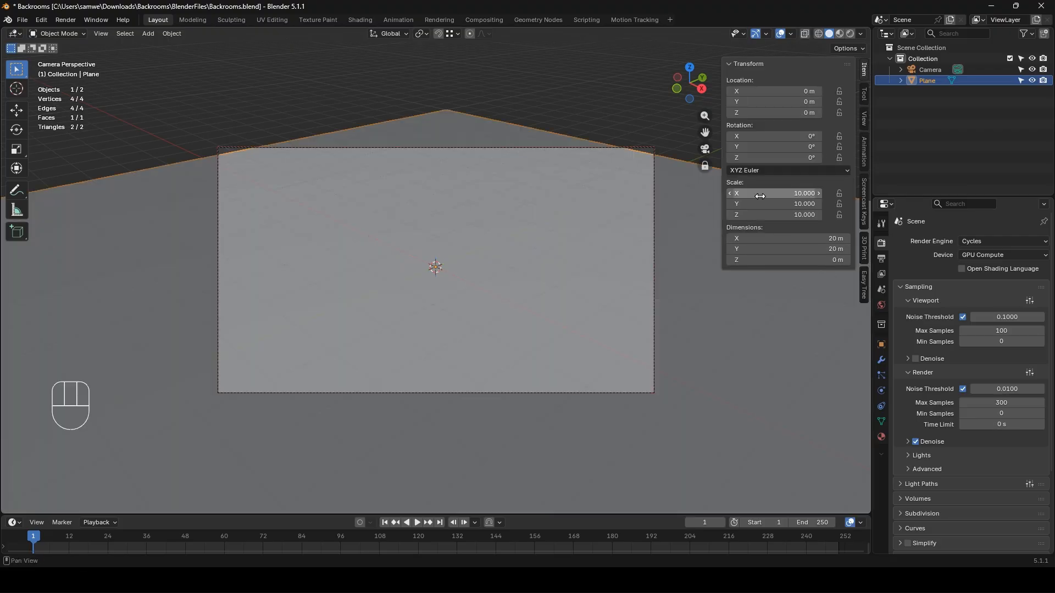
{"action": "key", "text": "ctrl+a"}
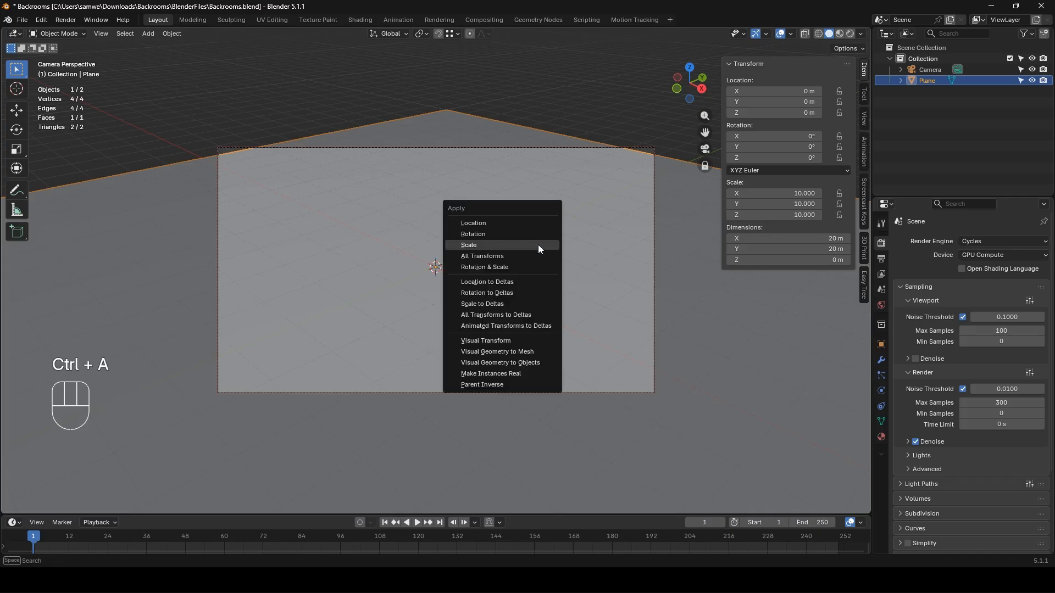
{"action": "left_click", "coordinate": [538, 245]}
- Move the camera to a low, near-horizontal view across the floor plane, at a height of about 1.75 m
{"action": "middle_click_drag", "start_coordinate": [536, 260], "coordinate": [402, 286]}
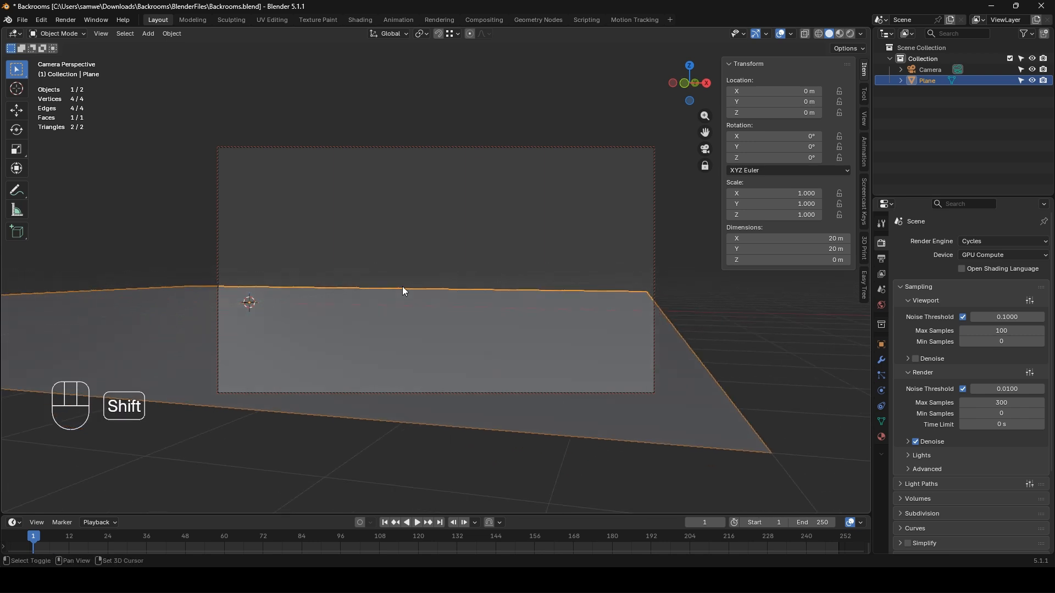
{"action": "left_click", "coordinate": [575, 148]}
{"action": "mouse_move", "coordinate": [797, 113]}
{"action": "left_mouse_down"}
{"action": "mouse_move", "coordinate": [858, 113]}
{"action": "mouse_move", "coordinate": [784, 113]}
{"action": "left_mouse_up"}
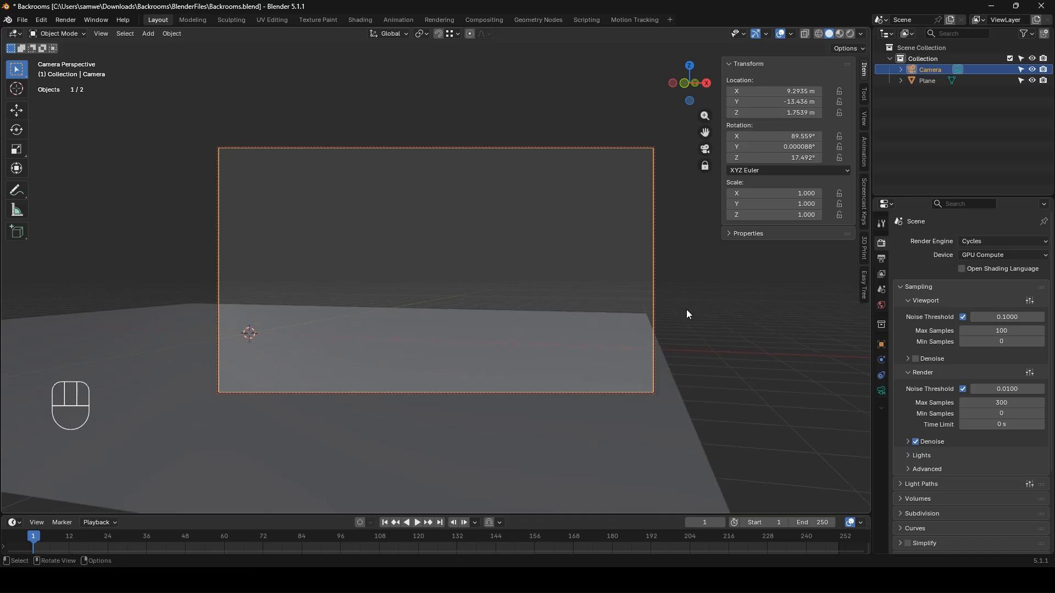
- Unlock the camera from view navigation and save the file
{"action": "left_click", "coordinate": [864, 119]}
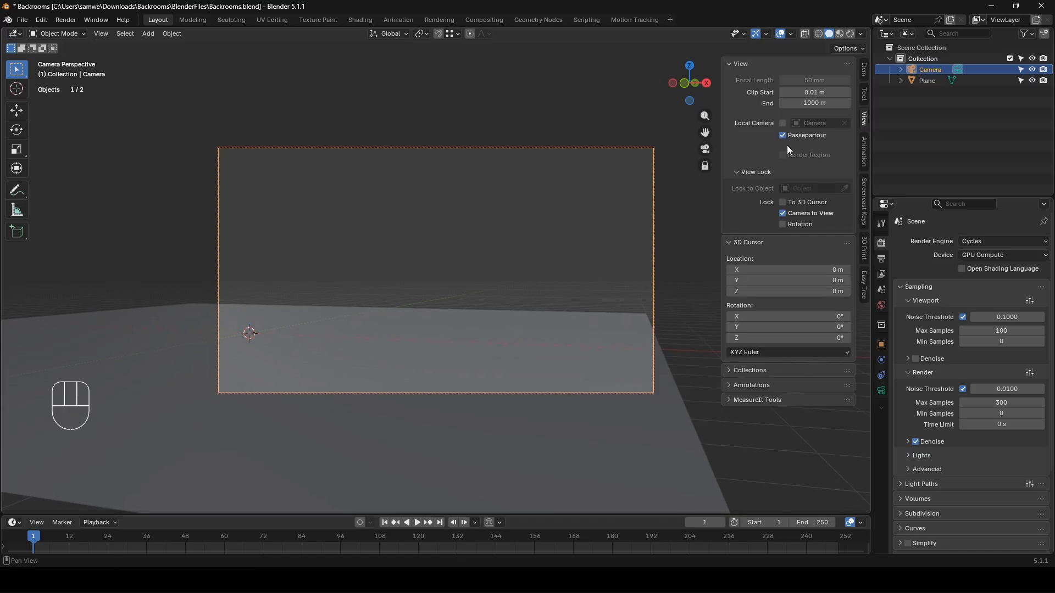
{"action": "left_click", "coordinate": [783, 213]}
{"action": "key", "text": "ctrl+s"}
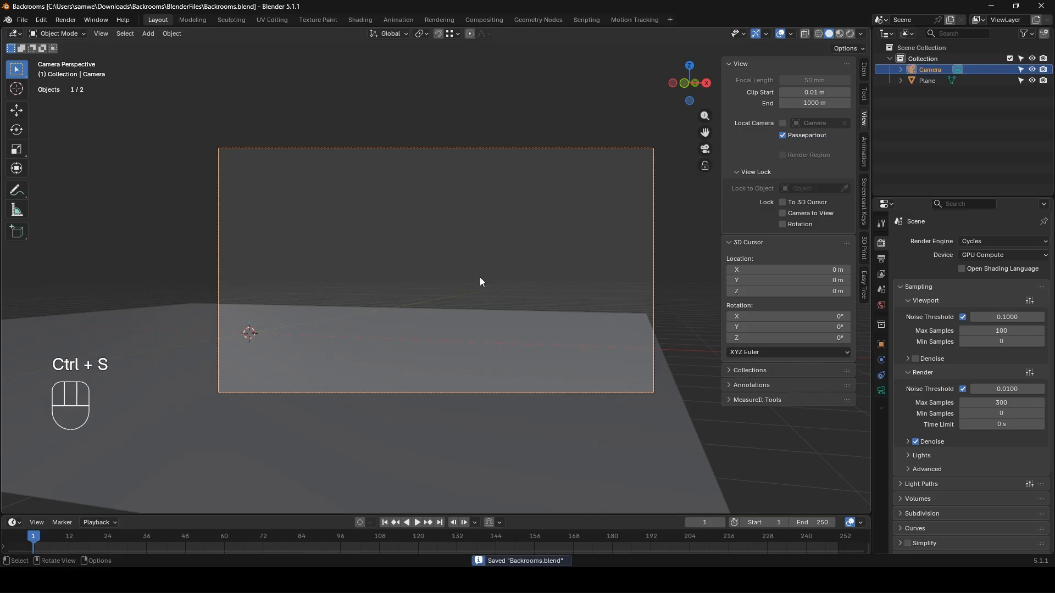
- Add a cube and, in Edit Mode, scale its mesh along Y to about 0.08 to form a thin wall
{"action": "middle_click_drag", "start_coordinate": [479, 277], "coordinate": [479, 276]}
{"action": "key", "text": "shift+a"}
{"action": "mouse_move", "coordinate": [481, 298]}
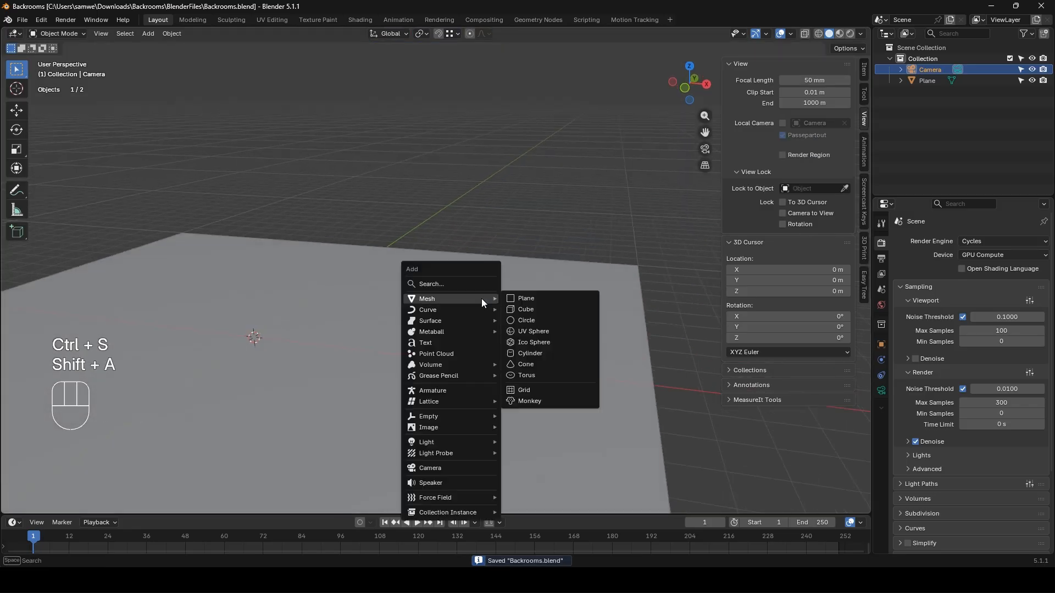
{"action": "left_click", "coordinate": [530, 309]}
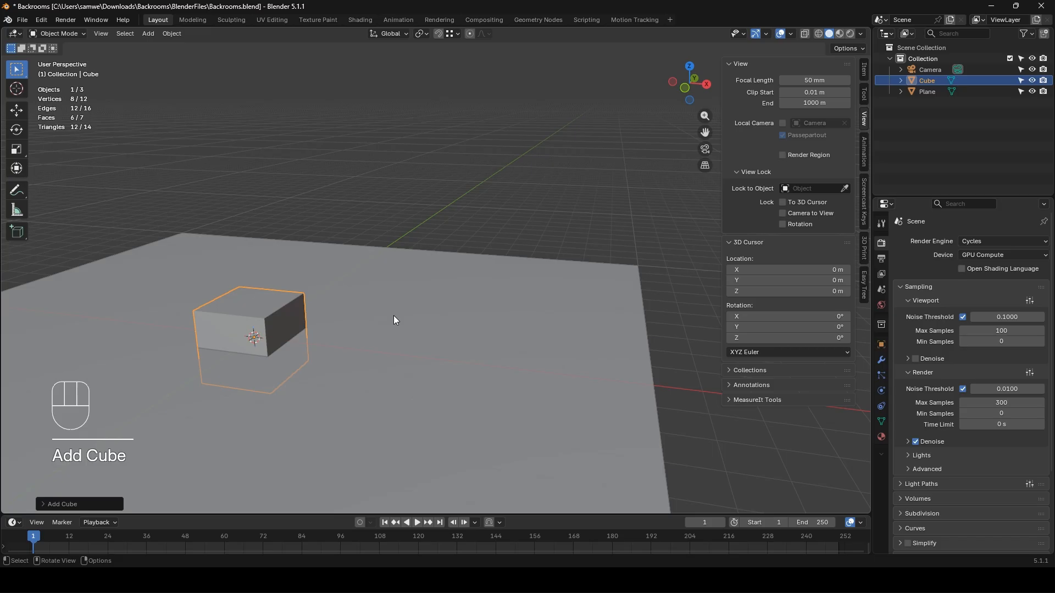
{"action": "key", "text": "Tab"}
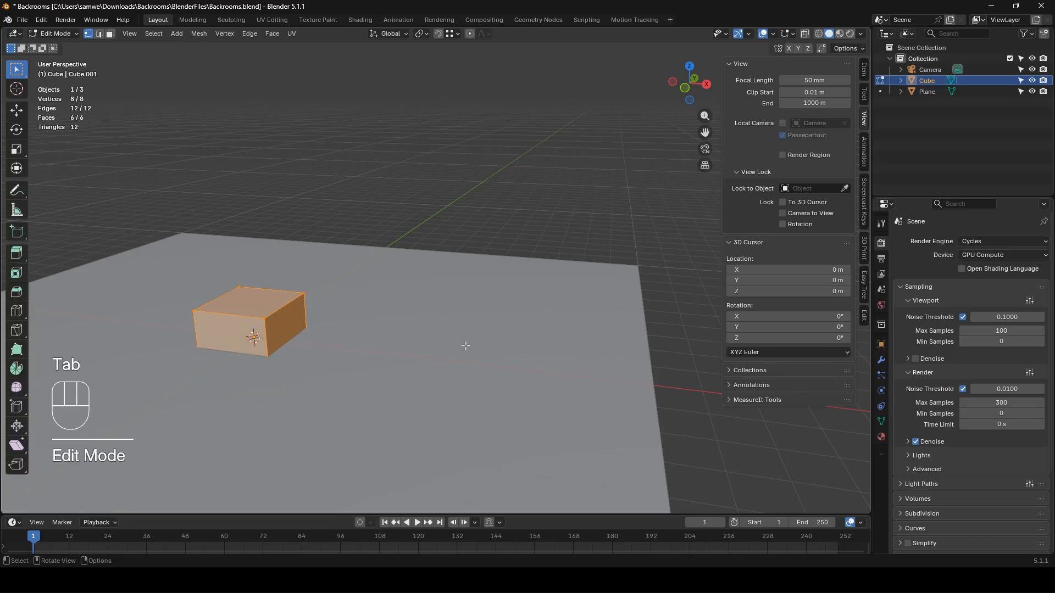
{"action": "key", "text": "s"}
{"action": "key", "text": "y"}
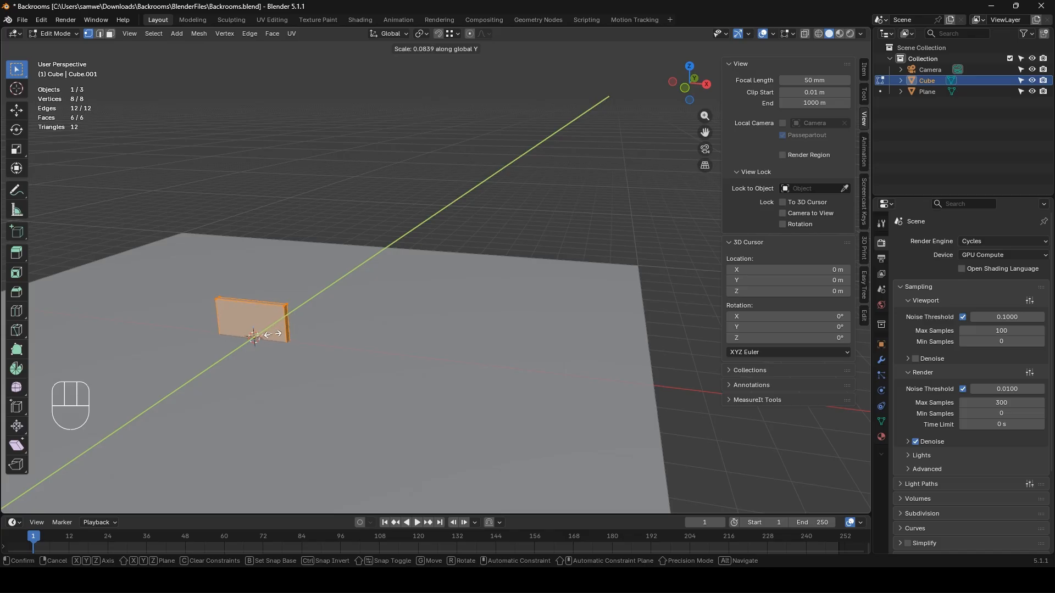
{"action": "left_click", "coordinate": [271, 334]}
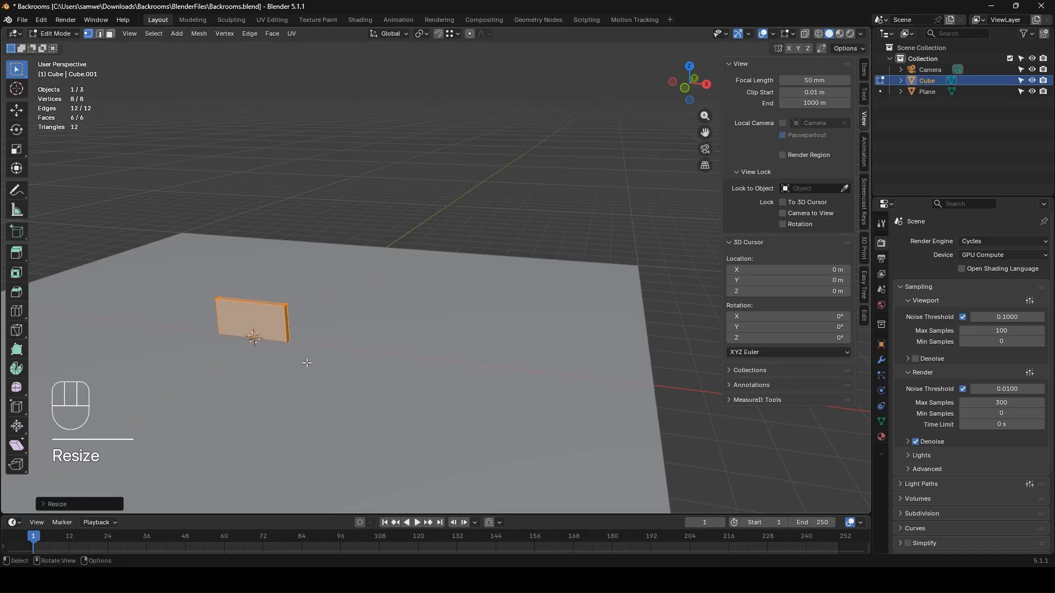
- Move the wall's mesh up 1 m along Z so its base sits on the floor plane
{"action": "key", "text": "g"}
{"action": "key", "text": "z"}
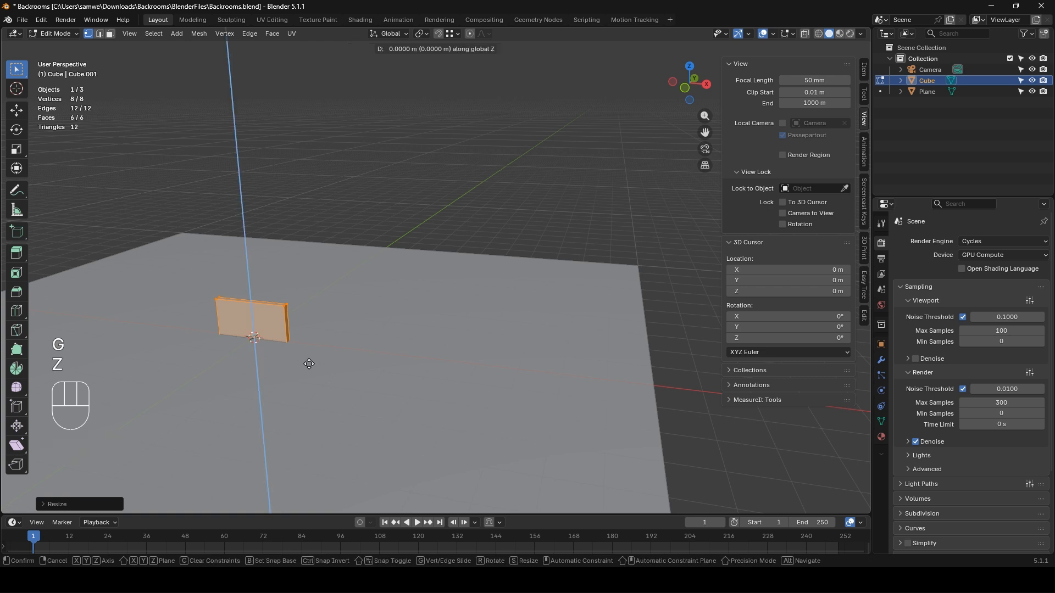
{"action": "key", "text": "KP_1"}
{"action": "key", "text": "Return"}
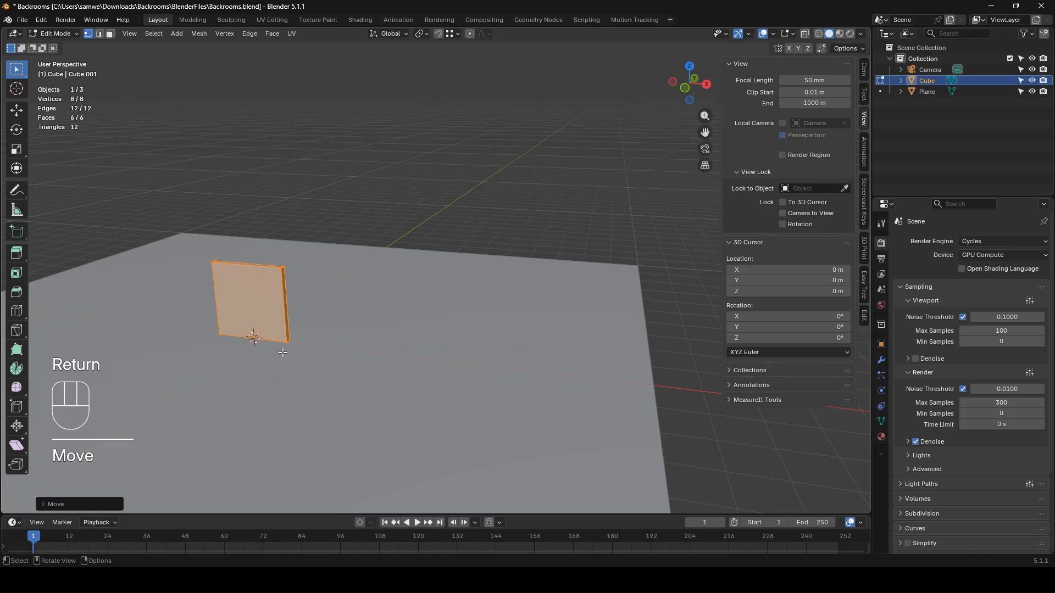
- Move the wall in Object Mode and snap it to the floor plane's far +X corner
{"action": "key", "text": "Tab"}
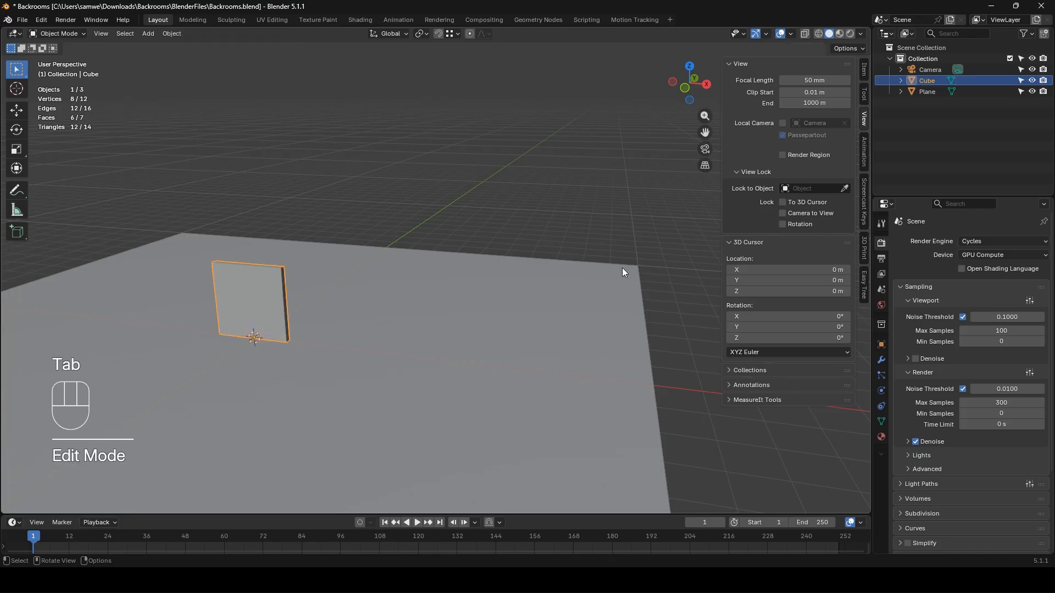
{"action": "key", "text": "g"}
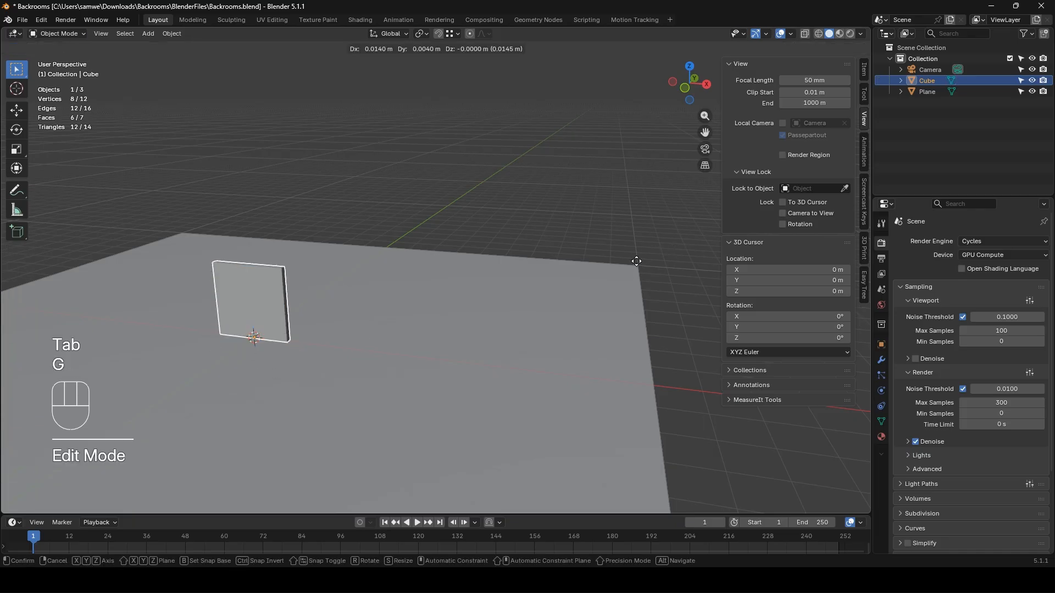
{"action": "left_click", "coordinate": [636, 263], "text": "ctrl"}
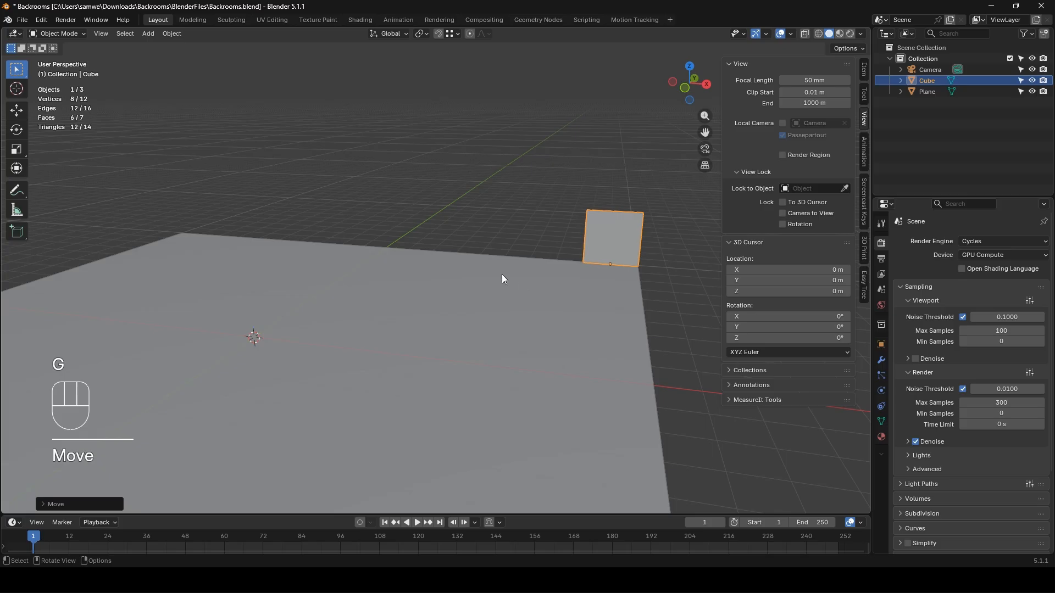
- Extend the wall's inner end face along X to the opposite far corner of the floor, spanning the whole back edge
{"action": "key", "text": "Tab"}
{"action": "middle_click_drag", "start_coordinate": [502, 275], "coordinate": [466, 244]}
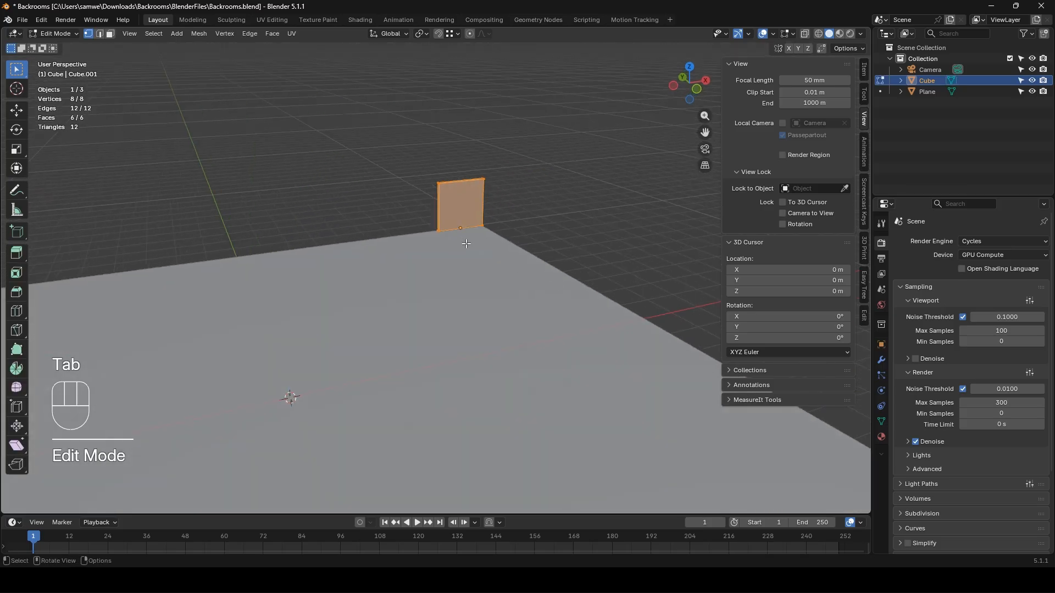
{"action": "key", "text": "3"}
{"action": "left_click", "coordinate": [437, 216]}
{"action": "scroll", "coordinate": [436, 217], "scroll_direction": "down", "scroll_amount": 3}
{"action": "middle_click_drag", "start_coordinate": [173, 317], "coordinate": [219, 290], "text": "shift"}
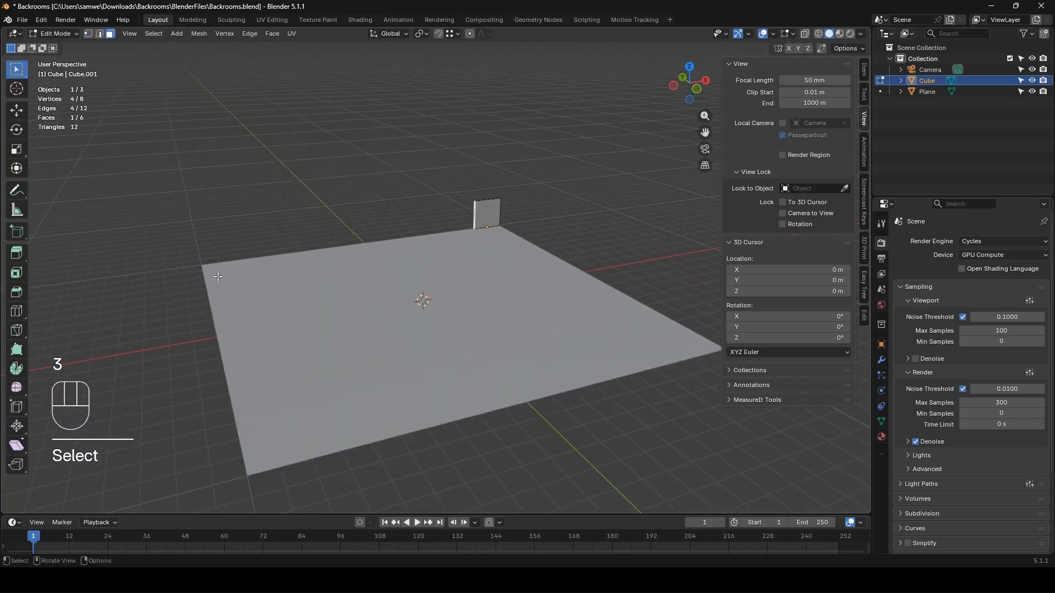
{"action": "key", "text": "g"}
{"action": "key", "text": "x"}
{"action": "left_click", "coordinate": [436, 311]}
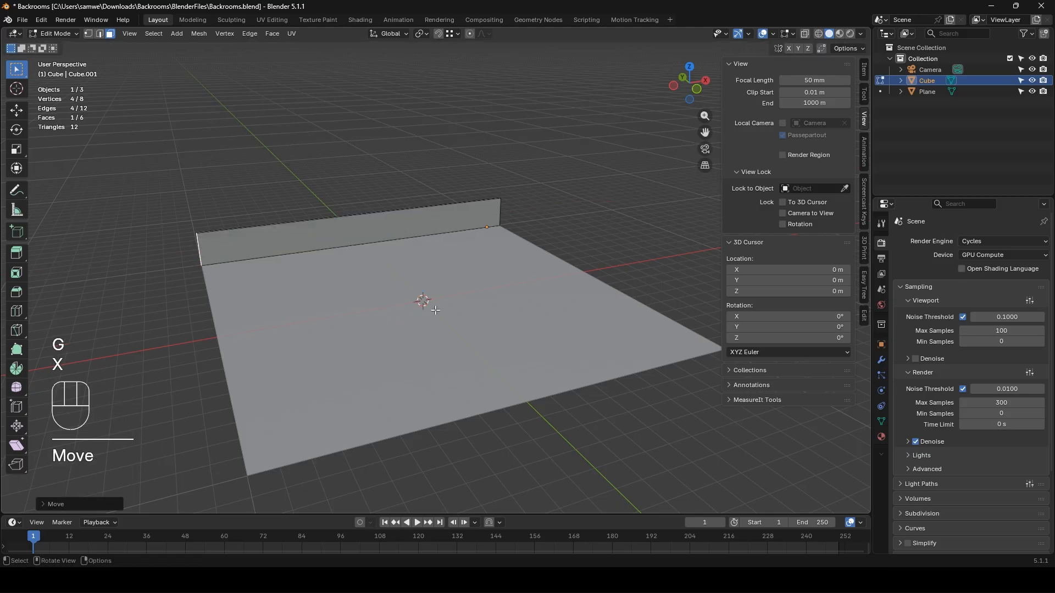
- Raise the wall's top face 1 m along Z and check the wall's dimensions and camera framing
{"action": "middle_click_drag", "start_coordinate": [436, 311], "coordinate": [421, 89]}
{"action": "key", "text": "Tab"}
{"action": "key", "text": "Tab"}
{"action": "left_click", "coordinate": [422, 85]}
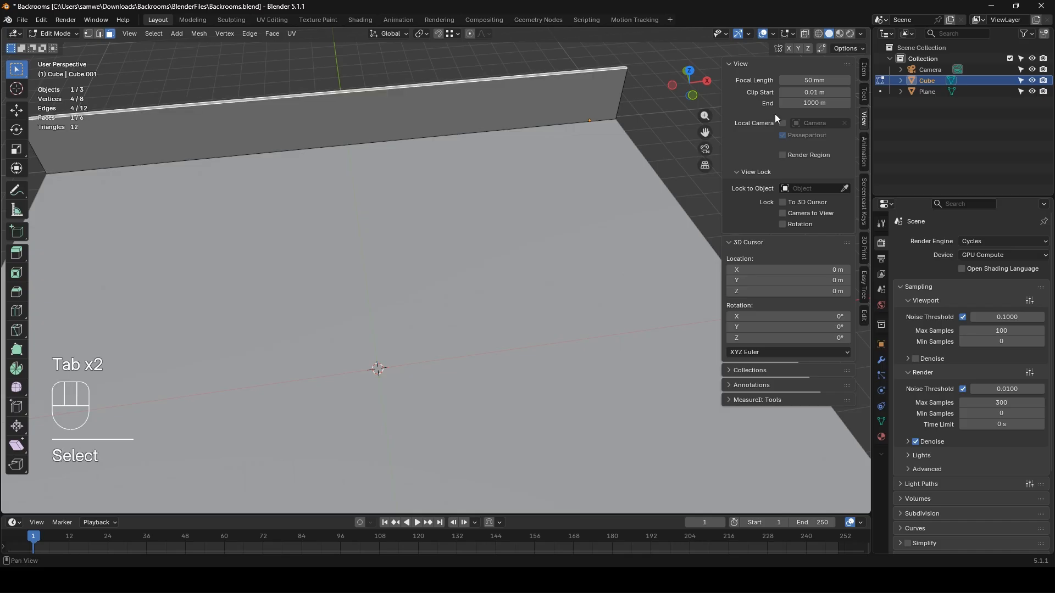
{"action": "middle_click_drag", "start_coordinate": [491, 86], "coordinate": [487, 184]}
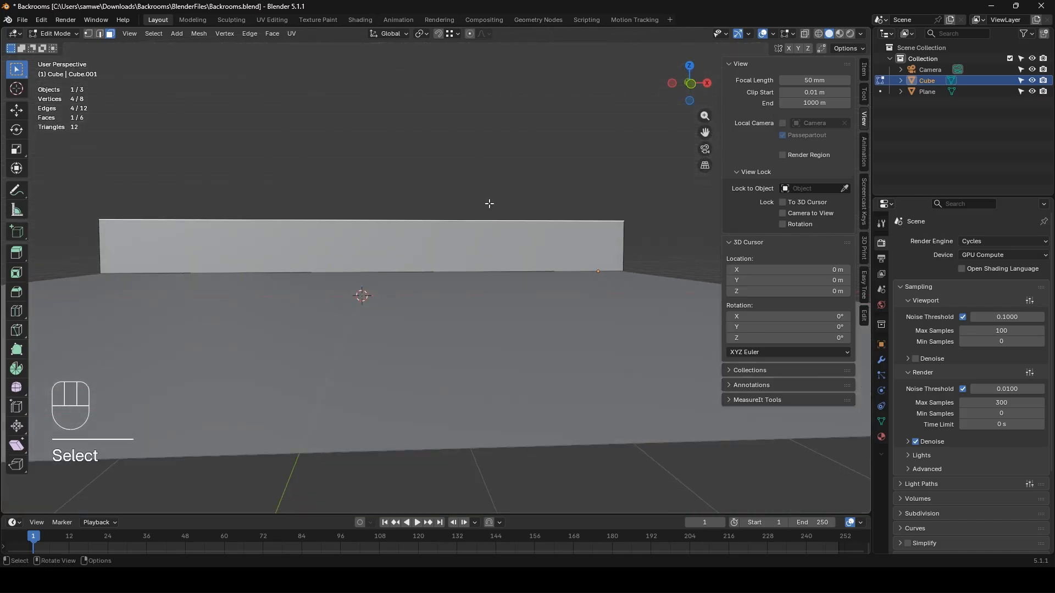
{"action": "middle_click_drag", "start_coordinate": [544, 263], "coordinate": [439, 268], "text": "shift"}
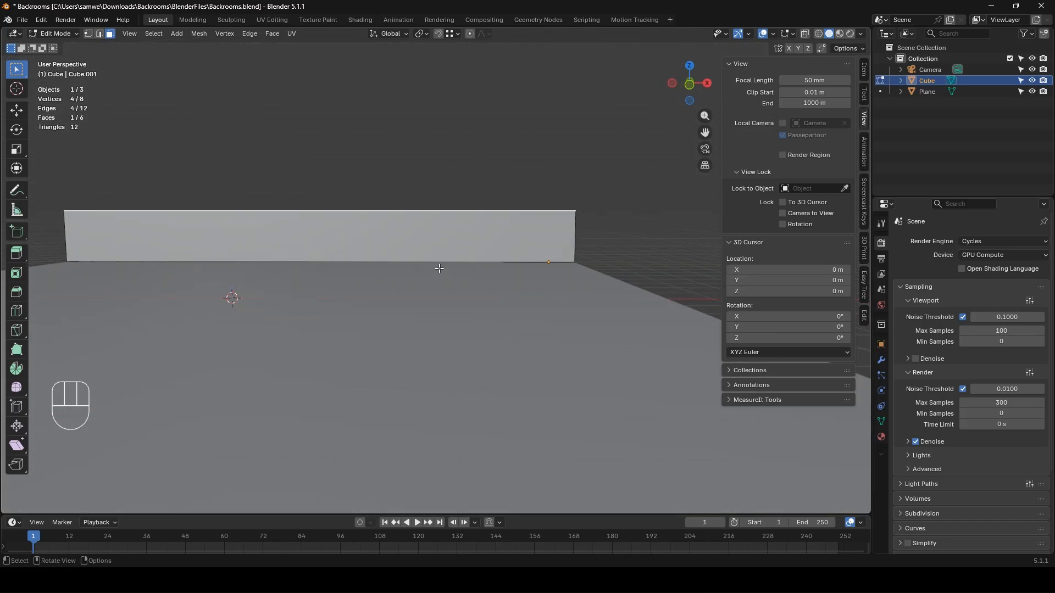
{"action": "key", "text": "g"}
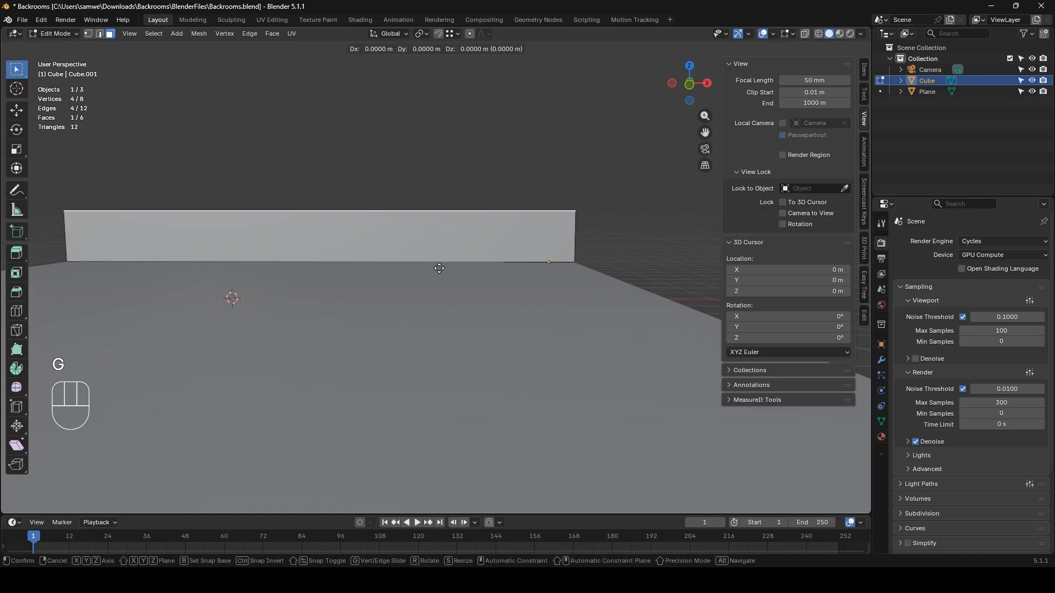
{"action": "key", "text": "z"}
{"action": "key", "text": "KP_1"}
{"action": "key", "text": "Return"}
{"action": "key", "text": "Tab"}
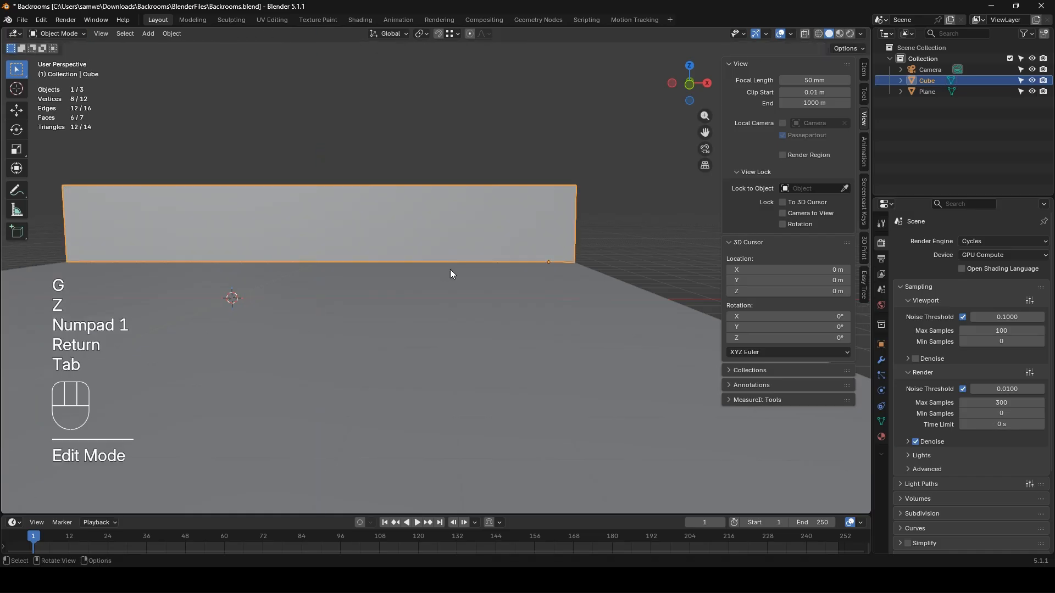
{"action": "left_click", "coordinate": [863, 70]}
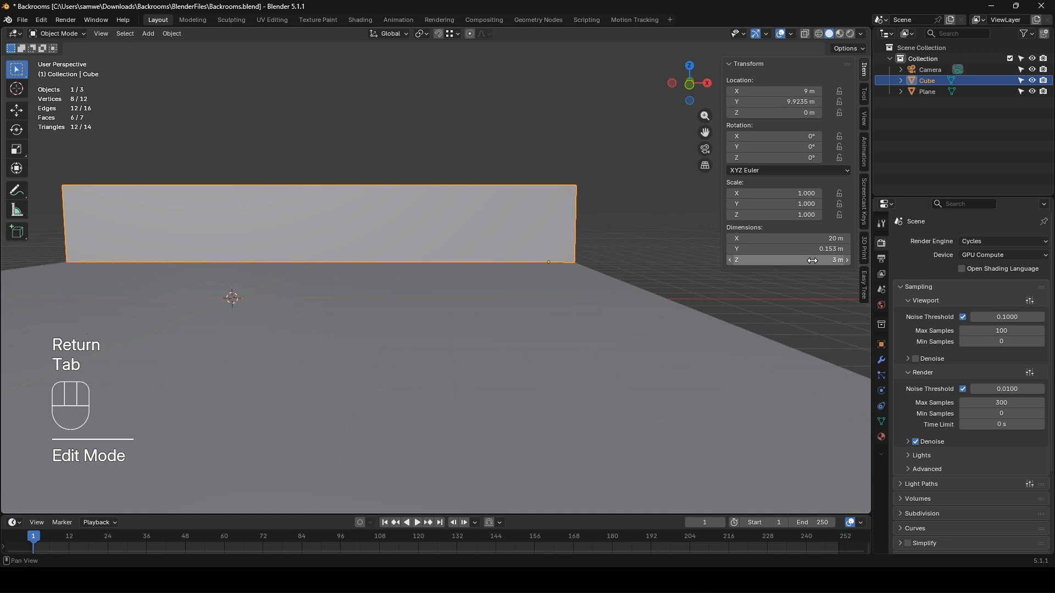
{"action": "key", "text": "KP_0"}
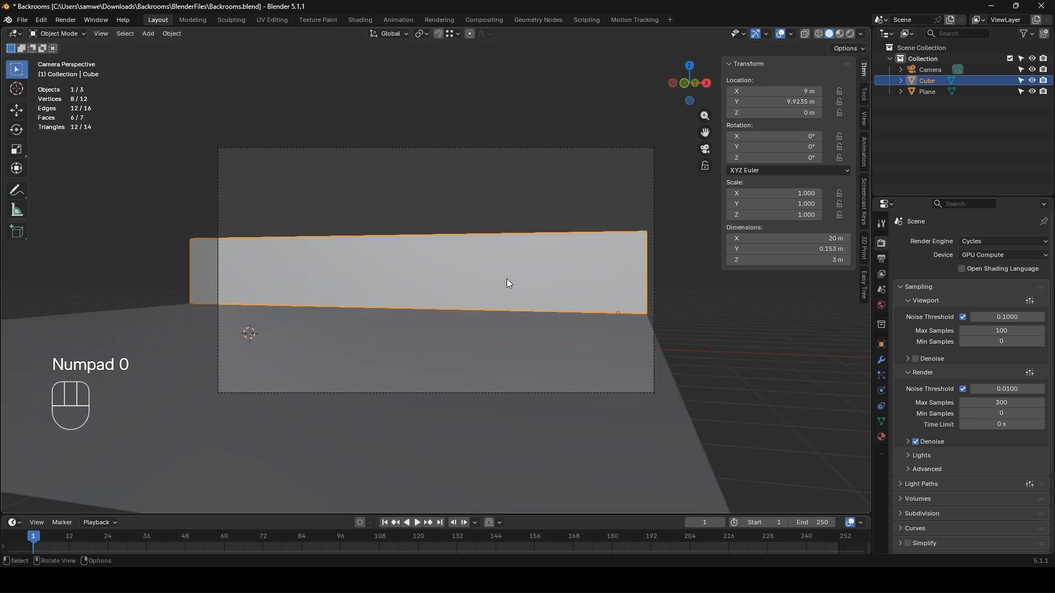
- Move the floor plane's +X edge outward about 0.7 m along X, beyond the camera frame
{"action": "left_click", "coordinate": [641, 294]}
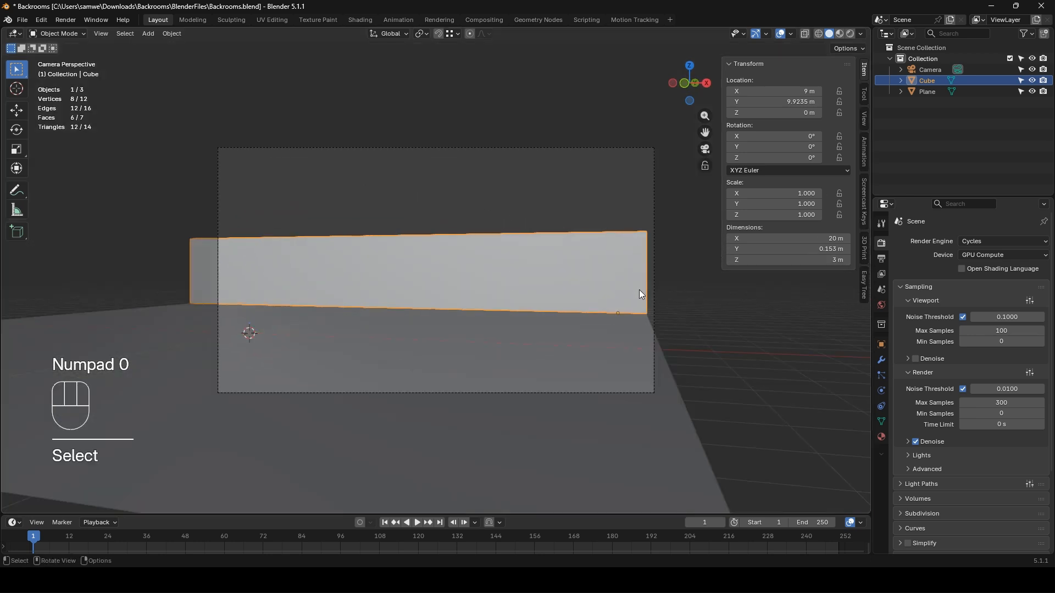
{"action": "left_click", "coordinate": [628, 339]}
{"action": "key", "text": "Tab"}
{"action": "key", "text": "2"}
{"action": "left_click", "coordinate": [665, 368]}
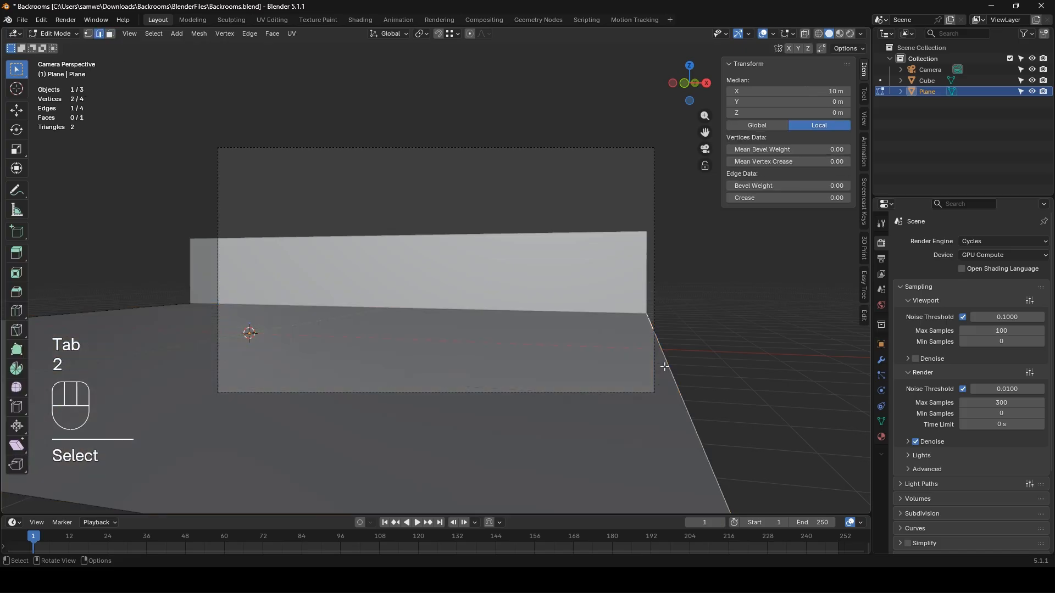
{"action": "key", "text": "g"}
{"action": "key", "text": "x"}
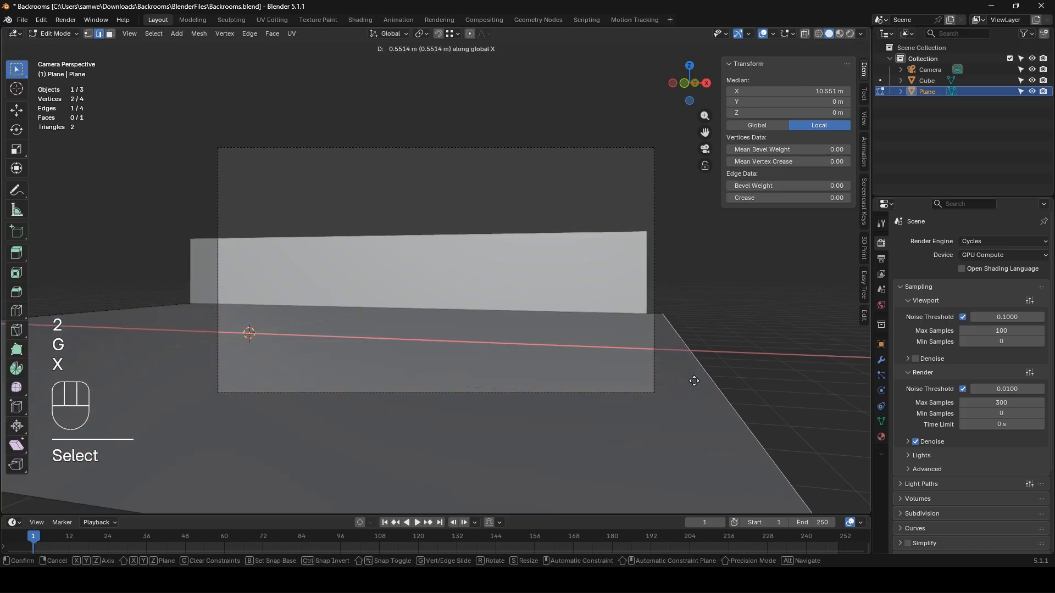
{"action": "left_click", "coordinate": [699, 382]}
{"action": "key", "text": "Tab"}
- Extend the back wall's +X end face along X to the widened floor's corner, making the wall about 20.7 m long
{"action": "left_click", "coordinate": [643, 275]}
{"action": "middle_click_drag", "start_coordinate": [643, 275], "coordinate": [639, 307]}
{"action": "key", "text": "Tab"}
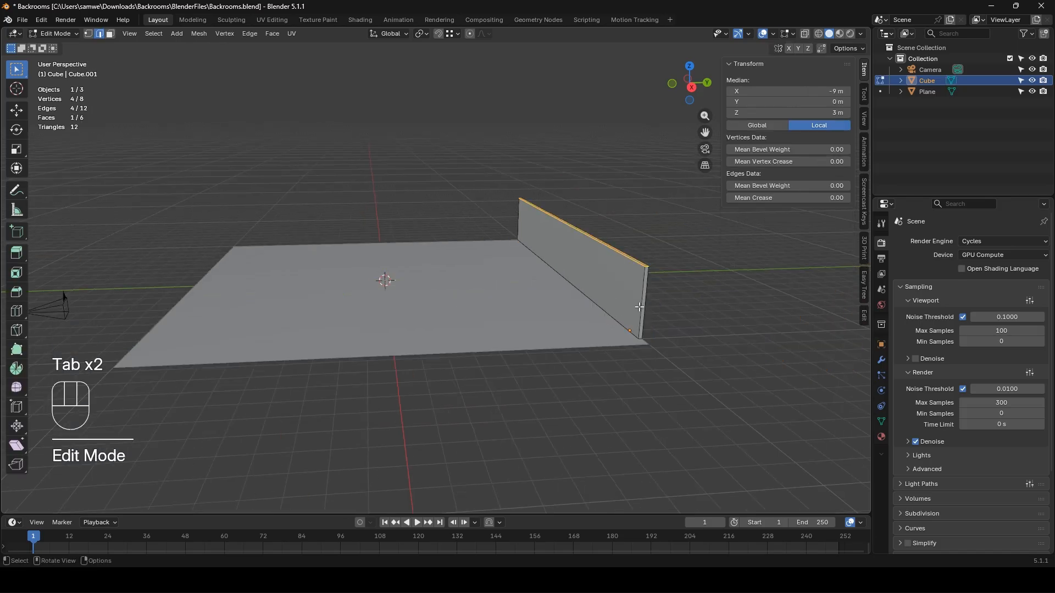
{"action": "left_click", "coordinate": [644, 304]}
{"action": "key", "text": "3"}
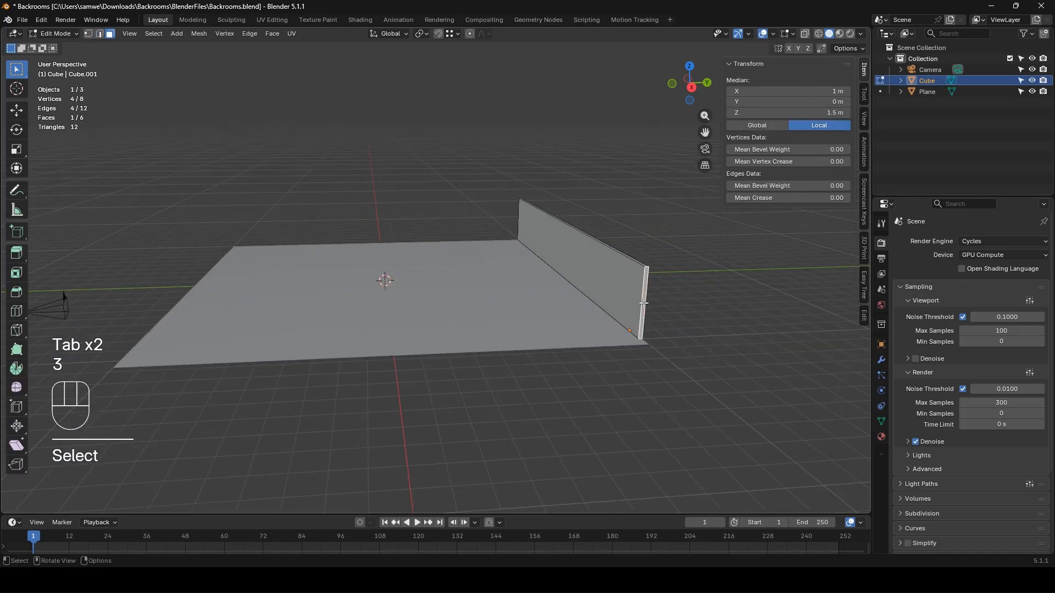
{"action": "key", "text": "g"}
{"action": "key", "text": "x"}
{"action": "left_click", "coordinate": [594, 389]}
{"action": "left_click", "coordinate": [594, 389]}
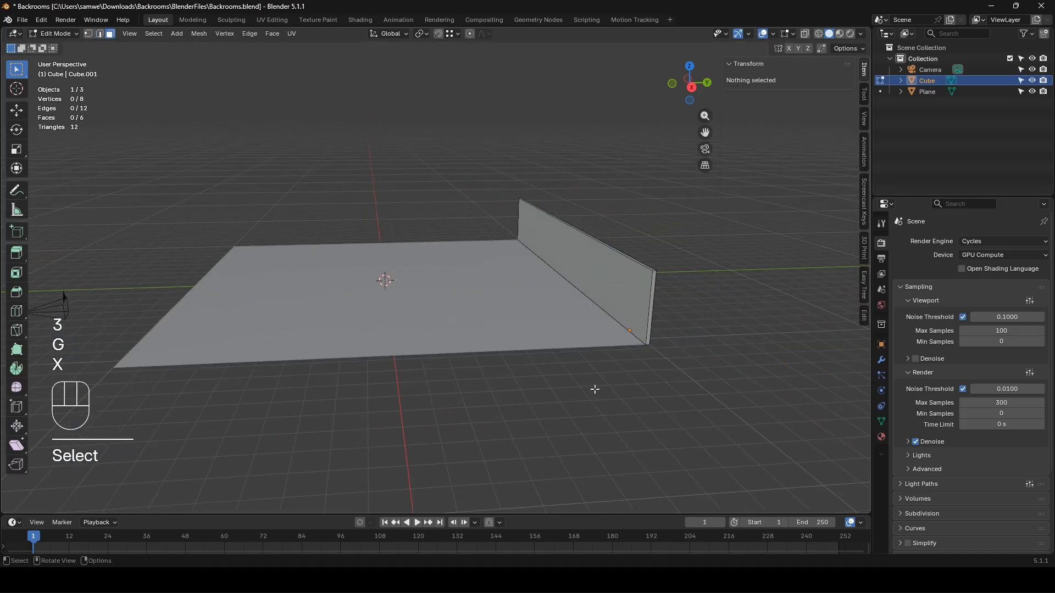
{"action": "key", "text": "KP_0"}
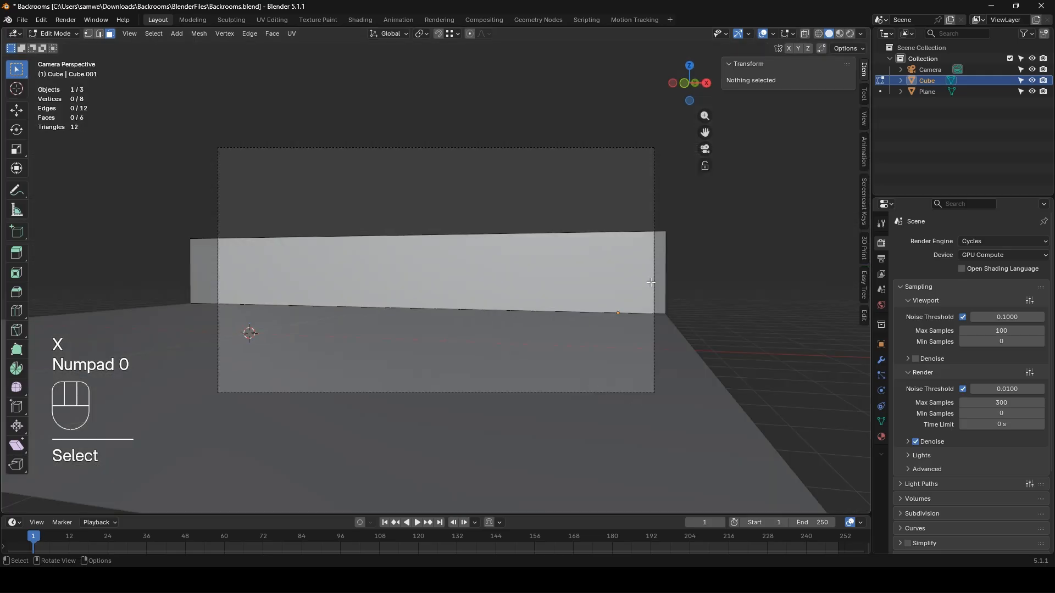
{"action": "key", "text": "Tab"}
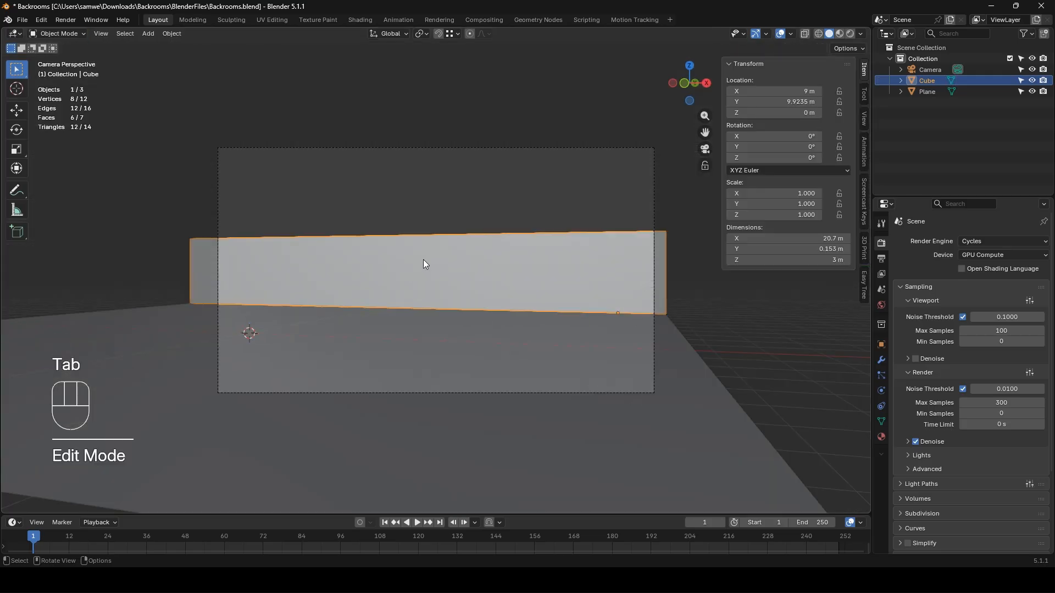
- Duplicate the back wall and move the copy along Y to about Y 1.23 m, near the middle of the floor
{"action": "middle_click_drag", "start_coordinate": [423, 259], "coordinate": [478, 255]}
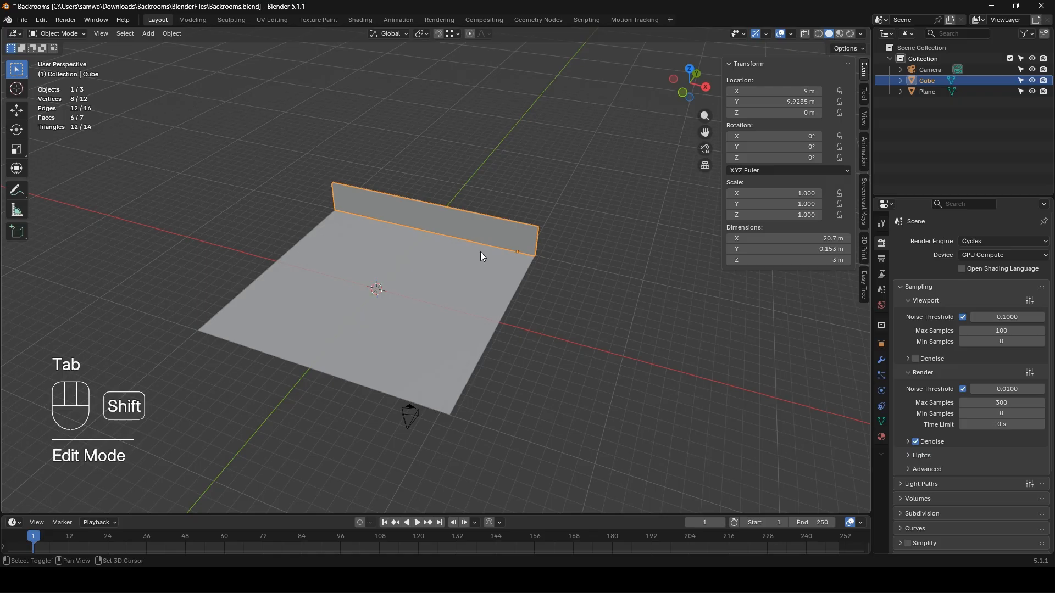
{"action": "key", "text": "shift+d"}
{"action": "key", "text": "y"}
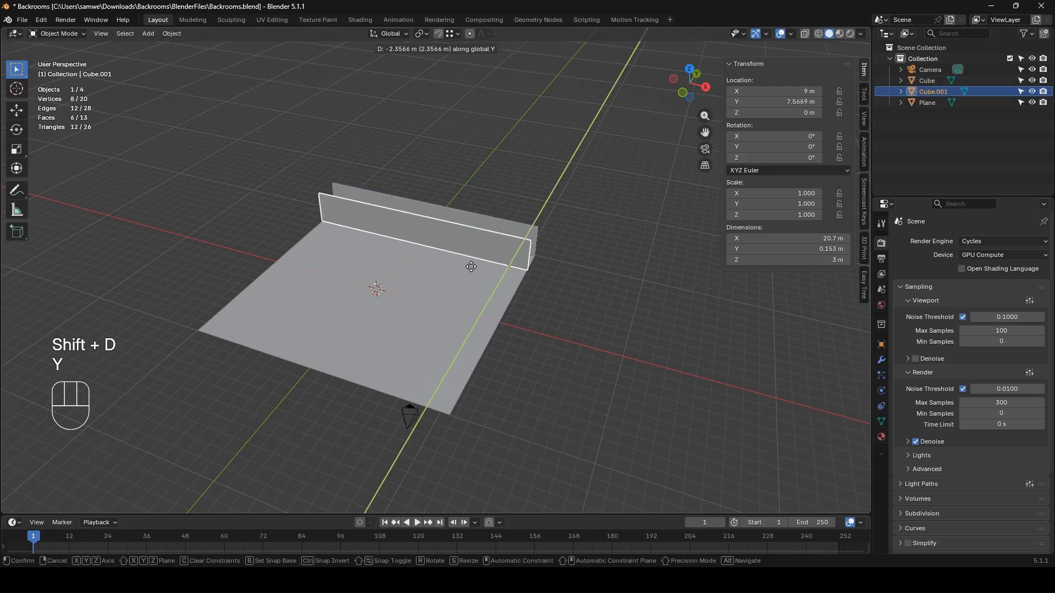
{"action": "left_click", "coordinate": [443, 304]}
- Shorten the duplicated wall to about 4.37 m by moving its -X end face along X toward the +X side
{"action": "key", "text": "Tab"}
{"action": "middle_click_drag", "start_coordinate": [443, 305], "coordinate": [331, 297]}
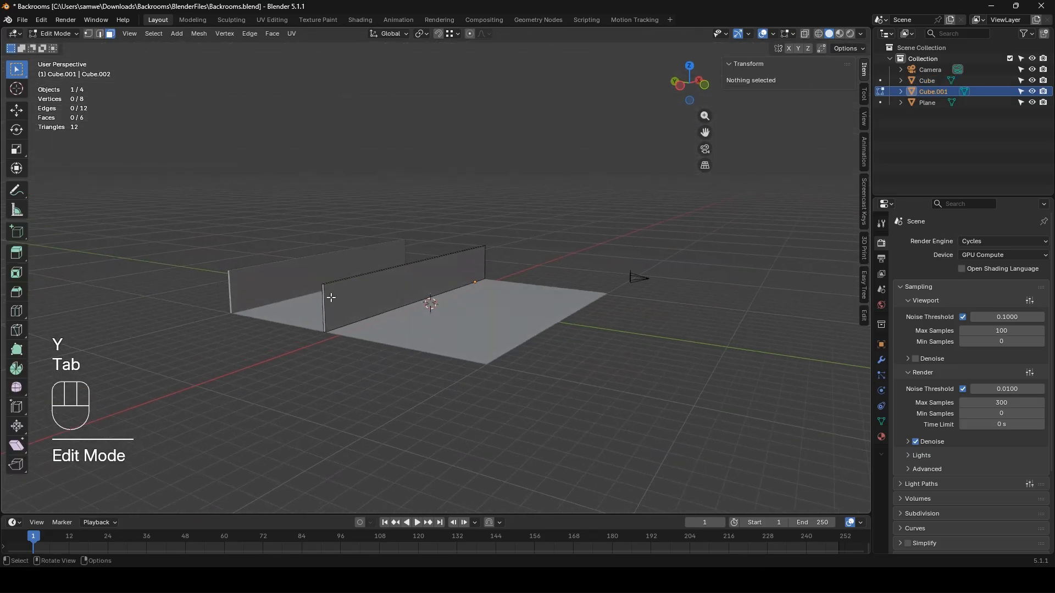
{"action": "left_click", "coordinate": [324, 305]}
{"action": "scroll", "coordinate": [467, 298], "scroll_direction": "up", "scroll_amount": 3}
{"action": "middle_click_drag", "start_coordinate": [467, 297], "coordinate": [422, 337]}
{"action": "key", "text": "g"}
{"action": "key", "text": "x"}
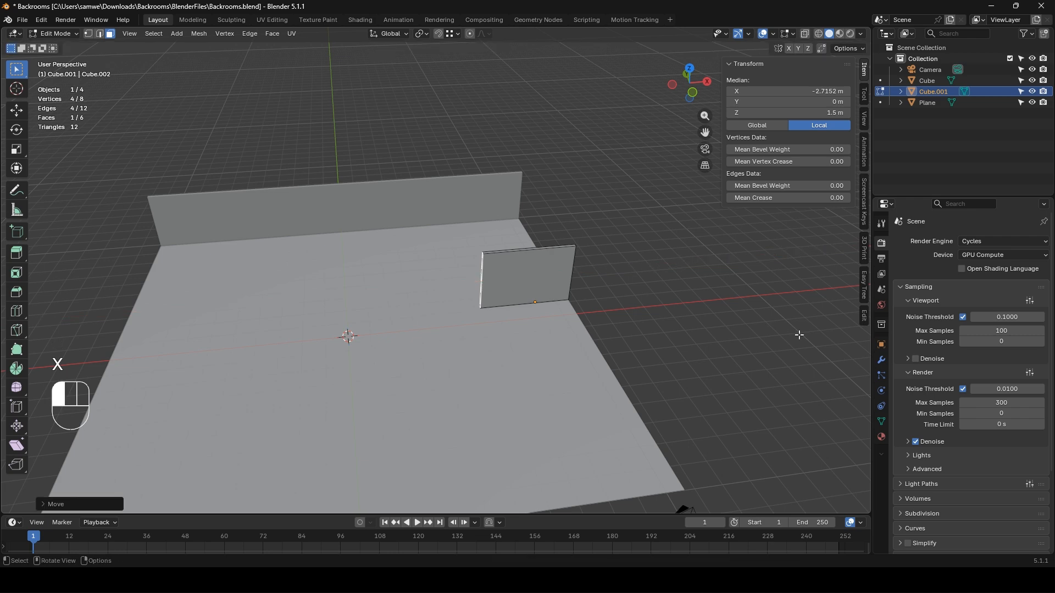
{"action": "left_click", "coordinate": [583, 298]}
{"action": "key", "text": "a"}
{"action": "key", "text": "Tab"}
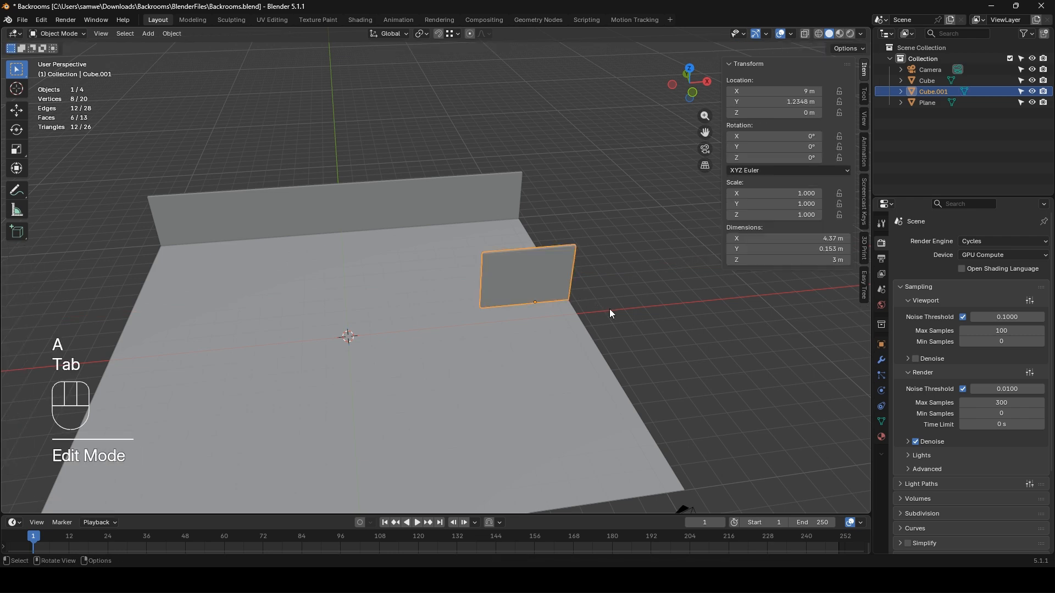
- Rotate the short wall 90° about Z and move it along X to about X 10.58 m, at the floor's +X edge
{"action": "type", "text": "rz"}
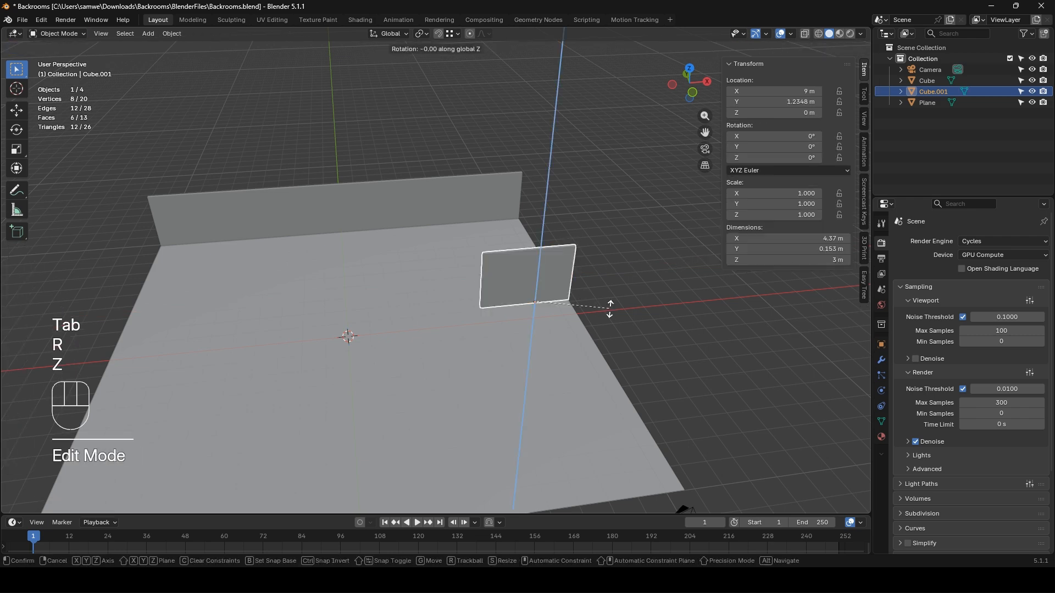
{"action": "type", "text": "90"}
{"action": "key", "text": "Return"}
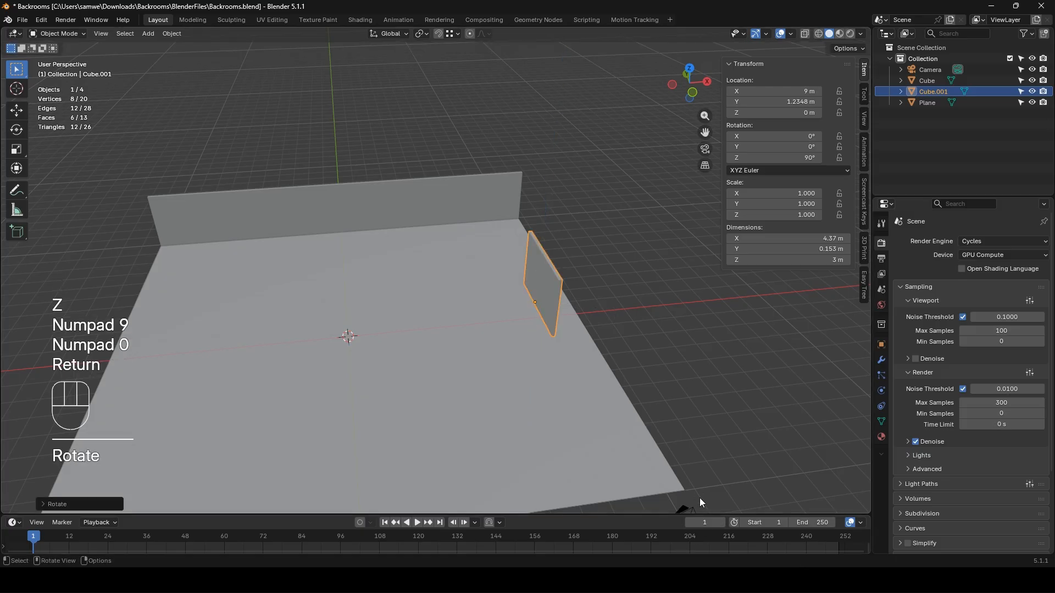
{"action": "key", "text": "g"}
{"action": "key", "text": "x"}
{"action": "left_click", "coordinate": [668, 437]}
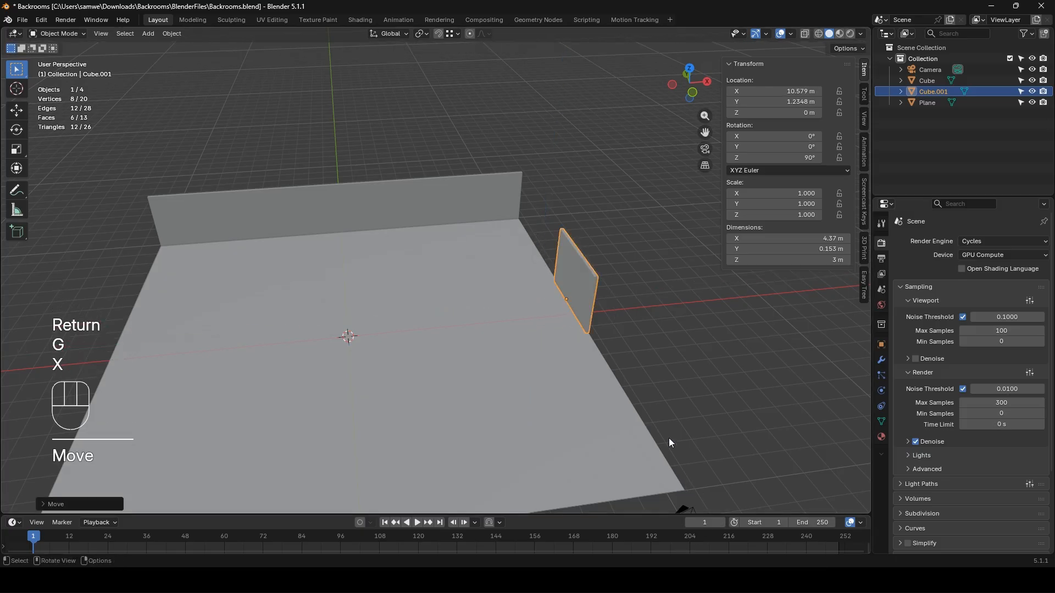
- Extend the side wall's near end face along Y, snapped to the floor's front corner, and check it through the camera
{"action": "key", "text": "Tab"}
{"action": "left_click", "coordinate": [592, 300]}
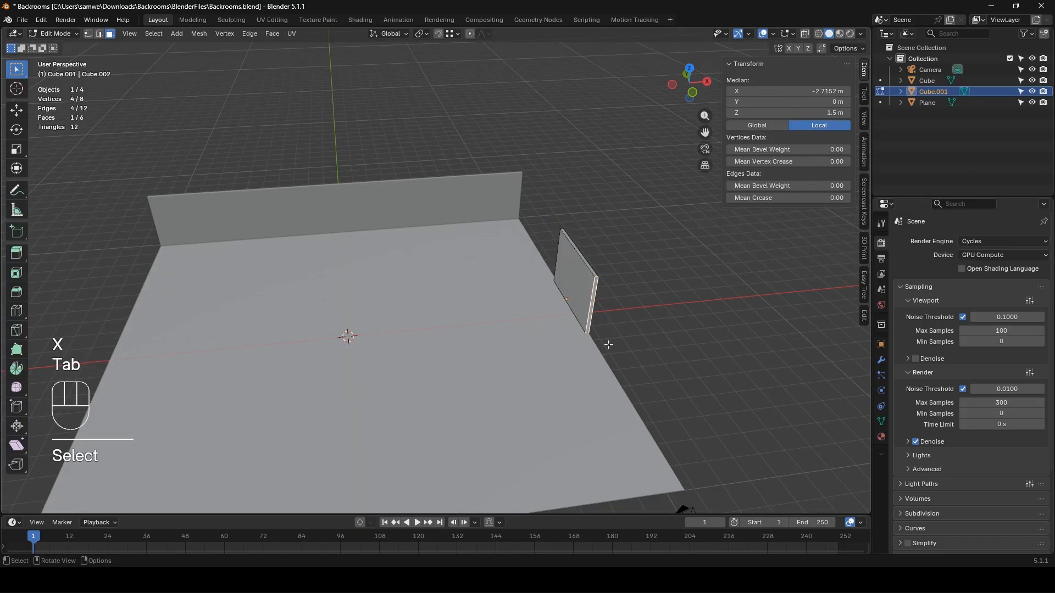
{"action": "key", "text": "g"}
{"action": "key", "text": "x"}
{"action": "key", "text": "y"}
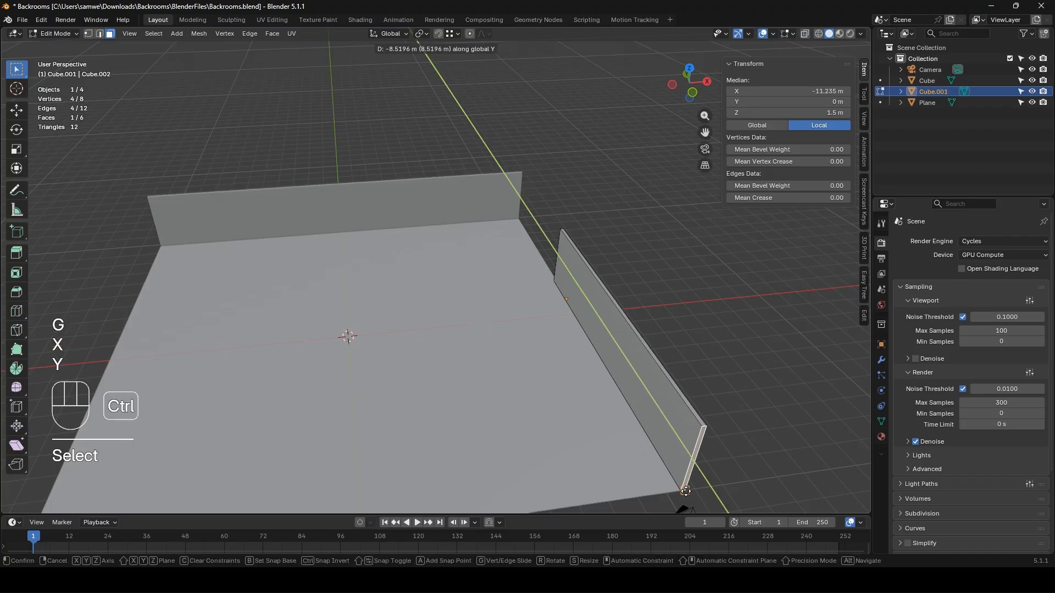
{"action": "left_click", "coordinate": [685, 491]}
{"action": "key", "text": "KP_0"}
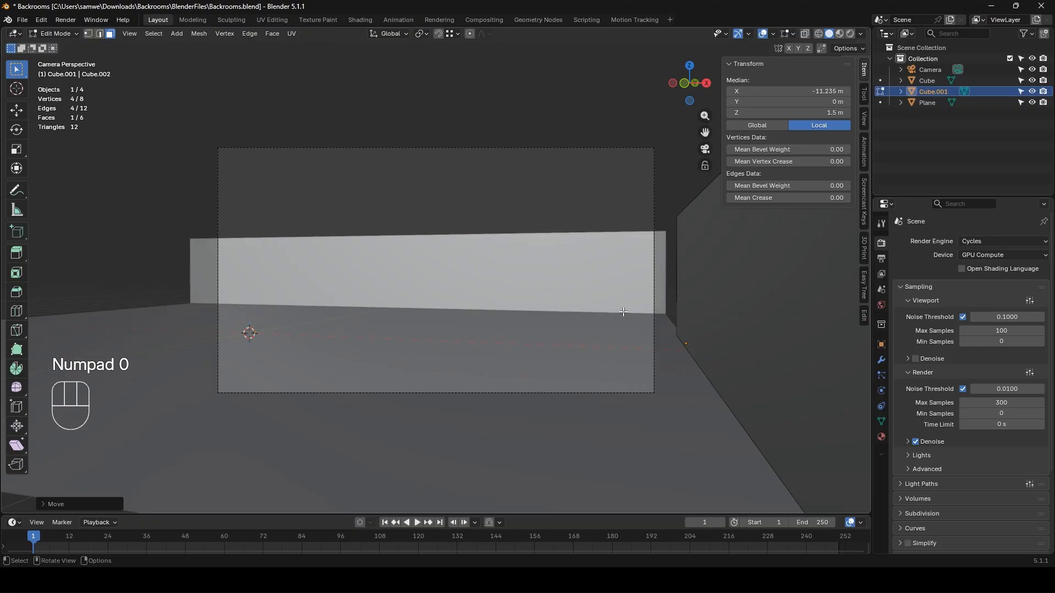
{"action": "key", "text": "Tab"}
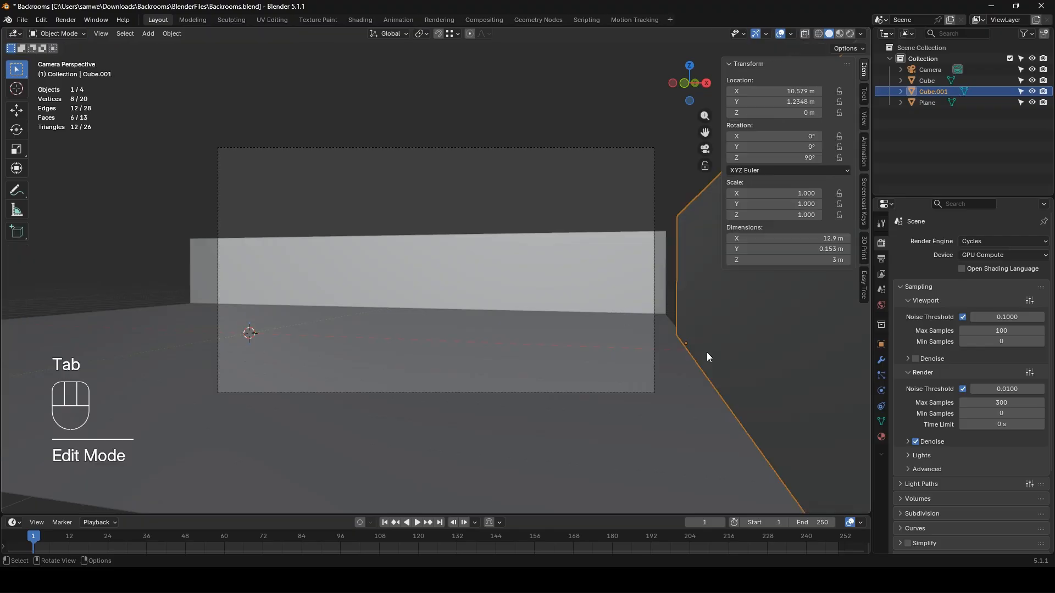
- Move the side wall inward along X to about X 9.96 m so it enters the camera frame
{"action": "left_click", "coordinate": [709, 354]}
{"action": "key", "text": "g"}
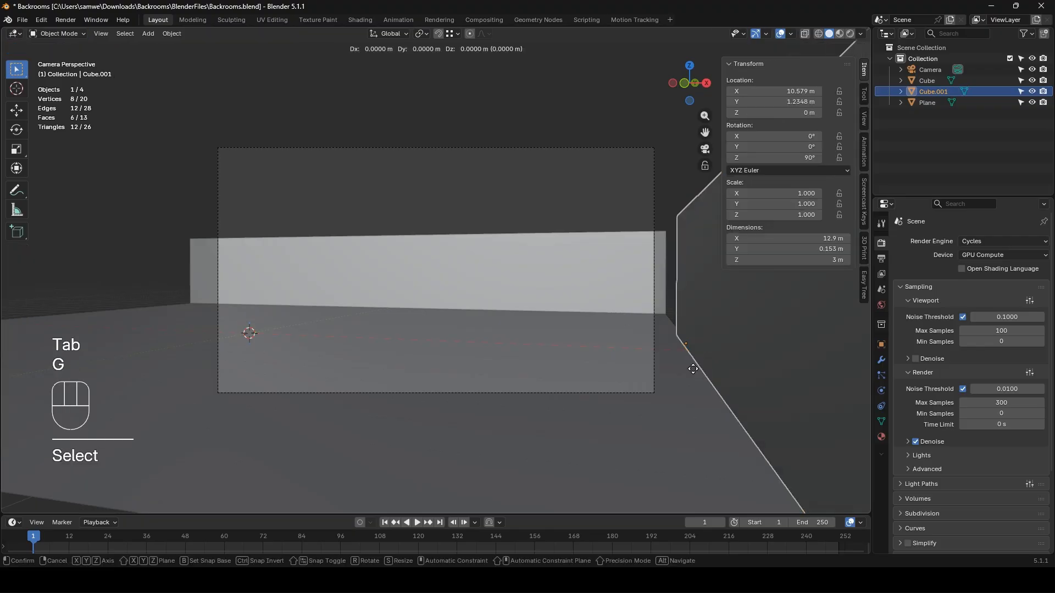
{"action": "key", "text": "x"}
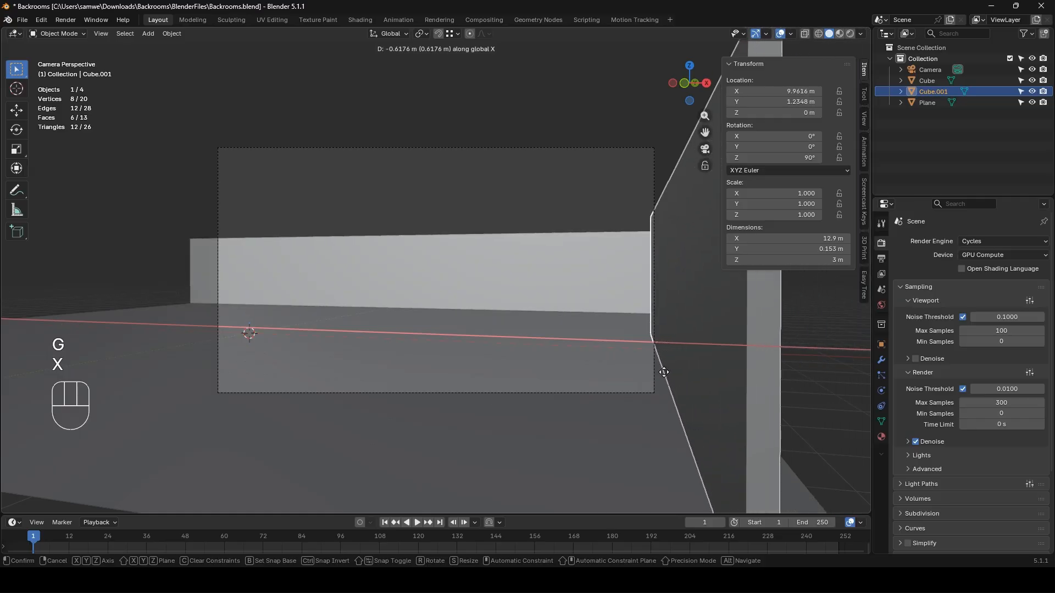
{"action": "left_click", "coordinate": [664, 372]}
- Extend the side wall's far end about 3.8 m along Y toward the back wall and check the camera view
{"action": "middle_click_drag", "start_coordinate": [542, 305], "coordinate": [316, 307]}
{"action": "key", "text": "Tab"}
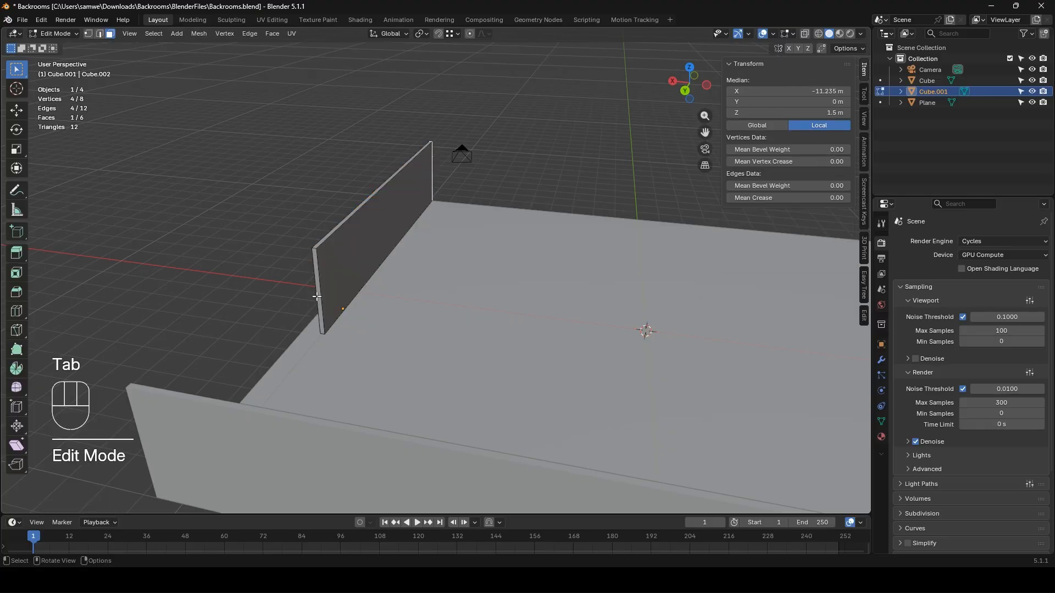
{"action": "left_click", "coordinate": [317, 297]}
{"action": "middle_click_drag", "start_coordinate": [390, 336], "coordinate": [355, 348]}
{"action": "key", "text": "g"}
{"action": "key", "text": "y"}
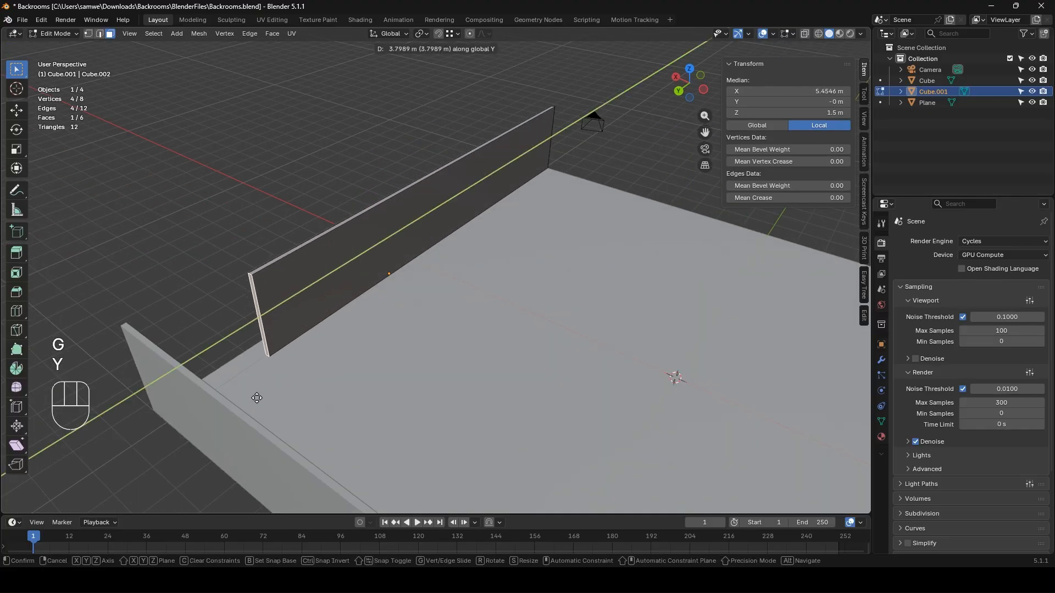
{"action": "left_click", "coordinate": [260, 363]}
{"action": "key", "text": "Tab"}
{"action": "key", "text": "KP_0"}
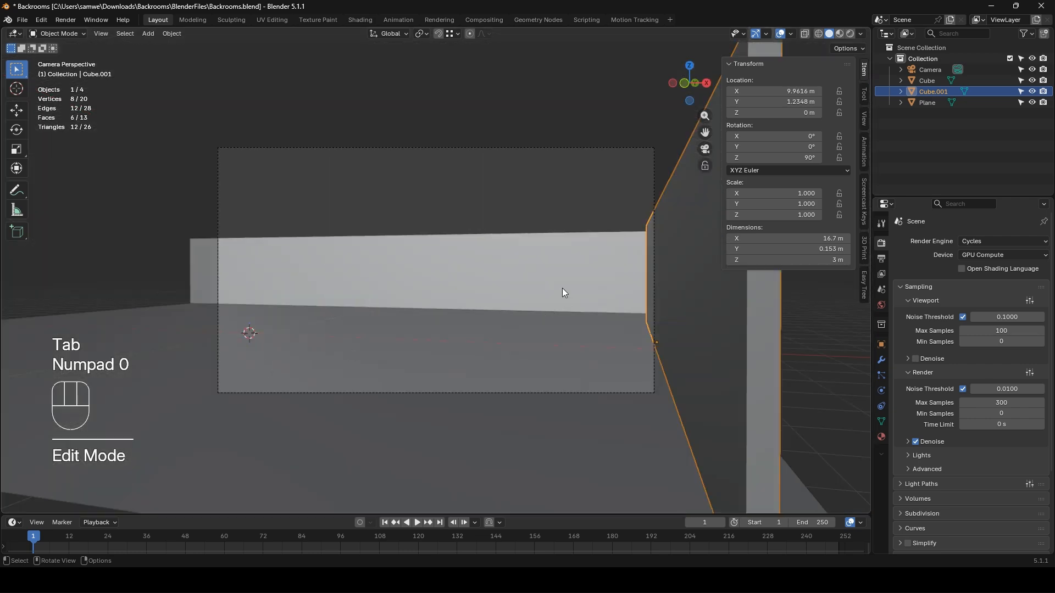
{"action": "left_click", "coordinate": [574, 184]}
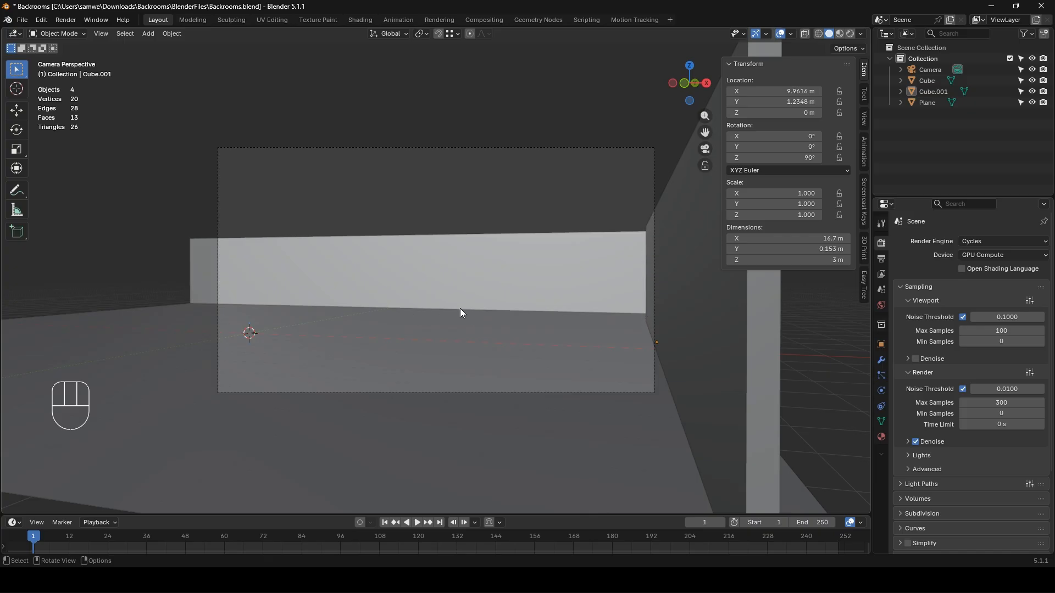
- Duplicate the back wall again and move the copy along Y to about Y -1.28 m, crossing the side wall
{"action": "left_click", "coordinate": [582, 279]}
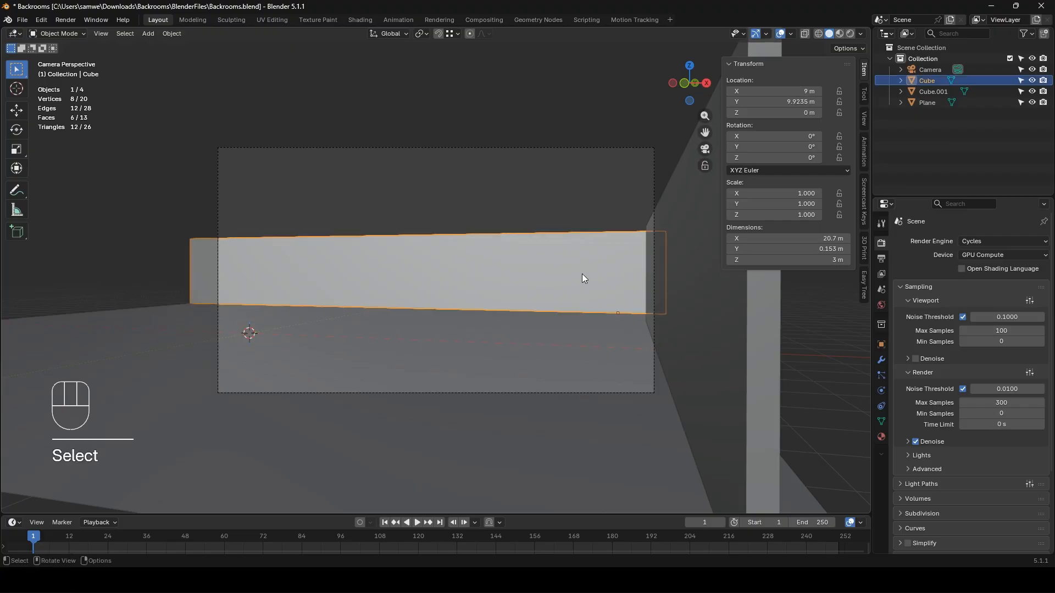
{"action": "middle_click_drag", "start_coordinate": [582, 274], "coordinate": [549, 326]}
{"action": "scroll", "coordinate": [549, 325], "scroll_direction": "down", "scroll_amount": 4}
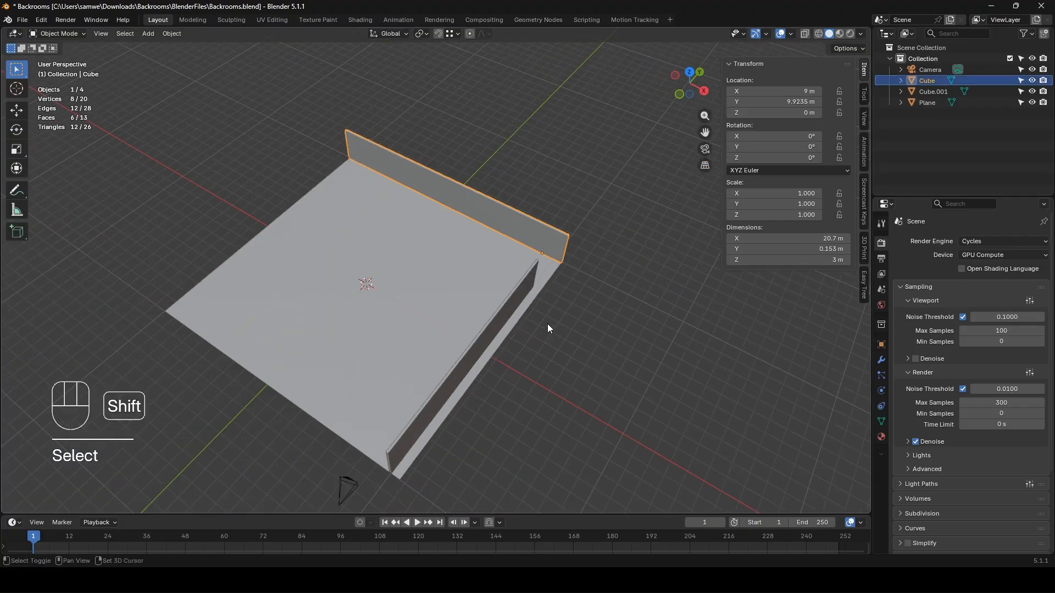
{"action": "key", "text": "shift+d"}
{"action": "key", "text": "x"}
{"action": "key", "text": "y"}
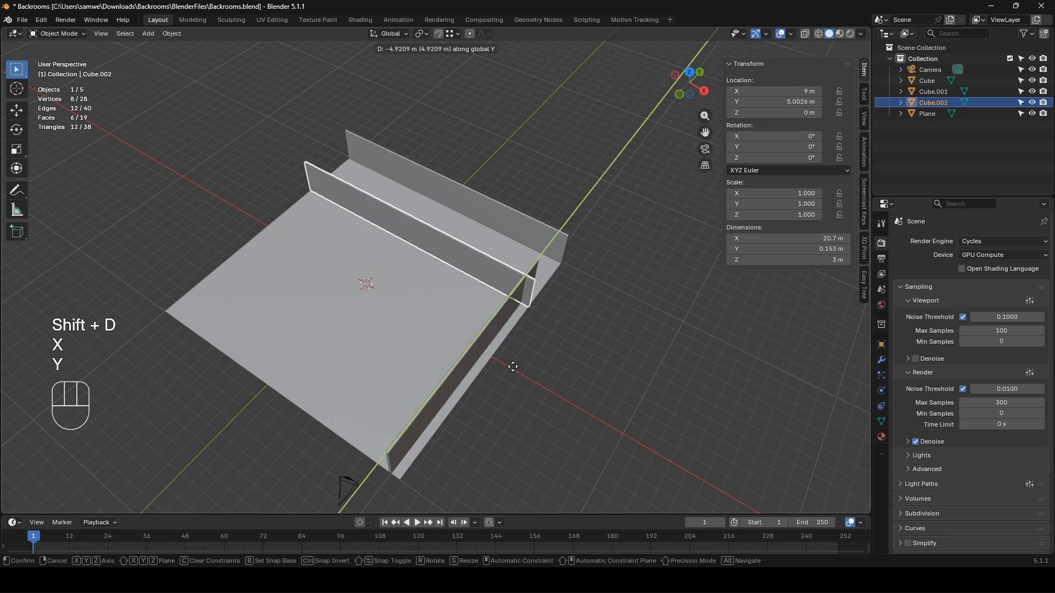
{"action": "left_click", "coordinate": [465, 428]}
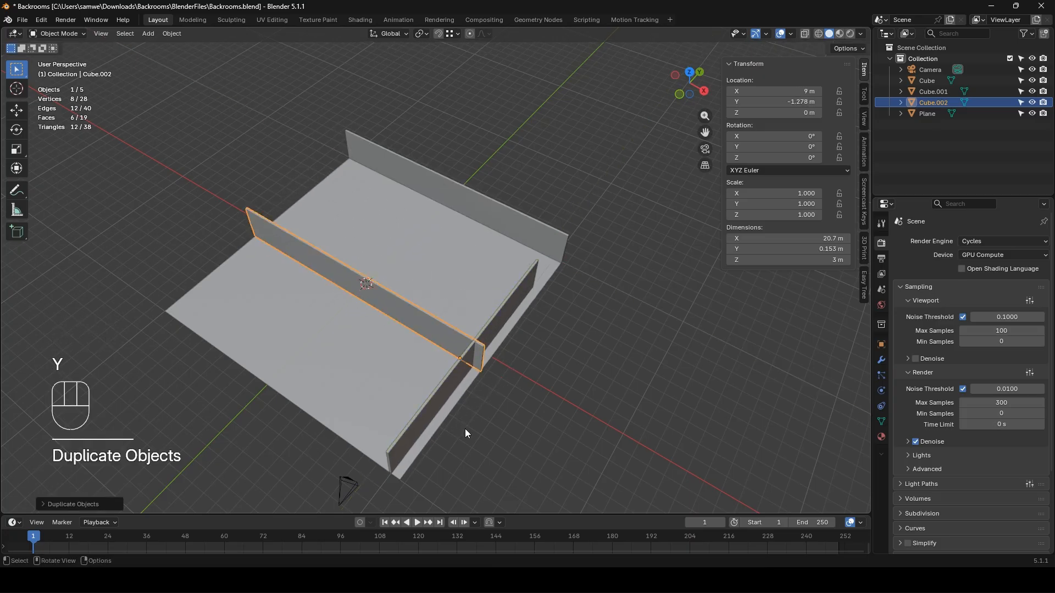
- Pull the new cross wall's protruding +X end face back along X, snapping it to the side wall
{"action": "scroll", "coordinate": [493, 381], "scroll_direction": "up", "scroll_amount": 3}
{"action": "key", "text": "Tab"}
{"action": "left_click", "coordinate": [493, 367]}
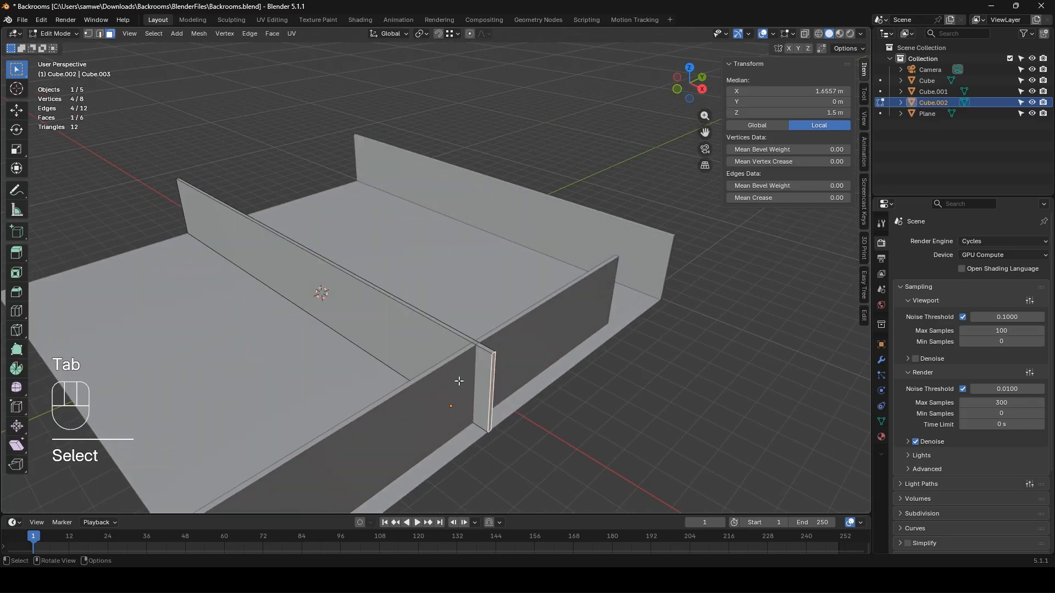
{"action": "middle_click_drag", "start_coordinate": [460, 381], "coordinate": [519, 400]}
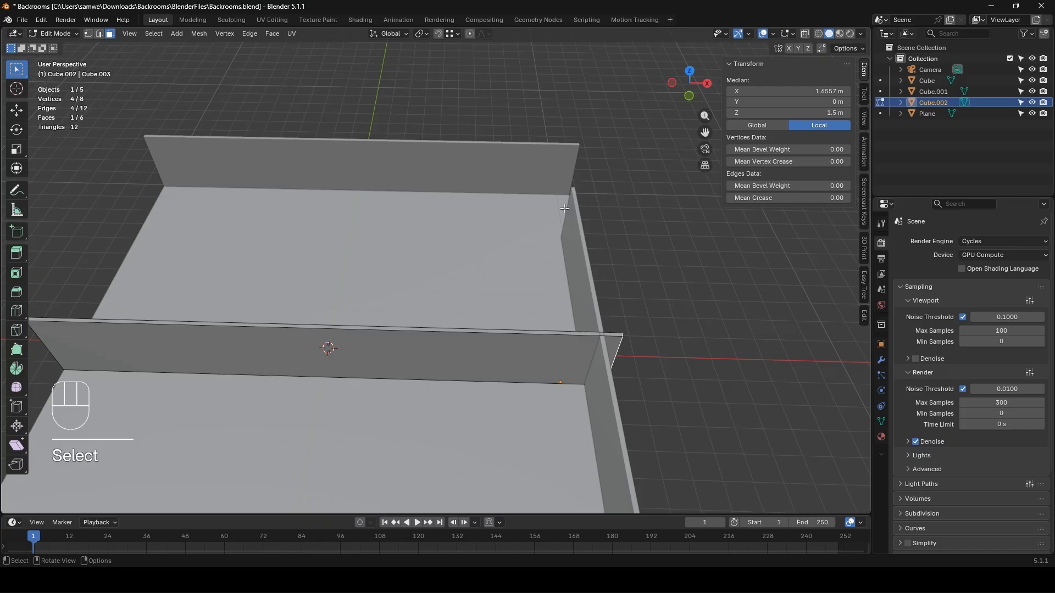
{"action": "key", "text": "g"}
{"action": "key", "text": "x"}
{"action": "left_click", "coordinate": [375, 348], "text": "ctrl"}
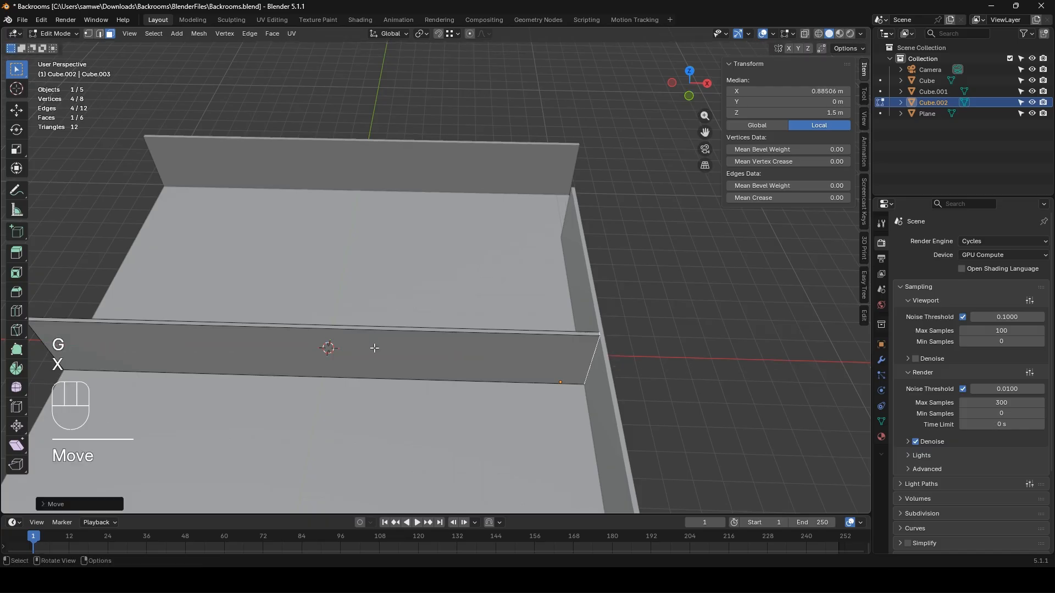
- Shorten the cross wall by moving its free -X end face along X to about local X -1.9 m, toward the side wall
{"action": "scroll", "coordinate": [374, 349], "scroll_direction": "down", "scroll_amount": 3}
{"action": "middle_click_drag", "start_coordinate": [344, 348], "coordinate": [401, 350]}
{"action": "left_click", "coordinate": [294, 332]}
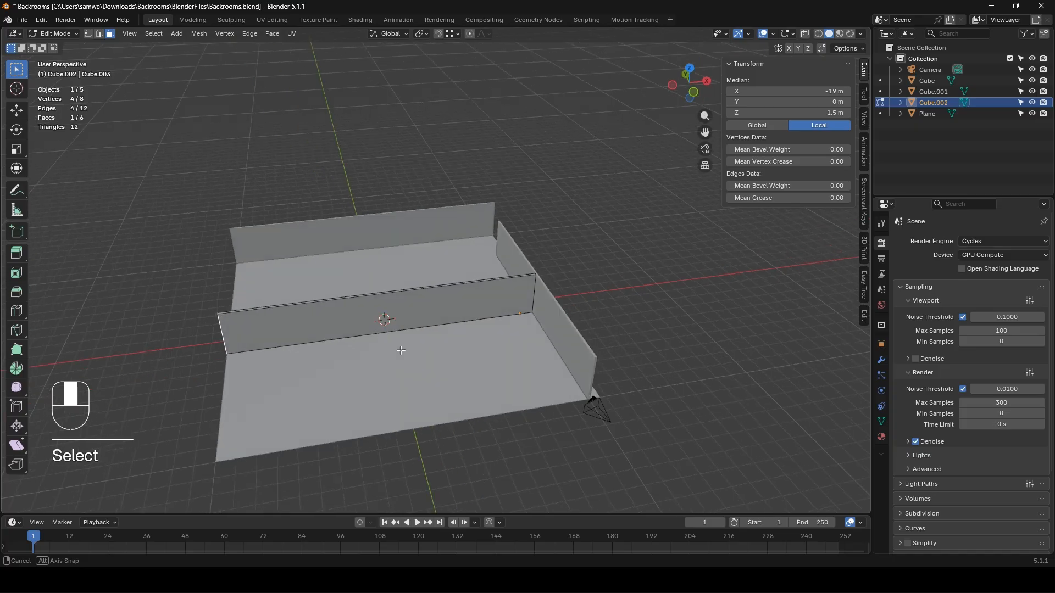
{"action": "key", "text": "g"}
{"action": "key", "text": "x"}
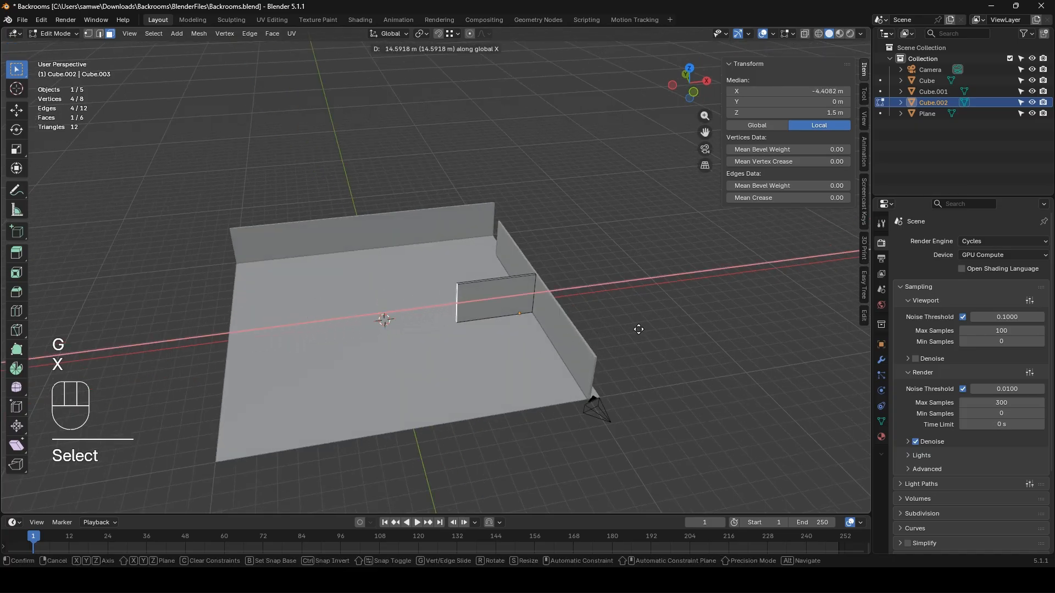
{"action": "left_click", "coordinate": [640, 332]}
{"action": "key", "text": "KP_0"}
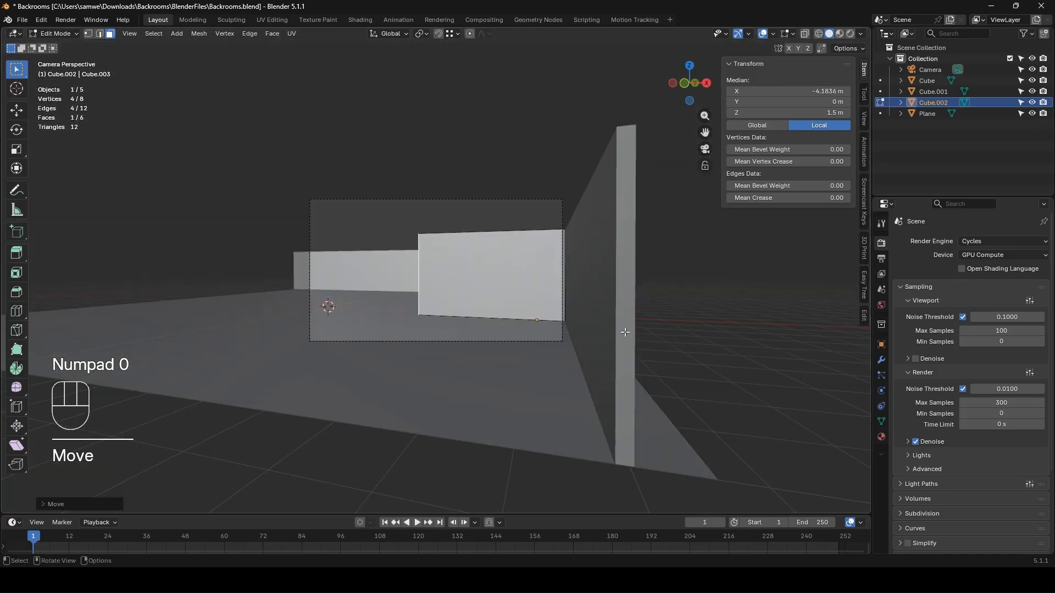
{"action": "key", "text": "g"}
{"action": "key", "text": "x"}
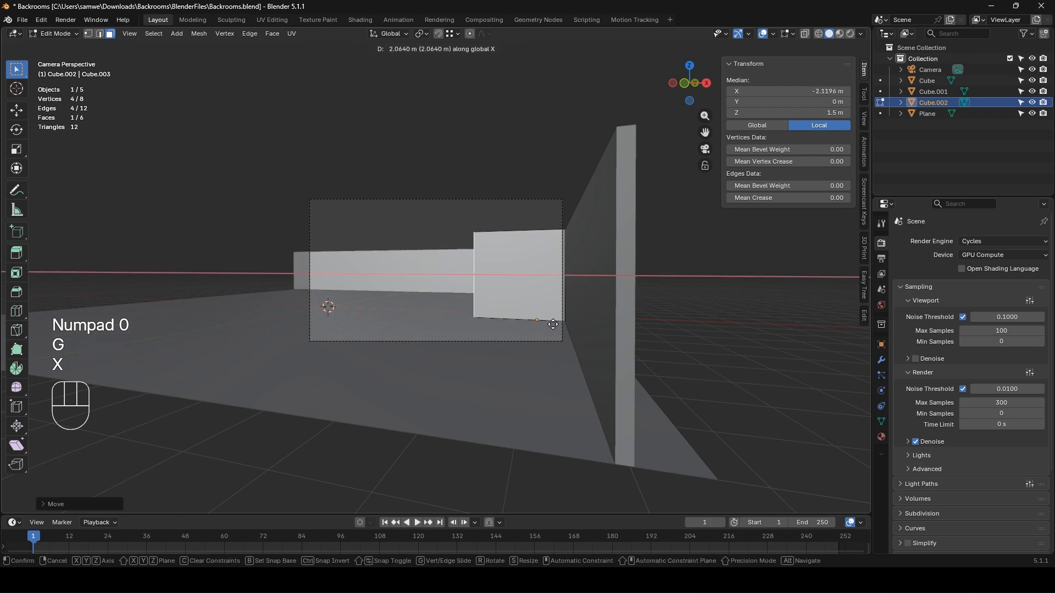
{"action": "left_click", "coordinate": [556, 328]}
- Lower the short cross wall's top face along Z to about 0.94 m and check it in the camera view
{"action": "middle_click_drag", "start_coordinate": [556, 328], "coordinate": [552, 290]}
{"action": "left_click", "coordinate": [537, 319]}
{"action": "key", "text": "g"}
{"action": "key", "text": "z"}
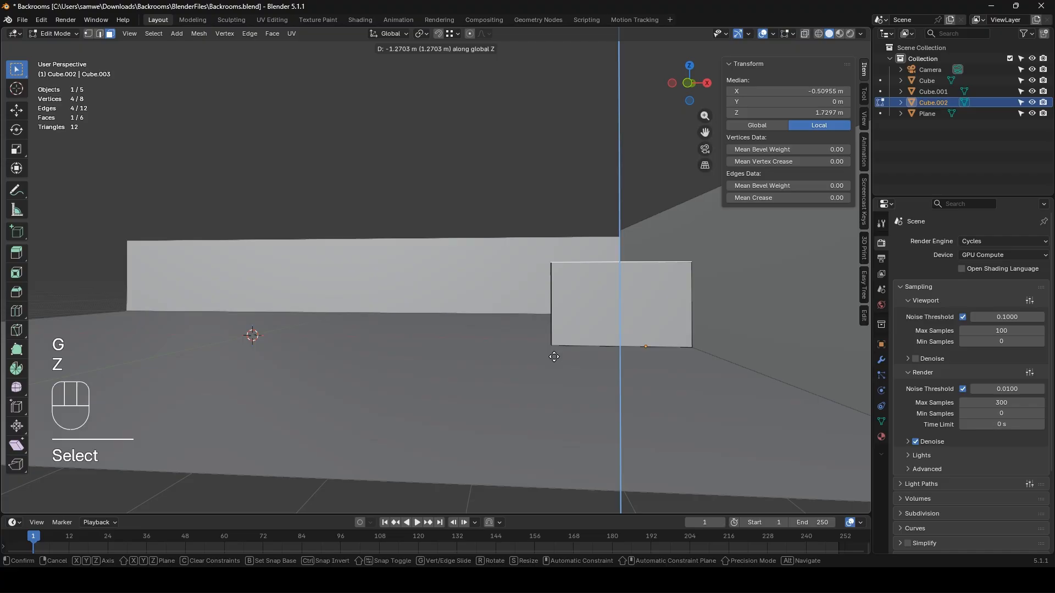
{"action": "left_click", "coordinate": [554, 392]}
{"action": "key", "text": "KP_0"}
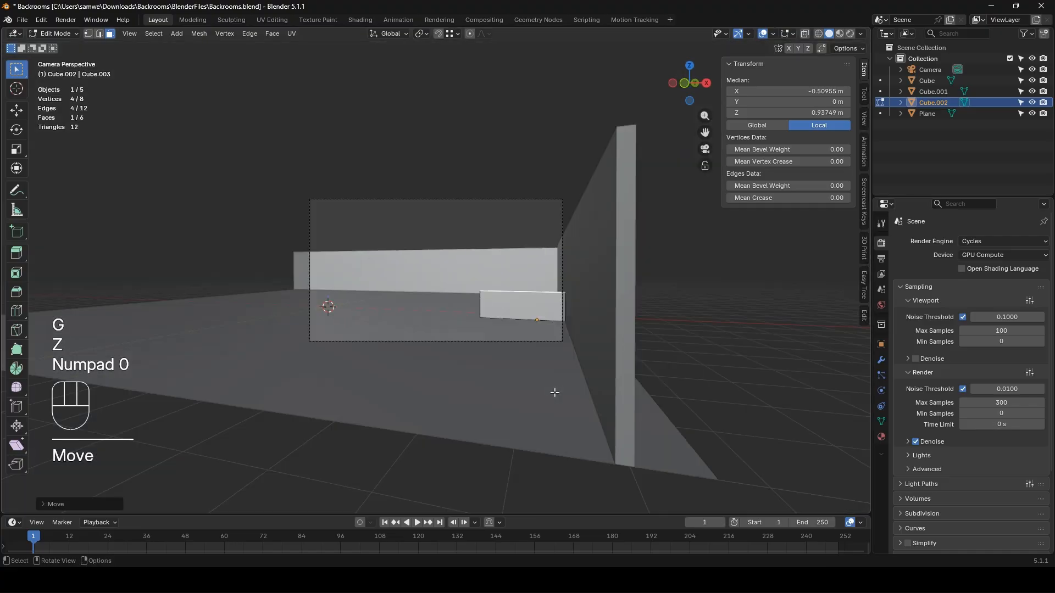
- Lower the short cross wall's top face further along Z to about 0.69 m within the camera framing
{"action": "scroll", "coordinate": [548, 301], "scroll_direction": "up", "scroll_amount": 2}
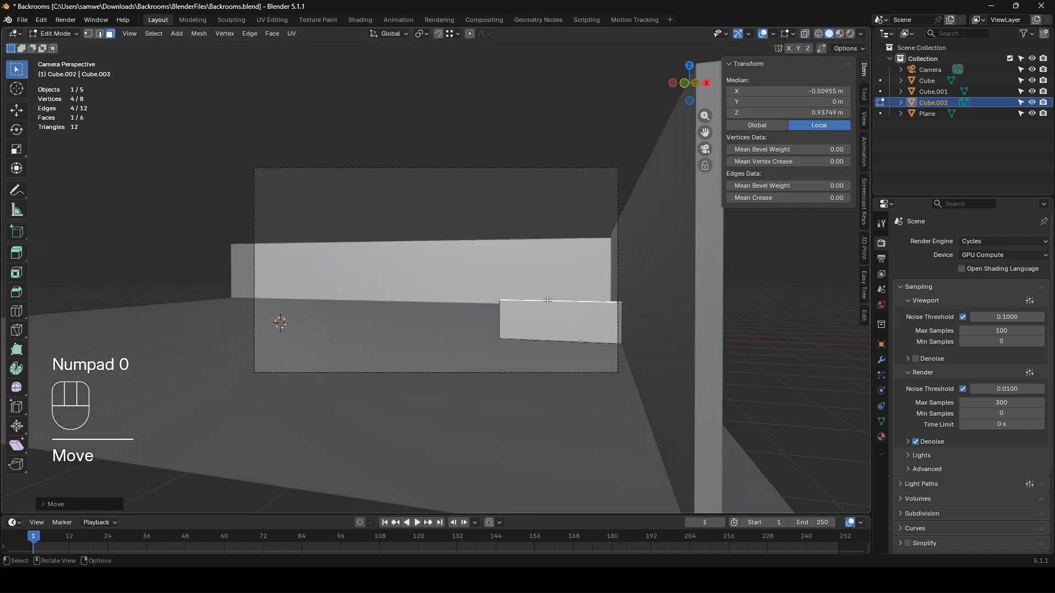
{"action": "key", "text": "g"}
{"action": "key", "text": "z"}
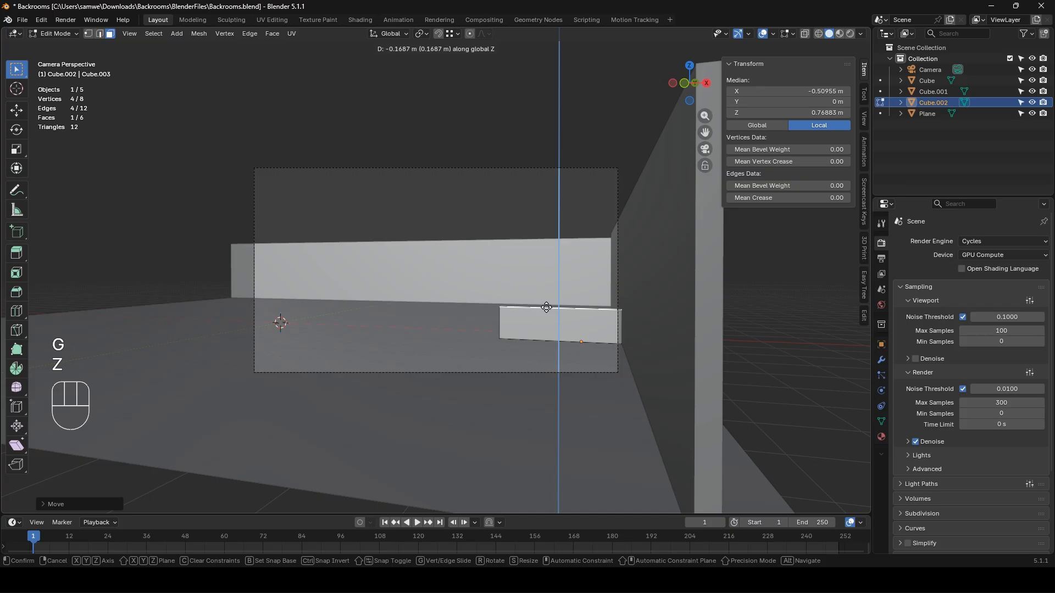
{"action": "left_click", "coordinate": [552, 308]}
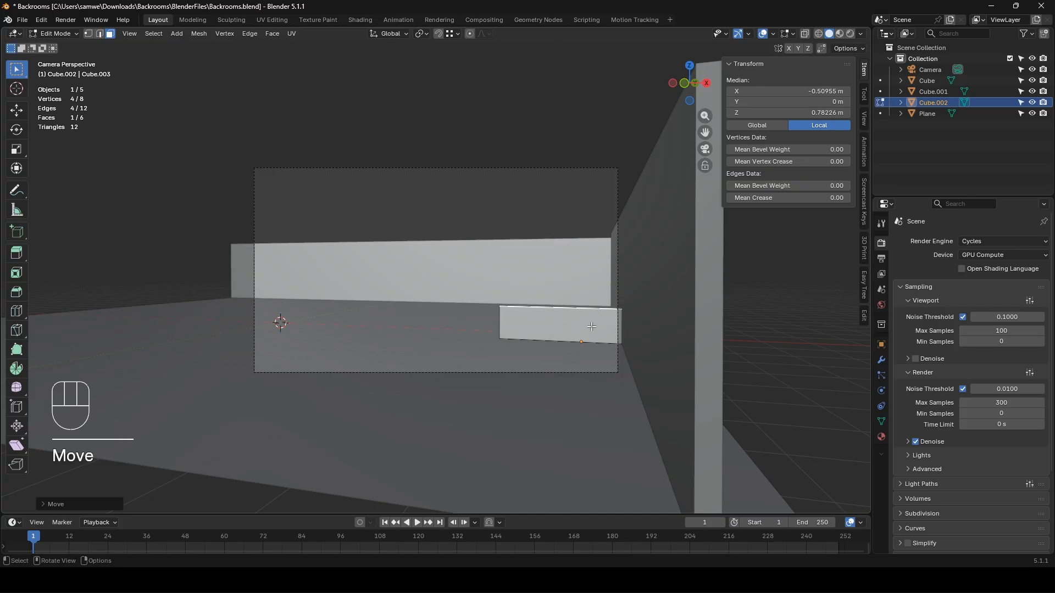
{"action": "key", "text": "g"}
{"action": "key", "text": "z"}
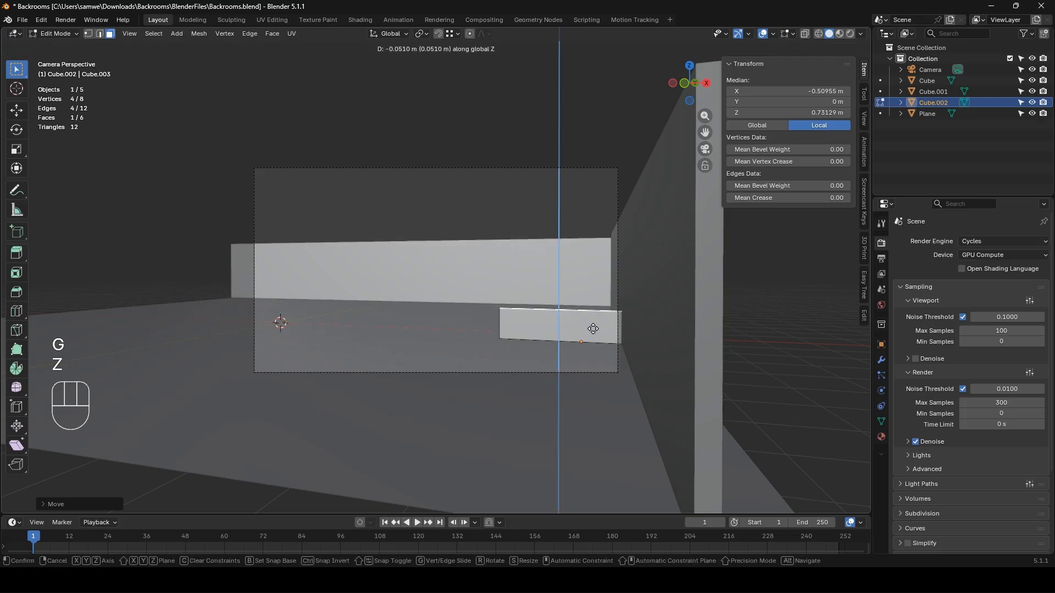
{"action": "left_click", "coordinate": [594, 330]}
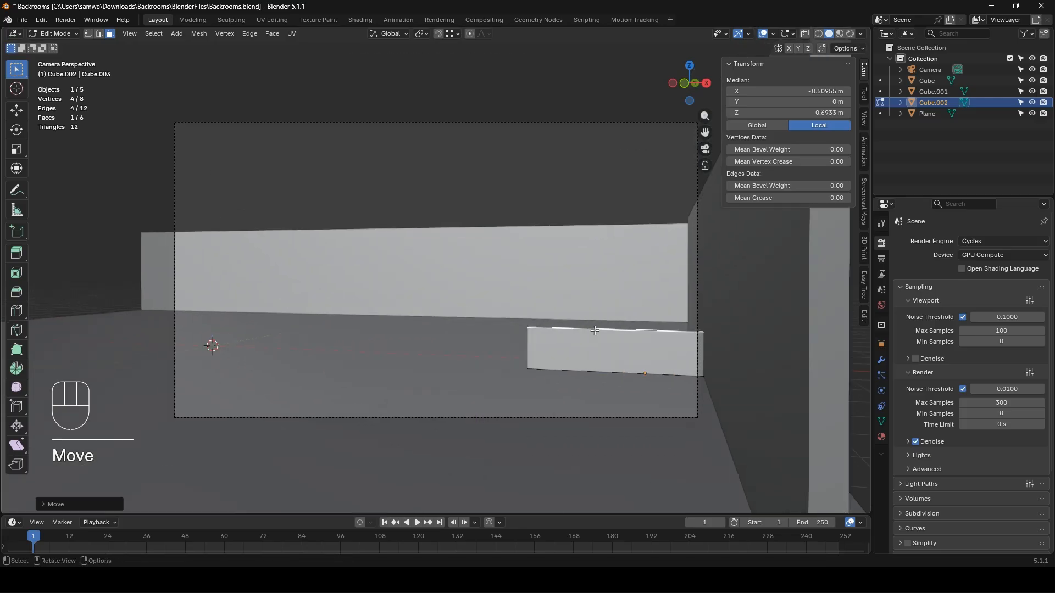
- Duplicate the low wall's top face, separate it into its own object, and open that object for editing with everything selected
{"action": "middle_click_drag", "start_coordinate": [595, 330], "coordinate": [555, 361], "text": "shift"}
{"action": "key", "text": "shift+d"}
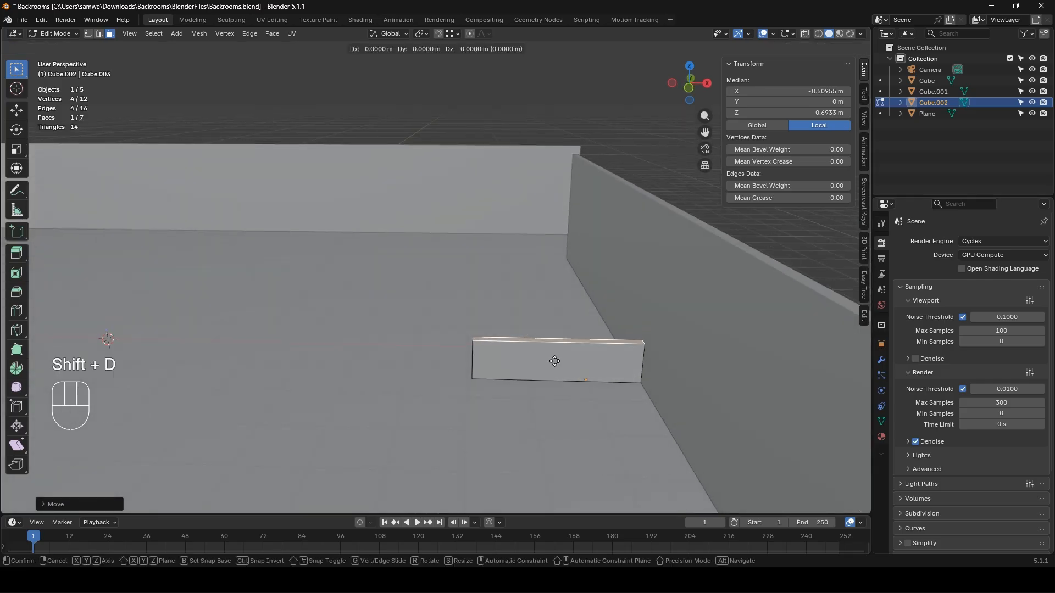
{"action": "key", "text": "p"}
{"action": "left_click", "coordinate": [555, 361]}
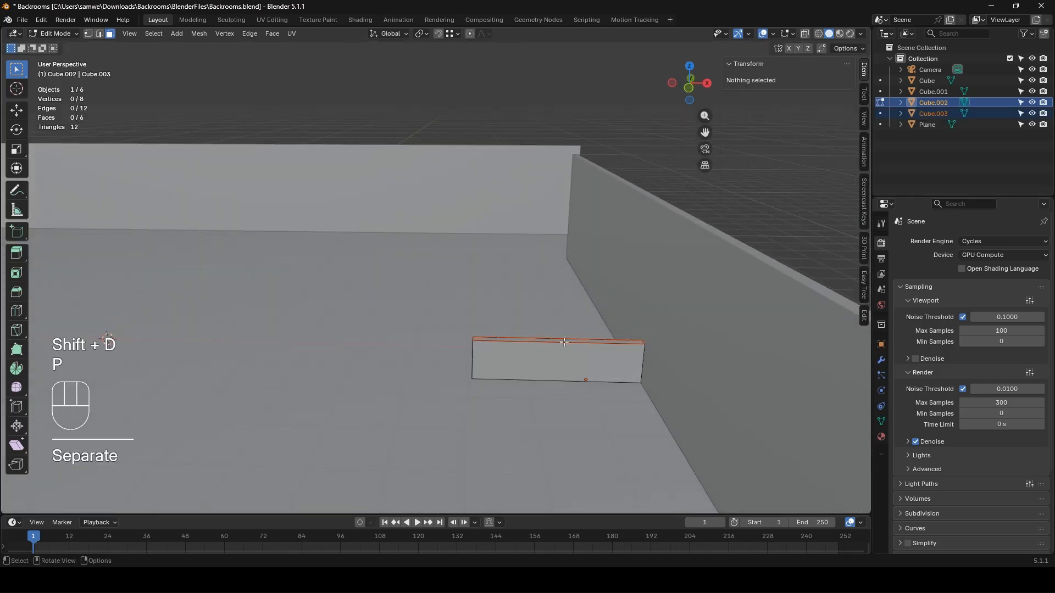
{"action": "key", "text": "Tab"}
{"action": "left_click", "coordinate": [562, 341]}
{"action": "mouse_move", "coordinate": [563, 391]}
{"action": "middle_mouse_down"}
{"action": "mouse_move", "coordinate": [562, 381]}
{"action": "mouse_move", "coordinate": [569, 402]}
{"action": "middle_mouse_up"}
{"action": "key", "text": "Tab"}
{"action": "key", "text": "a"}
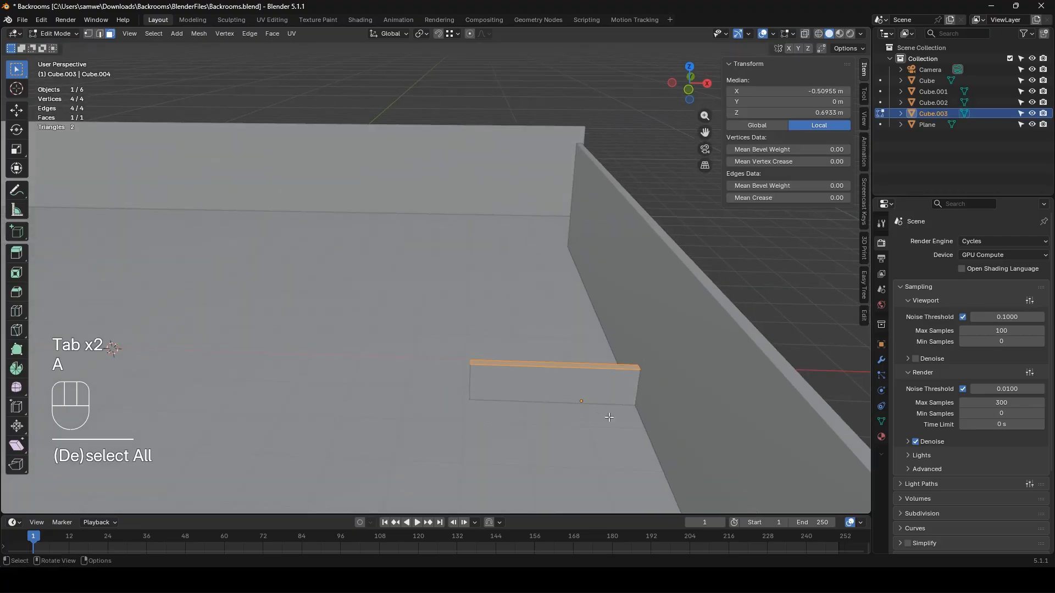
- Widen the separated top strip to about 0.27 m by scaling its two long edges along Y
{"action": "key", "text": "alt+s"}
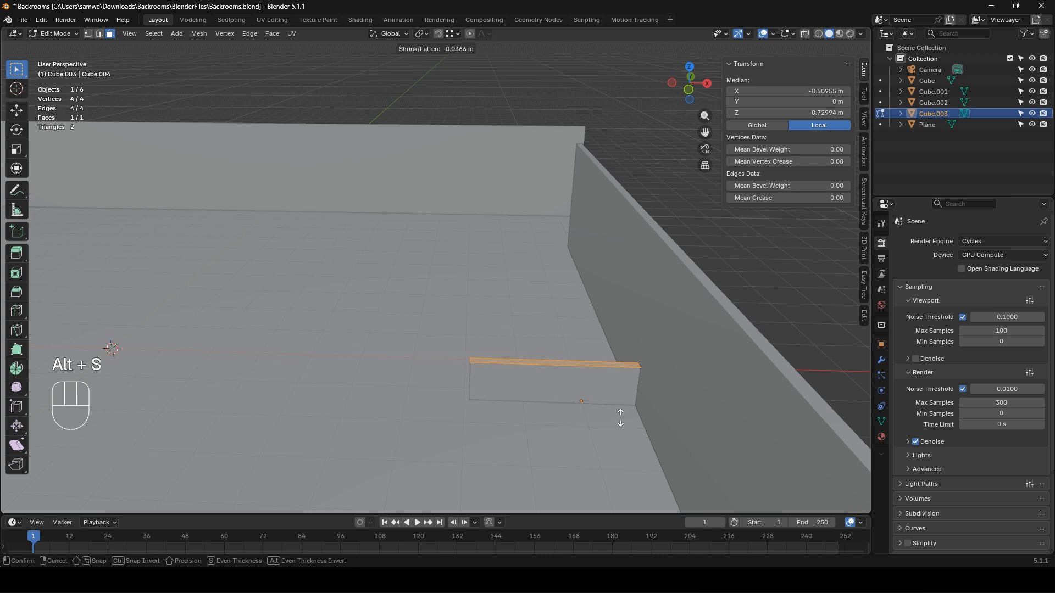
{"action": "right_click", "coordinate": [621, 412]}
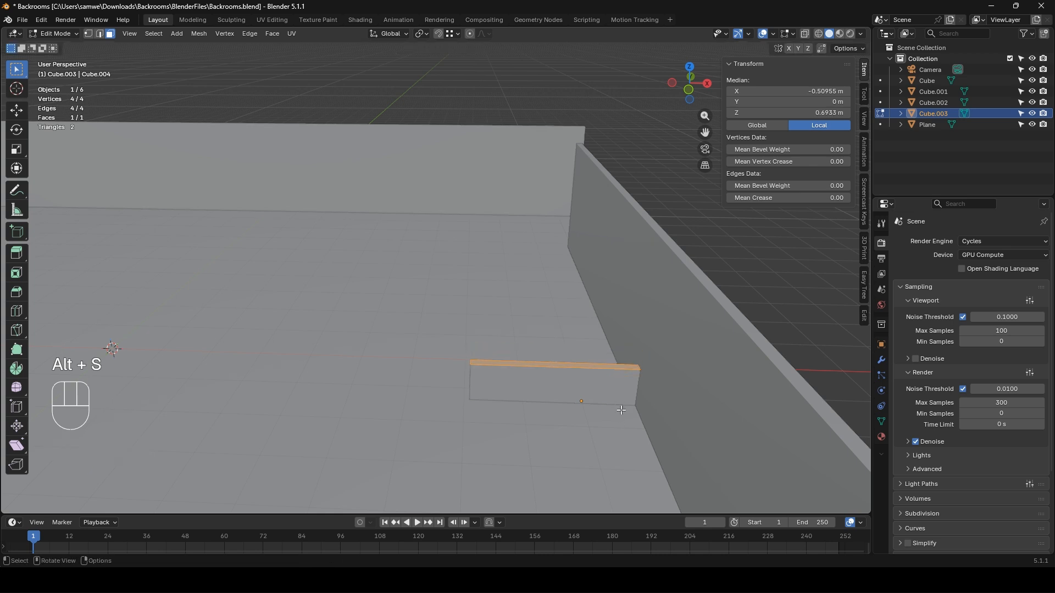
{"action": "key", "text": "2"}
{"action": "left_click", "coordinate": [497, 367]}
{"action": "left_click", "coordinate": [503, 367], "text": "shift"}
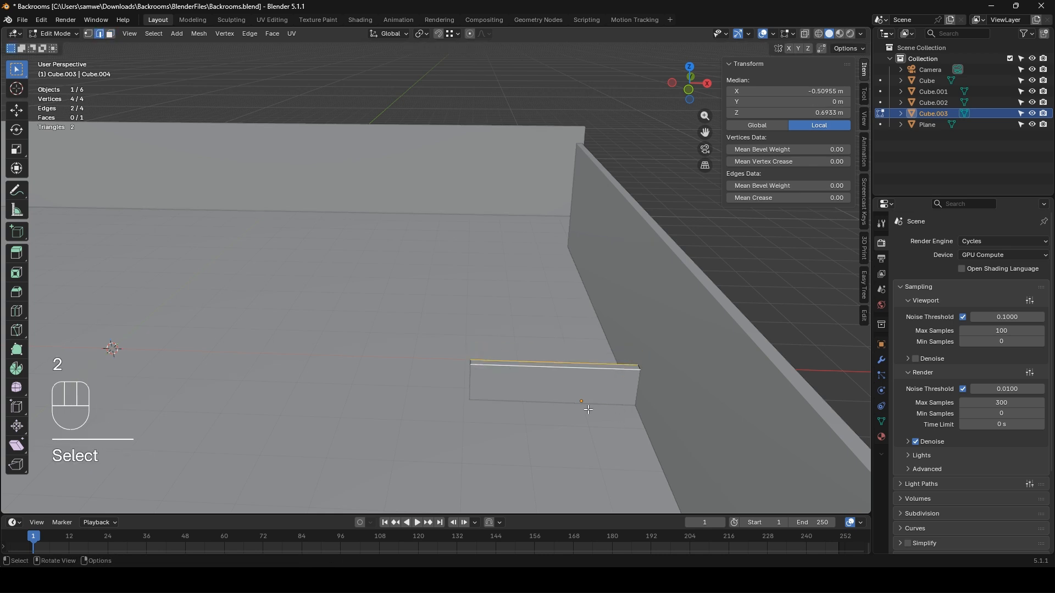
{"action": "key", "text": "s"}
{"action": "key", "text": "y"}
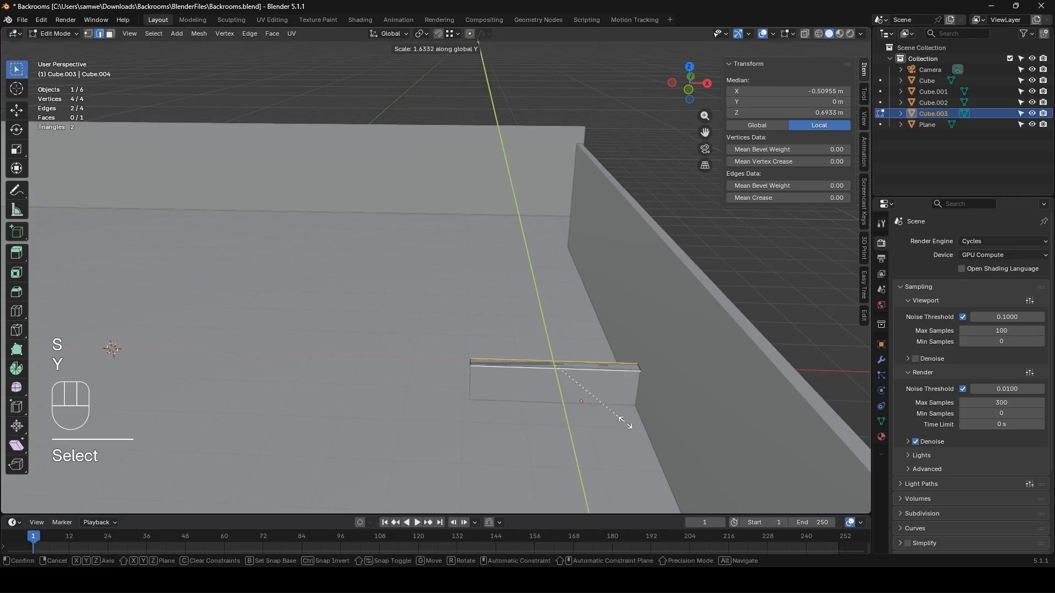
{"action": "left_click", "coordinate": [632, 424]}
- Move the strip's free end edge about 0.05 m along -X so it overhangs the low wall
{"action": "left_click", "coordinate": [471, 361]}
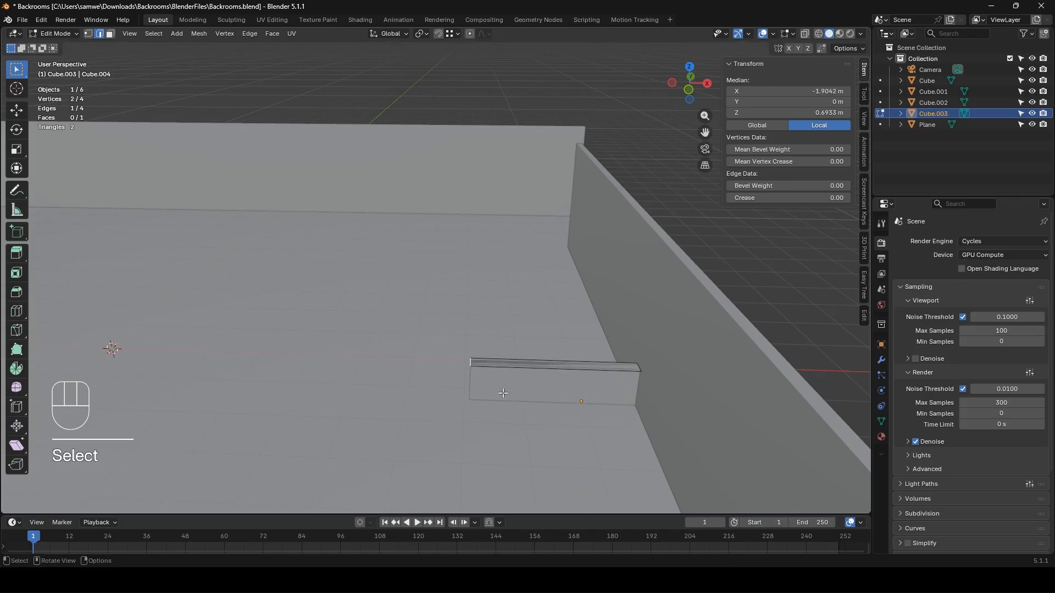
{"action": "key", "text": "g"}
{"action": "key", "text": "x"}
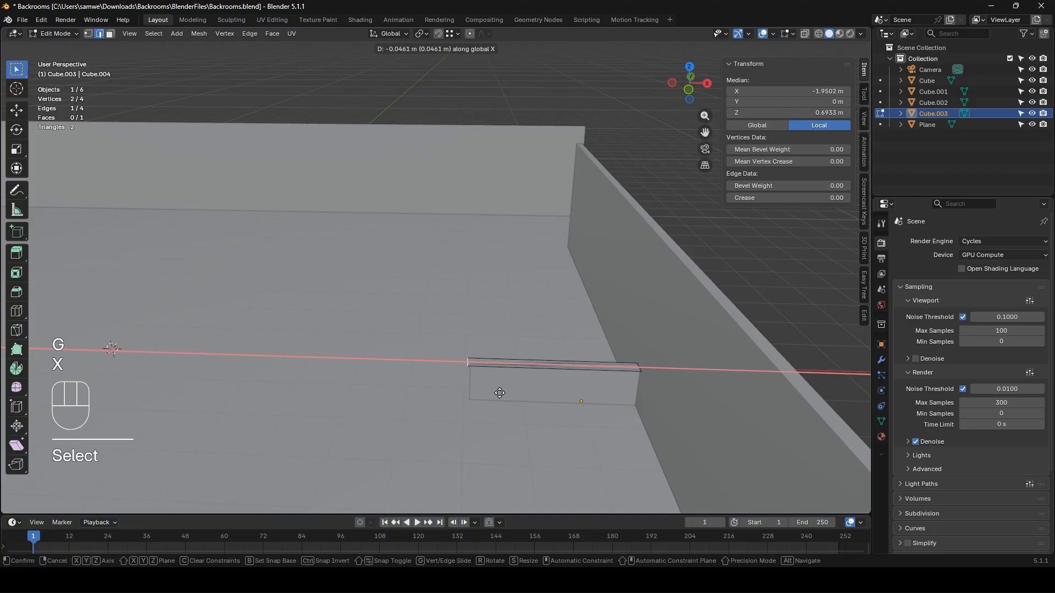
{"action": "left_click", "coordinate": [500, 393]}
- Extrude the strip's face upward about 0.06 m to form a ledge cap, then check it in the camera view
{"action": "key", "text": "3"}
{"action": "left_click", "coordinate": [500, 376]}
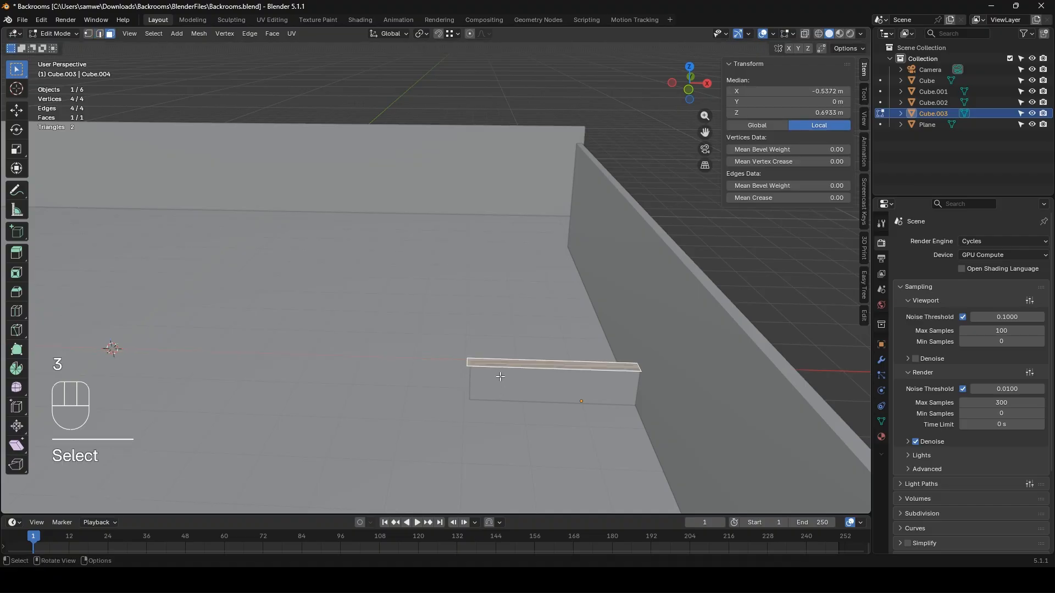
{"action": "key", "text": "e"}
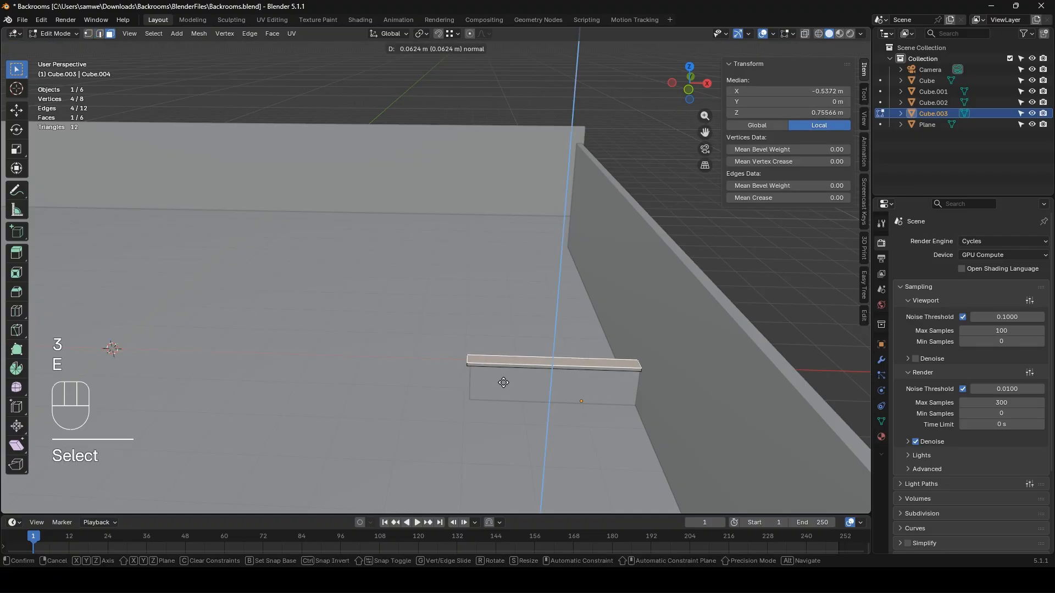
{"action": "key", "text": "Tab"}
{"action": "key", "text": "KP_0"}
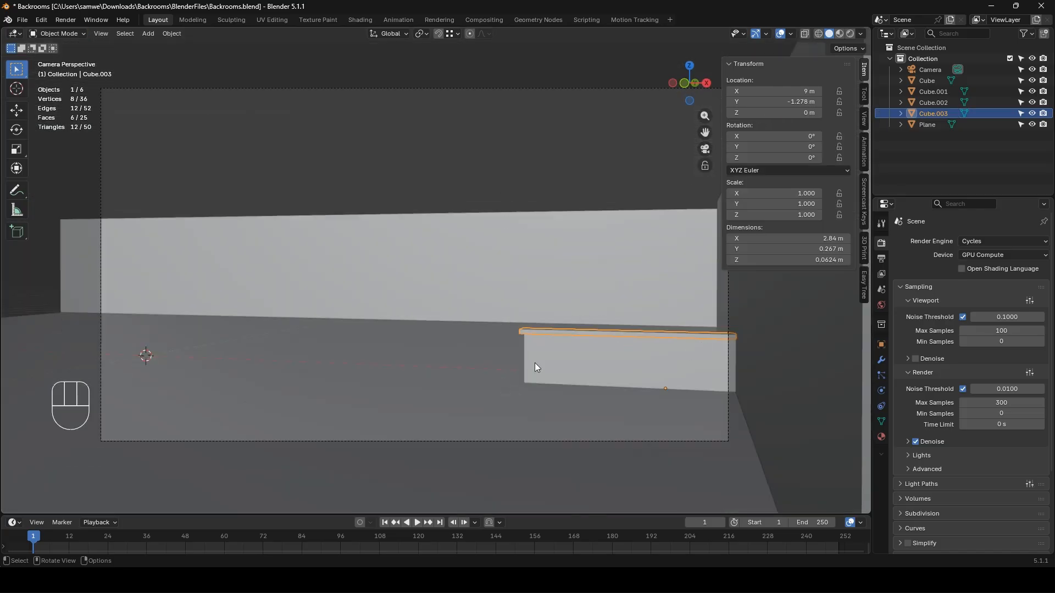
{"action": "left_click", "coordinate": [514, 210]}
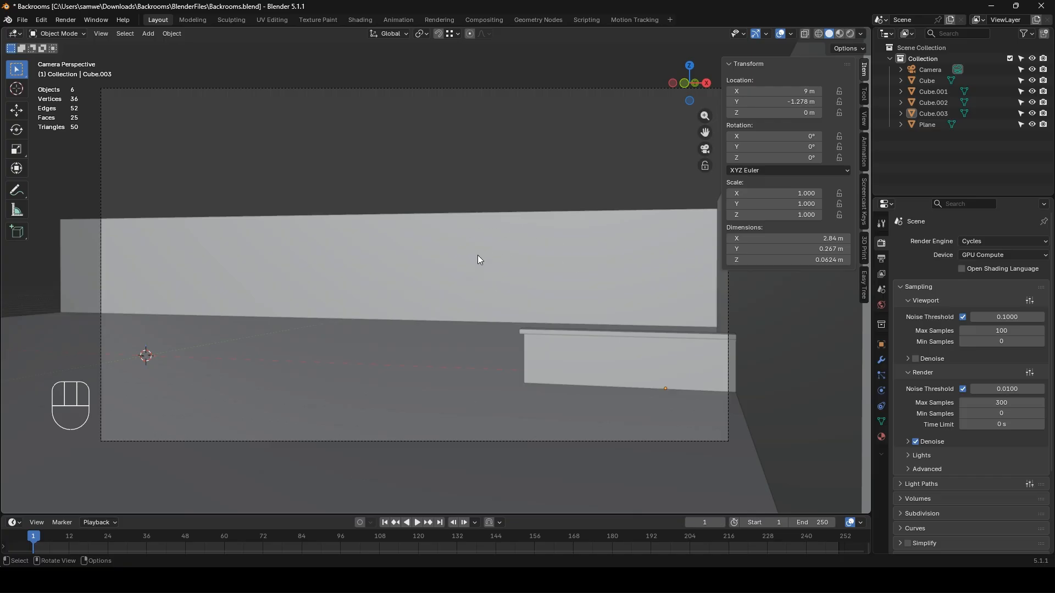
- Duplicate the side wall and move the copy to about X 3.77 m and Y 4.39 m so it meets the back wall
{"action": "middle_click_drag", "start_coordinate": [470, 270], "coordinate": [563, 299]}
{"action": "left_click", "coordinate": [501, 289]}
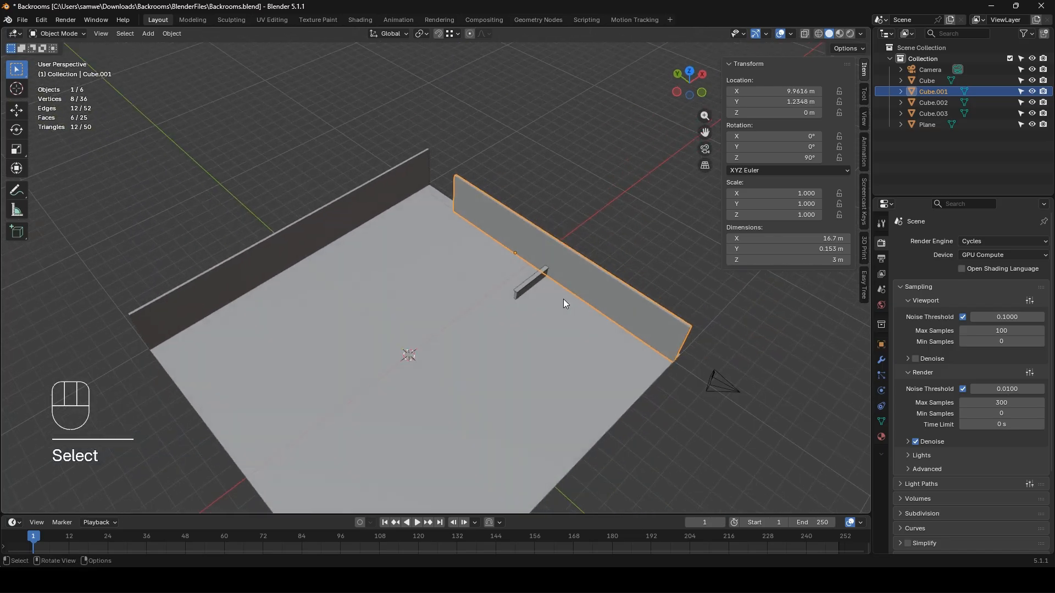
{"action": "key", "text": "shift+d"}
{"action": "key", "text": "x"}
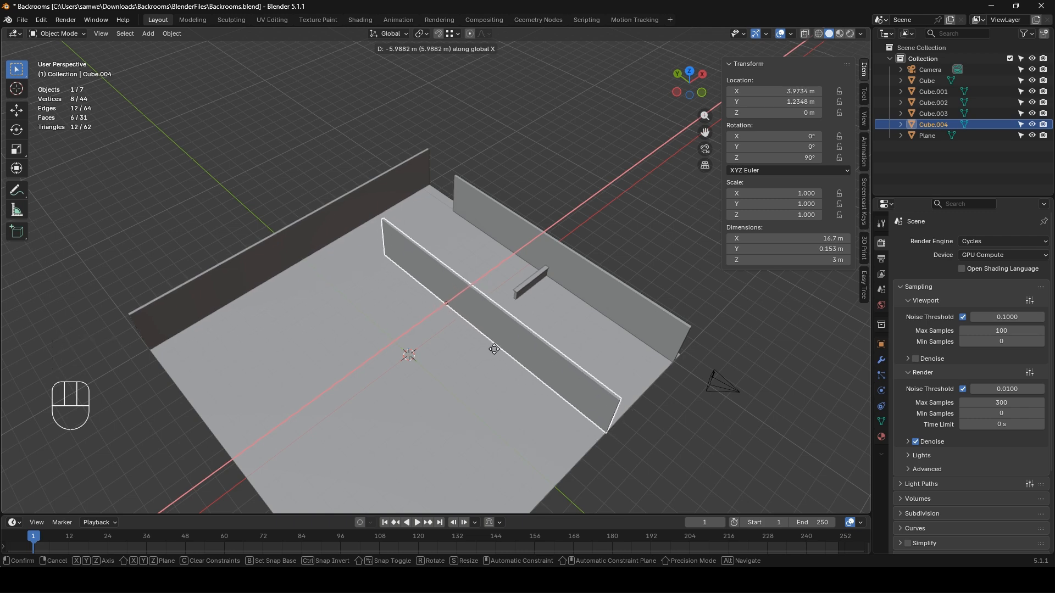
{"action": "left_click", "coordinate": [492, 351]}
{"action": "key", "text": "g"}
{"action": "key", "text": "y"}
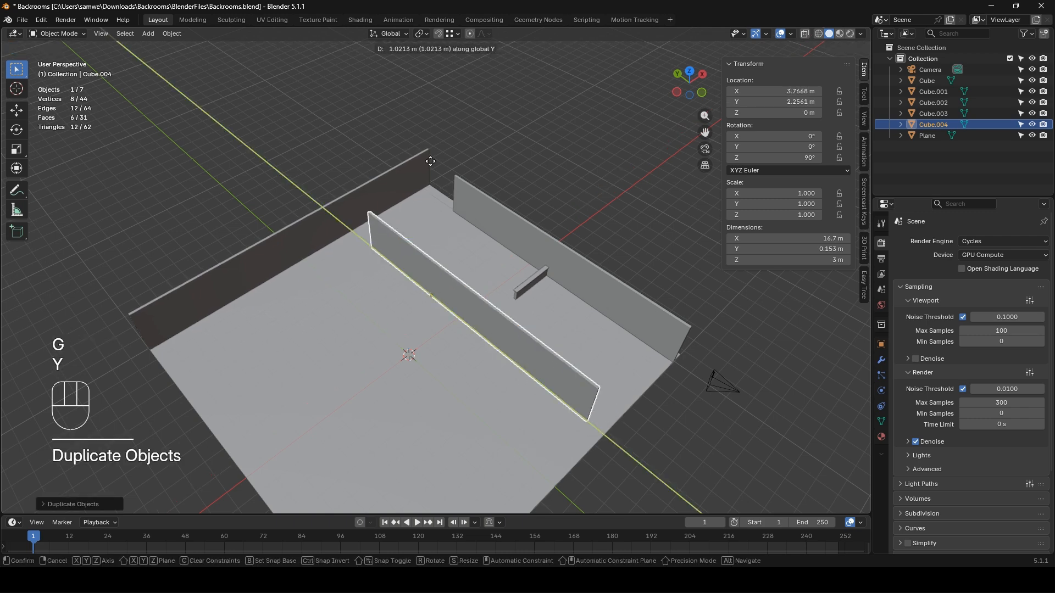
{"action": "left_click", "coordinate": [429, 159]}
- Shorten the new partition wall to about 6.13 m by moving its near end face along Y toward the back wall
{"action": "middle_click_drag", "start_coordinate": [531, 352], "coordinate": [517, 320]}
{"action": "key", "text": "Tab"}
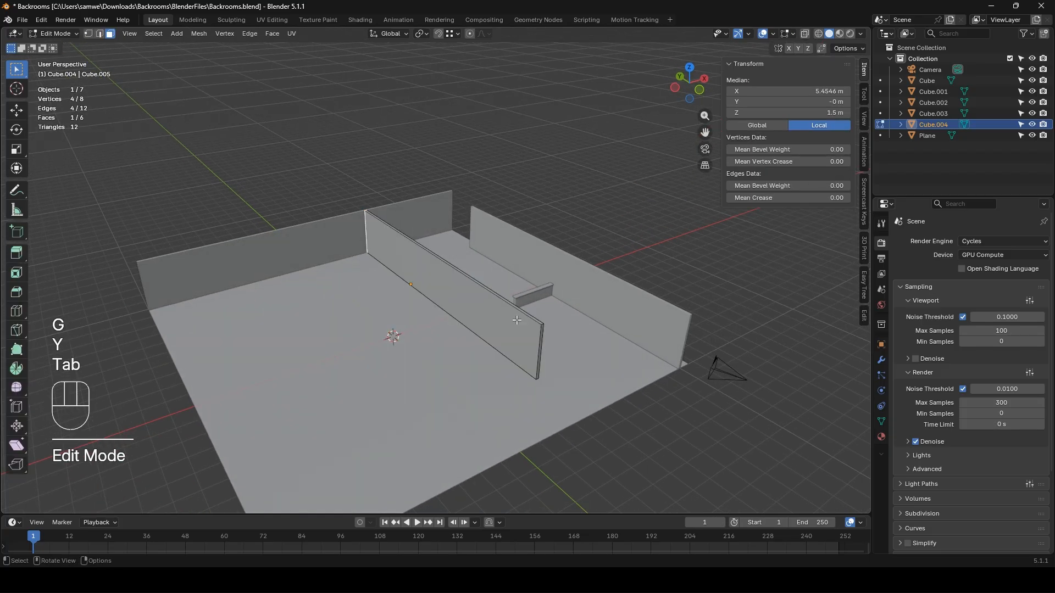
{"action": "left_click", "coordinate": [542, 340]}
{"action": "key", "text": "g"}
{"action": "key", "text": "y"}
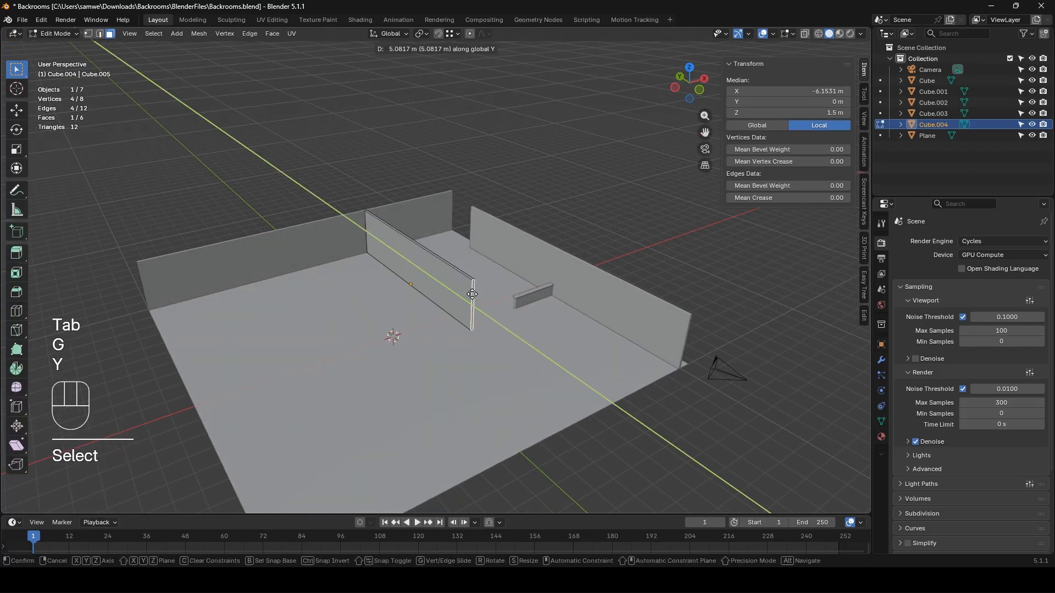
{"action": "left_click", "coordinate": [432, 240]}
- In the camera view, move the shortened partition wall along X to about X 4.86 m
{"action": "key", "text": "KP_0"}
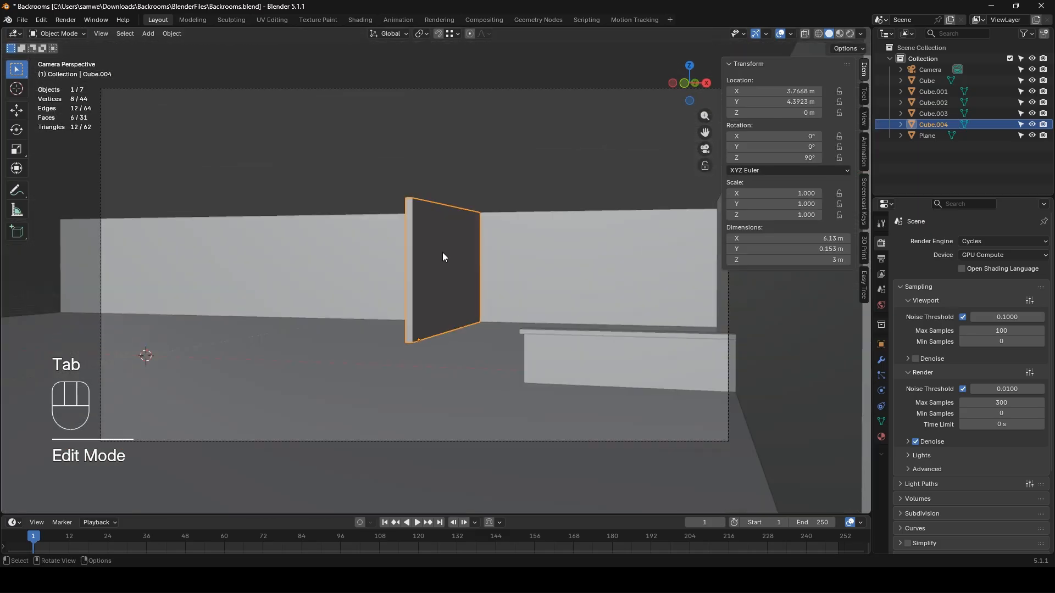
{"action": "key", "text": "g"}
{"action": "key", "text": "x"}
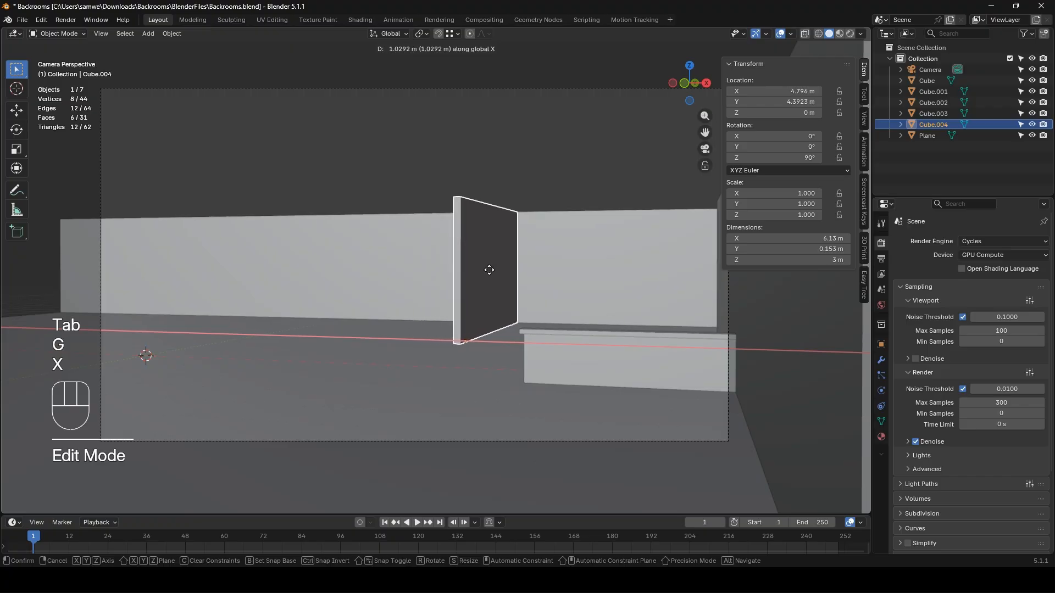
{"action": "left_click", "coordinate": [492, 271]}
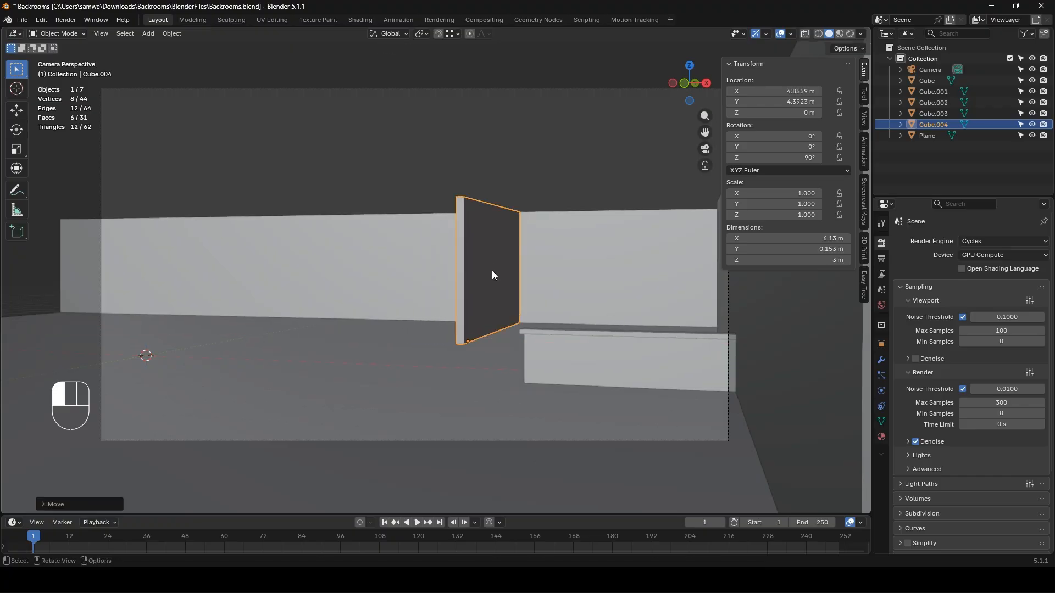
- Duplicate the partition wall and move the copy more than 5 m along -X beside the back wall
{"action": "middle_click_drag", "start_coordinate": [461, 217], "coordinate": [457, 277]}
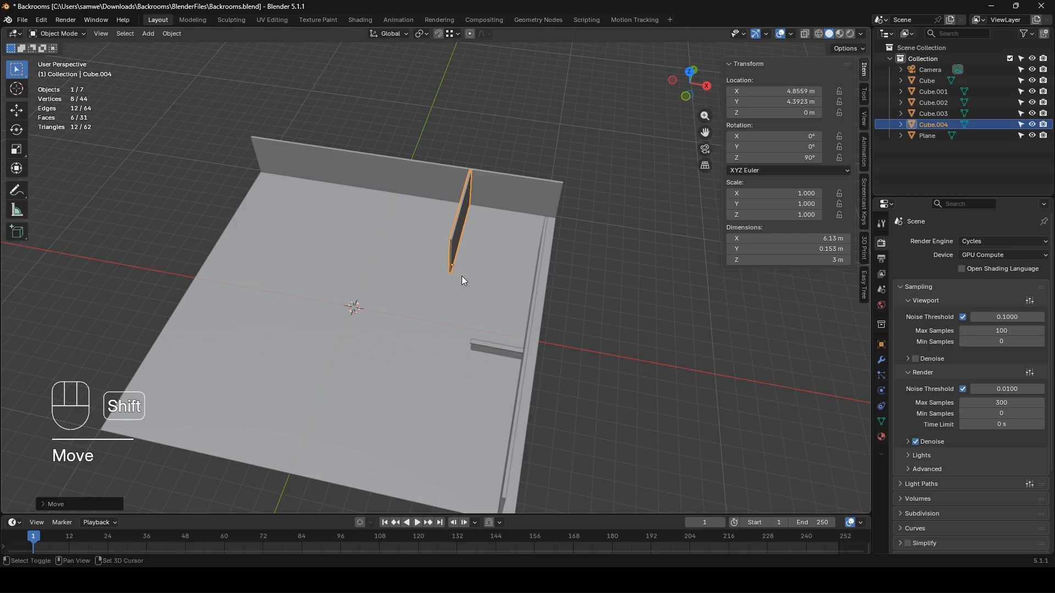
{"action": "key", "text": "shift+d"}
{"action": "key", "text": "x"}
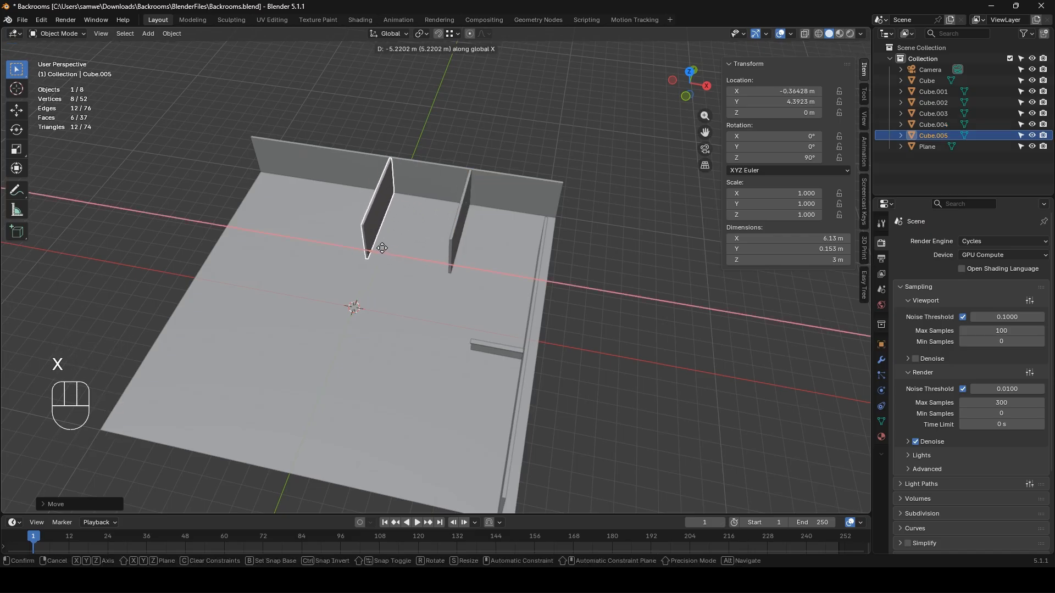
{"action": "left_click", "coordinate": [373, 248]}
- Shorten the second partition to about 2.58 m by moving its end face along Y away from the back wall
{"action": "middle_click_drag", "start_coordinate": [432, 190], "coordinate": [330, 220]}
{"action": "key", "text": "Tab"}
{"action": "middle_click_drag", "start_coordinate": [515, 292], "coordinate": [510, 306]}
{"action": "key", "text": "g"}
{"action": "key", "text": "y"}
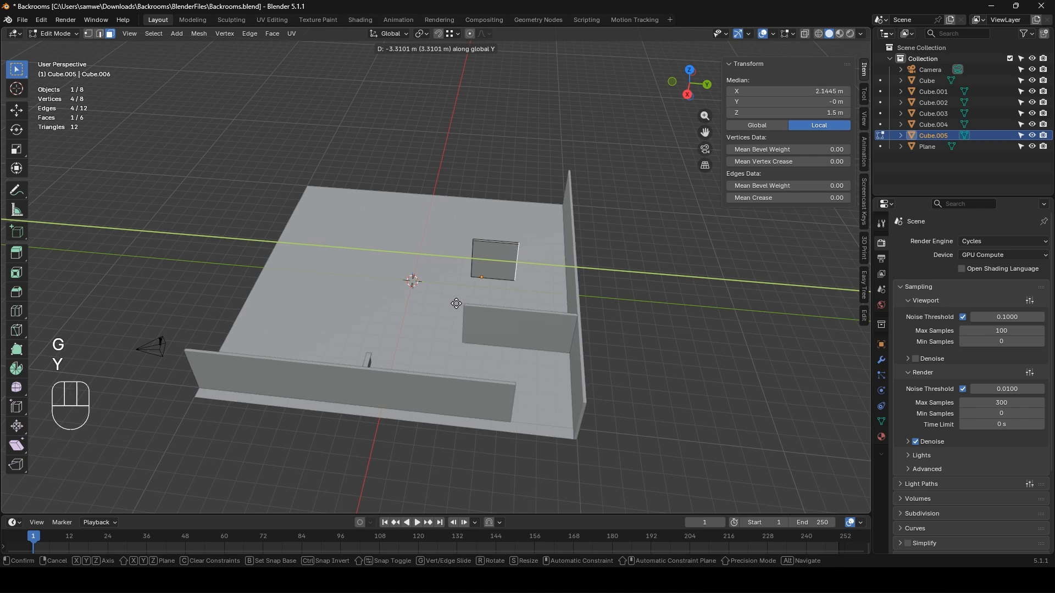
{"action": "left_click", "coordinate": [462, 304]}
{"action": "key", "text": "Tab"}
- Duplicate the back wall and move the copy along Y to about Y 6.37 m, against the short partition's end
{"action": "left_click", "coordinate": [577, 279]}
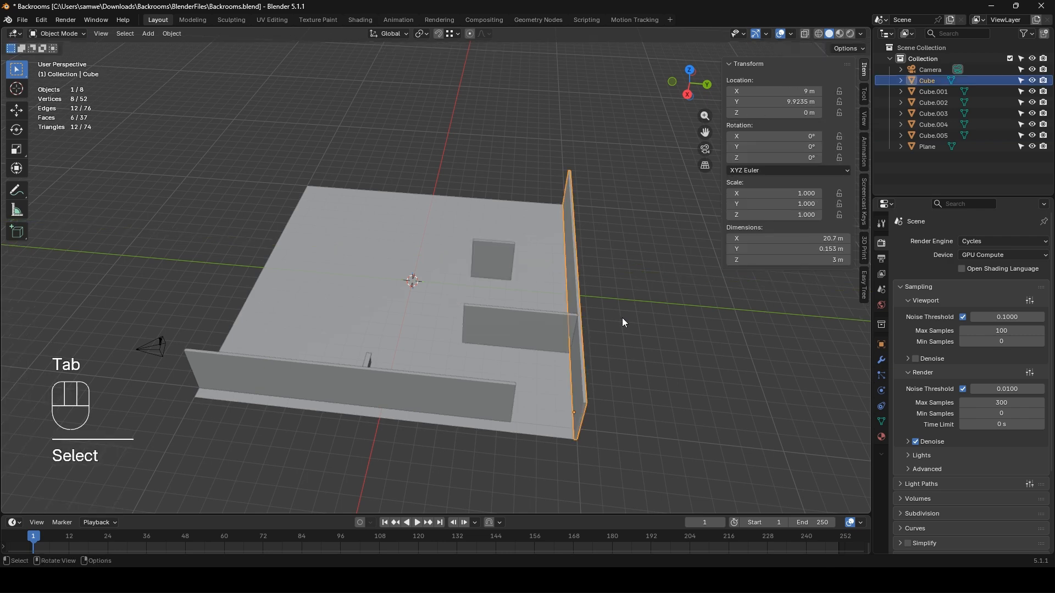
{"action": "key", "text": "shift+d"}
{"action": "key", "text": "y"}
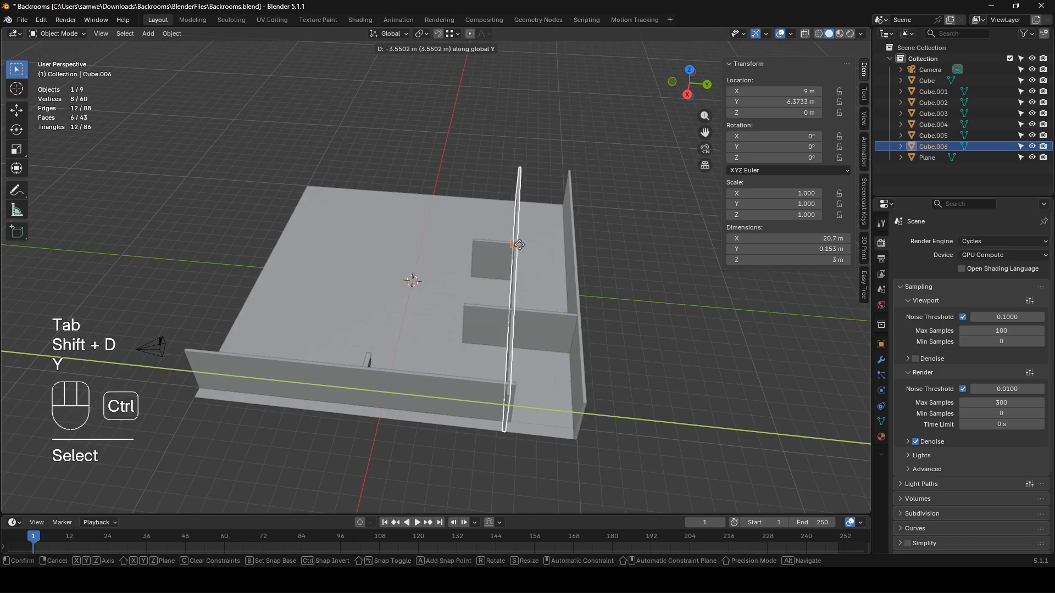
{"action": "left_click", "coordinate": [532, 316]}
- Shorten the copied back wall to about 9.12 m by snapping its end face along X to the short partition, checking the camera view
{"action": "mouse_move", "coordinate": [532, 316]}
{"action": "middle_mouse_down"}
{"action": "mouse_move", "coordinate": [511, 335]}
{"action": "mouse_move", "coordinate": [519, 303]}
{"action": "middle_mouse_up"}
{"action": "key", "text": "Tab"}
{"action": "left_click", "coordinate": [505, 361]}
{"action": "key", "text": "g"}
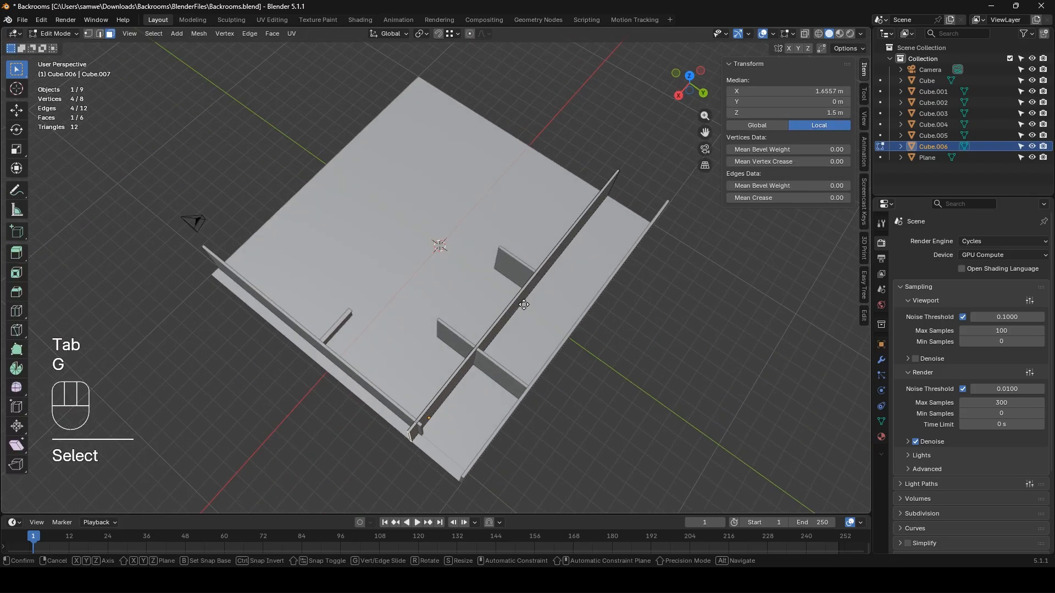
{"action": "key", "text": "x"}
{"action": "left_click", "coordinate": [526, 276], "text": "ctrl"}
{"action": "key", "text": "Tab"}
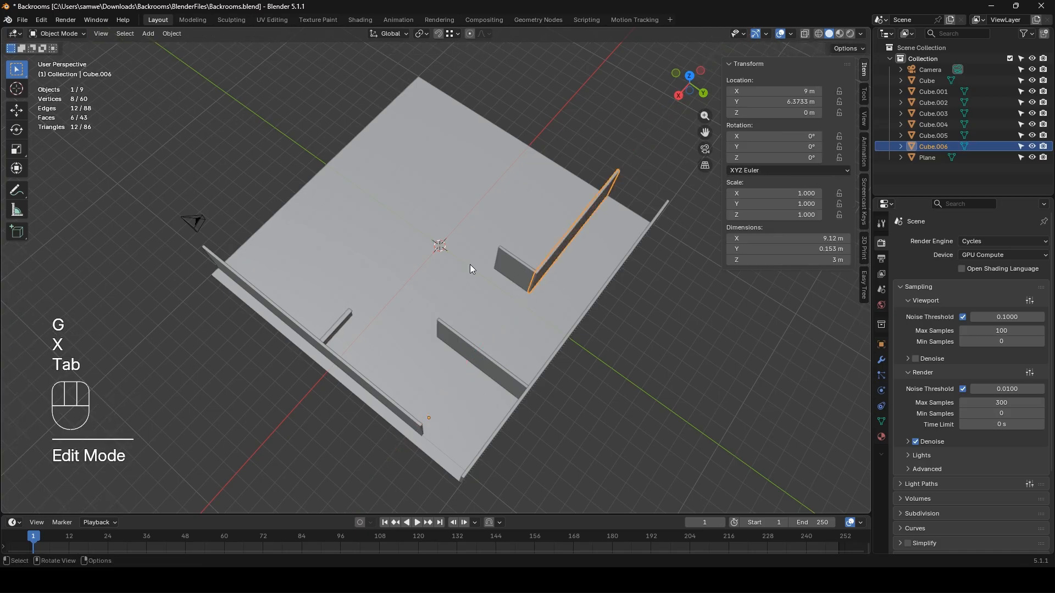
{"action": "middle_click_drag", "start_coordinate": [470, 265], "coordinate": [486, 250]}
{"action": "key", "text": "KP_0"}
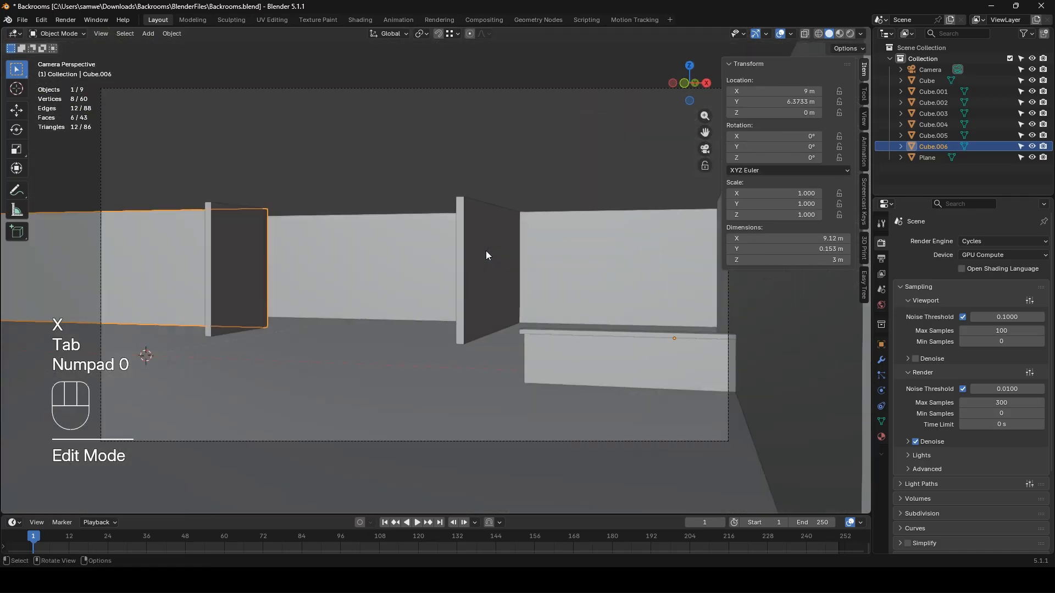
{"action": "left_click", "coordinate": [313, 160]}
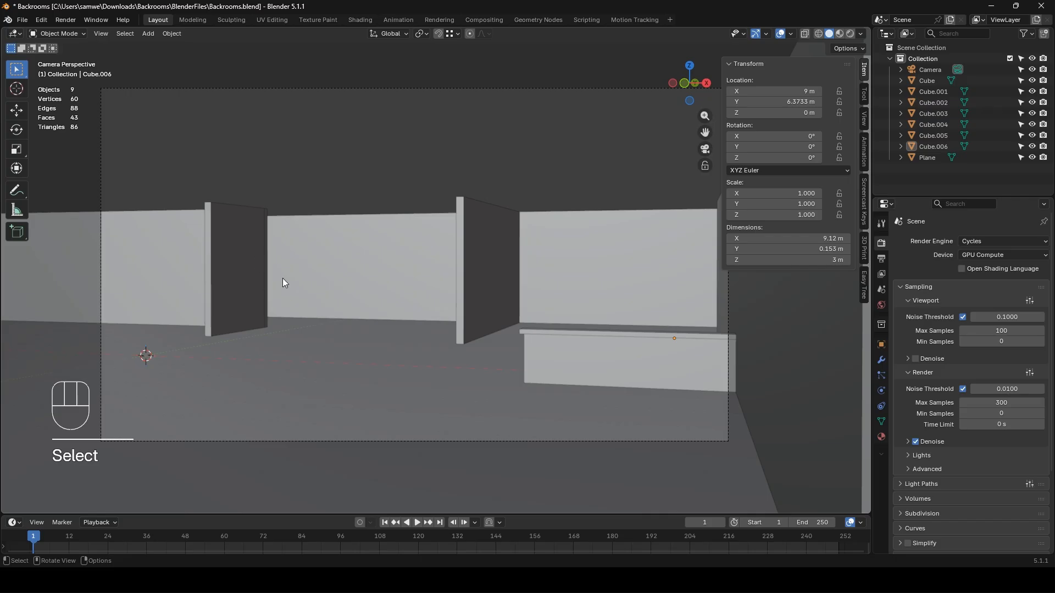
- Duplicate the low wall and snap the copy to the near end of the short partition, about X 0.87 m, Y 3.64 m
{"action": "middle_click_drag", "start_coordinate": [331, 233], "coordinate": [337, 247]}
{"action": "left_click", "coordinate": [571, 379]}
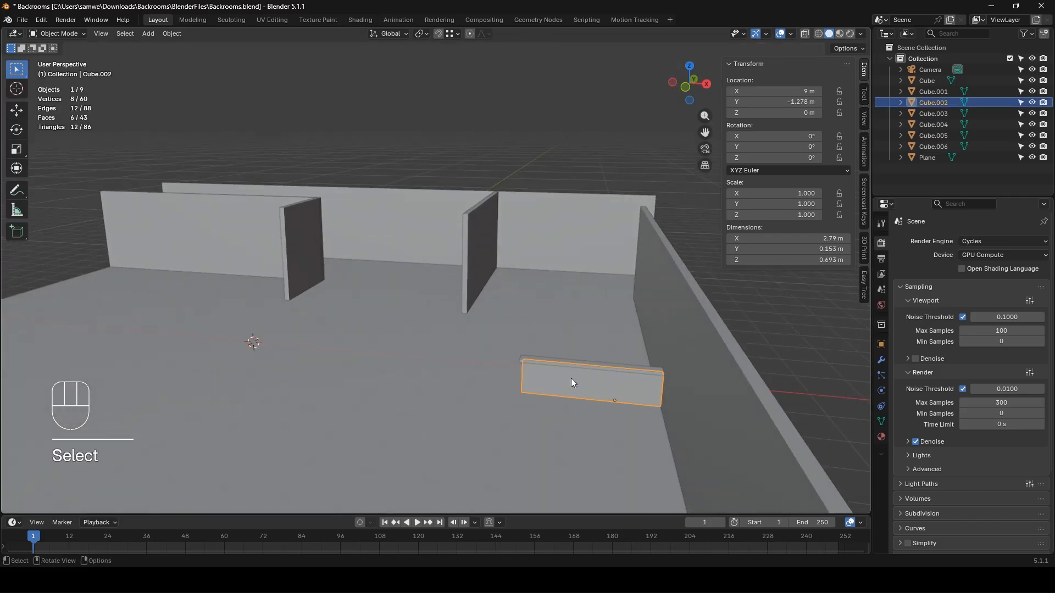
{"action": "middle_click_drag", "start_coordinate": [571, 380], "coordinate": [574, 394]}
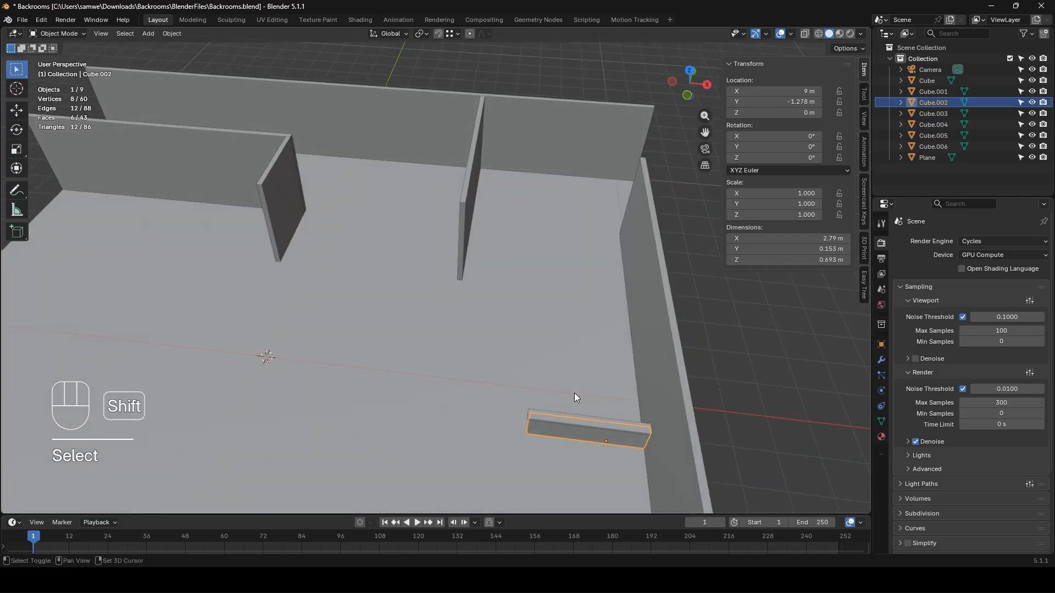
{"action": "key", "text": "shift+d"}
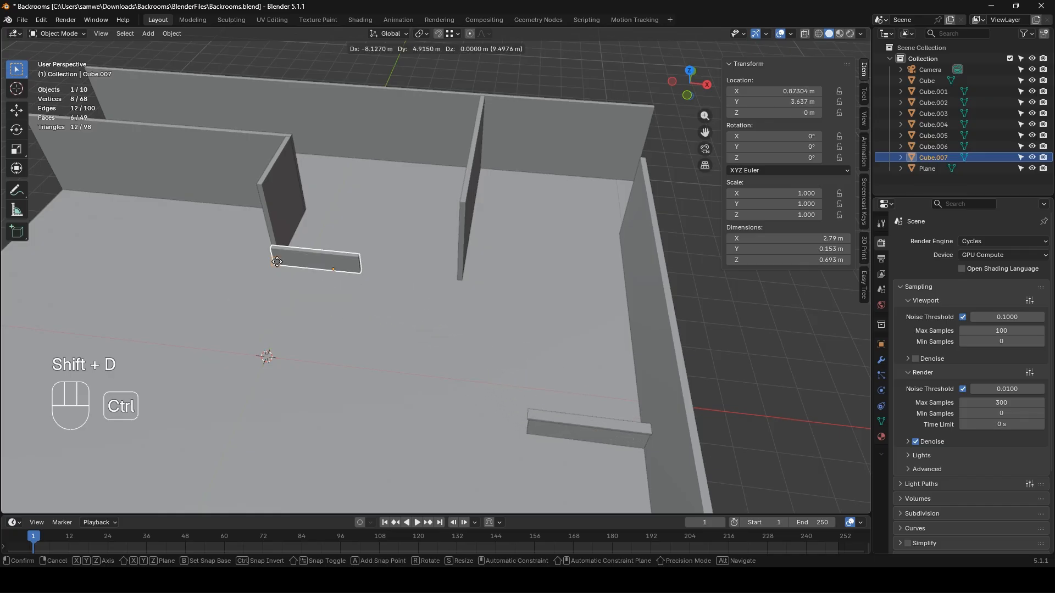
{"action": "left_click", "coordinate": [277, 261]}
- Raise the low wall copy to about Z 2.31 m and slide it along X to about X 3.89 m, against the longer partition
{"action": "middle_click_drag", "start_coordinate": [384, 313], "coordinate": [206, 267]}
{"action": "key", "text": "g"}
{"action": "key", "text": "z"}
{"action": "left_click", "coordinate": [200, 244]}
{"action": "key", "text": "g"}
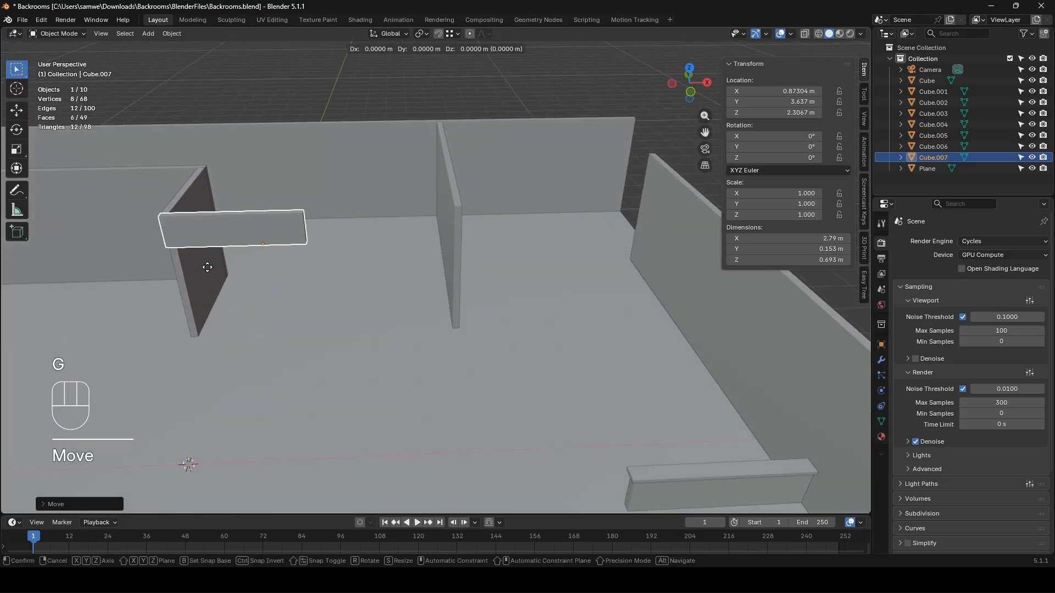
{"action": "key", "text": "x"}
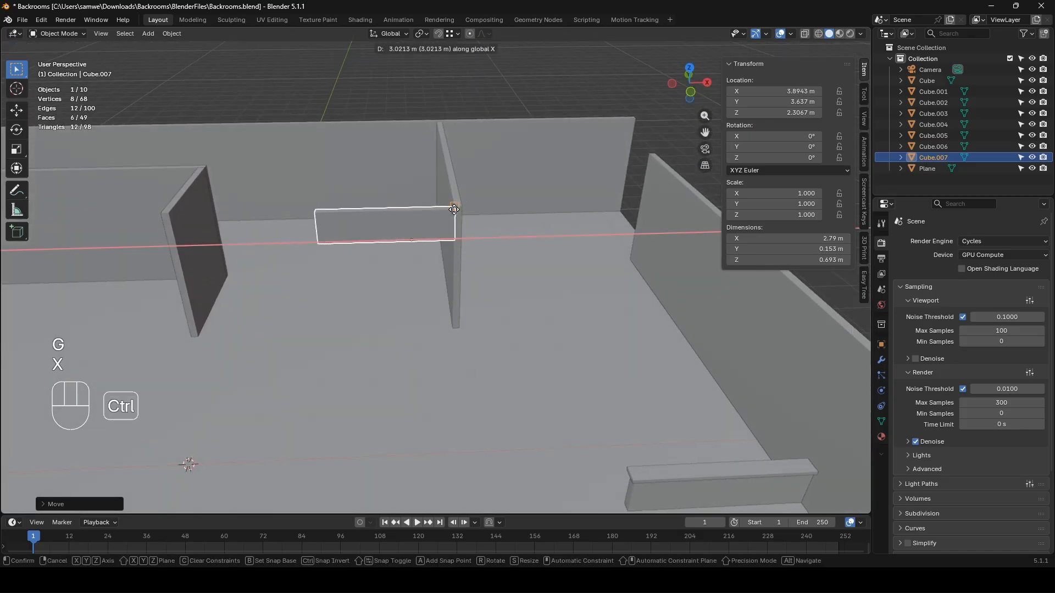
{"action": "left_click", "coordinate": [454, 210]}
- Move the raised header along Y to about Y 3.79 m to align it with the longer partition's near end
{"action": "middle_click_drag", "start_coordinate": [454, 210], "coordinate": [525, 264]}
{"action": "key", "text": "g"}
{"action": "key", "text": "y"}
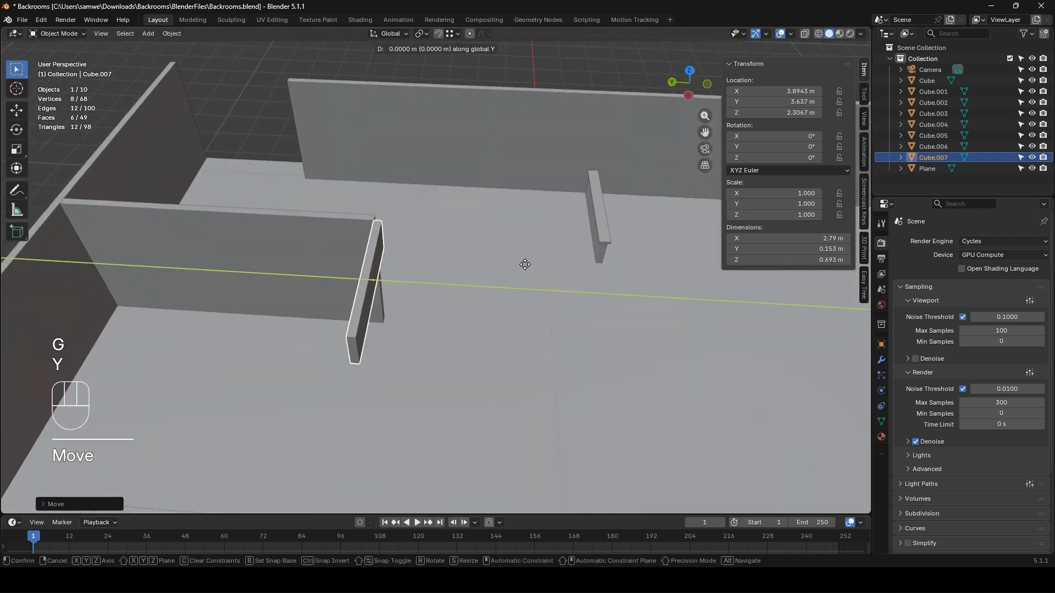
{"action": "left_click", "coordinate": [476, 276]}
{"action": "key", "text": "g"}
{"action": "key", "text": "y"}
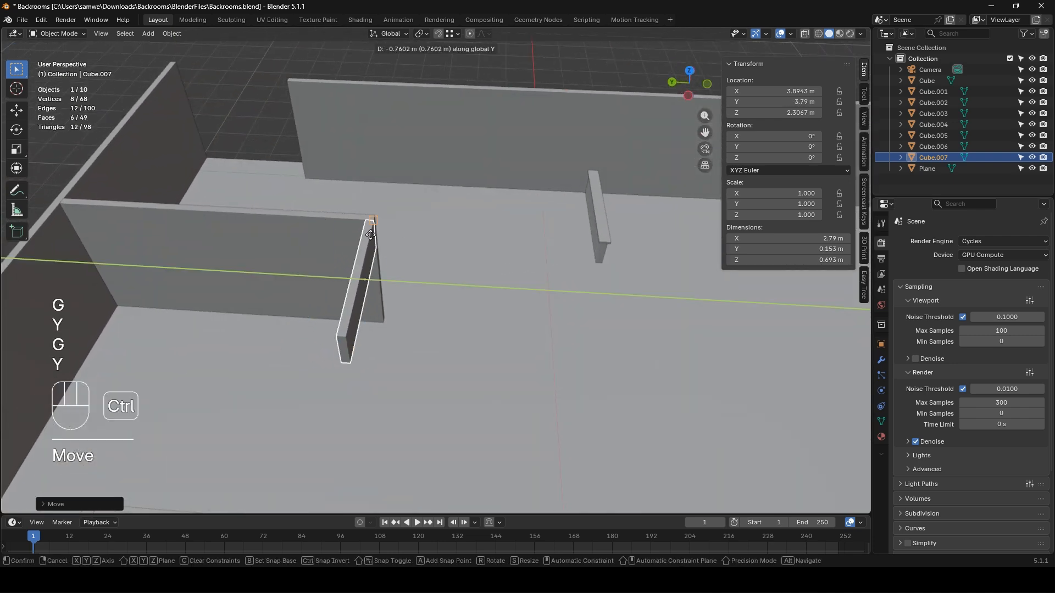
{"action": "left_click", "coordinate": [442, 270]}
- Extend the header to about 5.66 m by snapping its free end face along X to the short partition, checking the camera view
{"action": "middle_click_drag", "start_coordinate": [442, 270], "coordinate": [394, 264]}
{"action": "key", "text": "Tab"}
{"action": "left_click", "coordinate": [306, 287]}
{"action": "scroll", "coordinate": [316, 334], "scroll_direction": "down", "scroll_amount": 1}
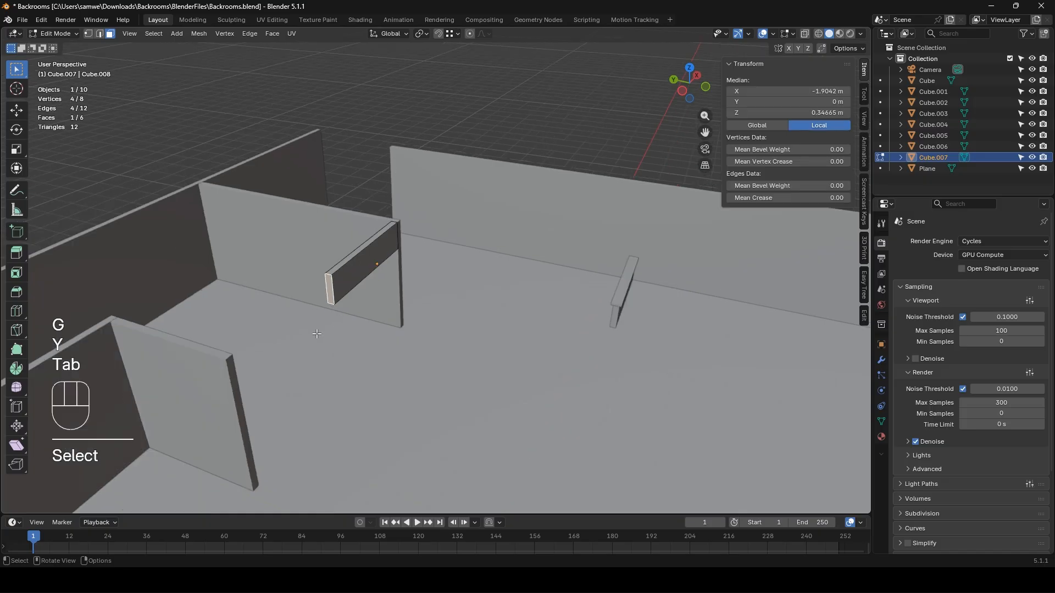
{"action": "key", "text": "g"}
{"action": "key", "text": "y"}
{"action": "key", "text": "x"}
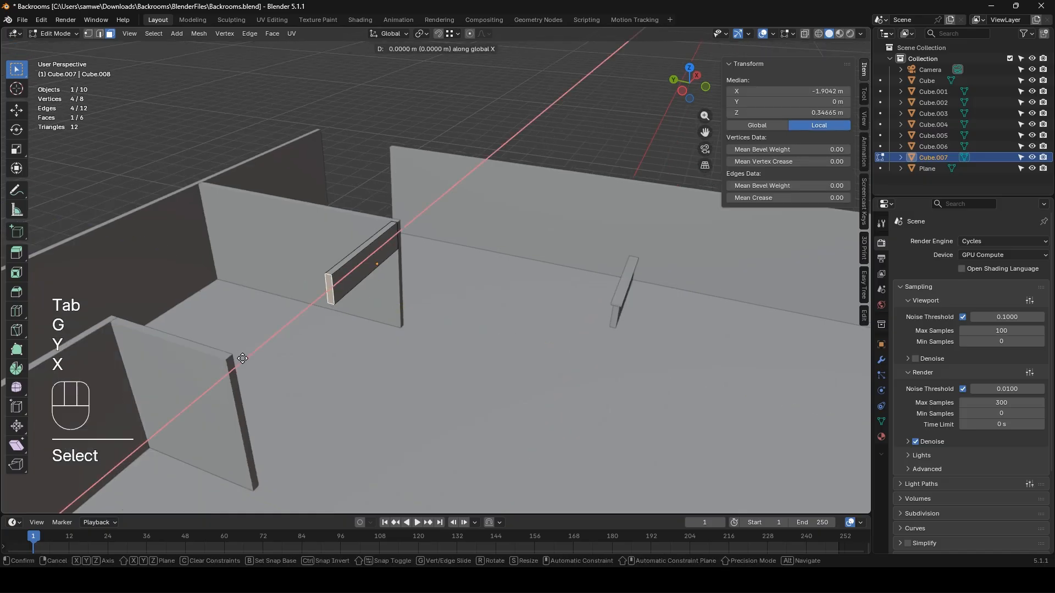
{"action": "left_click", "coordinate": [234, 353], "text": "ctrl"}
{"action": "key", "text": "Tab"}
{"action": "scroll", "coordinate": [328, 312], "scroll_direction": "down", "scroll_amount": 6}
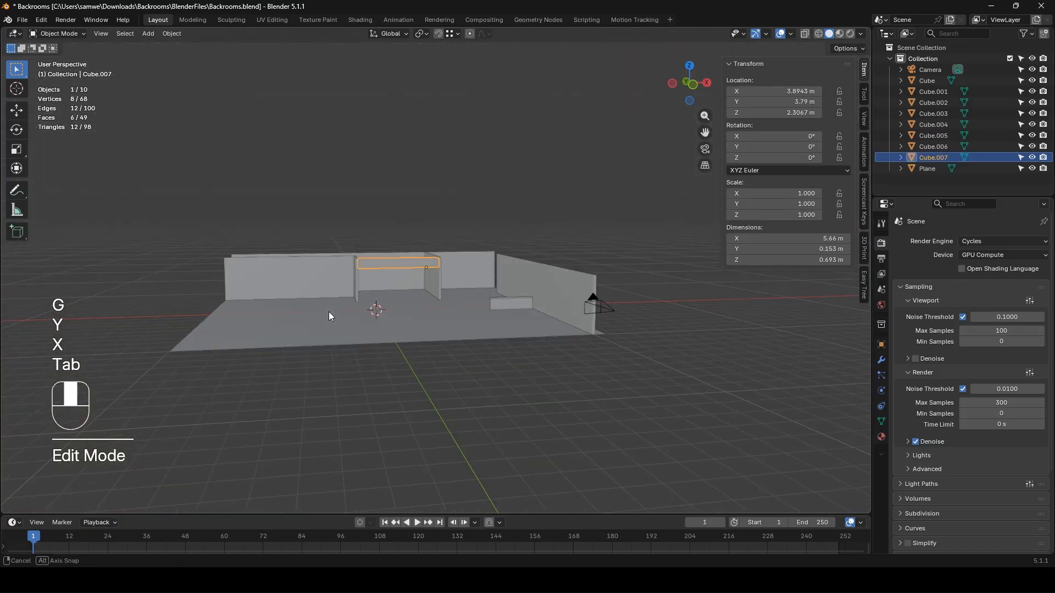
{"action": "key", "text": "KP_0"}
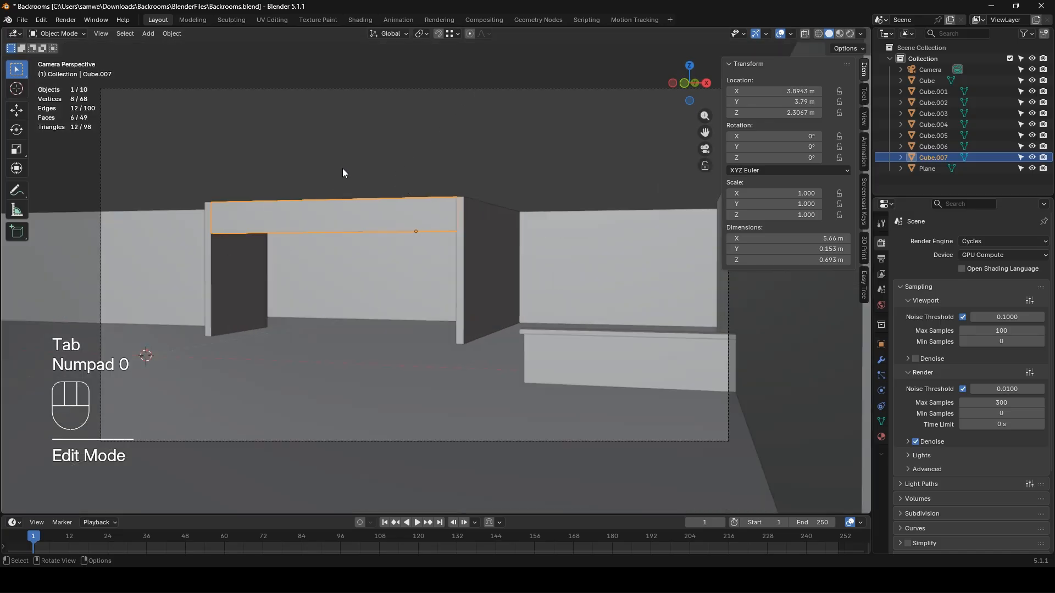
{"action": "left_click", "coordinate": [342, 173]}
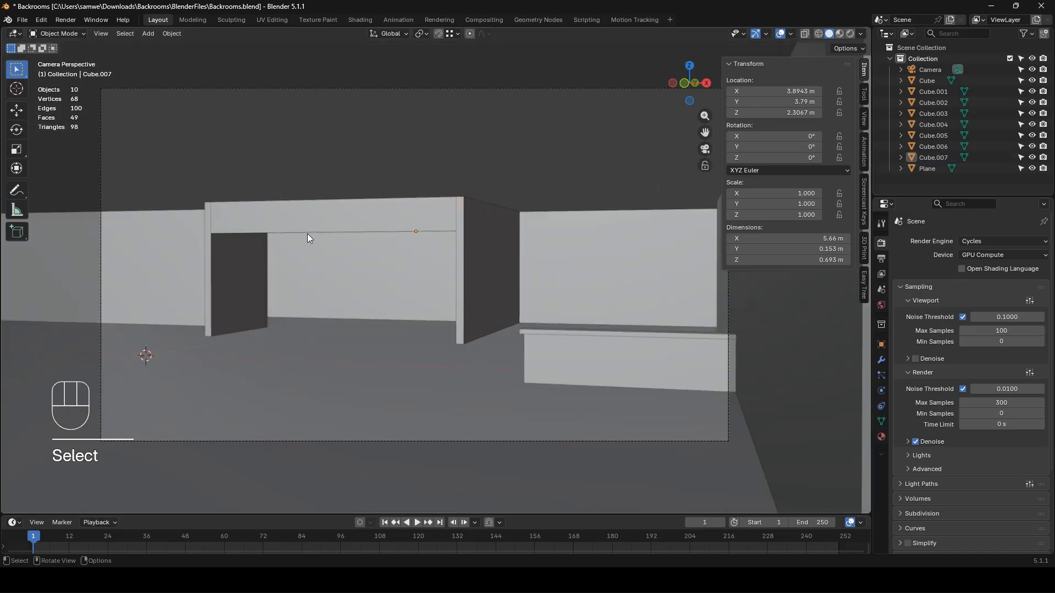
- Shorten the header by moving its free end face along X to about -2.01 m local X
{"action": "left_click", "coordinate": [305, 218]}
{"action": "middle_click_drag", "start_coordinate": [305, 217], "coordinate": [416, 295]}
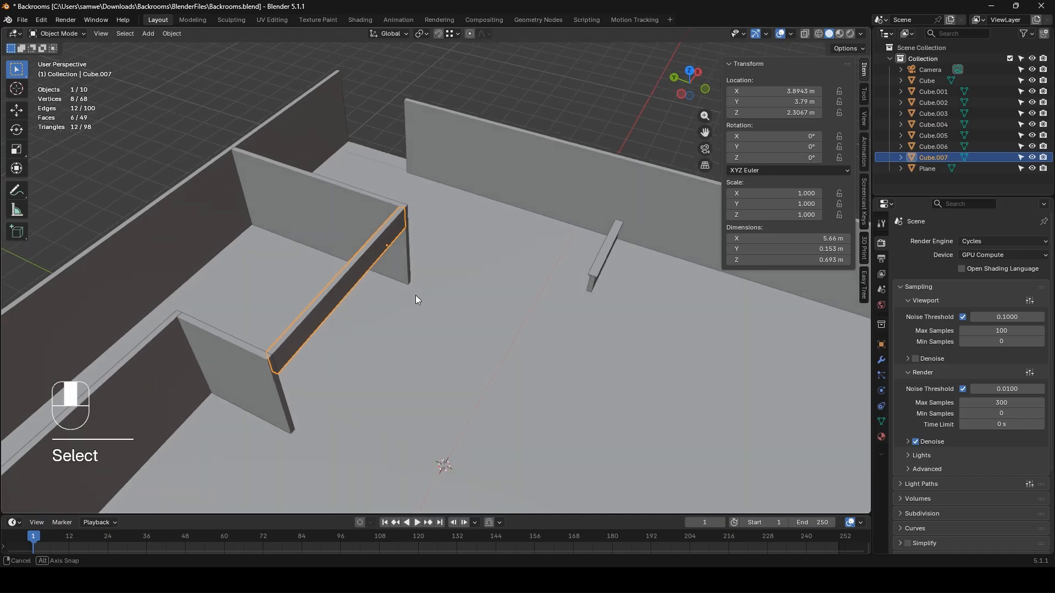
{"action": "key", "text": "Tab"}
{"action": "key", "text": "g"}
{"action": "key", "text": "y"}
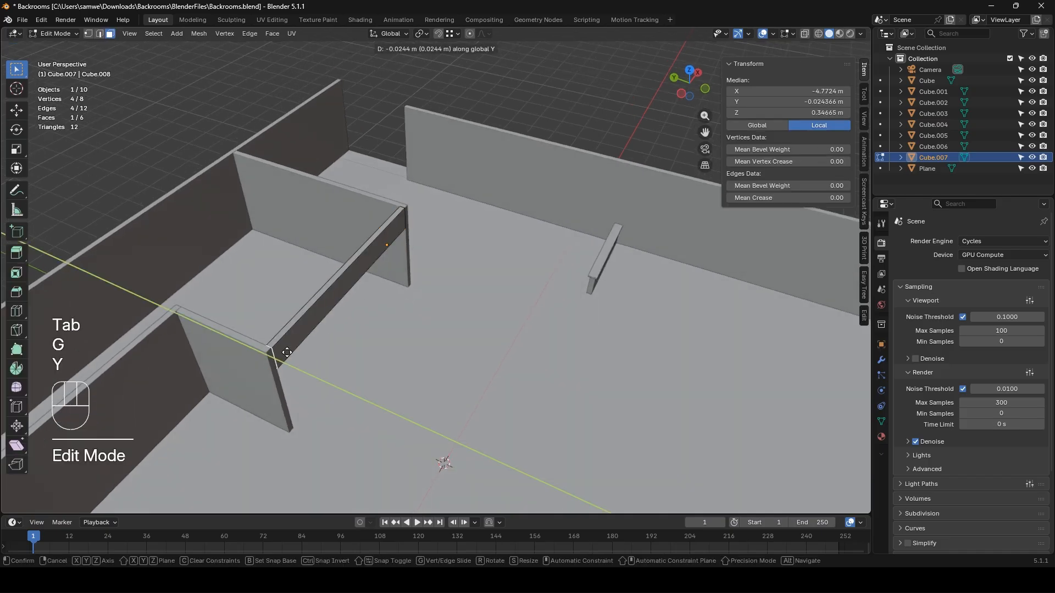
{"action": "key", "text": "x"}
{"action": "left_click", "coordinate": [368, 288]}
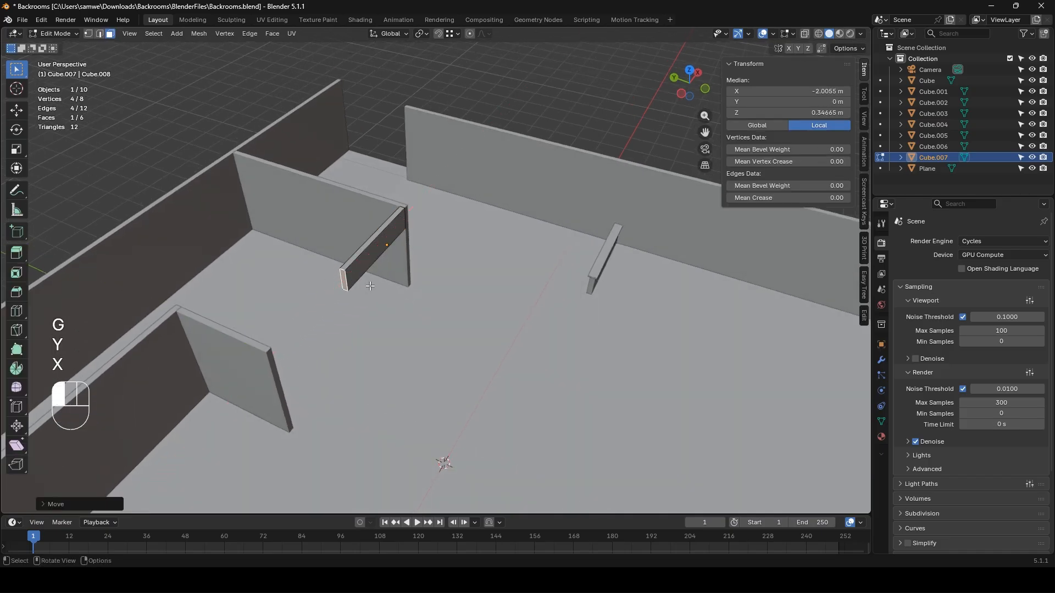
- In the camera view, shorten the header further by moving its end face to about -1.55 m local X
{"action": "key", "text": "KP_0"}
{"action": "key", "text": "g"}
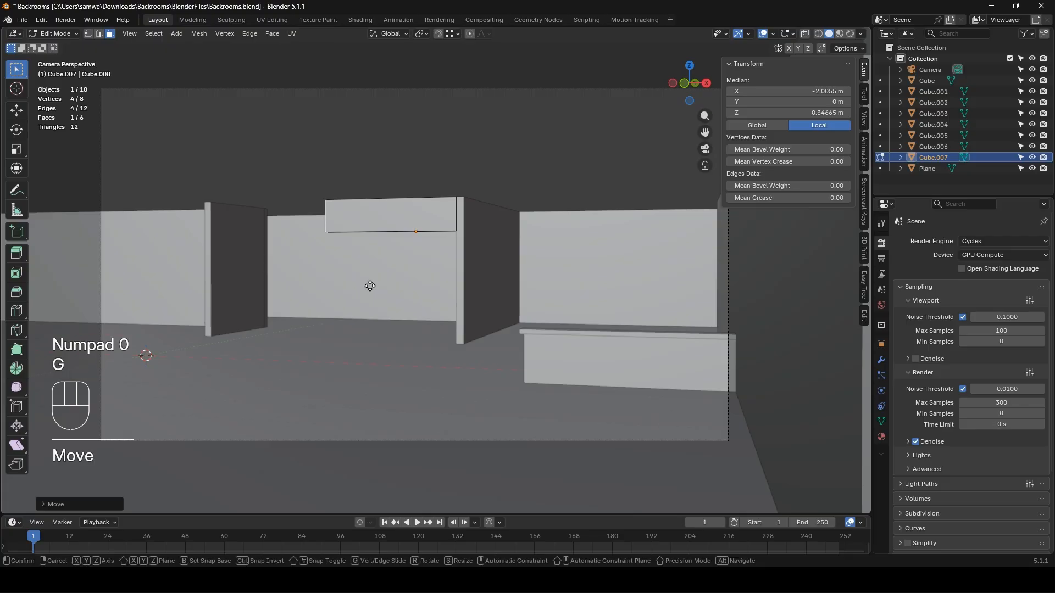
{"action": "key", "text": "x"}
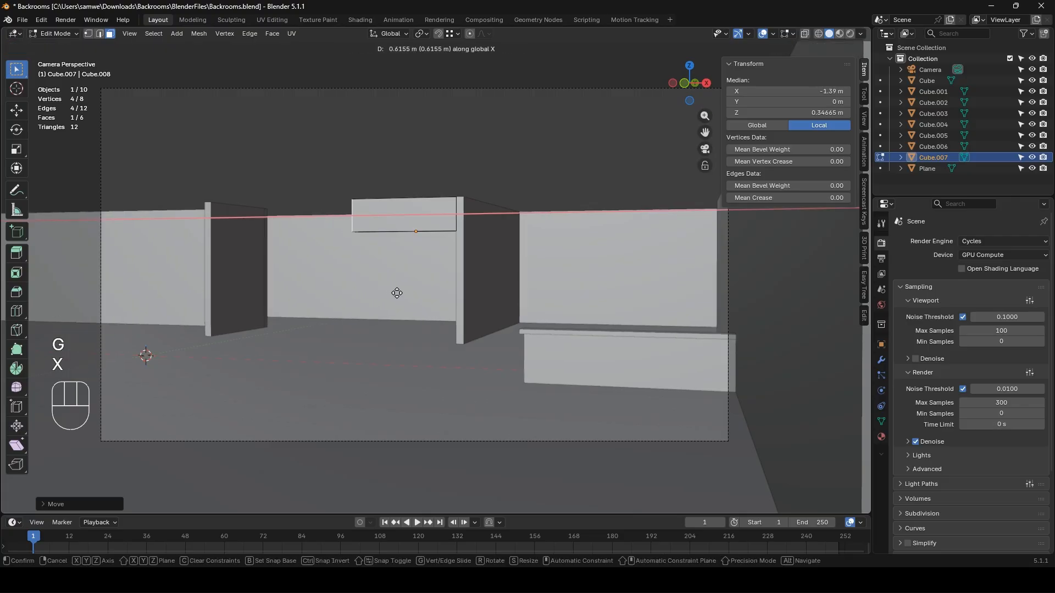
{"action": "left_click", "coordinate": [389, 293]}
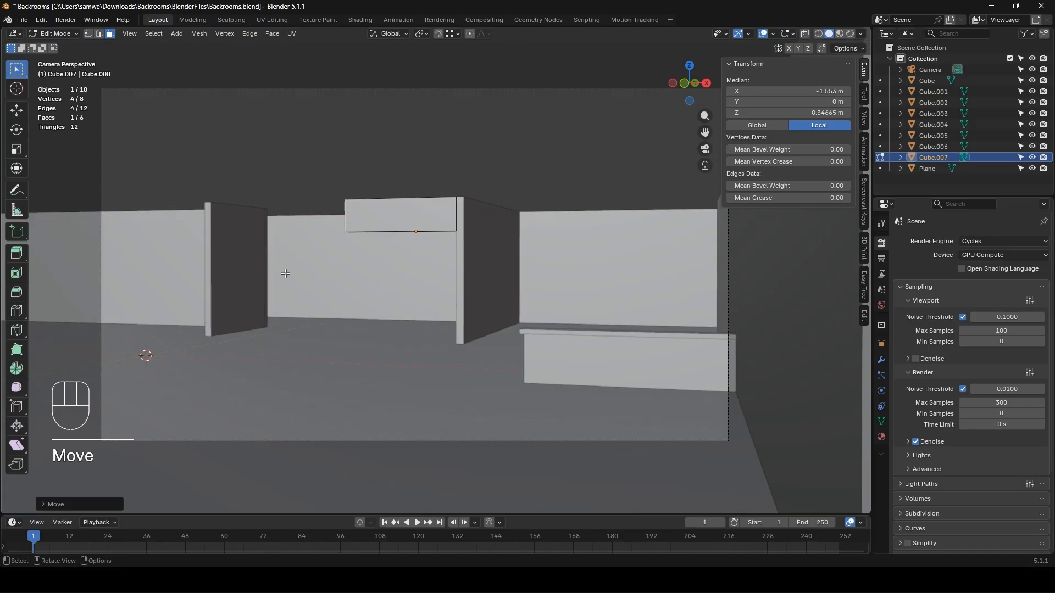
{"action": "key", "text": "Tab"}
- Snap the short partition along X to the header's free end, at about X 2.26 m
{"action": "middle_click_drag", "start_coordinate": [390, 293], "coordinate": [384, 198]}
{"action": "left_click", "coordinate": [325, 254]}
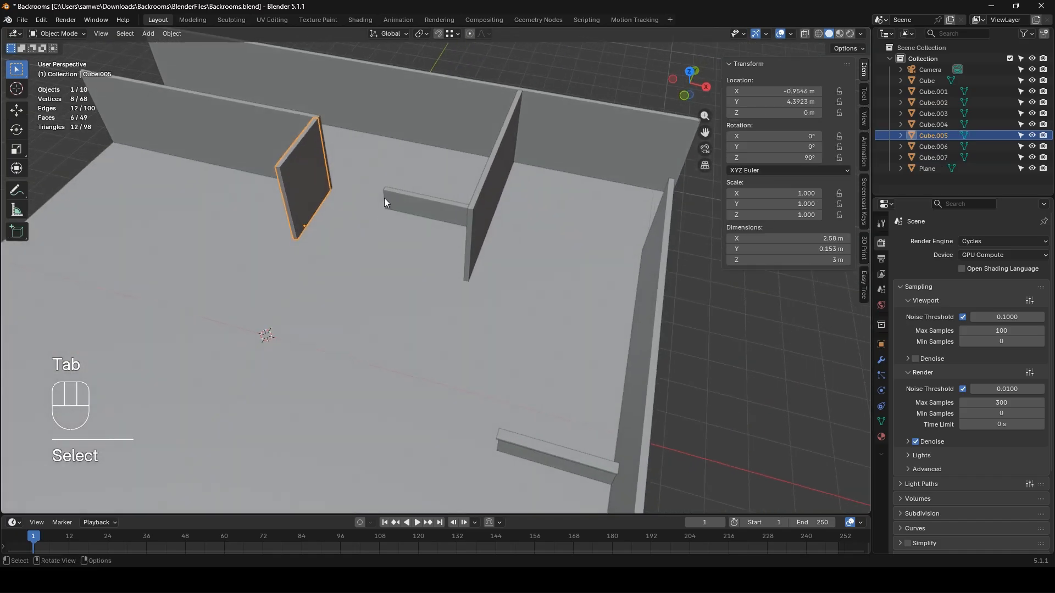
{"action": "key", "text": "g"}
{"action": "key", "text": "x"}
{"action": "key", "text": "ctrl"}
{"action": "left_click", "coordinate": [384, 197]}
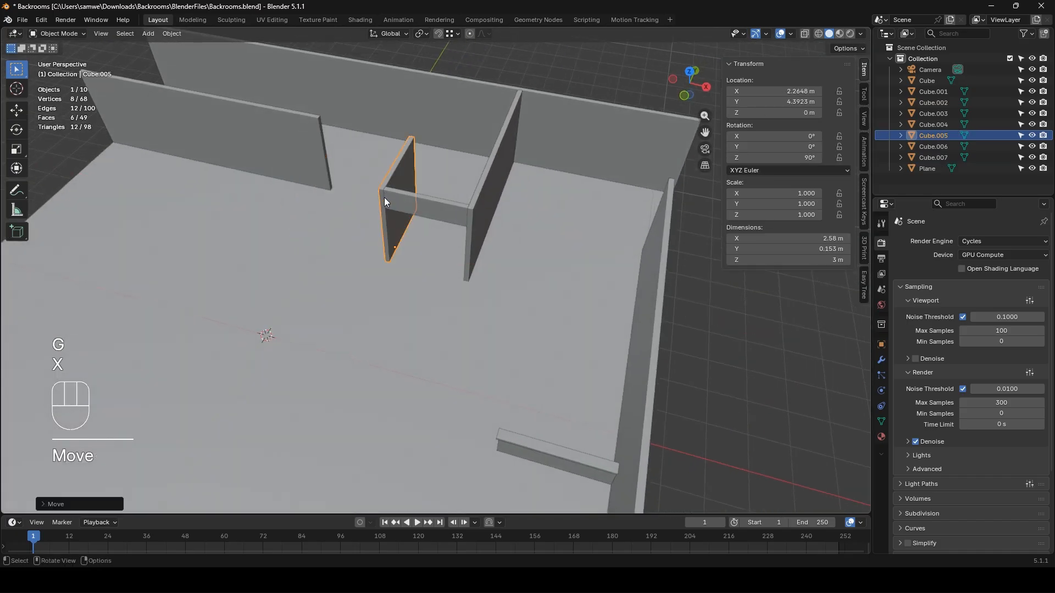
- Extend the wall parallel to the back wall to about 12.2 m by snapping its end face along X to the short partition
{"action": "left_click", "coordinate": [324, 150]}
{"action": "key", "text": "Tab"}
{"action": "key", "text": "g"}
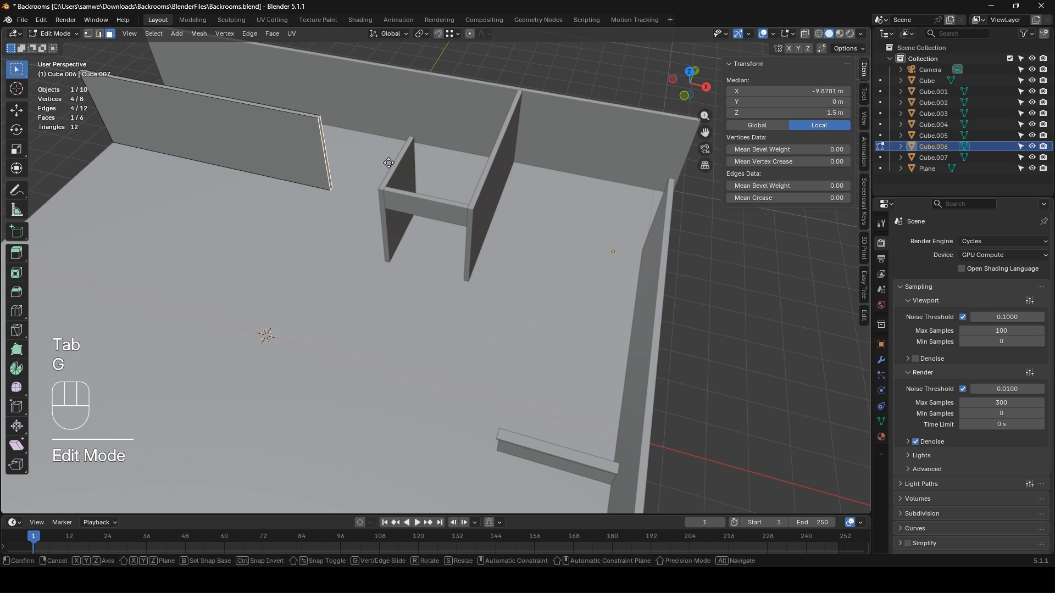
{"action": "key", "text": "x"}
{"action": "key", "text": "ctrl"}
{"action": "left_click", "coordinate": [406, 138]}
{"action": "key", "text": "Tab"}
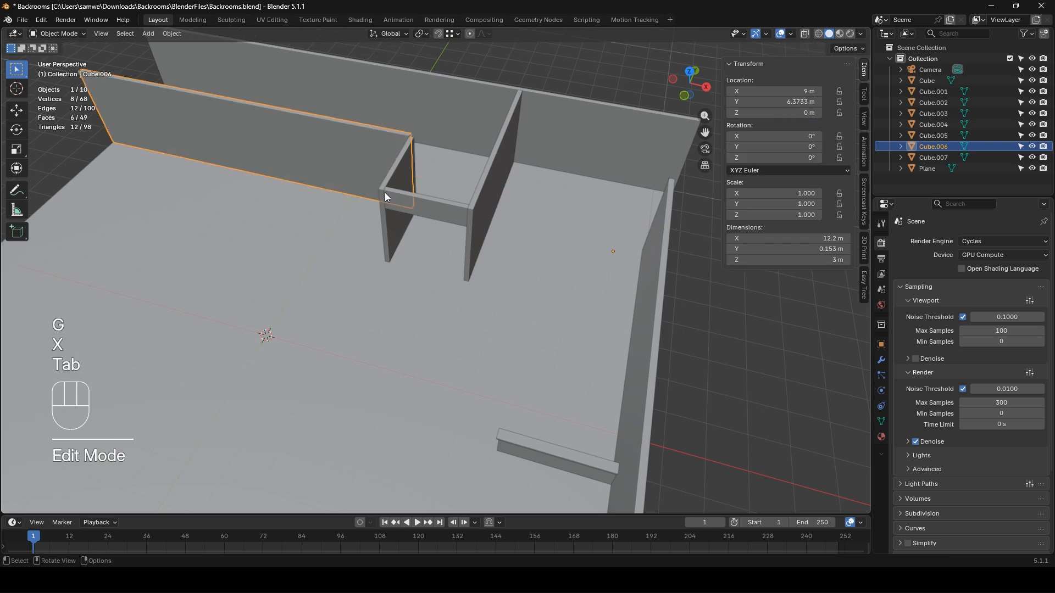
- Lengthen the parallel wall to about 12.3 m so it ends at the short partition's far side, and check the camera view
{"action": "key", "text": "Tab"}
{"action": "key", "text": "g"}
{"action": "key", "text": "x"}
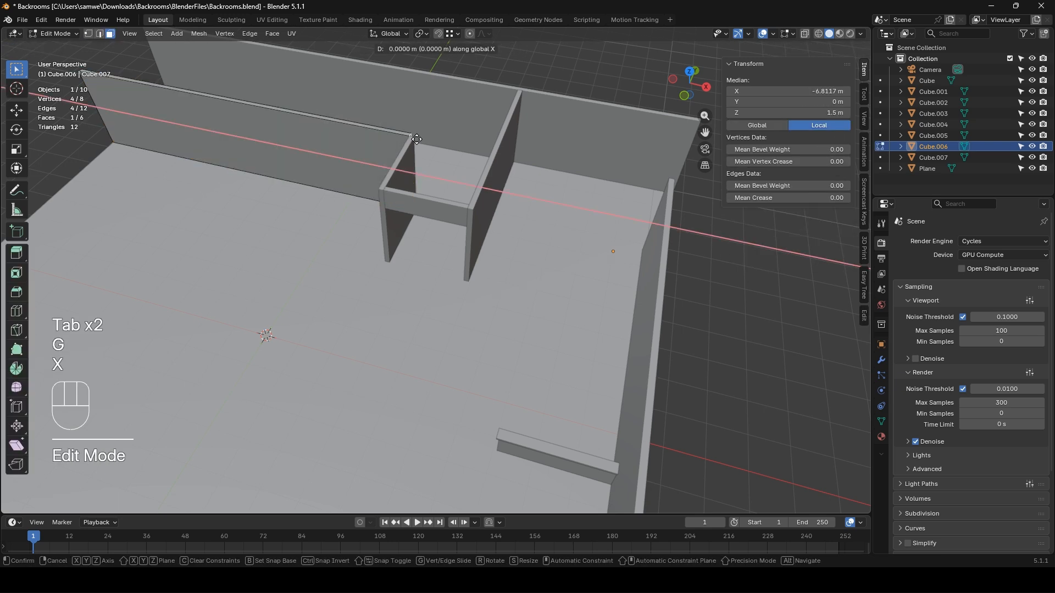
{"action": "left_click", "coordinate": [420, 168], "text": "ctrl"}
{"action": "key", "text": "Tab"}
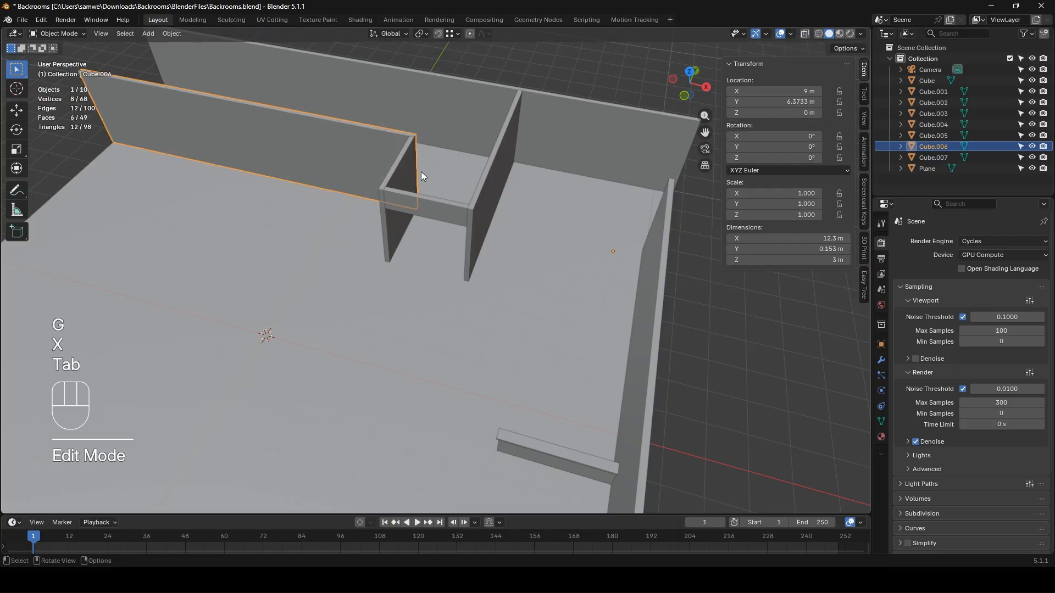
{"action": "key", "text": "KP_0"}
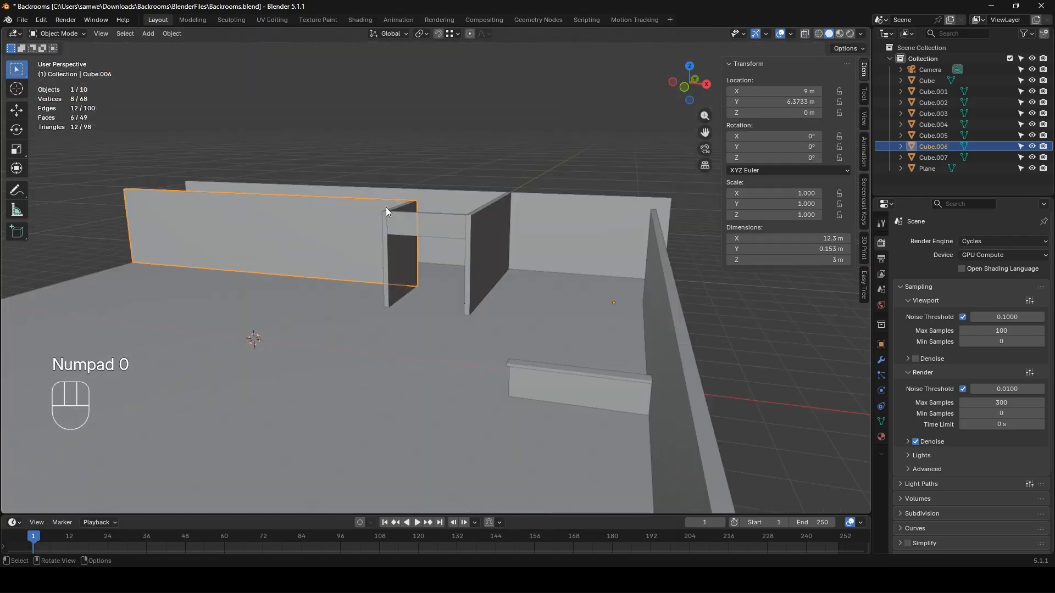
{"action": "left_click", "coordinate": [387, 175]}
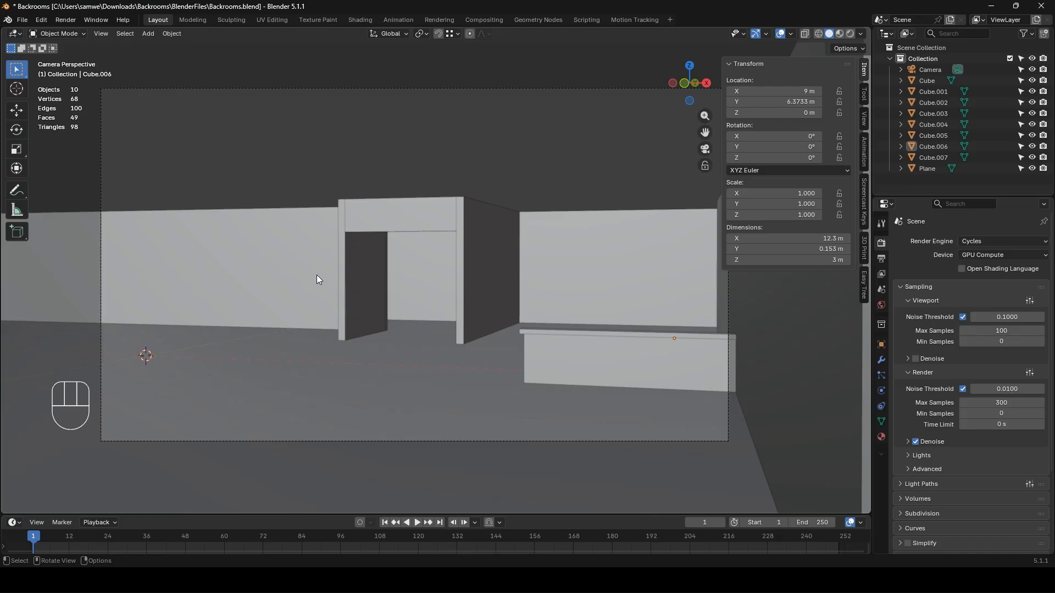
- Shorten the wall parallel to the back wall by moving its far end face along X to about -11.29 m local X
{"action": "left_click", "coordinate": [212, 275]}
{"action": "middle_click_drag", "start_coordinate": [210, 272], "coordinate": [281, 290]}
{"action": "key", "text": "Tab"}
{"action": "left_click", "coordinate": [218, 327]}
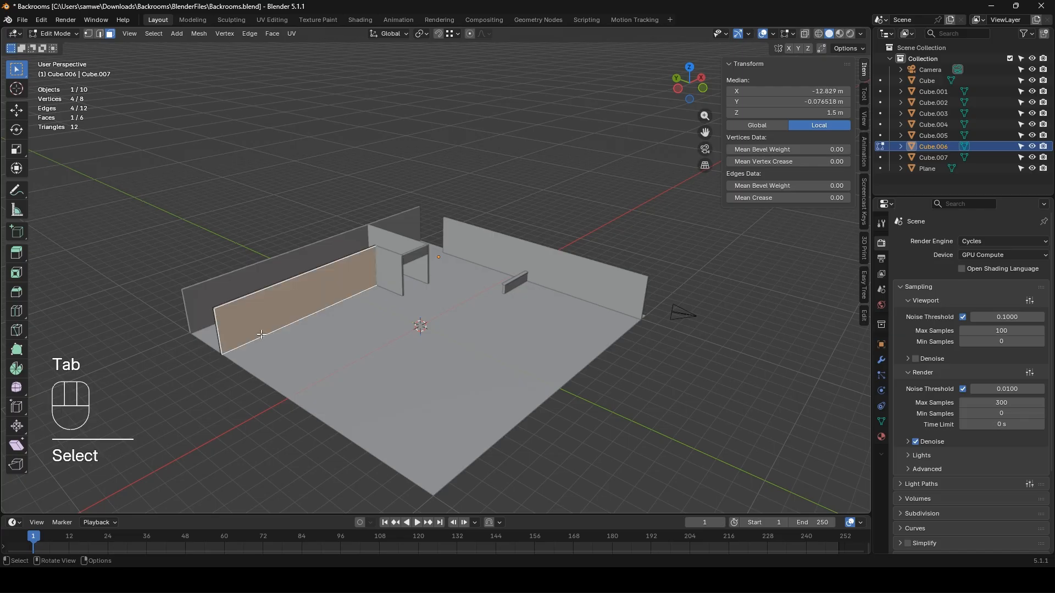
{"action": "scroll", "coordinate": [261, 335], "scroll_direction": "up", "scroll_amount": 4}
{"action": "middle_click_drag", "start_coordinate": [261, 335], "coordinate": [292, 318]}
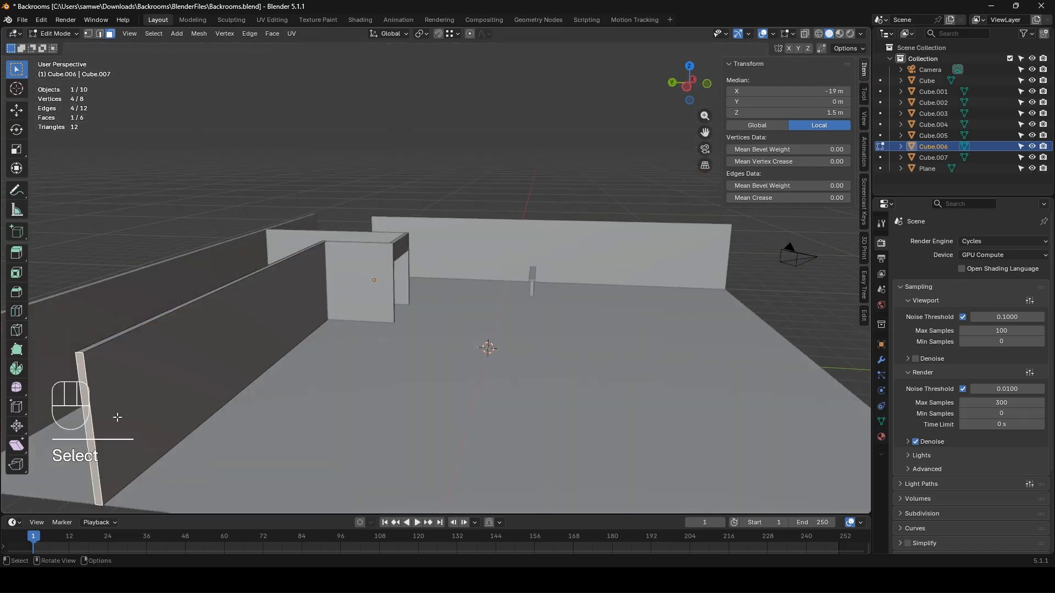
{"action": "key", "text": "g"}
{"action": "key", "text": "x"}
{"action": "left_click", "coordinate": [318, 326]}
{"action": "key", "text": "KP_0"}
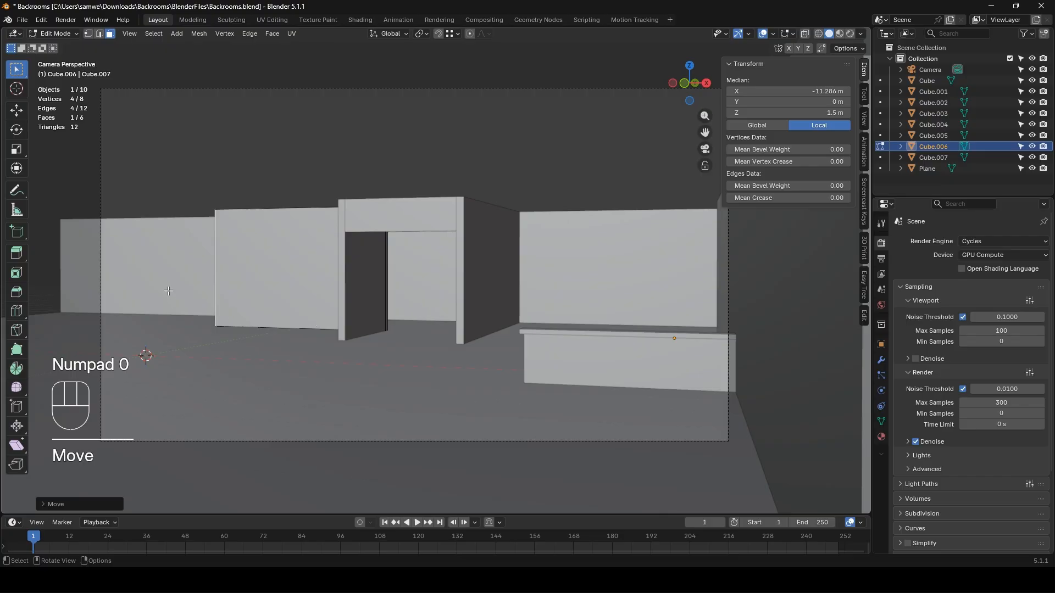
- Shorten the back wall by moving its far end face along X to about -15.23 m local X
{"action": "key", "text": "Tab"}
{"action": "left_click", "coordinate": [117, 268]}
{"action": "middle_click_drag", "start_coordinate": [151, 268], "coordinate": [167, 307]}
{"action": "key", "text": "Tab"}
{"action": "left_click", "coordinate": [127, 401]}
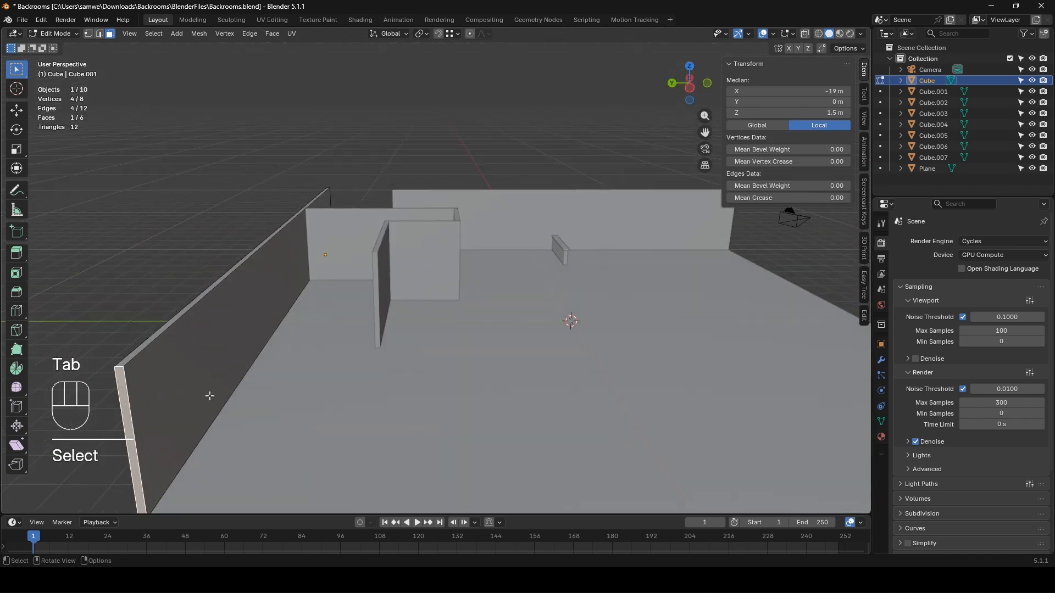
{"action": "key", "text": "g"}
{"action": "key", "text": "x"}
{"action": "left_click", "coordinate": [286, 306]}
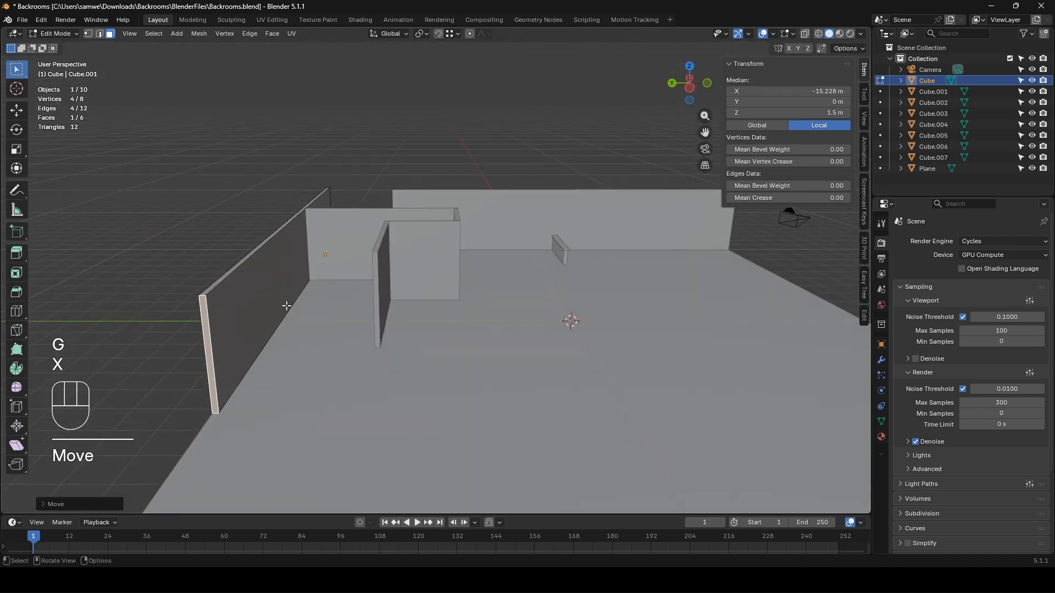
{"action": "key", "text": "KP_0"}
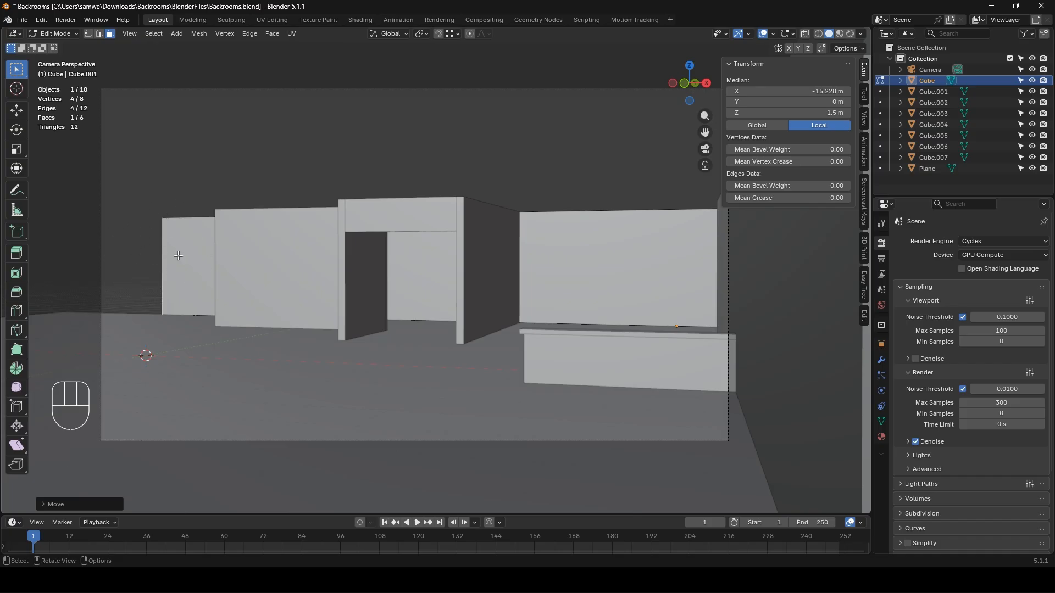
{"action": "key", "text": "Tab"}
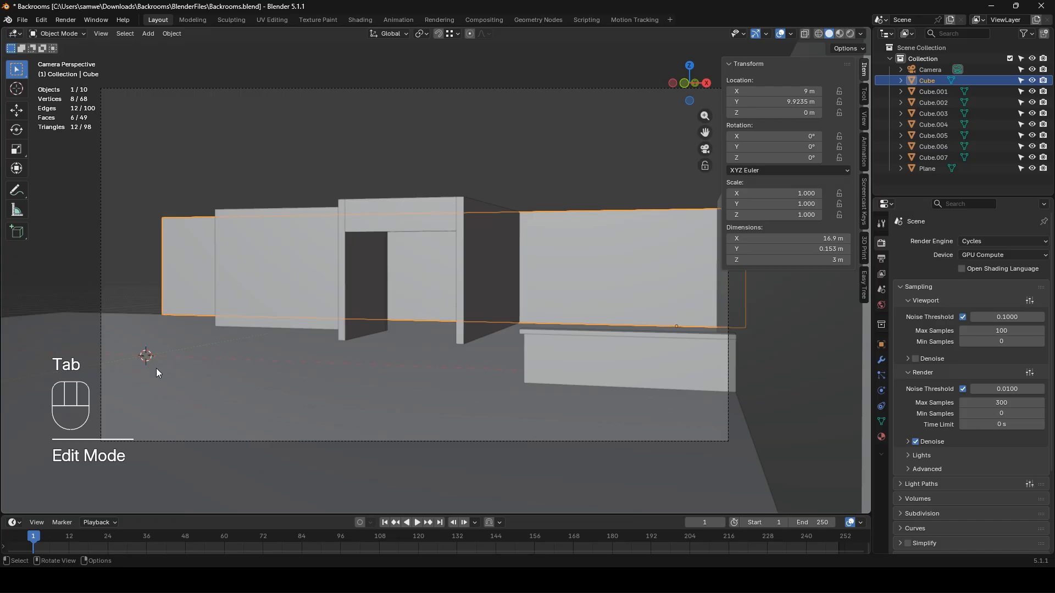
- Duplicate the floor plane along Y and snap the copy flush against the original's back edge at Y 20 m
{"action": "left_click", "coordinate": [282, 284]}
{"action": "middle_click_drag", "start_coordinate": [283, 284], "coordinate": [309, 300]}
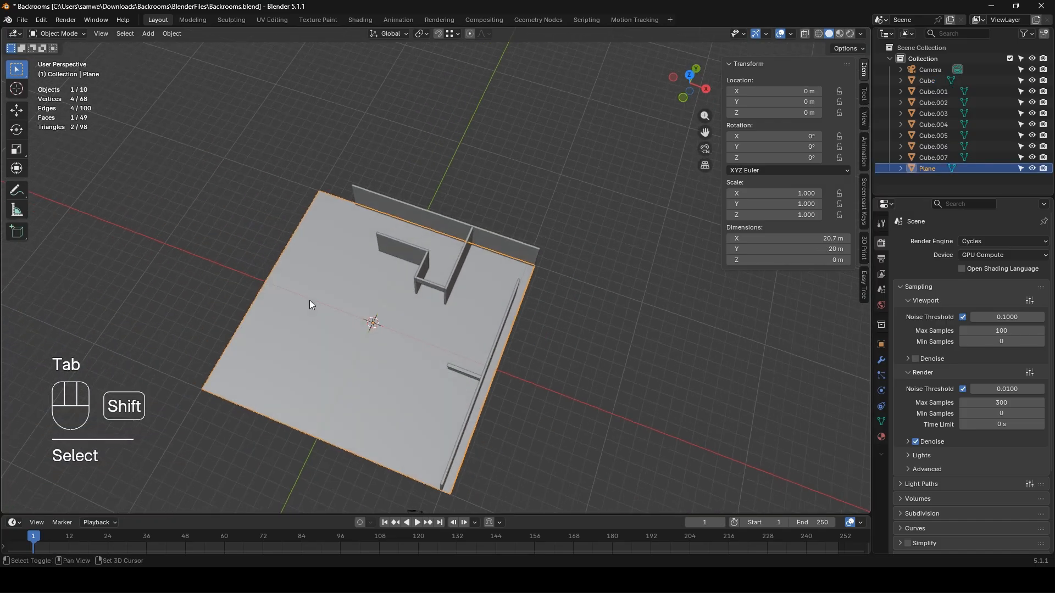
{"action": "key", "text": "shift+d"}
{"action": "key", "text": "y"}
{"action": "left_click", "coordinate": [465, 153]}
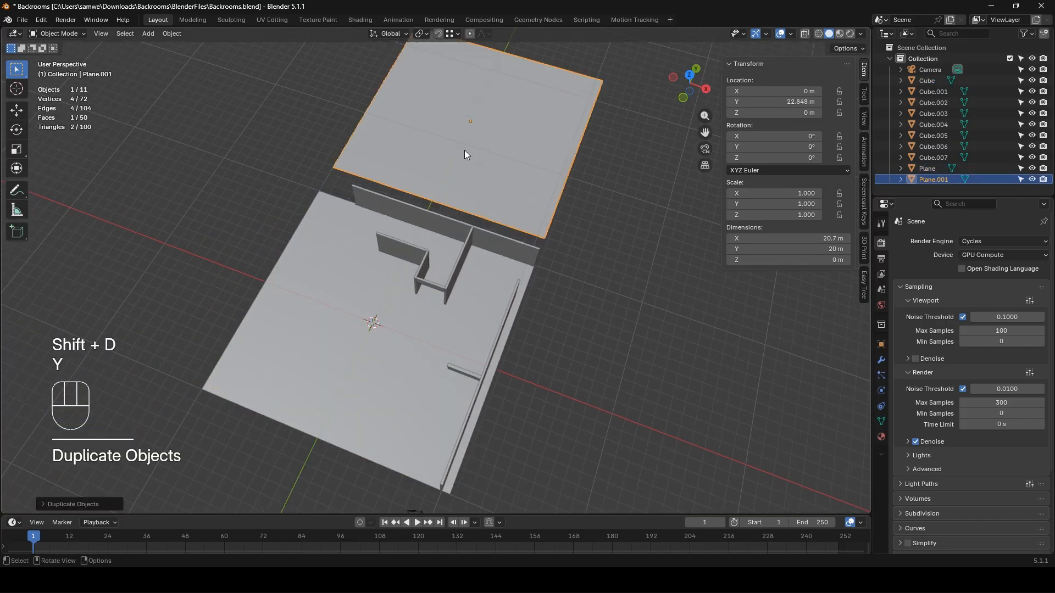
{"action": "key", "text": "g"}
{"action": "key", "text": "y"}
{"action": "key", "text": "ctrl"}
{"action": "left_click", "coordinate": [313, 195]}
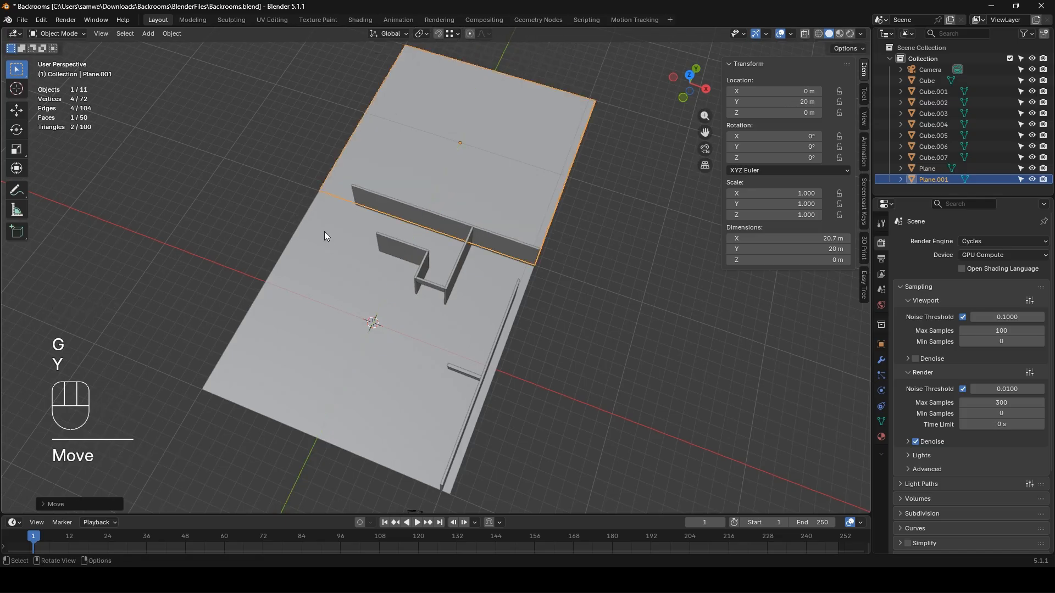
- Duplicate the rear floor plane along negative X, snap the copy edge to edge at X -20.656 m, and check the camera view
{"action": "key", "text": "shift+d"}
{"action": "key", "text": "x"}
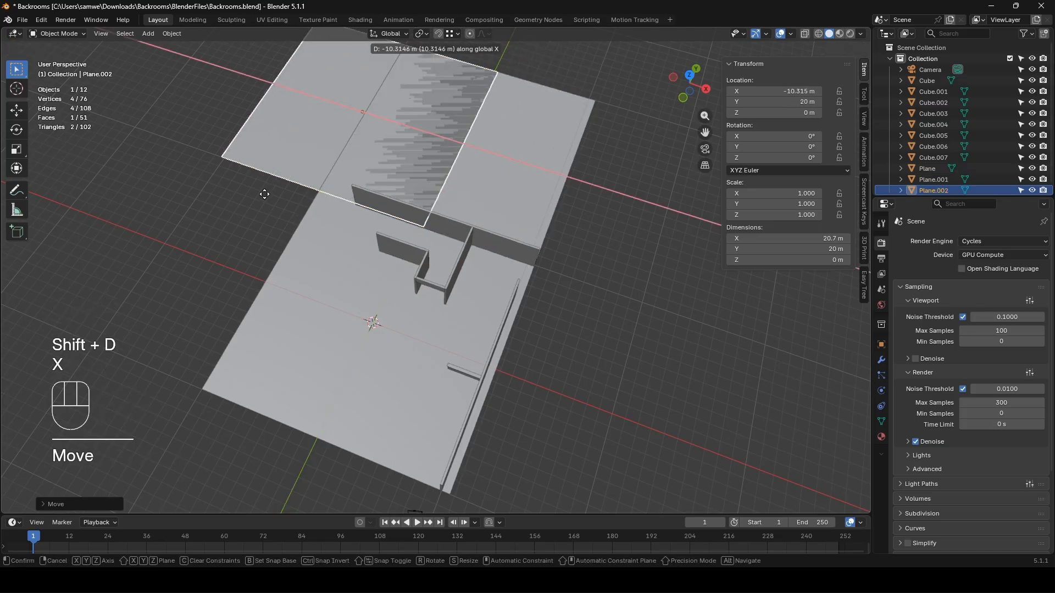
{"action": "left_click", "coordinate": [179, 143]}
{"action": "key", "text": "g"}
{"action": "key", "text": "x"}
{"action": "key", "text": "ctrl"}
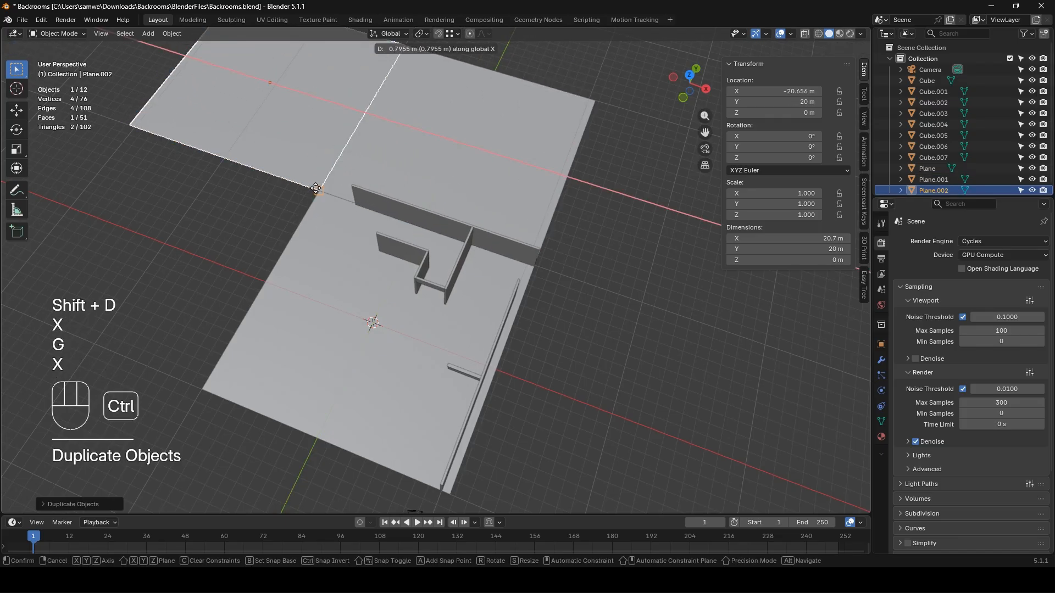
{"action": "left_click", "coordinate": [311, 209]}
{"action": "key", "text": "KP_0"}
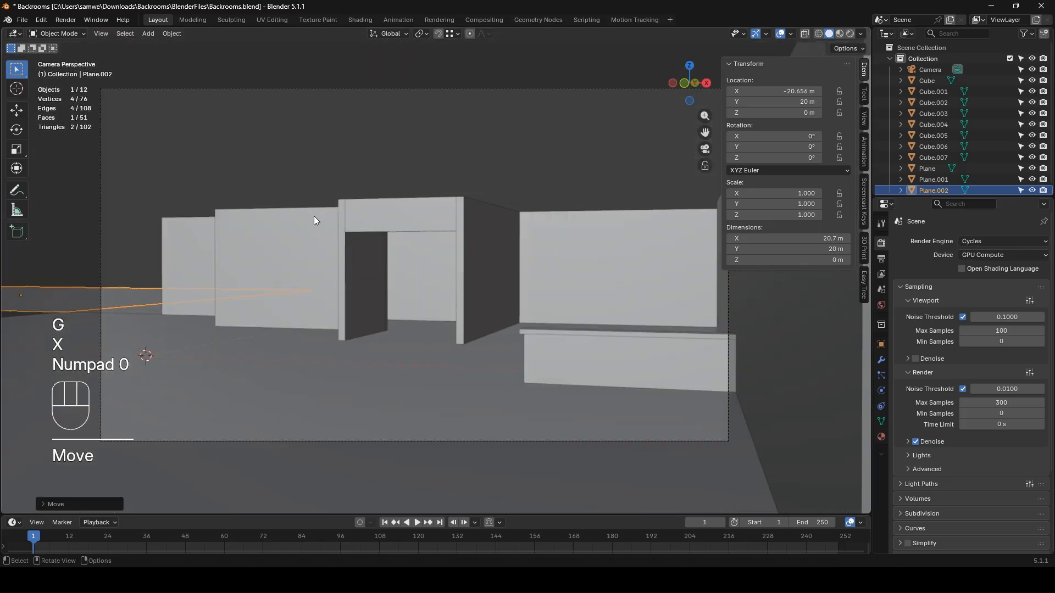
{"action": "key", "text": "KP_0"}
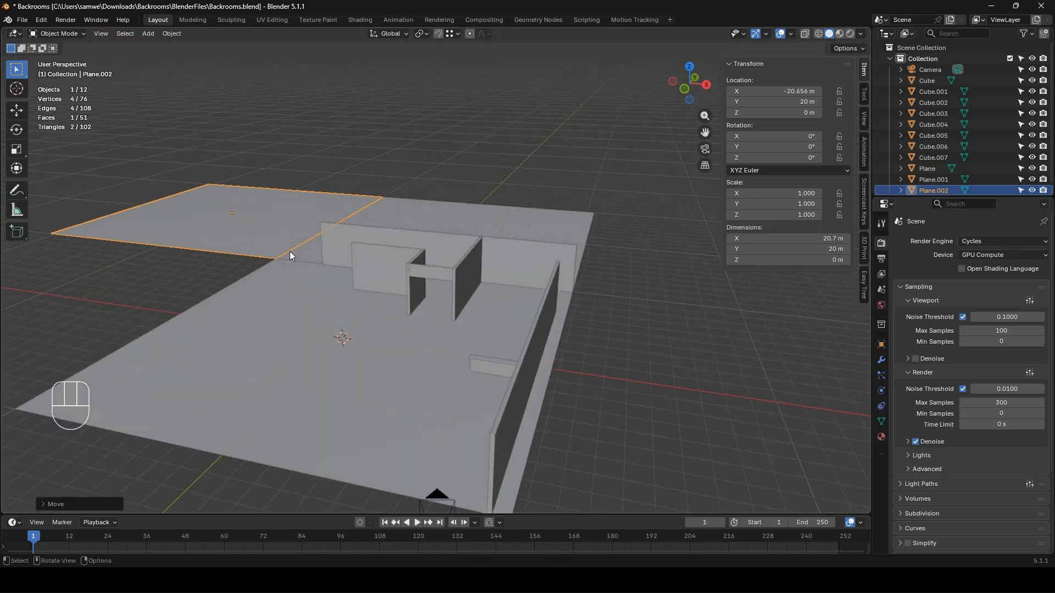
- Duplicate the low wall along X to about -5.85 m, on the open side of the floor
{"action": "middle_click_drag", "start_coordinate": [290, 255], "coordinate": [429, 308]}
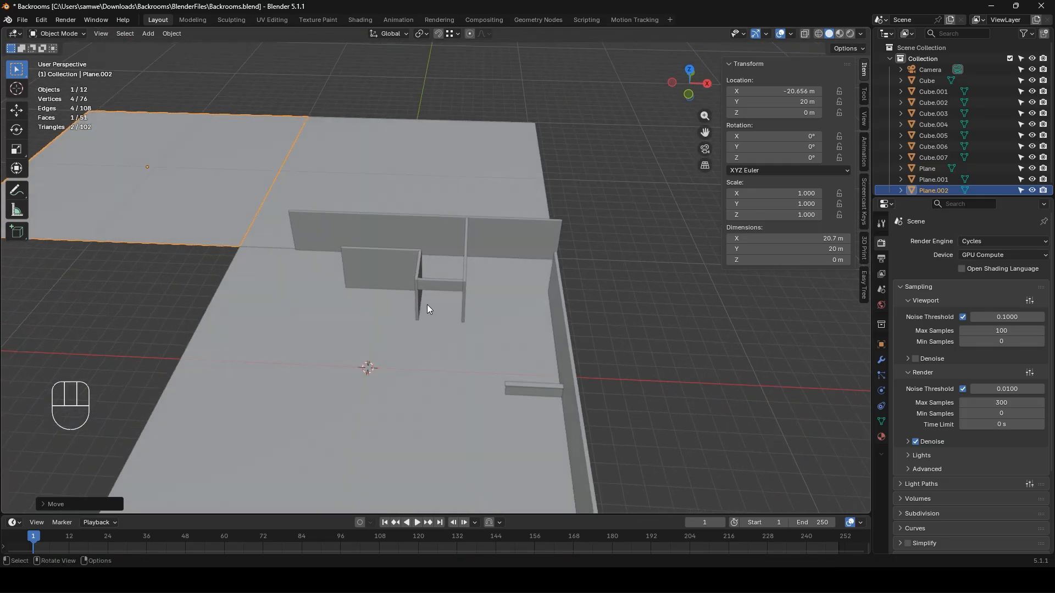
{"action": "left_click", "coordinate": [515, 393]}
{"action": "key", "text": "shift+d"}
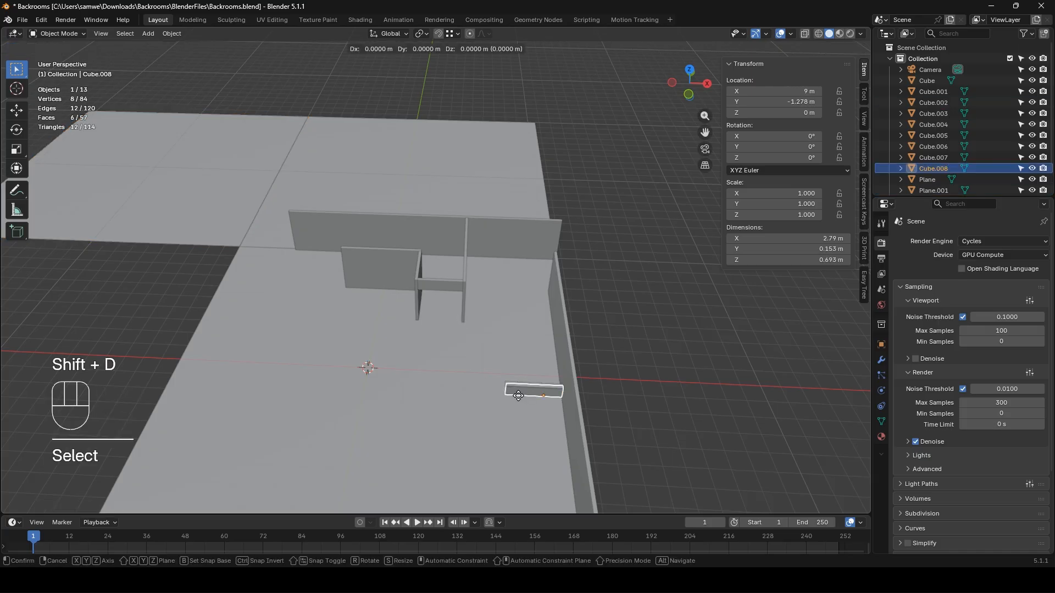
{"action": "key", "text": "x"}
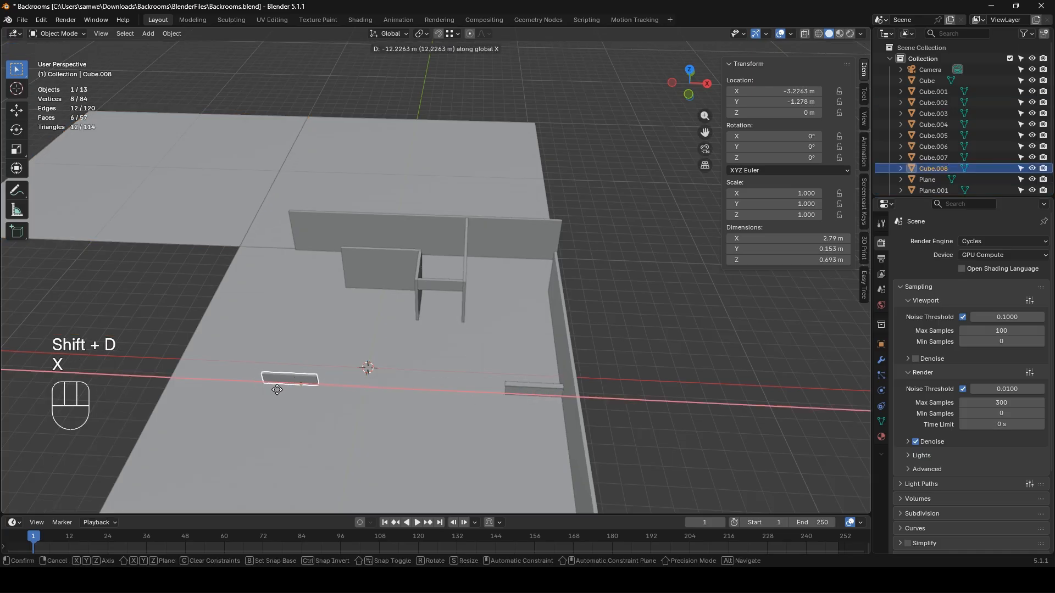
{"action": "left_click", "coordinate": [226, 388]}
- Move the low wall copy along Y to about 3.11 m and along X to about -2.17 m
{"action": "key", "text": "g"}
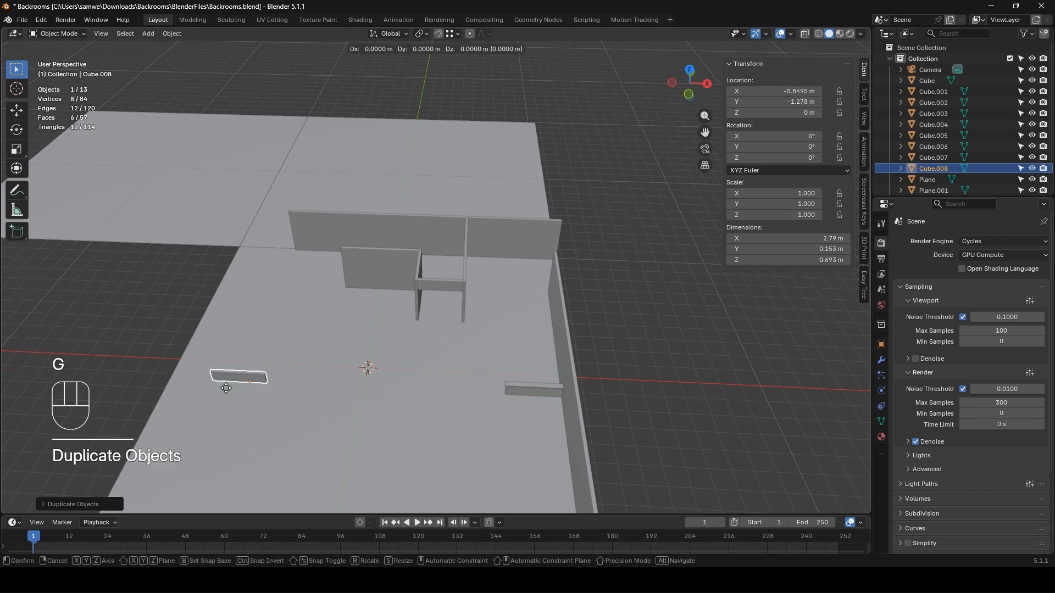
{"action": "key", "text": "y"}
{"action": "left_click", "coordinate": [244, 327]}
{"action": "key", "text": "KP_0"}
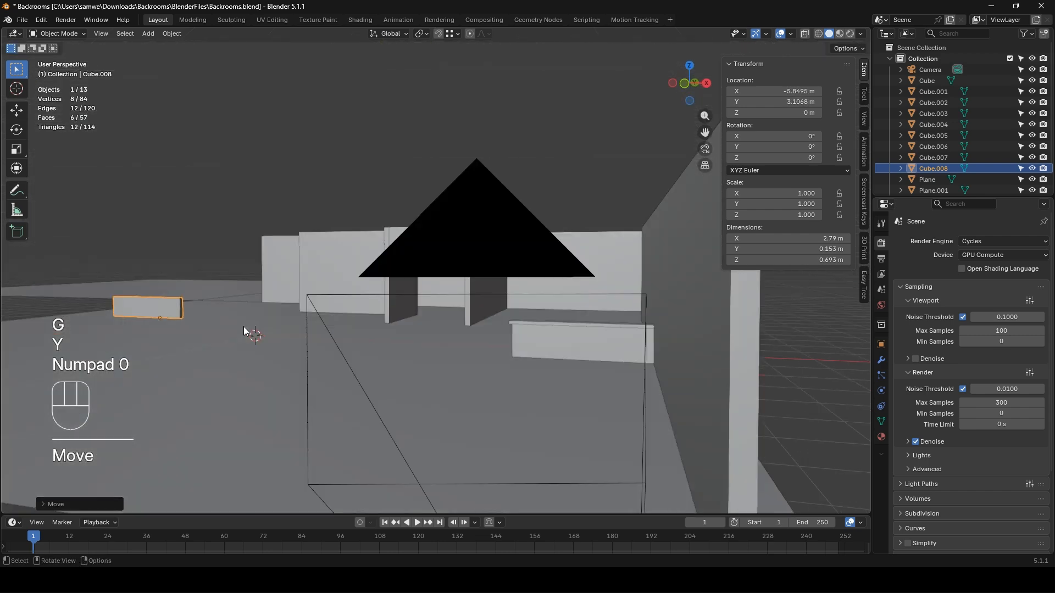
{"action": "key", "text": "g"}
{"action": "key", "text": "x"}
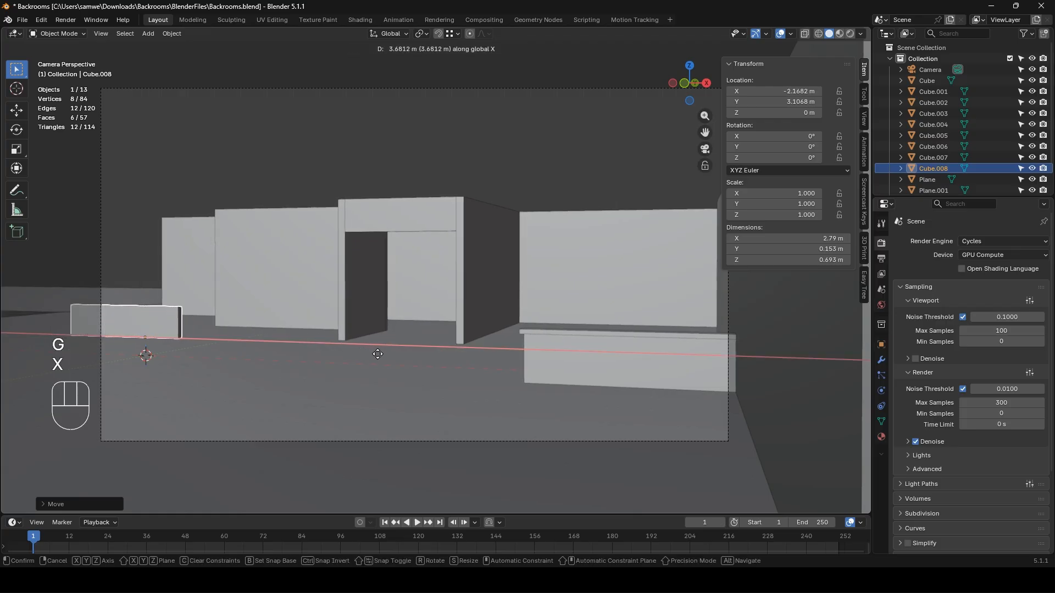
{"action": "left_click", "coordinate": [378, 354]}
- Duplicate the copied low wall along Y to about 1.37 m and rotate the duplicate 90° about Z
{"action": "middle_click_drag", "start_coordinate": [300, 259], "coordinate": [273, 297]}
{"action": "key", "text": "shift+d"}
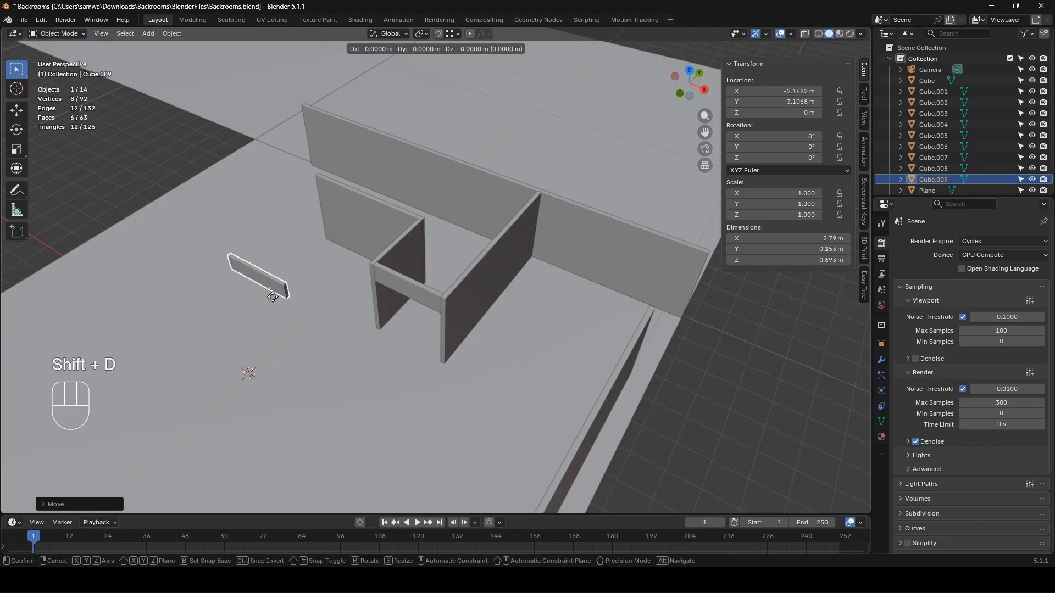
{"action": "key", "text": "y"}
{"action": "left_click", "coordinate": [233, 324]}
{"action": "type", "text": "rz"}
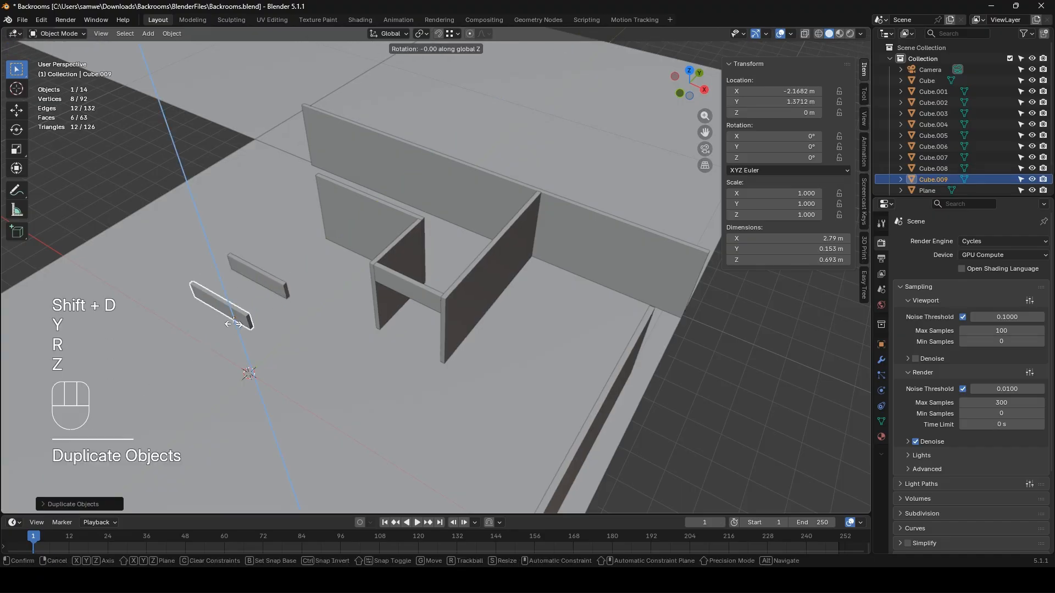
{"action": "type", "text": "90"}
{"action": "key", "text": "Return"}
- Move the rotated low wall along X to about -1.36 m and along Y to form a corner with the other copy
{"action": "key", "text": "g"}
{"action": "key", "text": "x"}
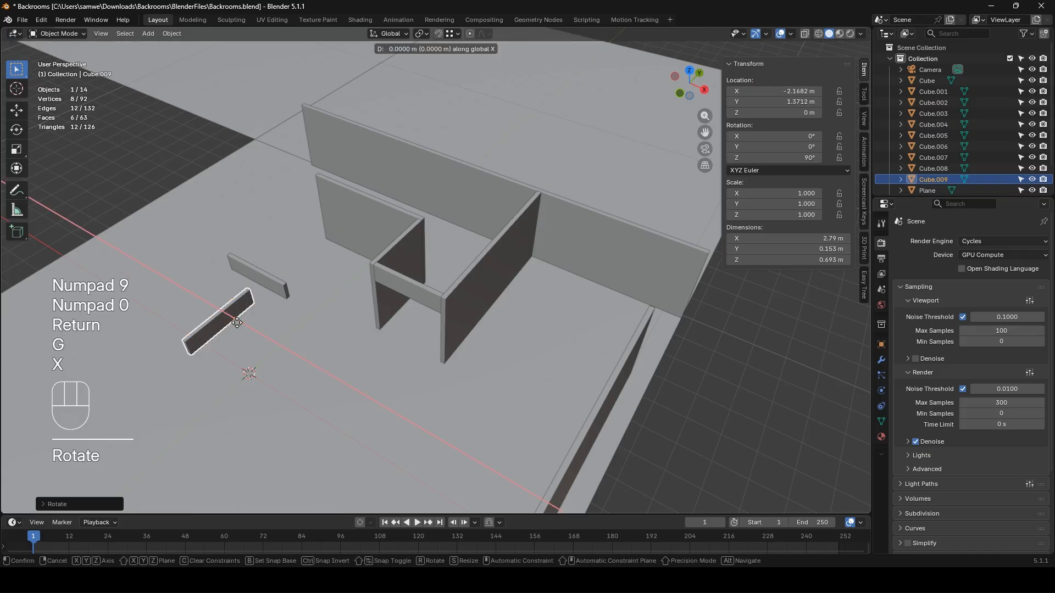
{"action": "left_click", "coordinate": [281, 301]}
{"action": "key", "text": "g"}
{"action": "key", "text": "y"}
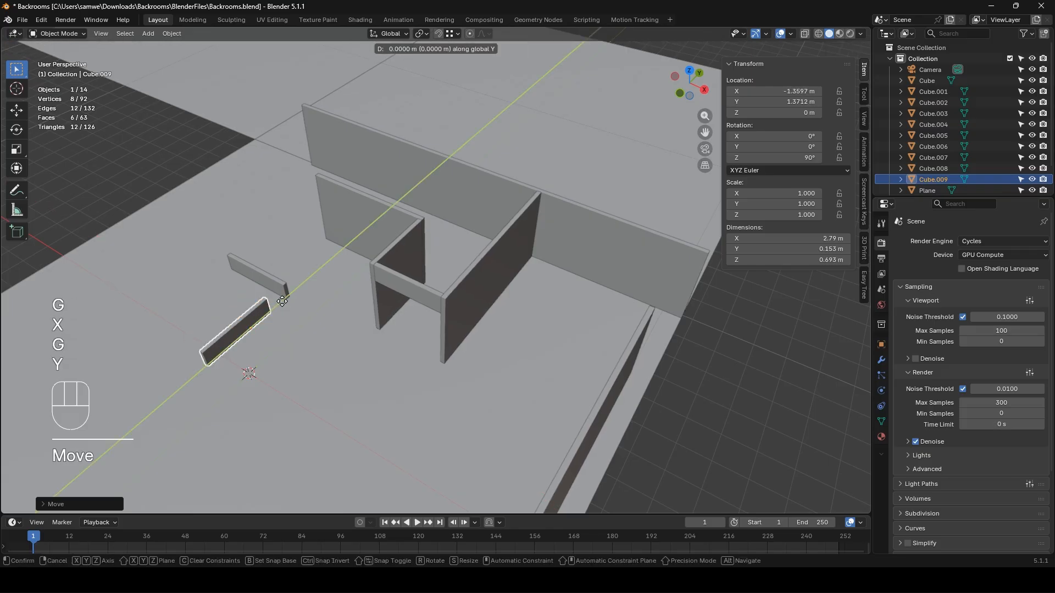
{"action": "left_click", "coordinate": [276, 297]}
- Edit both corner walls together and raise their top faces along Z to about 2.2 m
{"action": "key", "text": "Tab"}
{"action": "key", "text": "Tab"}
{"action": "left_click", "coordinate": [273, 282], "text": "shift"}
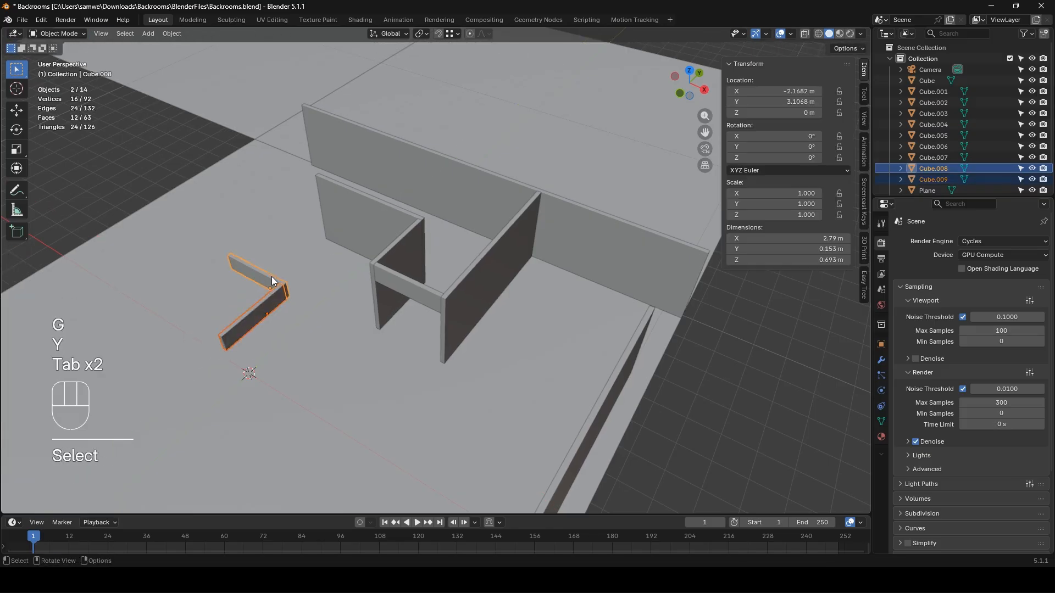
{"action": "key", "text": "Tab"}
{"action": "left_click", "coordinate": [273, 284]}
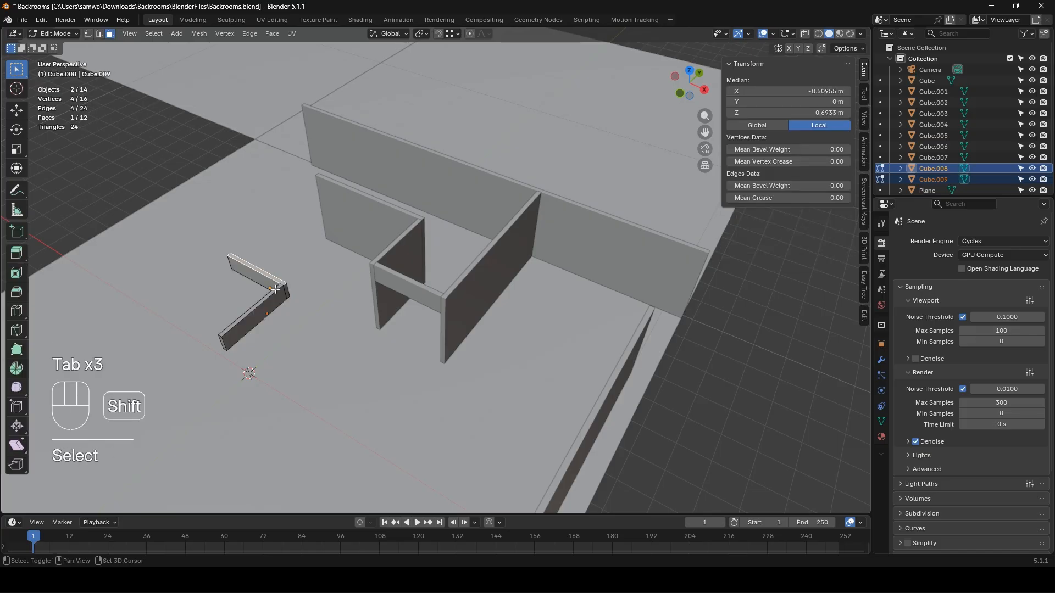
{"action": "left_click", "coordinate": [274, 289], "text": "shift"}
{"action": "middle_click_drag", "start_coordinate": [275, 290], "coordinate": [396, 234]}
{"action": "key", "text": "g"}
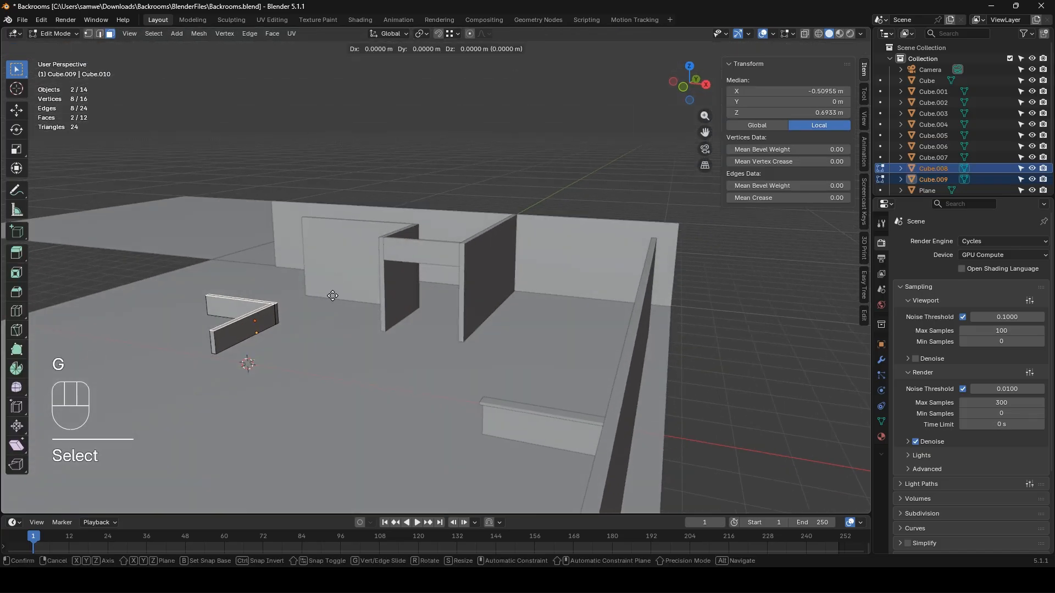
{"action": "key", "text": "z"}
{"action": "left_click", "coordinate": [341, 249]}
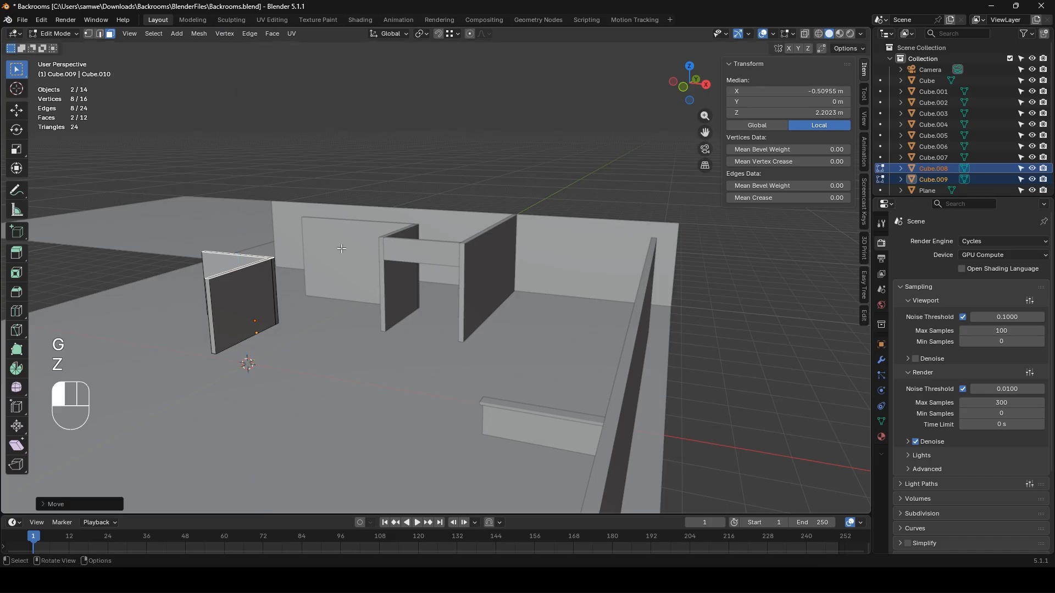
{"action": "key", "text": "KP_0"}
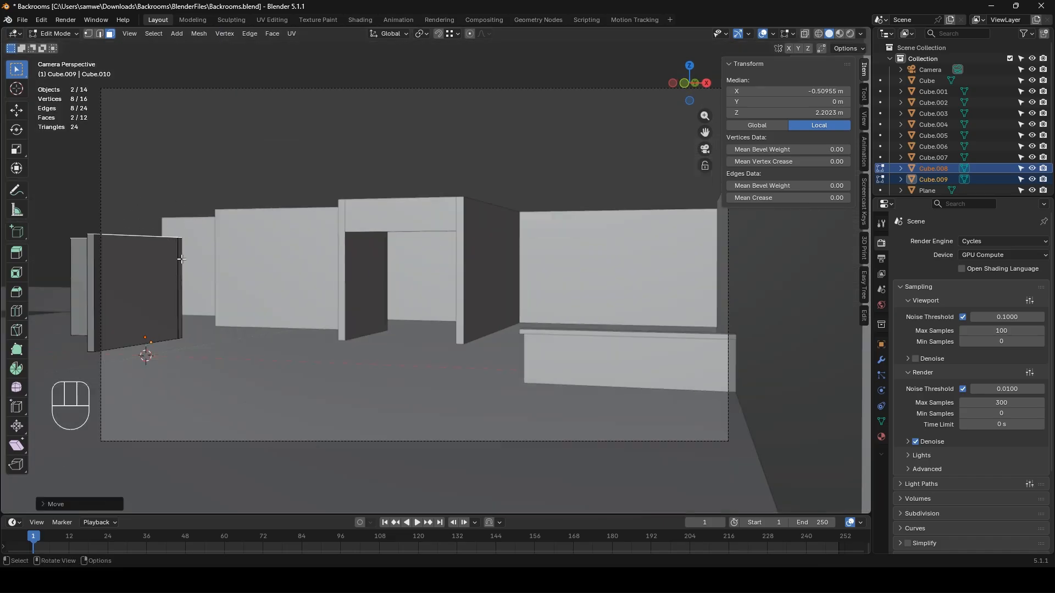
- Shorten the rotated corner wall by moving its free end face along Y to about -0.53 m local X
{"action": "left_click", "coordinate": [91, 292]}
{"action": "key", "text": "g"}
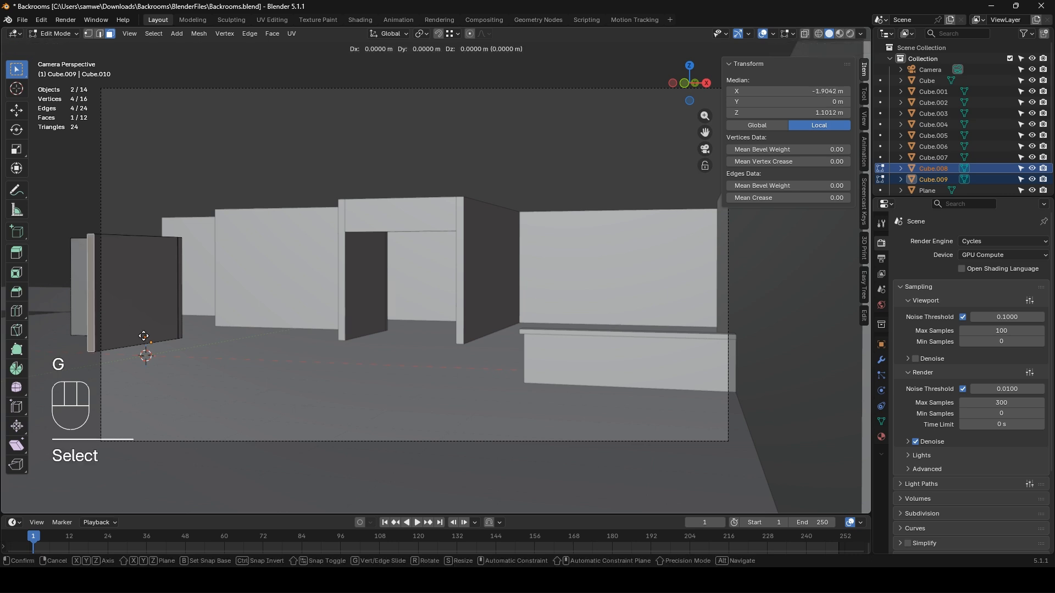
{"action": "key", "text": "x"}
{"action": "key", "text": "y"}
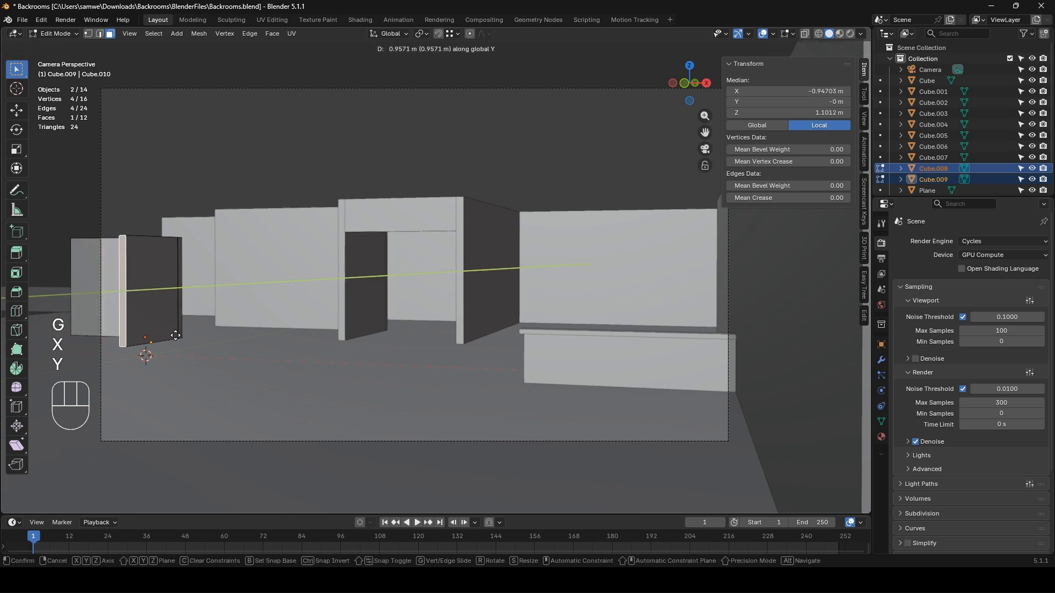
{"action": "left_click", "coordinate": [188, 333]}
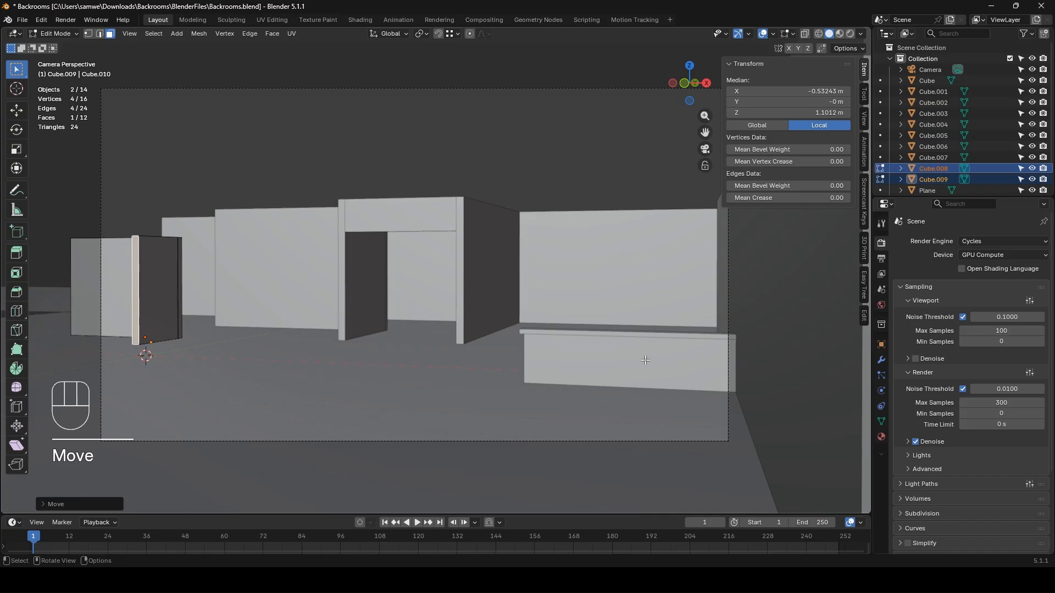
- Shorten the other corner wall by moving its free end face along X to about -0.61 m local X, and check the camera view
{"action": "middle_click_drag", "start_coordinate": [209, 291], "coordinate": [453, 445]}
{"action": "left_click", "coordinate": [450, 442]}
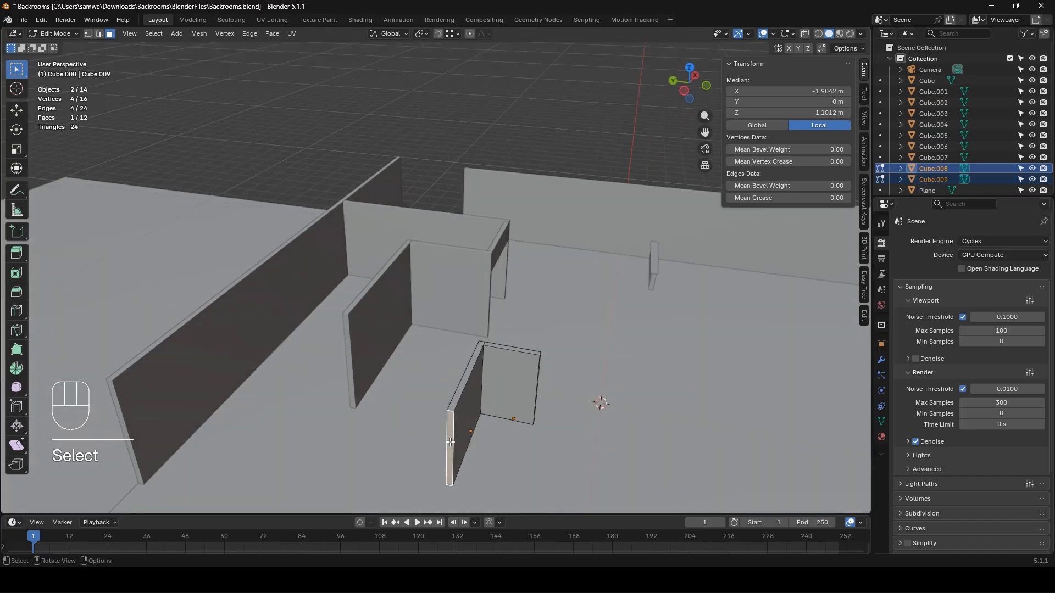
{"action": "key", "text": "g"}
{"action": "key", "text": "x"}
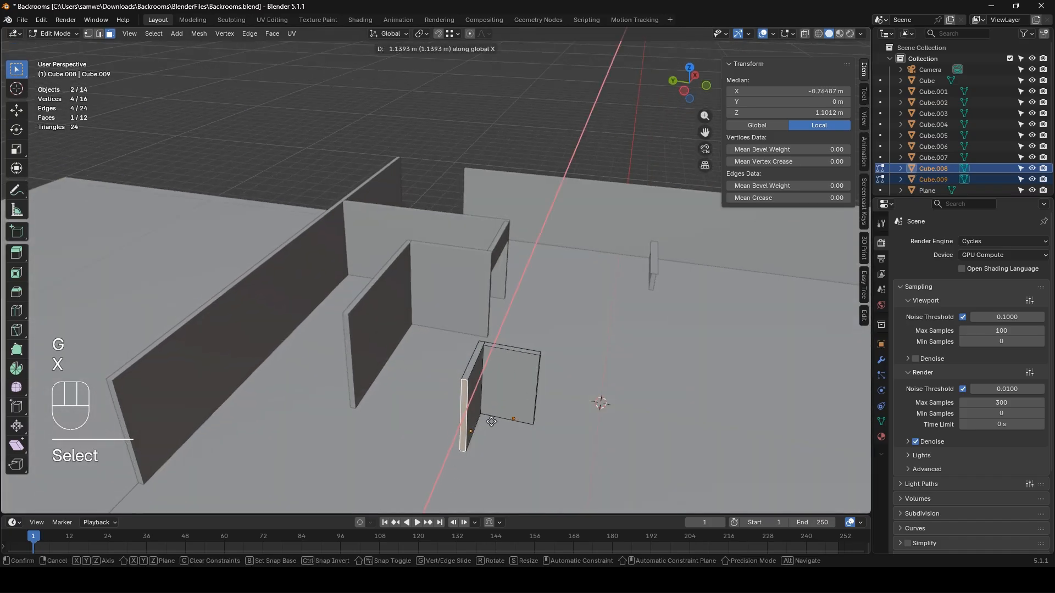
{"action": "left_click", "coordinate": [490, 421]}
{"action": "key", "text": "KP_0"}
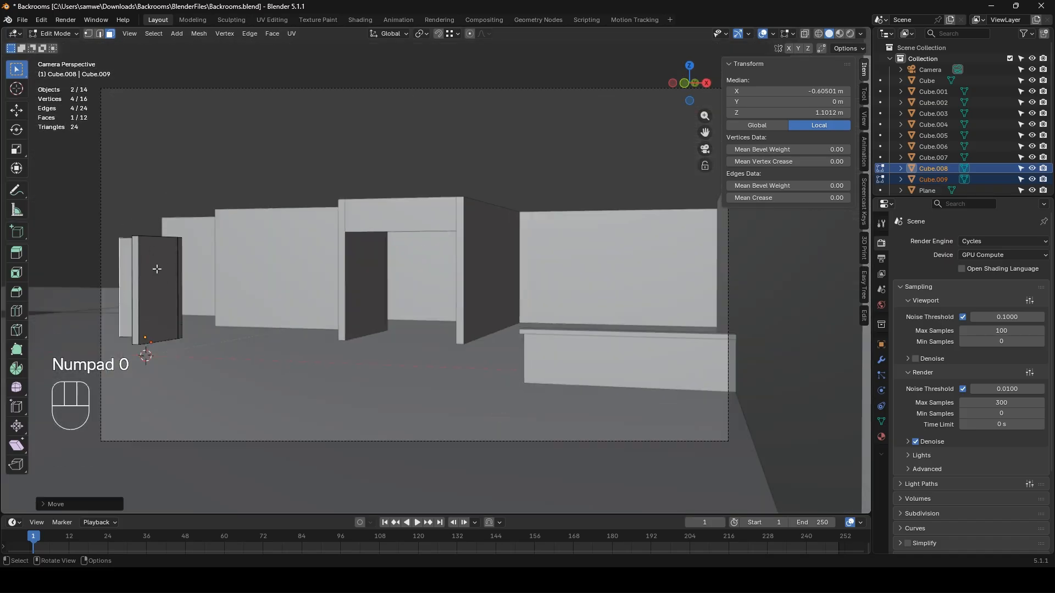
- Finish editing the corner walls and set the camera's focal length to 45 mm
{"action": "key", "text": "Tab"}
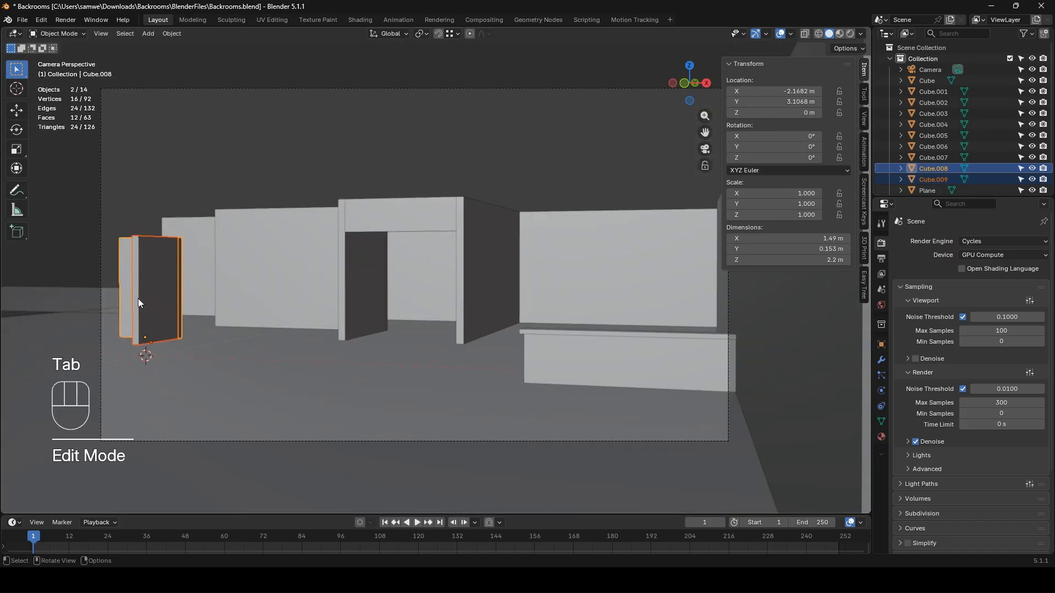
{"action": "left_click", "coordinate": [592, 88]}
{"action": "left_click", "coordinate": [881, 391]}
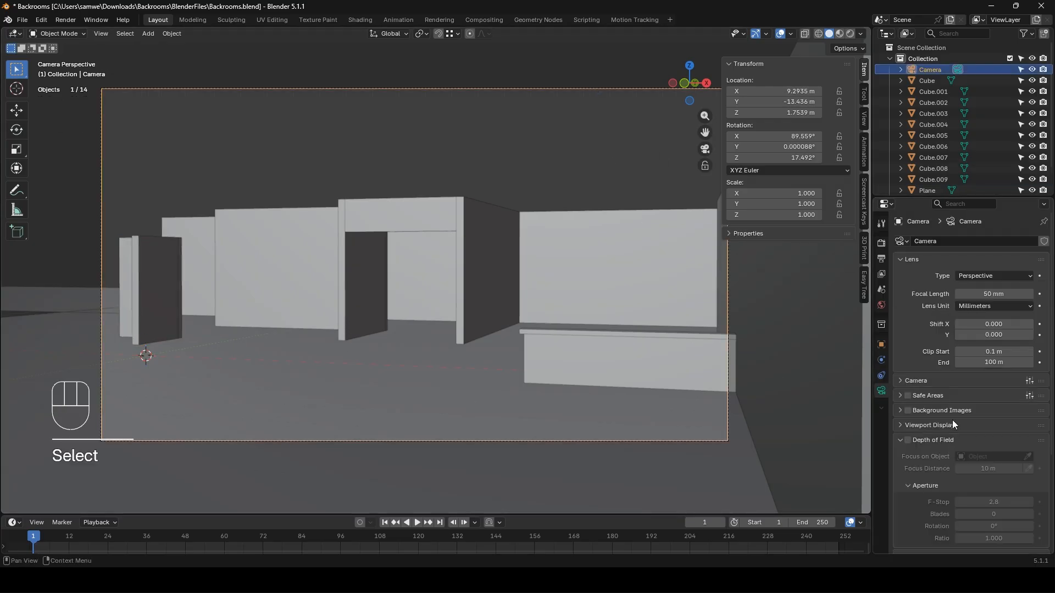
{"action": "mouse_move", "coordinate": [984, 294]}
{"action": "left_mouse_down", "text": "shift"}
{"action": "mouse_move", "coordinate": [1005, 294]}
{"action": "mouse_move", "coordinate": [968, 293]}
{"action": "mouse_move", "coordinate": [980, 294]}
{"action": "left_mouse_up", "text": "shift"}
- Duplicate the long 16.7 m side wall and move the copy along X to about -5.36 m
{"action": "middle_click_drag", "start_coordinate": [342, 311], "coordinate": [322, 327]}
{"action": "key", "text": "shift+a"}
{"action": "middle_click_drag", "start_coordinate": [407, 181], "coordinate": [429, 289]}
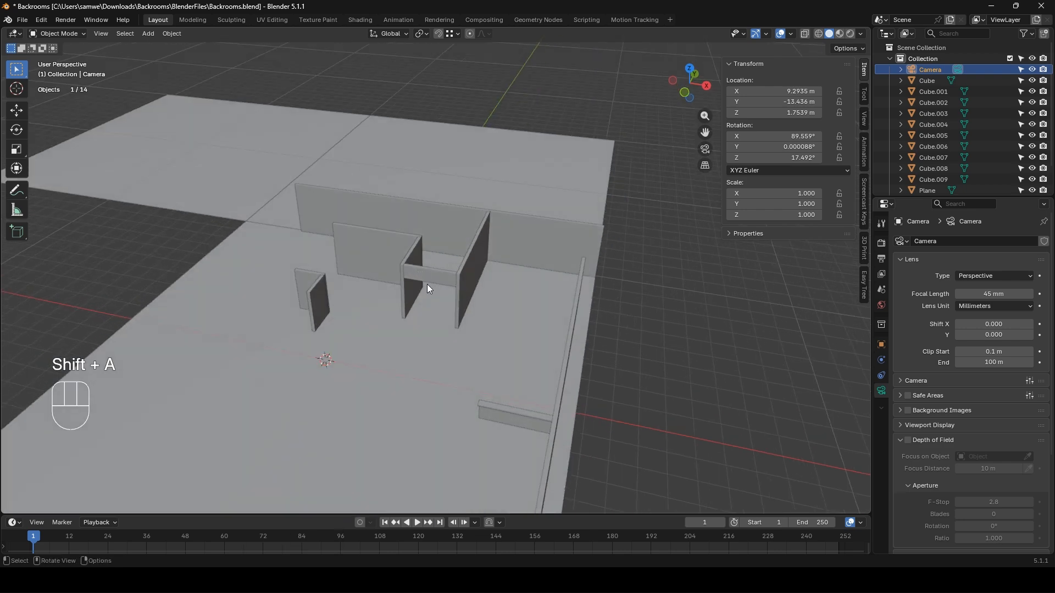
{"action": "left_click", "coordinate": [562, 381]}
{"action": "mouse_move", "coordinate": [562, 380]}
{"action": "middle_mouse_down"}
{"action": "mouse_move", "coordinate": [532, 360]}
{"action": "mouse_move", "coordinate": [558, 381]}
{"action": "middle_mouse_up"}
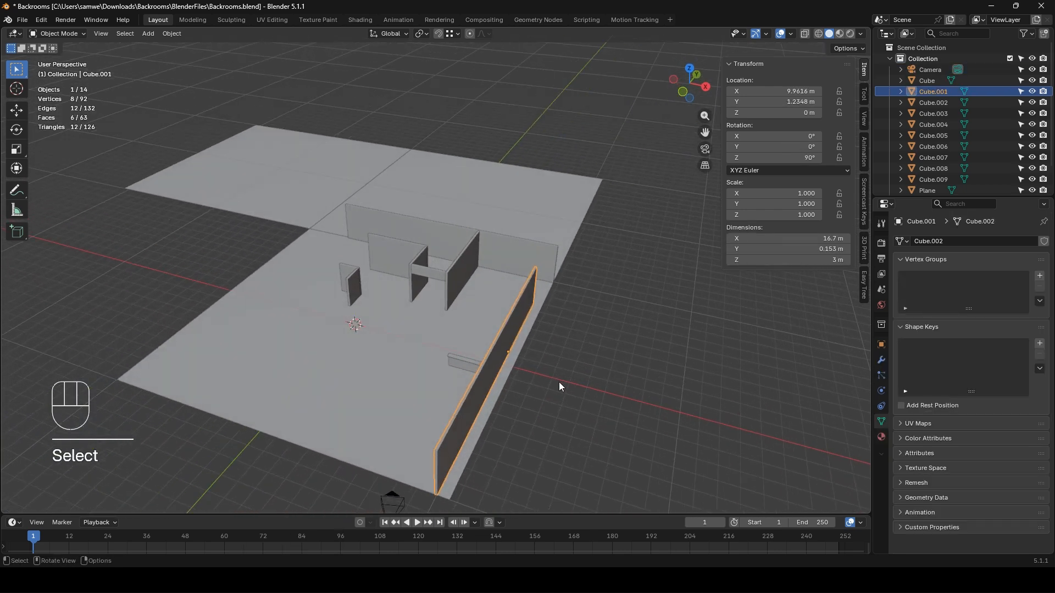
{"action": "key", "text": "shift+d"}
{"action": "key", "text": "x"}
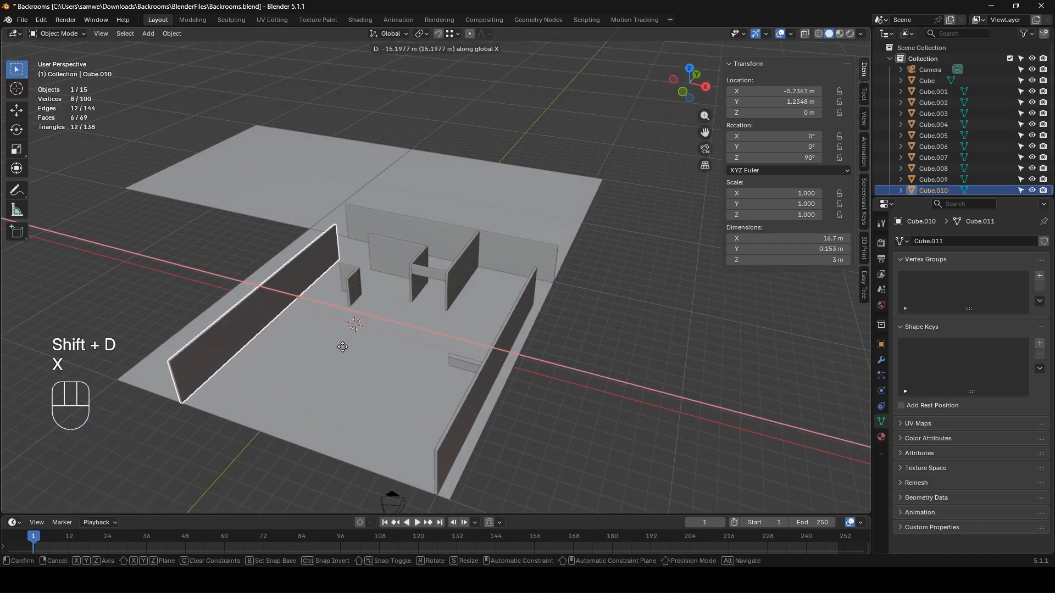
{"action": "left_click", "coordinate": [341, 348]}
- Shorten the duplicated long wall by moving its far end face along Y to about 3.96 m local X
{"action": "key", "text": "Tab"}
{"action": "middle_click_drag", "start_coordinate": [352, 276], "coordinate": [298, 276]}
{"action": "key", "text": "g"}
{"action": "key", "text": "y"}
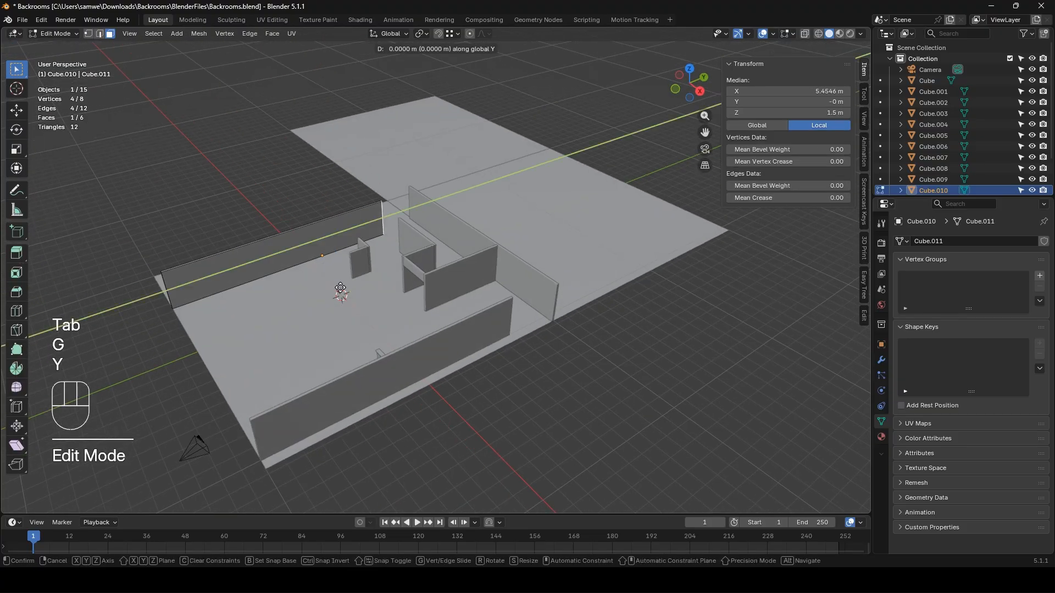
{"action": "left_click", "coordinate": [299, 305]}
{"action": "key", "text": "KP_0"}
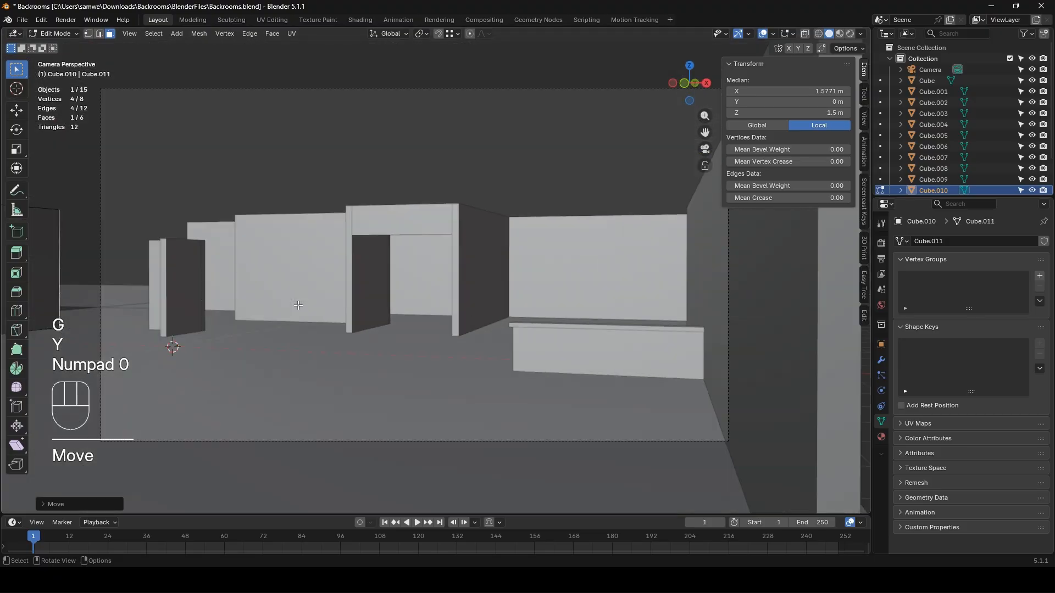
{"action": "key", "text": "g"}
{"action": "key", "text": "y"}
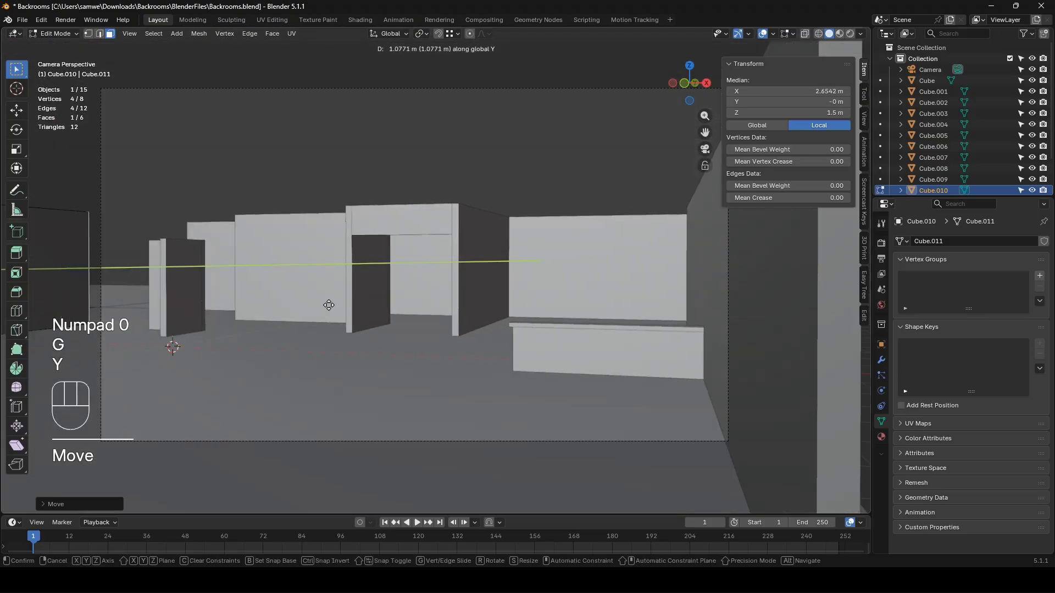
{"action": "left_click", "coordinate": [360, 307]}
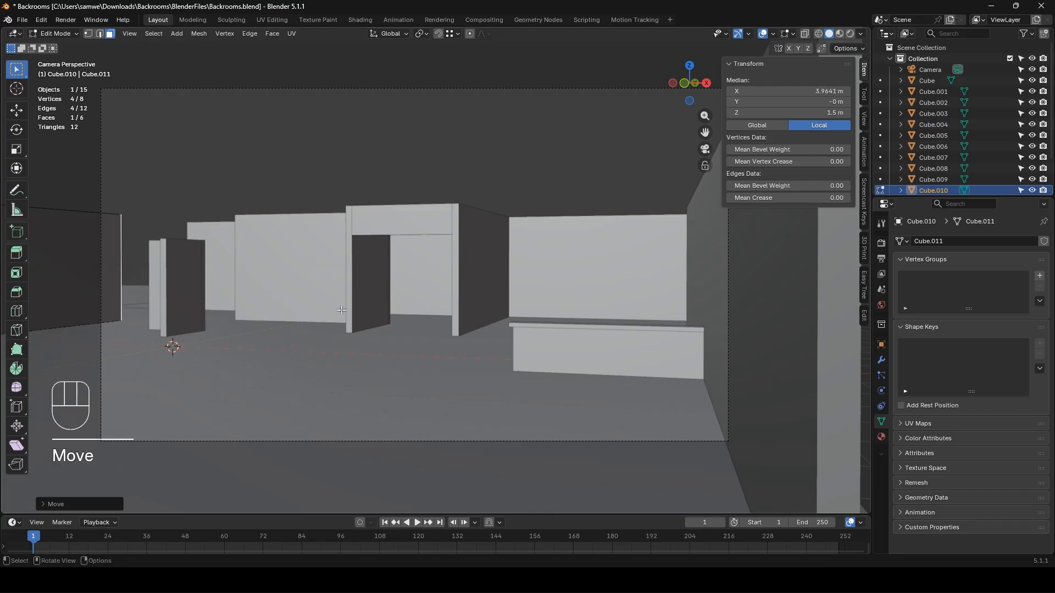
{"action": "middle_click_drag", "start_coordinate": [264, 237], "coordinate": [284, 311]}
{"action": "key", "text": "Tab"}
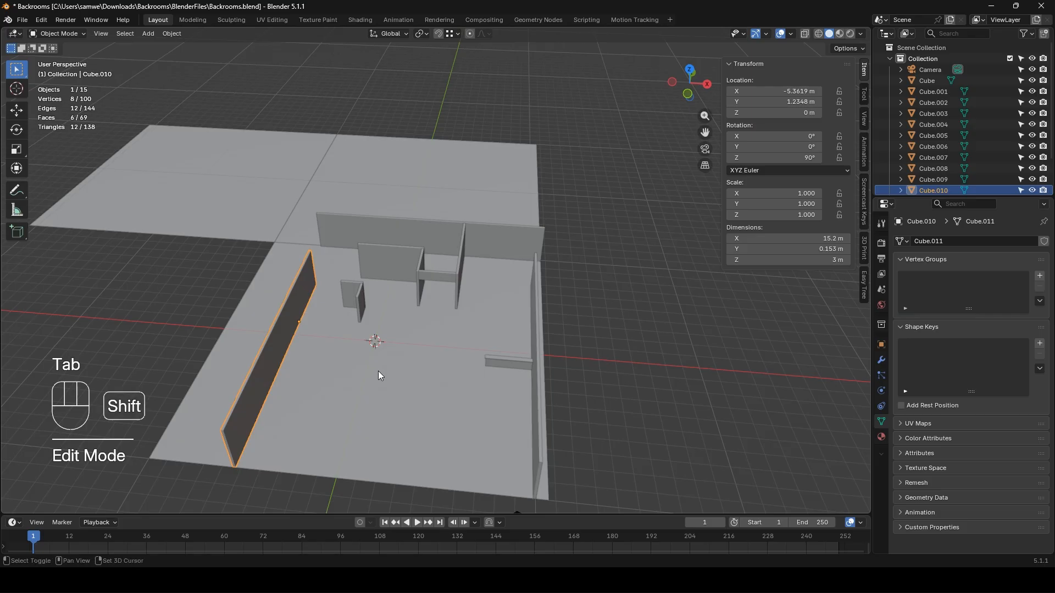
- Duplicate the shortened long wall and place the copy at about -15.61 m X and 23.13 m Y on the back floor section
{"action": "key", "text": "shift+d"}
{"action": "key", "text": "x"}
{"action": "left_click", "coordinate": [236, 333]}
{"action": "key", "text": "g"}
{"action": "key", "text": "y"}
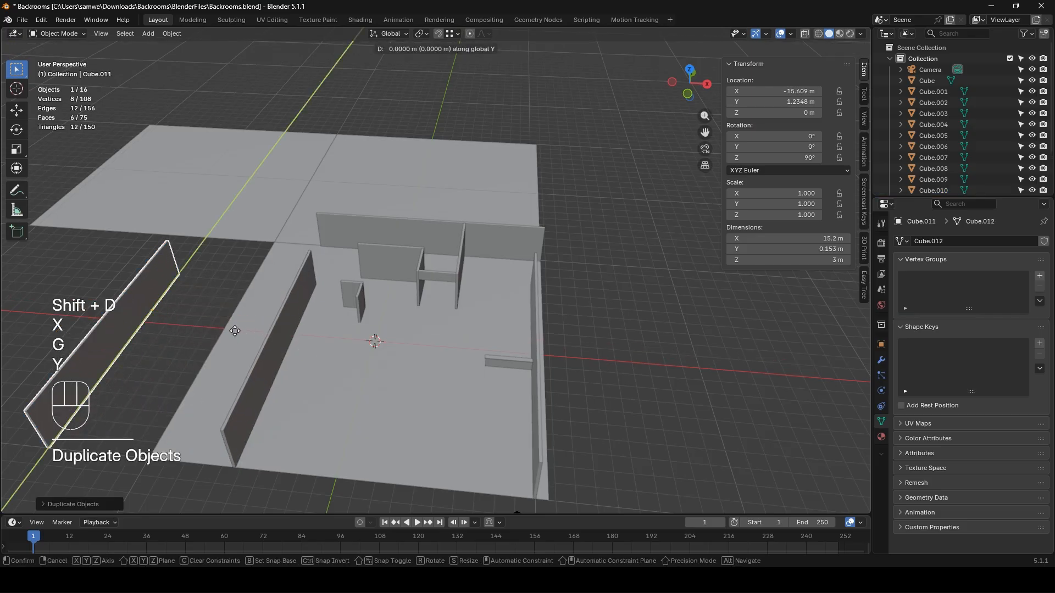
{"action": "left_click", "coordinate": [302, 189]}
{"action": "key", "text": "KP_0"}
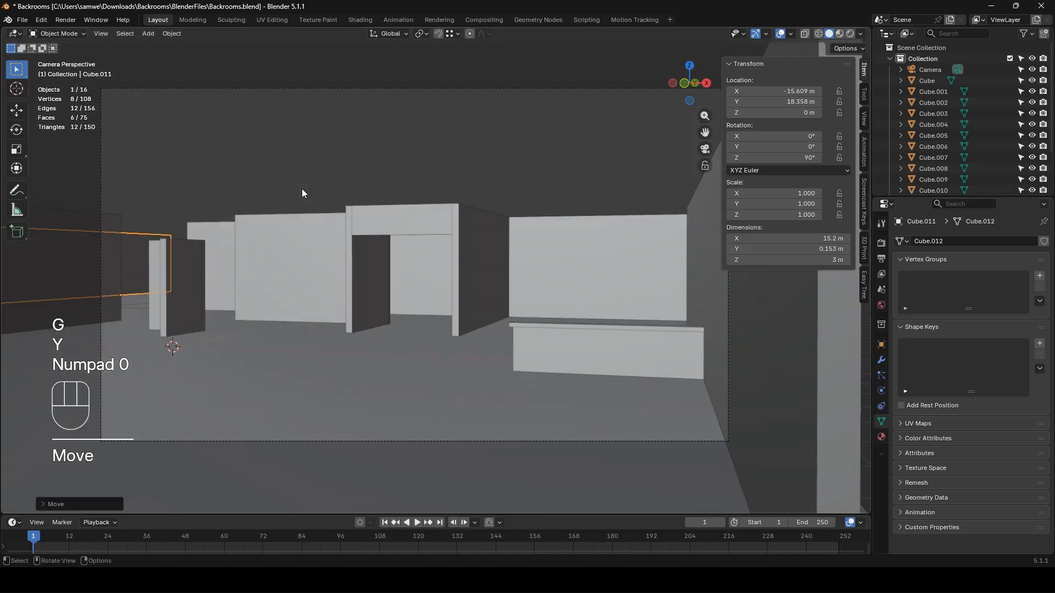
{"action": "key", "text": "g"}
{"action": "key", "text": "y"}
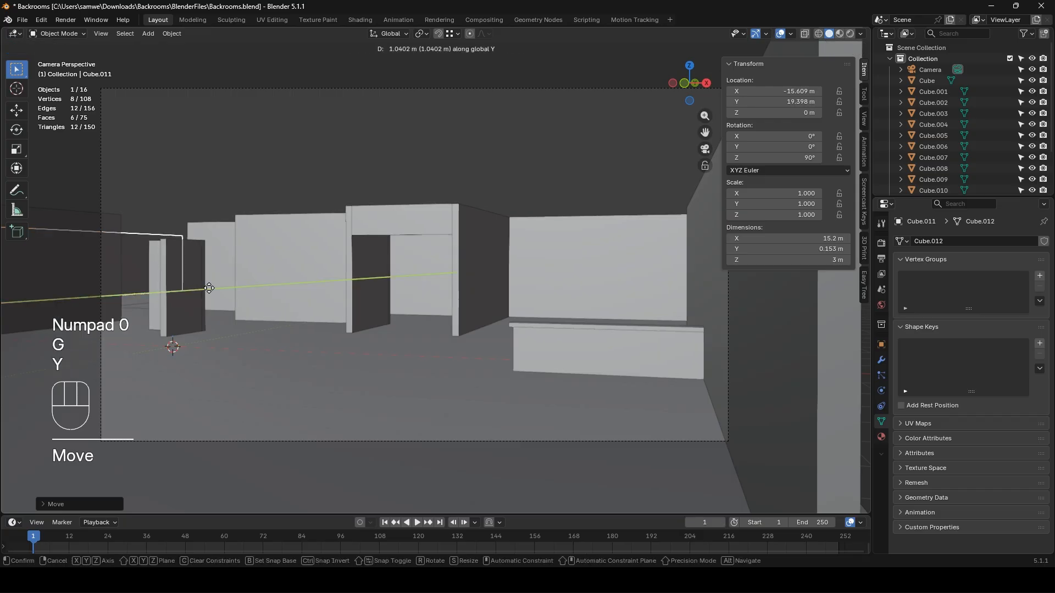
{"action": "left_click", "coordinate": [251, 285]}
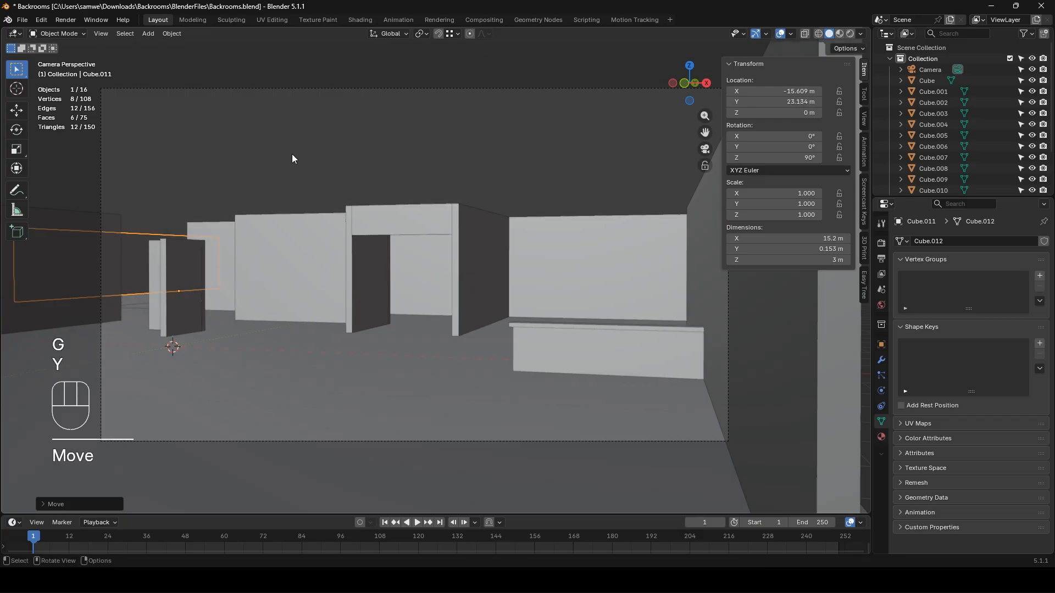
{"action": "left_click", "coordinate": [299, 190]}
- Add a plane at the scene's origin and scale it by 30
{"action": "middle_click_drag", "start_coordinate": [299, 189], "coordinate": [315, 262]}
{"action": "scroll", "coordinate": [303, 245], "scroll_direction": "down", "scroll_amount": 3}
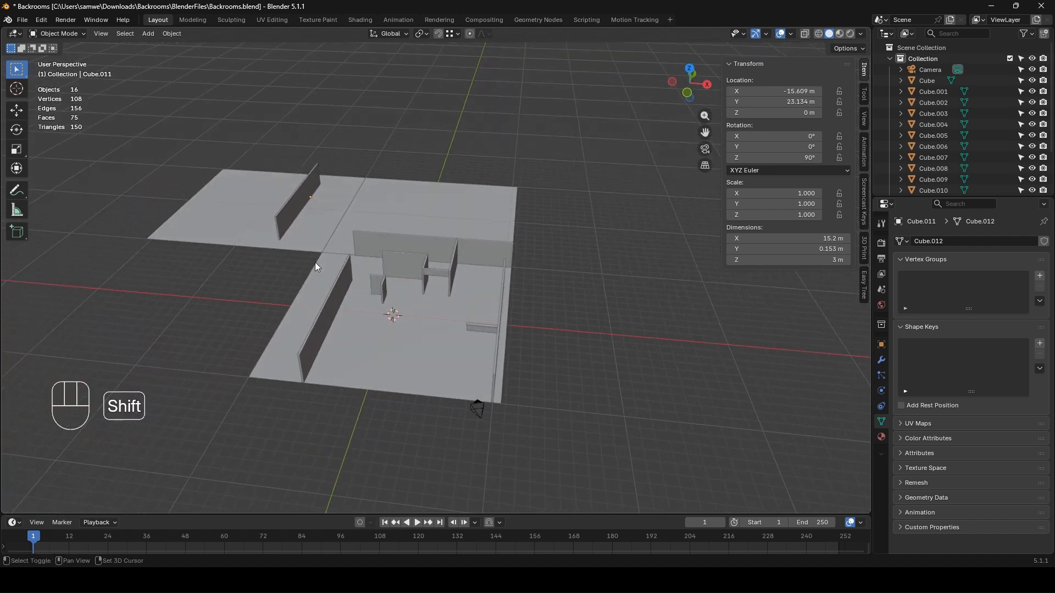
{"action": "key", "text": "shift+a"}
{"action": "left_click", "coordinate": [380, 261]}
{"action": "scroll", "coordinate": [386, 284], "scroll_direction": "down", "scroll_amount": 2}
{"action": "middle_click_drag", "start_coordinate": [388, 288], "coordinate": [386, 290]}
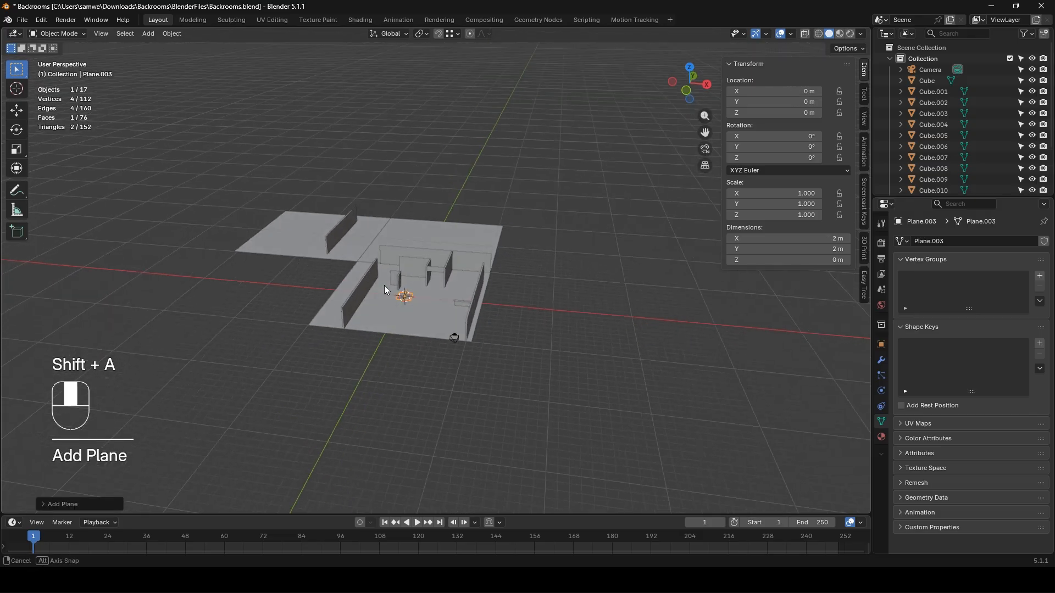
{"action": "key", "text": "s"}
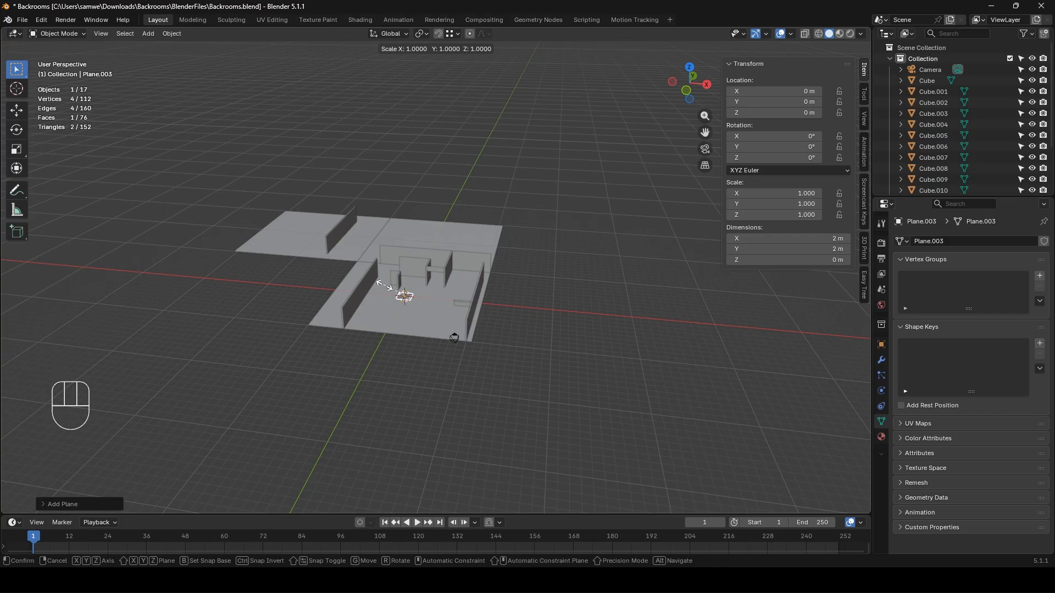
{"action": "type", "text": "30"}
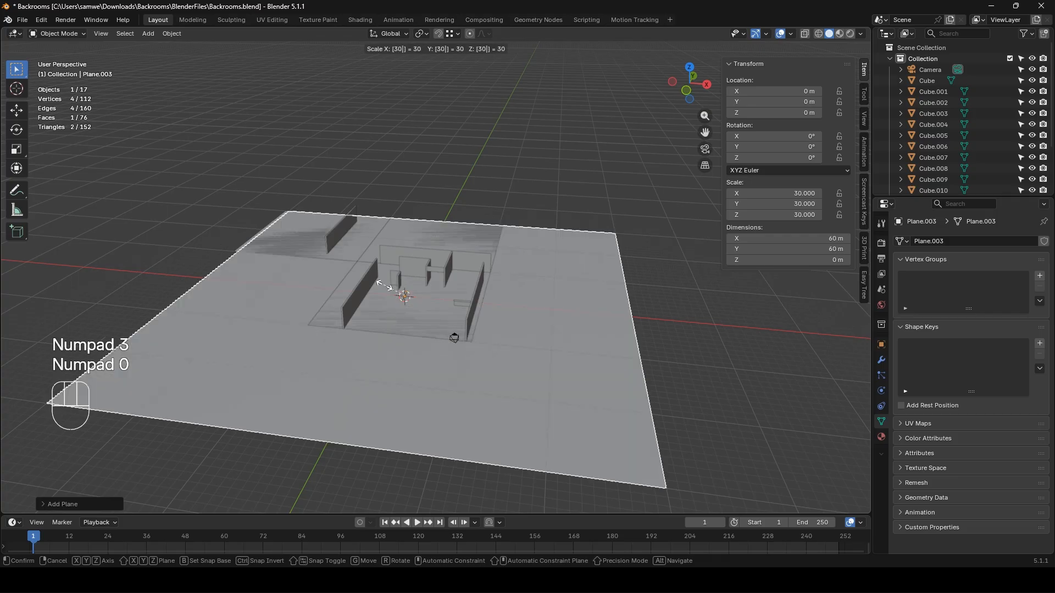
{"action": "key", "text": "Return"}
- Raise the large plane along Z to 3 m as a ceiling and check it through the camera
{"action": "key", "text": "g"}
{"action": "key", "text": "z"}
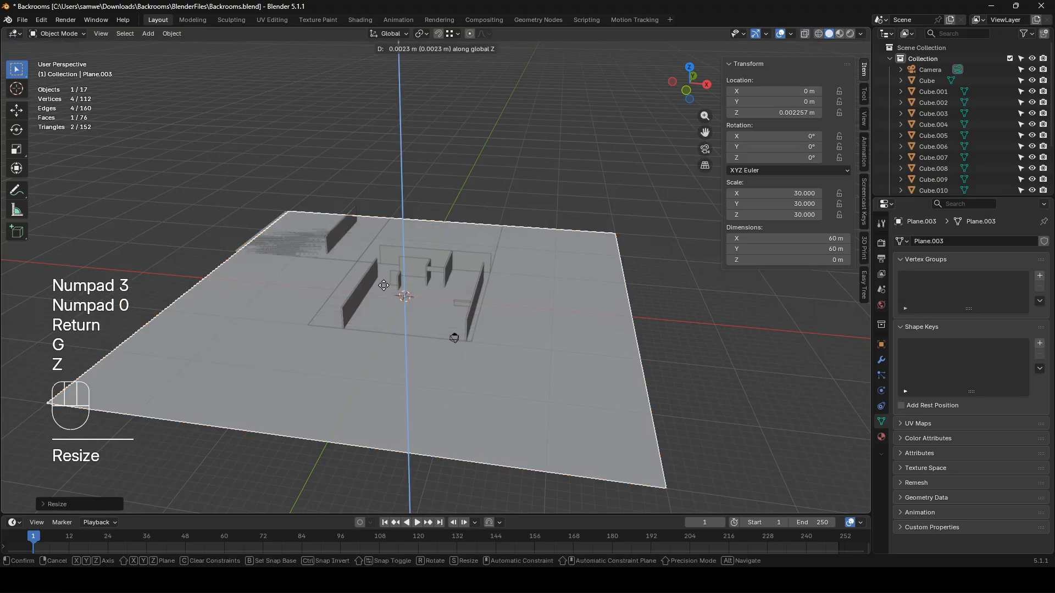
{"action": "key", "text": "ctrl"}
{"action": "left_click", "coordinate": [354, 204]}
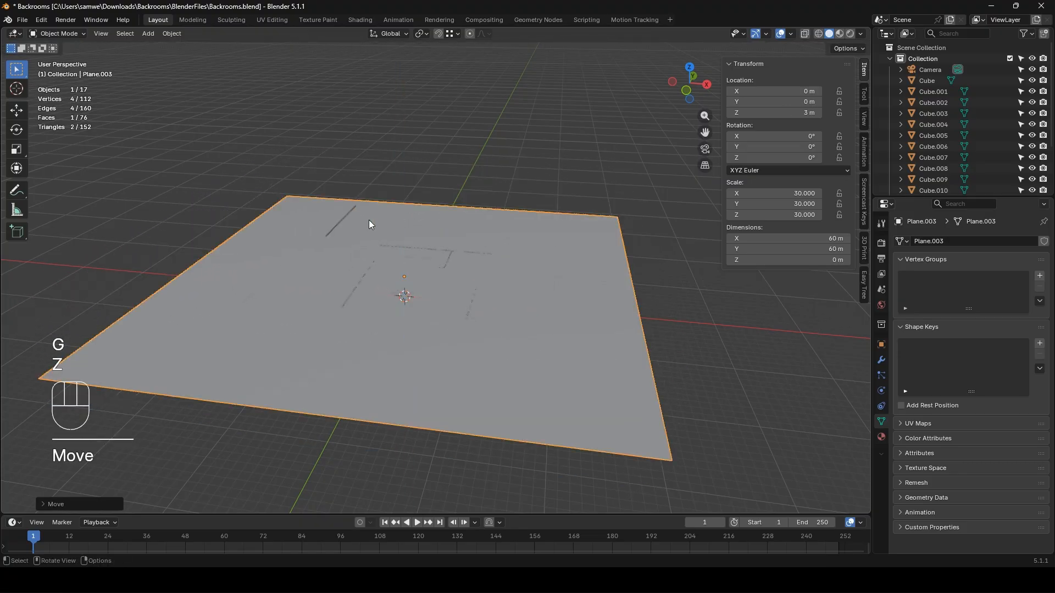
{"action": "key", "text": "KP_0"}
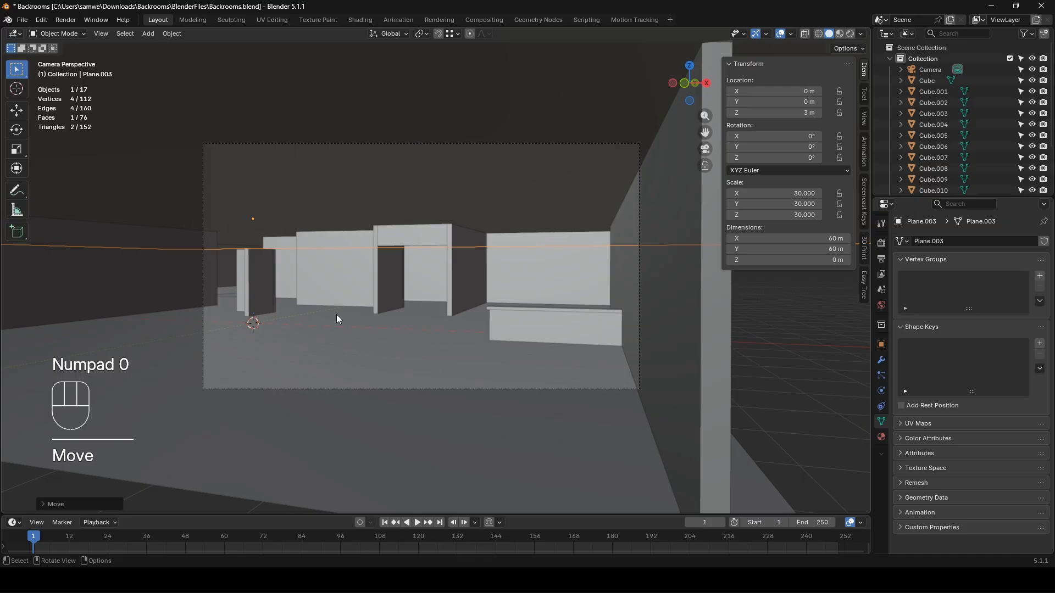
- Deselect the ceiling plane and save the file
{"action": "key", "text": "Tab"}
{"action": "key", "text": "Tab"}
{"action": "left_click", "coordinate": [770, 378]}
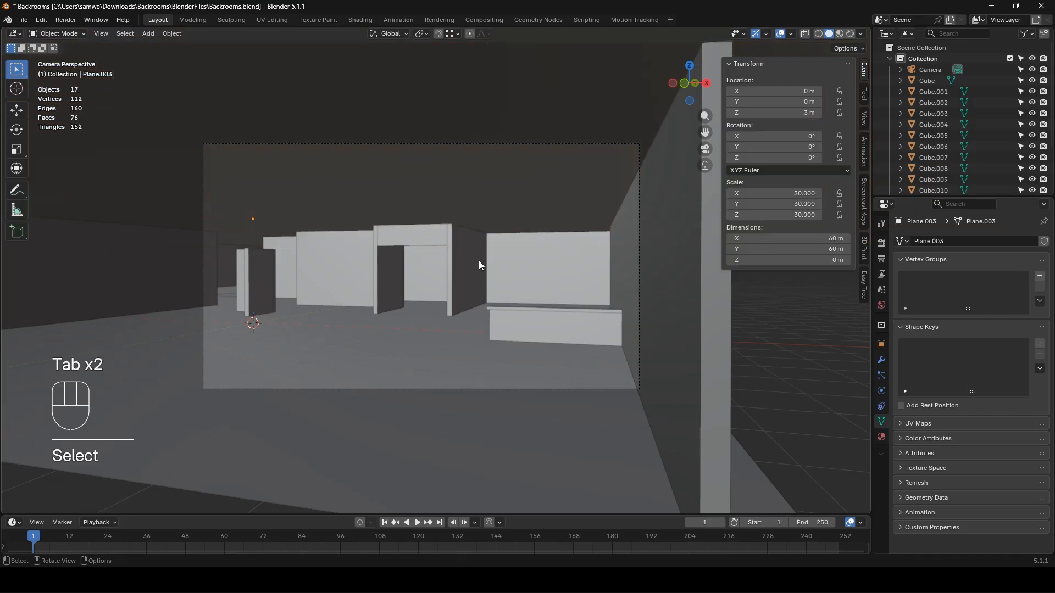
{"action": "key", "text": "ctrl+s"}
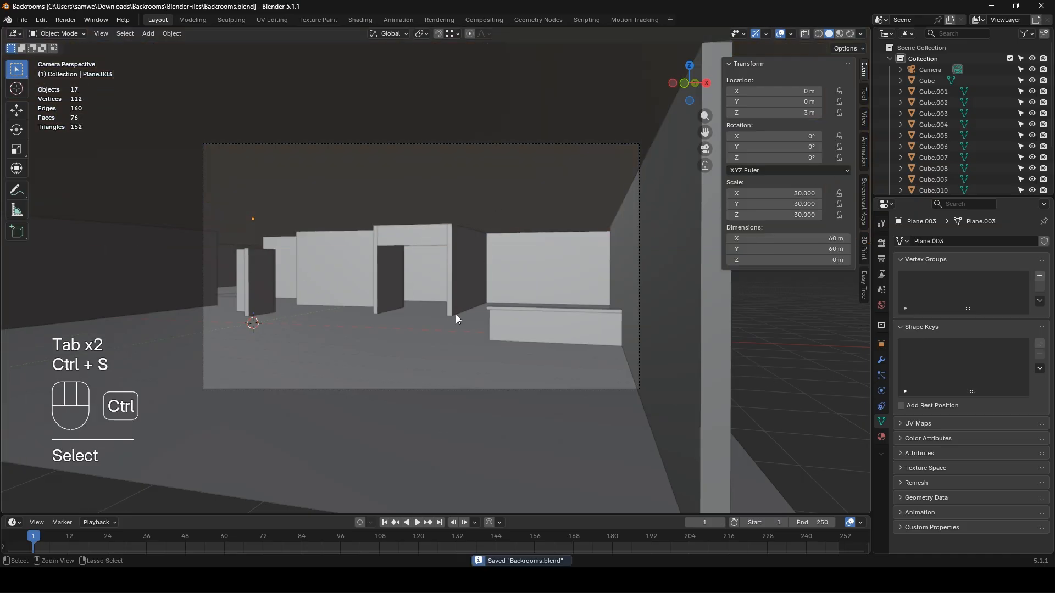
- Switch the viewport to Material Preview shading, then add a new plane and rotate it 90° about Y
{"action": "left_click", "coordinate": [839, 33]}
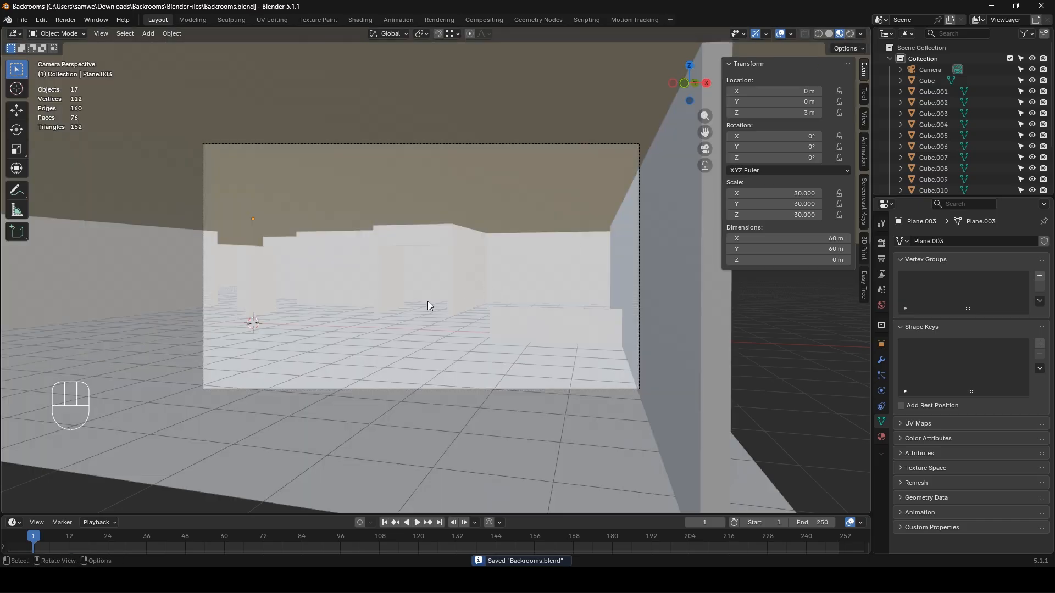
{"action": "middle_click_drag", "start_coordinate": [489, 279], "coordinate": [455, 311]}
{"action": "key", "text": "shift+a"}
{"action": "mouse_move", "coordinate": [430, 312]}
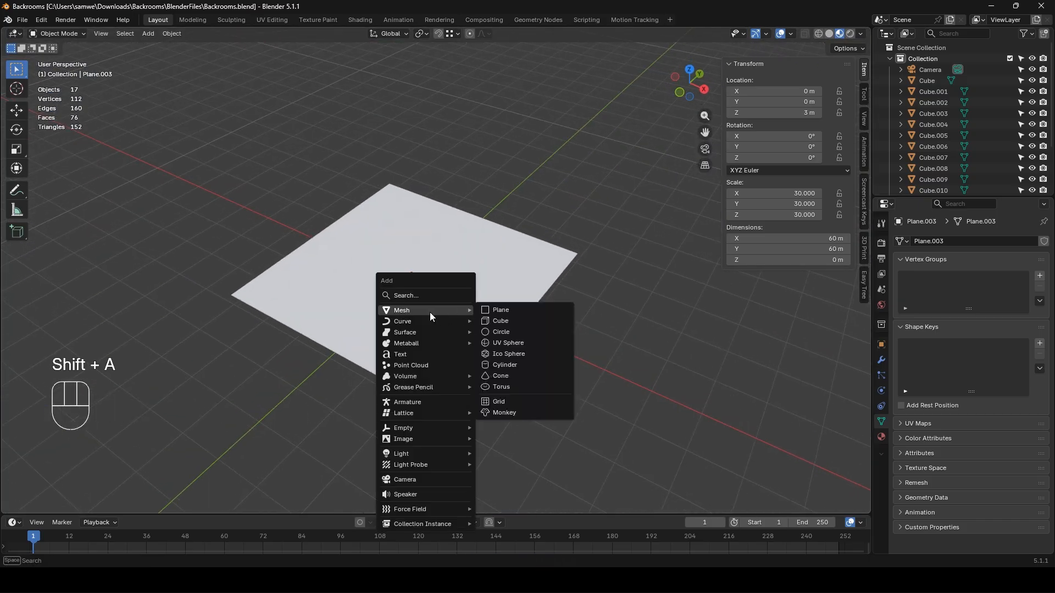
{"action": "left_click", "coordinate": [506, 311]}
{"action": "middle_click_drag", "start_coordinate": [506, 312], "coordinate": [476, 305]}
{"action": "key", "text": "r"}
{"action": "key", "text": "y"}
{"action": "key", "text": "KP_9"}
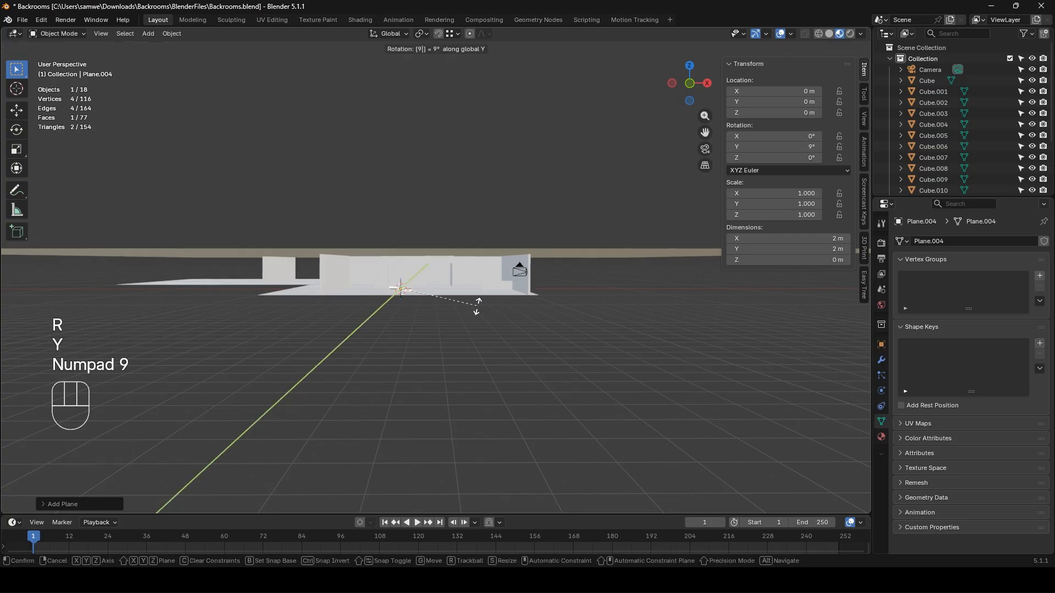
{"action": "key", "text": "Return"}
- Scale the upright plane by 30 and reduce its height along Z to about 7.52 m
{"action": "key", "text": "s"}
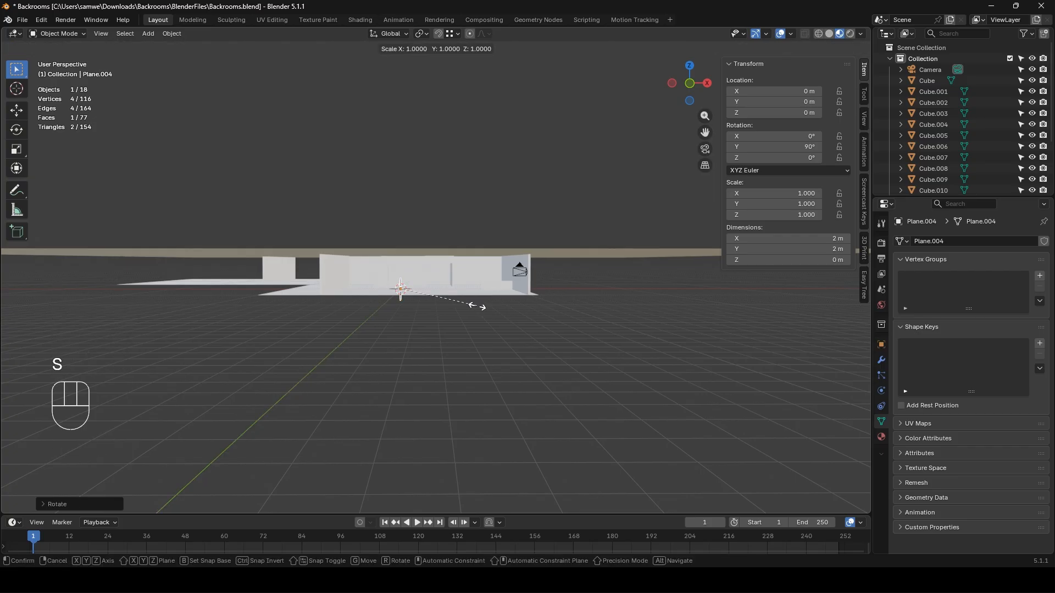
{"action": "key", "text": "KP_3"}
{"action": "key", "text": "KP_0"}
{"action": "key", "text": "Return"}
{"action": "key", "text": "s"}
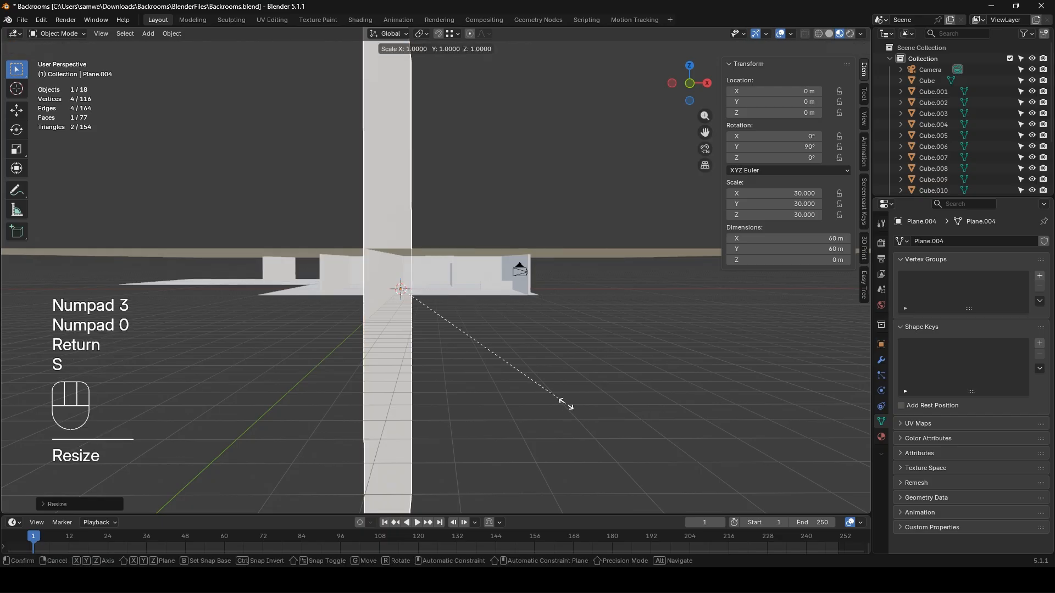
{"action": "key", "text": "z"}
{"action": "left_click", "coordinate": [422, 302]}
- Move the upright plane along X to about -15.71 m, in line with the far long wall
{"action": "middle_click_drag", "start_coordinate": [425, 304], "coordinate": [429, 371]}
{"action": "key", "text": "g"}
{"action": "key", "text": "x"}
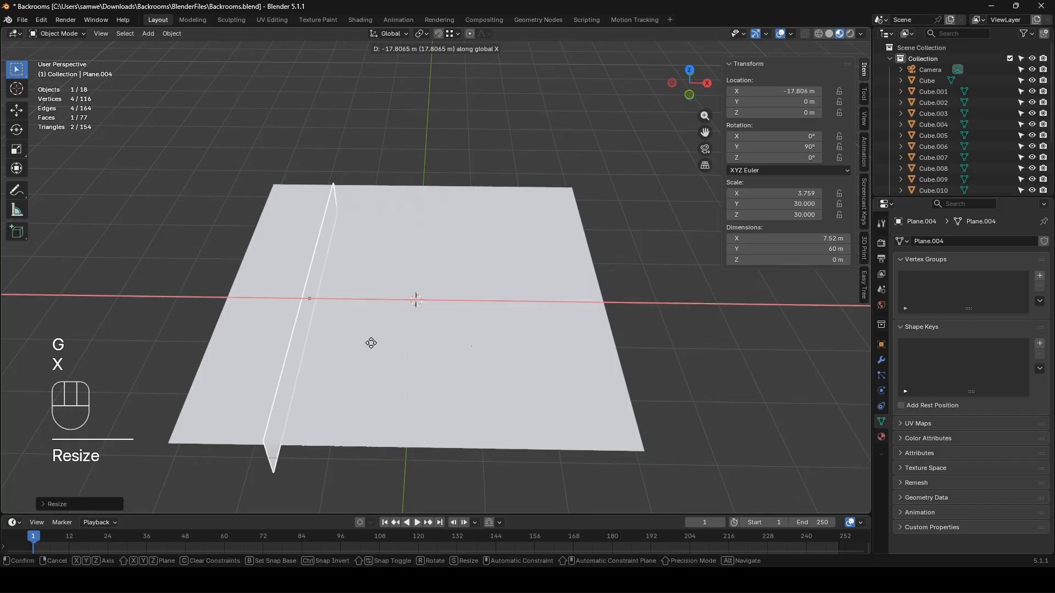
{"action": "left_click", "coordinate": [328, 336]}
{"action": "middle_click_drag", "start_coordinate": [328, 336], "coordinate": [604, 290]}
{"action": "key", "text": "g"}
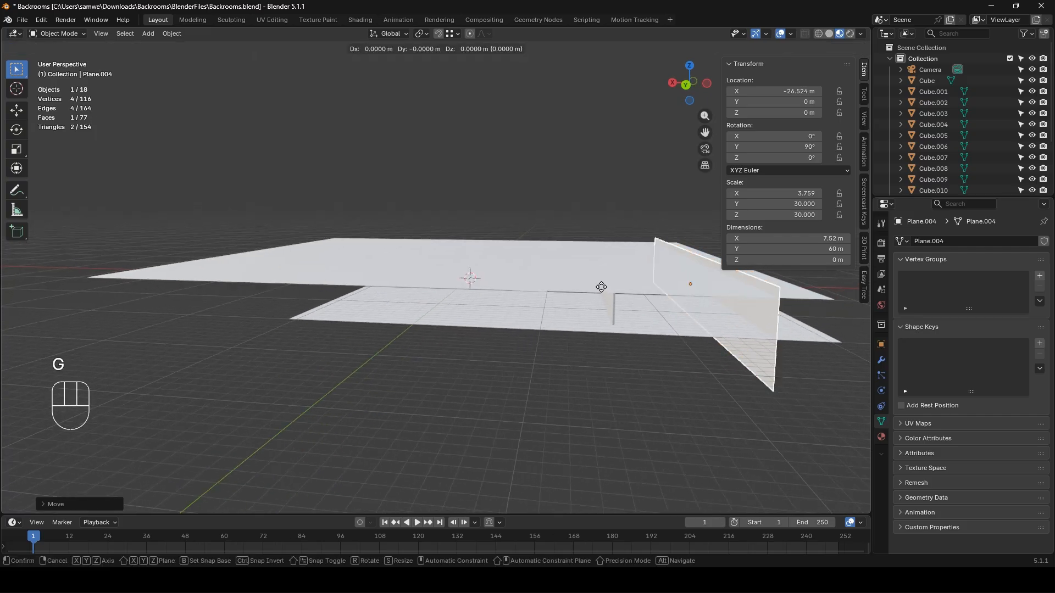
{"action": "key", "text": "x"}
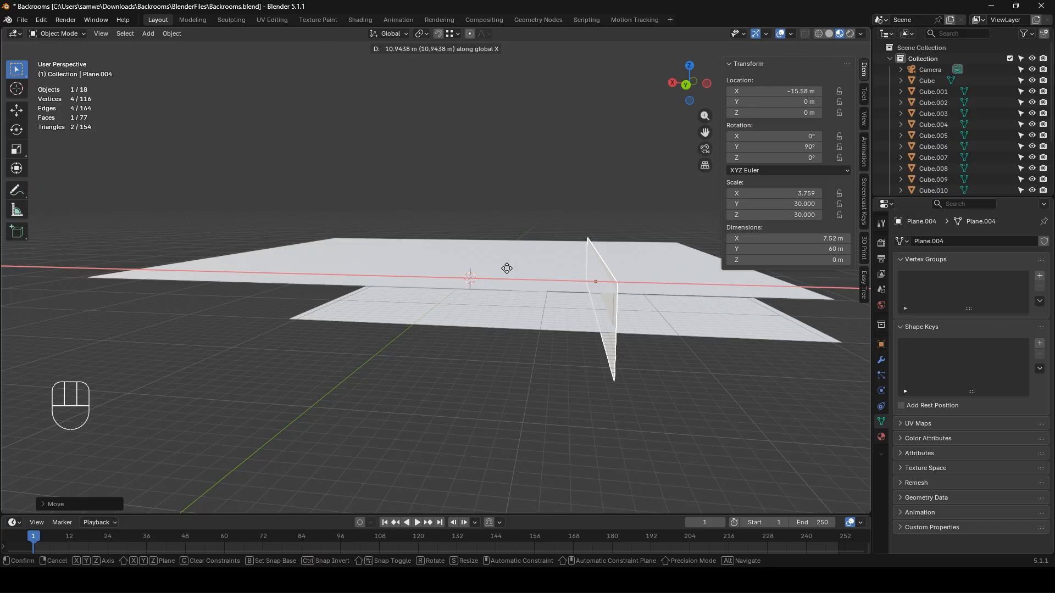
{"action": "left_click", "coordinate": [508, 268]}
{"action": "middle_click_drag", "start_coordinate": [508, 269], "coordinate": [331, 337]}
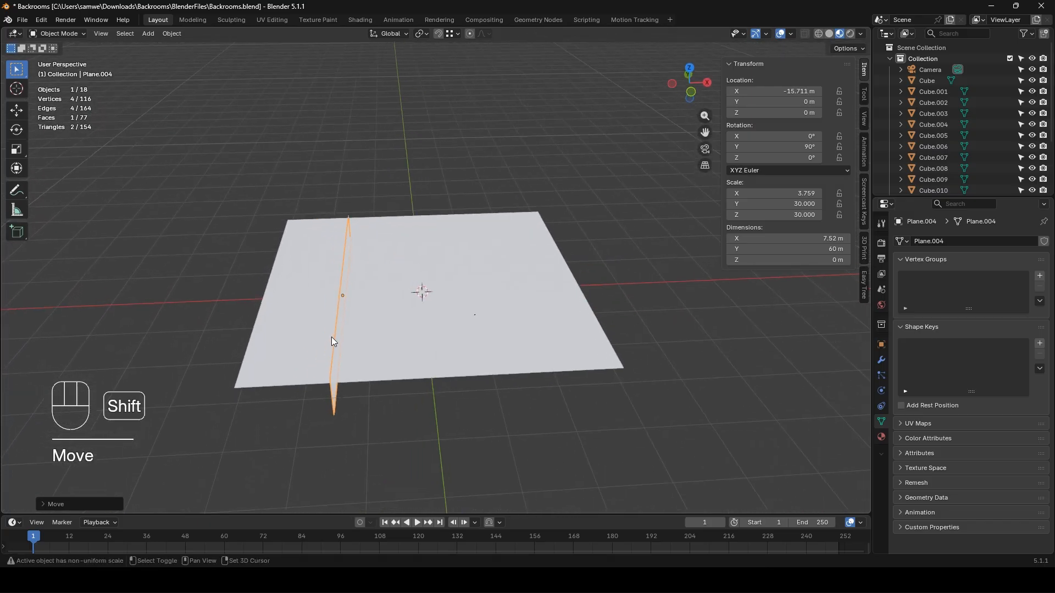
- Duplicate the upright plane along X to about 17.72 m, on the opposite side of the room
{"action": "key", "text": "shift+d"}
{"action": "key", "text": "x"}
{"action": "left_click", "coordinate": [544, 337]}
{"action": "scroll", "coordinate": [538, 344], "scroll_direction": "up", "scroll_amount": 2}
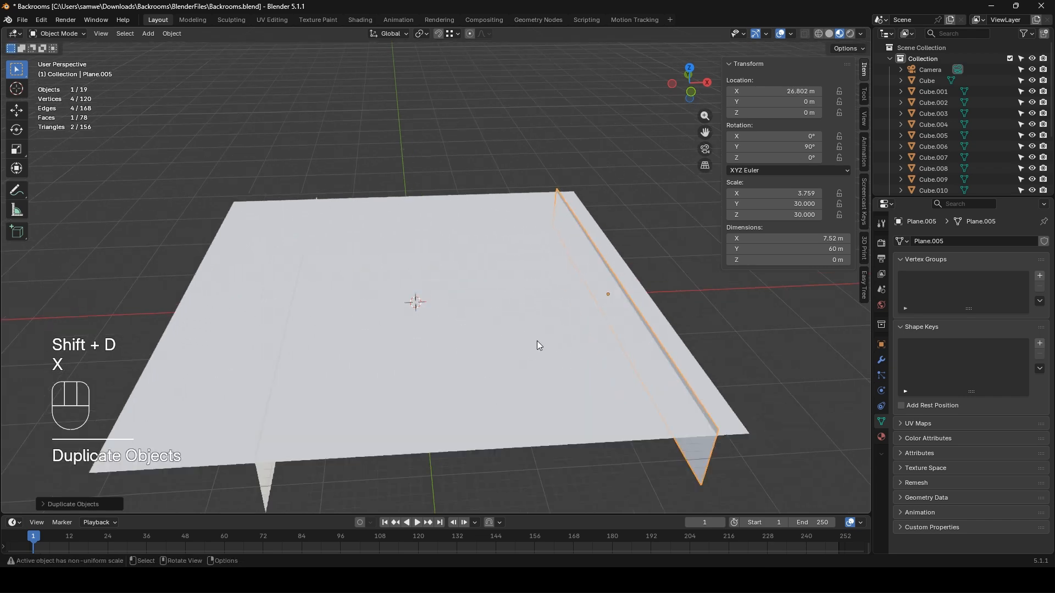
{"action": "middle_click_drag", "start_coordinate": [539, 345], "coordinate": [529, 299]}
{"action": "key", "text": "g"}
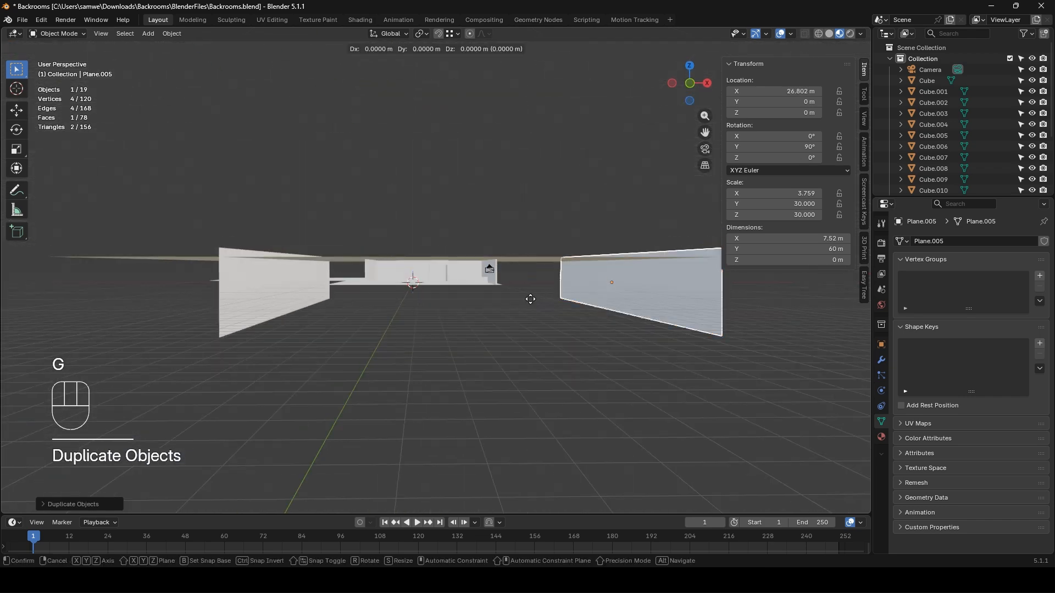
{"action": "key", "text": "x"}
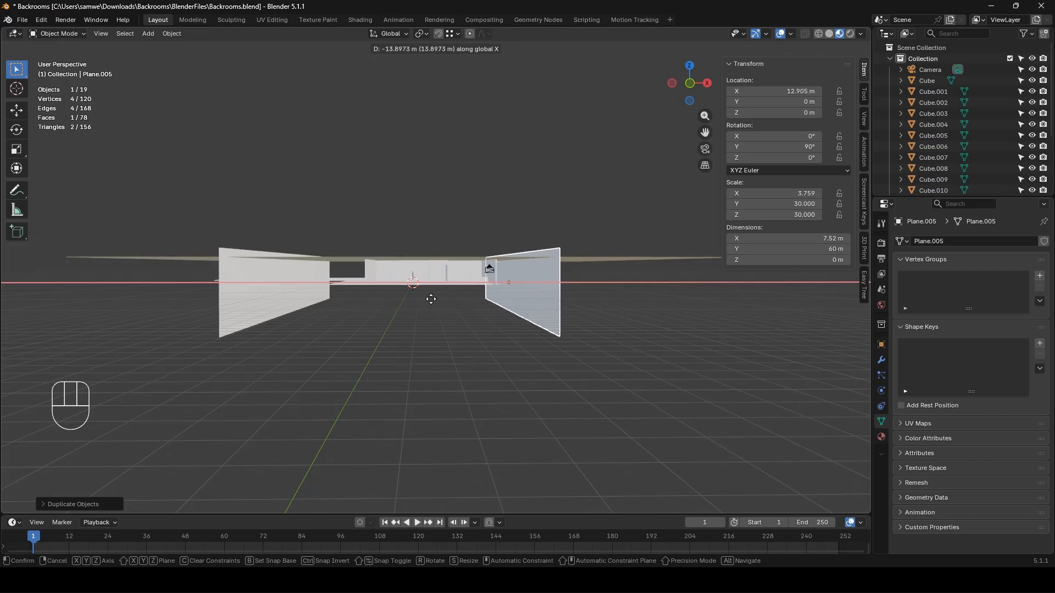
{"action": "left_click", "coordinate": [463, 307]}
{"action": "middle_click_drag", "start_coordinate": [464, 306], "coordinate": [516, 315]}
- Extend the camera-end edge of the main floor section outward along Y, making the section about 25.6 m long
{"action": "left_click", "coordinate": [592, 309]}
{"action": "key", "text": "Tab"}
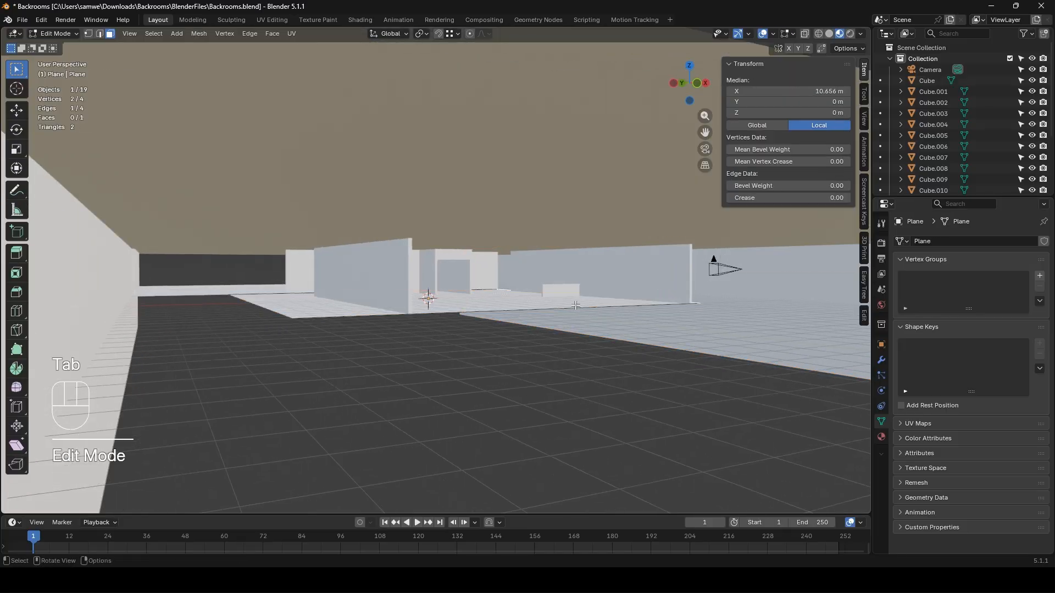
{"action": "left_click", "coordinate": [568, 309]}
{"action": "key", "text": "2"}
{"action": "left_click", "coordinate": [568, 309]}
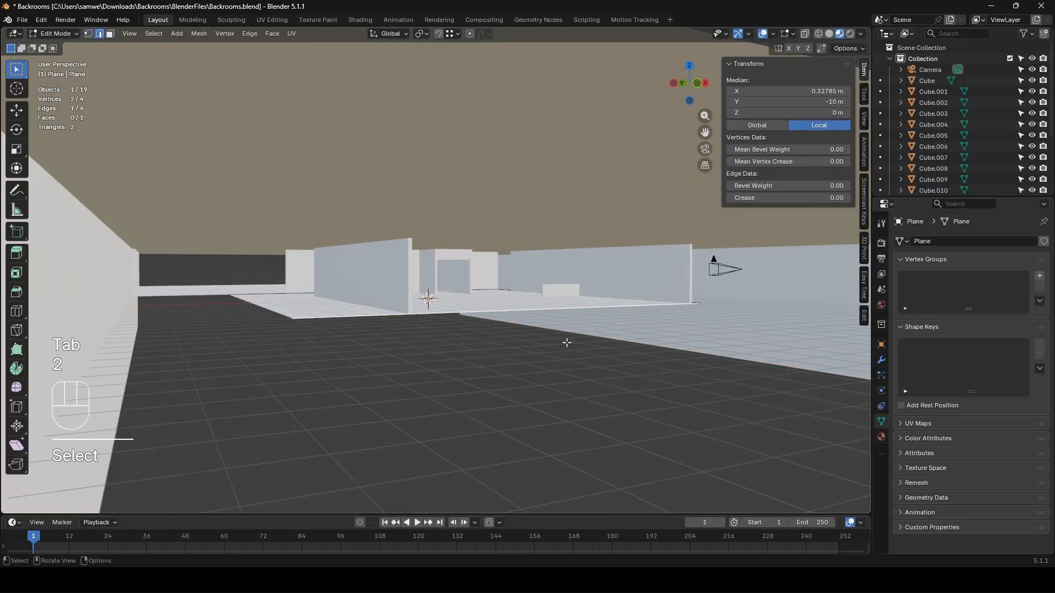
{"action": "key", "text": "g"}
{"action": "key", "text": "y"}
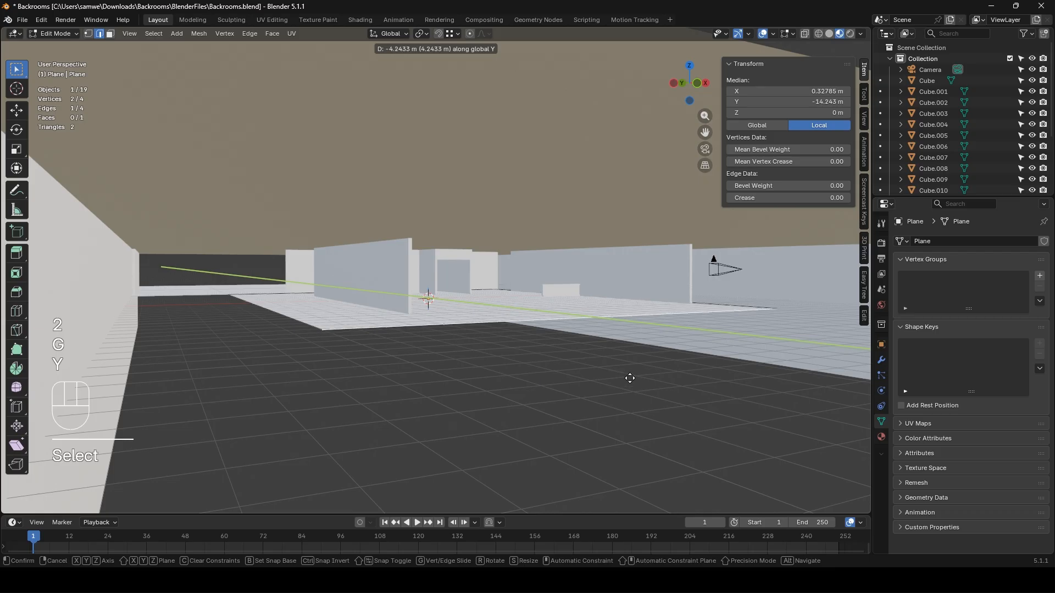
{"action": "left_click", "coordinate": [657, 350]}
{"action": "key", "text": "Tab"}
- Stretch the end face of the long wall beside the camera along Y towards the extended floor edge
{"action": "left_click", "coordinate": [676, 275]}
{"action": "key", "text": "Tab"}
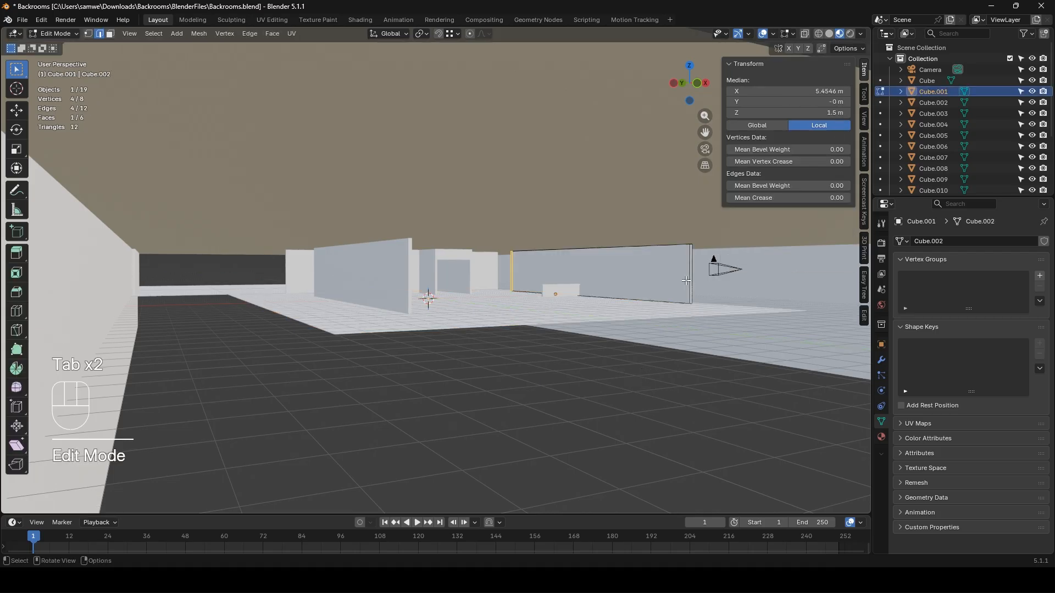
{"action": "key", "text": "3"}
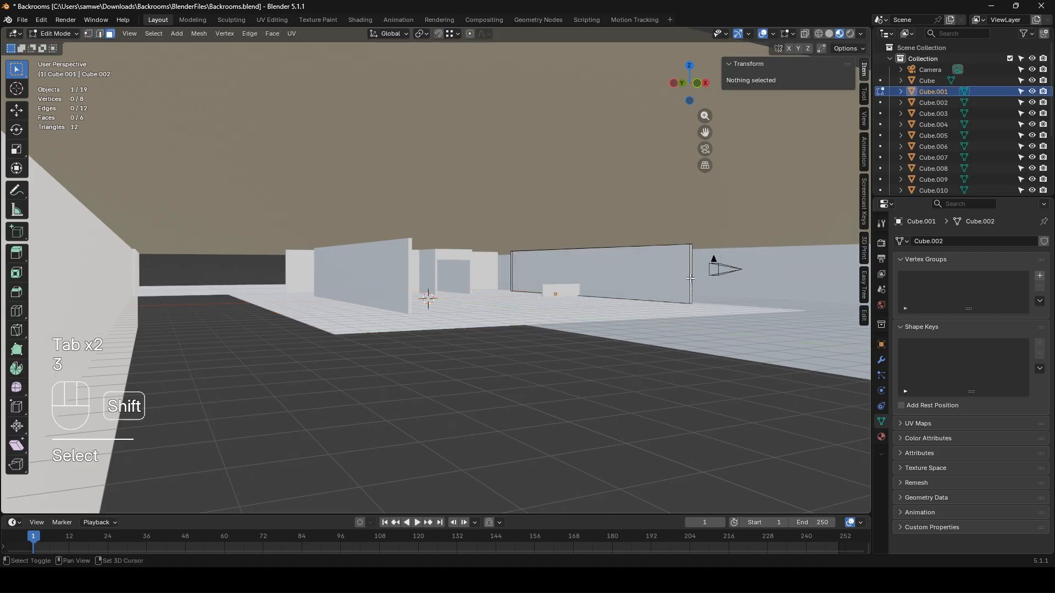
{"action": "left_click", "coordinate": [690, 279]}
{"action": "middle_click_drag", "start_coordinate": [690, 278], "coordinate": [582, 302]}
{"action": "key", "text": "g"}
{"action": "key", "text": "y"}
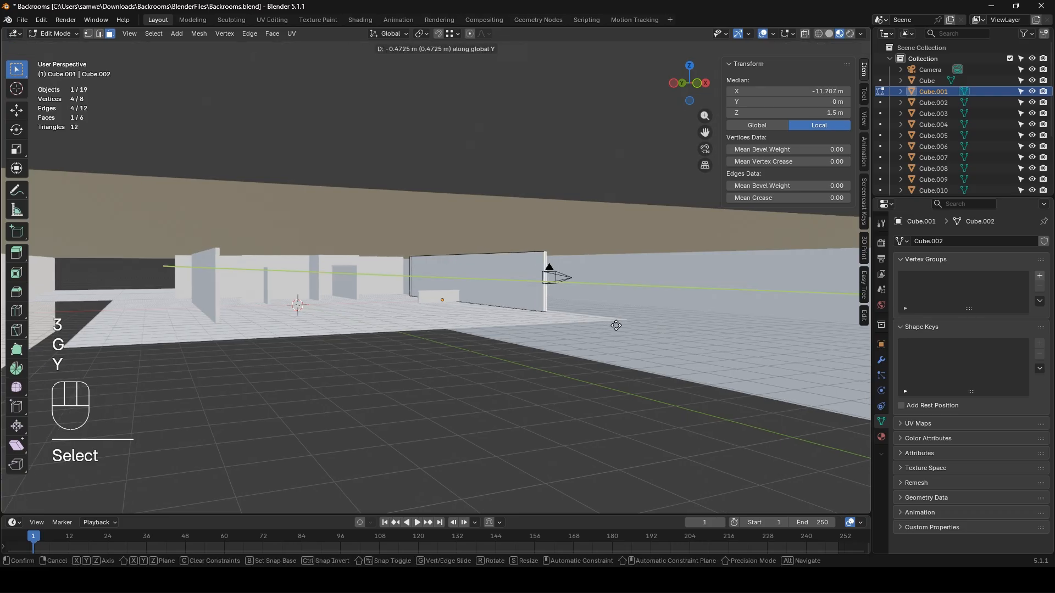
{"action": "left_click", "coordinate": [619, 324]}
{"action": "key", "text": "Tab"}
- Extend the end face of the opposite long wall along Y, snapping it to the extended floor edge
{"action": "left_click", "coordinate": [206, 289]}
{"action": "key", "text": "Tab"}
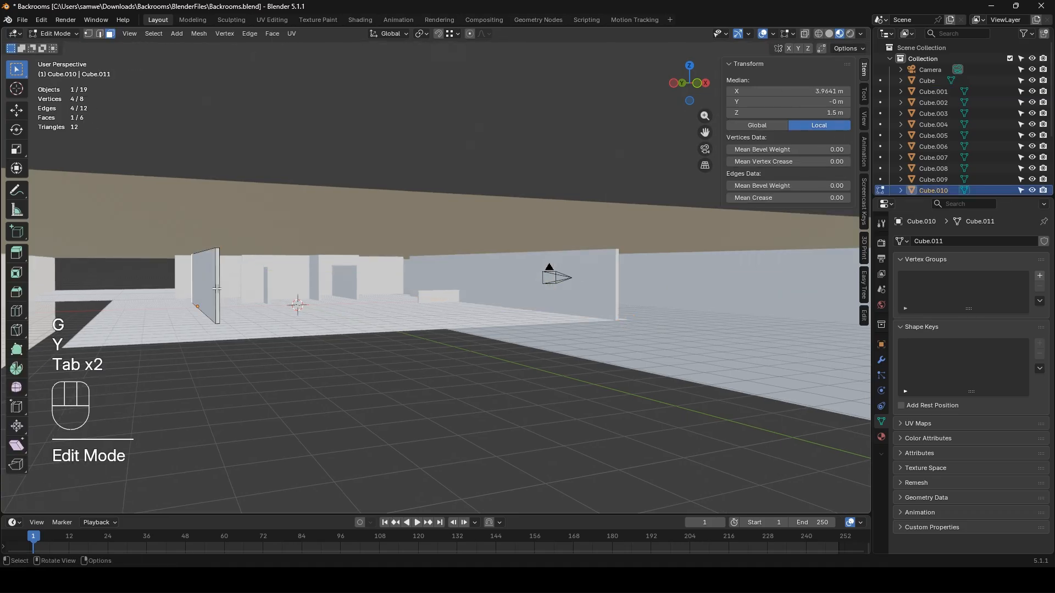
{"action": "key", "text": "g"}
{"action": "key", "text": "y"}
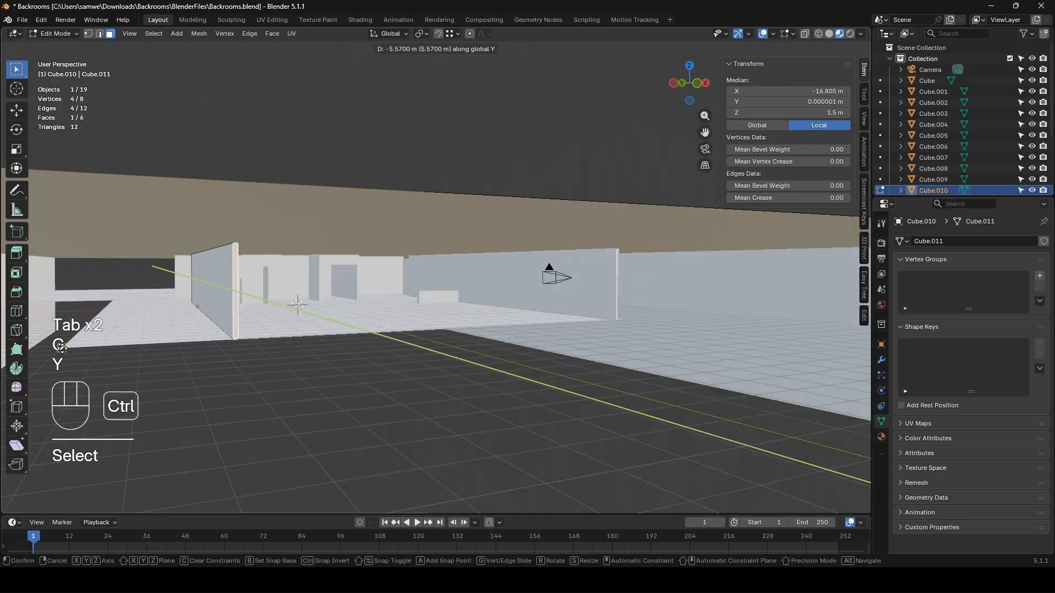
{"action": "left_click", "coordinate": [161, 363], "text": "ctrl"}
{"action": "key", "text": "Tab"}
- Duplicate the upright plane on the camera side and rotate the copy 90° about Z
{"action": "middle_click_drag", "start_coordinate": [479, 359], "coordinate": [590, 362]}
{"action": "left_click", "coordinate": [590, 363]}
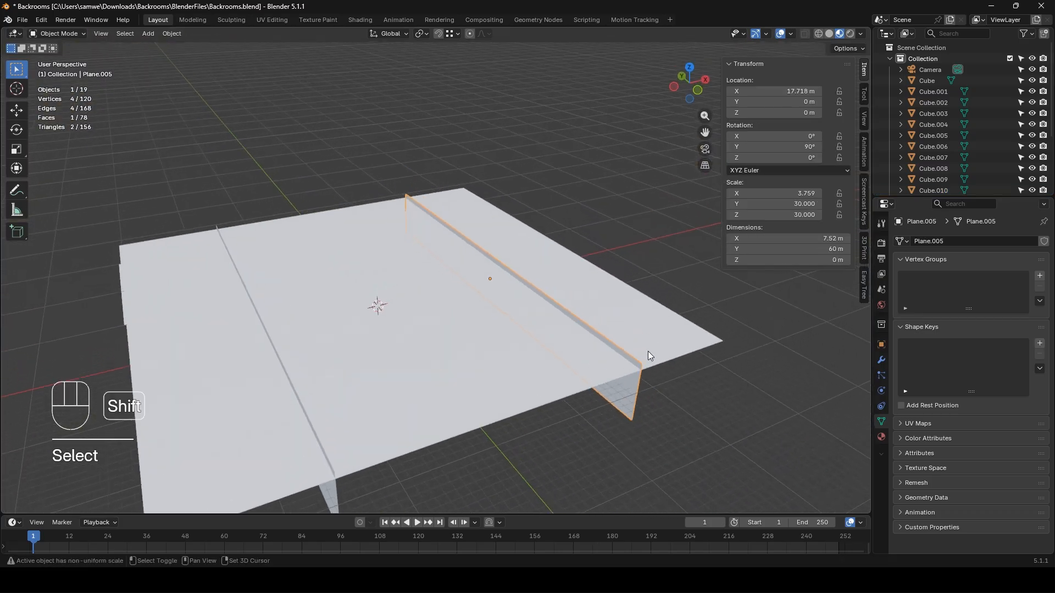
{"action": "key", "text": "shift+d"}
{"action": "key", "text": "r"}
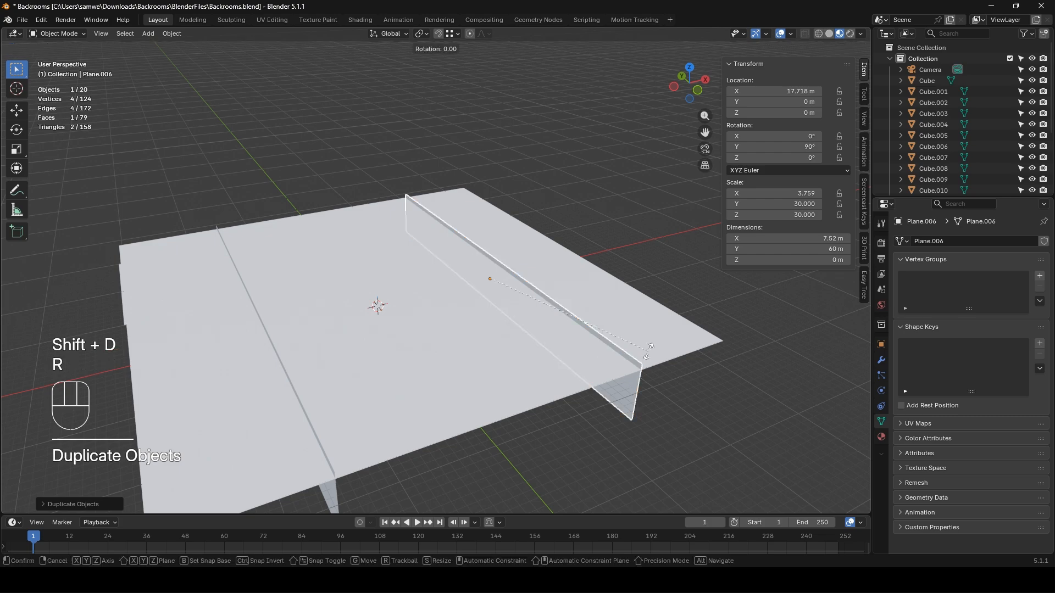
{"action": "key", "text": "z"}
{"action": "key", "text": "KP_9"}
{"action": "key", "text": "KP_0"}
{"action": "key", "text": "Return"}
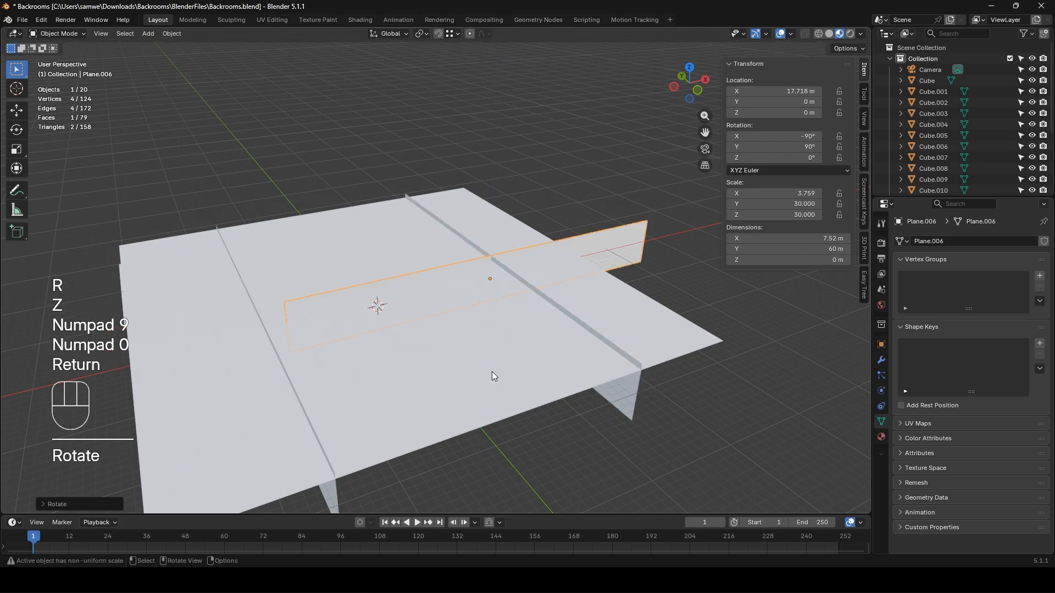
- Move the rotated plane along Y to about -15.19 m and shift it along X to span both upright side planes
{"action": "middle_click_drag", "start_coordinate": [494, 376], "coordinate": [476, 331]}
{"action": "key", "text": "g"}
{"action": "key", "text": "y"}
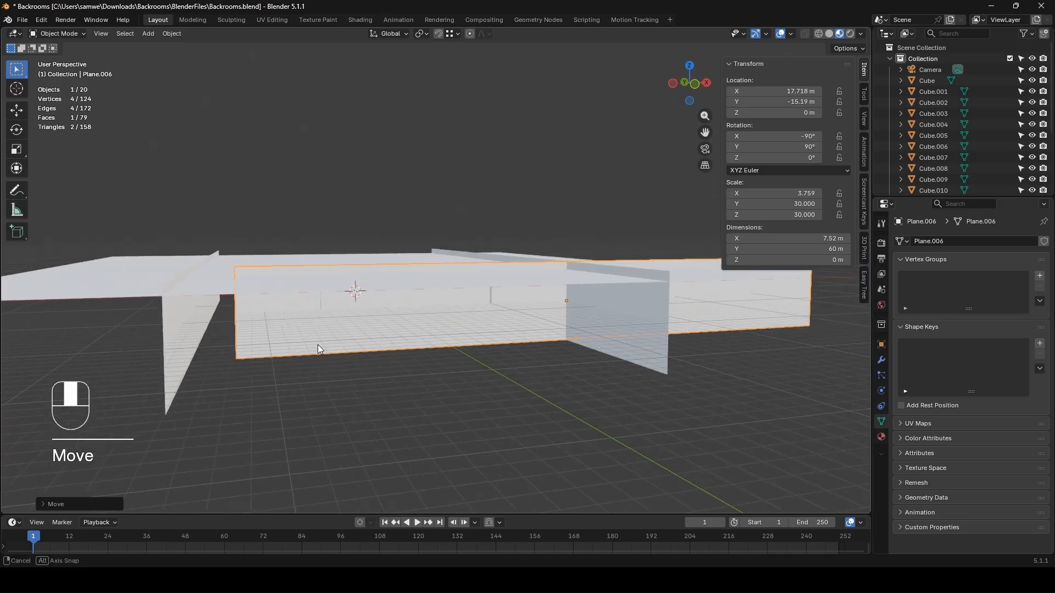
{"action": "left_click", "coordinate": [318, 344]}
{"action": "key", "text": "Tab"}
{"action": "key", "text": "Tab"}
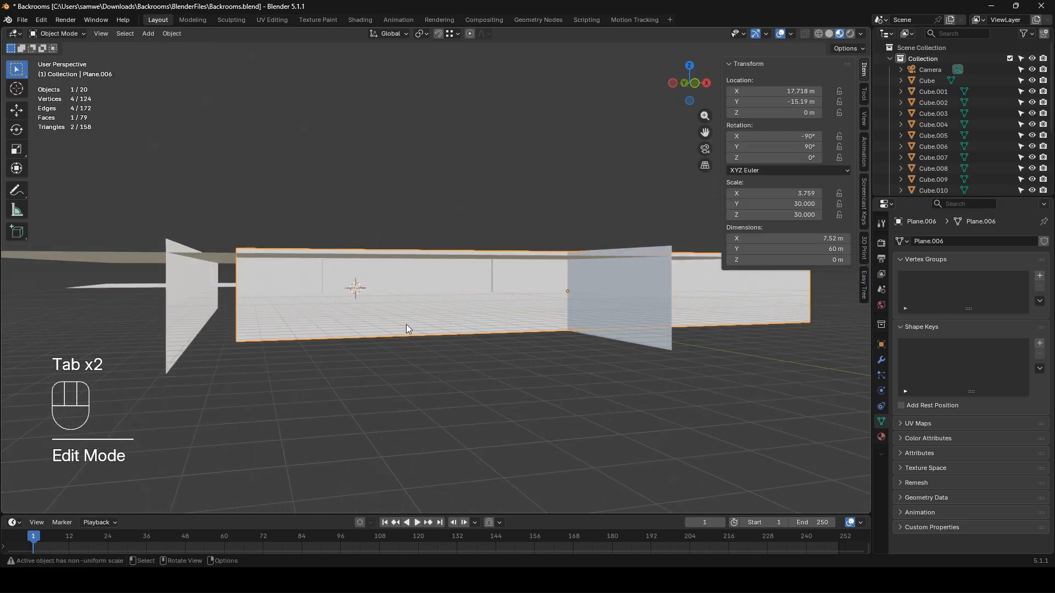
{"action": "key", "text": "g"}
{"action": "key", "text": "x"}
{"action": "left_click", "coordinate": [279, 335]}
- Duplicate the crosswise plane to the opposite end of the room, at about X 8.44 m and Y 22.91 m
{"action": "middle_click_drag", "start_coordinate": [280, 335], "coordinate": [388, 364]}
{"action": "scroll", "coordinate": [422, 370], "scroll_direction": "down", "scroll_amount": 4}
{"action": "key", "text": "shift+d"}
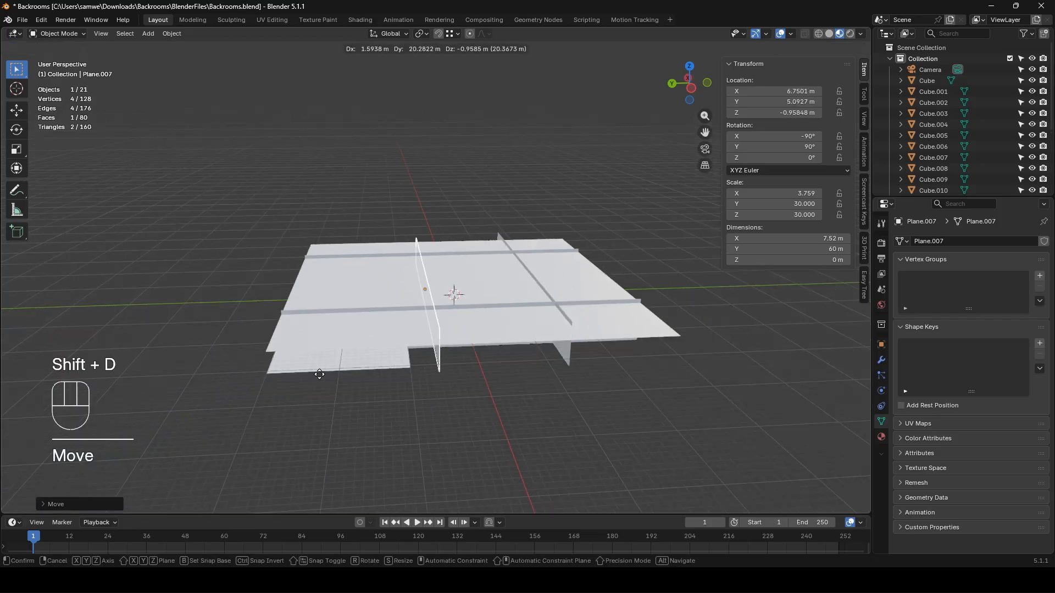
{"action": "left_click", "coordinate": [233, 374]}
{"action": "scroll", "coordinate": [332, 370], "scroll_direction": "up", "scroll_amount": 3}
{"action": "middle_click_drag", "start_coordinate": [332, 371], "coordinate": [340, 350]}
{"action": "key", "text": "KP_0"}
{"action": "scroll", "coordinate": [341, 351], "scroll_direction": "down", "scroll_amount": 8}
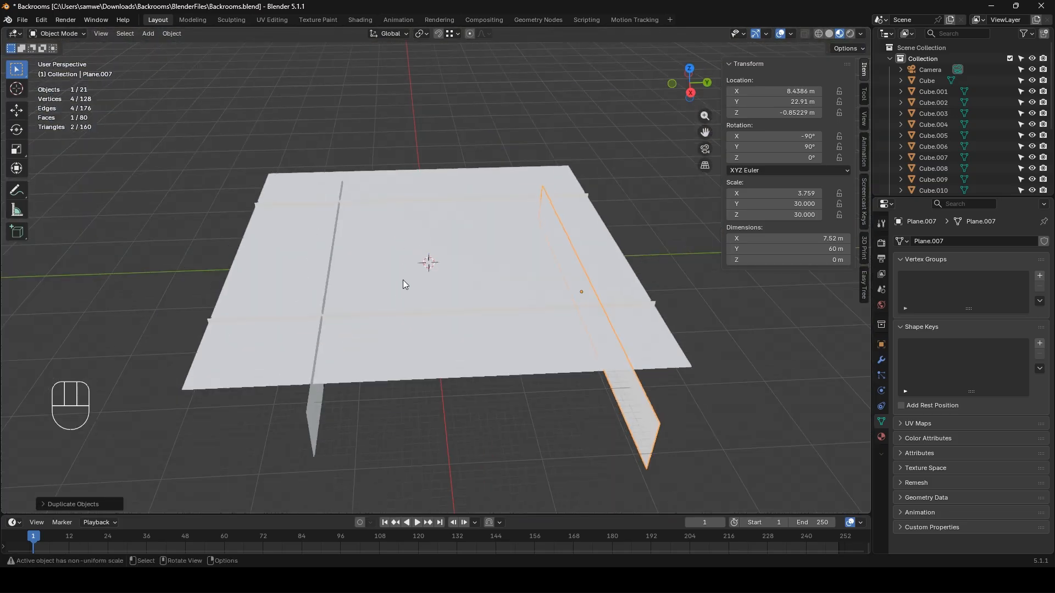
- Hide the ceiling plane to expose the walls and floor below
{"action": "left_click", "coordinate": [437, 242]}
{"action": "key", "text": "Tab"}
{"action": "key", "text": "Tab"}
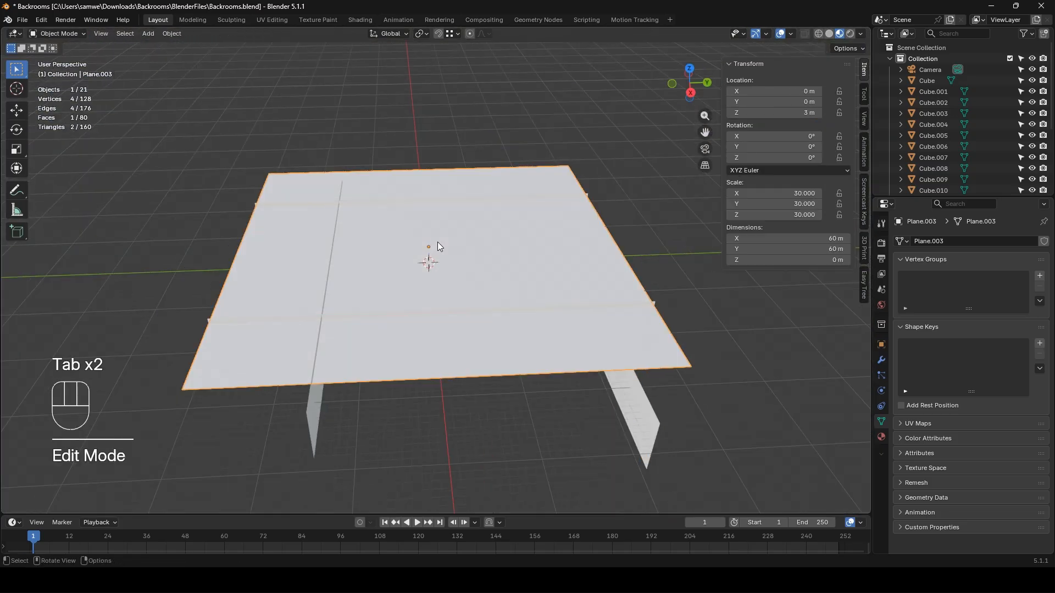
{"action": "key", "text": "h"}
{"action": "scroll", "coordinate": [533, 293], "scroll_direction": "up", "scroll_amount": 5}
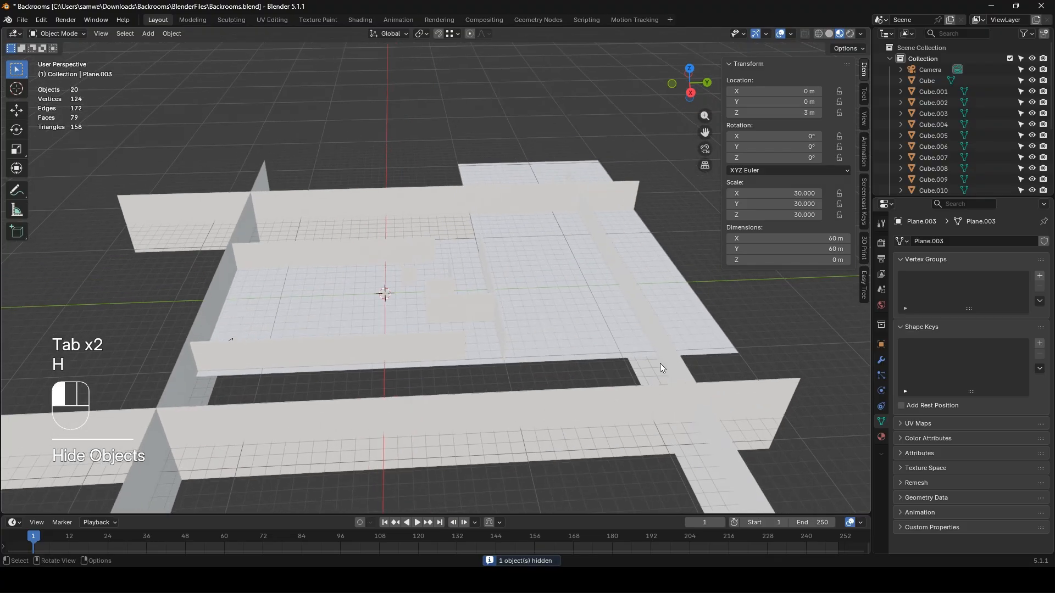
- Move the duplicated crosswise plane along Y to about 10.24 m, close to the room's inner walls
{"action": "left_click", "coordinate": [660, 364]}
{"action": "mouse_move", "coordinate": [498, 319]}
{"action": "middle_mouse_down"}
{"action": "mouse_move", "coordinate": [510, 350]}
{"action": "mouse_move", "coordinate": [500, 327]}
{"action": "middle_mouse_up"}
{"action": "key", "text": "g"}
{"action": "key", "text": "y"}
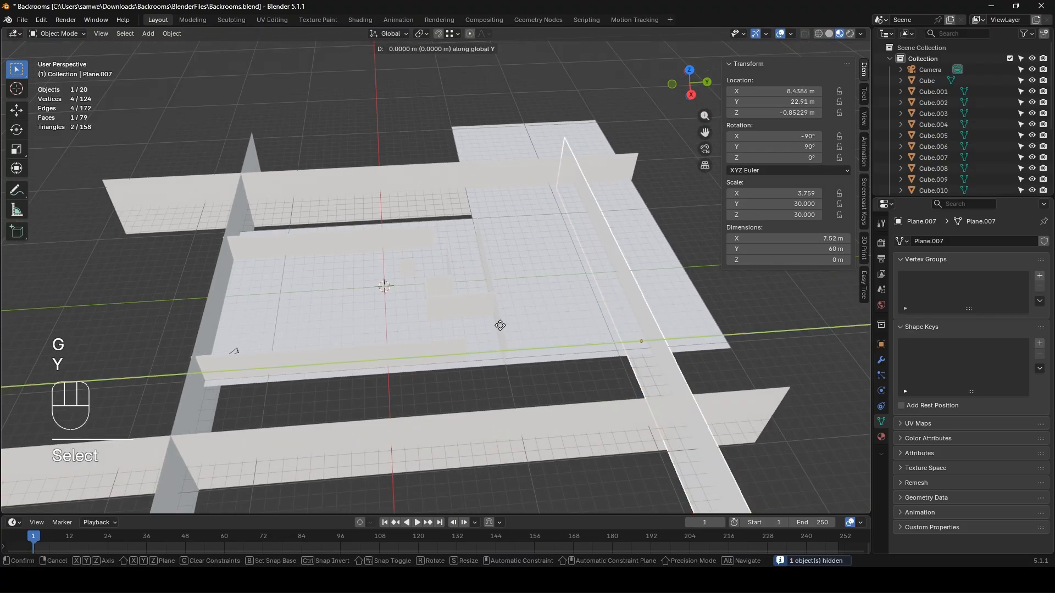
{"action": "left_click", "coordinate": [361, 335]}
{"action": "scroll", "coordinate": [449, 324], "scroll_direction": "up", "scroll_amount": 5}
{"action": "middle_click_drag", "start_coordinate": [589, 367], "coordinate": [397, 244], "text": "shift"}
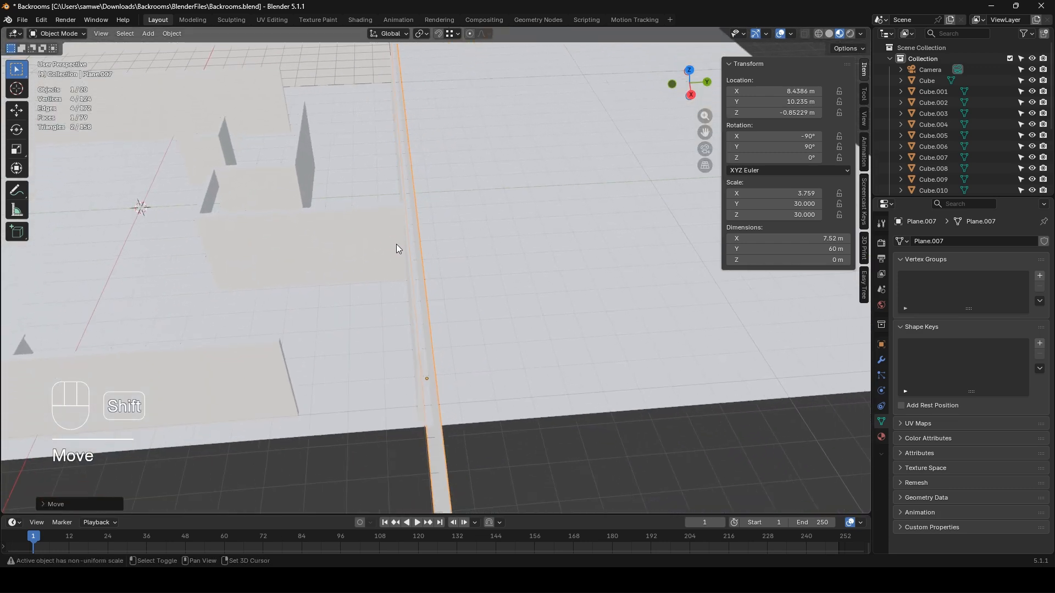
- Switch the viewport to Solid shading and adjust the crosswise plane along Y to about 9.97 m
{"action": "key", "text": "g"}
{"action": "key", "text": "y"}
{"action": "right_click", "coordinate": [451, 335]}
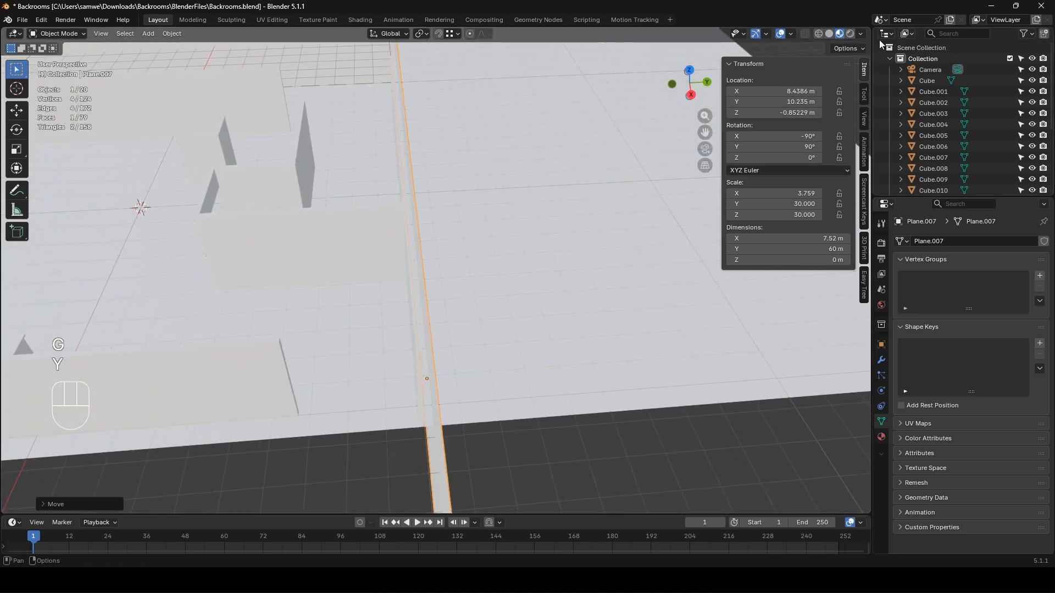
{"action": "left_click", "coordinate": [830, 33]}
{"action": "key", "text": "g"}
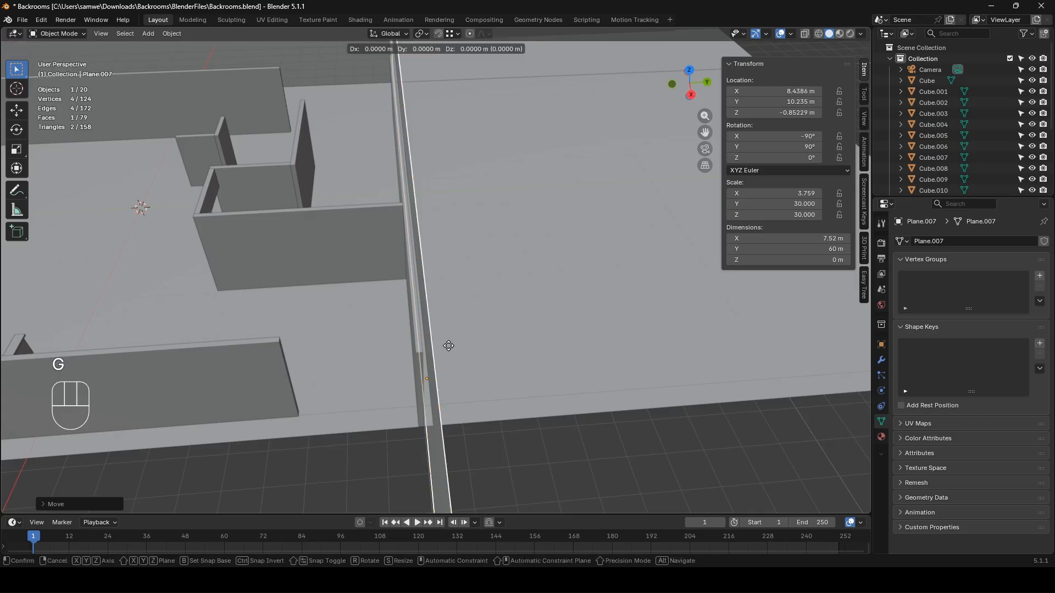
{"action": "key", "text": "y"}
{"action": "left_click", "coordinate": [439, 346]}
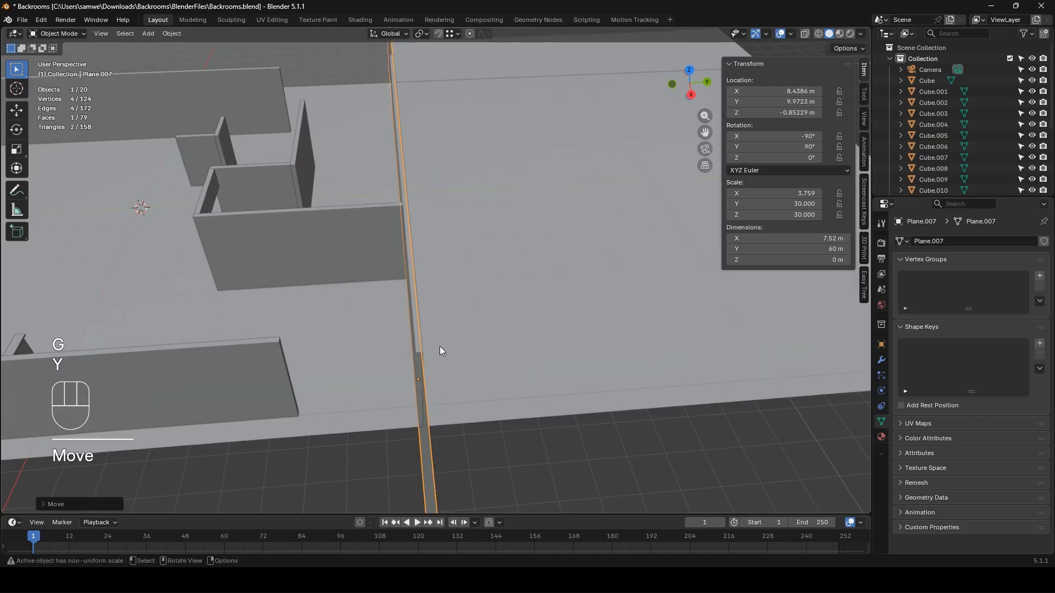
- Move the main floor section along X to about -7.22 m so it reaches the far upright side plane
{"action": "scroll", "coordinate": [414, 287], "scroll_direction": "down", "scroll_amount": 8}
{"action": "middle_click_drag", "start_coordinate": [414, 287], "coordinate": [480, 336]}
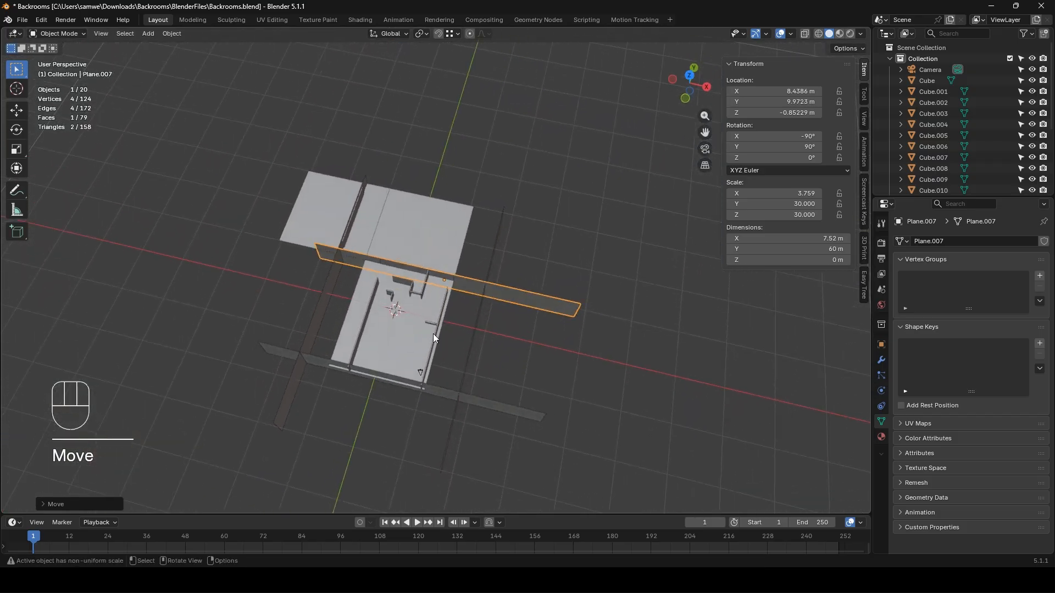
{"action": "left_click", "coordinate": [391, 338]}
{"action": "scroll", "coordinate": [459, 351], "scroll_direction": "up", "scroll_amount": 5}
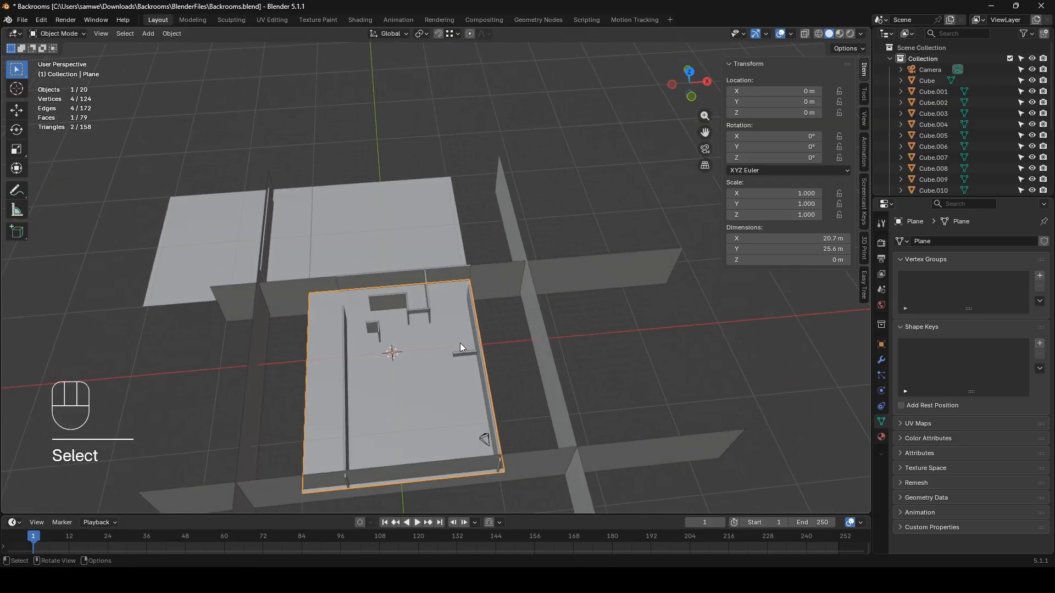
{"action": "key", "text": "g"}
{"action": "key", "text": "y"}
{"action": "key", "text": "x"}
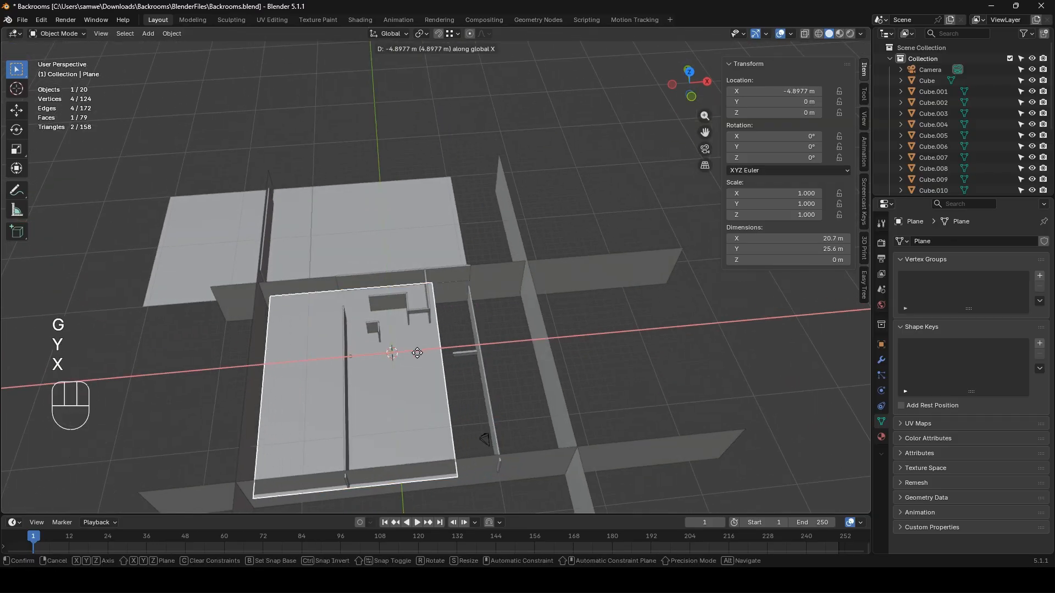
{"action": "key", "text": "ctrl"}
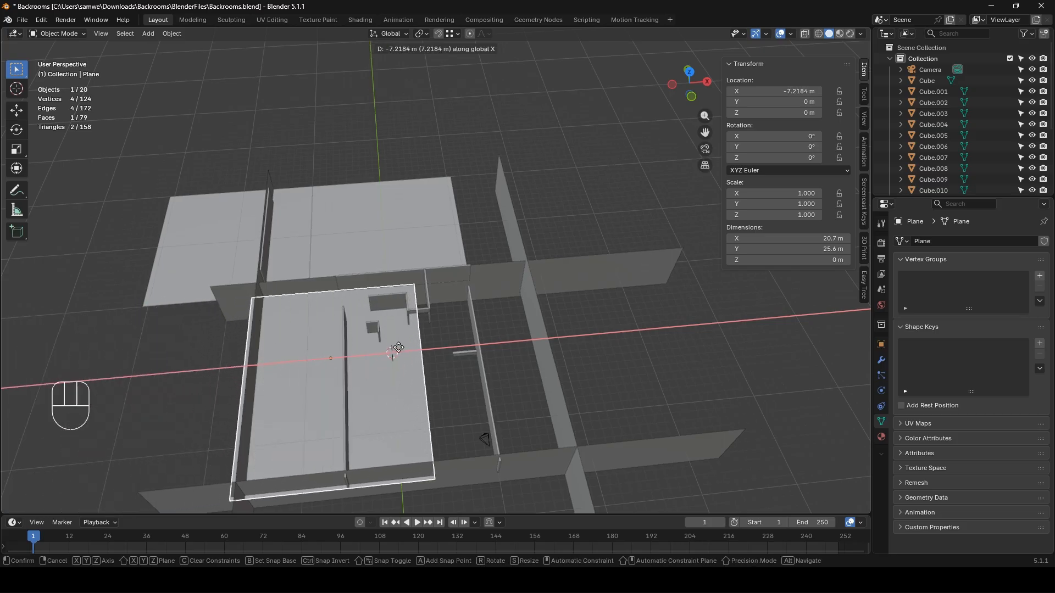
{"action": "left_click", "coordinate": [397, 348]}
- Move the outermost back floor section along X, snapping it in line with the main floor section
{"action": "left_click", "coordinate": [262, 289]}
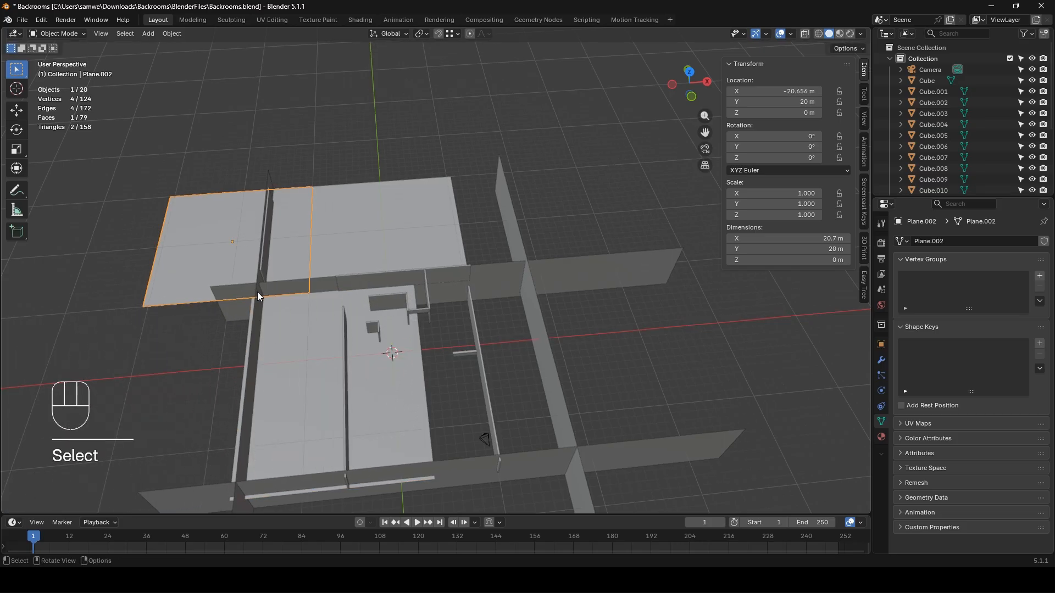
{"action": "key", "text": "g"}
{"action": "key", "text": "x"}
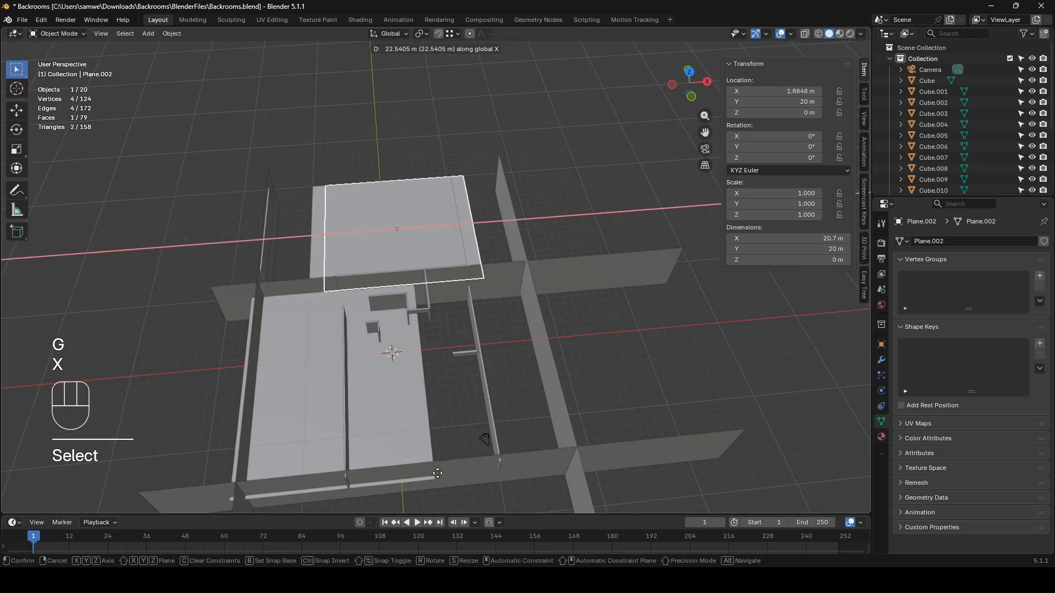
{"action": "key", "text": "ctrl"}
{"action": "left_click", "coordinate": [430, 246]}
- Move the other back floor section along X to about 13.44 m, flush beside its neighbouring section
{"action": "left_click", "coordinate": [429, 230]}
{"action": "key", "text": "g"}
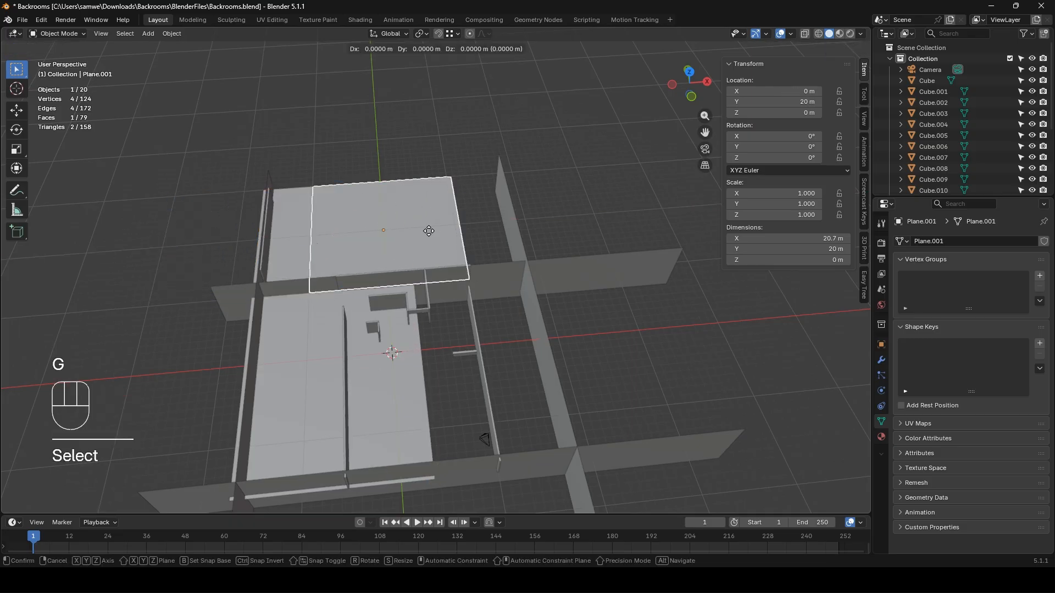
{"action": "key", "text": "x"}
{"action": "left_click", "coordinate": [373, 203]}
{"action": "key", "text": "g"}
{"action": "key", "text": "x"}
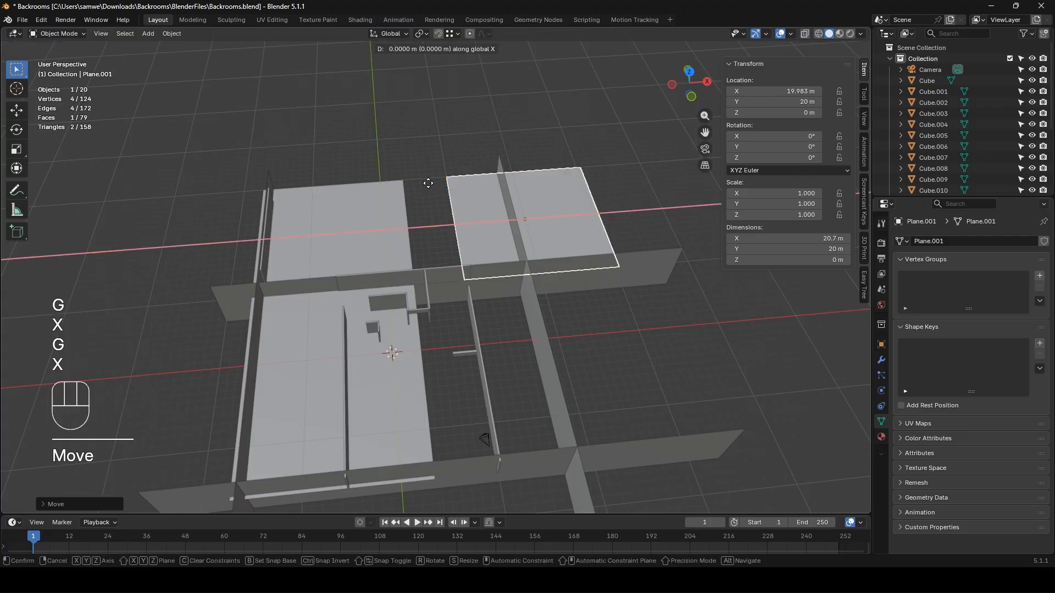
{"action": "left_click", "coordinate": [438, 219]}
- Duplicate that floor section along Y to about -5.57 m, snapped beside the main floor section under the camera
{"action": "key", "text": "shift+d"}
{"action": "key", "text": "y"}
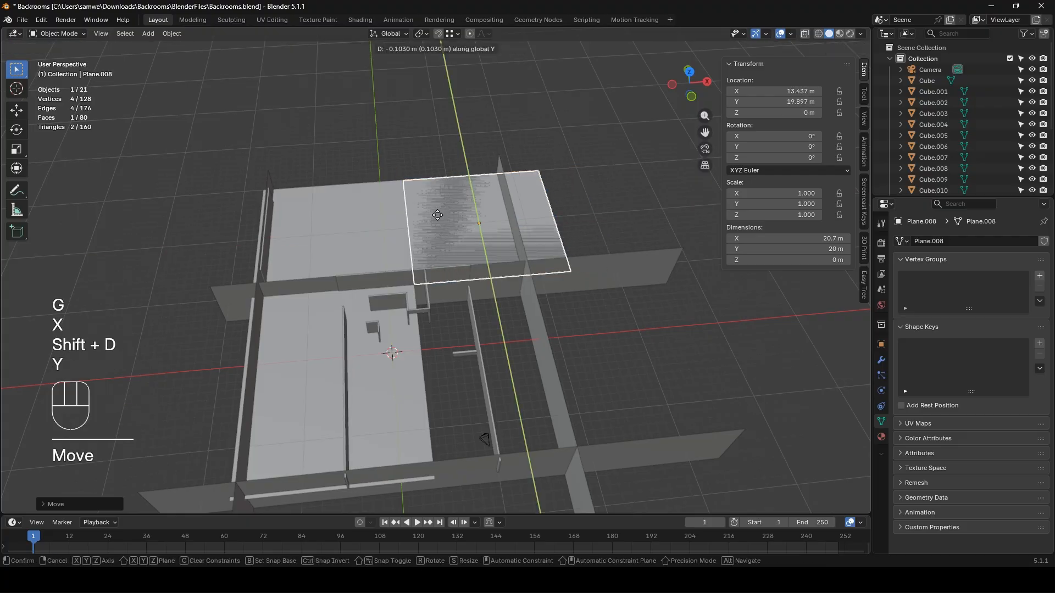
{"action": "key", "text": "ctrl"}
{"action": "left_click", "coordinate": [434, 482]}
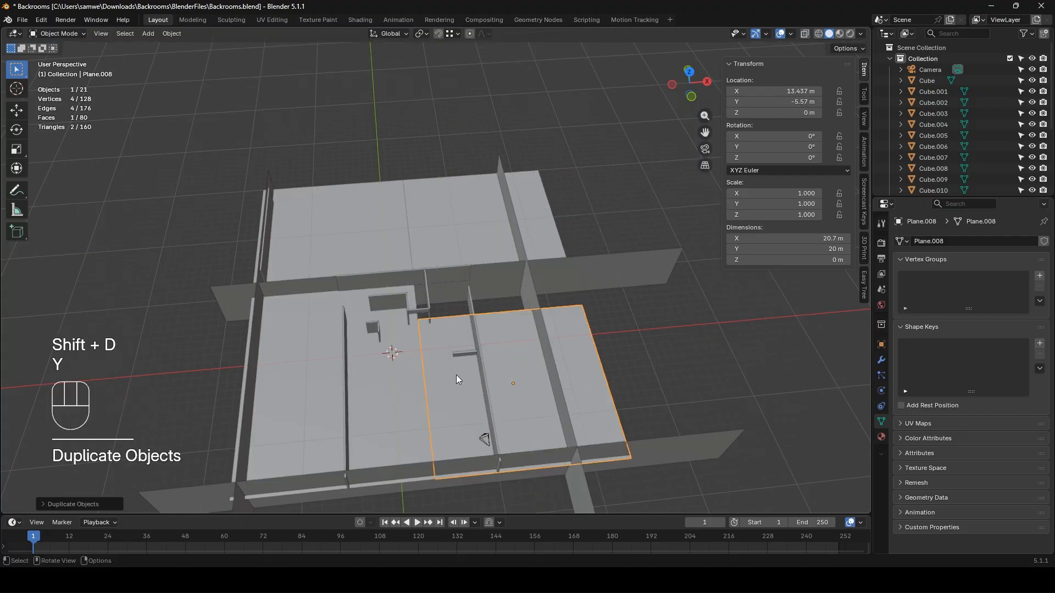
{"action": "middle_click_drag", "start_coordinate": [456, 375], "coordinate": [413, 404]}
{"action": "left_click", "coordinate": [342, 345]}
{"action": "scroll", "coordinate": [354, 351], "scroll_direction": "up", "scroll_amount": 2}
{"action": "middle_click_drag", "start_coordinate": [354, 351], "coordinate": [319, 320]}
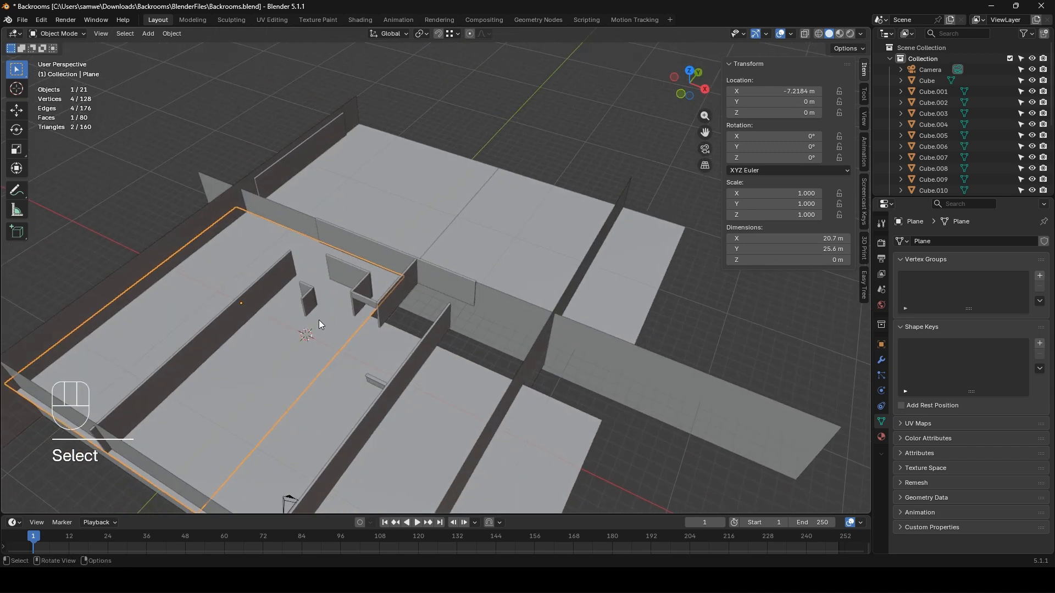
{"action": "left_click", "coordinate": [367, 178]}
{"action": "scroll", "coordinate": [367, 178], "scroll_direction": "down", "scroll_amount": 1}
{"action": "left_click", "coordinate": [292, 364]}
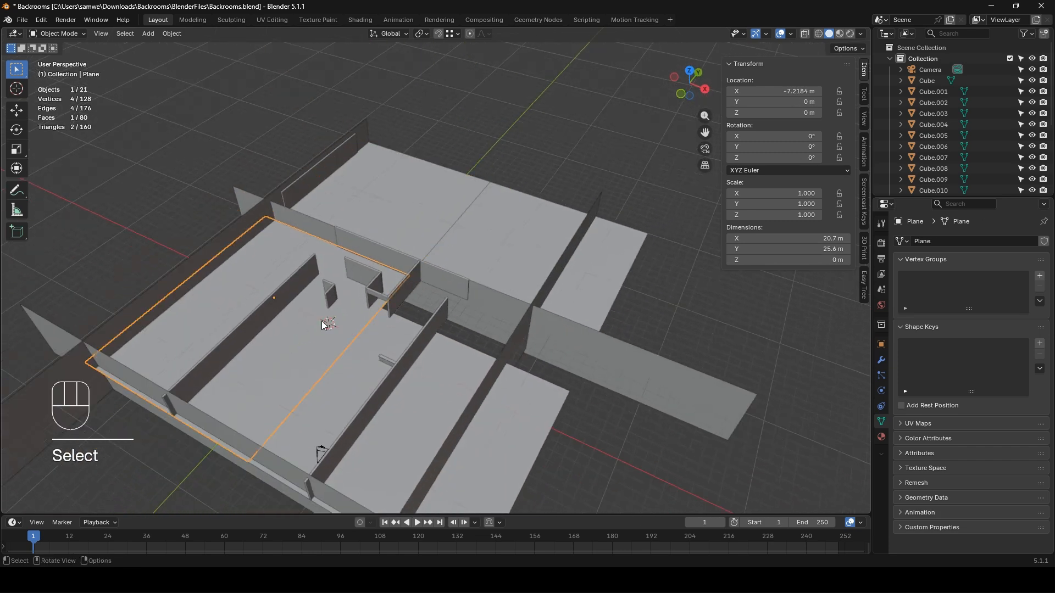
- Extend the duplicated floor section along Y to 25.6 m by moving its far edge to meet the back floor section
{"action": "left_click", "coordinate": [453, 365]}
{"action": "key", "text": "Tab"}
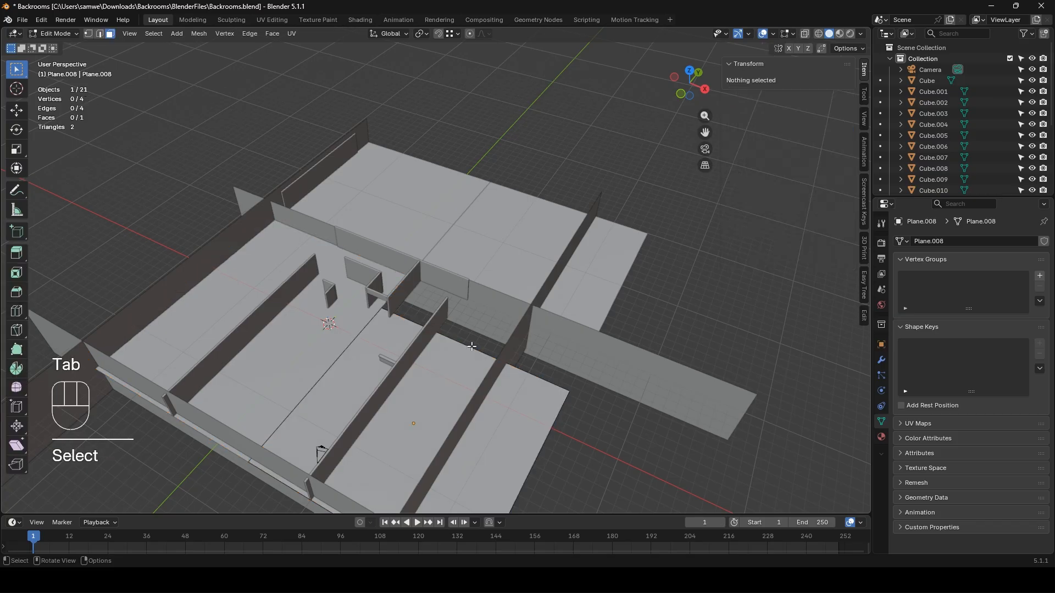
{"action": "key", "text": "2"}
{"action": "left_click", "coordinate": [472, 349]}
{"action": "middle_click_drag", "start_coordinate": [421, 279], "coordinate": [399, 278]}
{"action": "key", "text": "g"}
{"action": "key", "text": "y"}
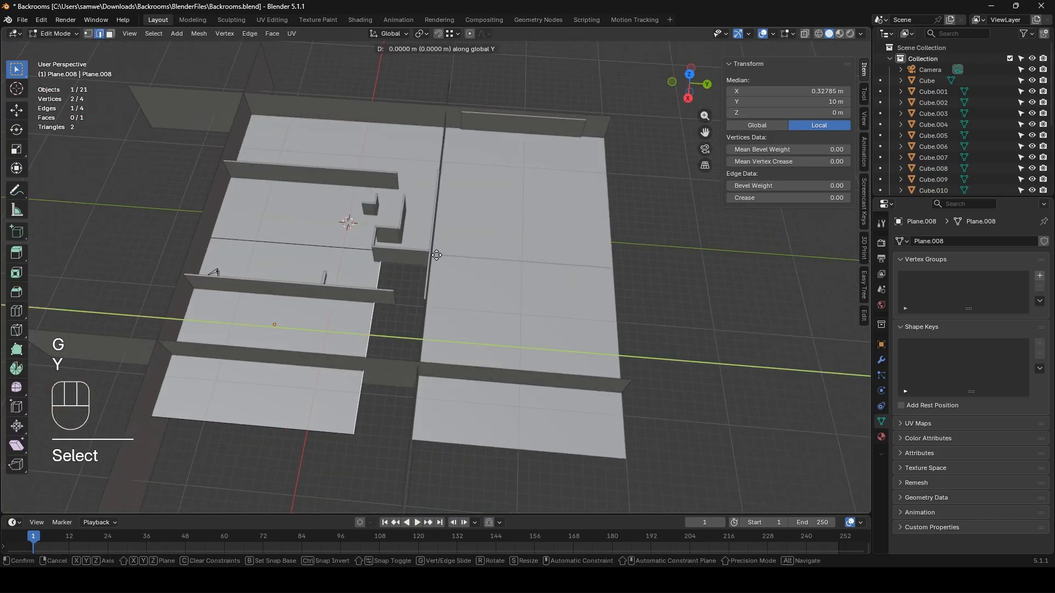
{"action": "left_click", "coordinate": [429, 302]}
{"action": "key", "text": "Tab"}
{"action": "middle_click_drag", "start_coordinate": [430, 302], "coordinate": [444, 303]}
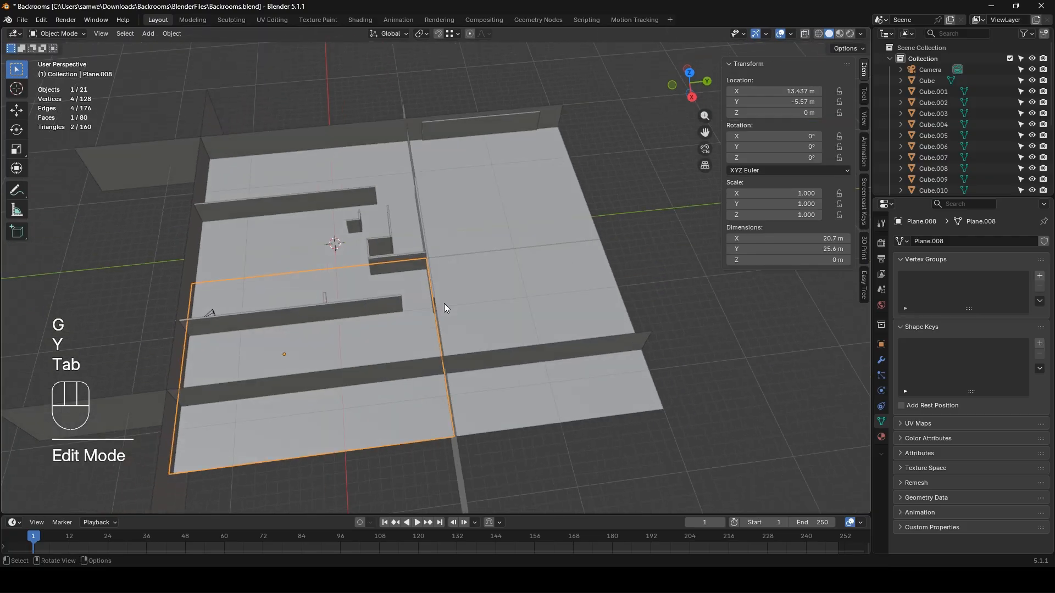
- Look through the camera in rendered shading and unhide the ceiling plane, Plane.003
{"action": "key", "text": "KP_0"}
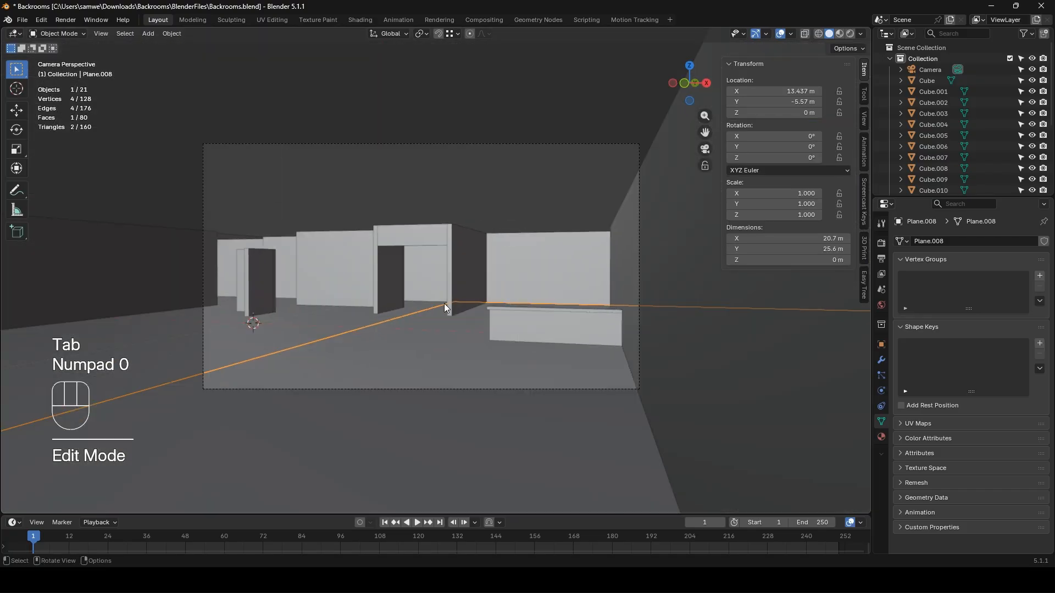
{"action": "left_click", "coordinate": [840, 34]}
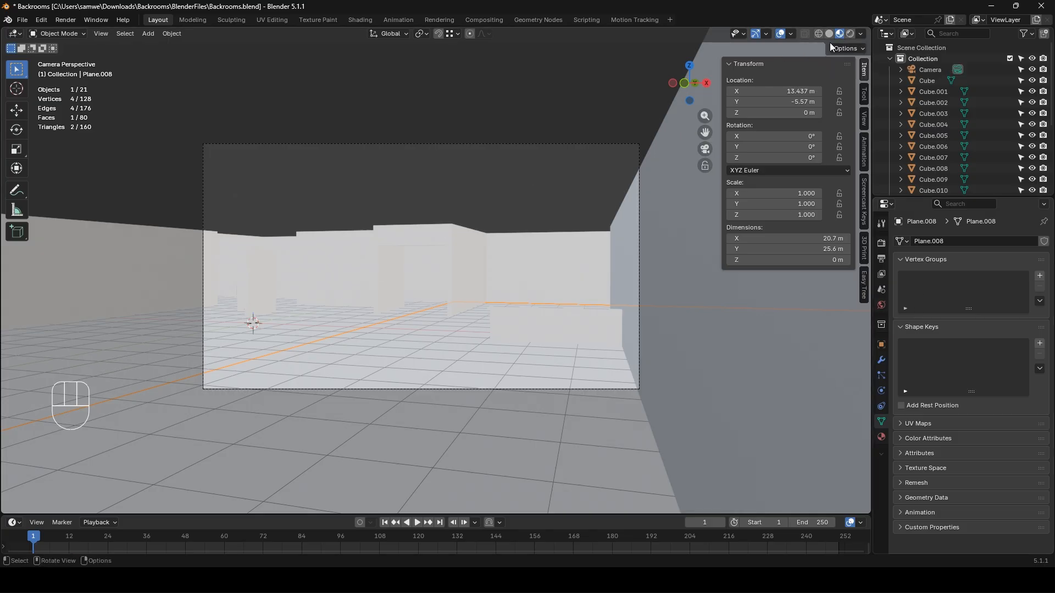
{"action": "left_click", "coordinate": [850, 33]}
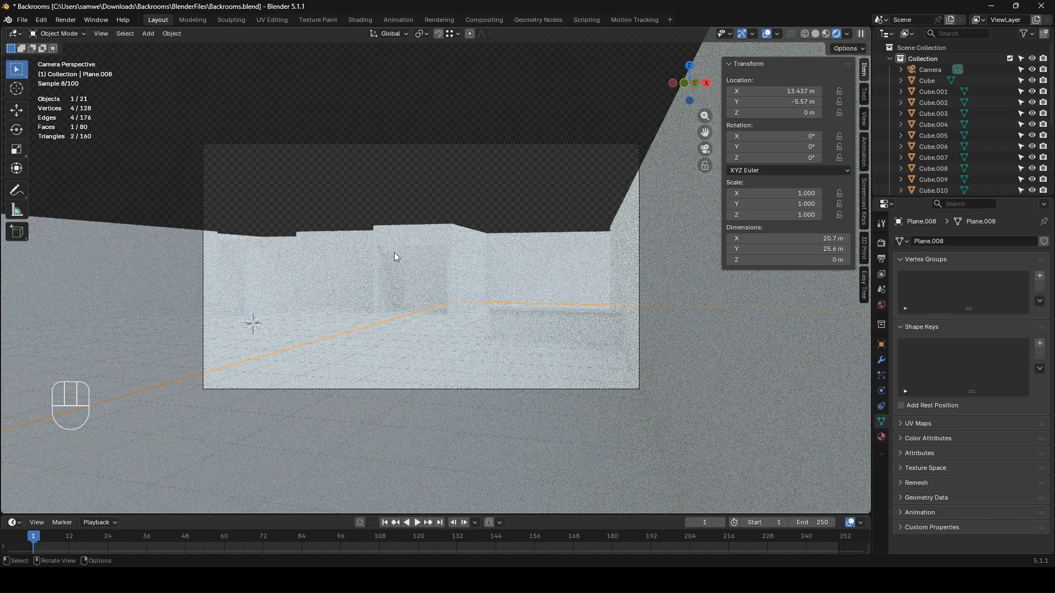
{"action": "scroll", "coordinate": [928, 131], "scroll_direction": "down", "scroll_amount": 5}
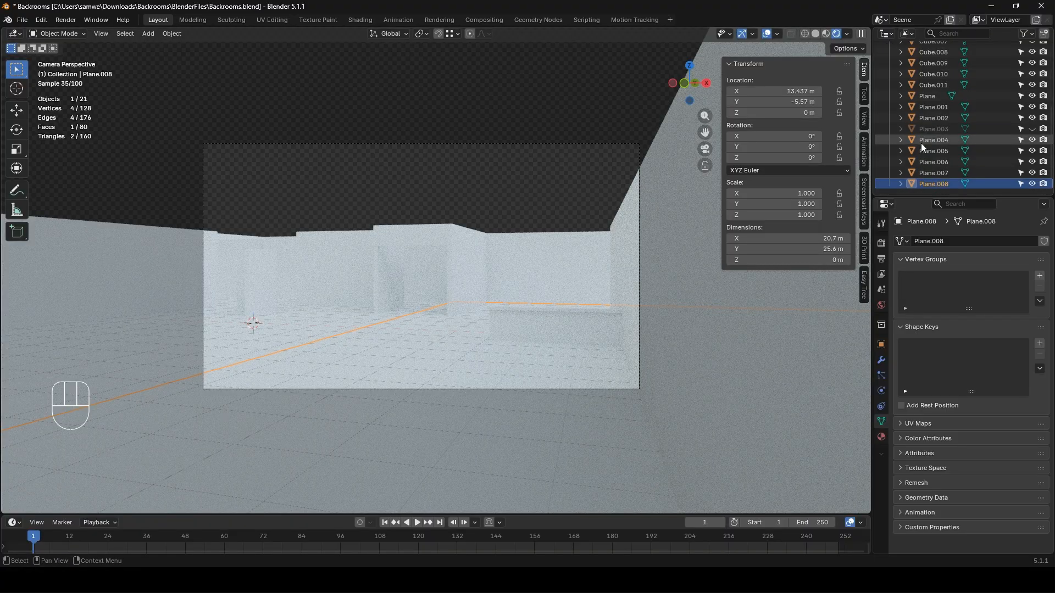
{"action": "left_click", "coordinate": [1032, 129]}
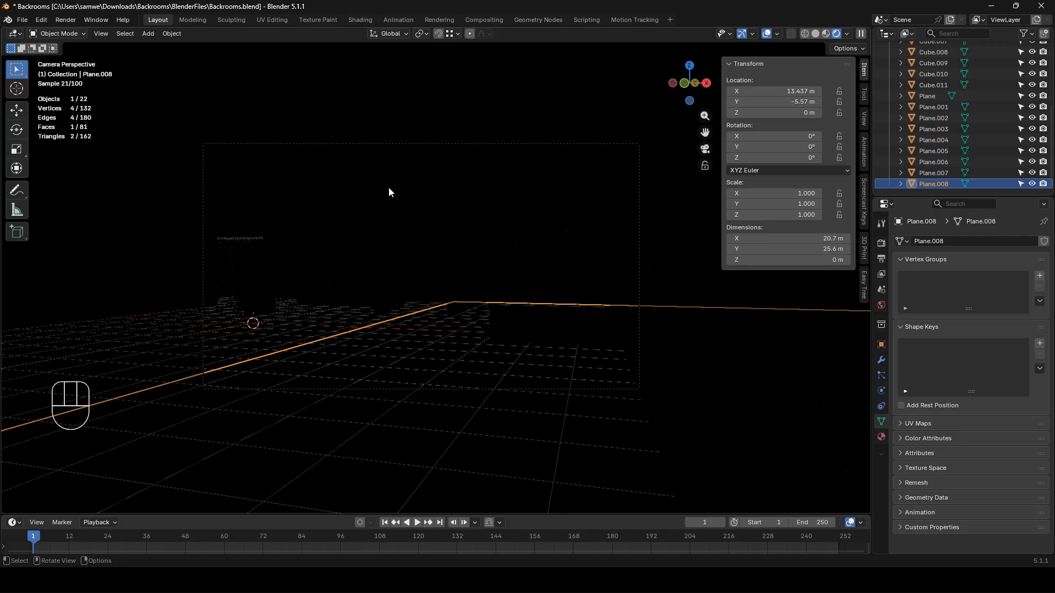
- Return the viewport to Material Preview shading and select the ceiling plane
{"action": "left_click", "coordinate": [826, 34]}
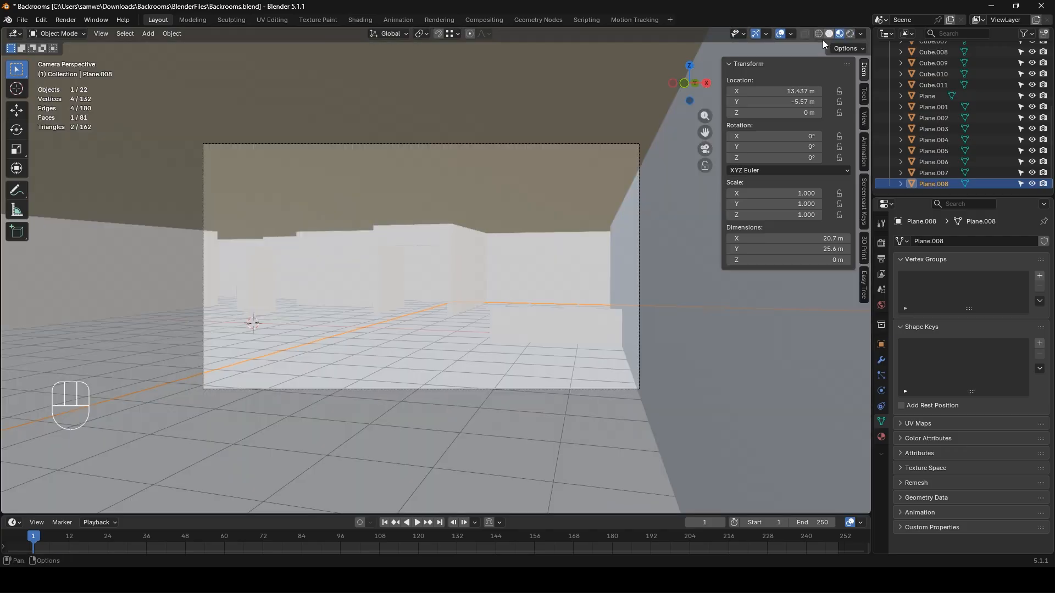
{"action": "left_click", "coordinate": [464, 145]}
{"action": "left_click", "coordinate": [403, 170]}
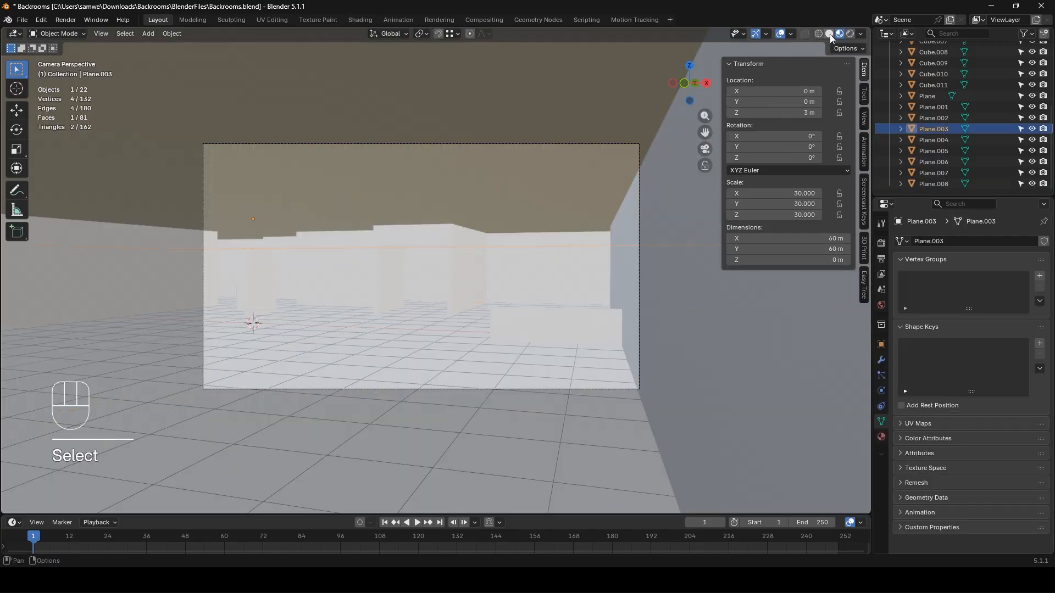
- Split the viewport side by side with the new area as a Shader Editor, and save the file
{"action": "left_click_drag", "start_coordinate": [866, 32], "coordinate": [434, 162]}
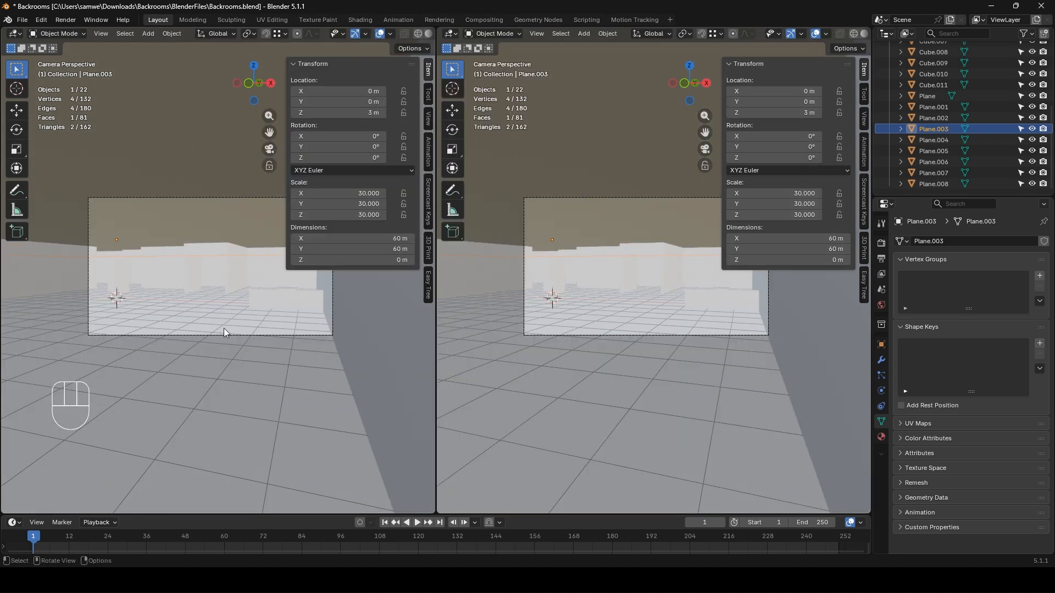
{"action": "key", "text": "ctrl"}
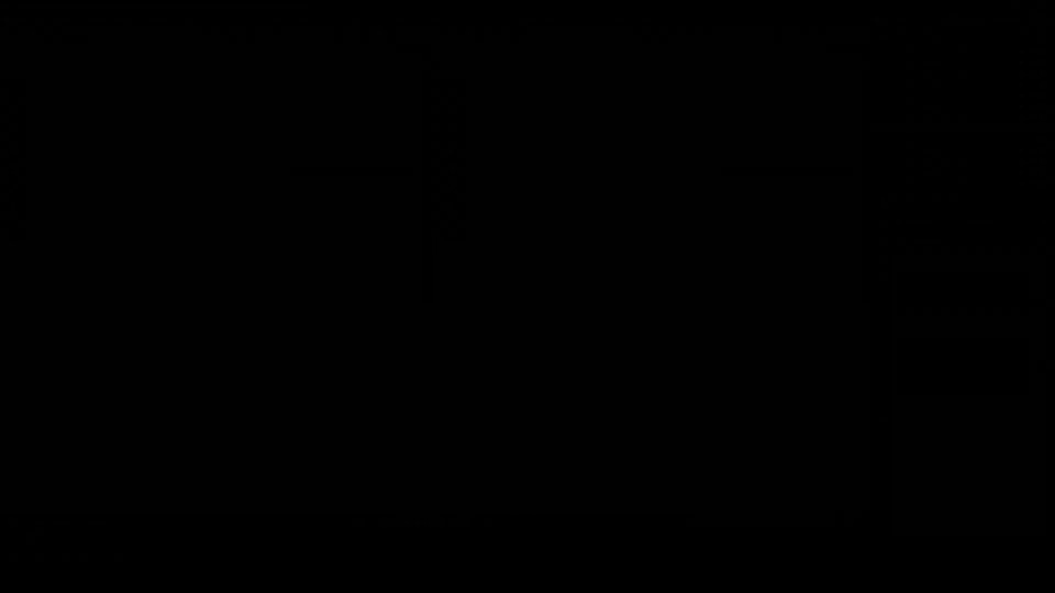
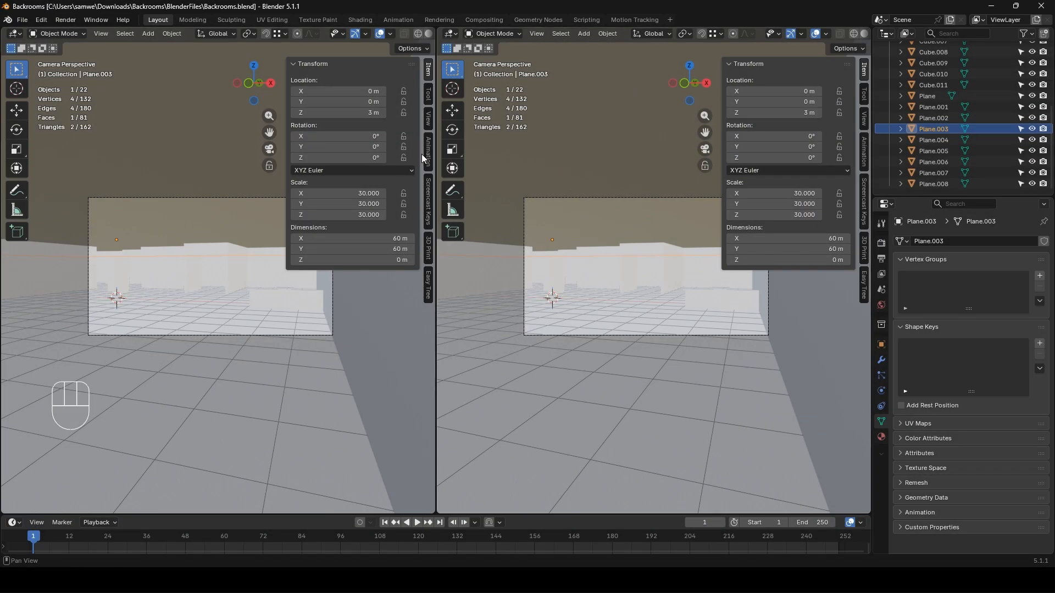
{"action": "left_click", "coordinate": [451, 33]}
{"action": "left_click", "coordinate": [482, 123]}
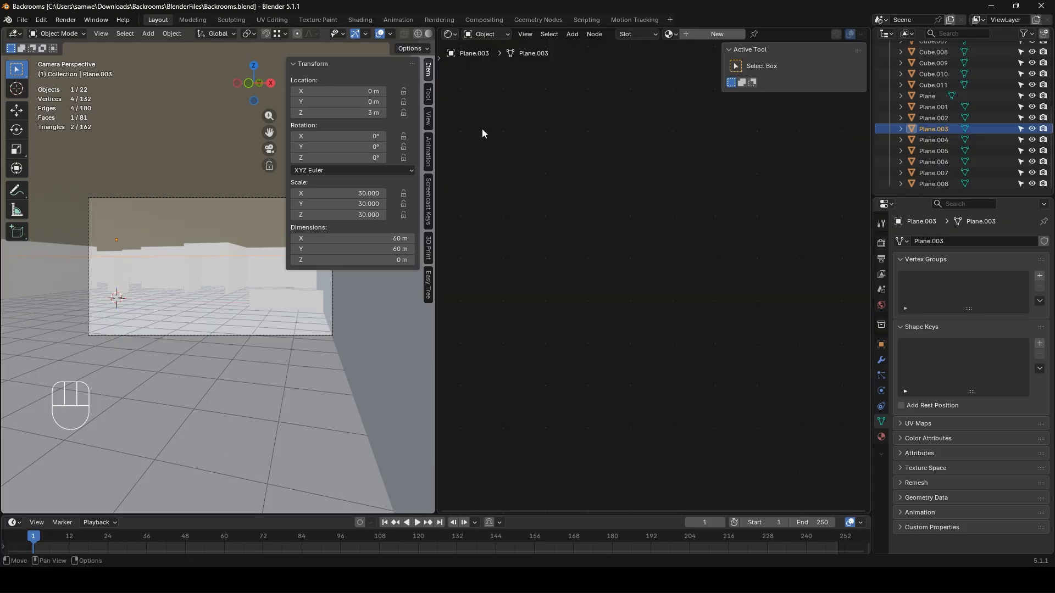
- Apply the scale of the ceiling plane and of all other objects in the scene
{"action": "left_click", "coordinate": [201, 152]}
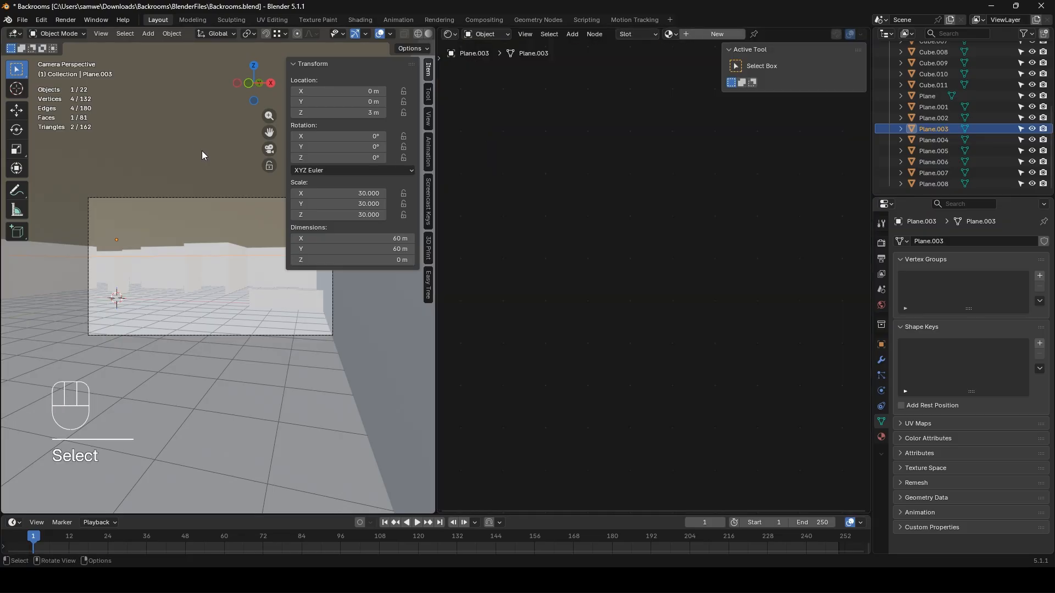
{"action": "key", "text": "ctrl+a"}
{"action": "left_click", "coordinate": [277, 279]}
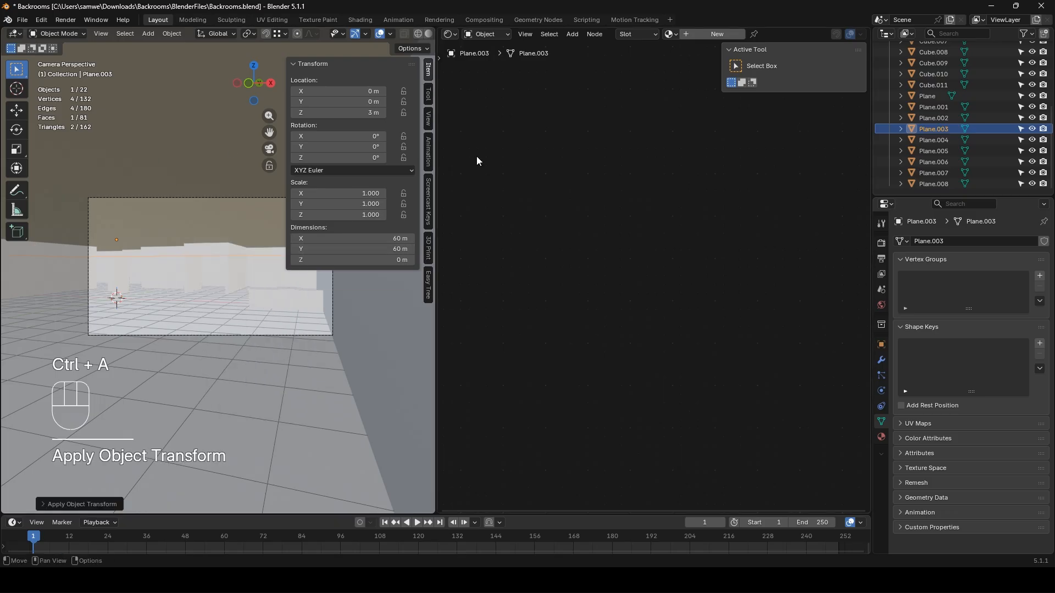
{"action": "key", "text": "a"}
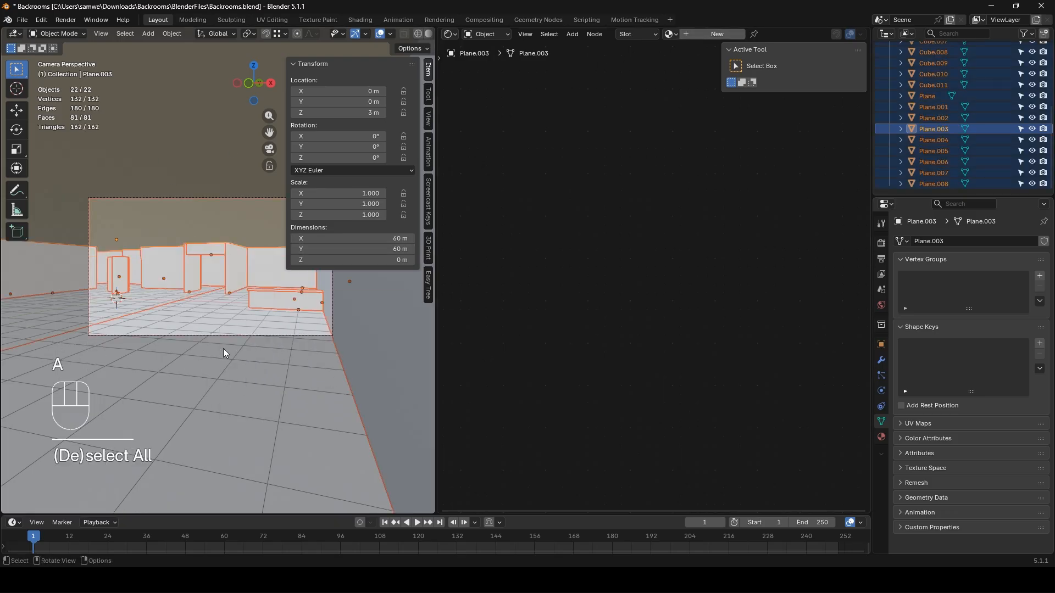
{"action": "key", "text": "ctrl+a"}
{"action": "left_click", "coordinate": [223, 348]}
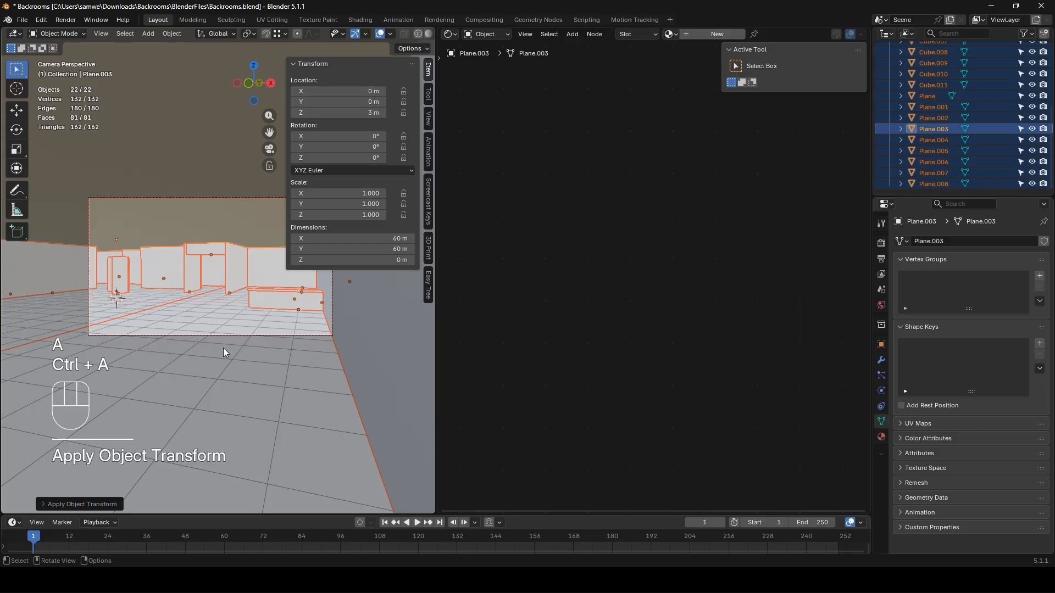
- Create a new material on the ceiling plane and name it CeilingLights
{"action": "left_click", "coordinate": [196, 139]}
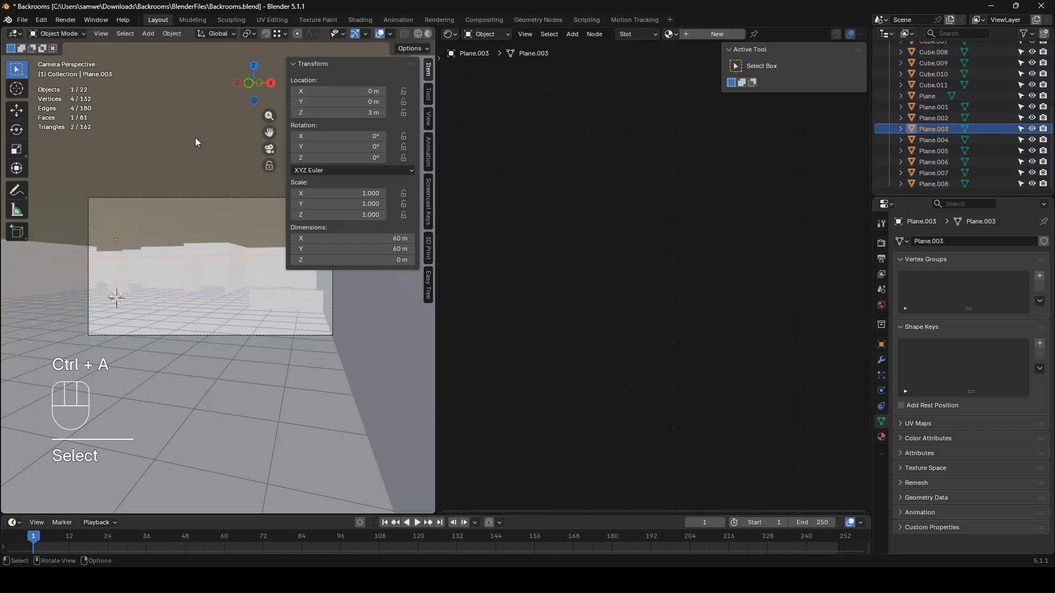
{"action": "left_click", "coordinate": [716, 34]}
{"action": "double_click", "coordinate": [694, 33]}
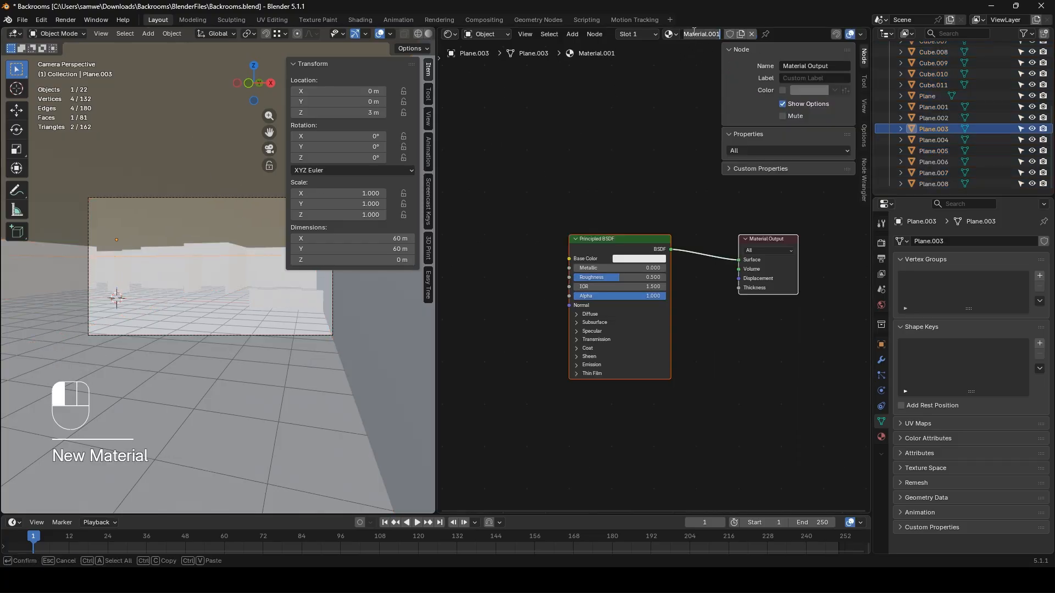
{"action": "type", "text": "CeilingLights"}
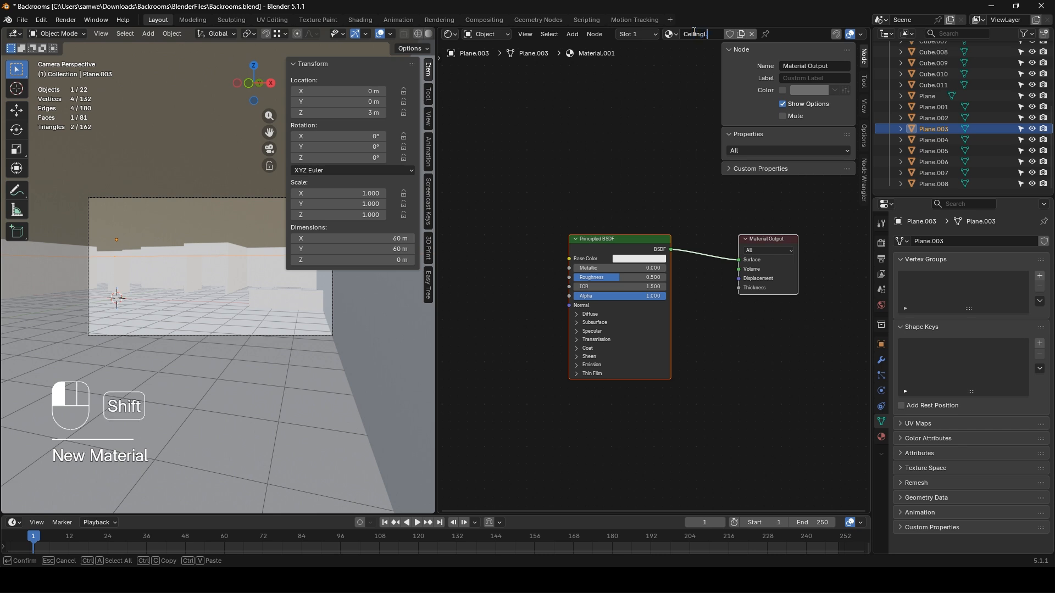
{"action": "key", "text": "Return"}
- Add a Brick Texture node and link its Color output to the Principled BSDF's Base Color
{"action": "middle_click_drag", "start_coordinate": [516, 327], "coordinate": [645, 333]}
{"action": "left_click", "coordinate": [504, 296]}
{"action": "key", "text": "shift+a"}
{"action": "left_click", "coordinate": [503, 295]}
{"action": "type", "text": "brickte"}
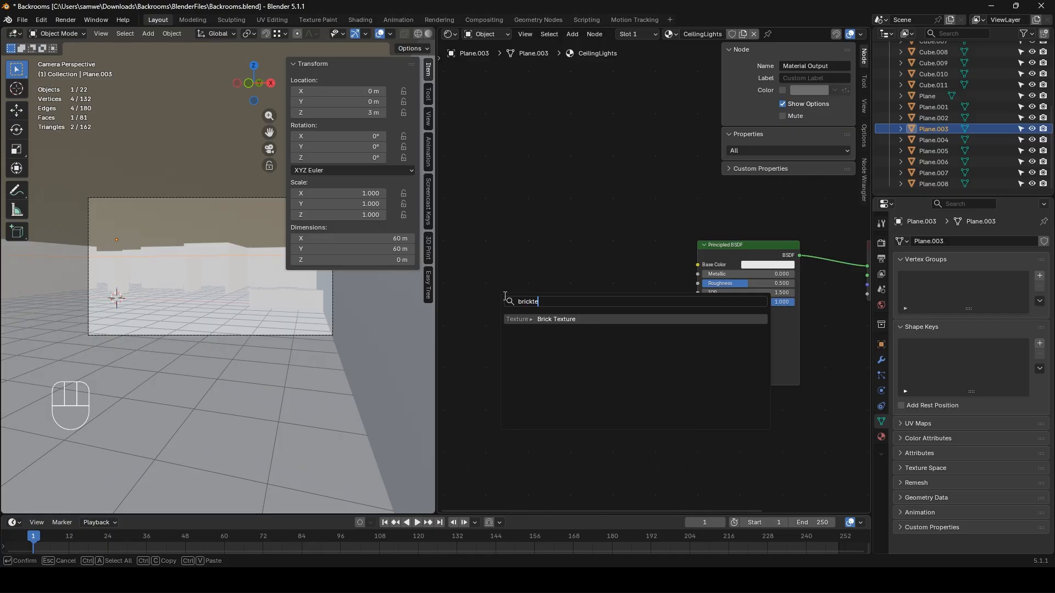
{"action": "key", "text": "Return"}
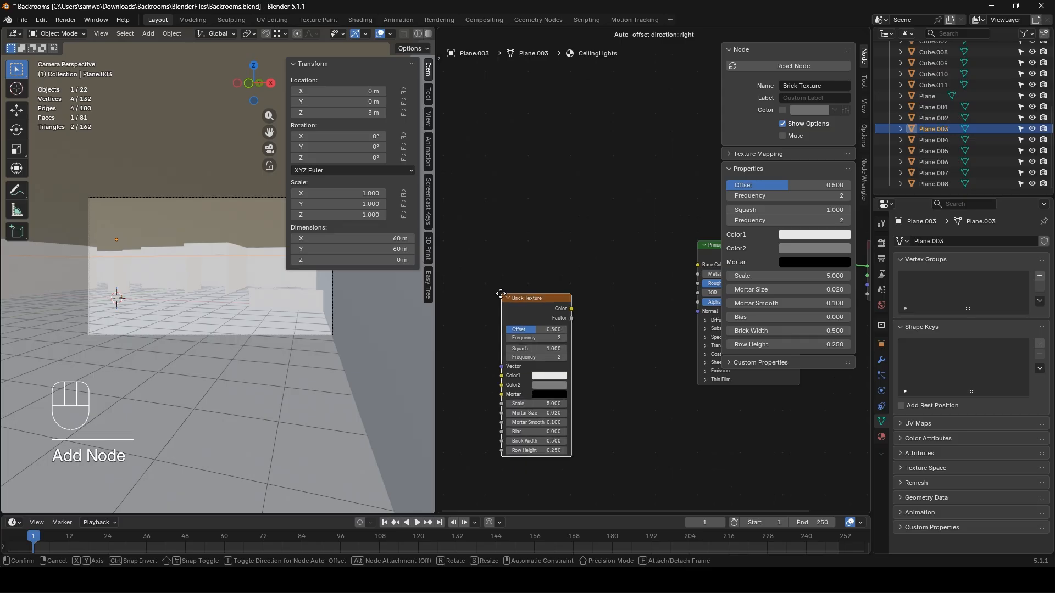
{"action": "left_click", "coordinate": [492, 258]}
{"action": "left_click_drag", "start_coordinate": [557, 271], "coordinate": [699, 264]}
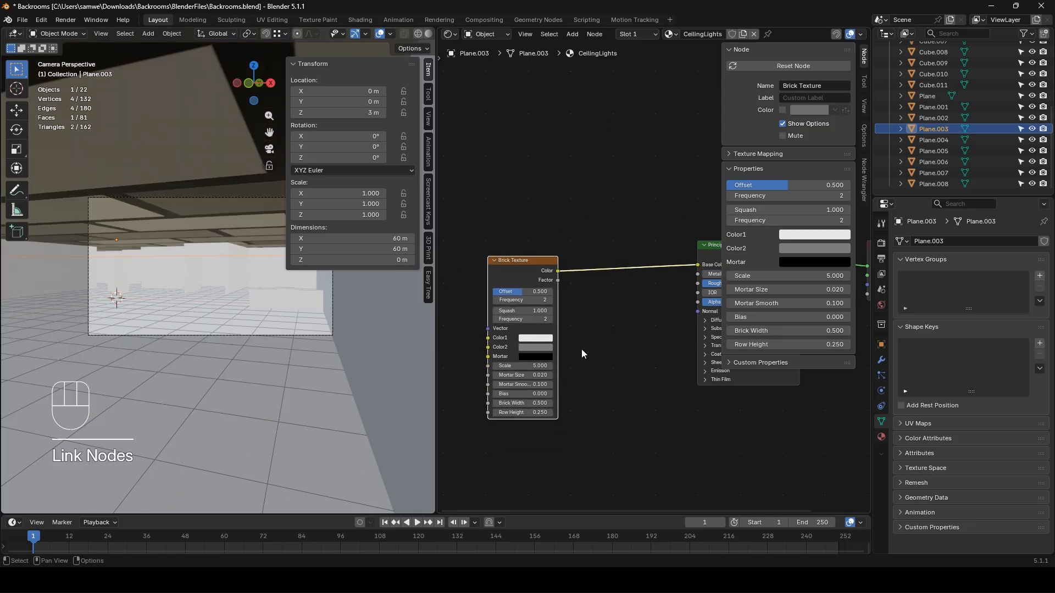
- Hide the sidebars in both editors and set the Brick Texture's Offset to 1.000
{"action": "scroll", "coordinate": [632, 286], "scroll_direction": "up", "scroll_amount": 1}
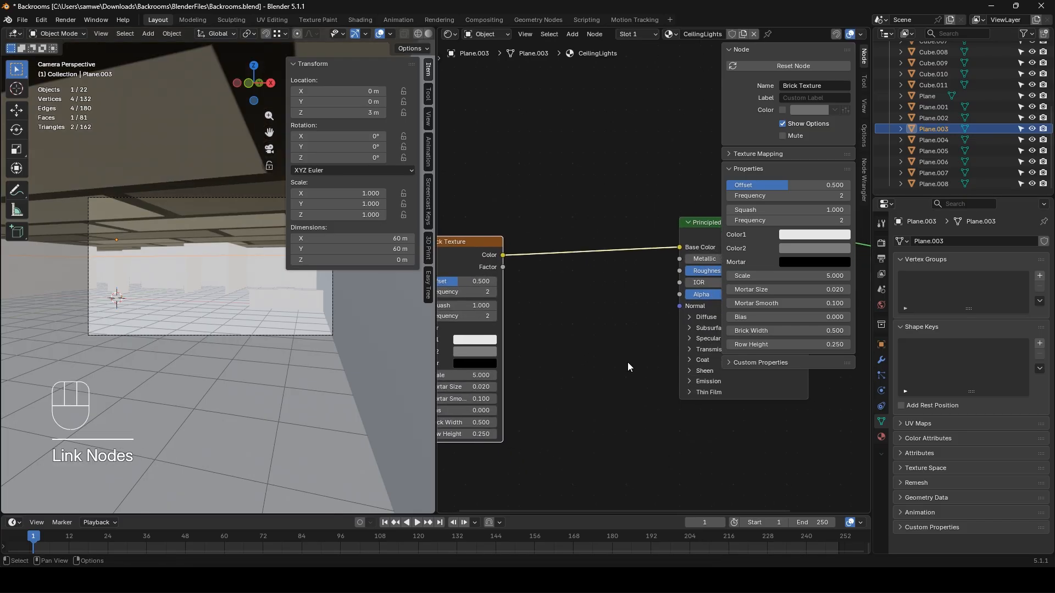
{"action": "key", "text": "n"}
{"action": "middle_click_drag", "start_coordinate": [537, 392], "coordinate": [628, 394]}
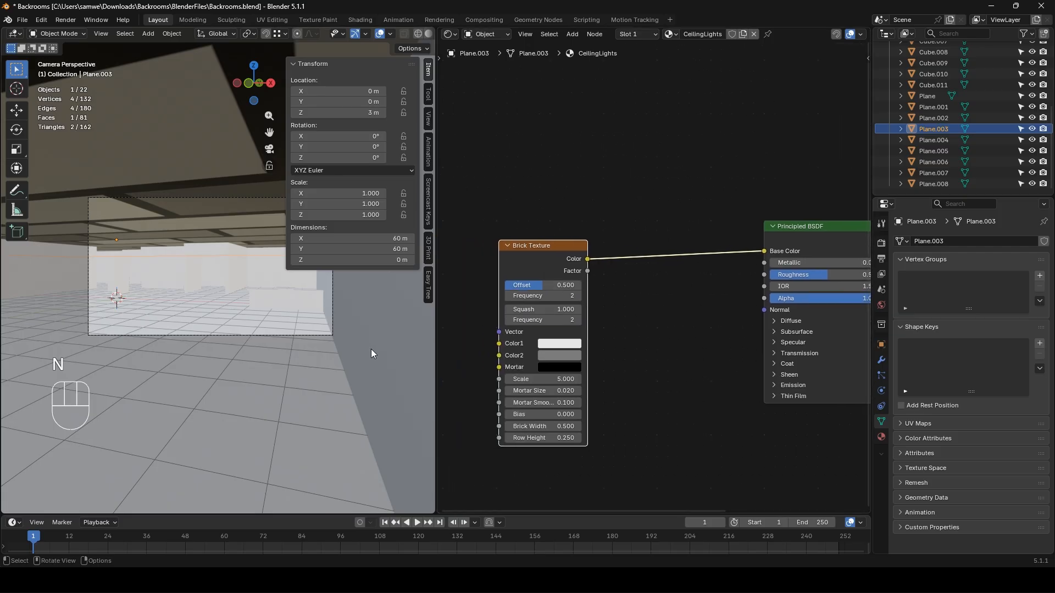
{"action": "key", "text": "n"}
{"action": "scroll", "coordinate": [246, 281], "scroll_direction": "up", "scroll_amount": 2}
{"action": "middle_click_drag", "start_coordinate": [225, 243], "coordinate": [253, 253], "text": "shift"}
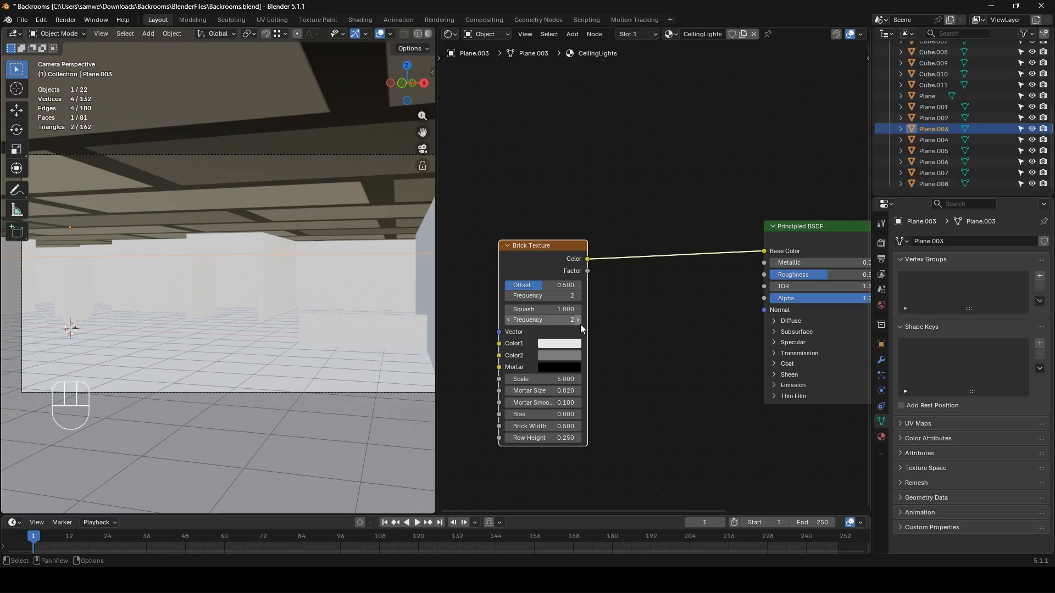
{"action": "left_click_drag", "start_coordinate": [537, 290], "coordinate": [582, 285]}
- Set the Brick Texture's Scale to 20
{"action": "left_click", "coordinate": [547, 378]}
{"action": "type", "text": "5.0"}
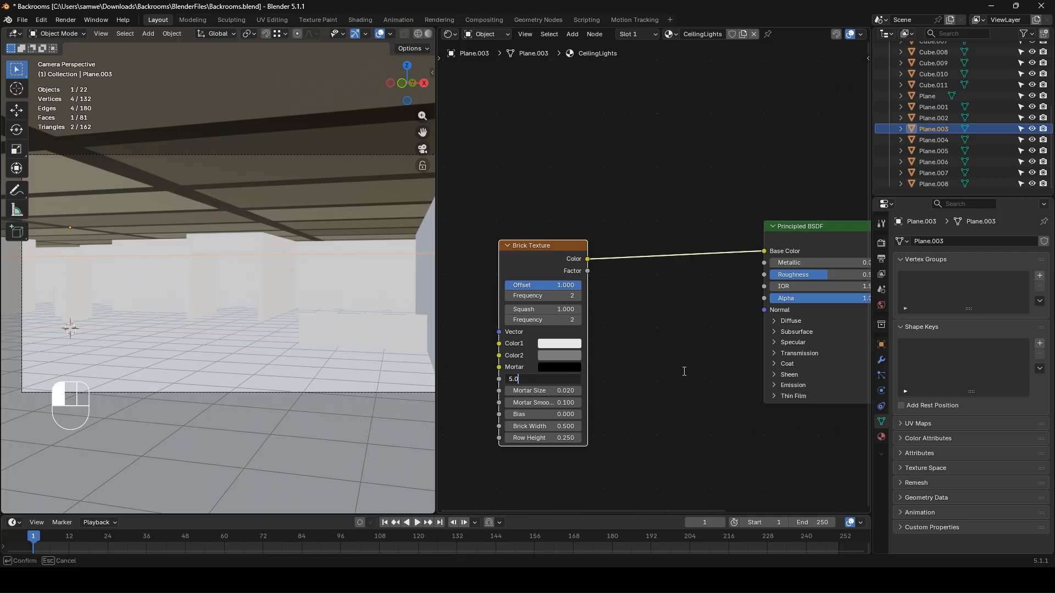
{"action": "key", "text": "Return"}
{"action": "left_click_drag", "start_coordinate": [519, 379], "coordinate": [601, 379]}
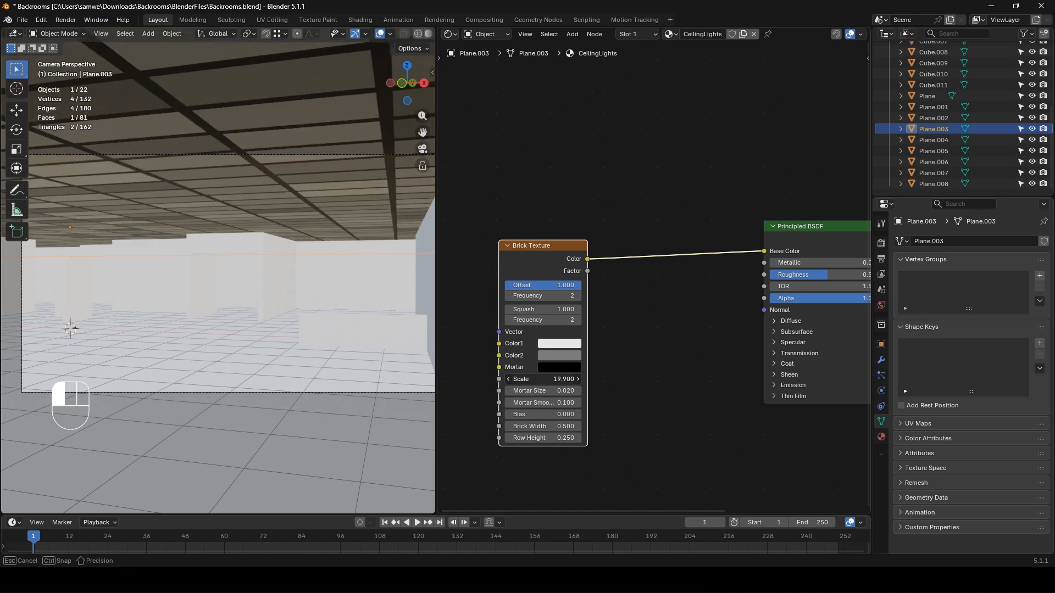
{"action": "left_click", "coordinate": [527, 381]}
{"action": "type", "text": "20"}
{"action": "key", "text": "Return"}
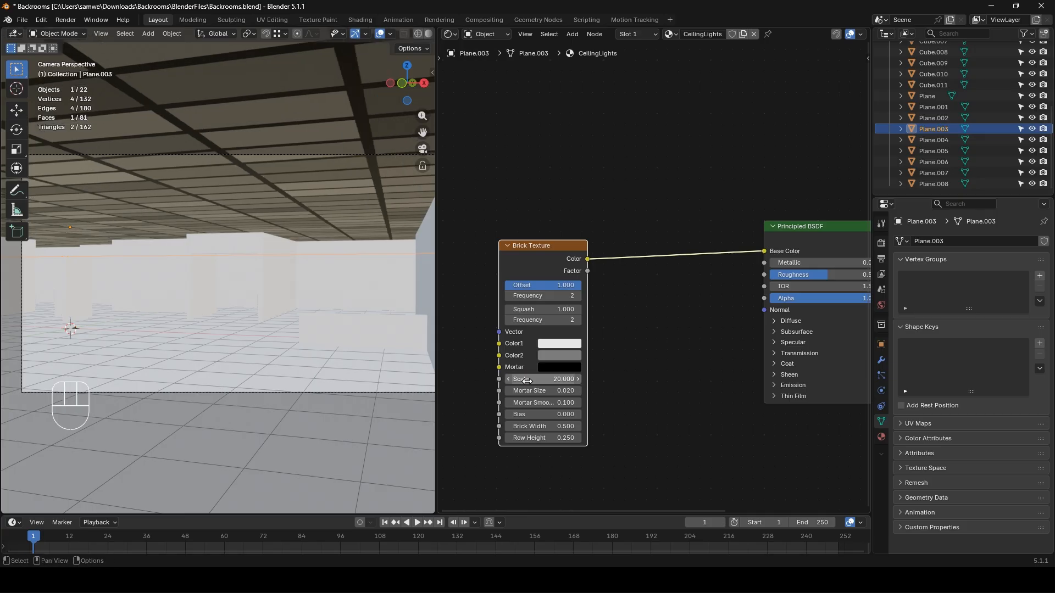
- Darken the Brick Texture's Color2 to near black and set its Mortar Size to 0.010
{"action": "left_click", "coordinate": [564, 355]}
{"action": "left_click_drag", "start_coordinate": [636, 212], "coordinate": [636, 242]}
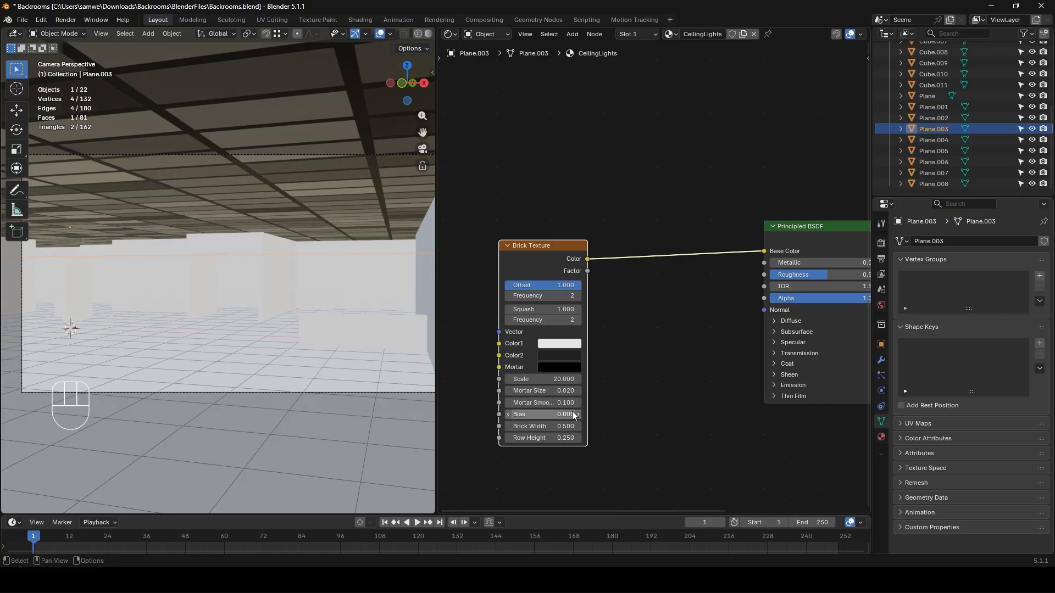
{"action": "left_click", "coordinate": [550, 389]}
{"action": "type", "text": "0"}
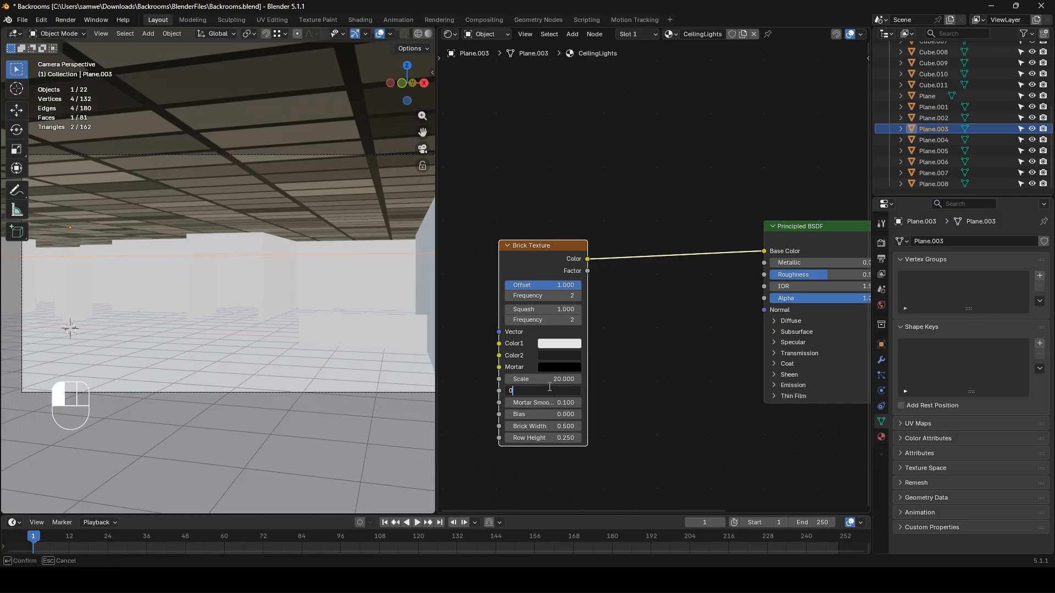
{"action": "key", "text": "Return"}
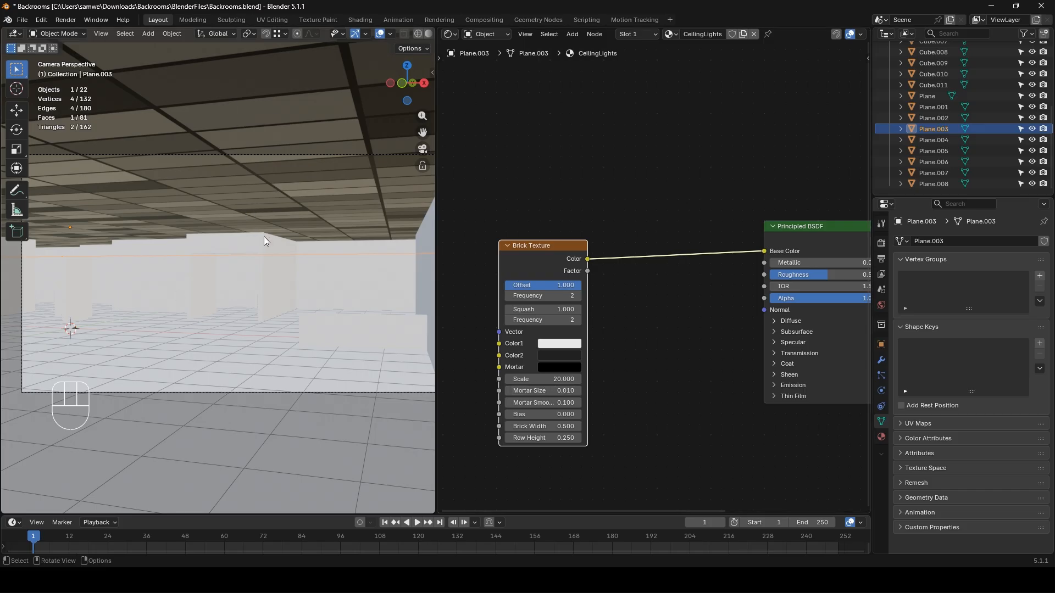
- Add a Color Ramp fed by the Brick Texture's Color output and set its interpolation to Constant
{"action": "left_click_drag", "start_coordinate": [540, 245], "coordinate": [589, 364]}
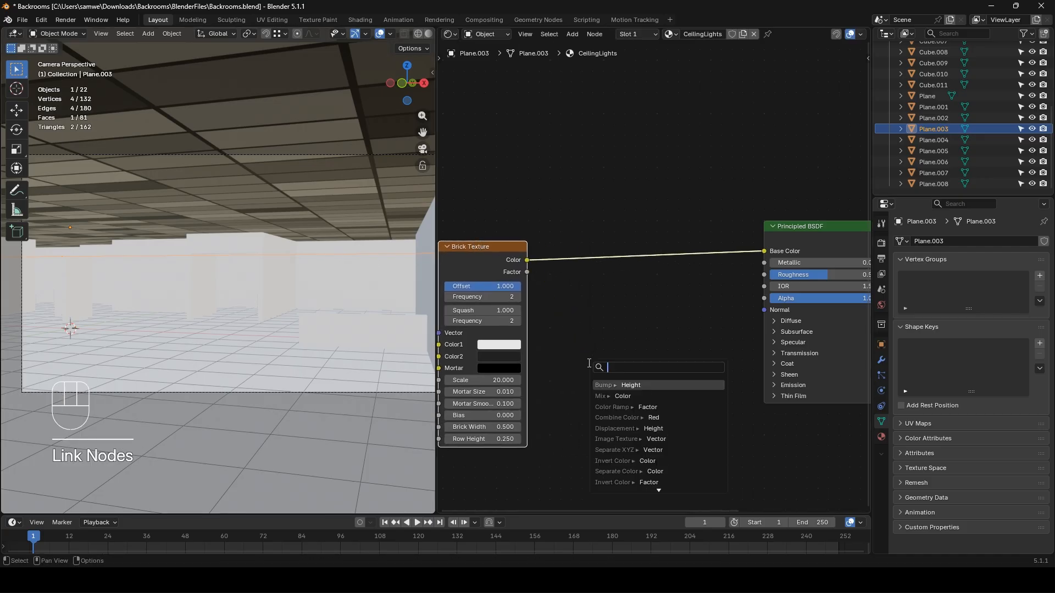
{"action": "type", "text": "color r"}
{"action": "key", "text": "Return"}
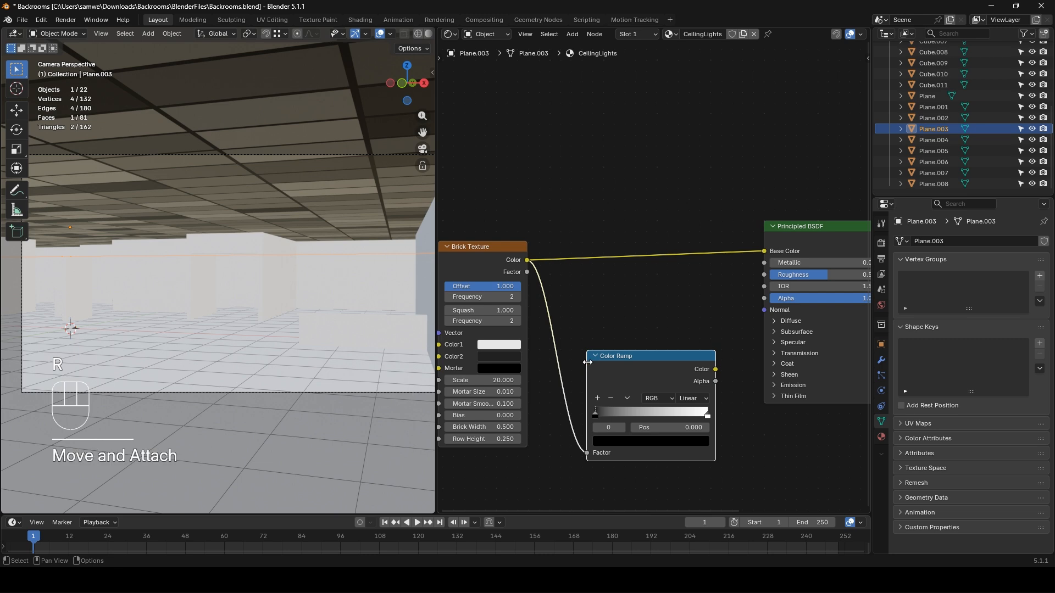
{"action": "left_click", "coordinate": [694, 398]}
{"action": "left_click", "coordinate": [695, 462]}
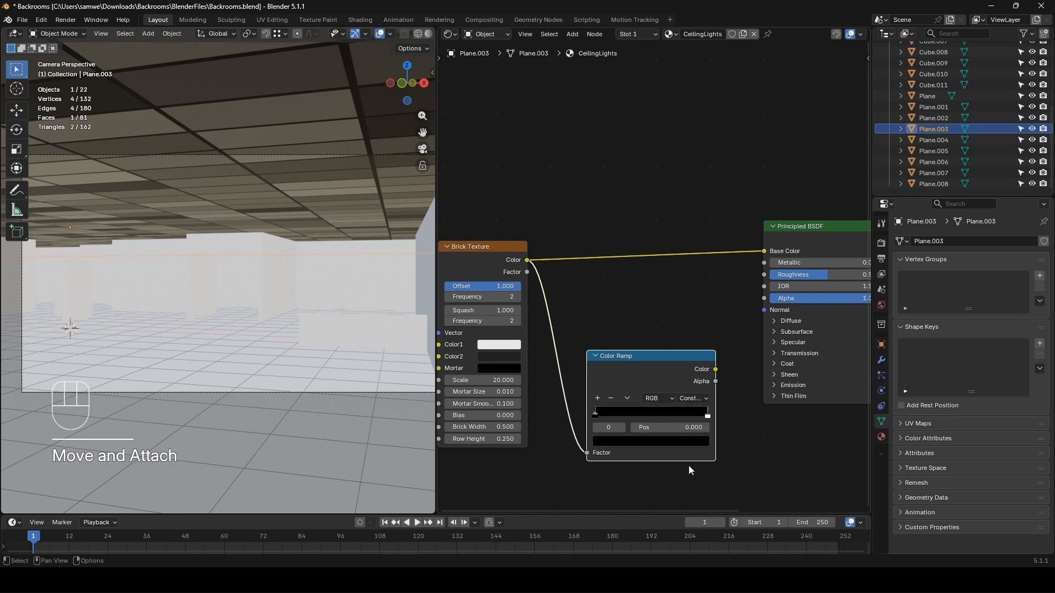
- Preview the Color Ramp on the ceiling and move its white stop to about 0.736 to isolate scattered light panels
{"action": "left_click", "coordinate": [669, 359], "text": "ctrl+shift"}
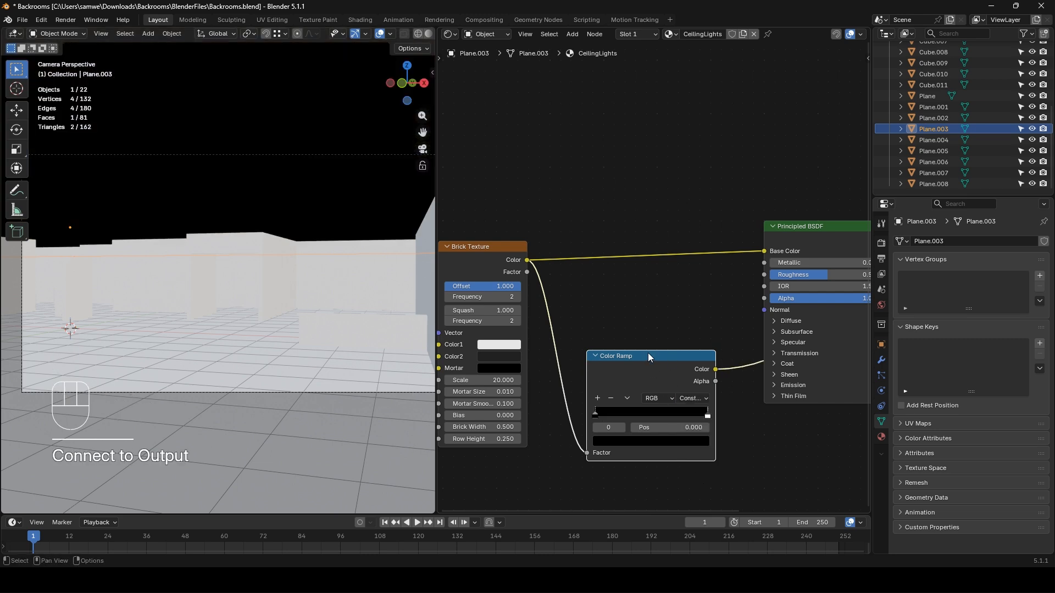
{"action": "middle_click_drag", "start_coordinate": [660, 368], "coordinate": [641, 351]}
{"action": "left_click_drag", "start_coordinate": [686, 396], "coordinate": [658, 406]}
{"action": "left_click", "coordinate": [630, 312]}
{"action": "scroll", "coordinate": [630, 316], "scroll_direction": "down", "scroll_amount": 2}
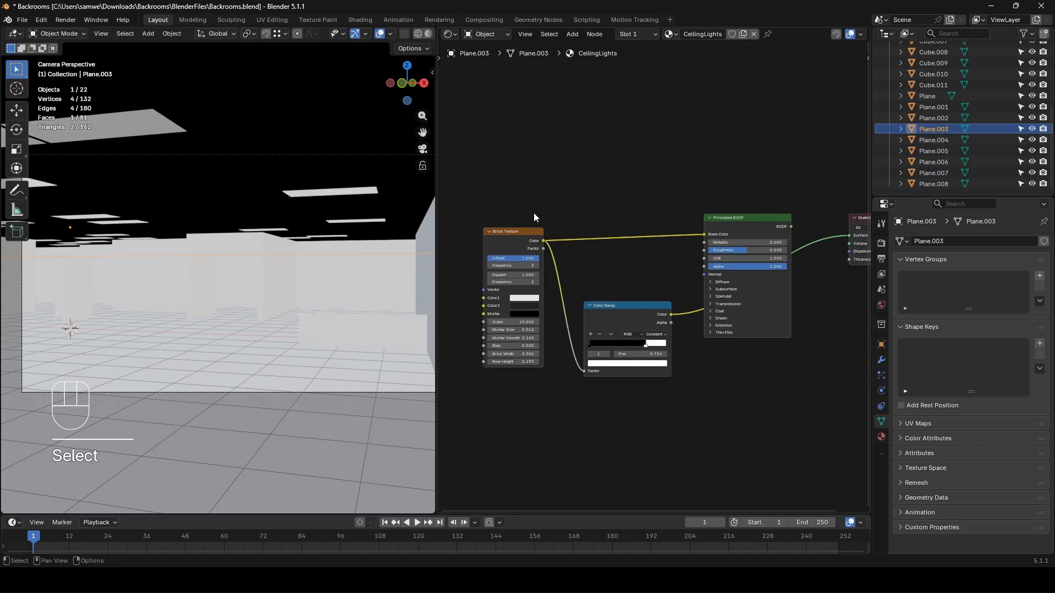
- Move the Brick Texture and Color Ramp nodes together farther away from the Principled BSDF
{"action": "left_click_drag", "start_coordinate": [533, 213], "coordinate": [625, 302]}
{"action": "left_click_drag", "start_coordinate": [625, 304], "coordinate": [589, 311]}
{"action": "left_click", "coordinate": [592, 275]}
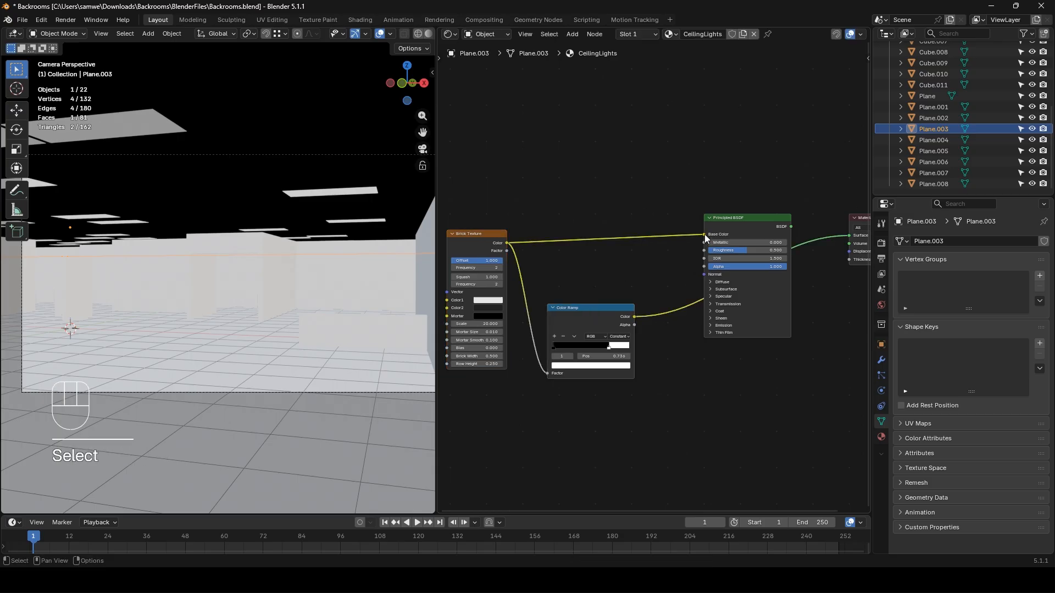
- Expand the Principled BSDF's Emission settings and link the Color Ramp's Color output to the Emission Color
{"action": "scroll", "coordinate": [681, 319], "scroll_direction": "up", "scroll_amount": 3}
{"action": "middle_click_drag", "start_coordinate": [677, 342], "coordinate": [596, 314]}
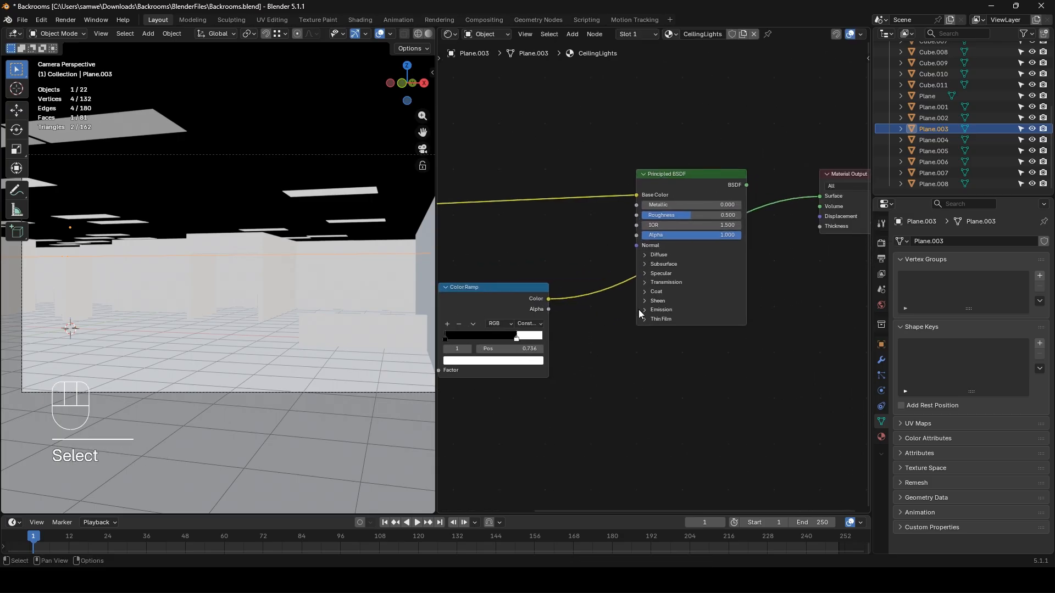
{"action": "left_click", "coordinate": [645, 309]}
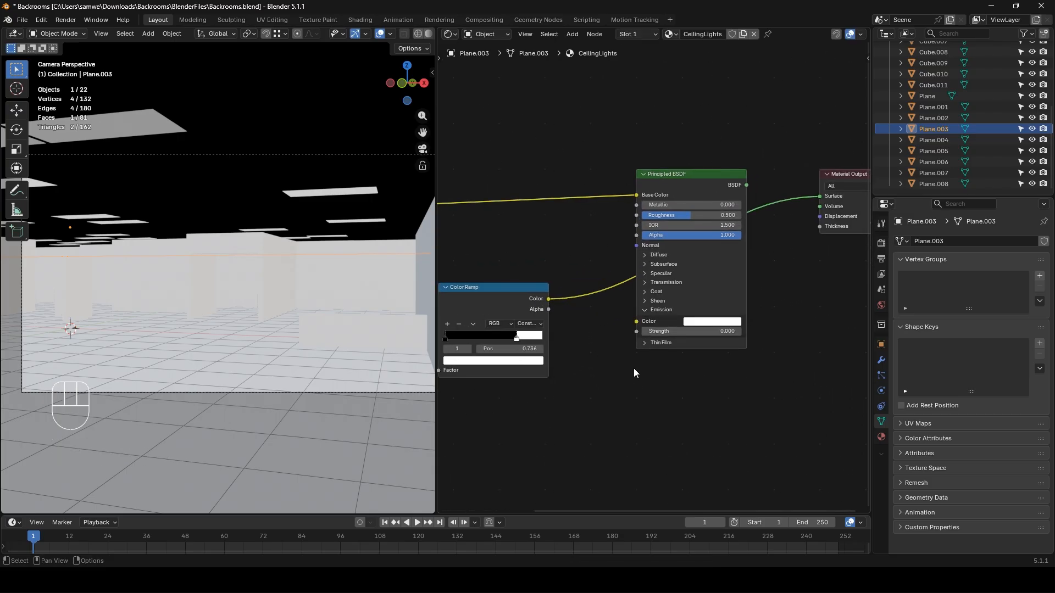
{"action": "scroll", "coordinate": [575, 411], "scroll_direction": "down", "scroll_amount": 1}
{"action": "middle_click_drag", "start_coordinate": [569, 324], "coordinate": [649, 380]}
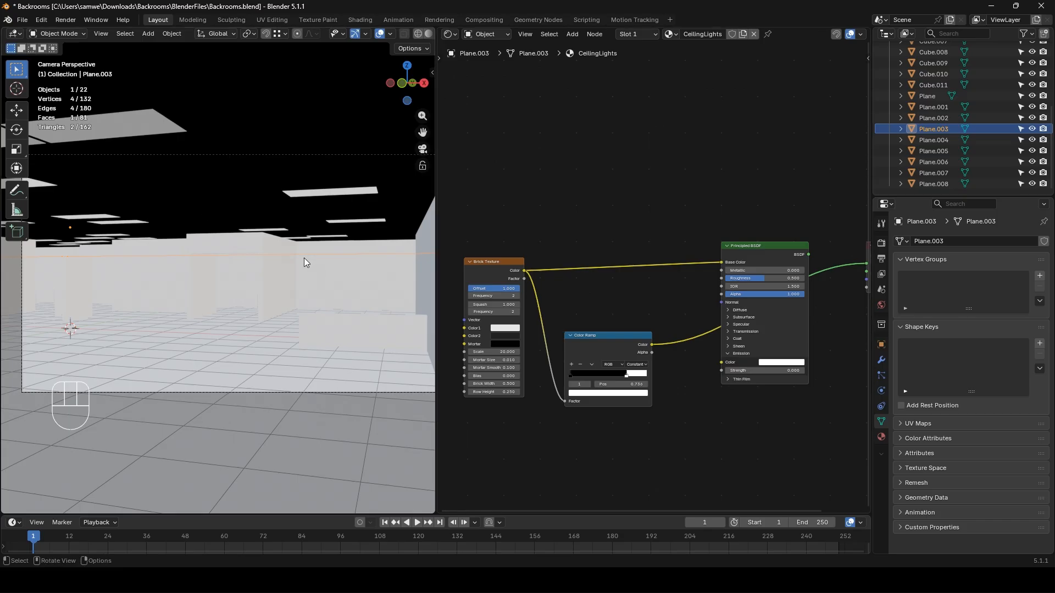
{"action": "scroll", "coordinate": [645, 365], "scroll_direction": "up", "scroll_amount": 1}
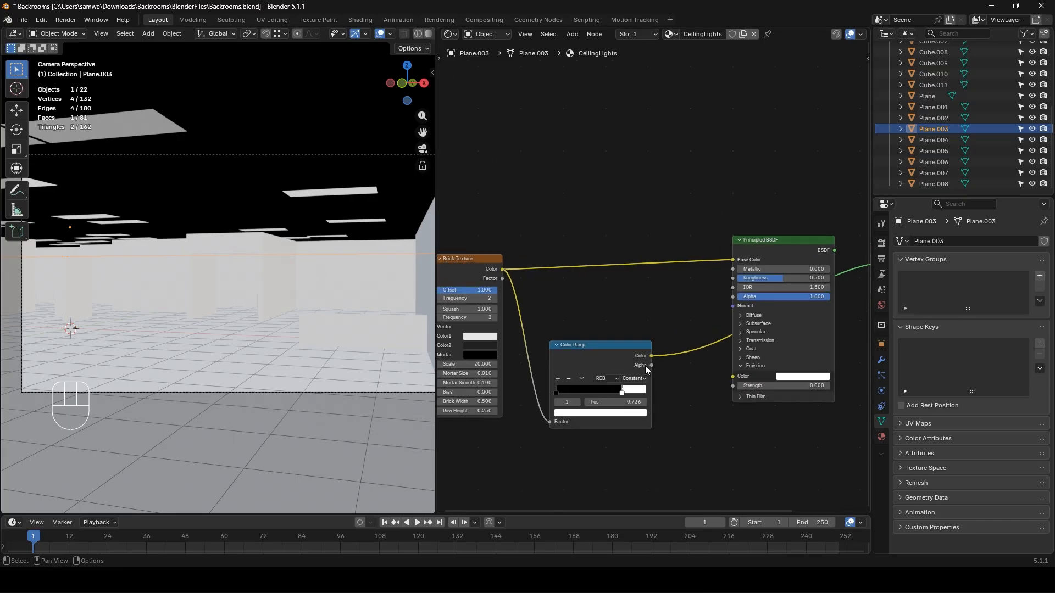
{"action": "middle_click_drag", "start_coordinate": [645, 365], "coordinate": [605, 319]}
{"action": "left_click_drag", "start_coordinate": [598, 312], "coordinate": [680, 332]}
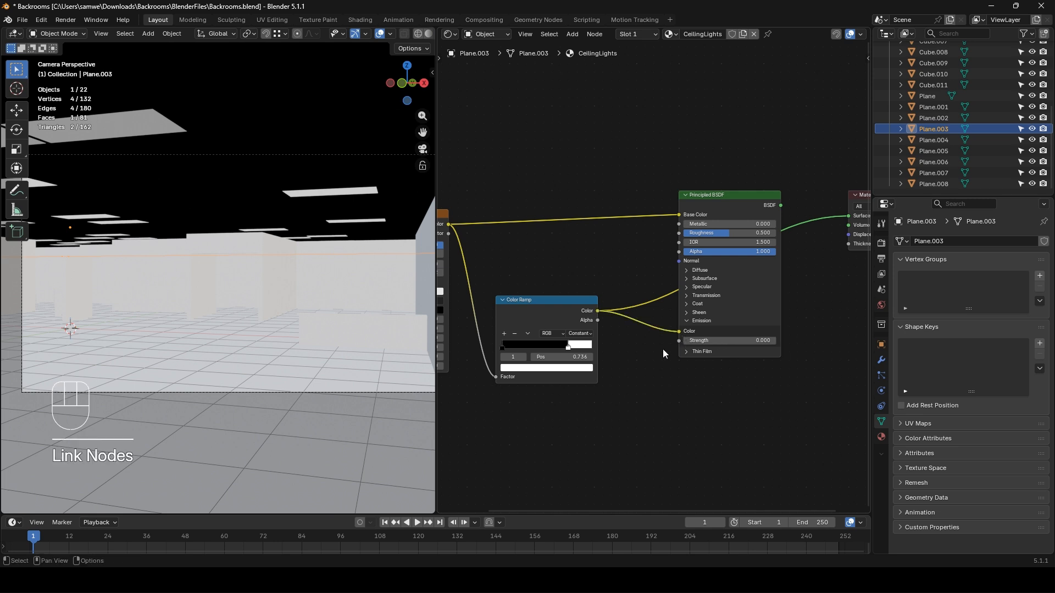
- Reconnect the Principled BSDF to the Material Output, show the viewport in Rendered shading, and set the Emission Strength to 5
{"action": "left_click", "coordinate": [746, 196], "text": "ctrl+shift"}
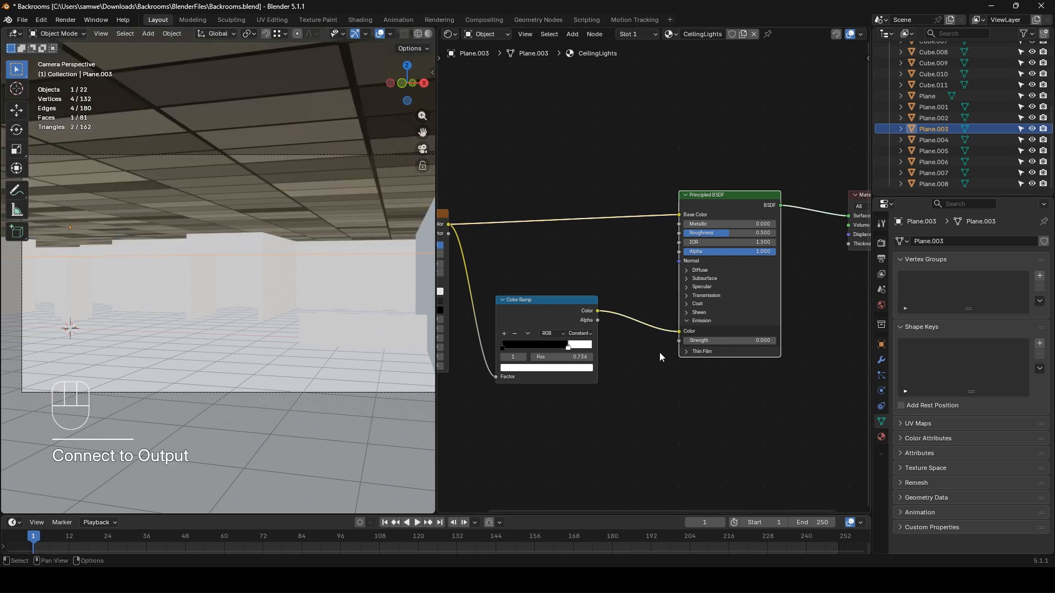
{"action": "middle_click_drag", "start_coordinate": [409, 34], "coordinate": [374, 34]}
{"action": "left_click", "coordinate": [415, 34]}
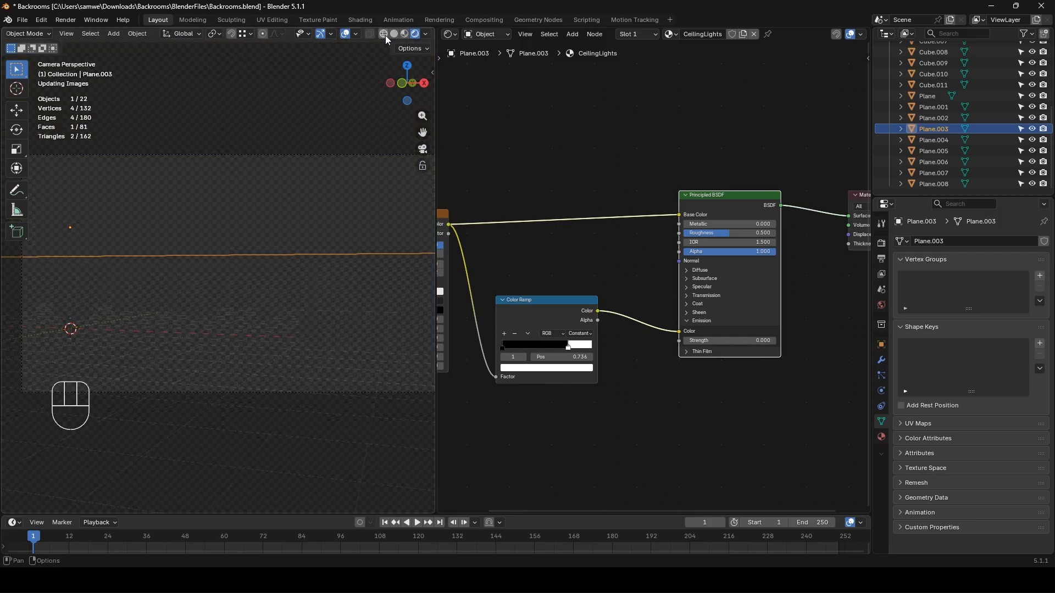
{"action": "left_click", "coordinate": [737, 341]}
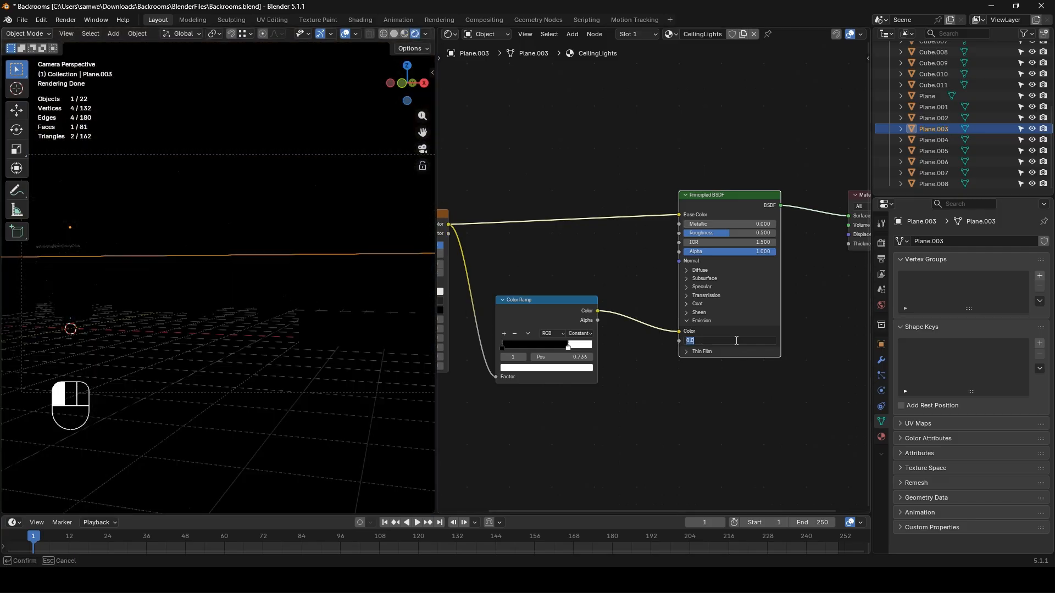
{"action": "type", "text": "5"}
{"action": "key", "text": "Return"}
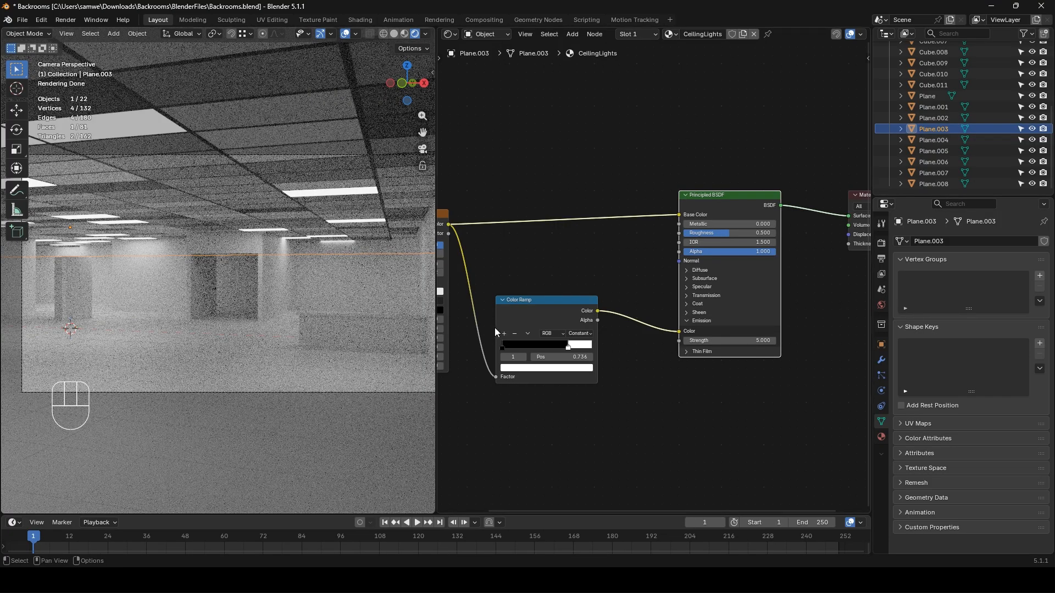
- Move the Color Ramp node lower to free up space and return the viewport to Material Preview shading
{"action": "left_click_drag", "start_coordinate": [533, 301], "coordinate": [532, 360]}
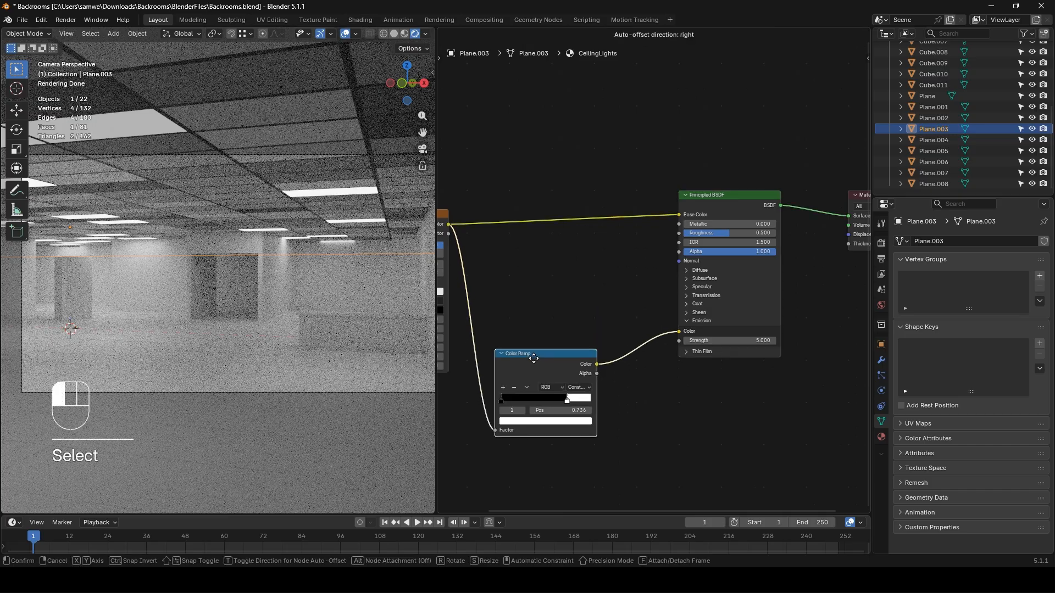
{"action": "middle_click_drag", "start_coordinate": [528, 317], "coordinate": [553, 242]}
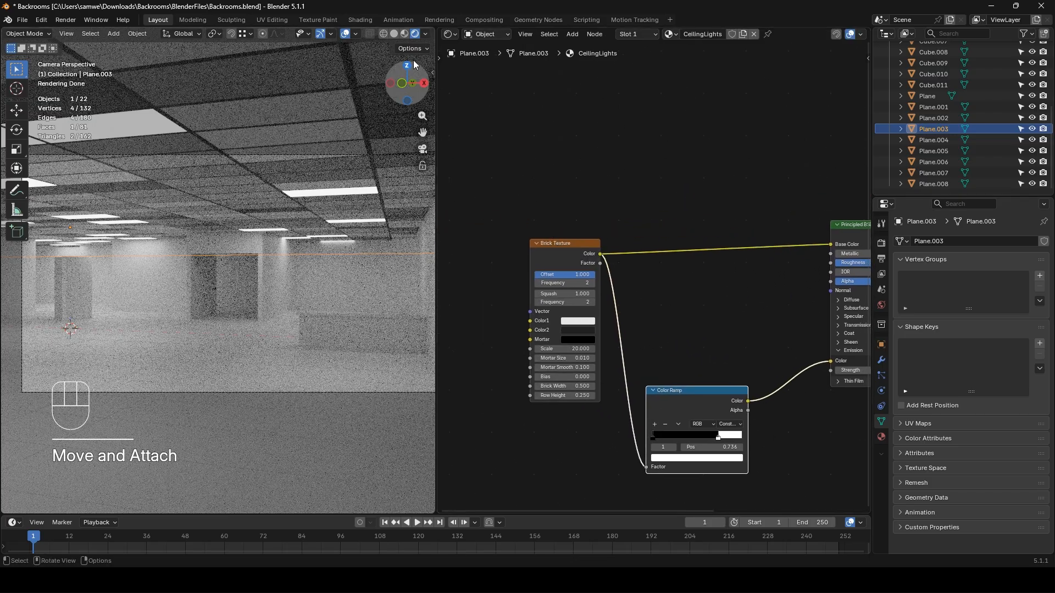
{"action": "left_click", "coordinate": [403, 34]}
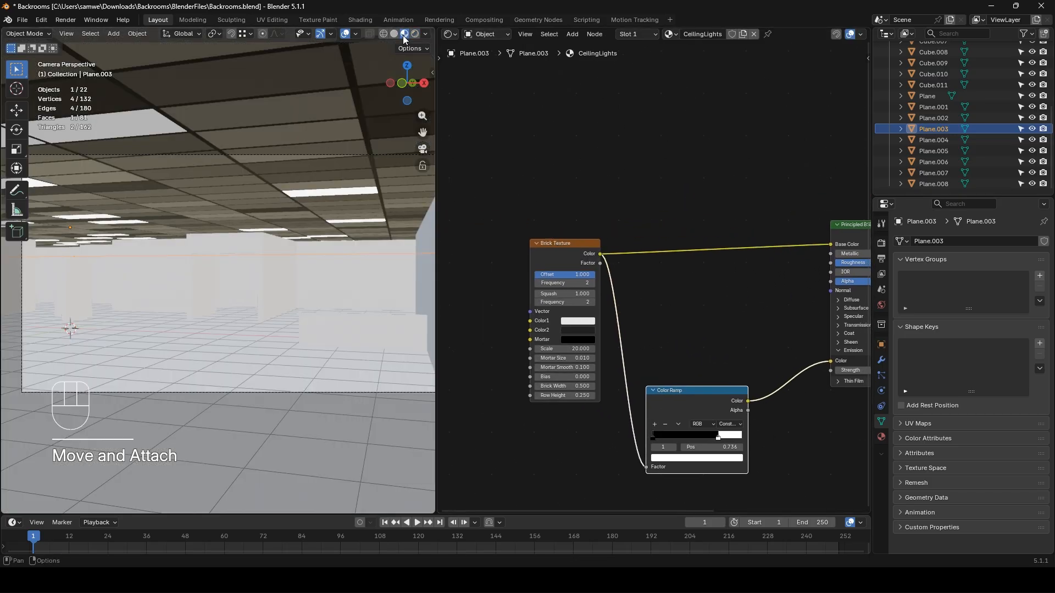
- Preview the Brick Texture, then add a second Color Ramp and link the texture's Color output to its Factor
{"action": "left_click", "coordinate": [564, 245], "text": "ctrl+shift"}
{"action": "key", "text": "shift+a"}
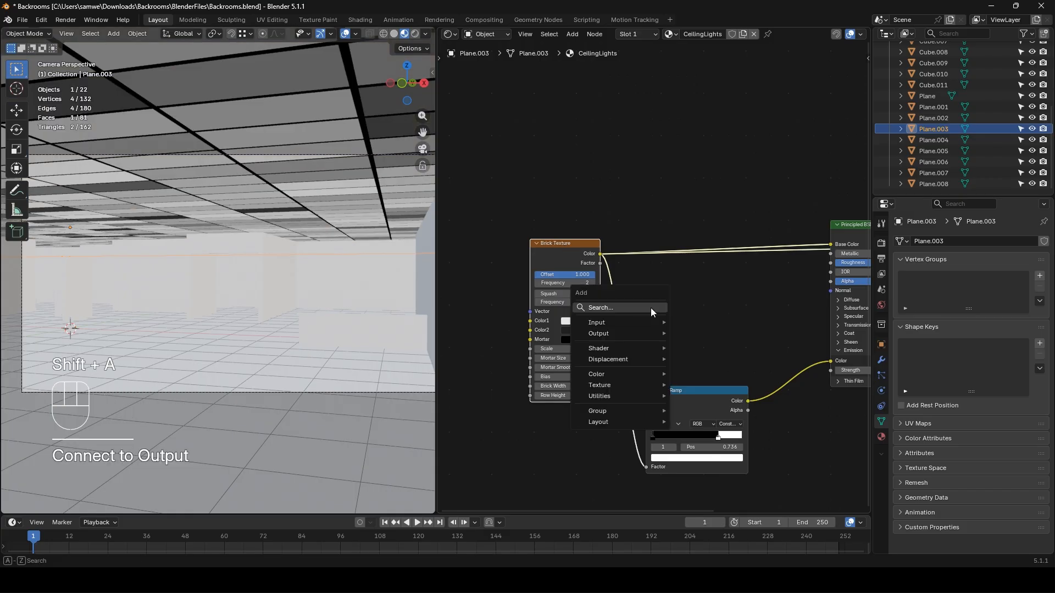
{"action": "left_click", "coordinate": [650, 308]}
{"action": "type", "text": "r"}
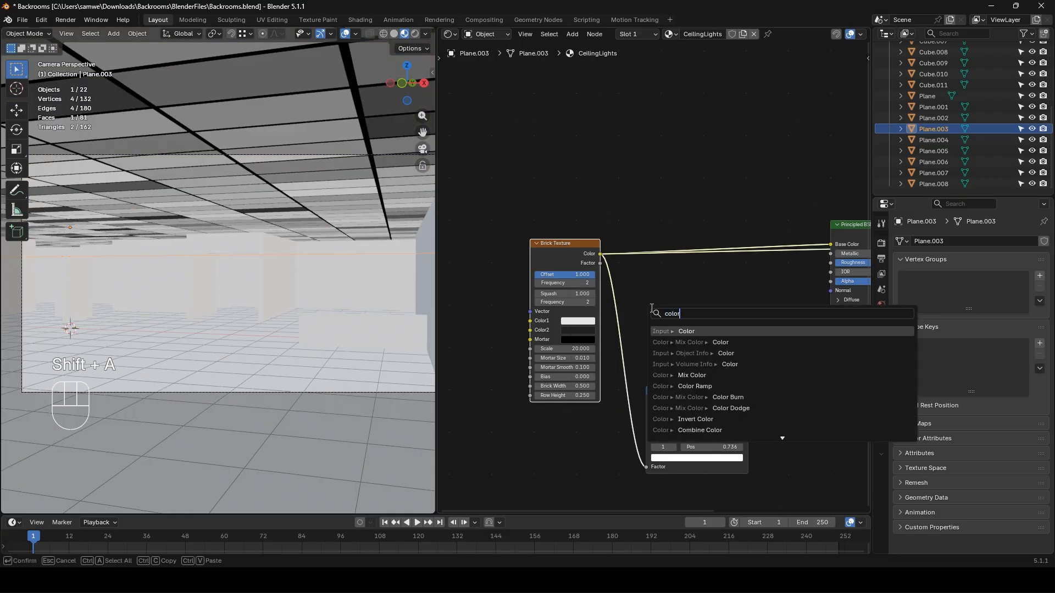
{"action": "key", "text": "Return"}
{"action": "left_click", "coordinate": [654, 278]}
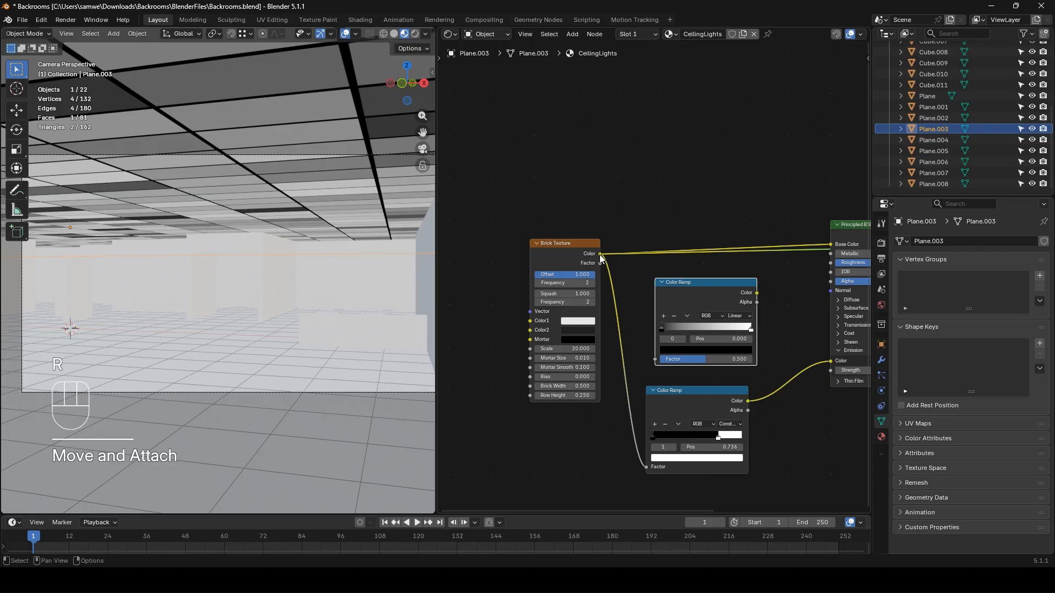
{"action": "left_click_drag", "start_coordinate": [600, 254], "coordinate": [654, 357]}
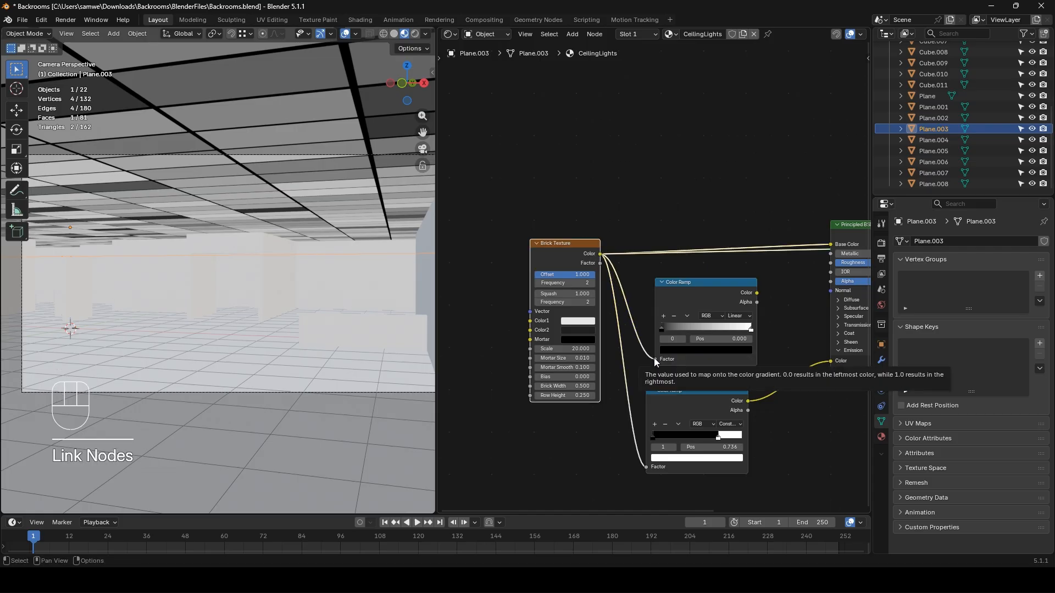
- Shift the Brick Texture and both Color Ramps farther from the Principled BSDF and preview the new Color Ramp
{"action": "middle_click_drag", "start_coordinate": [726, 297], "coordinate": [671, 297]}
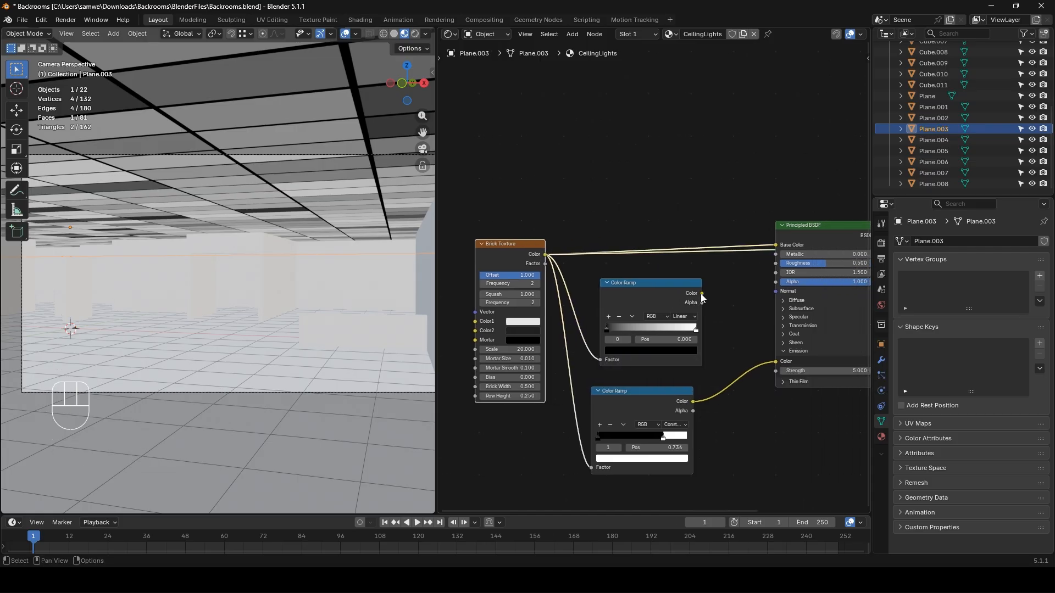
{"action": "left_click_drag", "start_coordinate": [502, 223], "coordinate": [657, 434]}
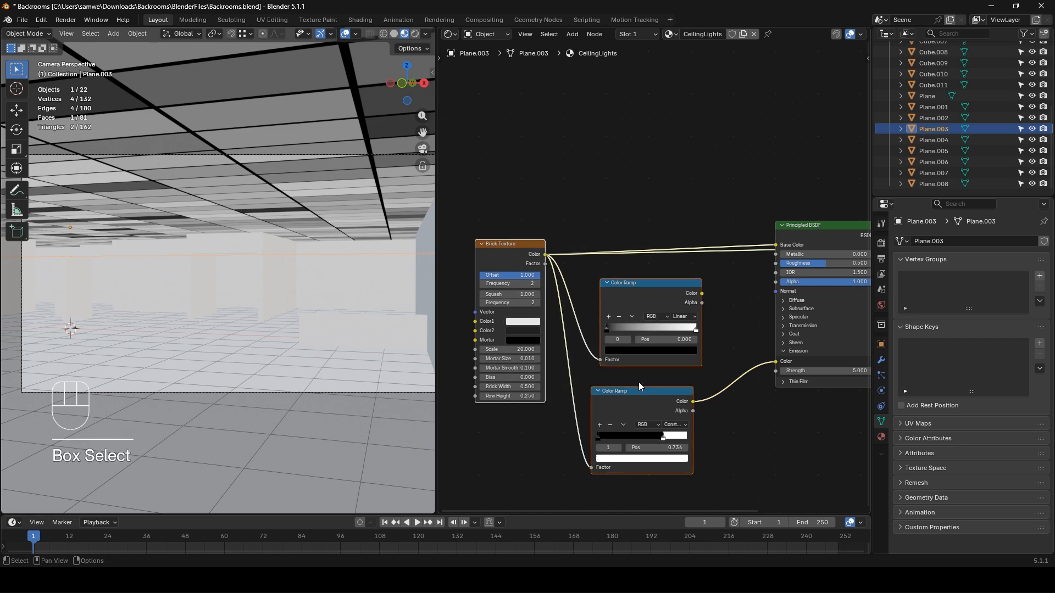
{"action": "left_click_drag", "start_coordinate": [627, 397], "coordinate": [517, 397]}
{"action": "left_click", "coordinate": [569, 290], "text": "ctrl+shift"}
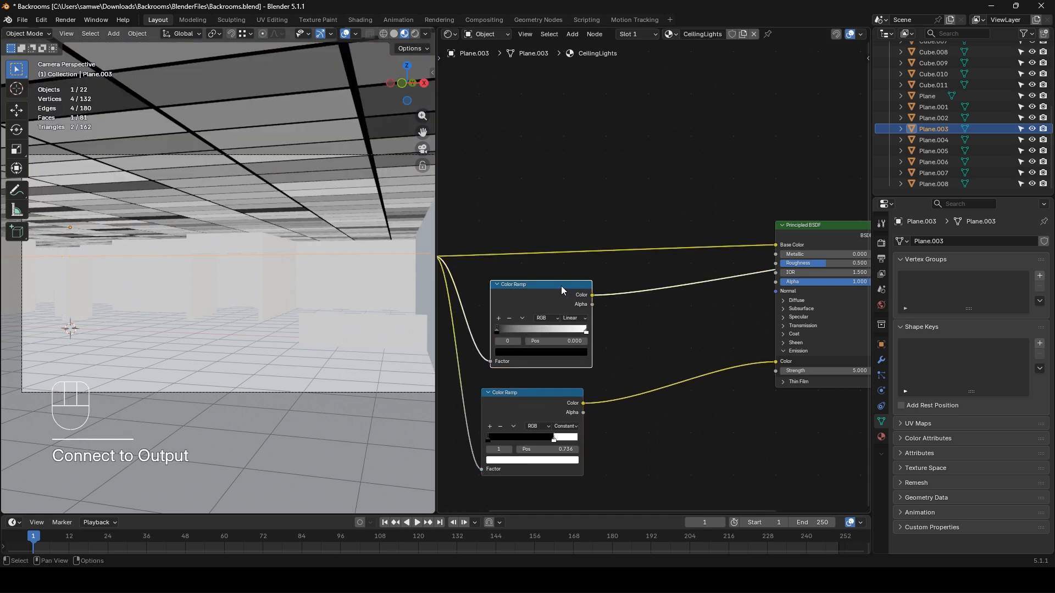
{"action": "scroll", "coordinate": [583, 344], "scroll_direction": "up", "scroll_amount": 1}
{"action": "middle_click_drag", "start_coordinate": [589, 342], "coordinate": [634, 308]}
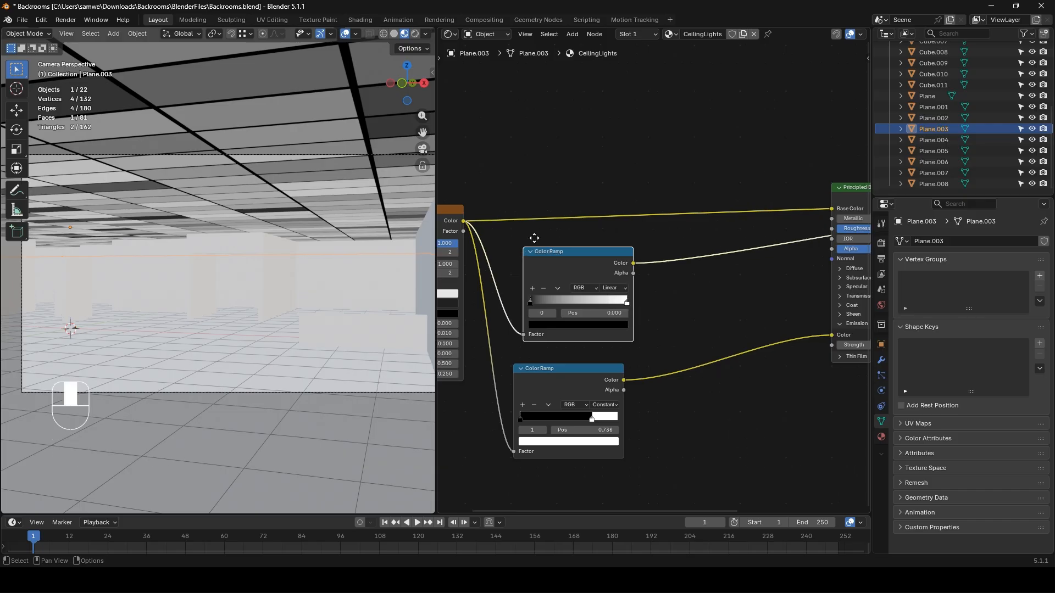
- Preview the Brick Texture's Factor output on the ceiling and delete the second, Linear Color Ramp
{"action": "middle_click_drag", "start_coordinate": [430, 211], "coordinate": [519, 231]}
{"action": "left_click", "coordinate": [518, 231], "text": "ctrl+shift"}
{"action": "left_click", "coordinate": [519, 231], "text": "ctrl+shift"}
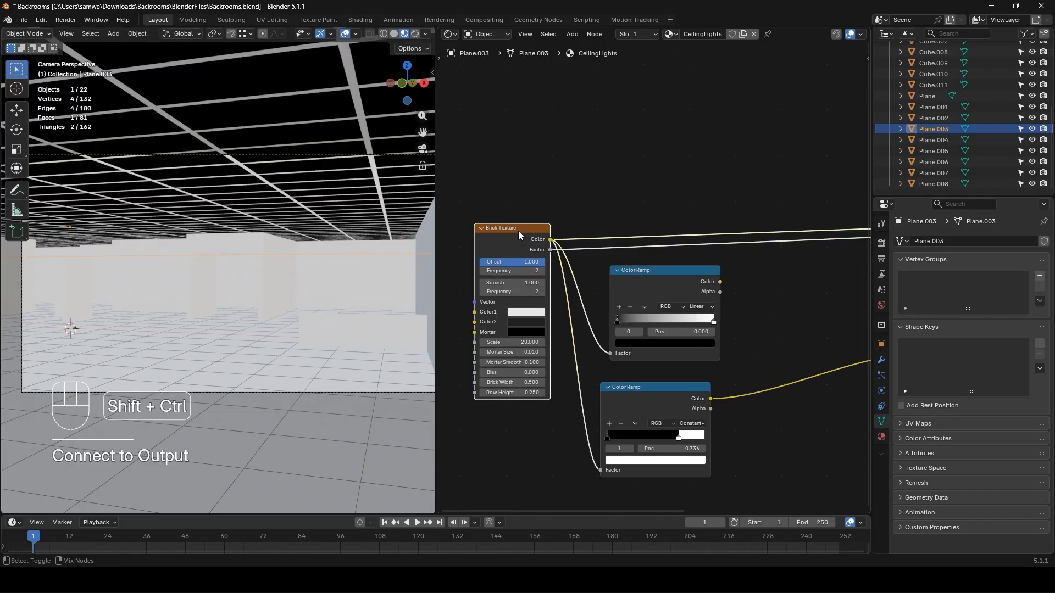
{"action": "left_click", "coordinate": [664, 268]}
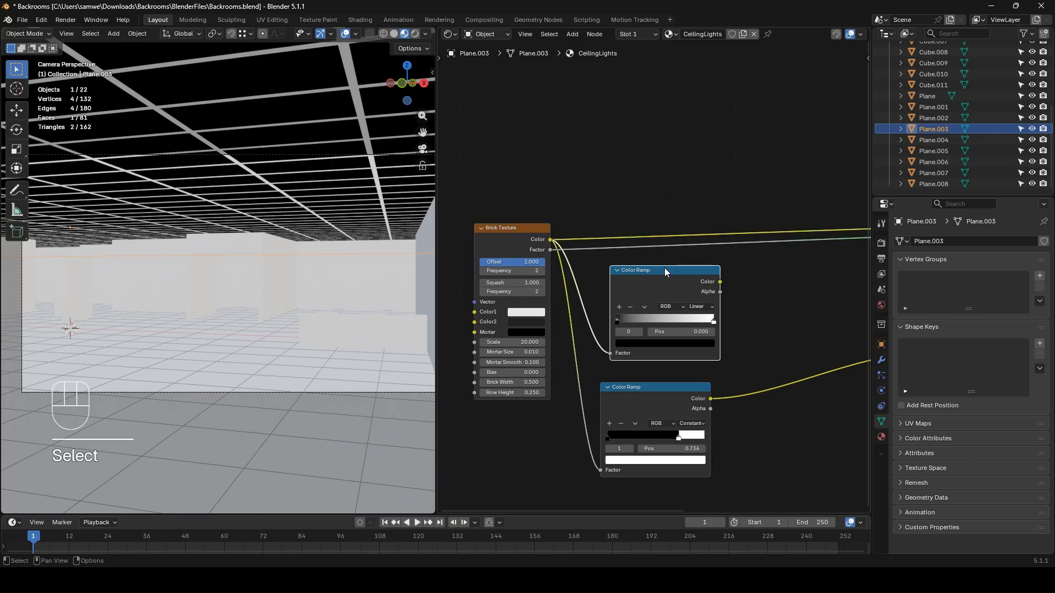
{"action": "key", "text": "x"}
- Add a Bump node with the Brick Texture's Factor output linked to its Height, placed above the Color Ramp
{"action": "left_click_drag", "start_coordinate": [549, 248], "coordinate": [648, 303]}
{"action": "type", "text": "n"}
{"action": "key", "text": "BackSpace"}
{"action": "type", "text": "bump"}
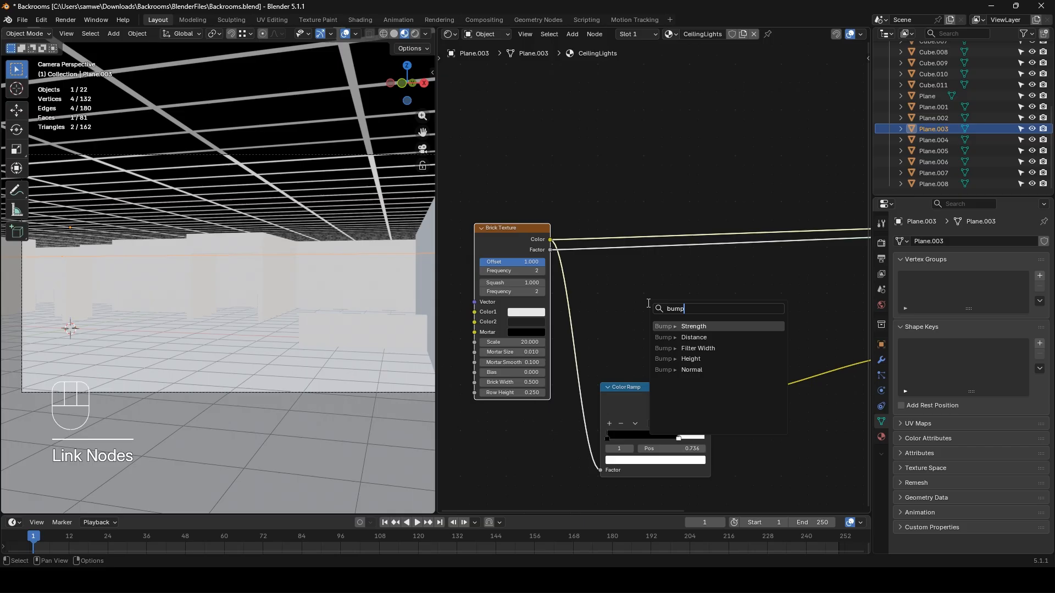
{"action": "key", "text": "Down"}
{"action": "key", "text": "Down"}
{"action": "key", "text": "Down"}
{"action": "key", "text": "Return"}
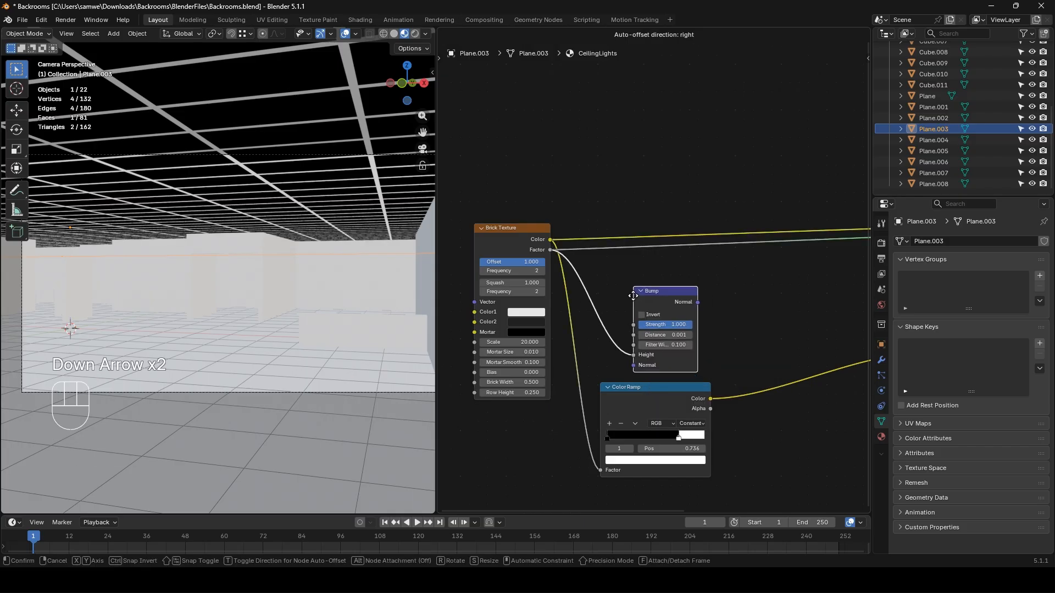
{"action": "left_click", "coordinate": [633, 291]}
- Link the Bump node's Normal output to the Principled BSDF's Normal input
{"action": "middle_click_drag", "start_coordinate": [780, 325], "coordinate": [647, 310]}
{"action": "left_click_drag", "start_coordinate": [565, 287], "coordinate": [787, 263]}
{"action": "middle_click_drag", "start_coordinate": [585, 315], "coordinate": [747, 329]}
{"action": "scroll", "coordinate": [664, 335], "scroll_direction": "up", "scroll_amount": 3}
{"action": "middle_click_drag", "start_coordinate": [664, 336], "coordinate": [599, 330]}
{"action": "scroll", "coordinate": [607, 332], "scroll_direction": "down", "scroll_amount": 5}
{"action": "middle_click_drag", "start_coordinate": [742, 307], "coordinate": [653, 296]}
- Reconnect the Principled BSDF to the Material Output in Rendered shading and set the Bump Strength to 20
{"action": "left_click", "coordinate": [415, 34]}
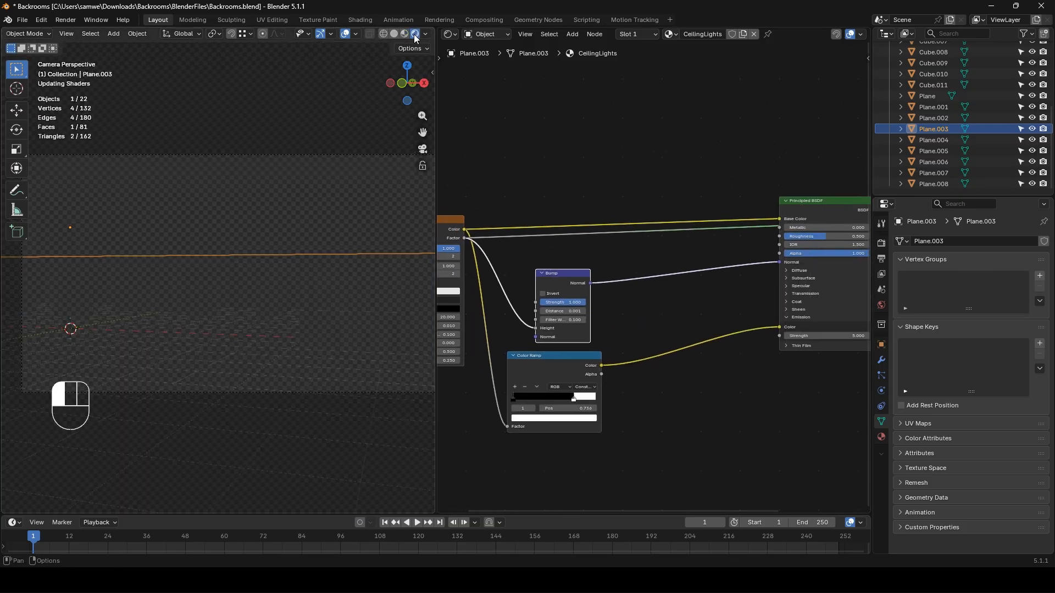
{"action": "left_click", "coordinate": [821, 202], "text": "ctrl+shift"}
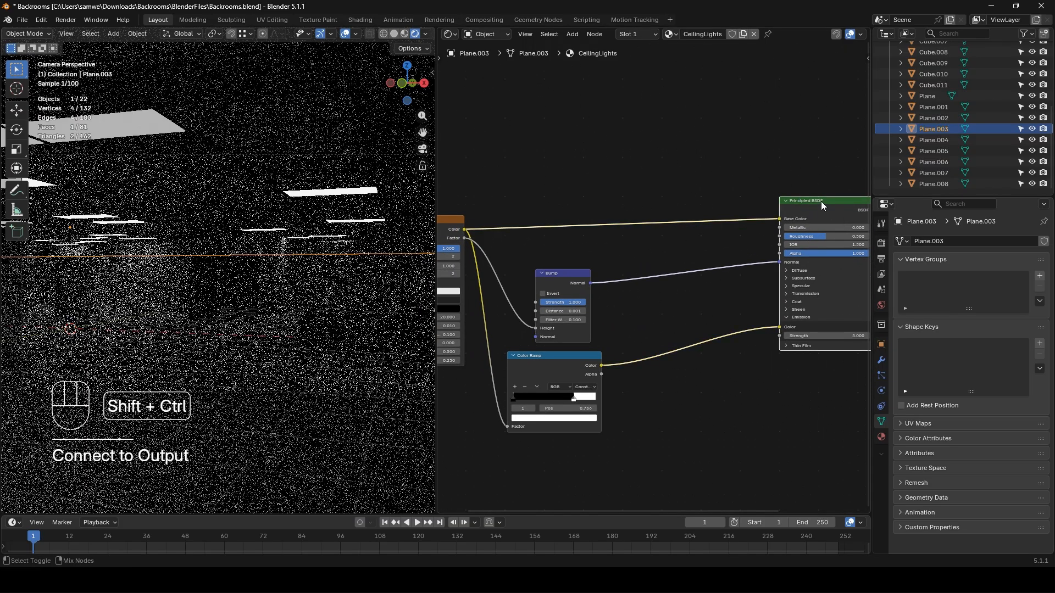
{"action": "middle_click_drag", "start_coordinate": [607, 352], "coordinate": [646, 356]}
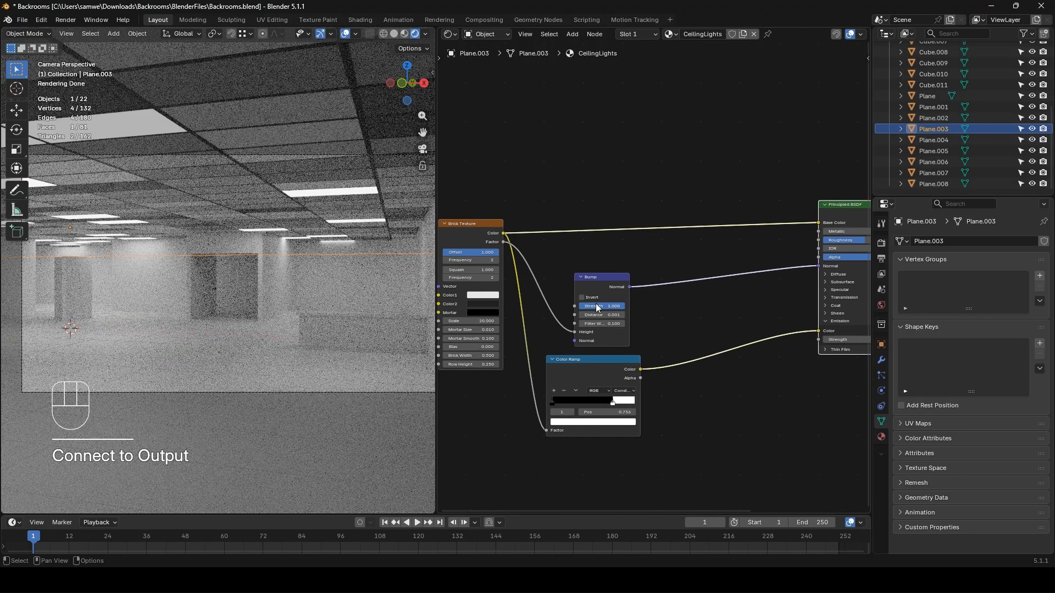
{"action": "left_click", "coordinate": [598, 305]}
{"action": "type", "text": "20"}
{"action": "key", "text": "Return"}
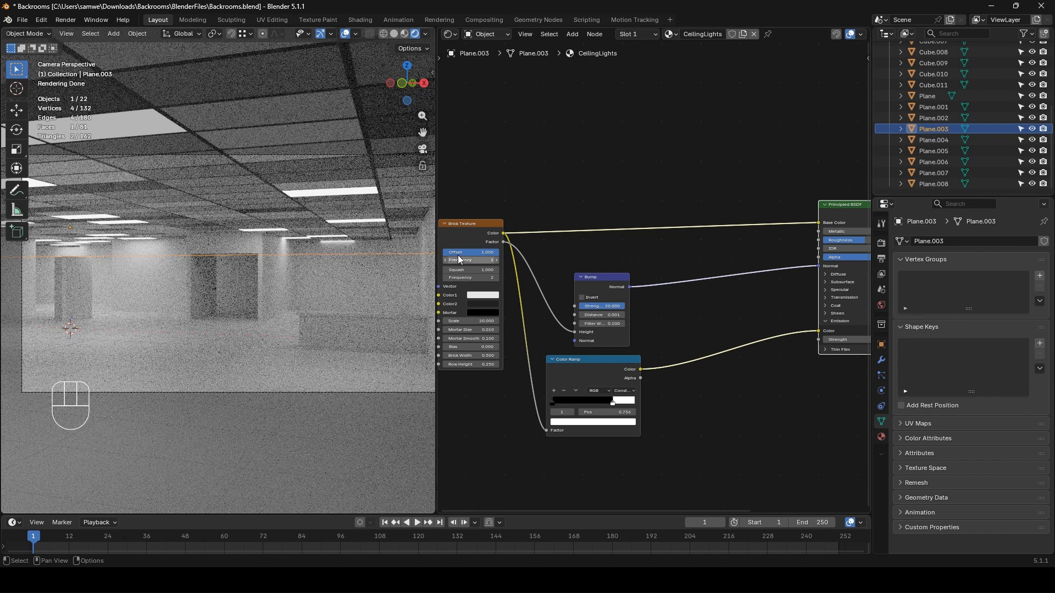
{"action": "left_click_drag", "start_coordinate": [504, 240], "coordinate": [571, 203]}
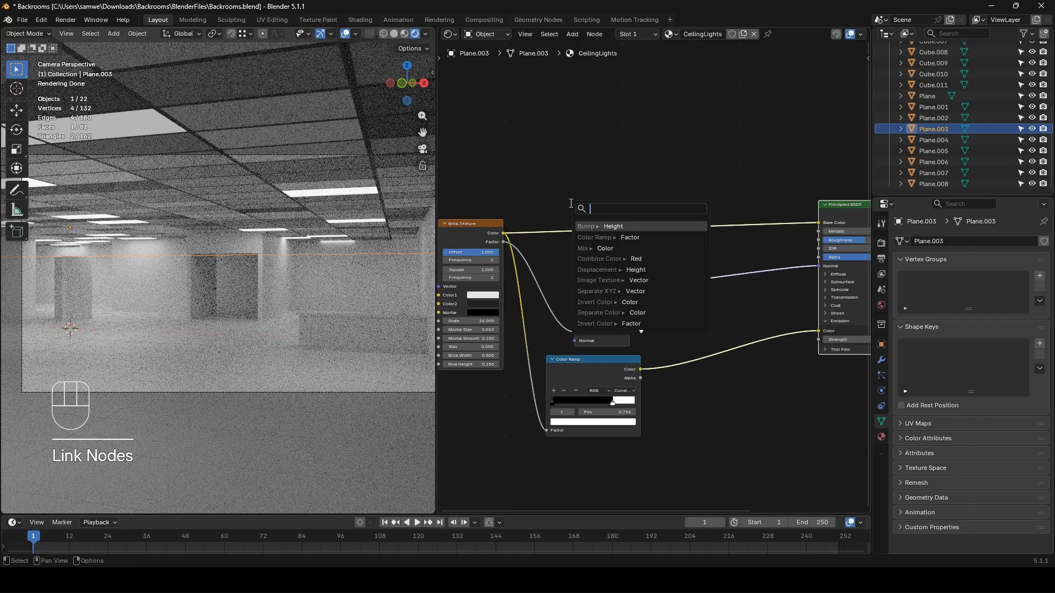
{"action": "type", "text": "colorr"}
{"action": "key", "text": "Return"}
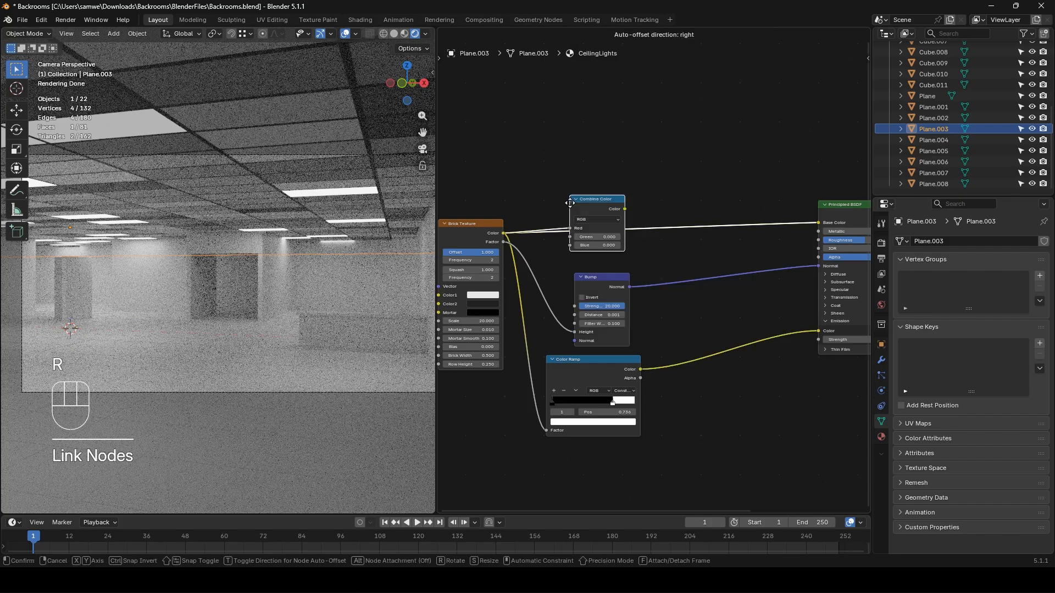
{"action": "left_click", "coordinate": [569, 203]}
{"action": "key", "text": "x"}
- Add a Color Ramp between the Brick Texture's Color output and the Principled BSDF's Base Color
{"action": "key", "text": "shift+a"}
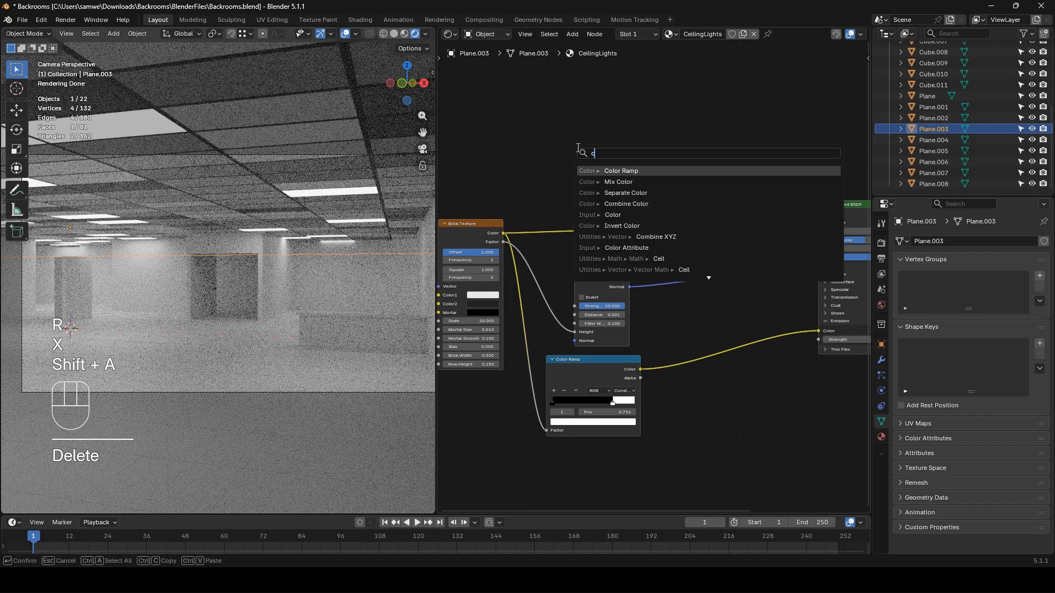
{"action": "type", "text": "colorr"}
{"action": "key", "text": "Return"}
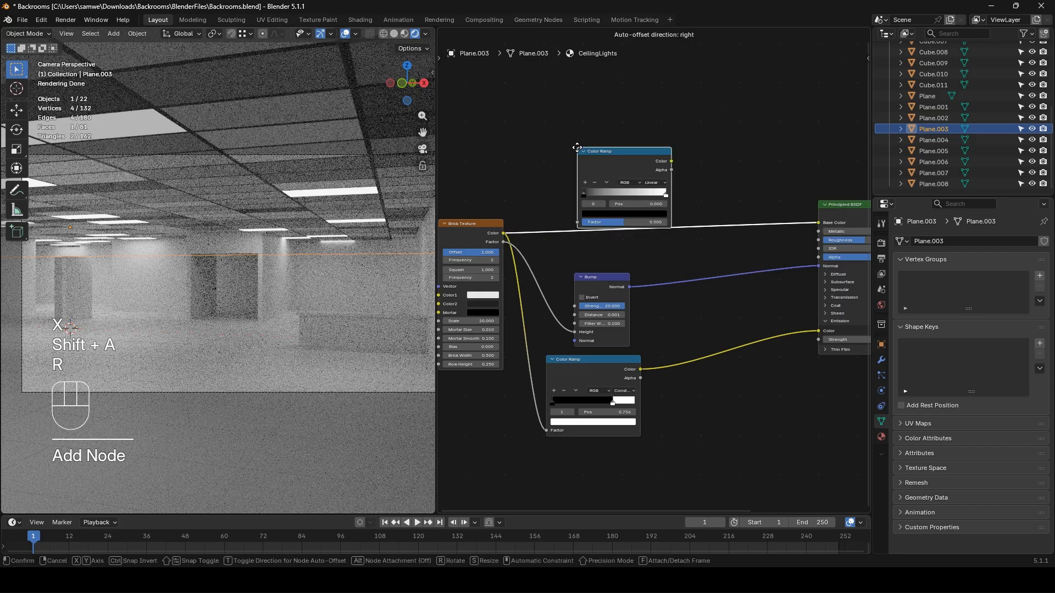
{"action": "left_click", "coordinate": [572, 132]}
{"action": "left_click_drag", "start_coordinate": [504, 233], "coordinate": [569, 200]}
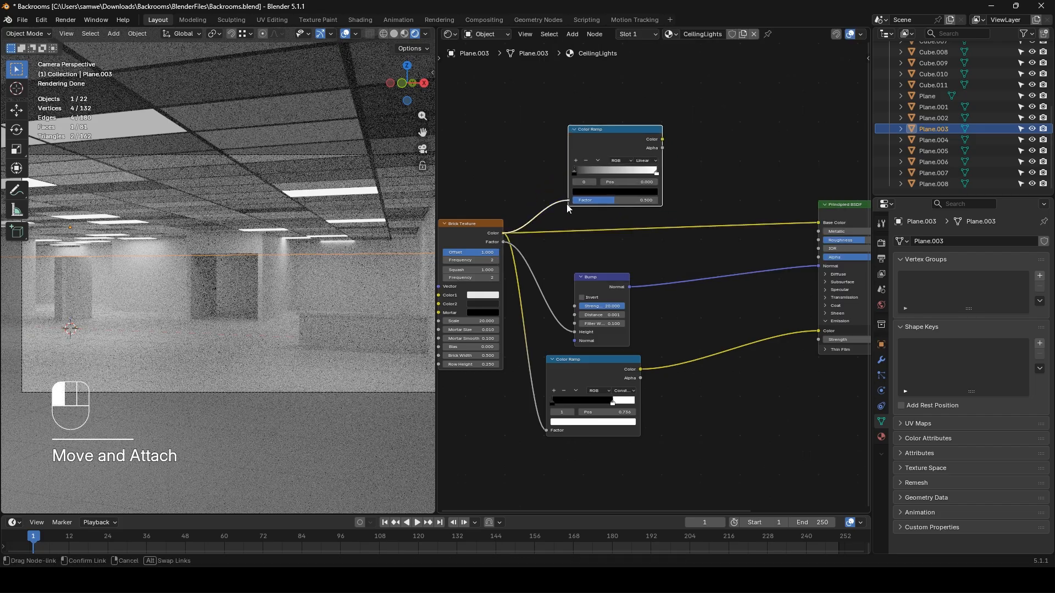
{"action": "left_click_drag", "start_coordinate": [662, 139], "coordinate": [819, 222]}
- Move the white stop of the new base color Color Ramp to position 0.009
{"action": "scroll", "coordinate": [654, 215], "scroll_direction": "up", "scroll_amount": 4}
{"action": "middle_click_drag", "start_coordinate": [543, 191], "coordinate": [589, 324]}
{"action": "left_click_drag", "start_coordinate": [704, 265], "coordinate": [589, 276]}
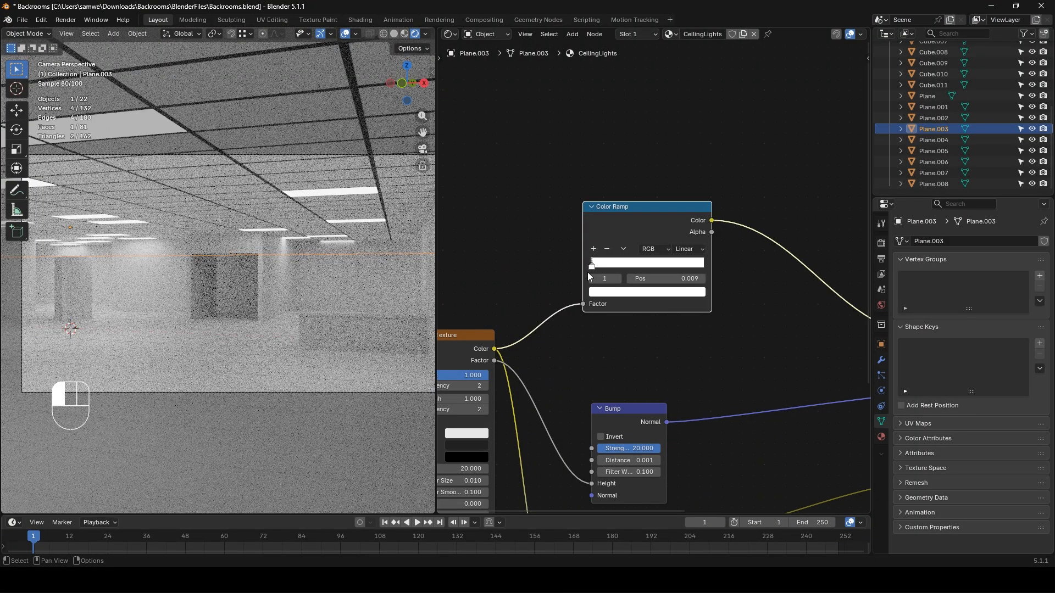
- Spread out the Brick Texture, both Color Ramps and the Bump node to make room in the middle of the node tree
{"action": "scroll", "coordinate": [588, 277], "scroll_direction": "down", "scroll_amount": 4}
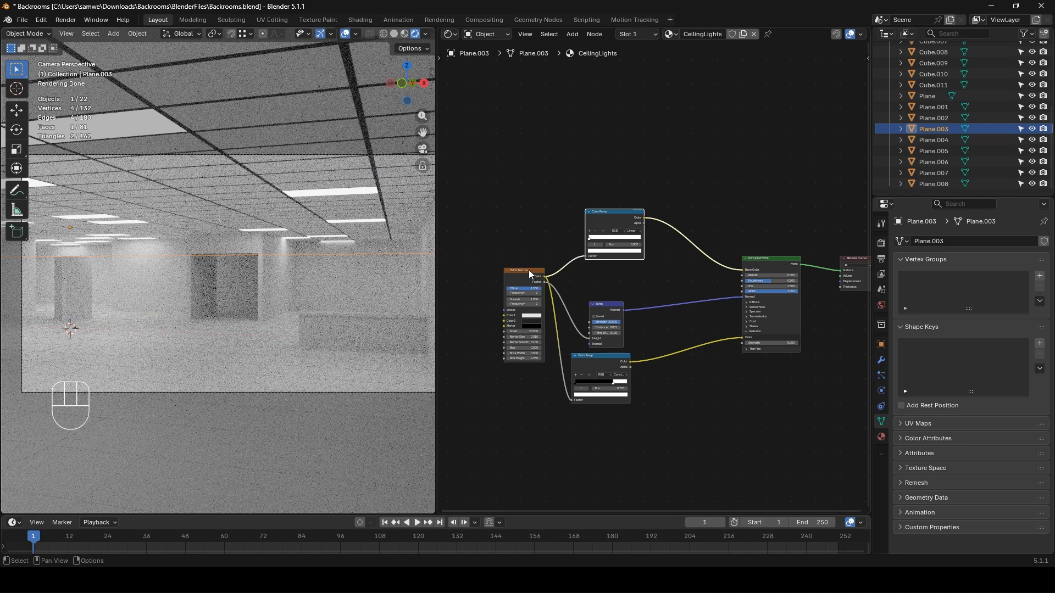
{"action": "left_click_drag", "start_coordinate": [528, 273], "coordinate": [463, 273]}
{"action": "left_click_drag", "start_coordinate": [617, 256], "coordinate": [561, 219]}
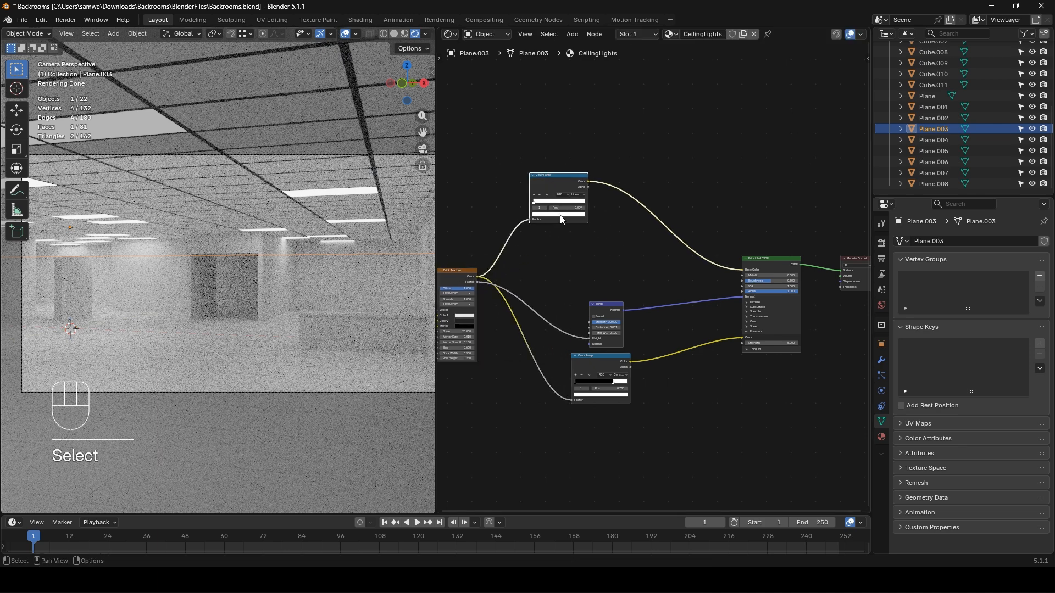
{"action": "left_click_drag", "start_coordinate": [590, 357], "coordinate": [602, 404]}
{"action": "left_click_drag", "start_coordinate": [602, 311], "coordinate": [607, 362]}
- Add a Noise Texture between the two Color Ramp branches and preview its Factor output on the ceiling
{"action": "middle_click_drag", "start_coordinate": [553, 280], "coordinate": [620, 288]}
{"action": "scroll", "coordinate": [620, 288], "scroll_direction": "up", "scroll_amount": 3}
{"action": "key", "text": "shift+a"}
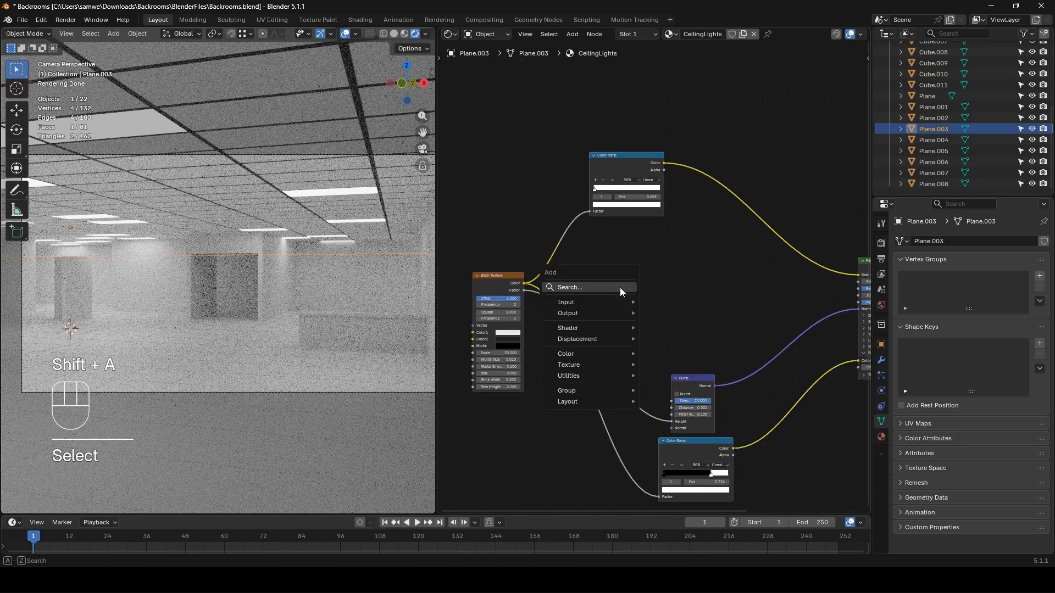
{"action": "type", "text": "n"}
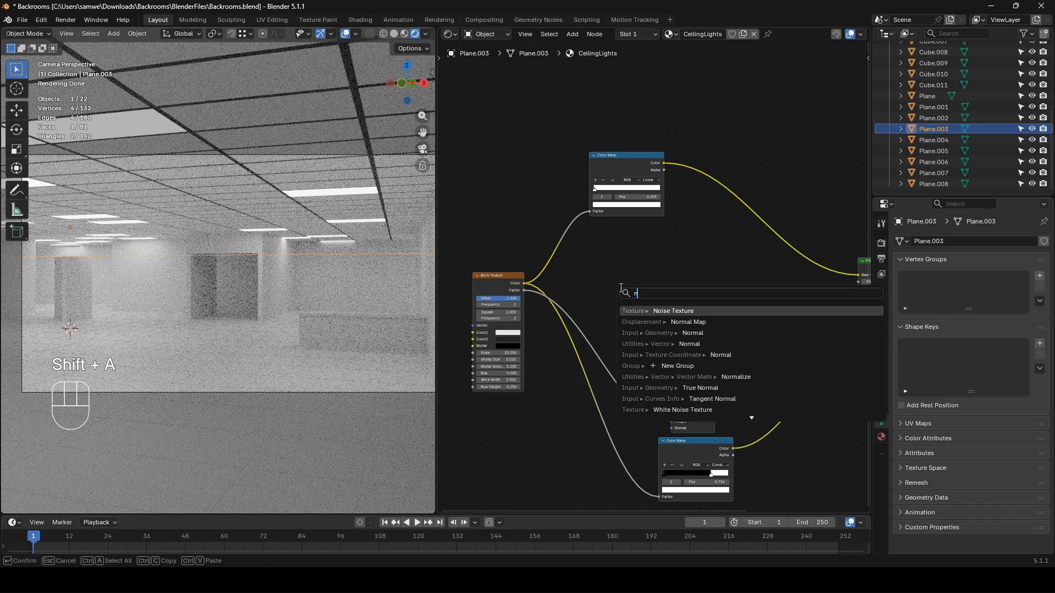
{"action": "type", "text": "oise"}
{"action": "key", "text": "Return"}
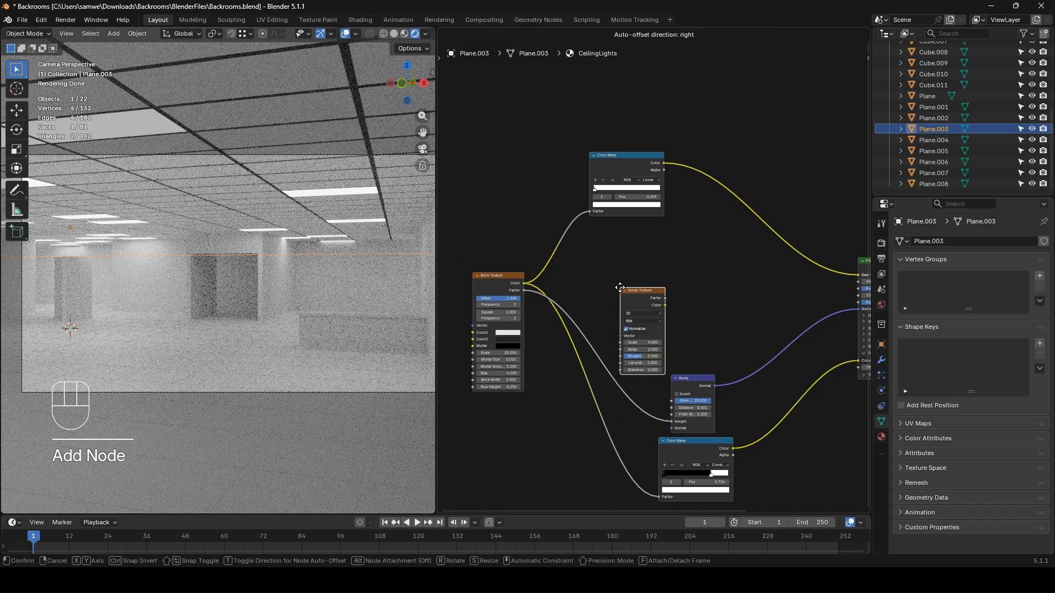
{"action": "left_click", "coordinate": [614, 262]}
{"action": "left_click", "coordinate": [634, 264], "text": "ctrl+shift"}
- Insert a Color Ramp on the Noise Texture's Factor output link
{"action": "scroll", "coordinate": [643, 283], "scroll_direction": "up", "scroll_amount": 3}
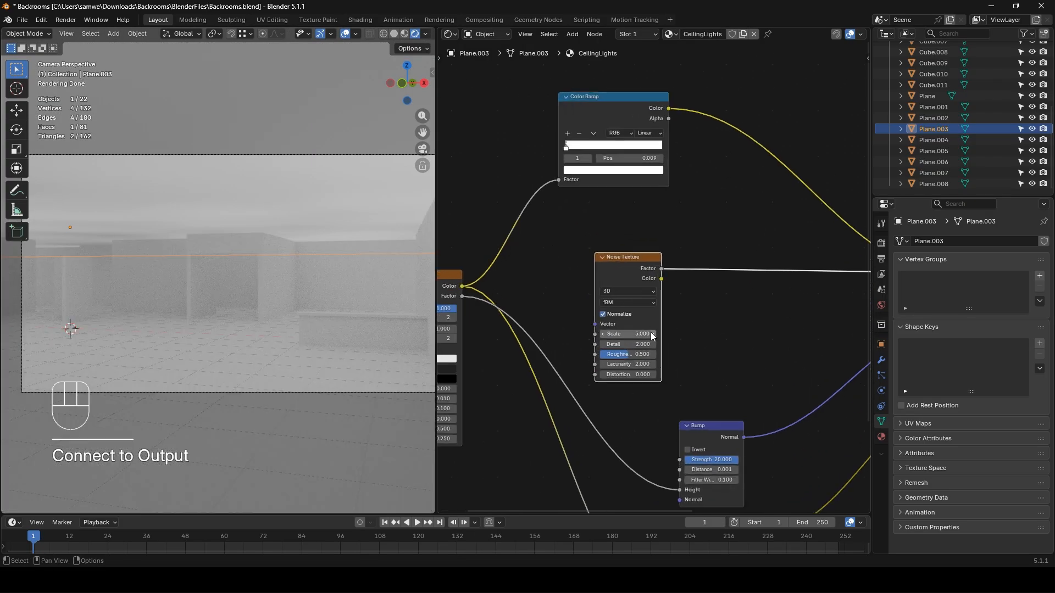
{"action": "key", "text": "shift+a"}
{"action": "type", "text": "color r"}
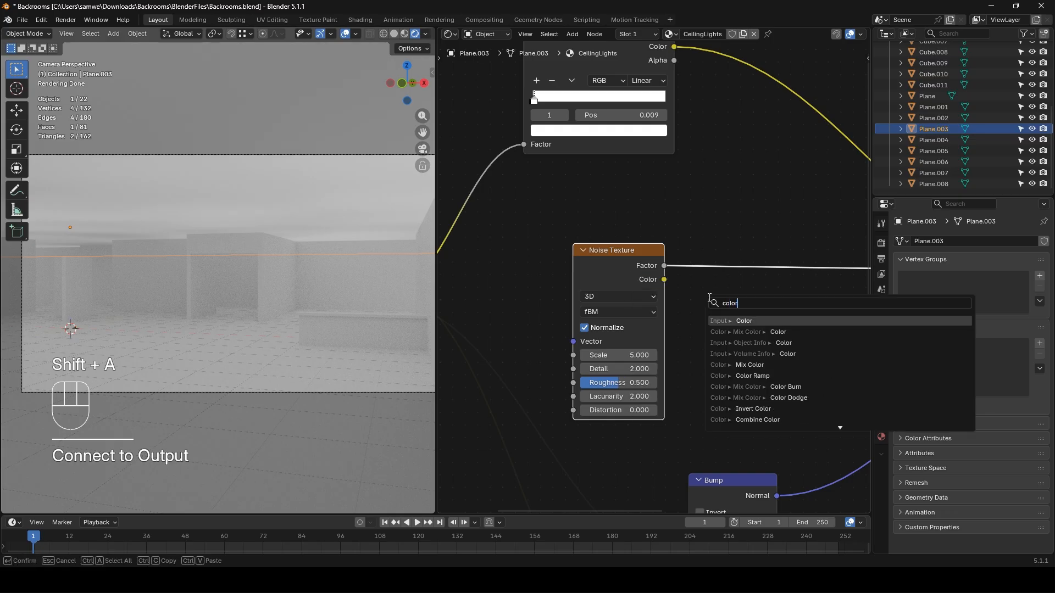
{"action": "key", "text": "Return"}
{"action": "left_click", "coordinate": [693, 239]}
- Set the Noise Texture's Scale to 250, Detail to 15 and Roughness to 0.980
{"action": "double_click", "coordinate": [617, 355]}
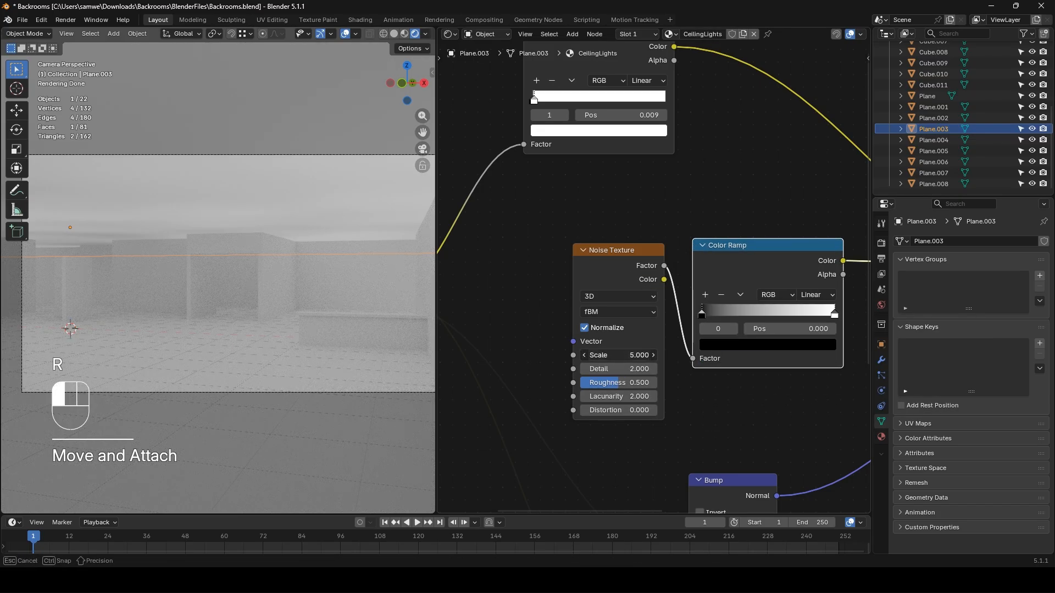
{"action": "type", "text": "2"}
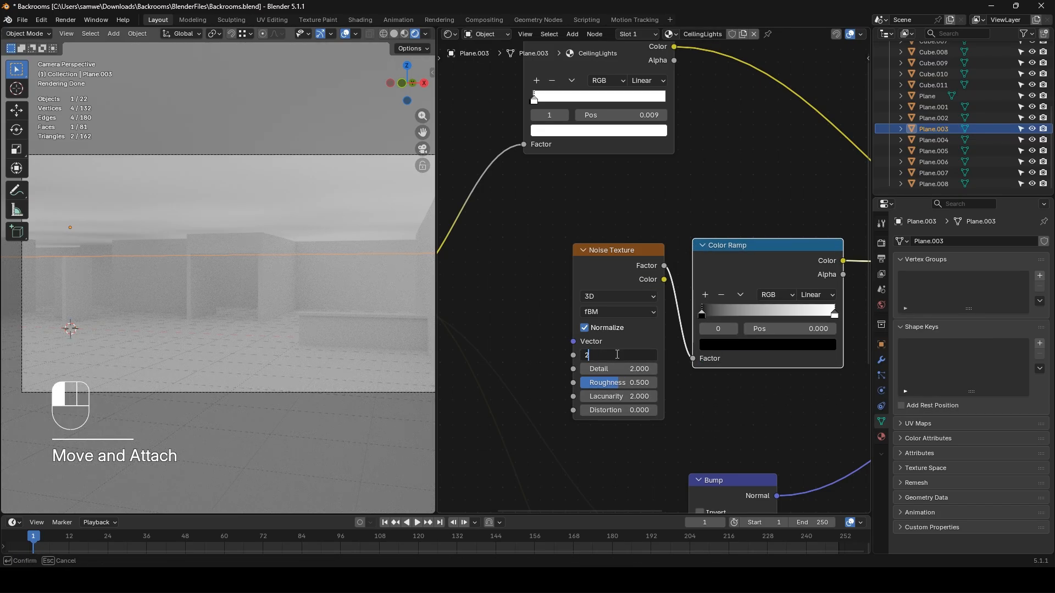
{"action": "type", "text": "50"}
{"action": "key", "text": "Return"}
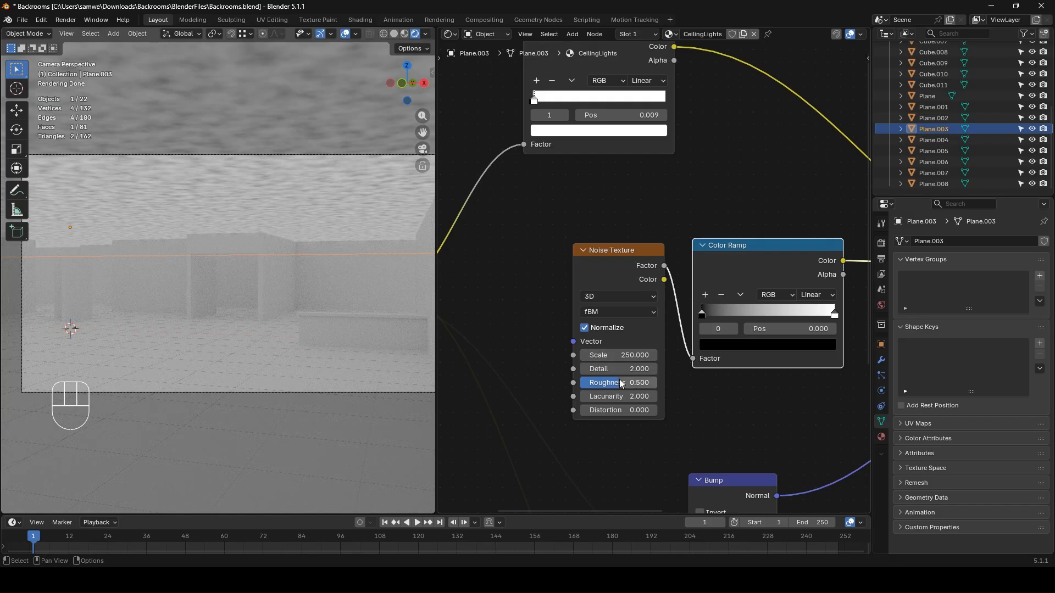
{"action": "left_click_drag", "start_coordinate": [604, 369], "coordinate": [656, 382]}
- Tighten the noise Color Ramp by moving its black stop to 0.286 and its white stop to about 0.78
{"action": "middle_click_drag", "start_coordinate": [734, 407], "coordinate": [627, 395]}
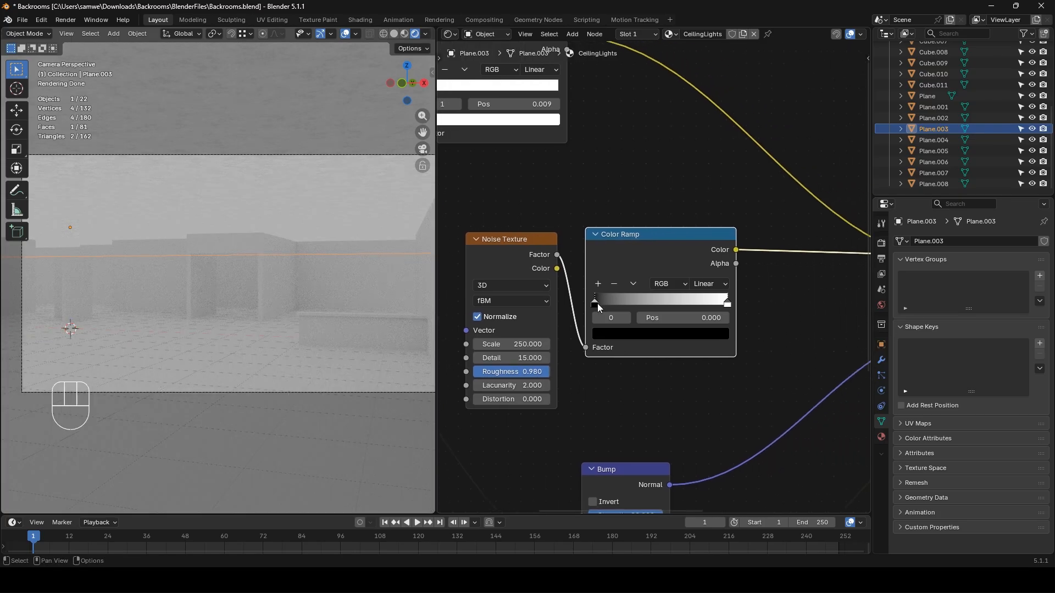
{"action": "left_click_drag", "start_coordinate": [599, 306], "coordinate": [632, 301]}
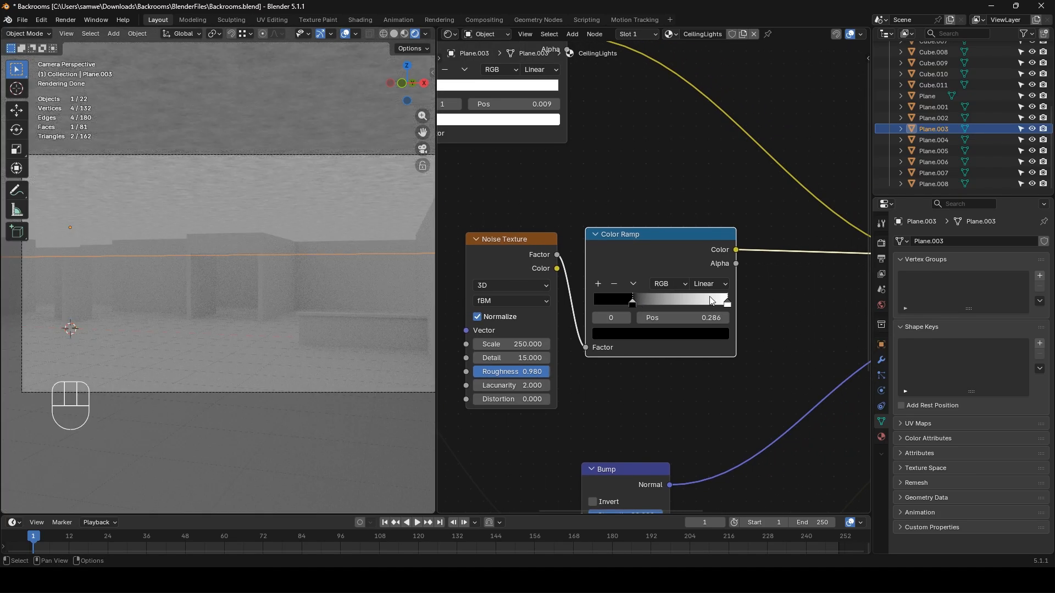
{"action": "left_click_drag", "start_coordinate": [725, 300], "coordinate": [700, 301]}
{"action": "scroll", "coordinate": [656, 304], "scroll_direction": "down", "scroll_amount": 3}
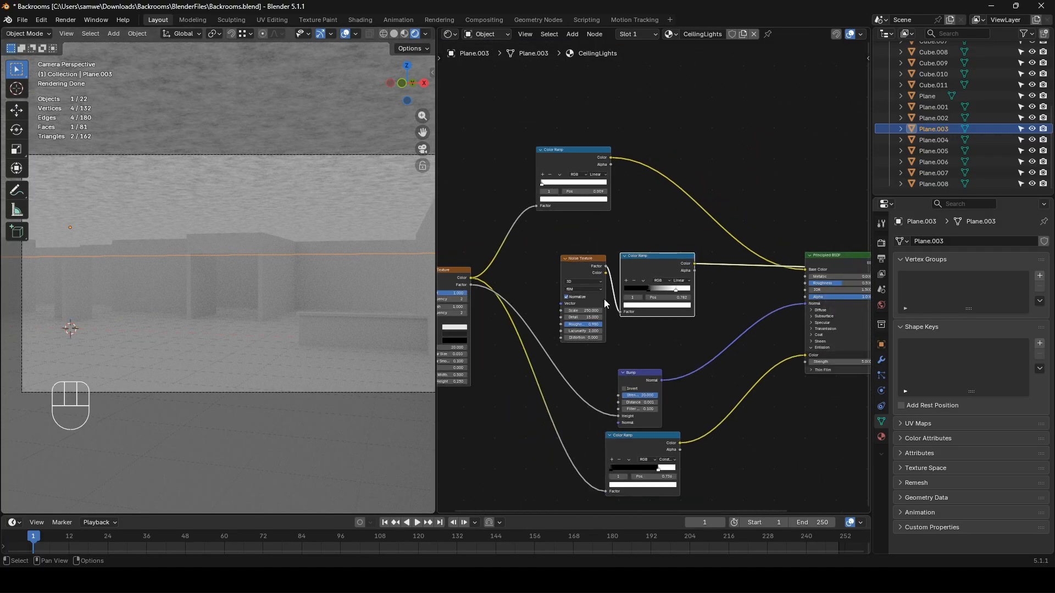
- Chain a duplicate Bump node, with the noise Color Ramp as Height, into the Principled BSDF's Normal and reconnect the shader to the Material Output
{"action": "scroll", "coordinate": [600, 246], "scroll_direction": "down", "scroll_amount": 1}
{"action": "left_click", "coordinate": [592, 348]}
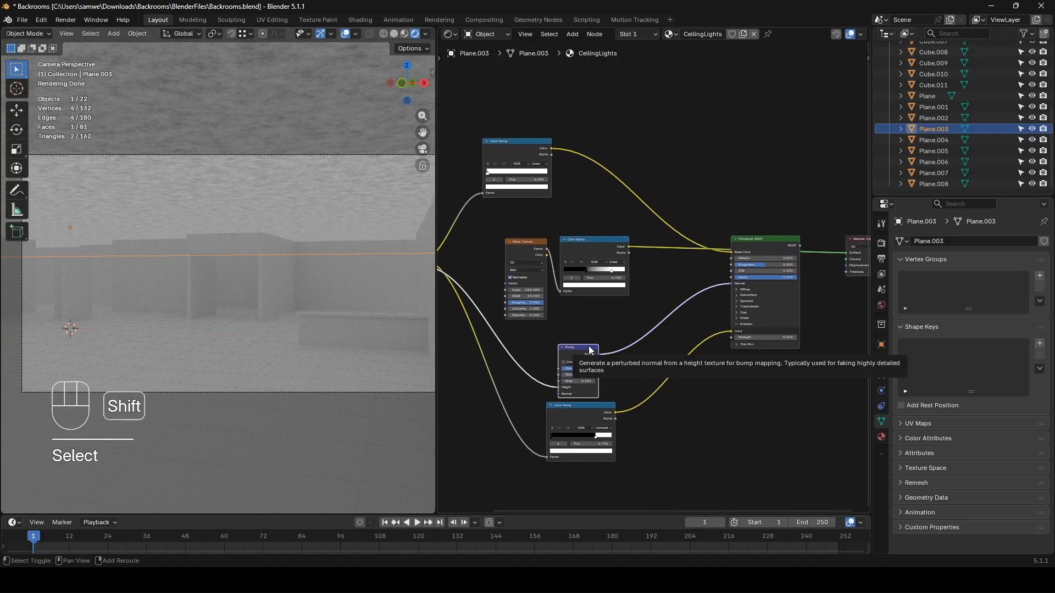
{"action": "key", "text": "shift+d"}
{"action": "left_click", "coordinate": [651, 318]}
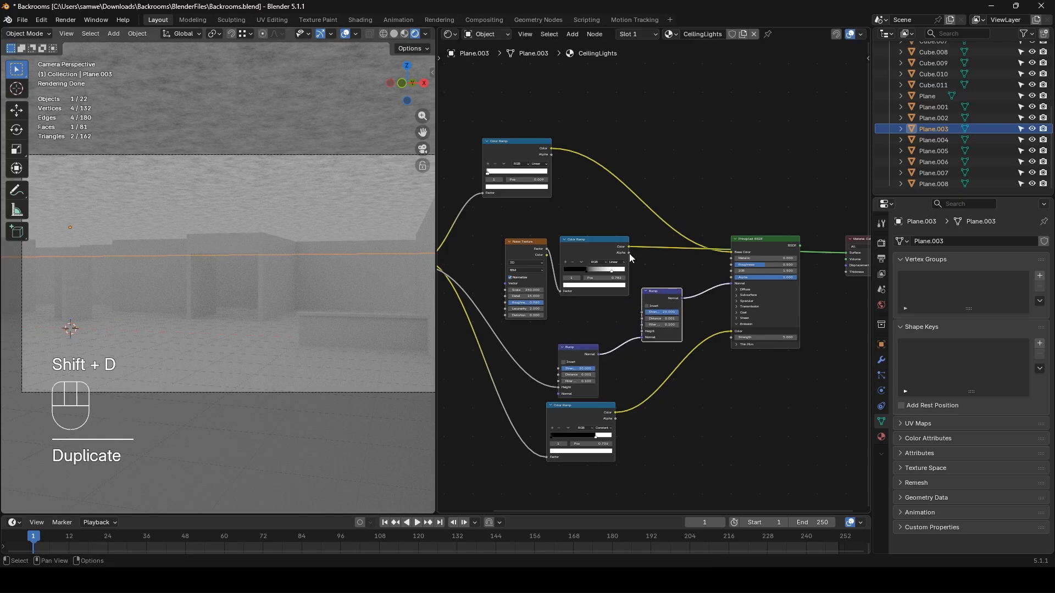
{"action": "left_click_drag", "start_coordinate": [630, 252], "coordinate": [645, 337]}
{"action": "left_click", "coordinate": [770, 239], "text": "ctrl+shift"}
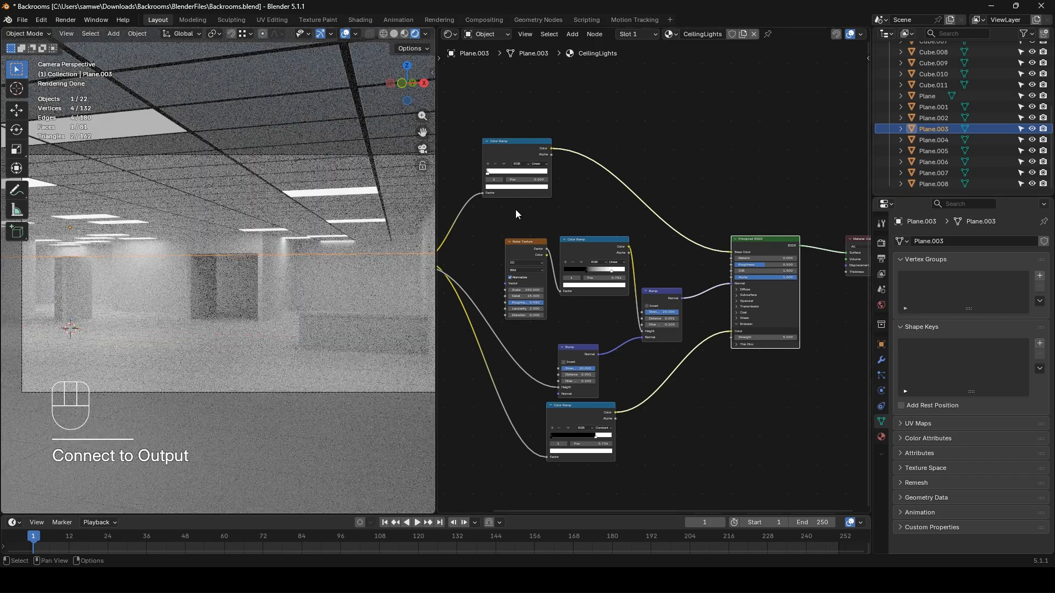
- Insert a Mix Color node before the Principled BSDF's Base Color and link the noise Color Ramp to its B input
{"action": "key", "text": "shift+a"}
{"action": "type", "text": "mix"}
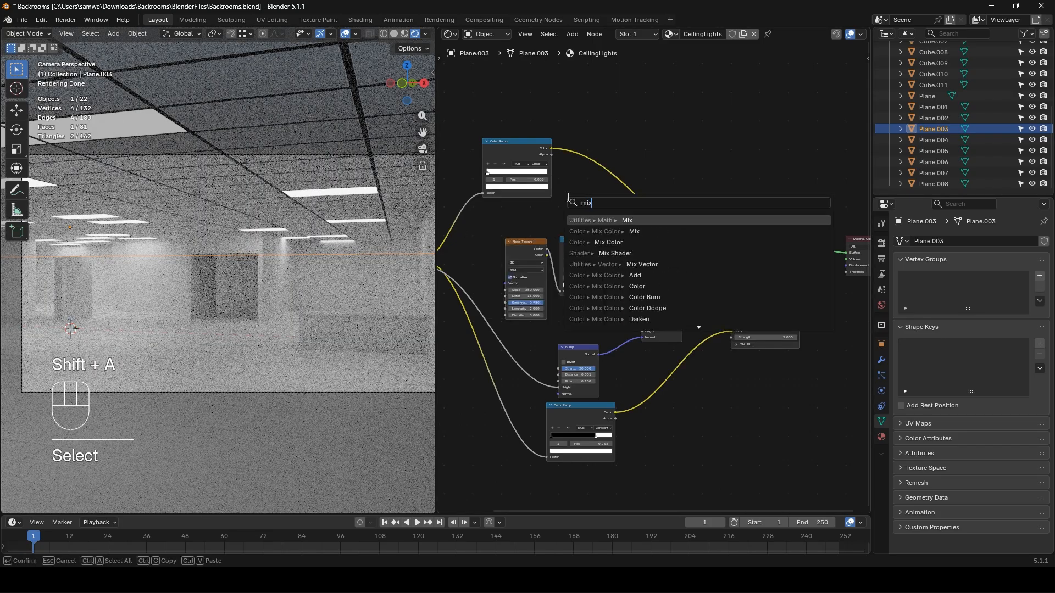
{"action": "type", "text": "color"}
{"action": "key", "text": "Return"}
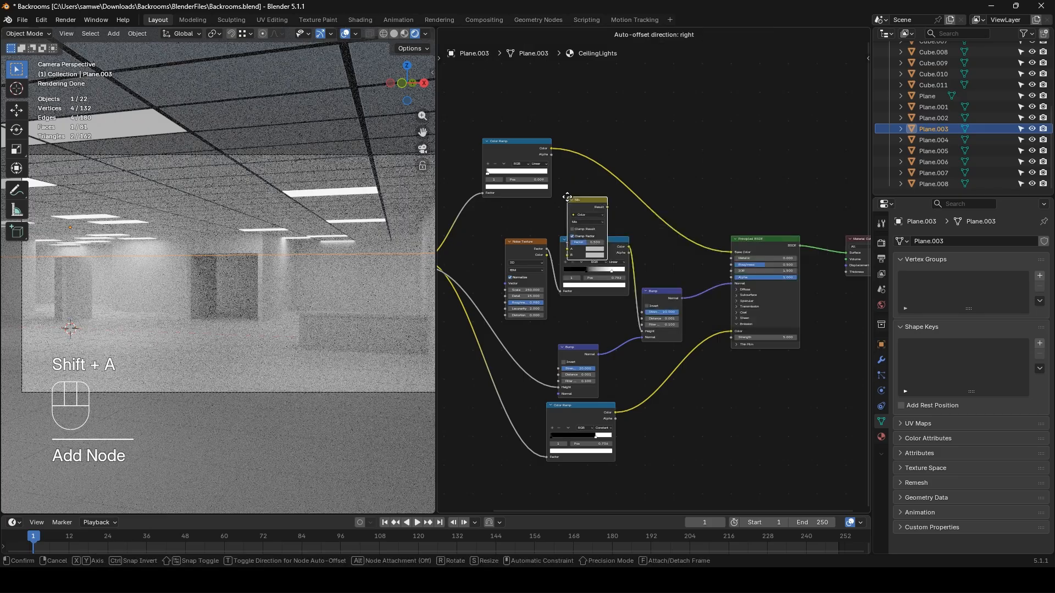
{"action": "left_click", "coordinate": [602, 162]}
{"action": "scroll", "coordinate": [602, 241], "scroll_direction": "up", "scroll_amount": 2}
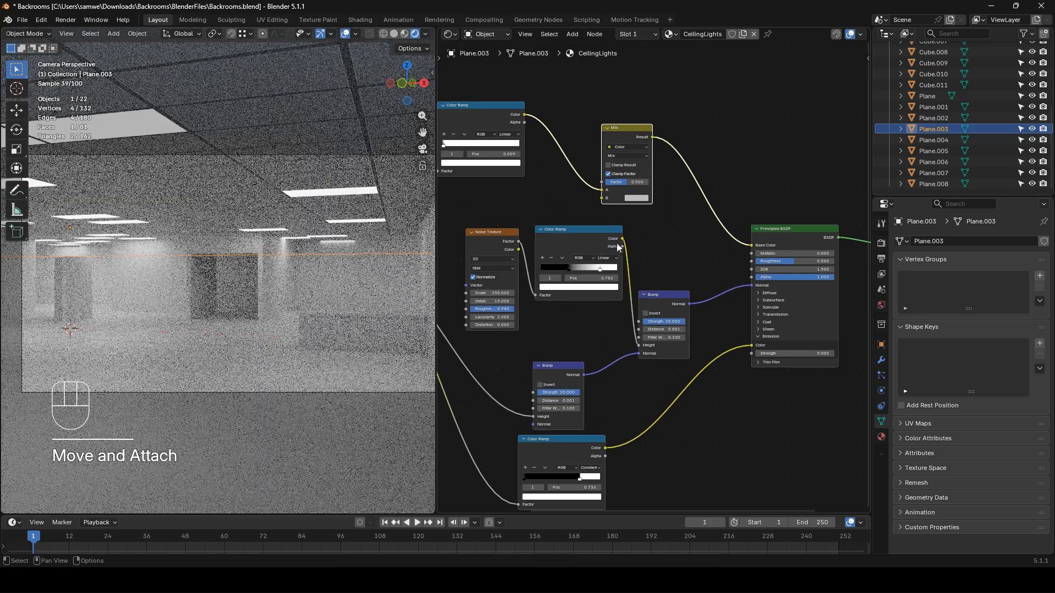
{"action": "left_click_drag", "start_coordinate": [619, 247], "coordinate": [596, 203]}
- Try the Add blend mode on the Mix Color node, preview its result and set its Factor to 1.000
{"action": "left_click", "coordinate": [615, 158]}
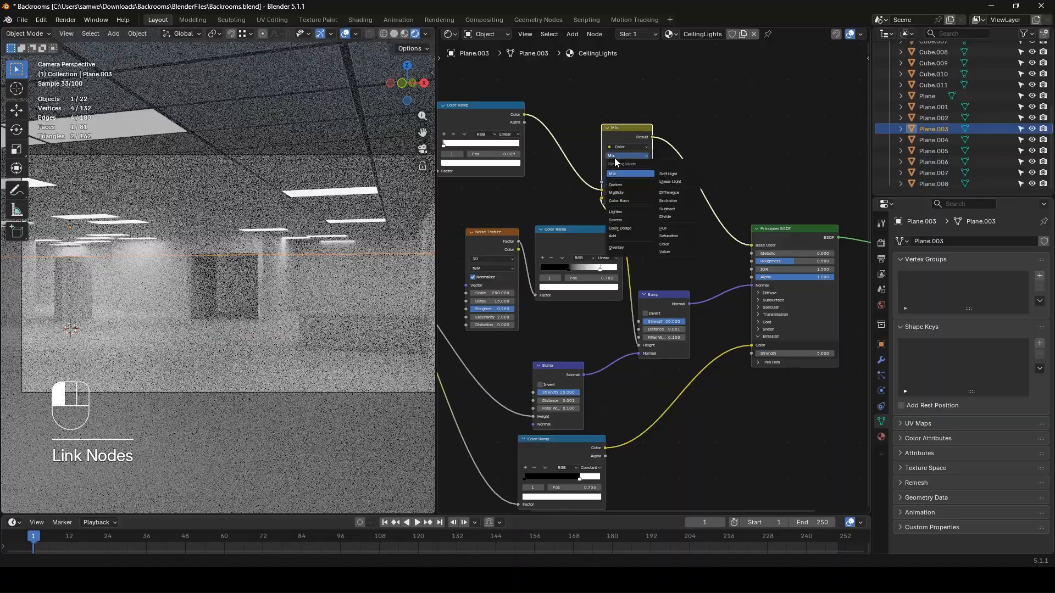
{"action": "left_click", "coordinate": [627, 236]}
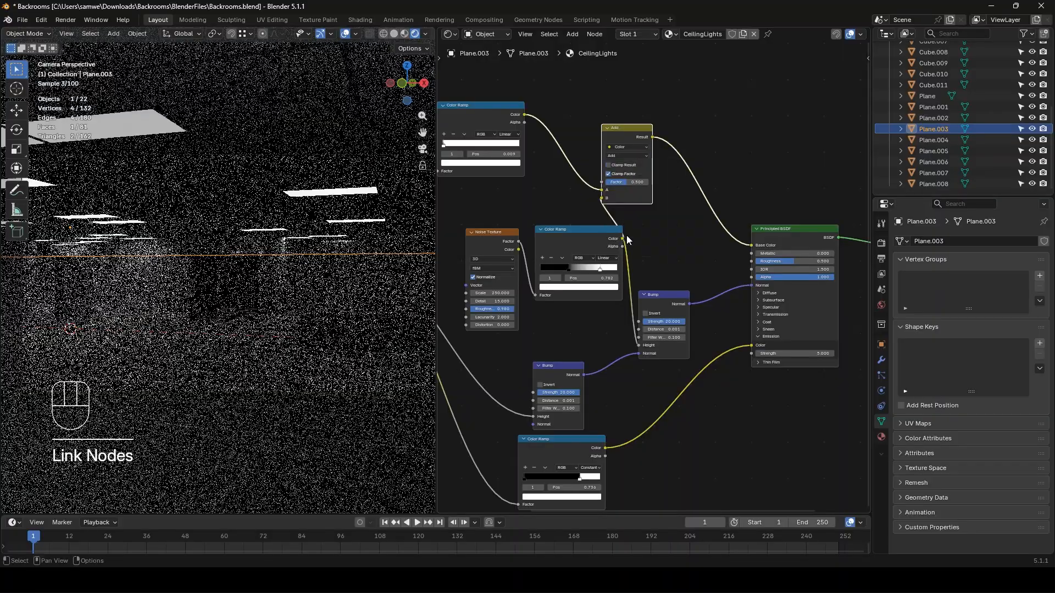
{"action": "left_click", "coordinate": [622, 130], "text": "ctrl+shift"}
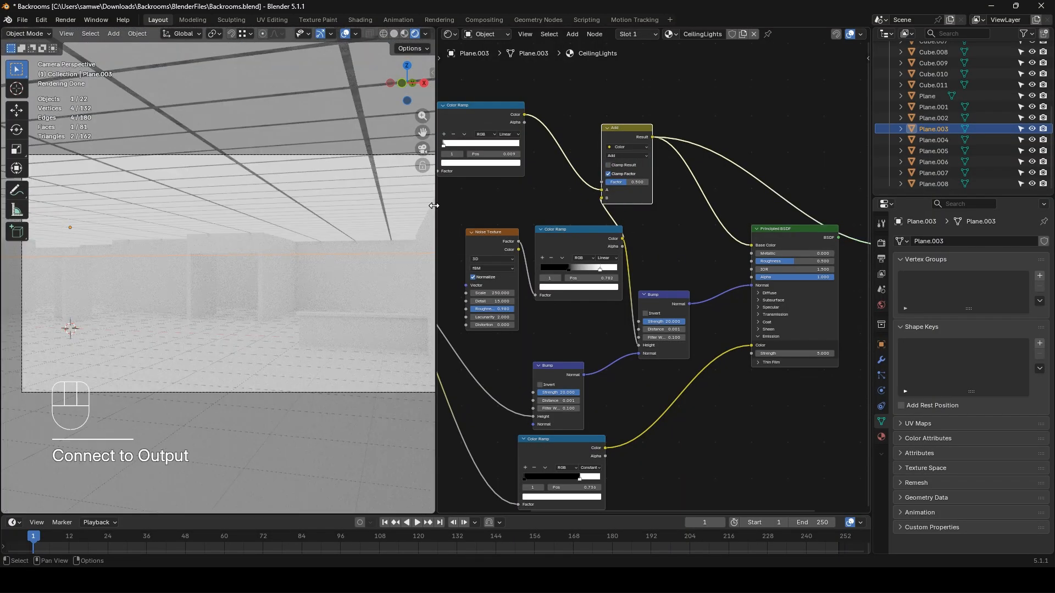
{"action": "left_click_drag", "start_coordinate": [483, 217], "coordinate": [507, 229]}
{"action": "left_click_drag", "start_coordinate": [626, 181], "coordinate": [649, 183]}
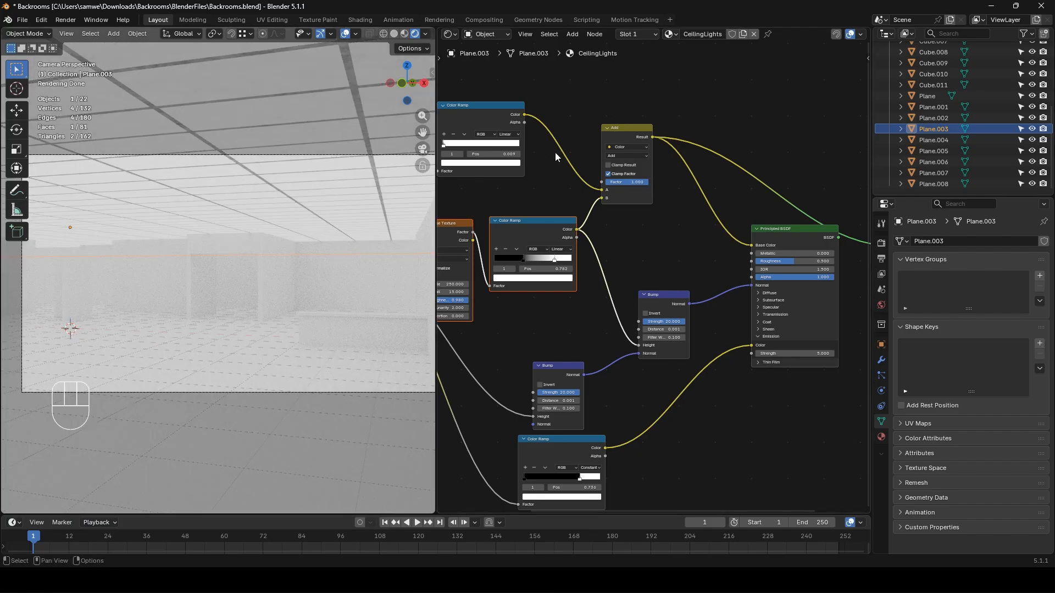
- Set the Mix Color node's blend mode to Darken and reconnect the Principled BSDF to the Material Output
{"action": "left_click", "coordinate": [619, 157]}
{"action": "left_click", "coordinate": [625, 185]}
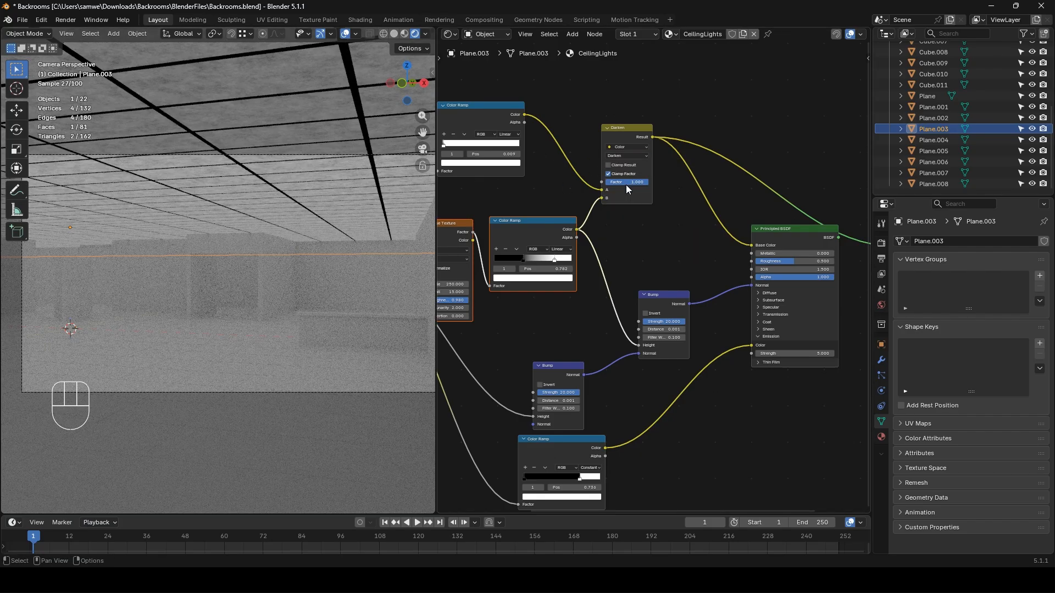
{"action": "scroll", "coordinate": [613, 215], "scroll_direction": "down", "scroll_amount": 1}
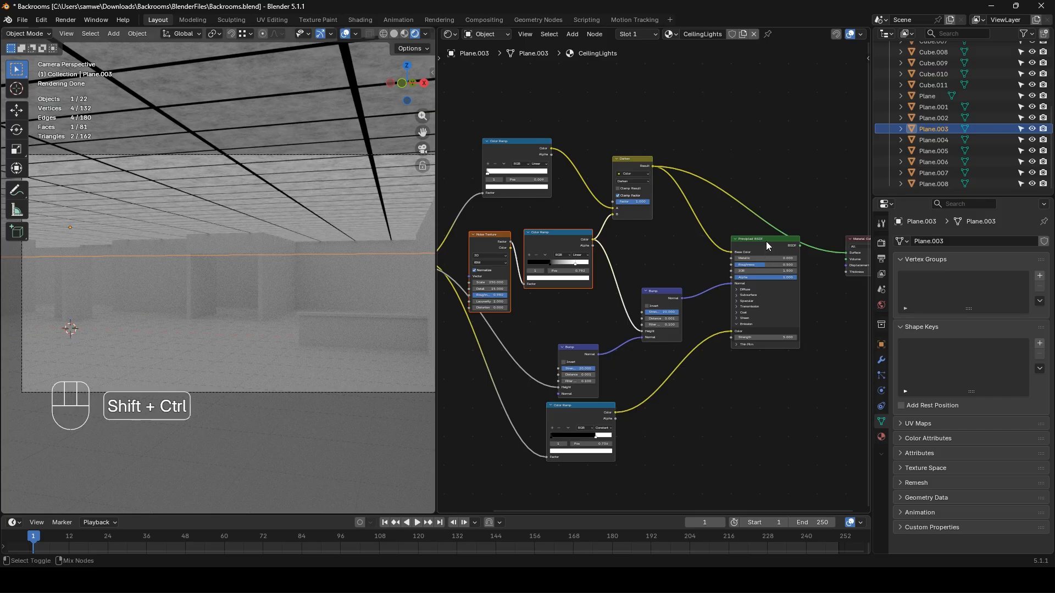
{"action": "left_click", "coordinate": [767, 243], "text": "ctrl+shift"}
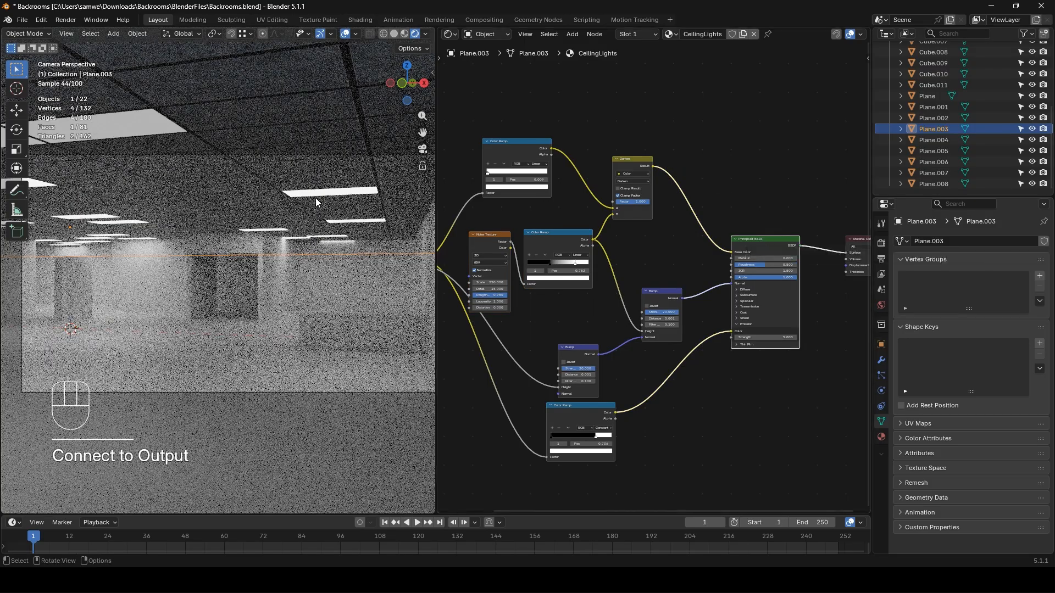
- Lighten the noise Color Ramp's black stop to a mid gray and save the file
{"action": "scroll", "coordinate": [595, 191], "scroll_direction": "up", "scroll_amount": 1}
{"action": "middle_click_drag", "start_coordinate": [544, 277], "coordinate": [633, 260]}
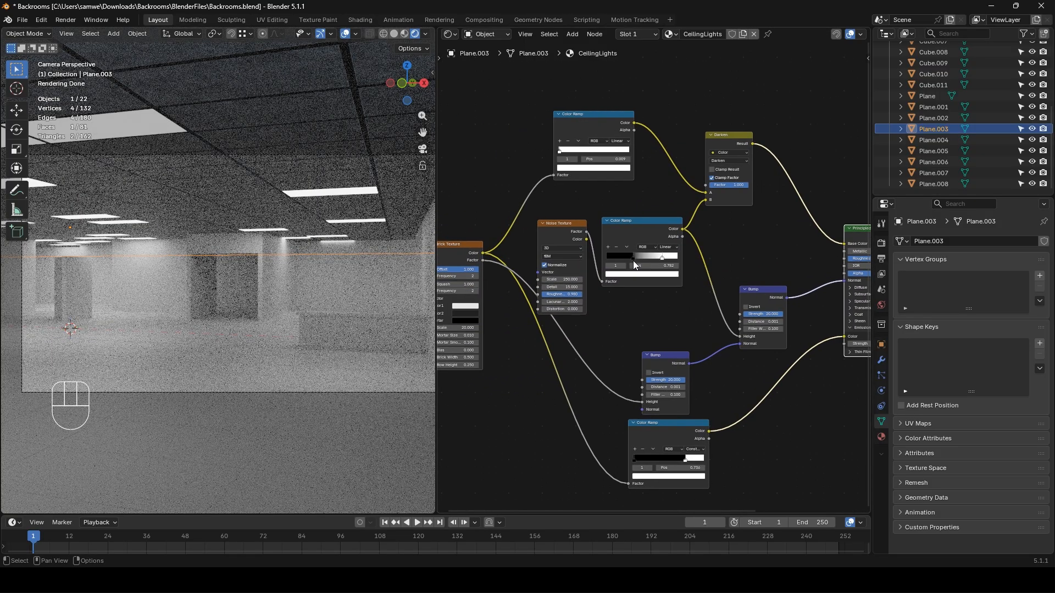
{"action": "left_click", "coordinate": [634, 258]}
{"action": "left_click", "coordinate": [635, 274]}
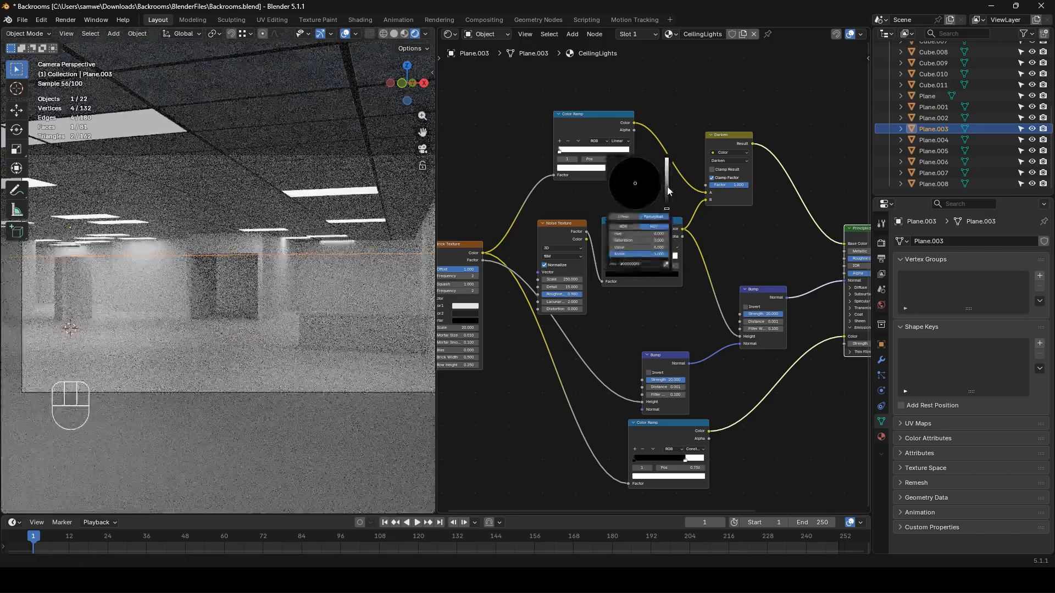
{"action": "left_click_drag", "start_coordinate": [667, 186], "coordinate": [667, 183]}
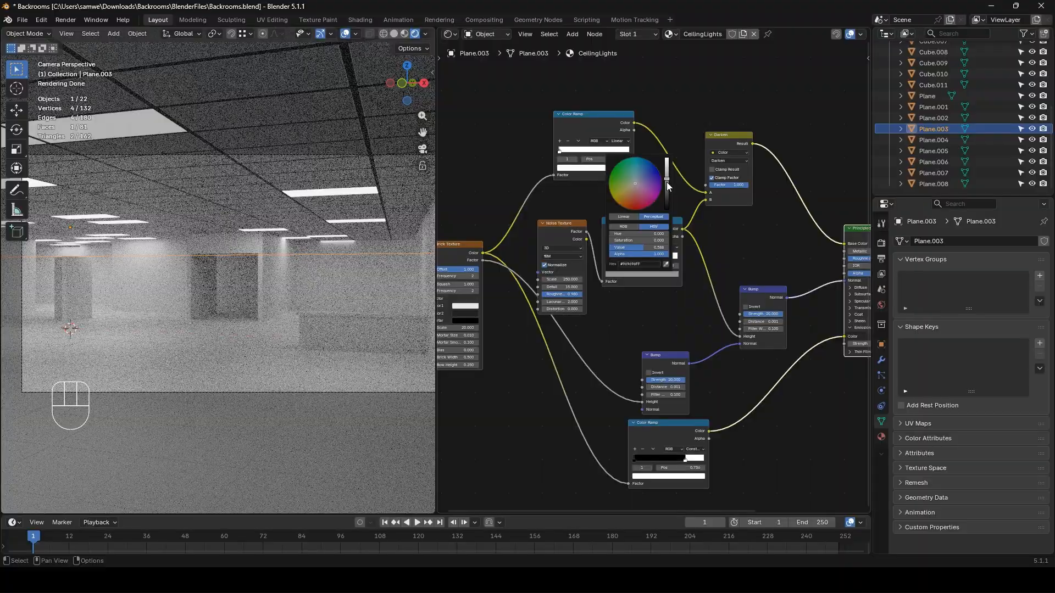
{"action": "left_click", "coordinate": [667, 187]}
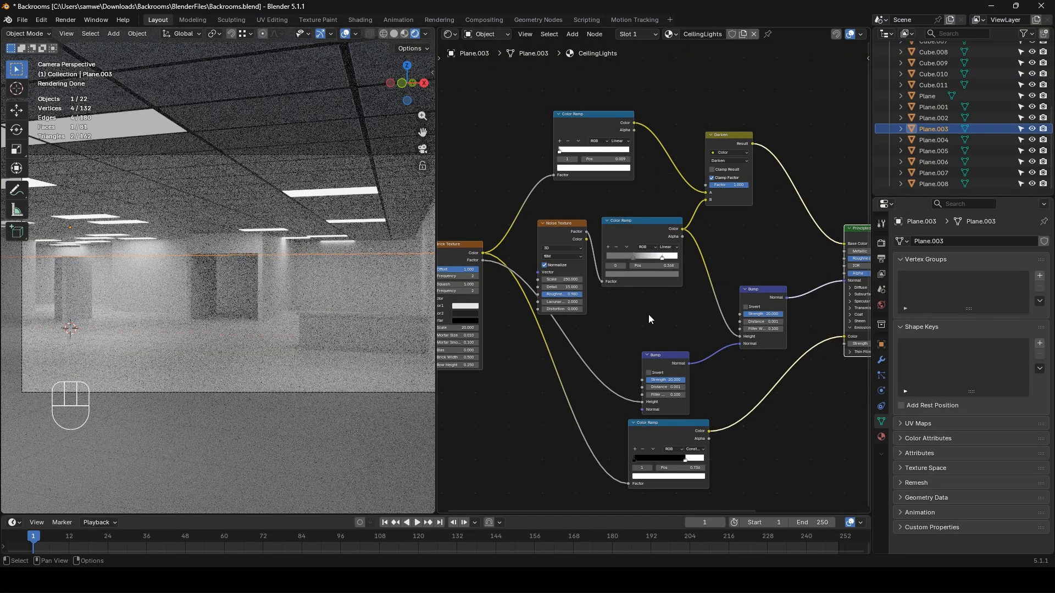
{"action": "left_click", "coordinate": [633, 323]}
{"action": "scroll", "coordinate": [663, 343], "scroll_direction": "down", "scroll_amount": 2}
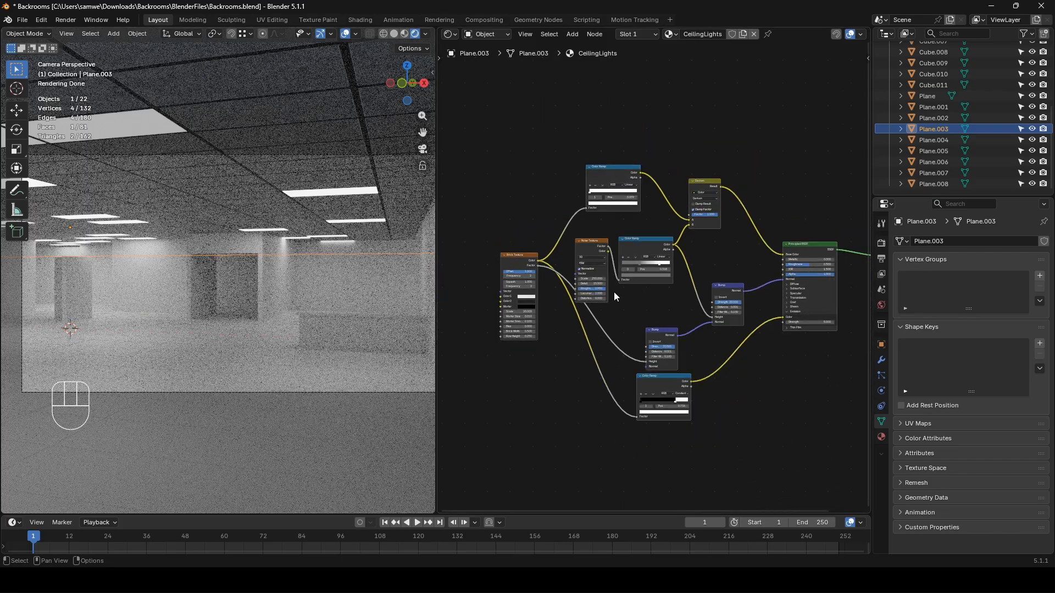
{"action": "key", "text": "ctrl+s"}
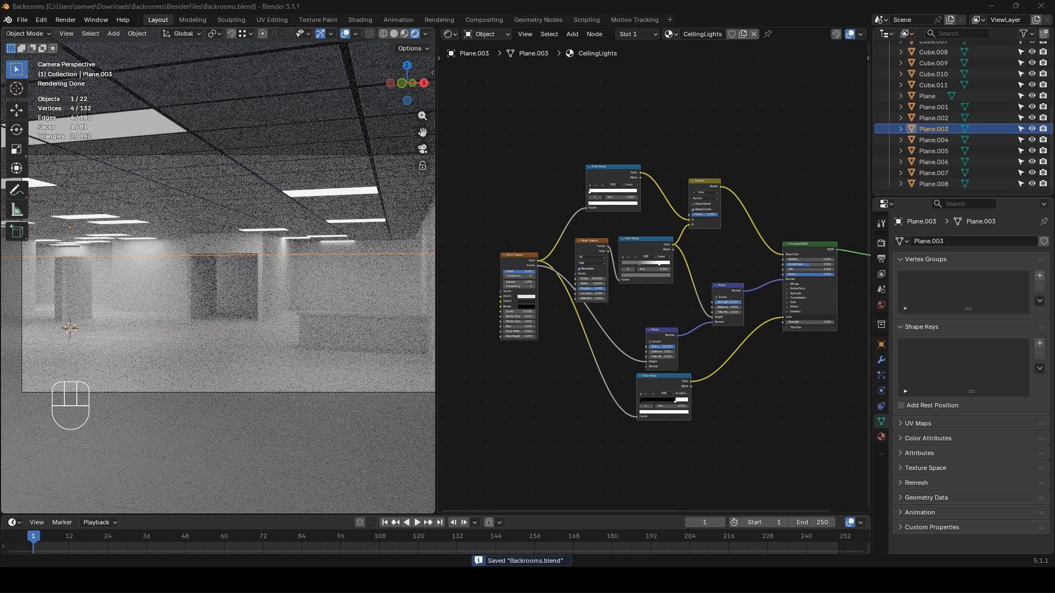
- Create a new material on the floor plane and open its name for editing
{"action": "left_click", "coordinate": [282, 434]}
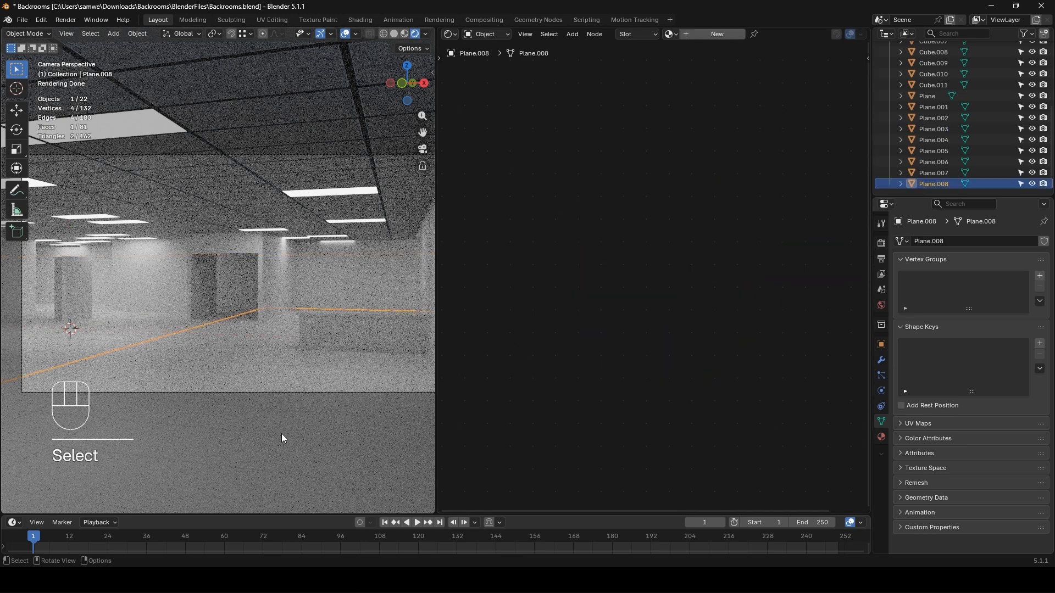
{"action": "left_click", "coordinate": [714, 34]}
{"action": "double_click", "coordinate": [712, 34]}
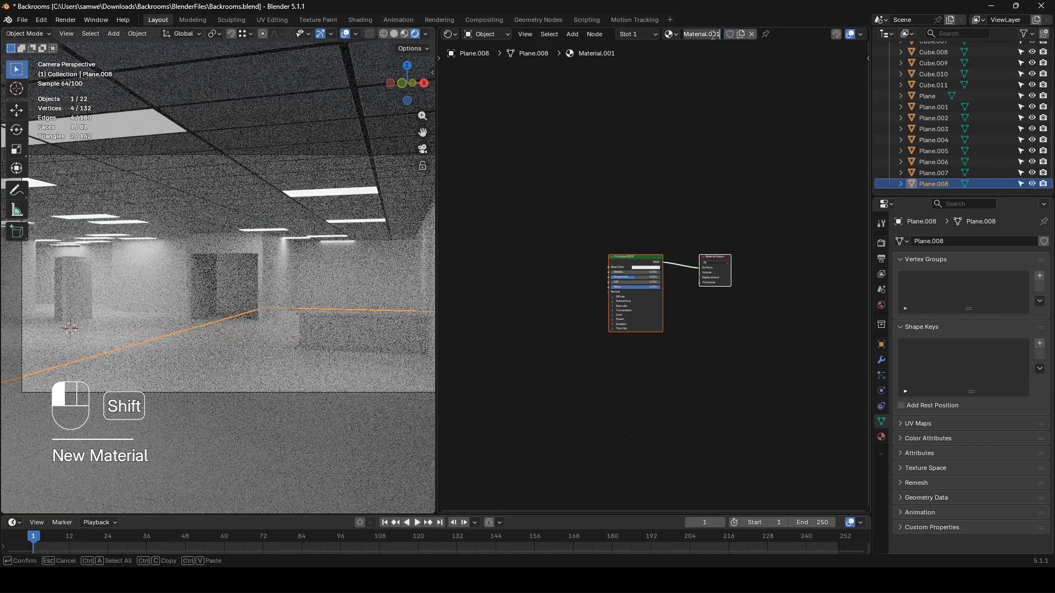
- Name the new material Floor and add a Noise Texture node ahead of the Principled BSDF
{"action": "type", "text": "Floor"}
{"action": "key", "text": "Return"}
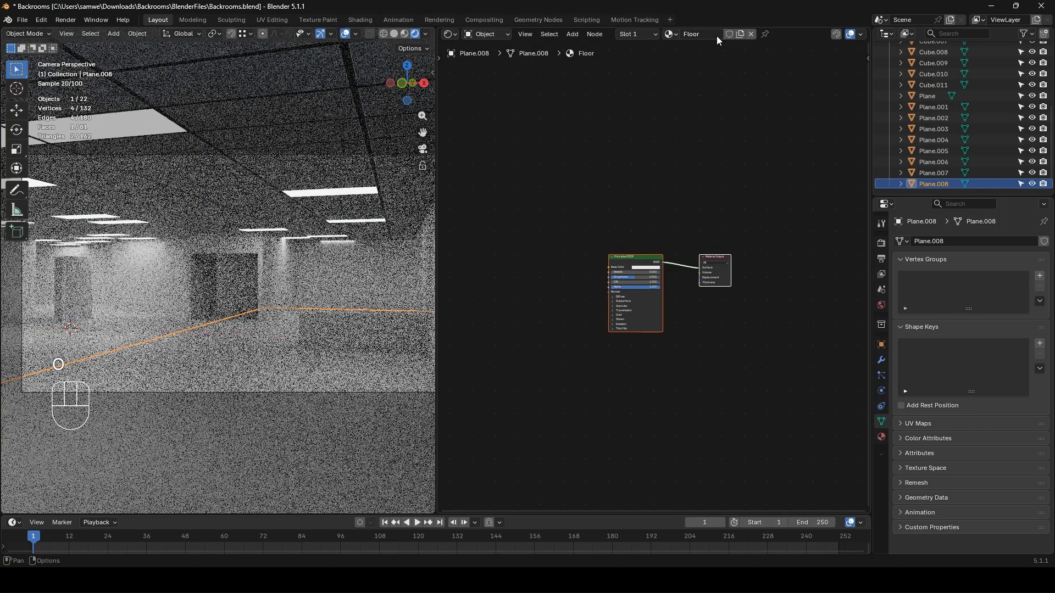
{"action": "middle_click_drag", "start_coordinate": [485, 318], "coordinate": [608, 327]}
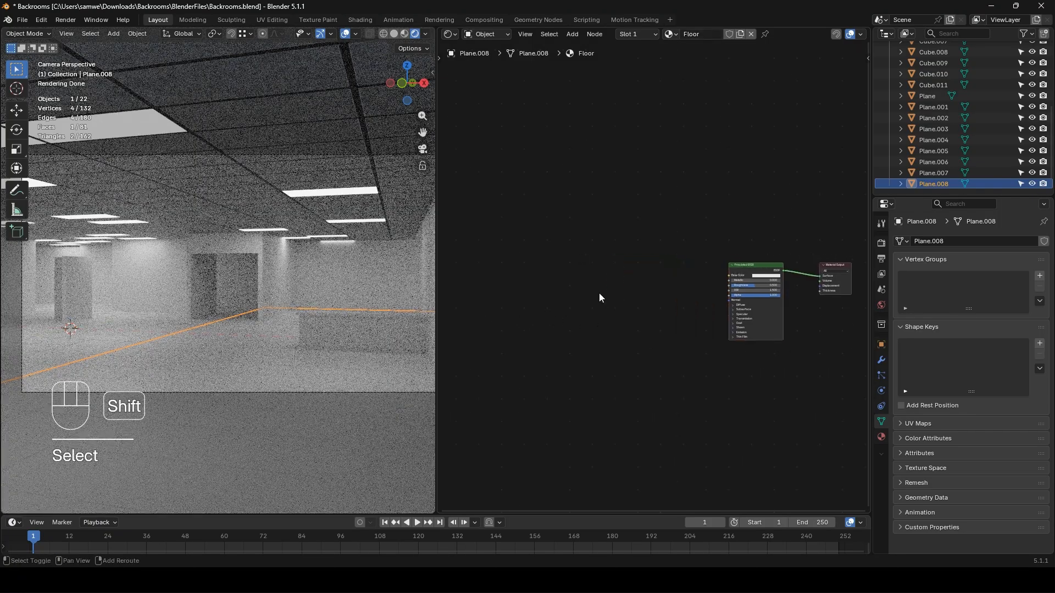
{"action": "key", "text": "shift+a"}
{"action": "type", "text": "noisetex"}
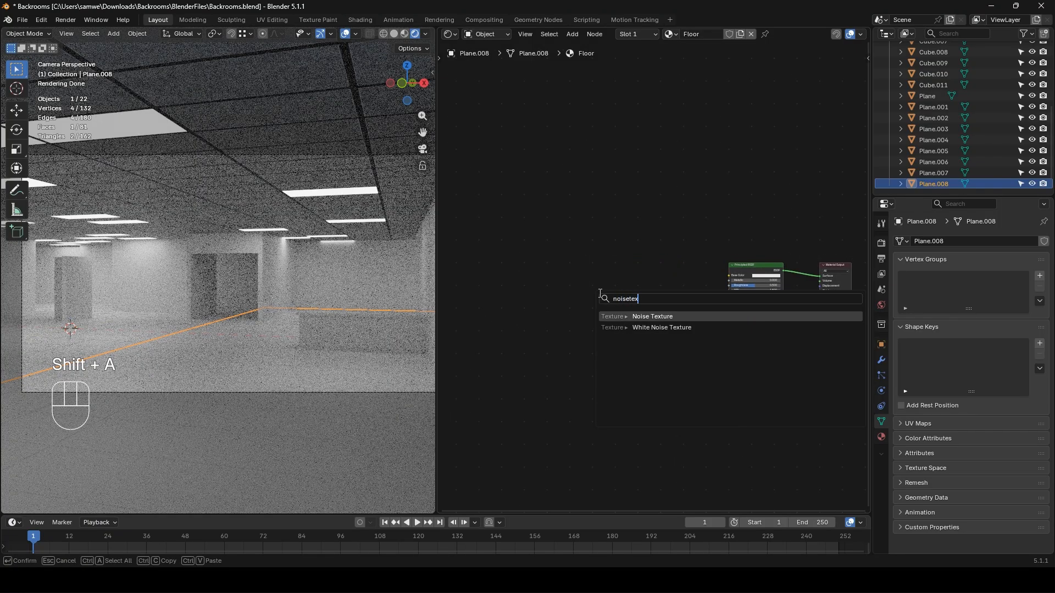
{"action": "type", "text": "ture"}
{"action": "key", "text": "Return"}
{"action": "left_click", "coordinate": [611, 297]}
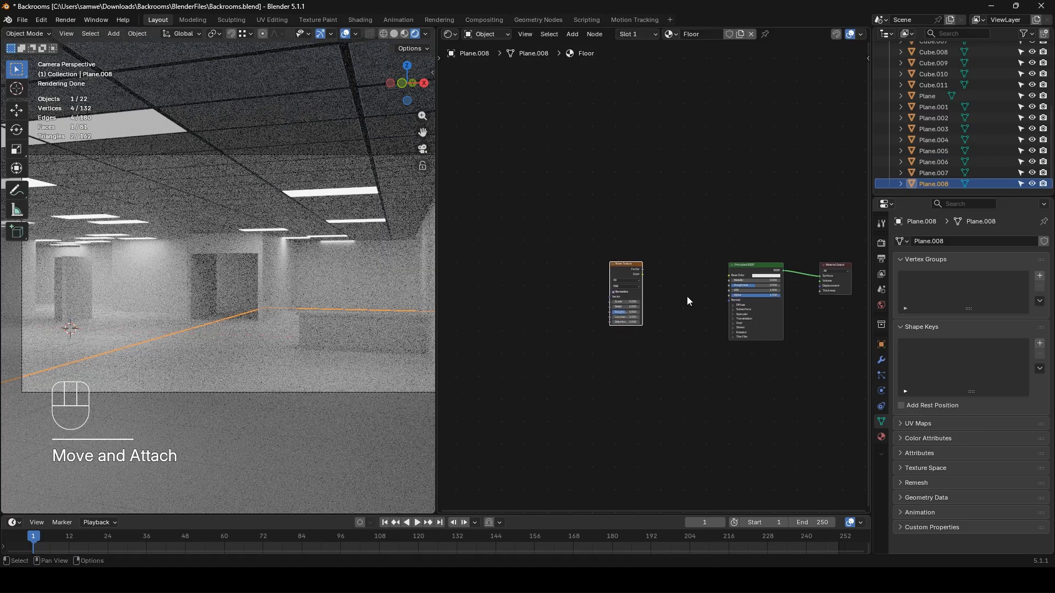
- Connect the Noise Texture's Factor output to the Principled BSDF's Base Color and set the noise Scale to 80.5
{"action": "scroll", "coordinate": [651, 289], "scroll_direction": "up", "scroll_amount": 2}
{"action": "left_click_drag", "start_coordinate": [637, 267], "coordinate": [674, 272]}
{"action": "left_click_drag", "start_coordinate": [756, 274], "coordinate": [763, 274]}
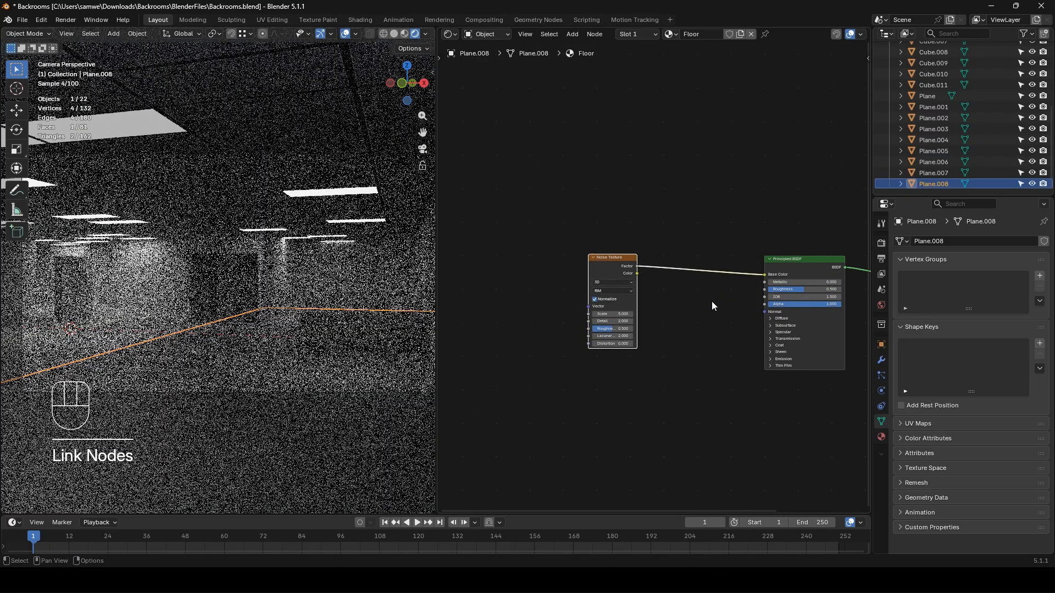
{"action": "scroll", "coordinate": [638, 351], "scroll_direction": "up", "scroll_amount": 3}
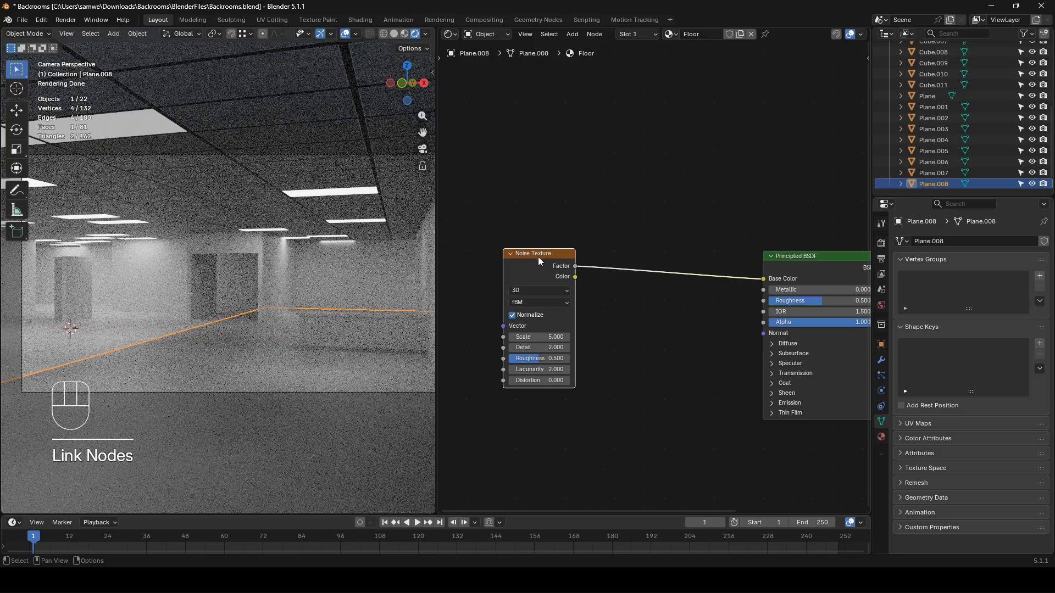
{"action": "left_click_drag", "start_coordinate": [539, 255], "coordinate": [527, 273]}
{"action": "left_click_drag", "start_coordinate": [537, 348], "coordinate": [560, 355]}
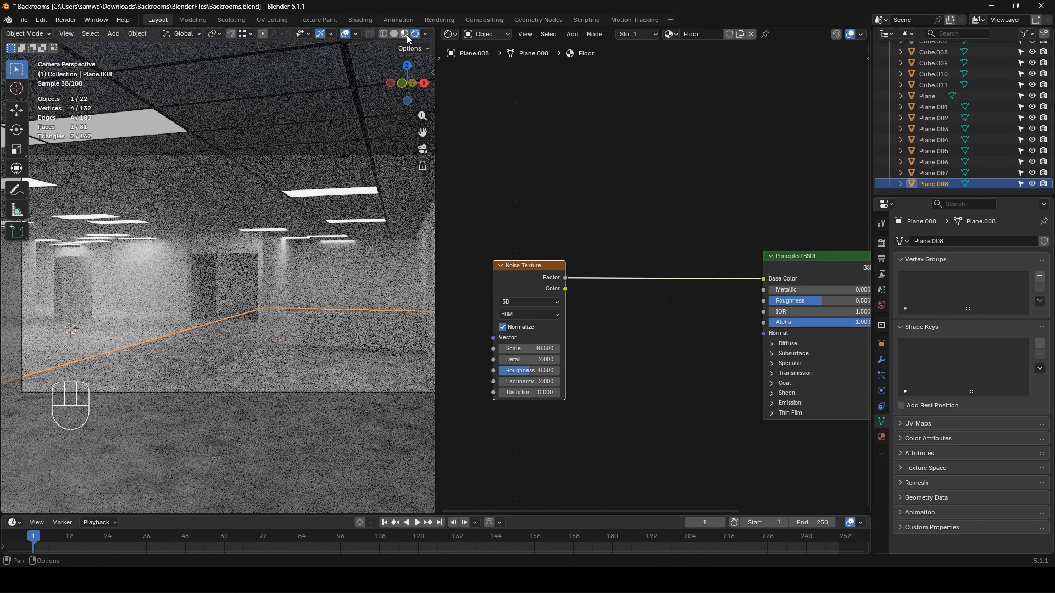
- With Material Preview shading on, copy the Floor material to Plane, Plane.001 and Plane.002, and return to the camera view
{"action": "left_click", "coordinate": [404, 34]}
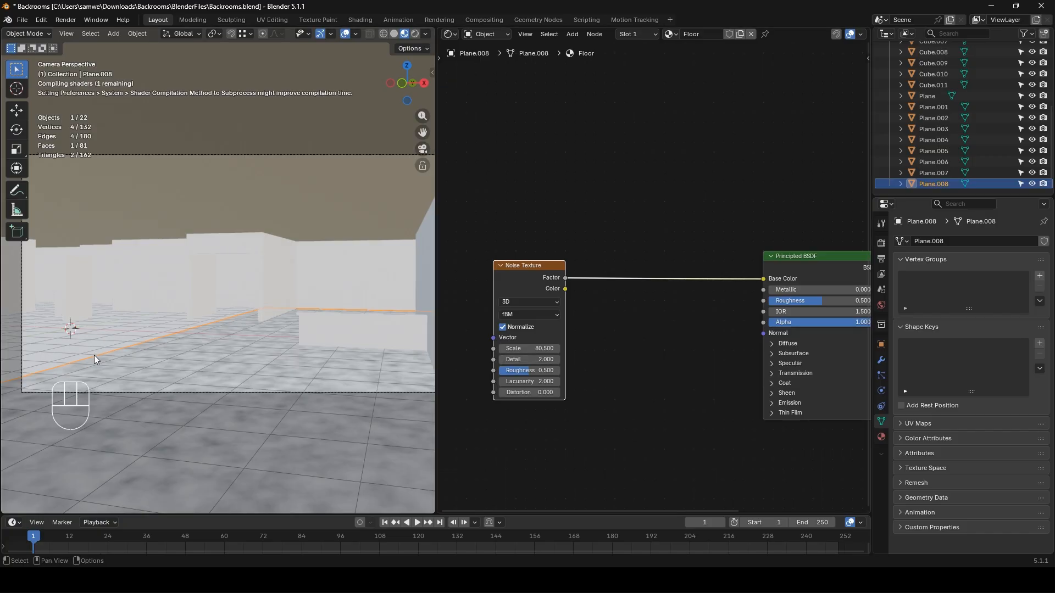
{"action": "left_click", "coordinate": [104, 334]}
{"action": "middle_click_drag", "start_coordinate": [252, 307], "coordinate": [193, 258]}
{"action": "left_click", "coordinate": [345, 226], "text": "shift"}
{"action": "left_click", "coordinate": [310, 321], "text": "shift"}
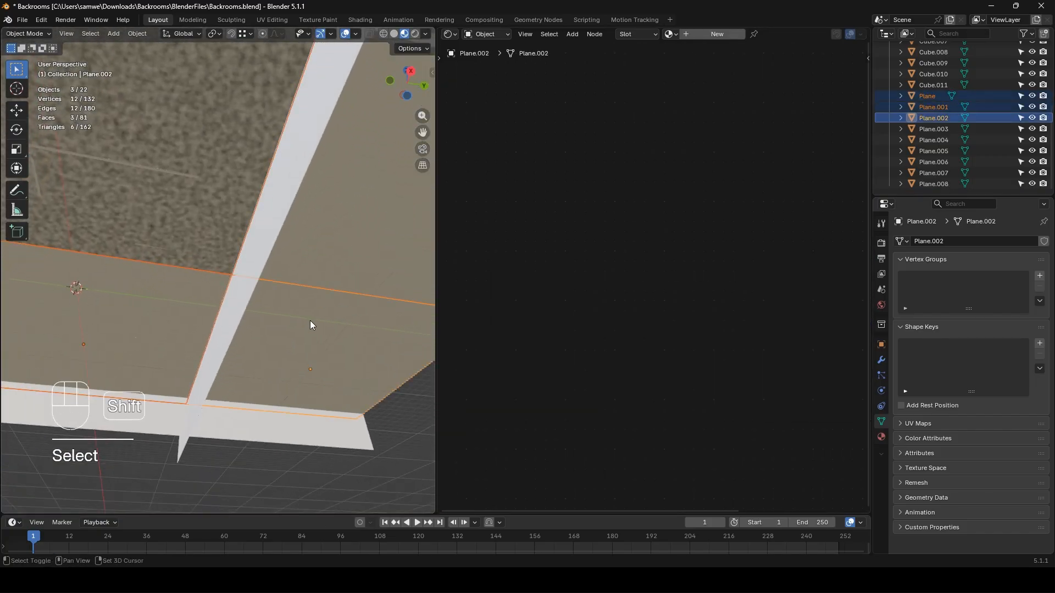
{"action": "left_click", "coordinate": [174, 157], "text": "shift"}
{"action": "left_click", "coordinate": [882, 436]}
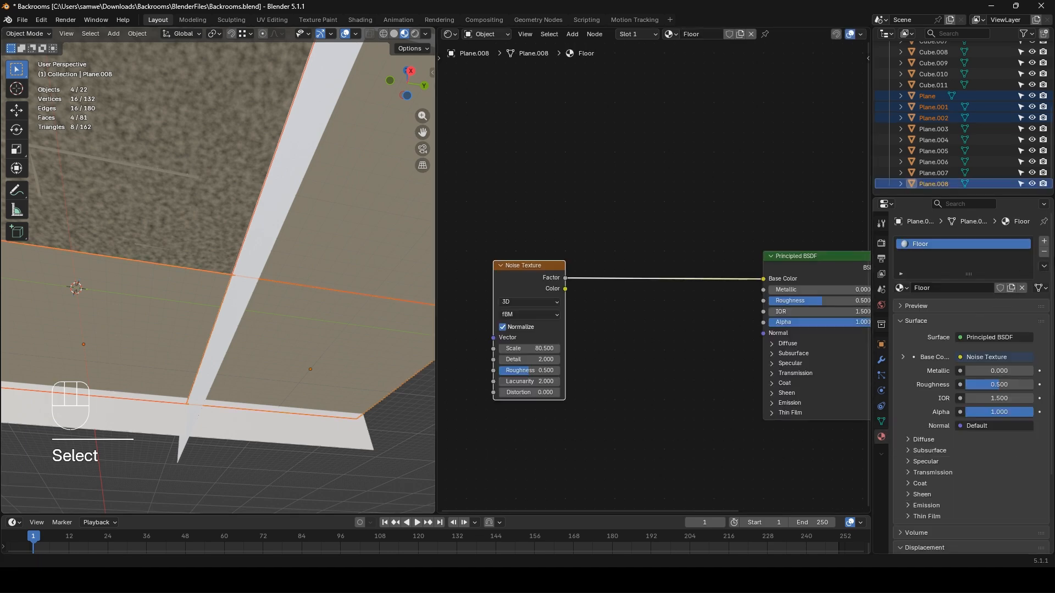
{"action": "left_click", "coordinate": [1044, 266]}
{"action": "left_click", "coordinate": [1009, 290]}
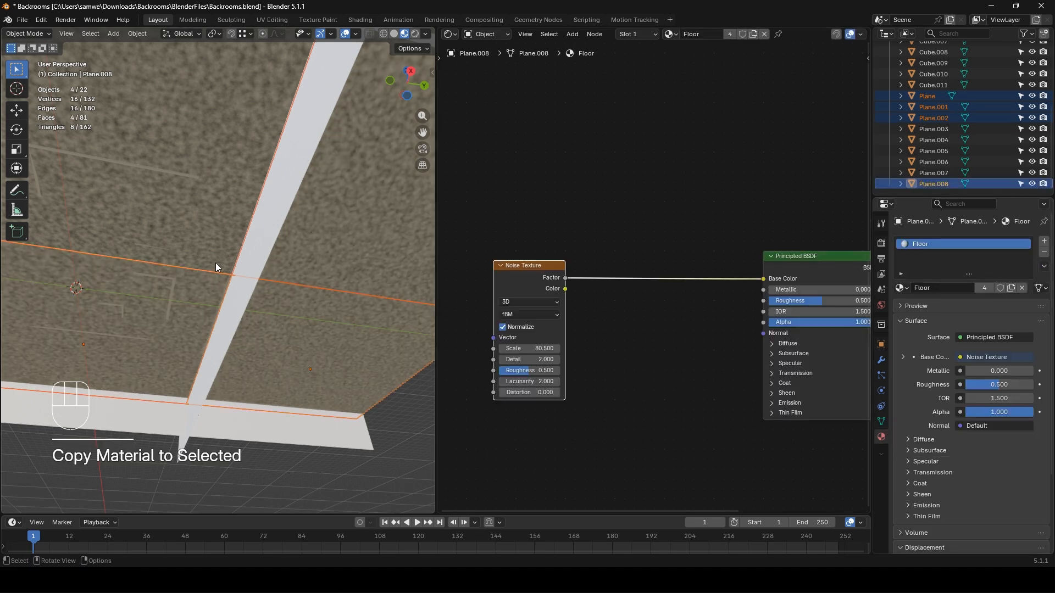
{"action": "key", "text": "KP_0"}
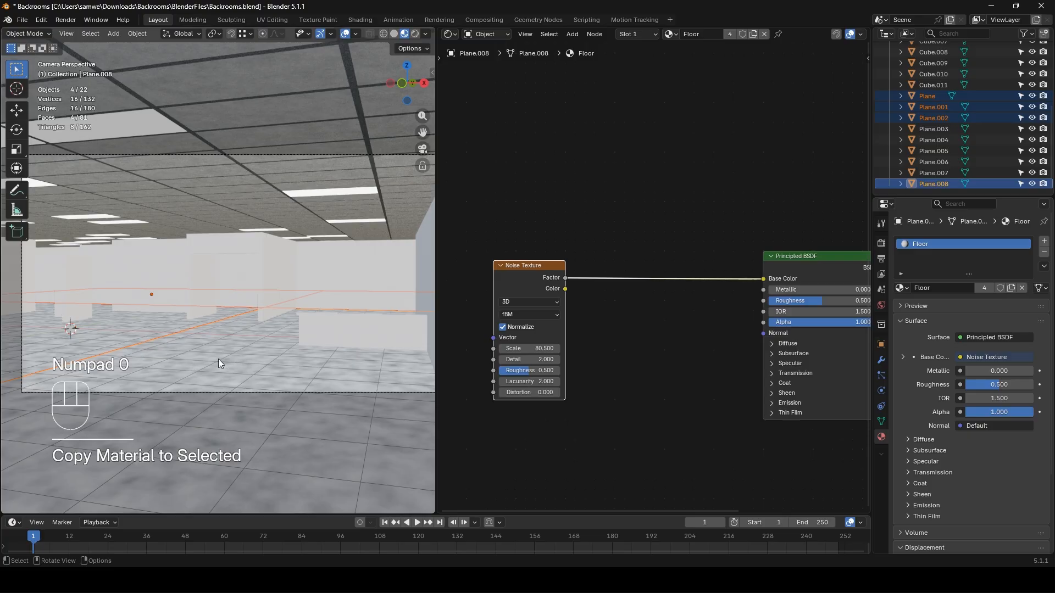
- Insert a Color Ramp between the Noise Texture's Factor output and the Principled BSDF's Base Color input
{"action": "middle_click_drag", "start_coordinate": [578, 360], "coordinate": [649, 348]}
{"action": "key", "text": "shift+a"}
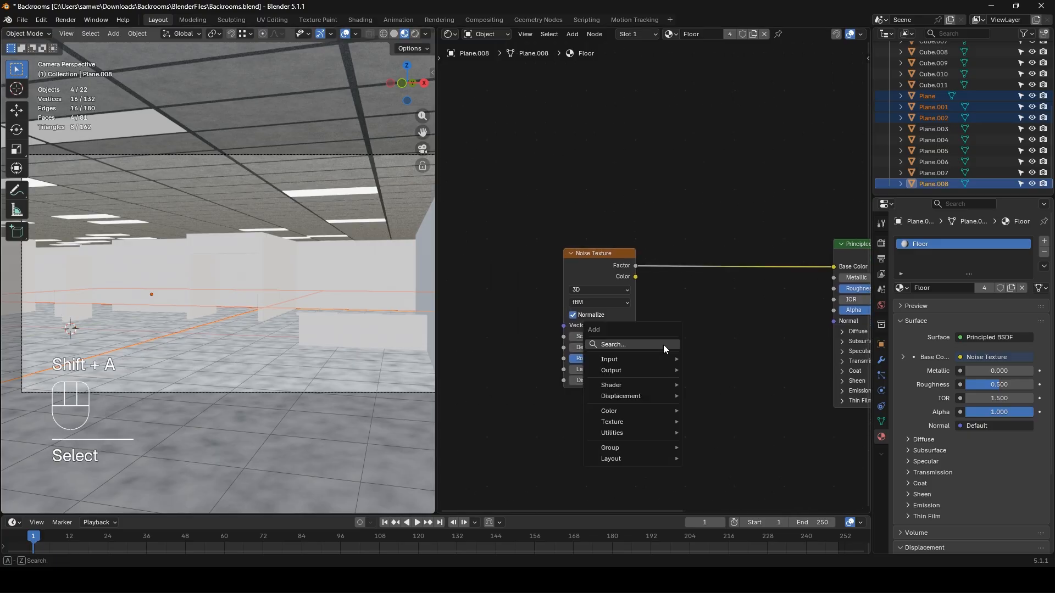
{"action": "type", "text": "cor"}
{"action": "key", "text": "Return"}
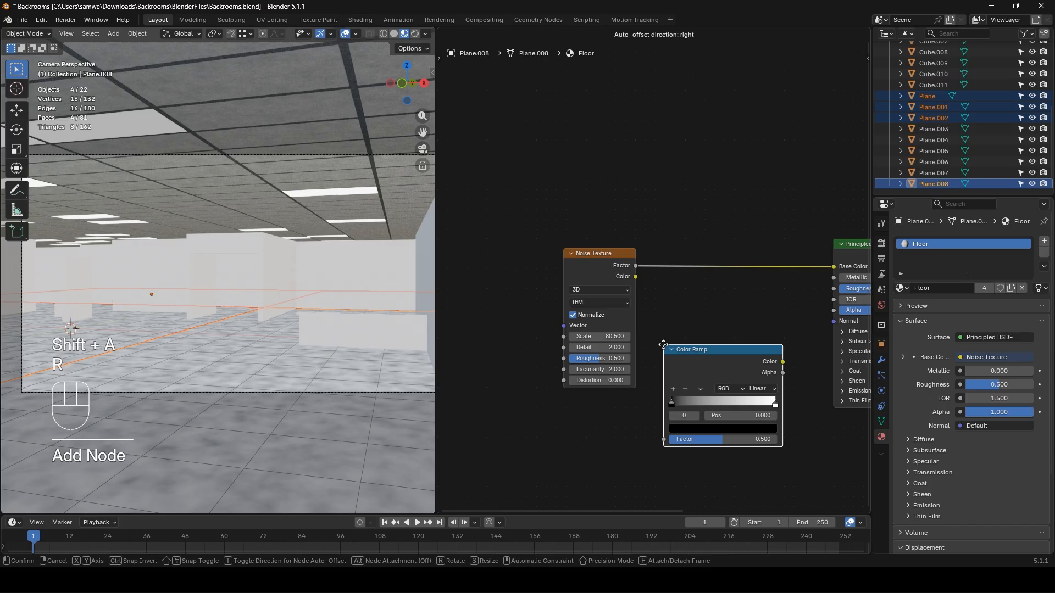
{"action": "left_click", "coordinate": [648, 249]}
{"action": "left_click_drag", "start_coordinate": [621, 230], "coordinate": [560, 249]}
{"action": "left_click", "coordinate": [559, 237]}
{"action": "scroll", "coordinate": [558, 263], "scroll_direction": "up", "scroll_amount": 2}
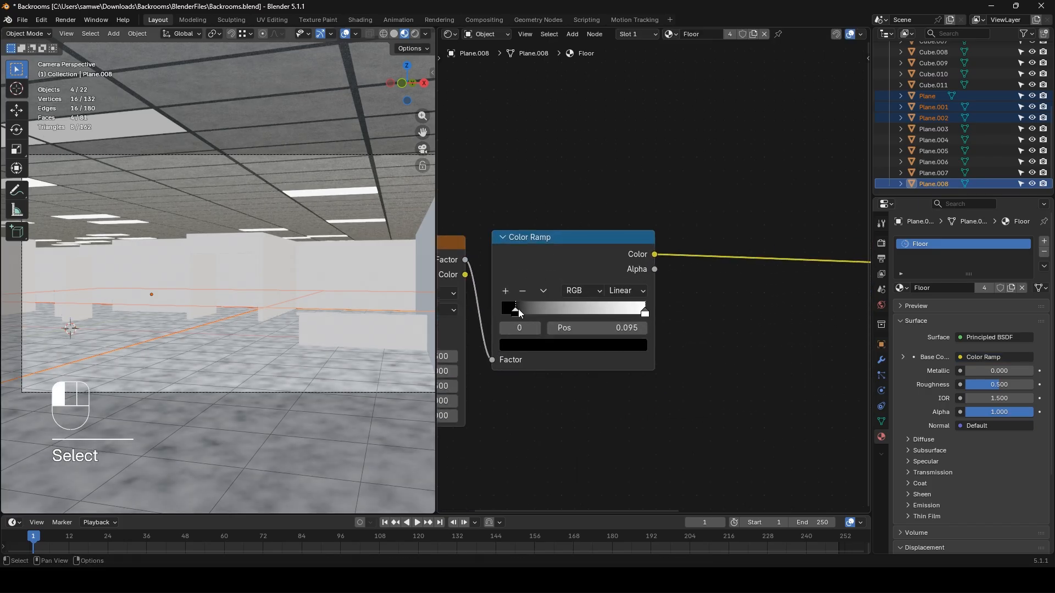
- Set the noise Detail to 5.6 and Roughness to 0.708, and move the Color Ramp's black stop to 0.218
{"action": "left_click_drag", "start_coordinate": [526, 308], "coordinate": [521, 307]}
{"action": "middle_click_drag", "start_coordinate": [531, 419], "coordinate": [686, 400]}
{"action": "left_click_drag", "start_coordinate": [555, 354], "coordinate": [583, 369]}
{"action": "mouse_move", "coordinate": [675, 297]}
{"action": "left_mouse_down"}
{"action": "mouse_move", "coordinate": [701, 294]}
{"action": "mouse_move", "coordinate": [691, 294]}
{"action": "left_mouse_up"}
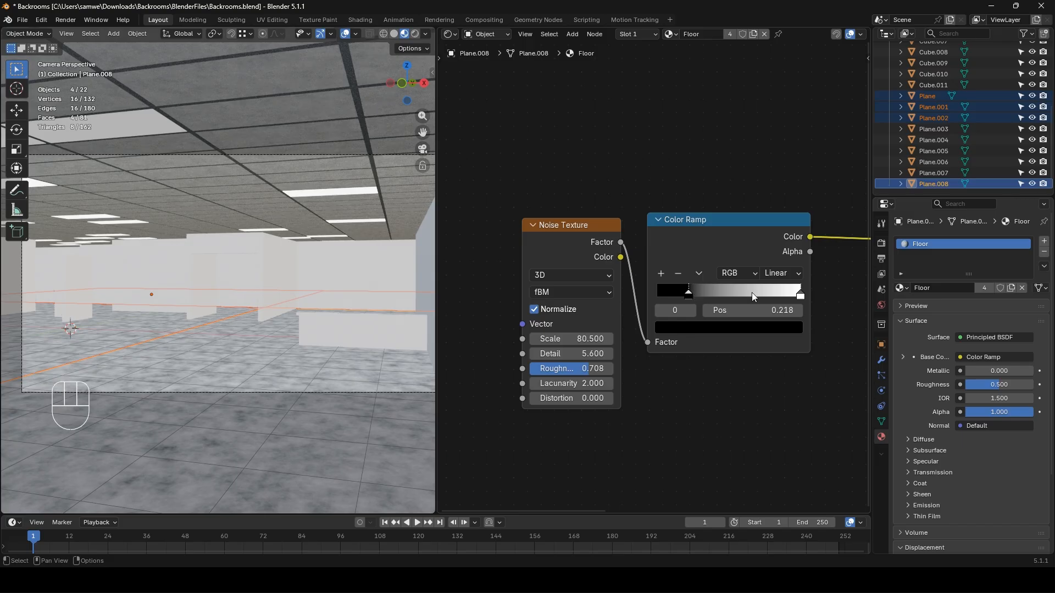
- Set the noise Scale to 29.2 and tighten the Color Ramp's black and white stops, with the white stop at 0.568
{"action": "left_click_drag", "start_coordinate": [800, 296], "coordinate": [727, 309]}
{"action": "left_click_drag", "start_coordinate": [597, 343], "coordinate": [542, 343]}
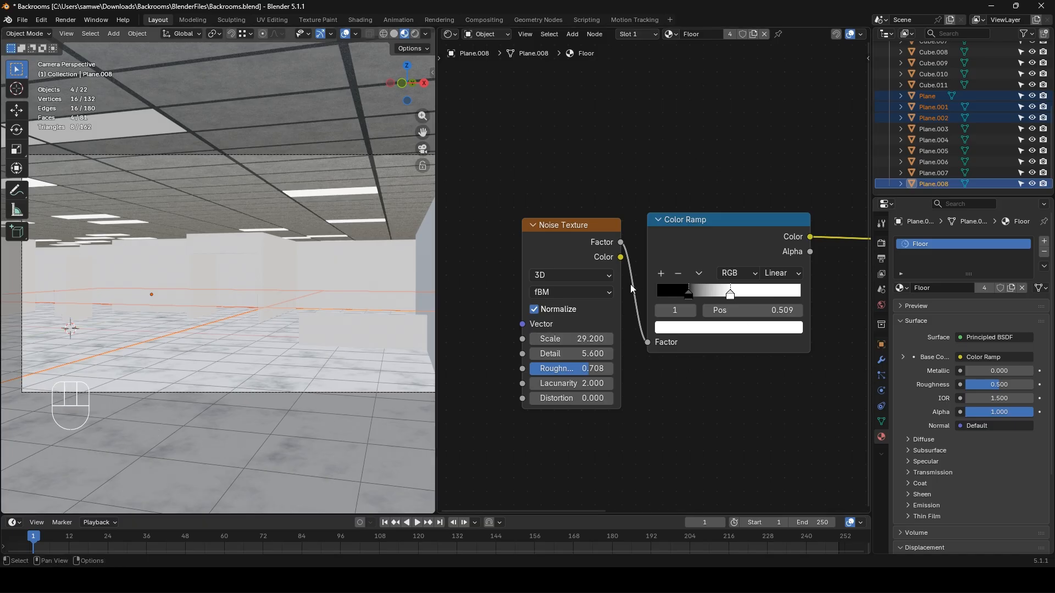
{"action": "left_click_drag", "start_coordinate": [689, 298], "coordinate": [741, 311]}
- Insert a Mix Color node before the Principled BSDF and connect the Color Ramp's Color output to its Factor
{"action": "scroll", "coordinate": [659, 286], "scroll_direction": "down", "scroll_amount": 2}
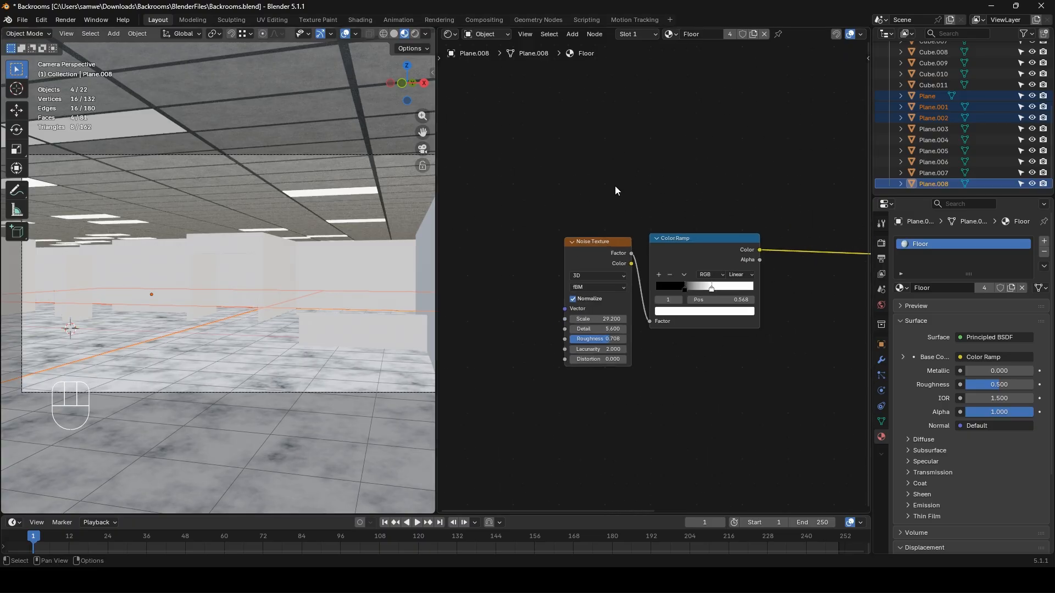
{"action": "middle_click_drag", "start_coordinate": [761, 344], "coordinate": [571, 360]}
{"action": "key", "text": "shift+a"}
{"action": "type", "text": "mi"}
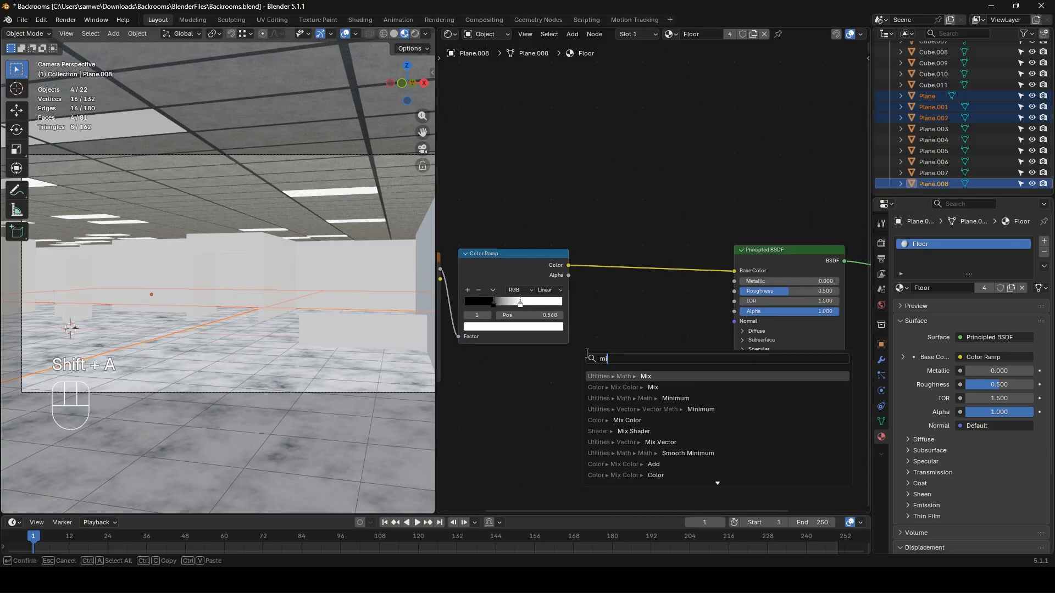
{"action": "type", "text": "xcol"}
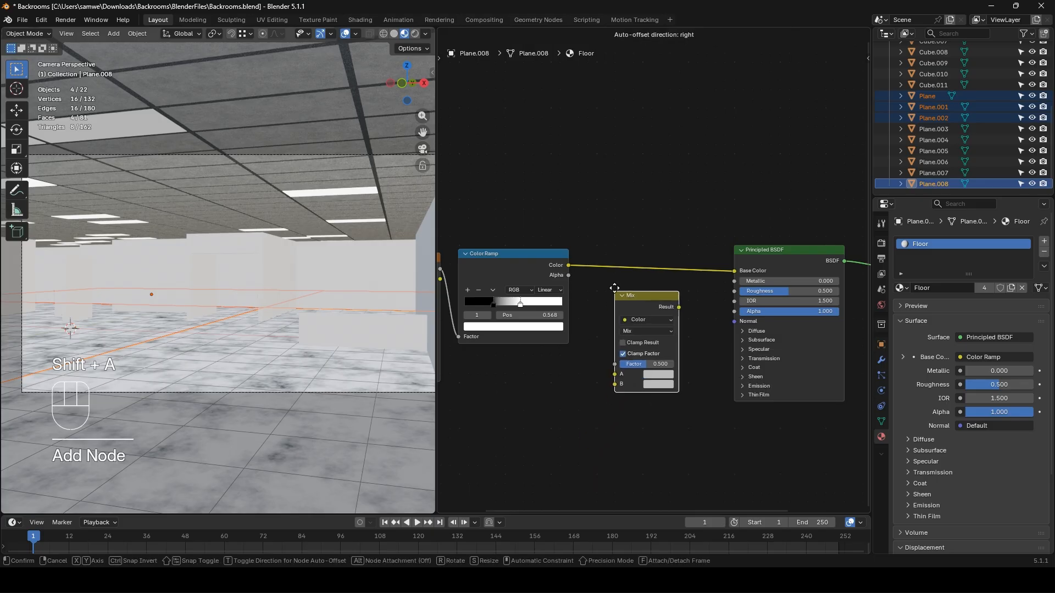
{"action": "left_click", "coordinate": [632, 229]}
{"action": "scroll", "coordinate": [630, 311], "scroll_direction": "up", "scroll_amount": 2}
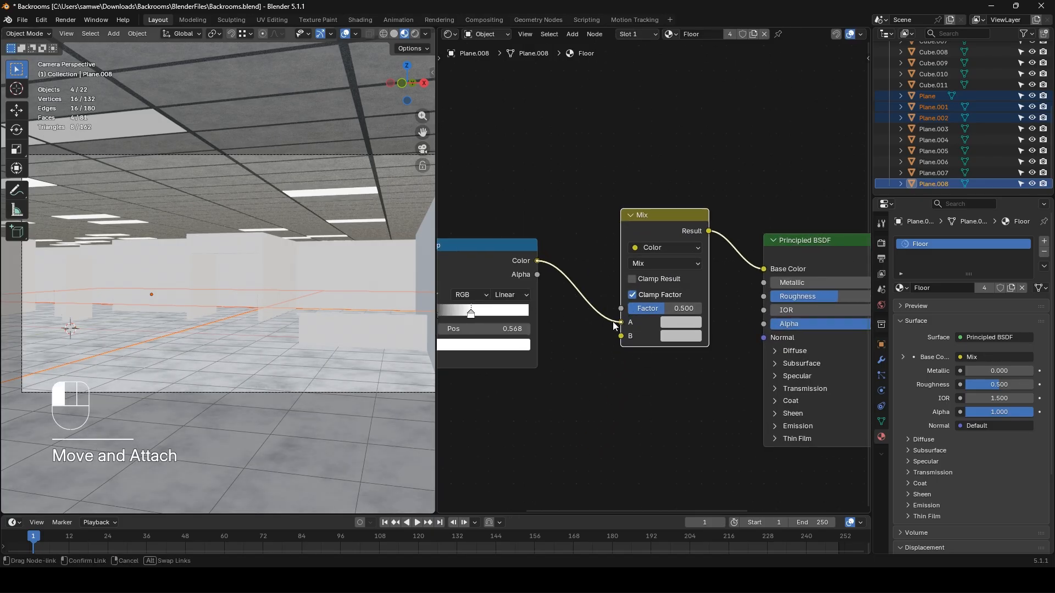
{"action": "left_click_drag", "start_coordinate": [621, 323], "coordinate": [621, 308]}
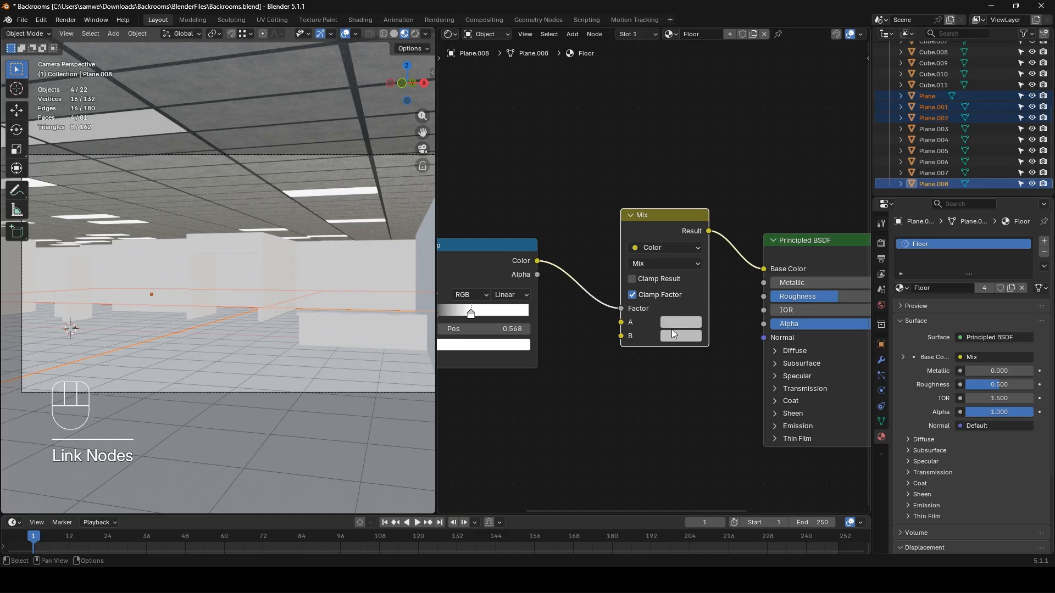
- Set the Mix node's color A to a light beige, #BCAE7FFF
{"action": "left_click", "coordinate": [680, 323]}
{"action": "left_click_drag", "start_coordinate": [708, 174], "coordinate": [700, 174]}
{"action": "left_click", "coordinate": [705, 164]}
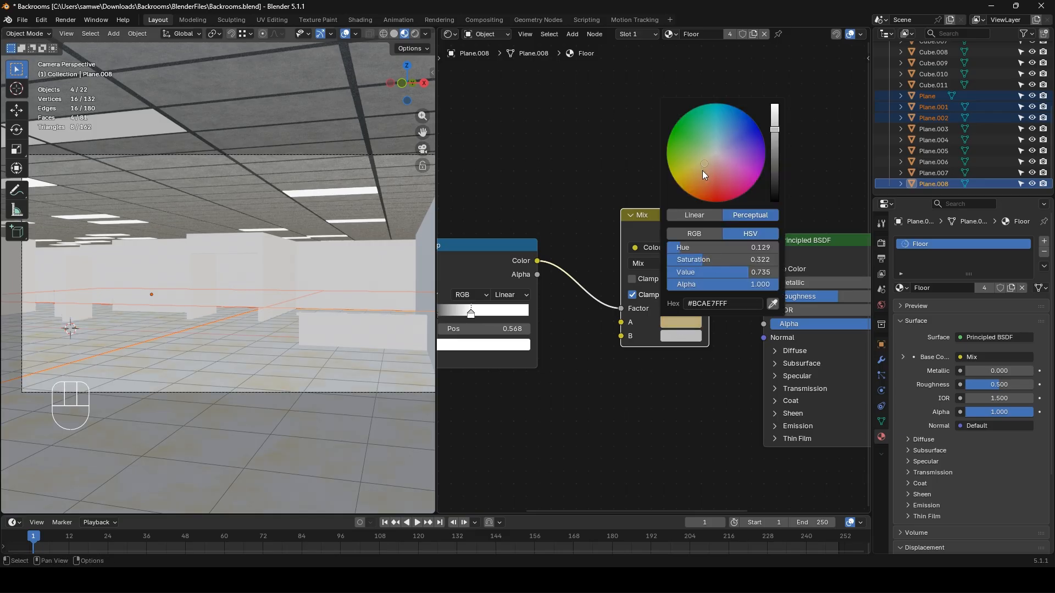
- Set the Mix node's color B to a darker olive brown, #857A4BFF
{"action": "left_click", "coordinate": [682, 336]}
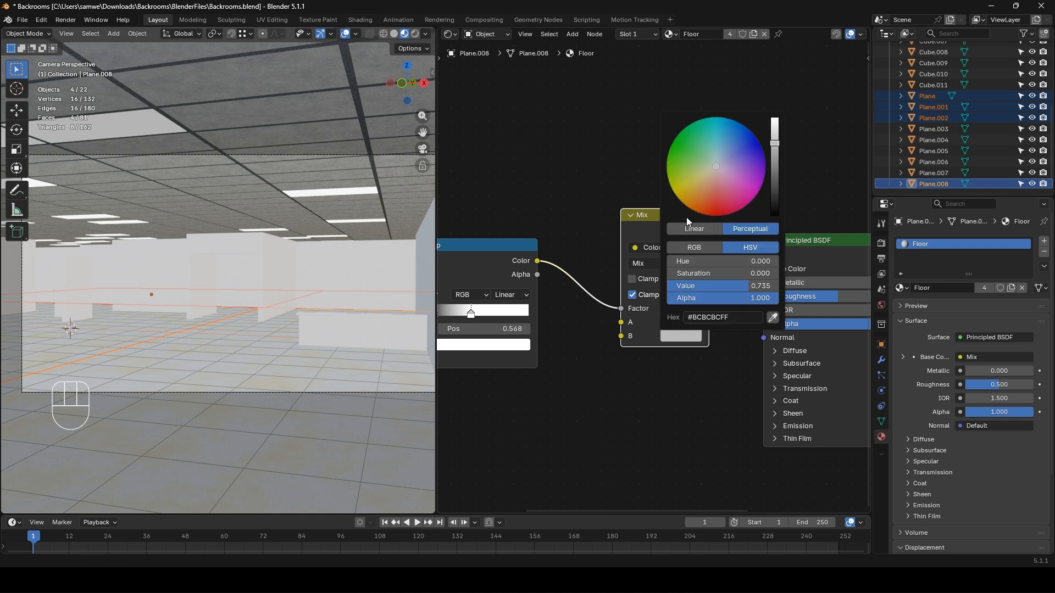
{"action": "left_click", "coordinate": [702, 191]}
{"action": "left_click", "coordinate": [776, 178]}
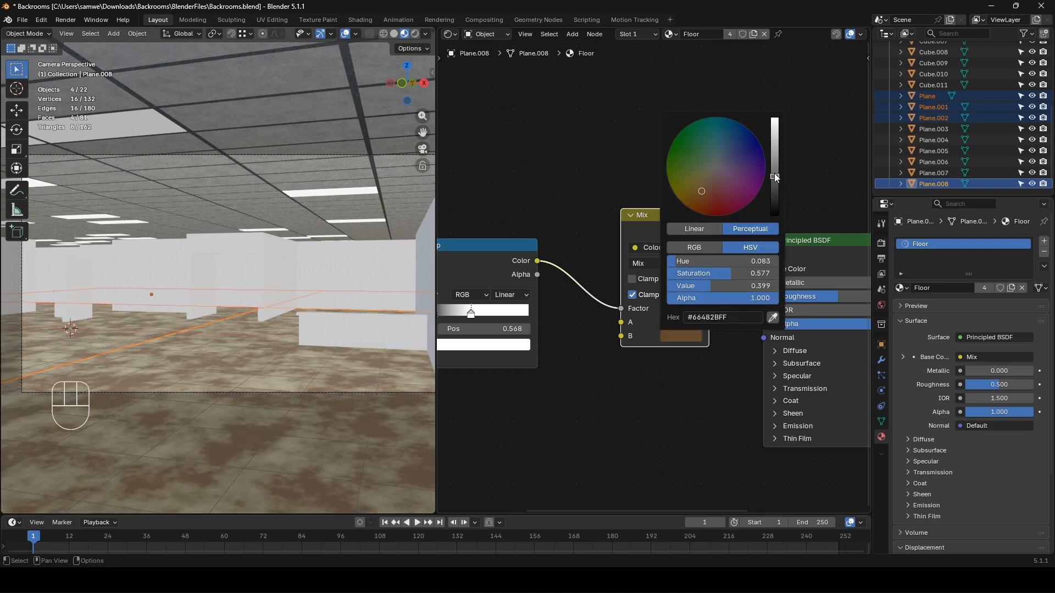
{"action": "left_click", "coordinate": [775, 164]}
{"action": "left_click_drag", "start_coordinate": [704, 192], "coordinate": [699, 181]}
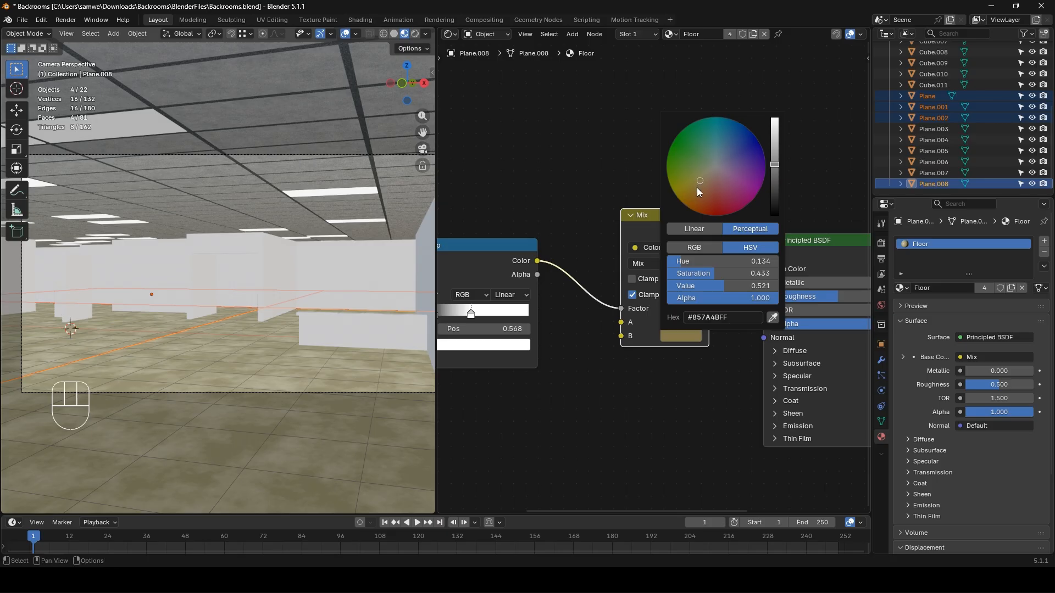
- Set the floor's Principled BSDF Roughness to 0.836 and switch the viewport to Rendered shading
{"action": "scroll", "coordinate": [645, 364], "scroll_direction": "down", "scroll_amount": 3}
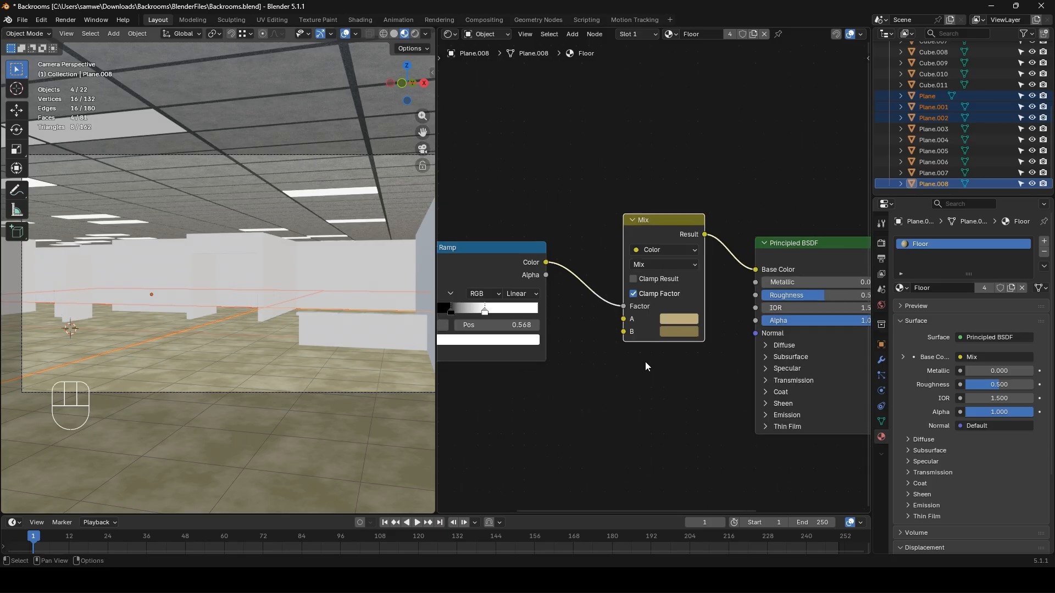
{"action": "middle_click_drag", "start_coordinate": [644, 363], "coordinate": [610, 360]}
{"action": "left_click_drag", "start_coordinate": [756, 290], "coordinate": [793, 291]}
{"action": "scroll", "coordinate": [595, 343], "scroll_direction": "down", "scroll_amount": 1}
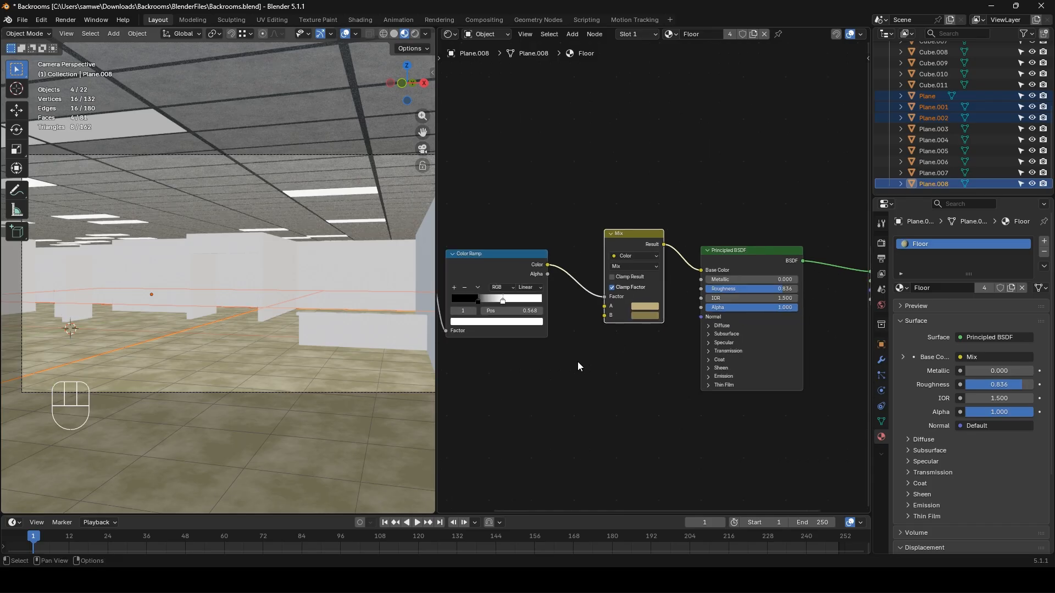
{"action": "scroll", "coordinate": [582, 364], "scroll_direction": "down", "scroll_amount": 2}
{"action": "scroll", "coordinate": [594, 370], "scroll_direction": "up", "scroll_amount": 2}
{"action": "left_click", "coordinate": [415, 34]}
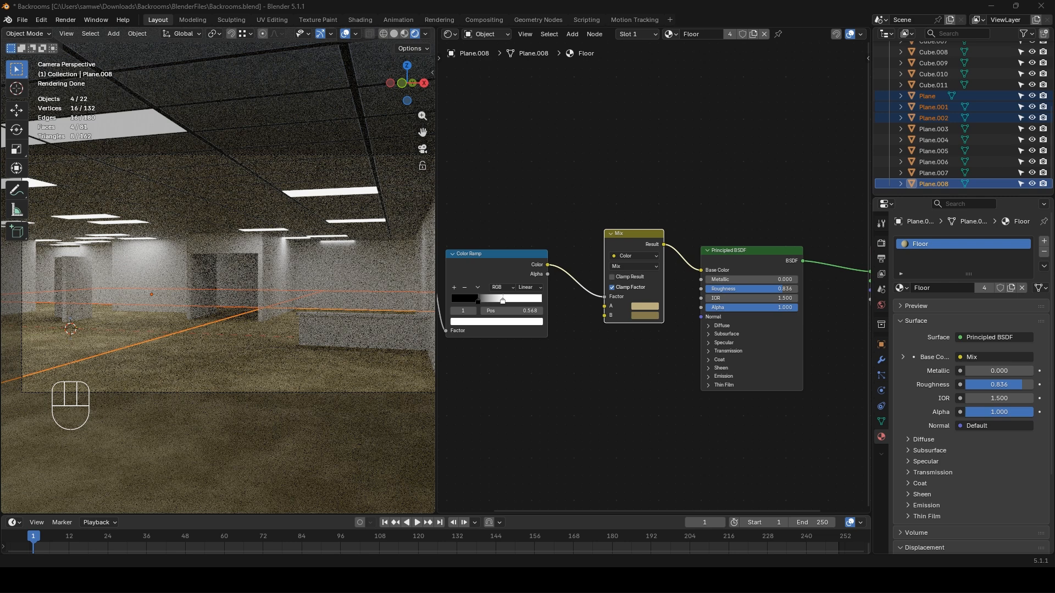
- In the ceiling's CeilingLights material, set the white stop of the emission Color Ramp to #FFEBAAFF
{"action": "left_click", "coordinate": [133, 116]}
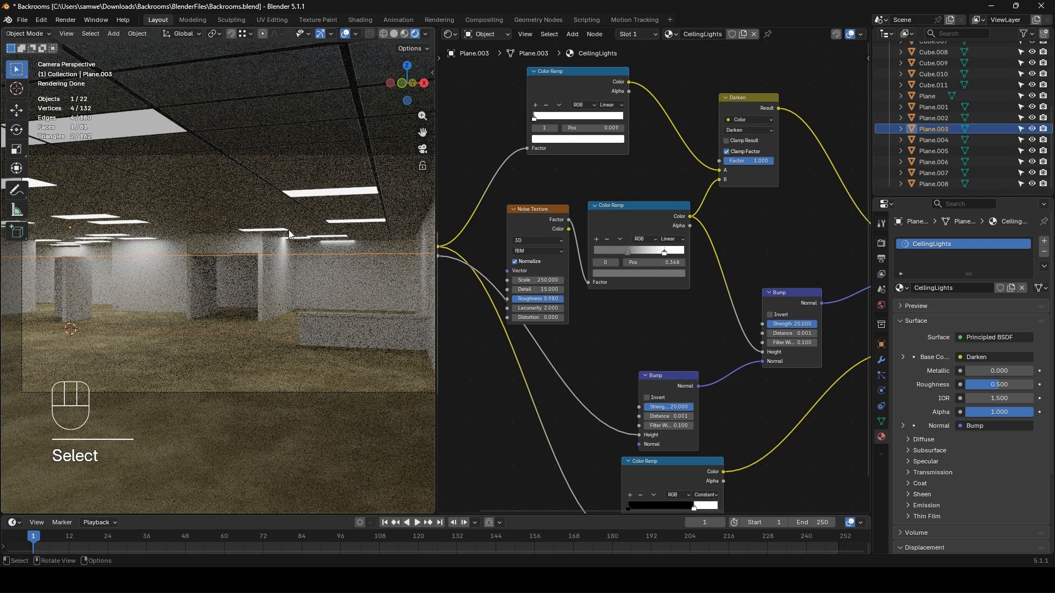
{"action": "middle_click_drag", "start_coordinate": [637, 331], "coordinate": [555, 211]}
{"action": "left_click", "coordinate": [616, 410]}
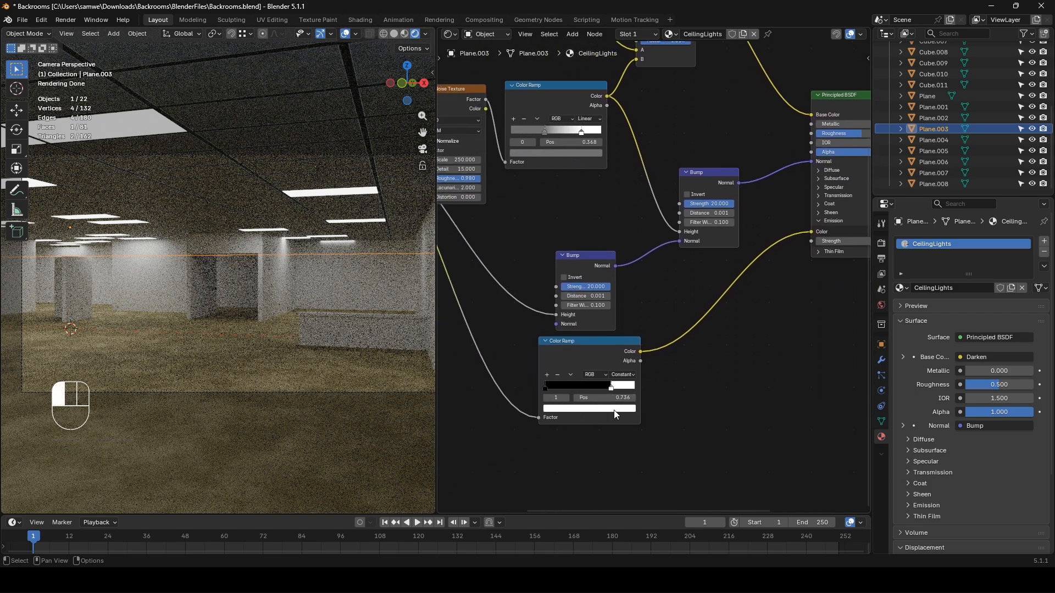
{"action": "left_click", "coordinate": [580, 396]}
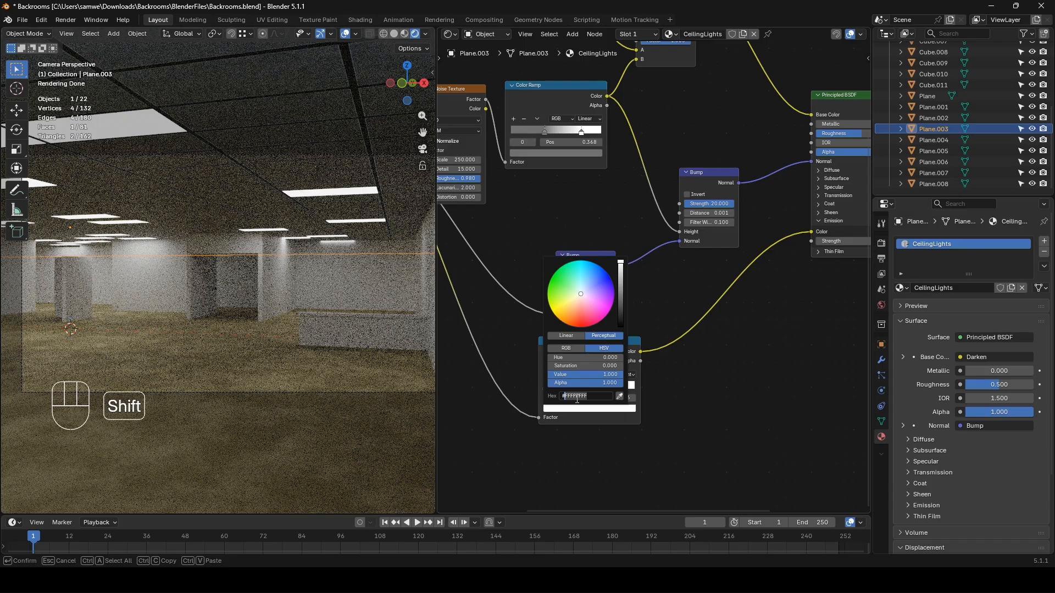
{"action": "type", "text": "FFEB"}
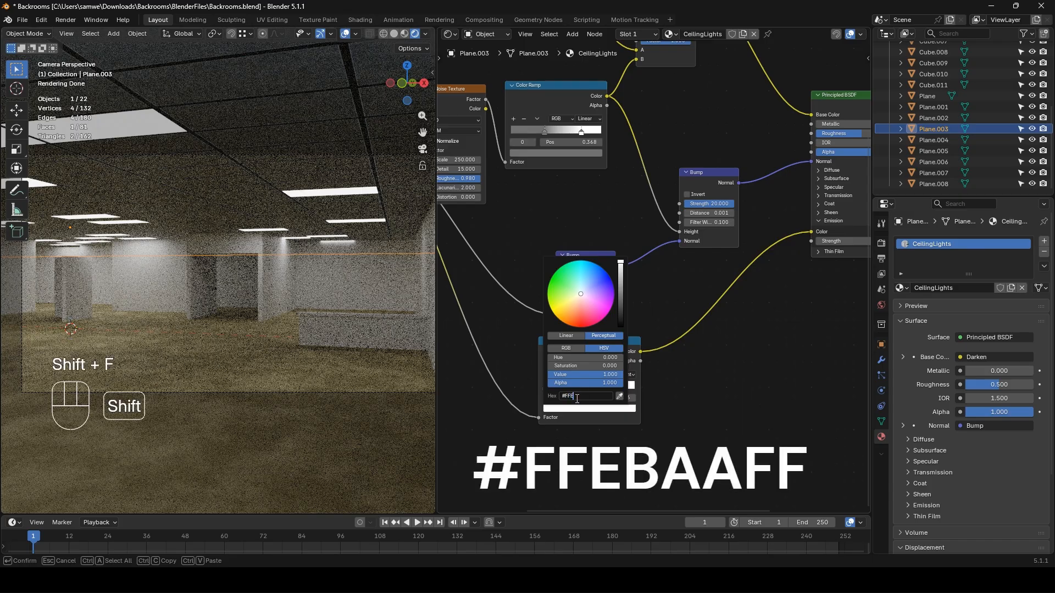
{"action": "type", "text": "AAFF"}
{"action": "key", "text": "Return"}
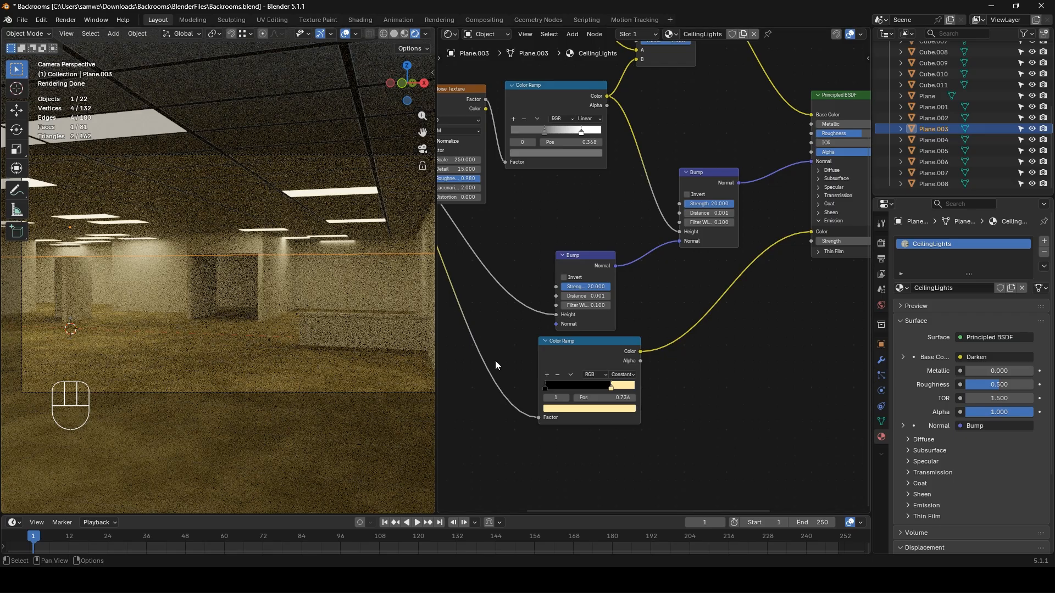
- In the floor's material, set the Mix node's color A to #8A7A5E
{"action": "left_click", "coordinate": [265, 417]}
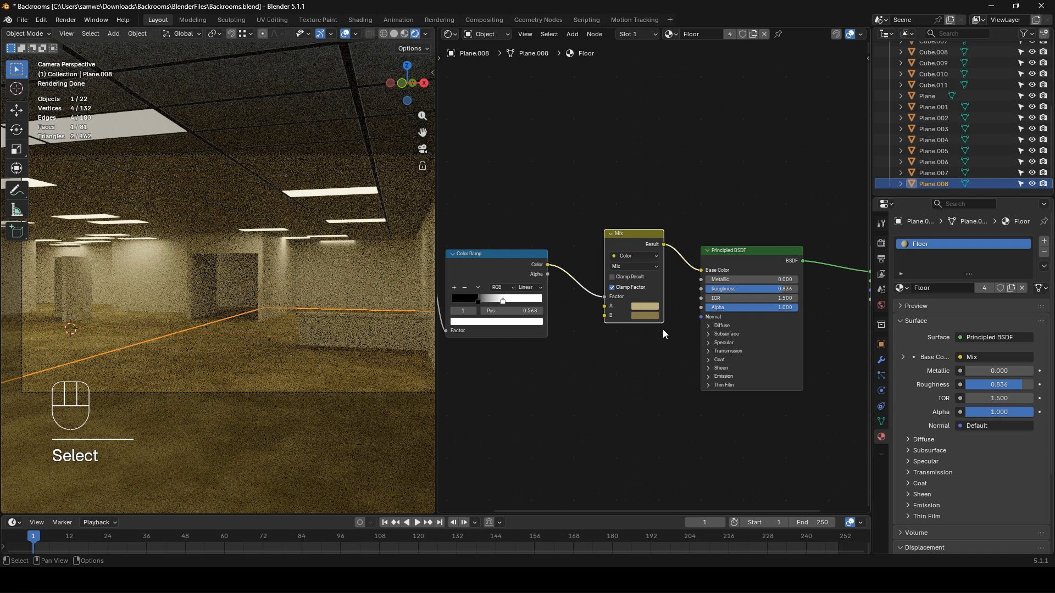
{"action": "left_click", "coordinate": [641, 308]}
{"action": "left_click", "coordinate": [677, 293]}
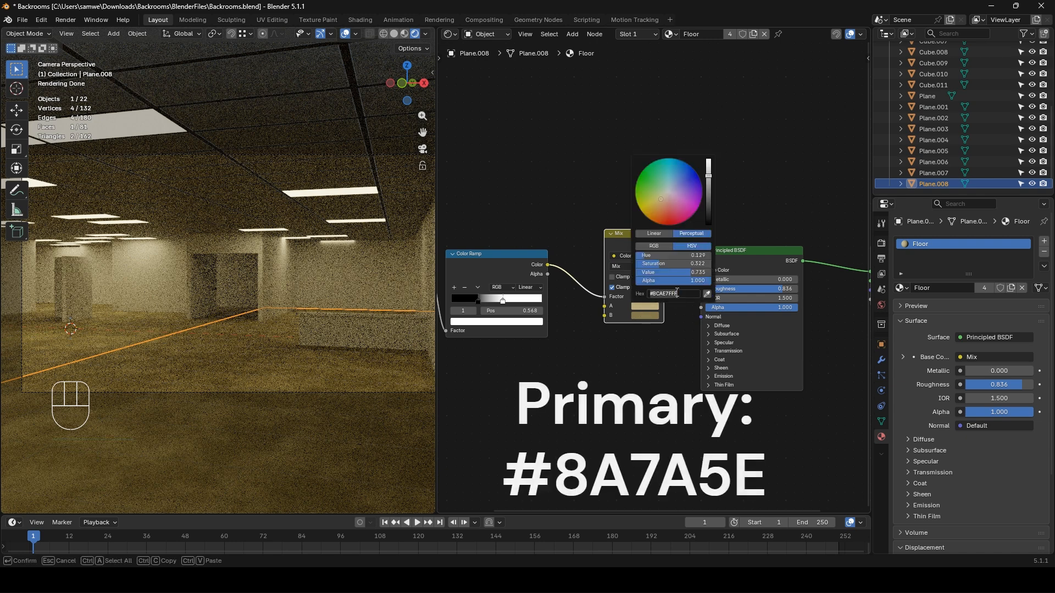
{"action": "type", "text": "8A"}
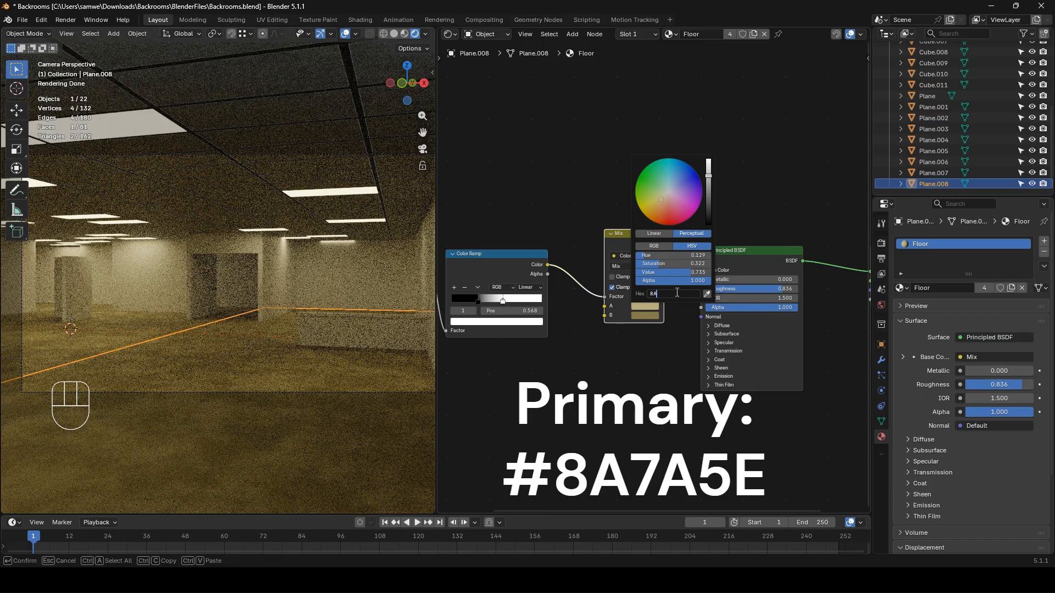
{"action": "type", "text": "7A5E"}
{"action": "key", "text": "Return"}
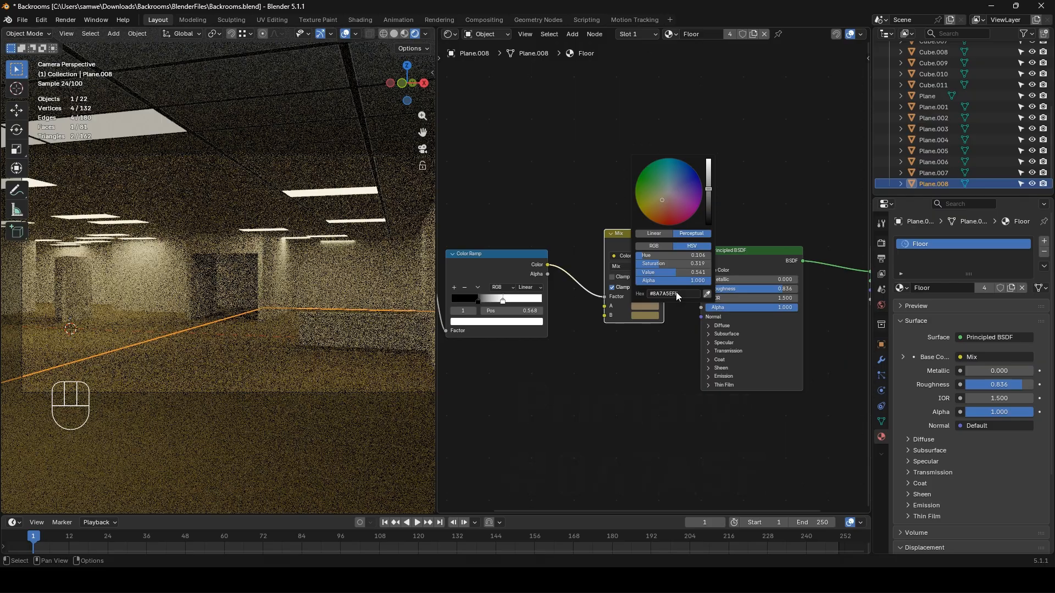
- Set the floor Mix node's color B to #C7BDA3 and save the file
{"action": "left_click", "coordinate": [646, 315]}
{"action": "left_click", "coordinate": [671, 303]}
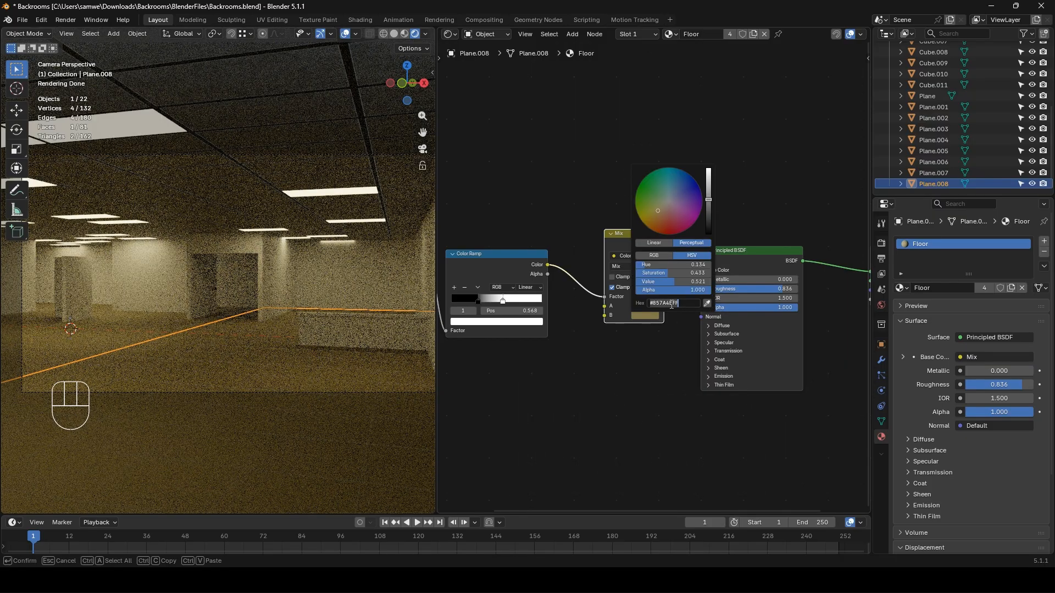
{"action": "type", "text": "C7"}
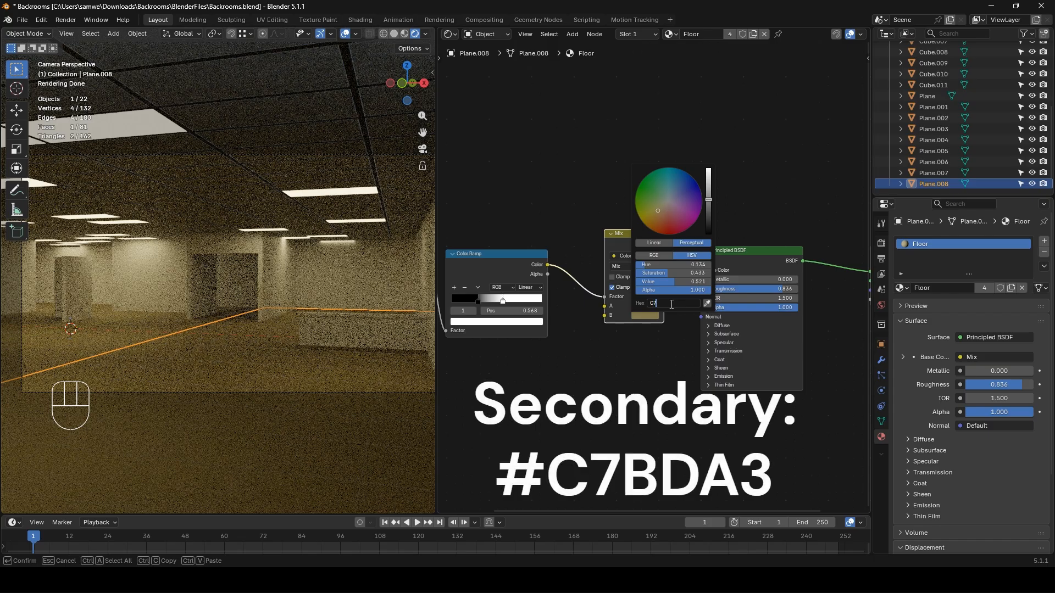
{"action": "type", "text": "BDA3"}
{"action": "key", "text": "Return"}
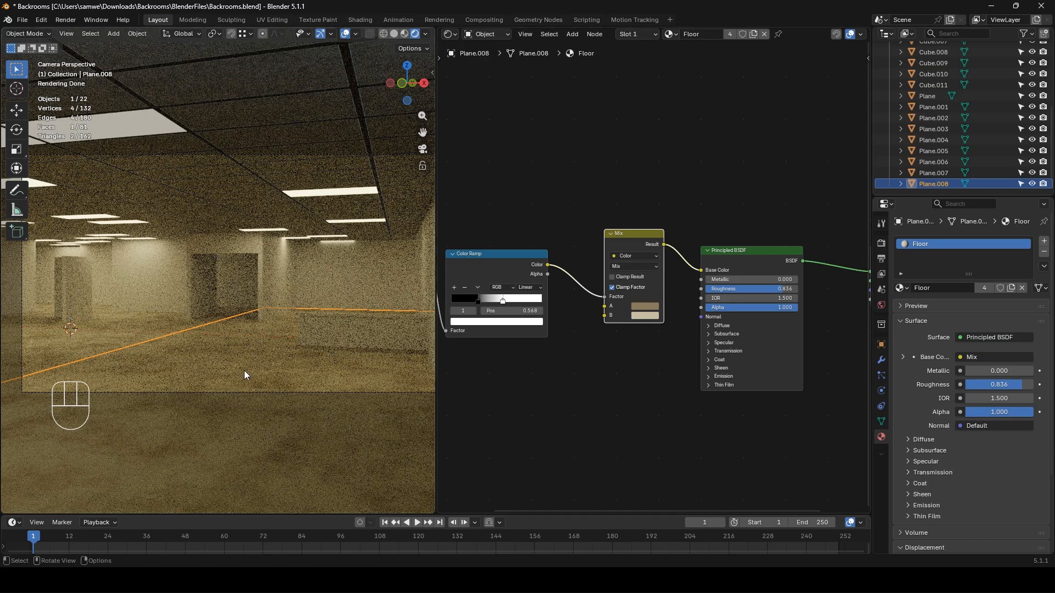
{"action": "key", "text": "ctrl+s"}
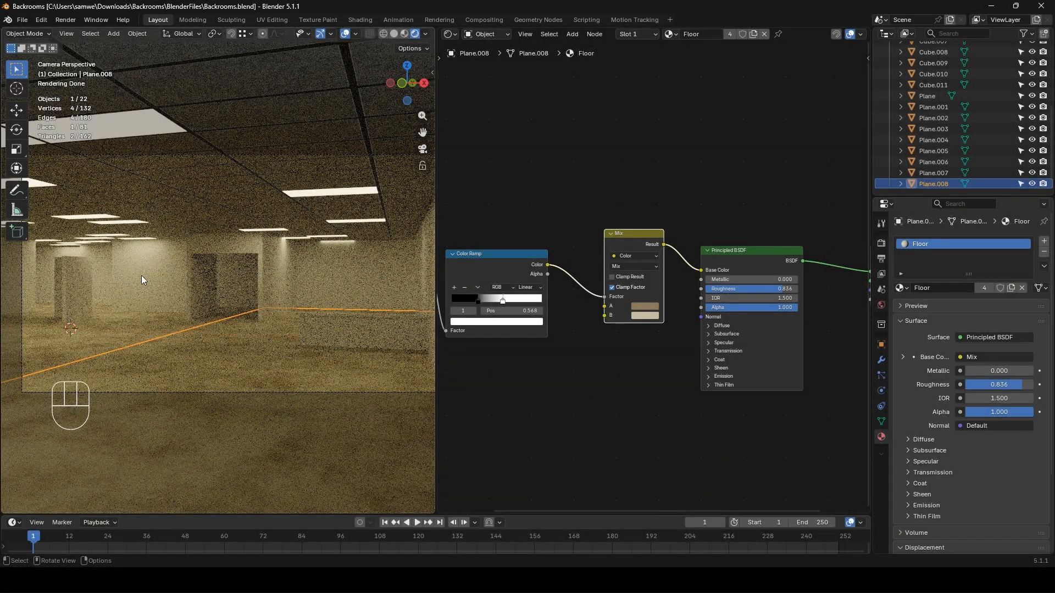
- Create a new material on the back wall beside the central doorway and name it BackroomsWallpaperTexture
{"action": "left_click", "coordinate": [141, 274]}
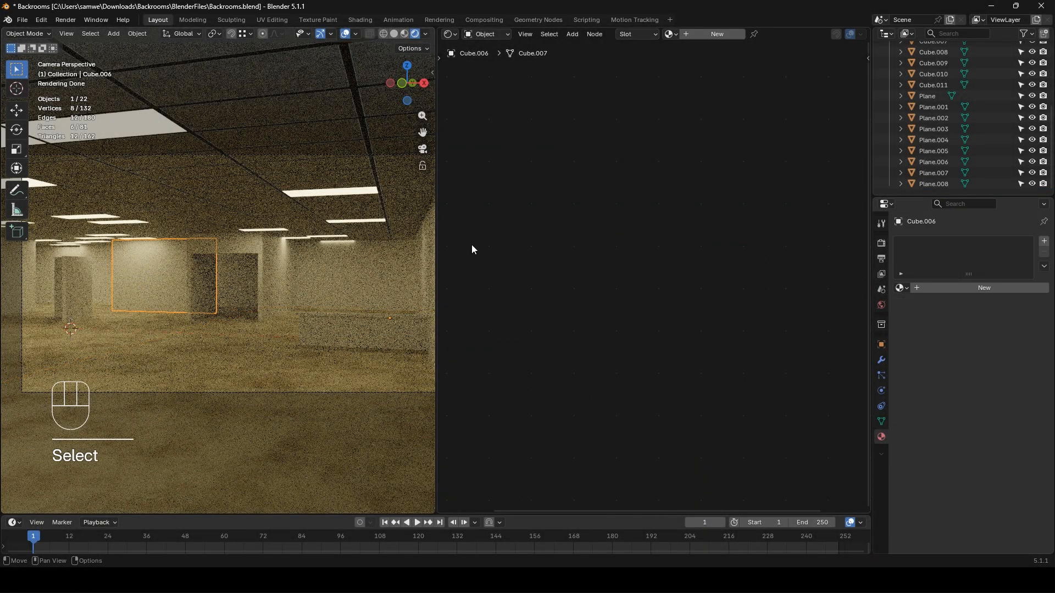
{"action": "left_click", "coordinate": [718, 34]}
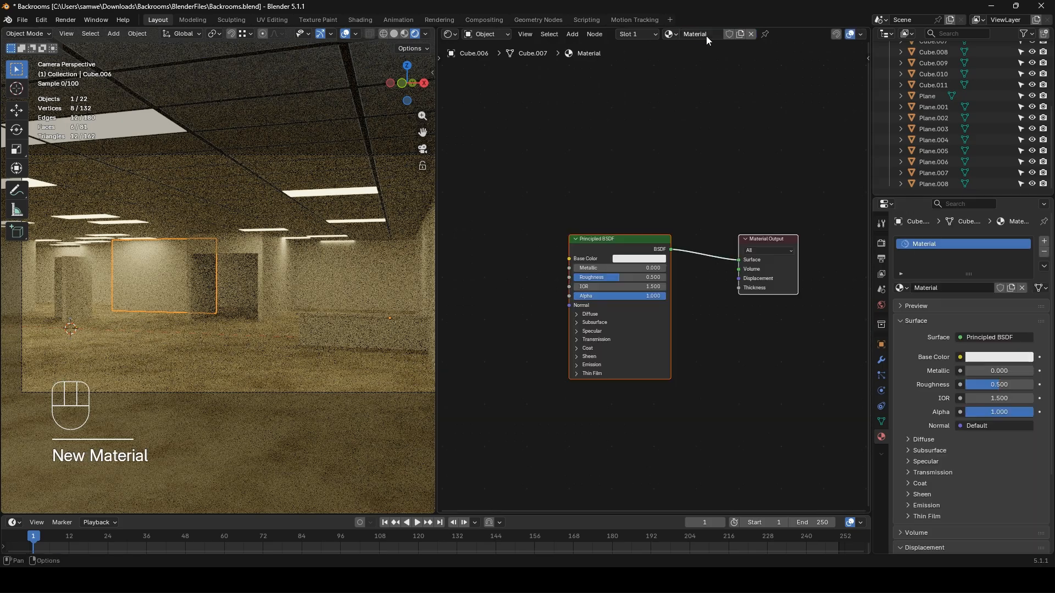
{"action": "double_click", "coordinate": [703, 34]}
{"action": "type", "text": "Ba"}
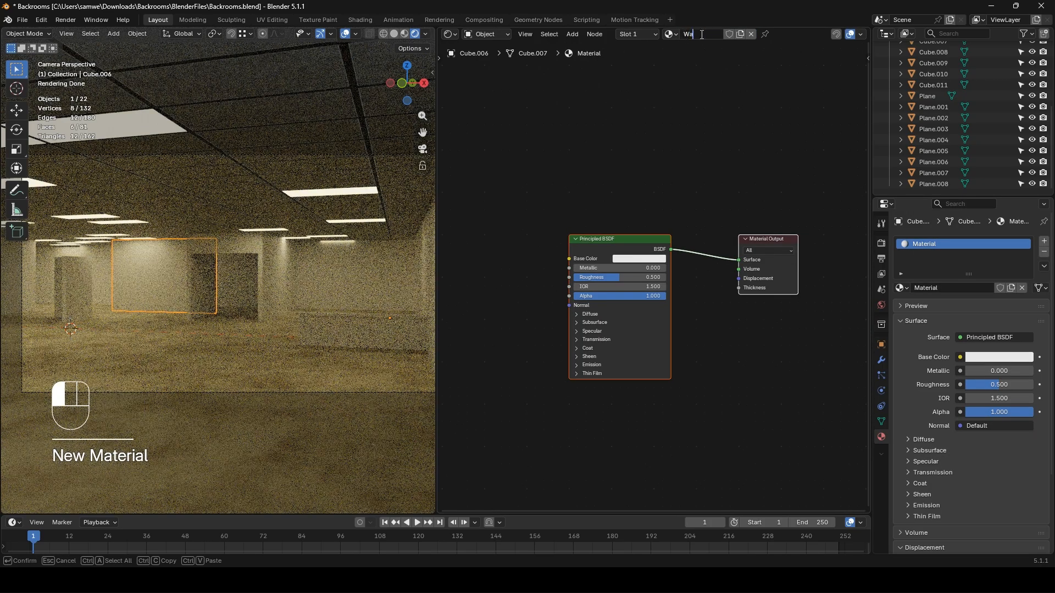
{"action": "type", "text": "ckroom"}
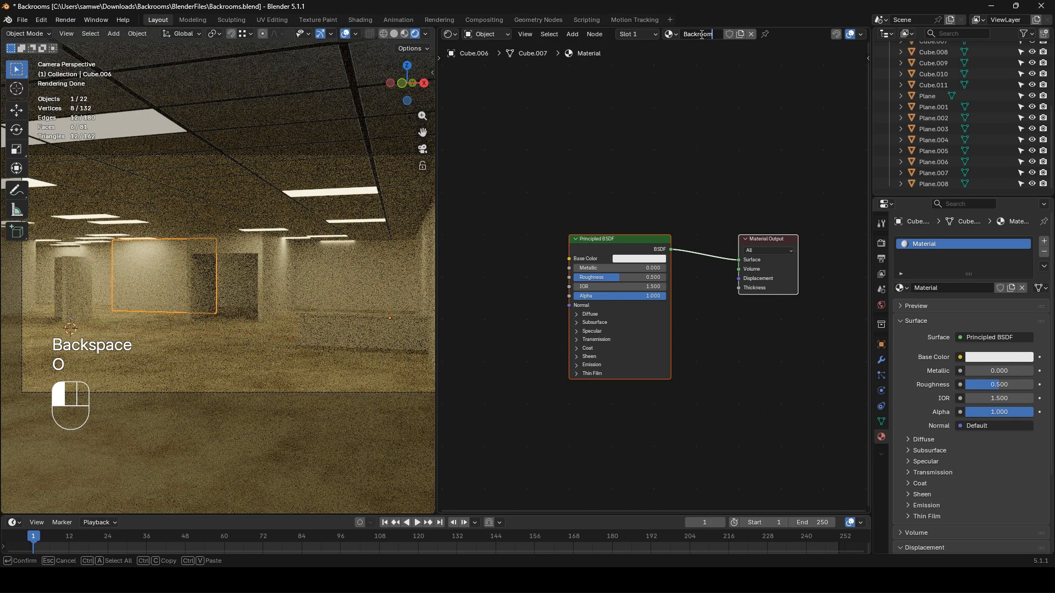
{"action": "type", "text": "sW"}
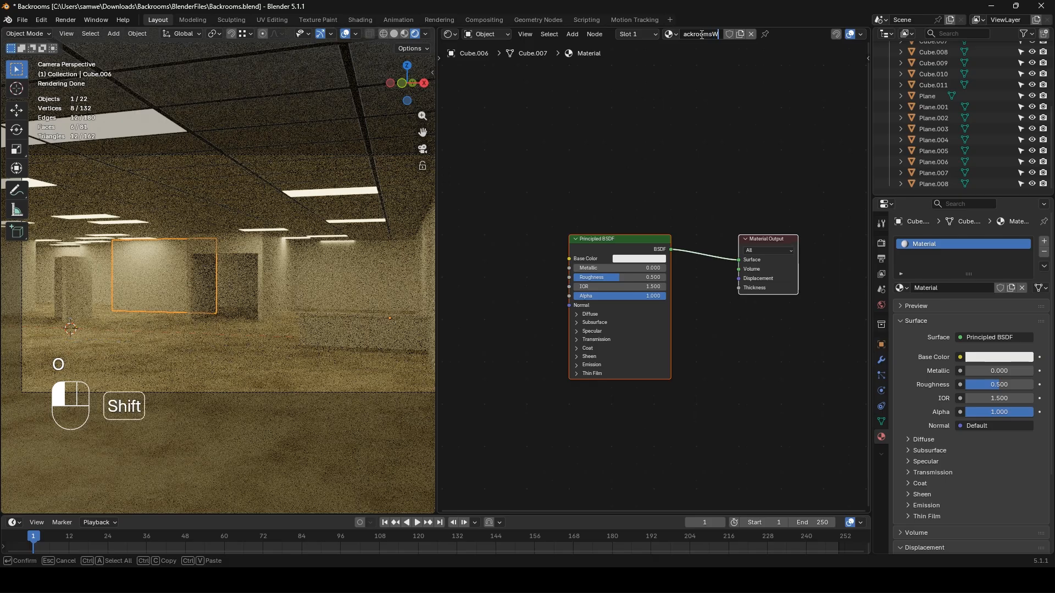
{"action": "type", "text": "allpaperTe"}
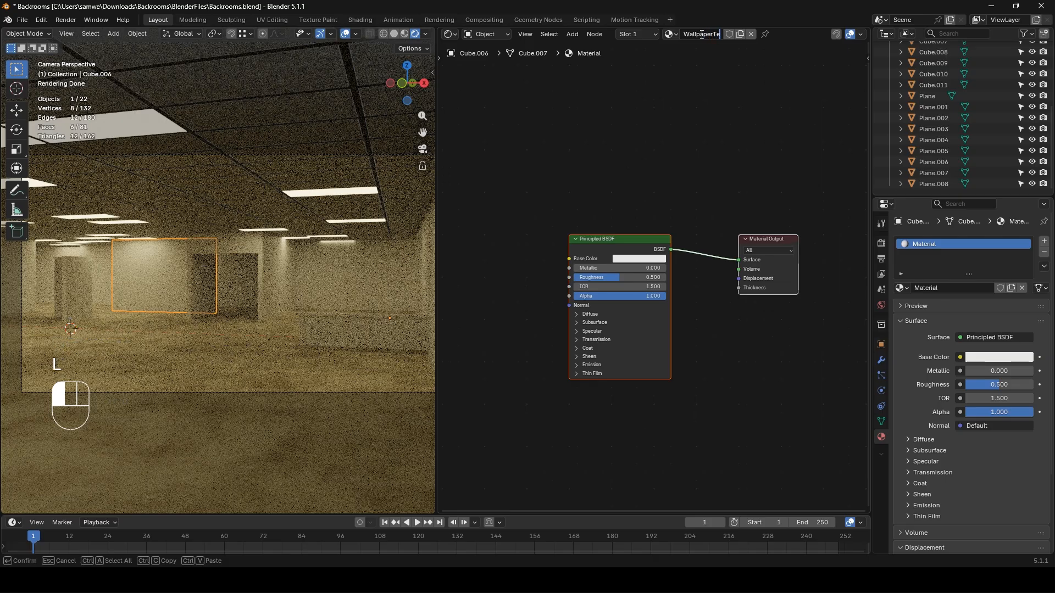
{"action": "type", "text": "xture"}
{"action": "key", "text": "Return"}
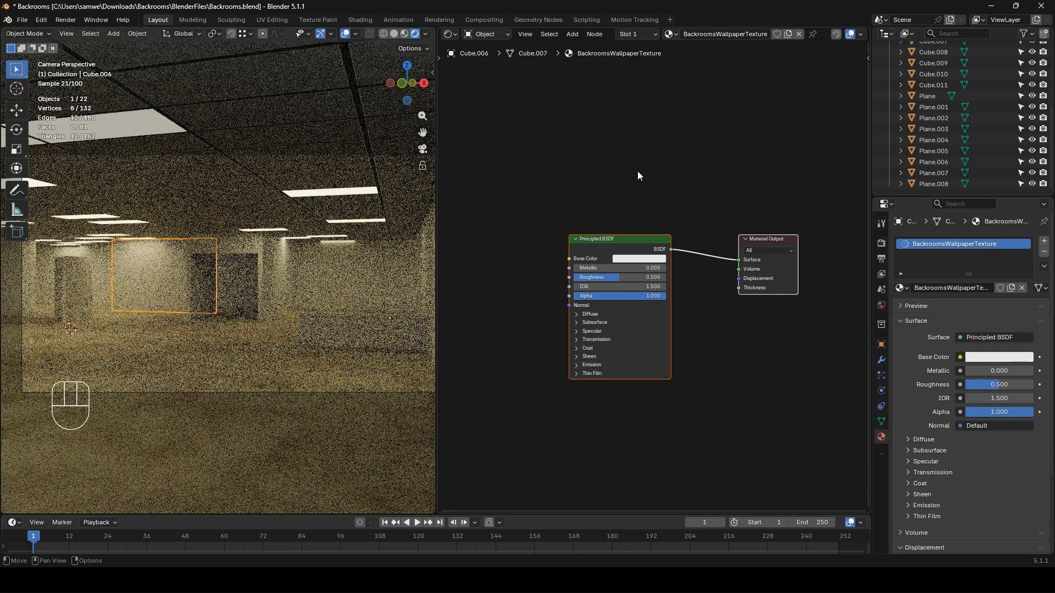
- Add an Image Texture node before the wallpaper material's Principled BSDF
{"action": "middle_click_drag", "start_coordinate": [564, 261], "coordinate": [586, 262]}
{"action": "key", "text": "shift+a"}
{"action": "type", "text": "image"}
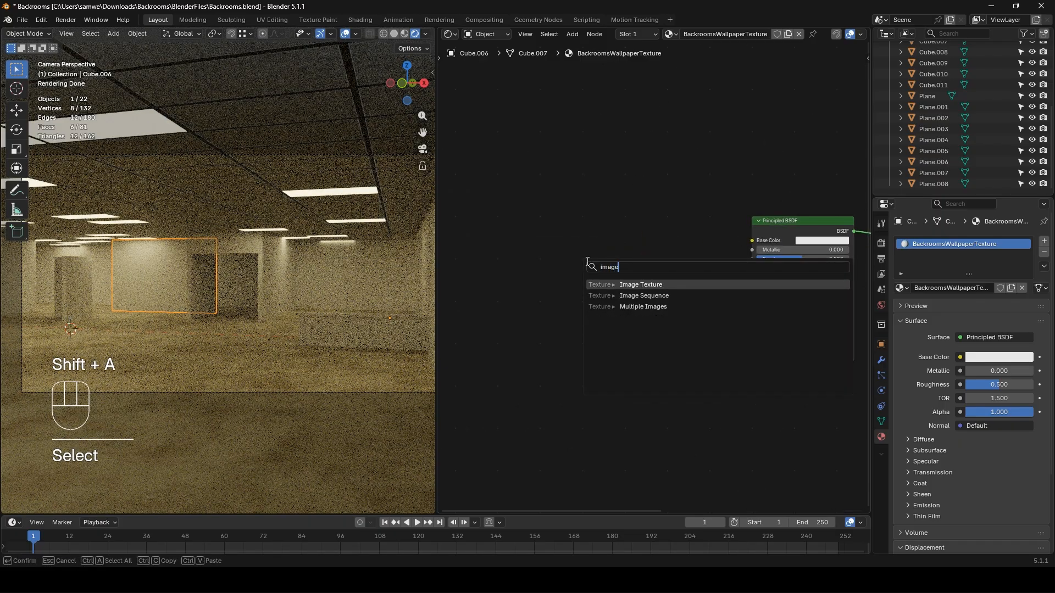
{"action": "key", "text": "Return"}
{"action": "left_click", "coordinate": [543, 231]}
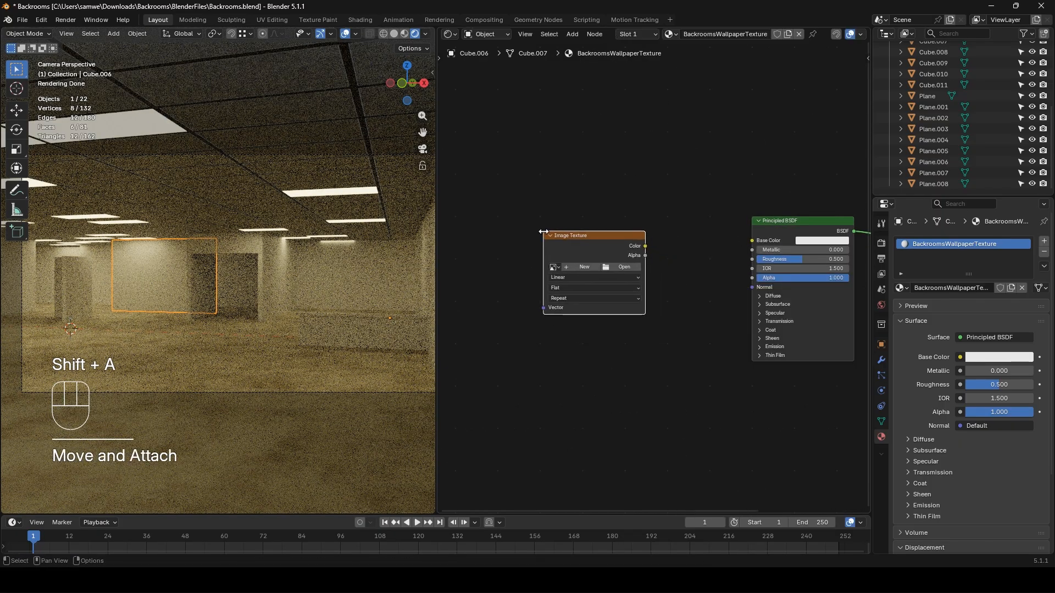
- Load BackroomsWallpaper.jpg from the Textures folder into the Image Texture node and connect its Color to the Base Color
{"action": "left_click", "coordinate": [621, 270]}
{"action": "left_click", "coordinate": [223, 128]}
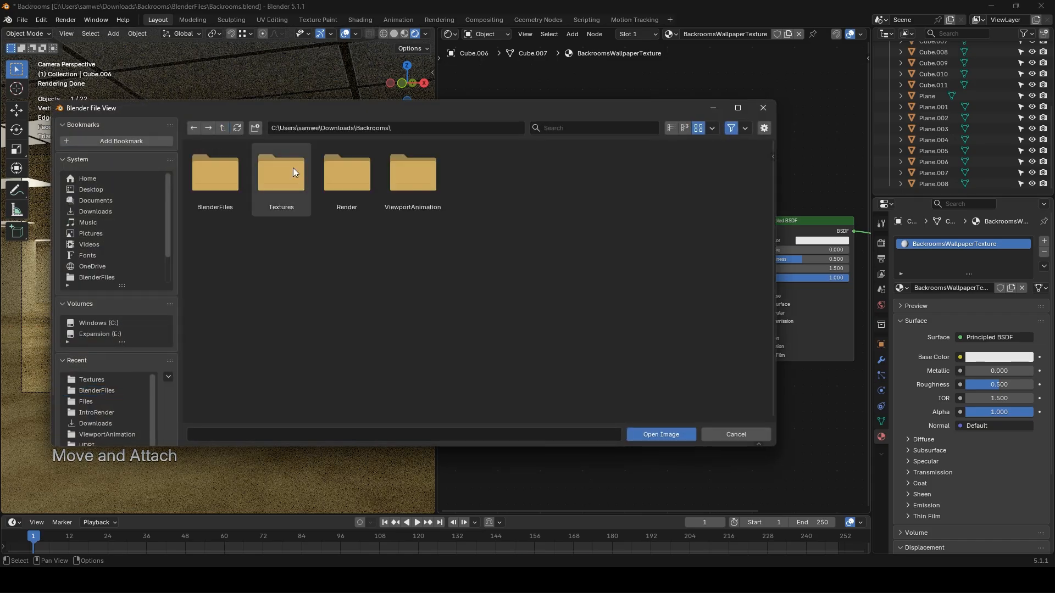
{"action": "double_click", "coordinate": [292, 167]}
{"action": "double_click", "coordinate": [227, 176]}
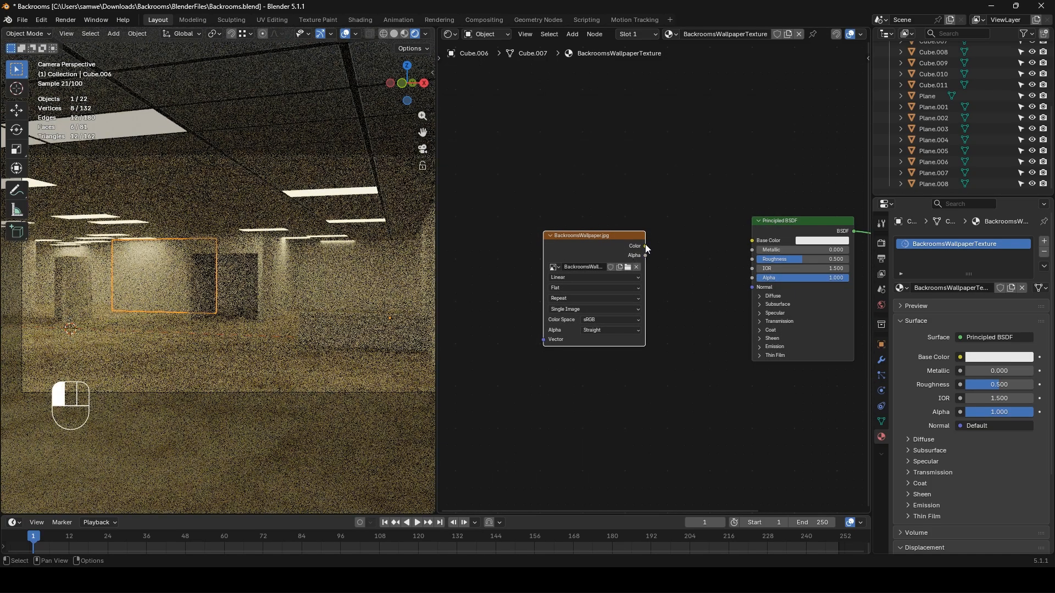
{"action": "left_click_drag", "start_coordinate": [645, 246], "coordinate": [751, 241]}
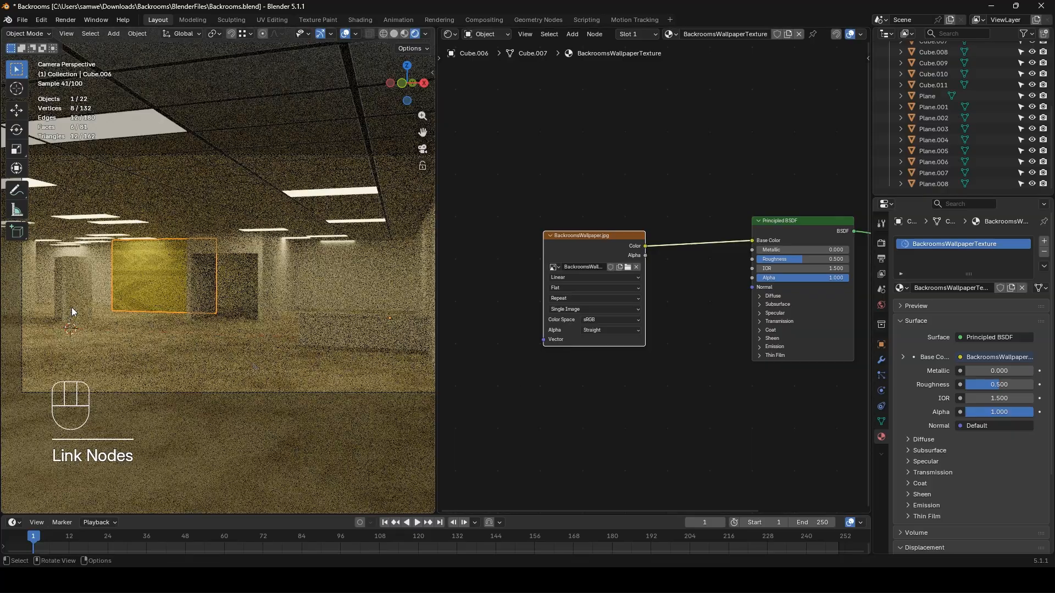
- Select all the other visible walls with the wallpapered wall active and copy its BackroomsWallpaperTexture material to them
{"action": "left_click", "coordinate": [84, 270], "text": "shift"}
{"action": "left_click", "coordinate": [57, 280], "text": "shift"}
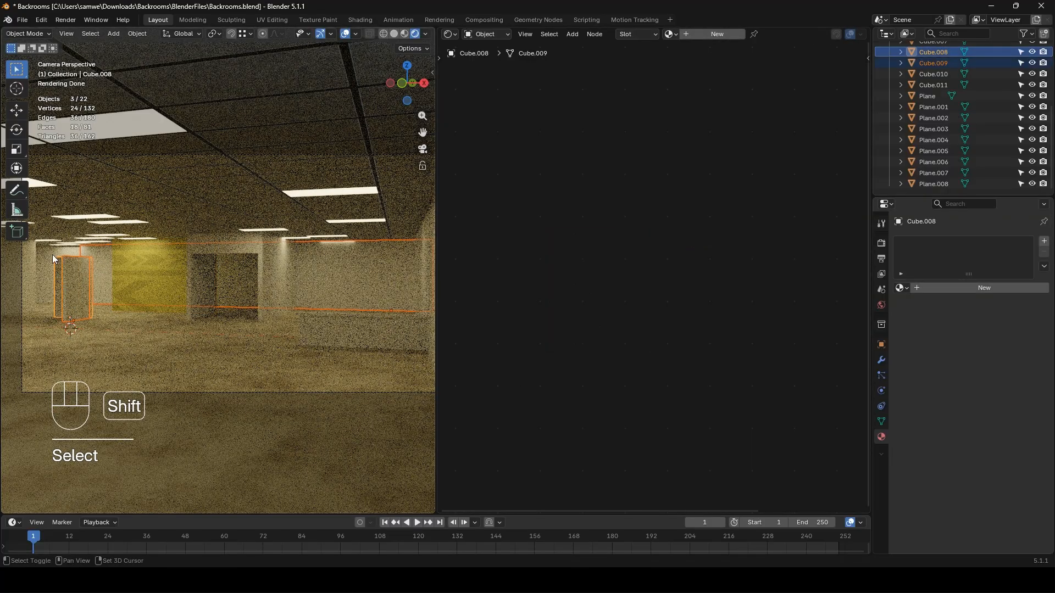
{"action": "left_click", "coordinate": [32, 266], "text": "shift"}
{"action": "left_click", "coordinate": [214, 273], "text": "shift"}
{"action": "left_click", "coordinate": [219, 247], "text": "shift"}
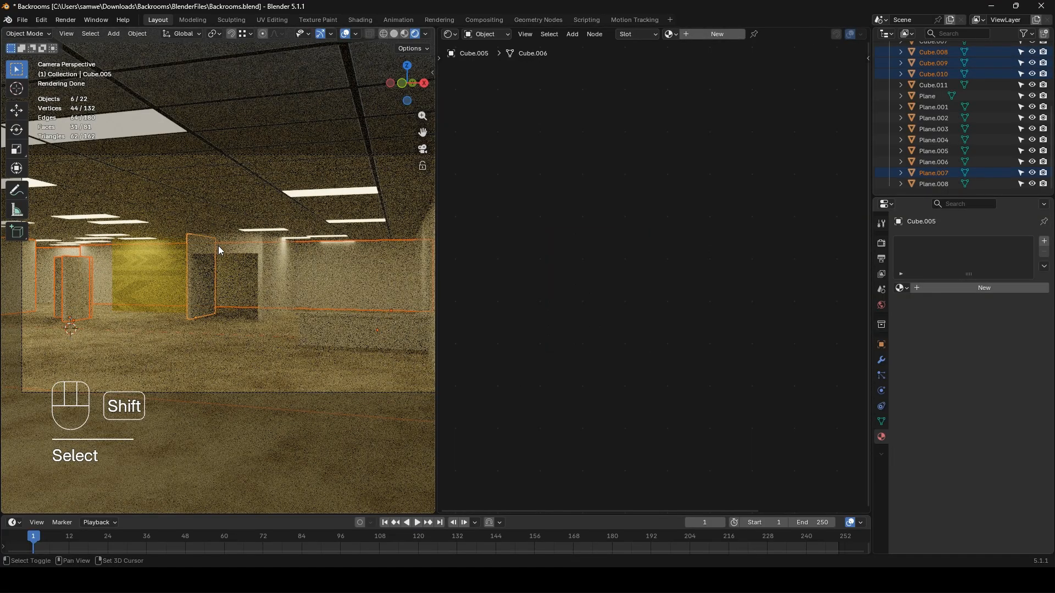
{"action": "left_click", "coordinate": [252, 279], "text": "shift"}
{"action": "left_click", "coordinate": [367, 277], "text": "shift"}
{"action": "left_click", "coordinate": [367, 304], "text": "shift"}
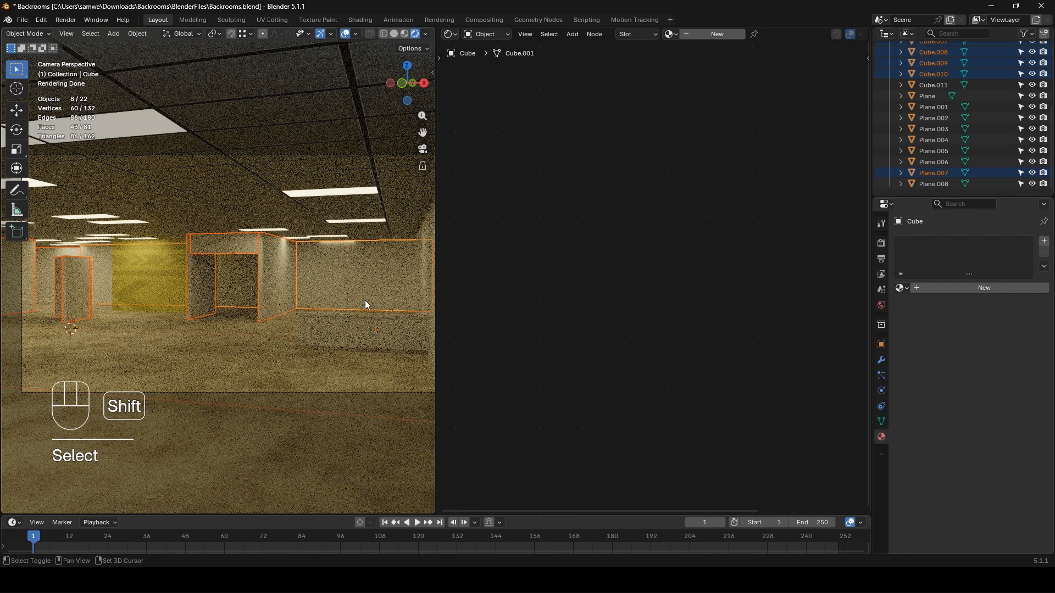
{"action": "left_click", "coordinate": [371, 336], "text": "shift"}
{"action": "left_click", "coordinate": [419, 258], "text": "shift"}
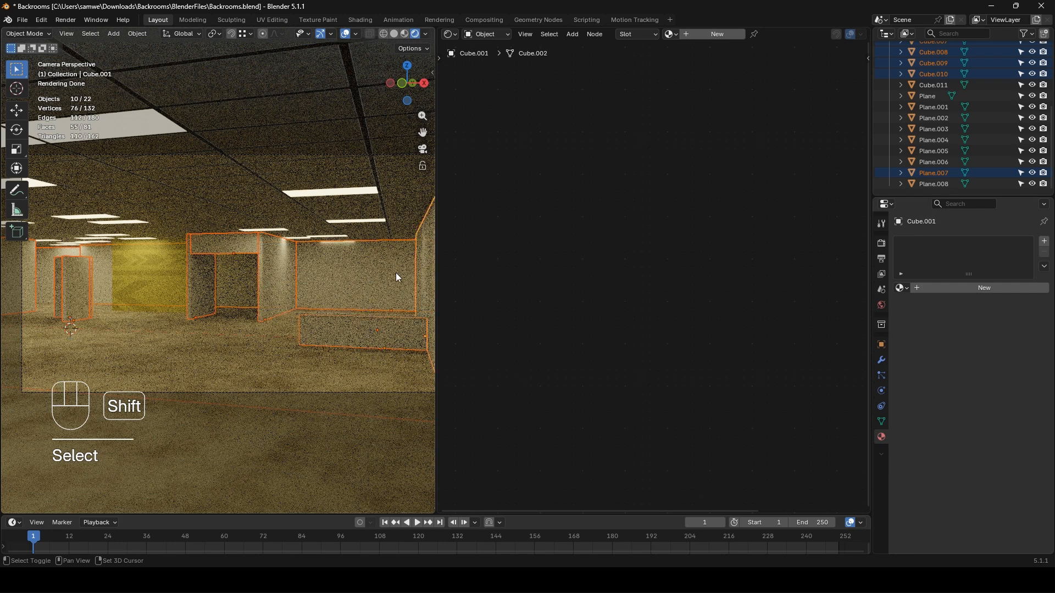
{"action": "left_click", "coordinate": [143, 276], "text": "shift"}
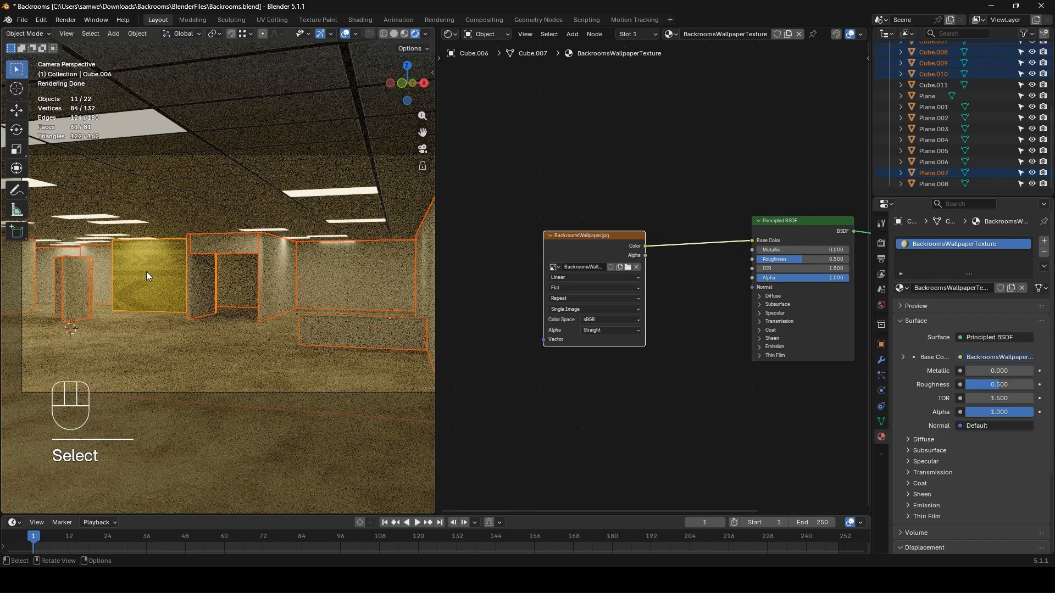
{"action": "left_click", "coordinate": [1044, 266]}
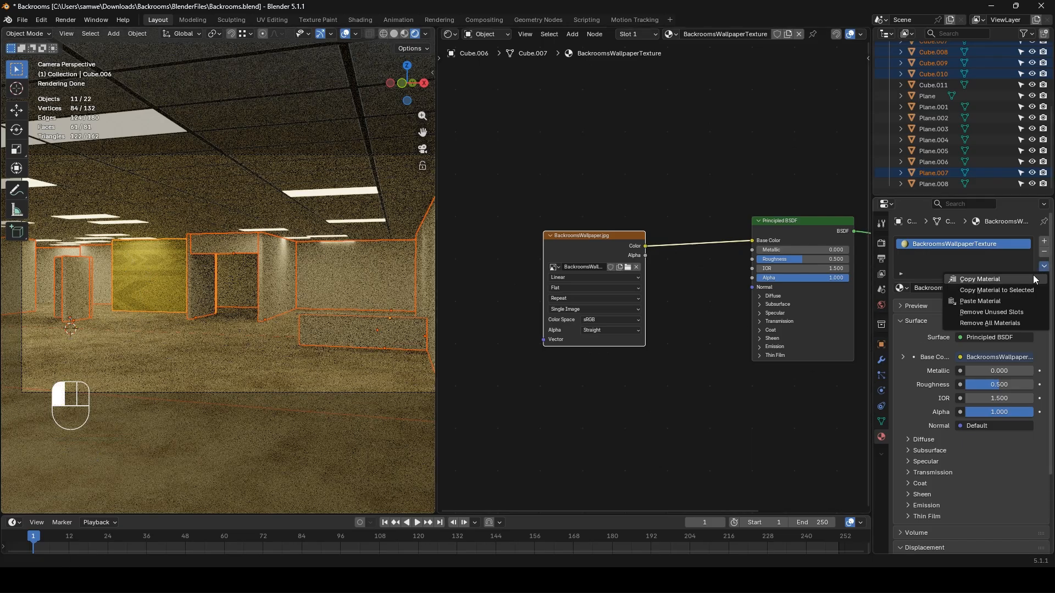
{"action": "left_click", "coordinate": [1020, 290]}
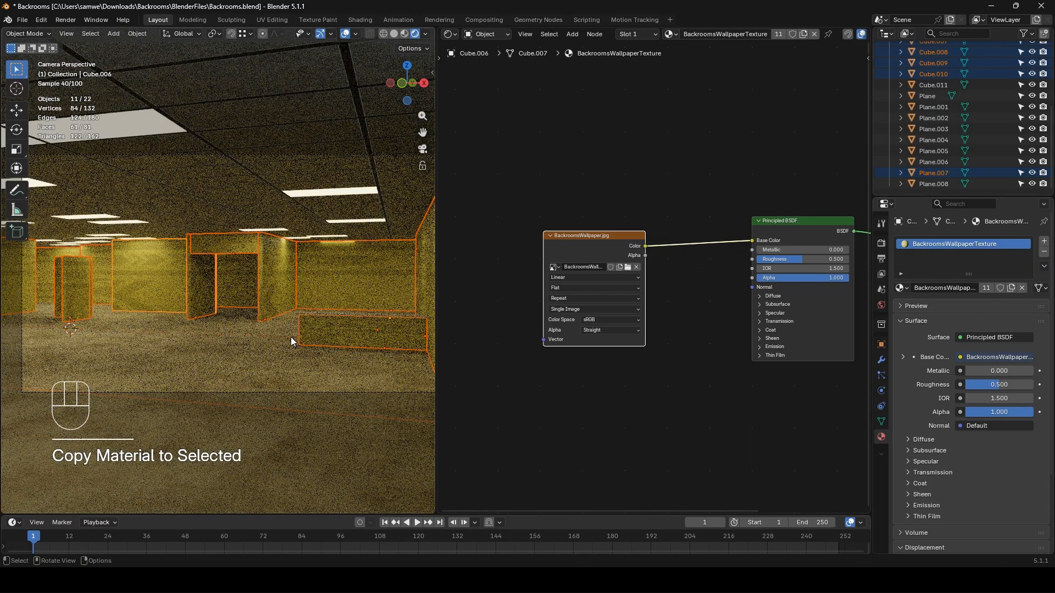
- Move the wallpaper image node farther from the Principled BSDF and switch the viewport to Material Preview shading
{"action": "left_click", "coordinate": [648, 192]}
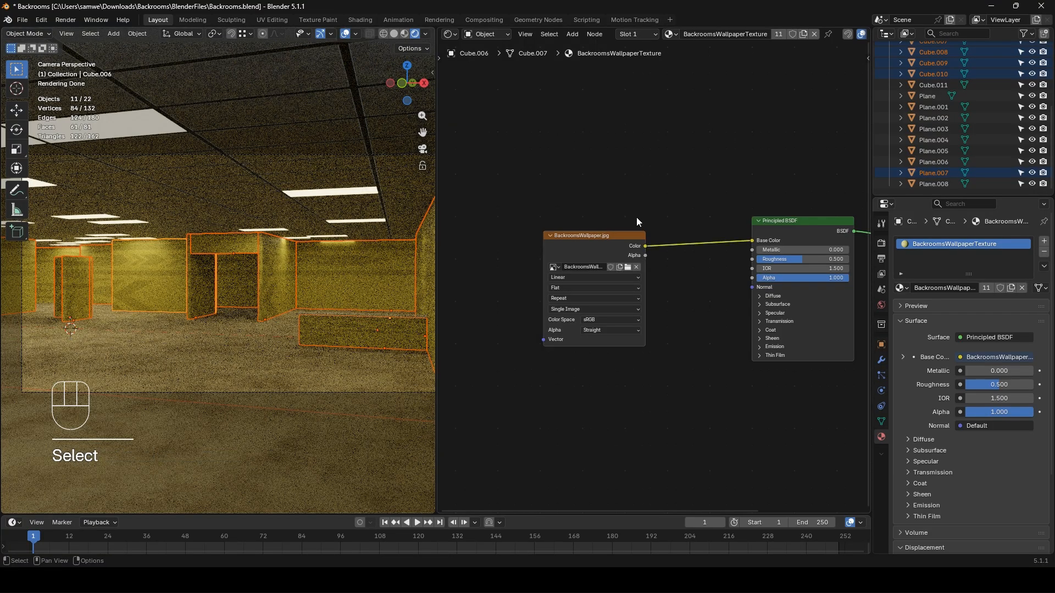
{"action": "left_click_drag", "start_coordinate": [602, 239], "coordinate": [553, 236]}
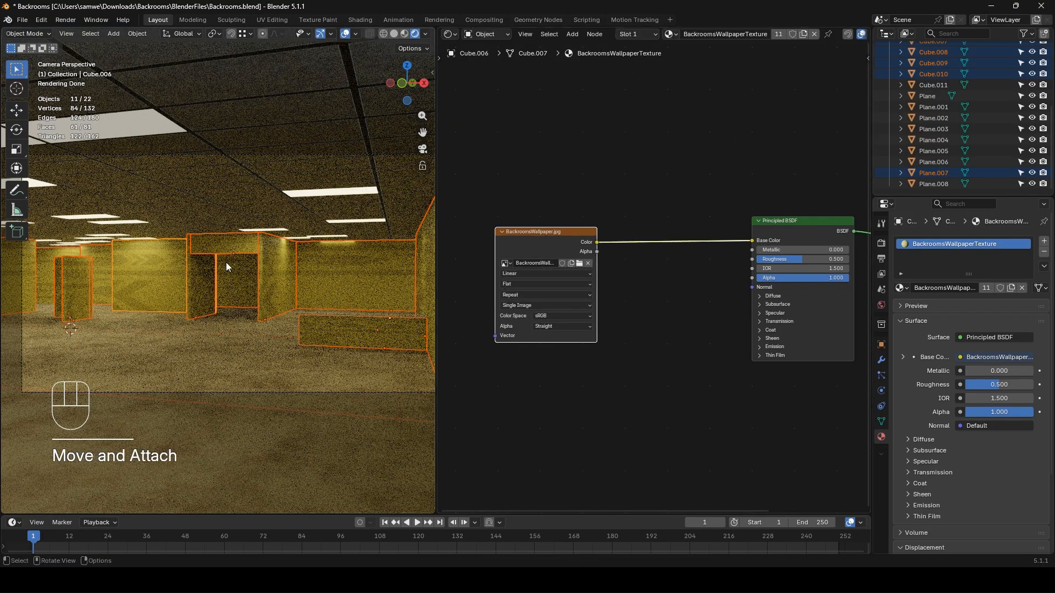
{"action": "left_click", "coordinate": [403, 34]}
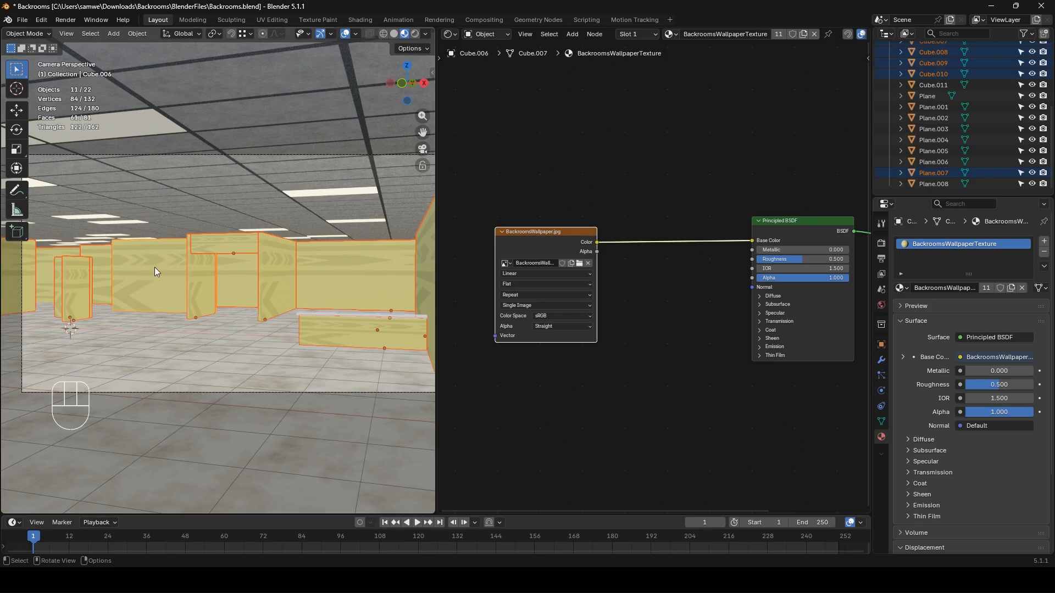
- Search the add-on preferences for "node" to check whether Node Wrangler is enabled, and close the preferences
{"action": "left_click", "coordinate": [43, 19]}
{"action": "left_click", "coordinate": [66, 162]}
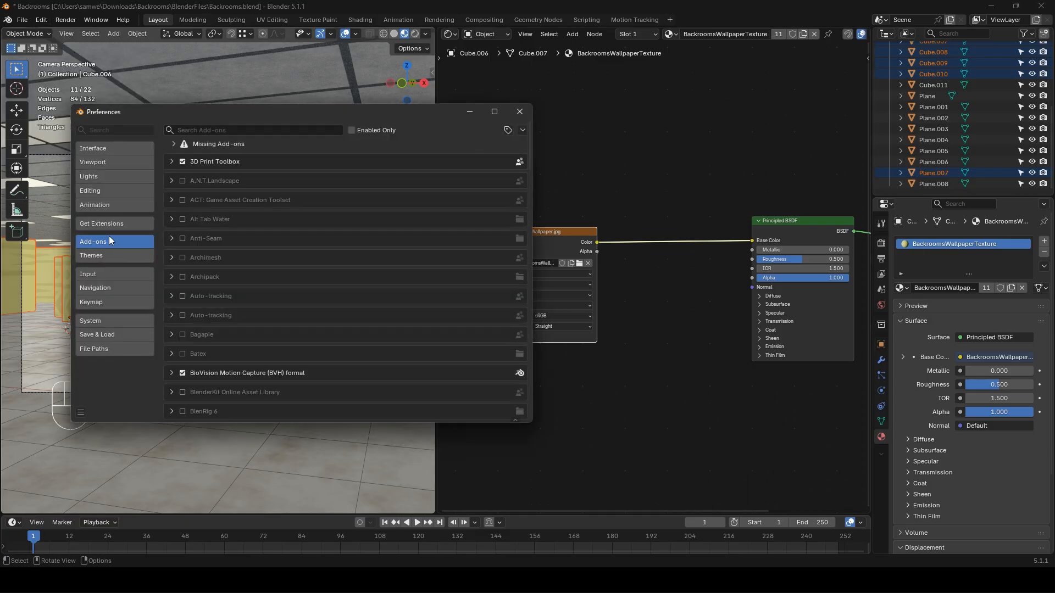
{"action": "left_click", "coordinate": [207, 128]}
{"action": "type", "text": "node"}
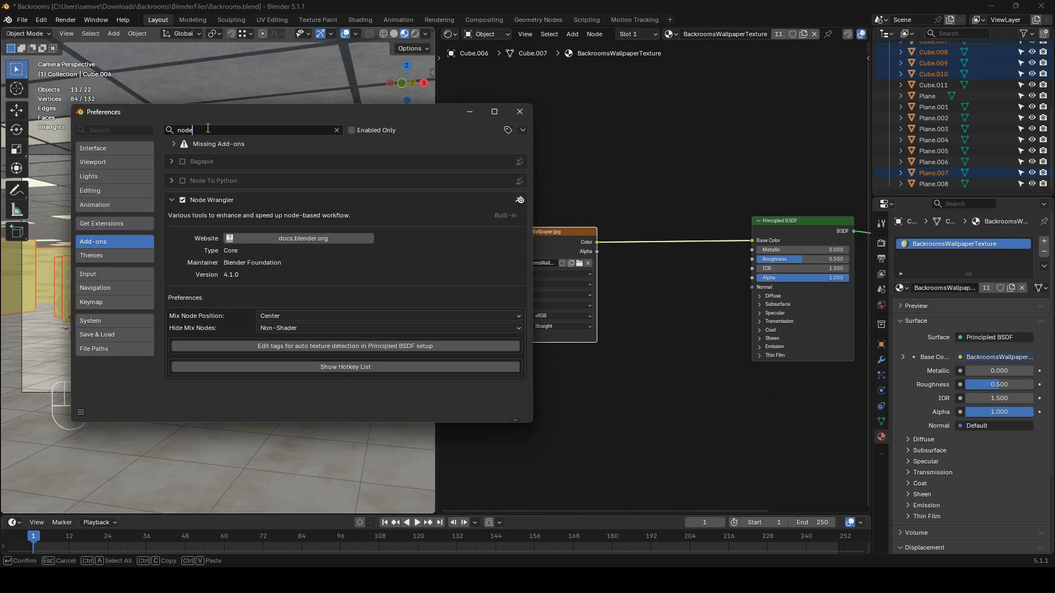
{"action": "left_click", "coordinate": [519, 112]}
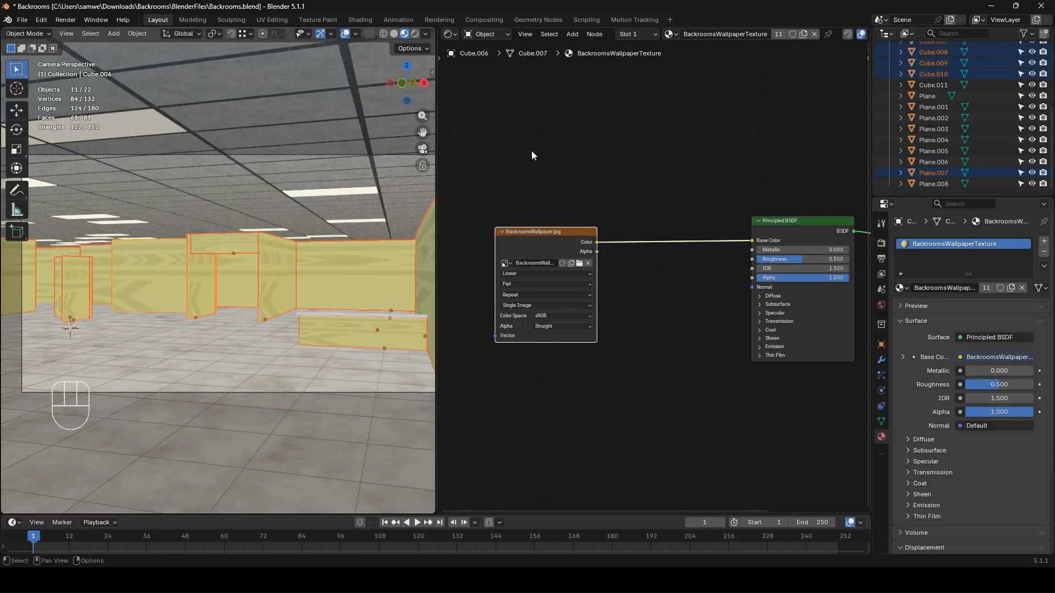
- Add connected Texture Coordinate and Mapping nodes to the wallpaper image node using Node Wrangler's texture setup
{"action": "left_click", "coordinate": [526, 239]}
{"action": "key", "text": "ctrl+t"}
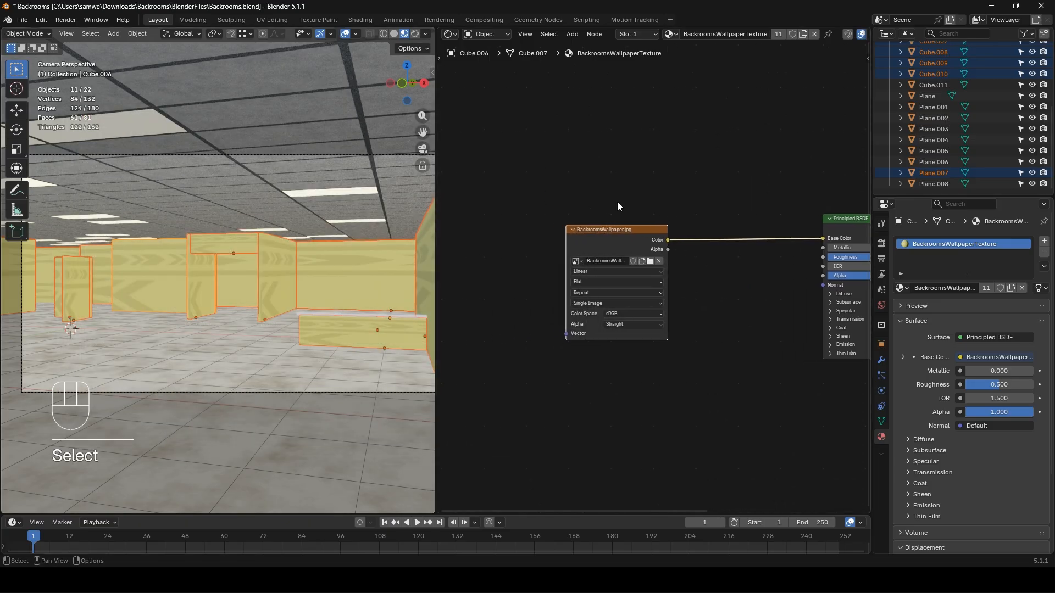
{"action": "middle_click_drag", "start_coordinate": [611, 377], "coordinate": [691, 370]}
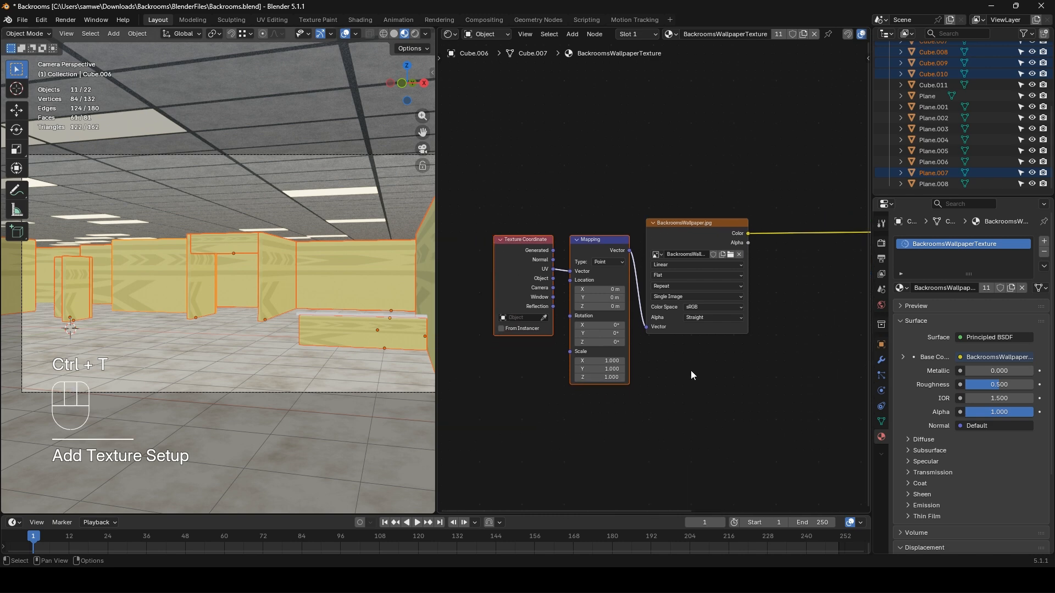
- Connect the Texture Coordinate node's Object output to the Mapping node's Vector input
{"action": "left_click", "coordinate": [522, 236]}
{"action": "scroll", "coordinate": [488, 307], "scroll_direction": "up", "scroll_amount": 2}
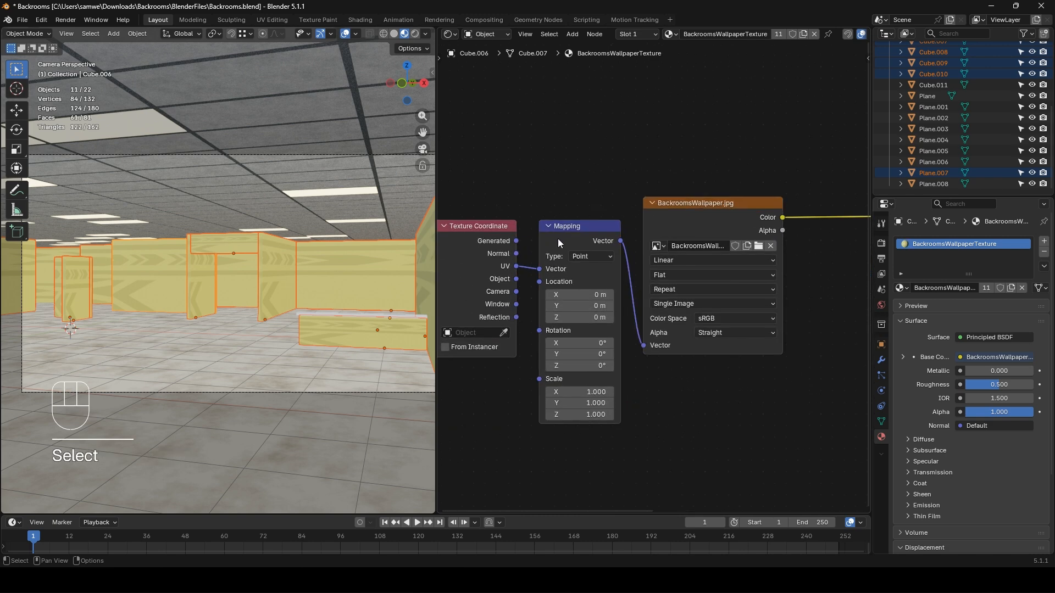
{"action": "left_click_drag", "start_coordinate": [519, 277], "coordinate": [540, 269]}
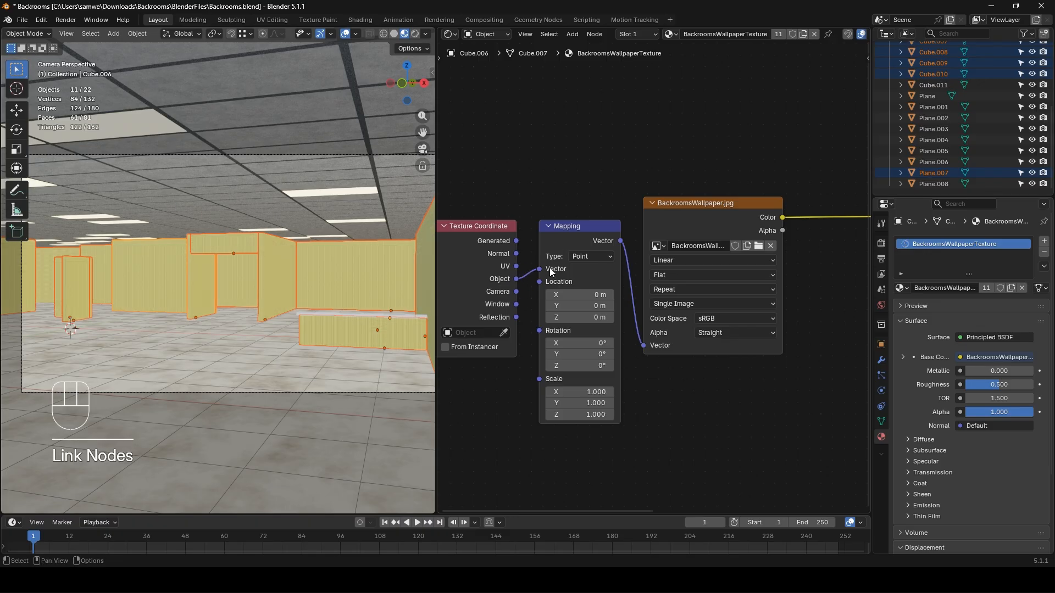
{"action": "scroll", "coordinate": [229, 265], "scroll_direction": "up", "scroll_amount": 5}
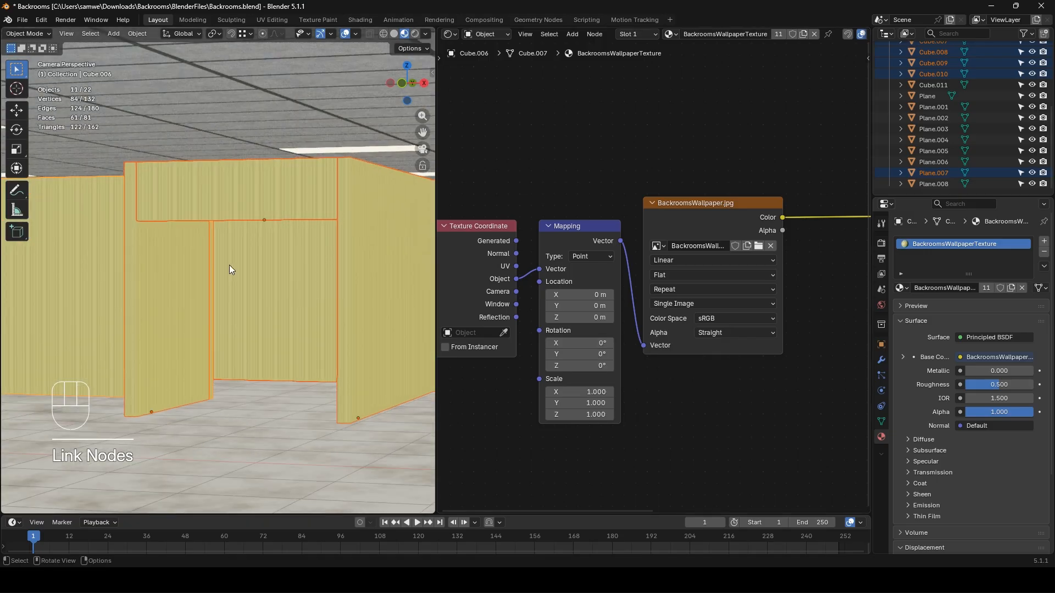
- Try the Generated and UV coordinates on the Mapping node's Vector input, and reconnect the Object output
{"action": "left_click_drag", "start_coordinate": [516, 240], "coordinate": [541, 268]}
{"action": "scroll", "coordinate": [168, 269], "scroll_direction": "down", "scroll_amount": 1}
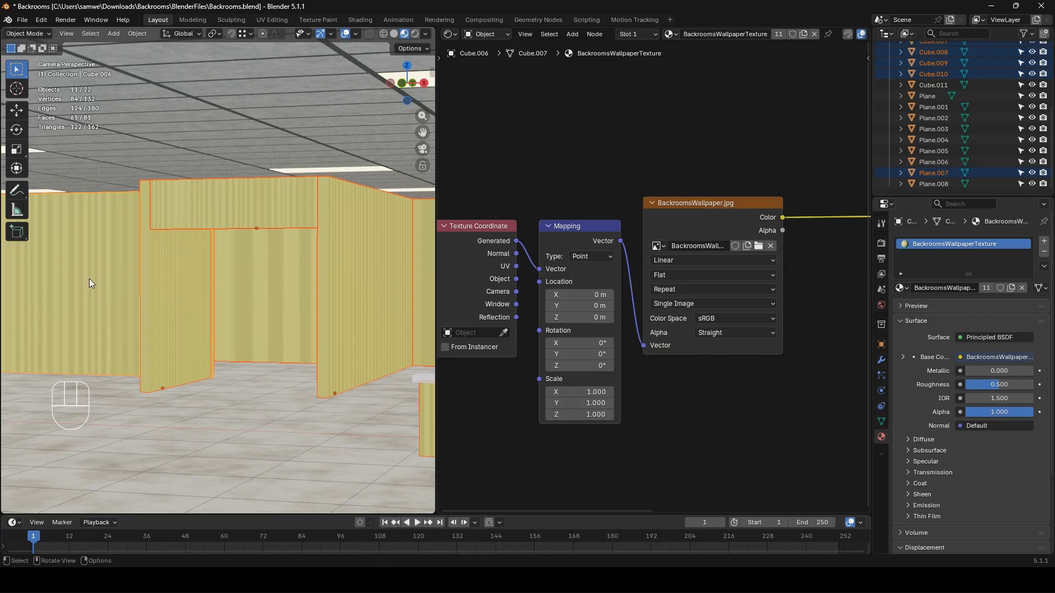
{"action": "left_click_drag", "start_coordinate": [516, 253], "coordinate": [539, 269]}
{"action": "middle_click_drag", "start_coordinate": [72, 268], "coordinate": [193, 272]}
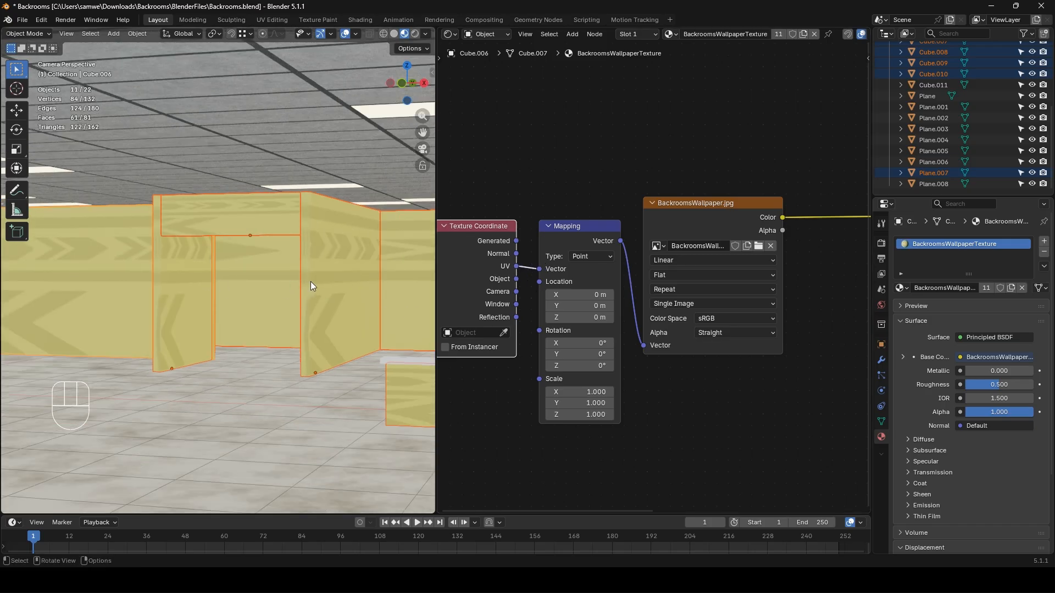
{"action": "left_click_drag", "start_coordinate": [515, 278], "coordinate": [539, 269]}
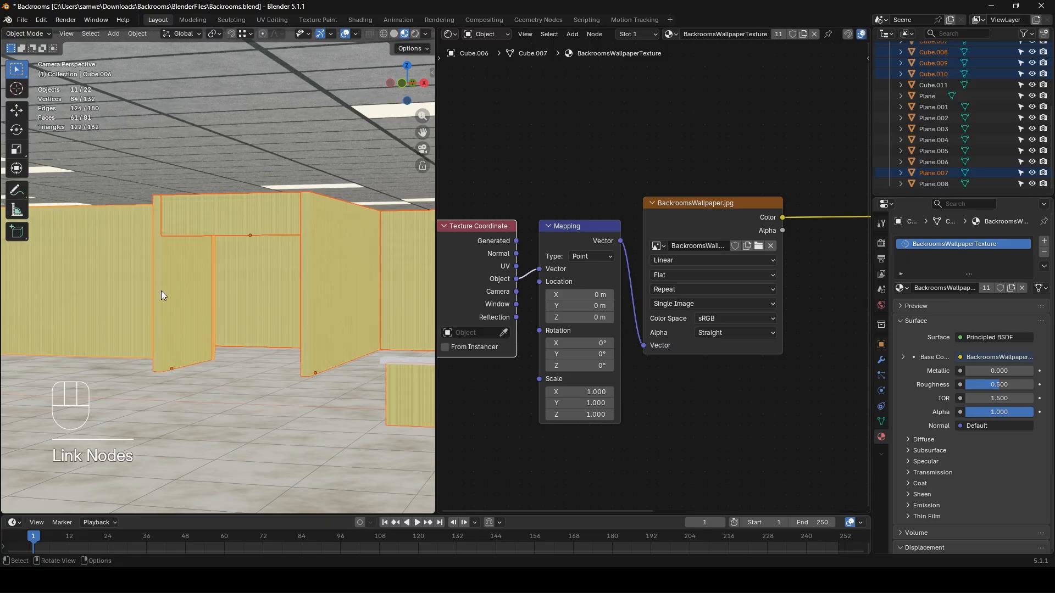
- Set the Mapping node's X rotation to 90° so the wallpaper pattern stands upright on the walls
{"action": "left_click", "coordinate": [579, 341]}
{"action": "type", "text": "90"}
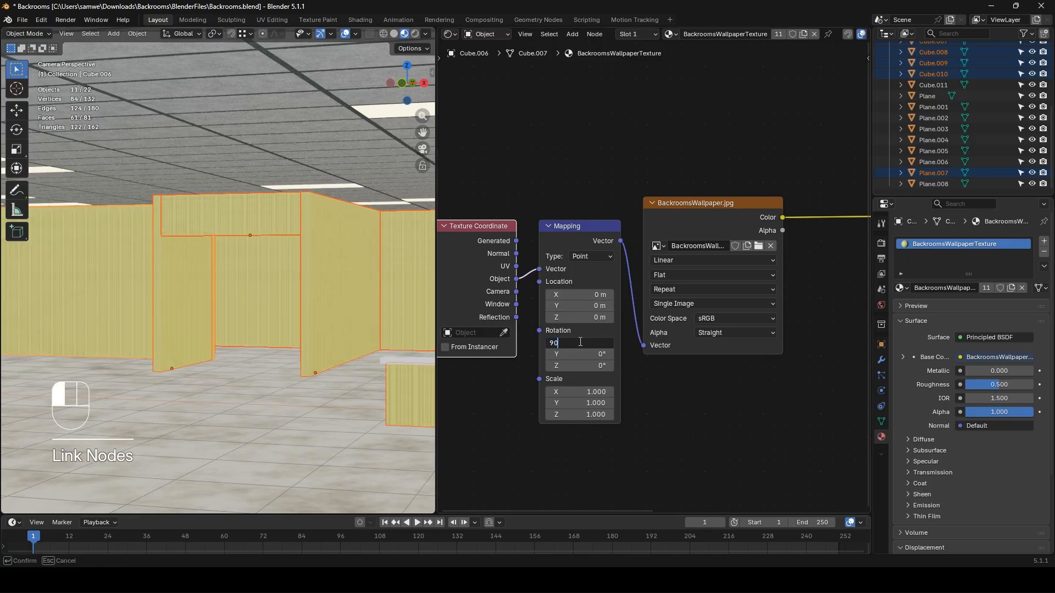
{"action": "key", "text": "Return"}
{"action": "scroll", "coordinate": [182, 250], "scroll_direction": "up", "scroll_amount": 4}
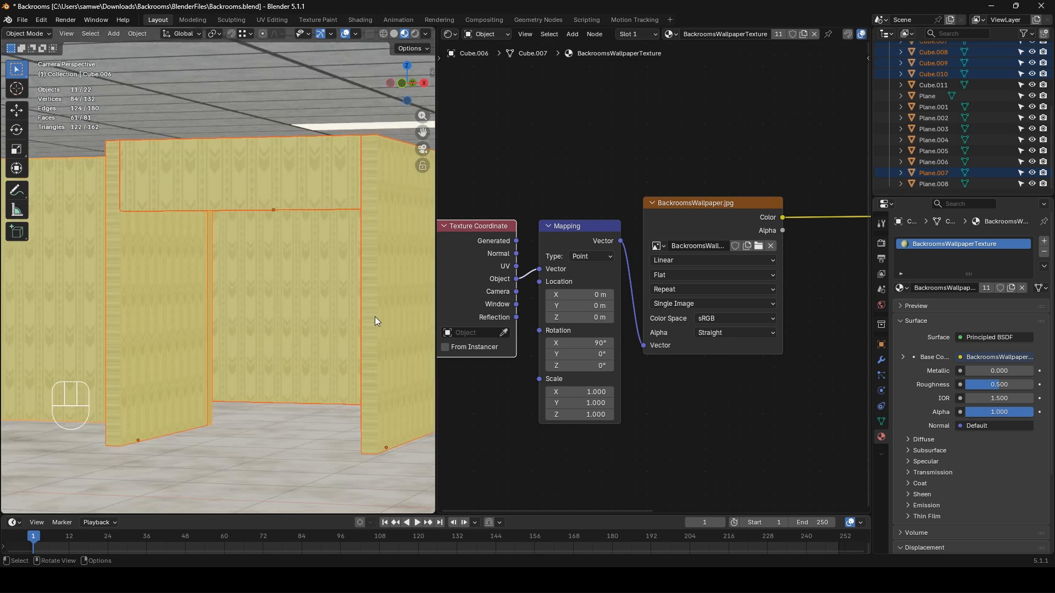
{"action": "left_click", "coordinate": [564, 355]}
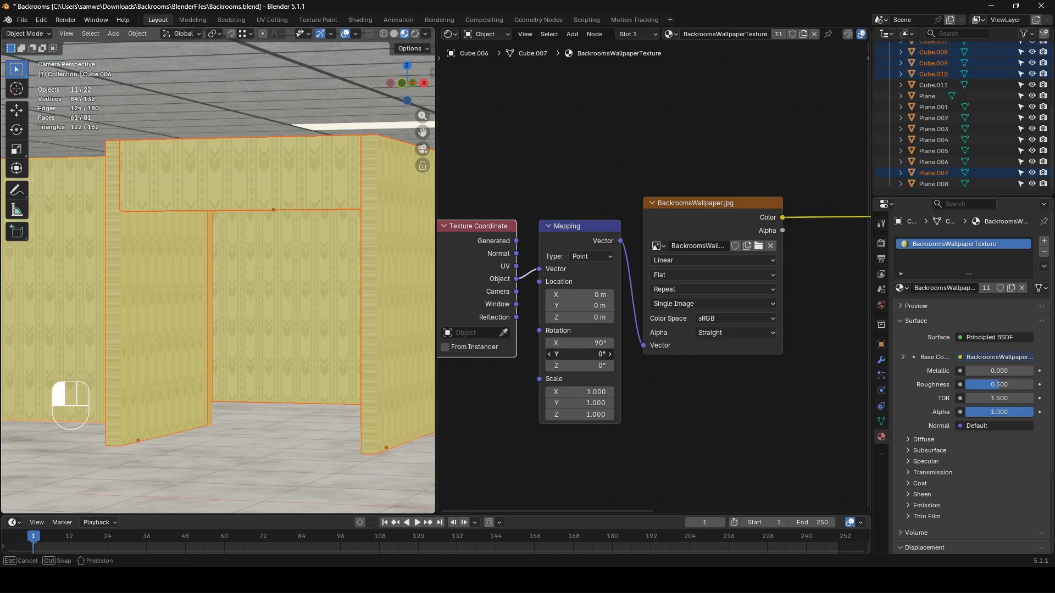
{"action": "key", "text": "BackSpace"}
{"action": "key", "text": "Return"}
{"action": "left_click_drag", "start_coordinate": [563, 355], "coordinate": [564, 354]}
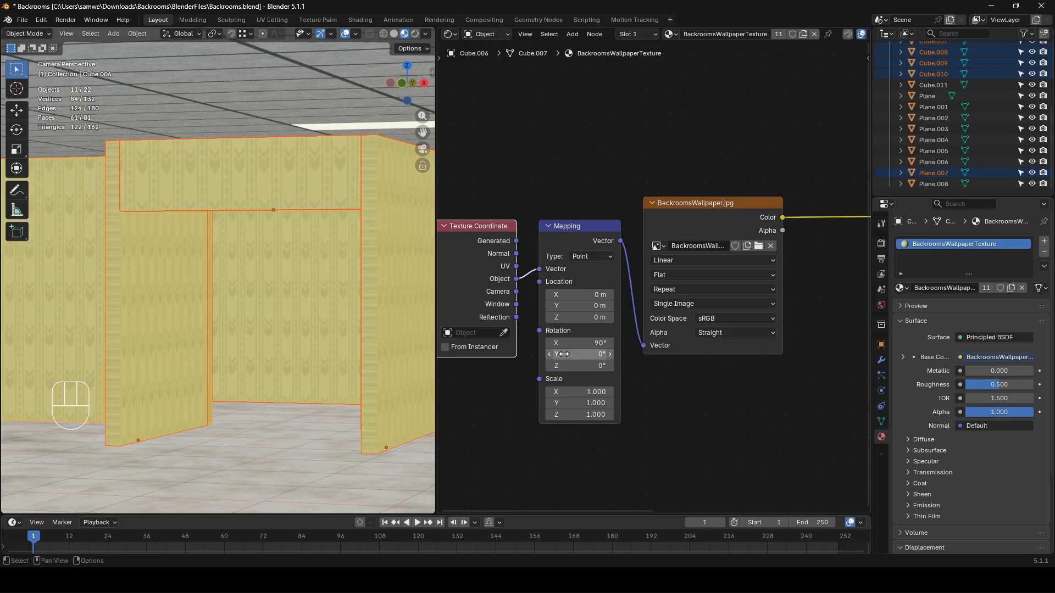
- Switch the viewport to Rendered shading to check the wallpapered walls under the scene lights
{"action": "scroll", "coordinate": [296, 272], "scroll_direction": "down", "scroll_amount": 4}
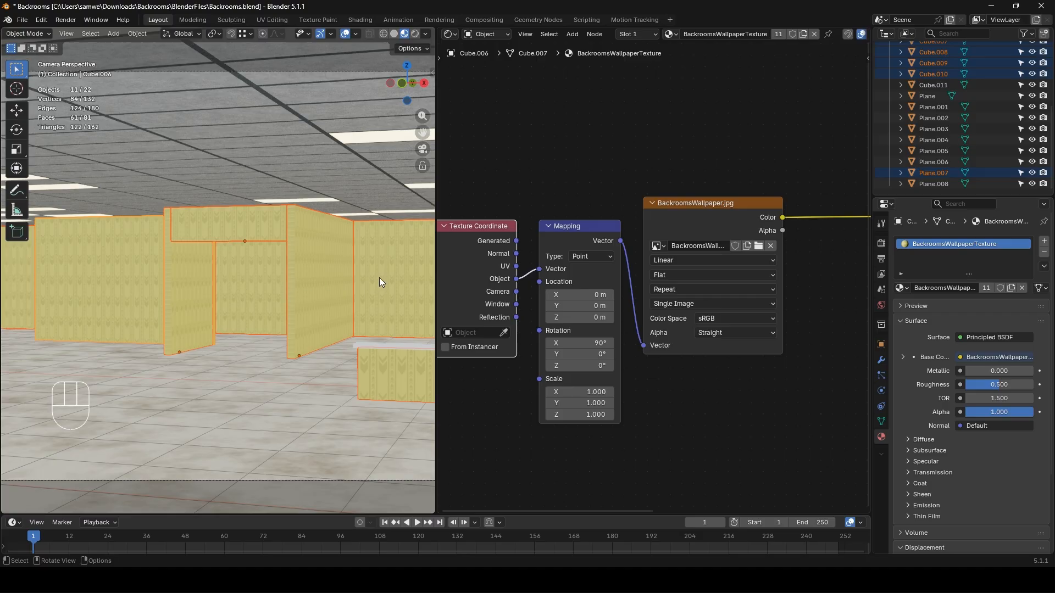
{"action": "left_click", "coordinate": [416, 33]}
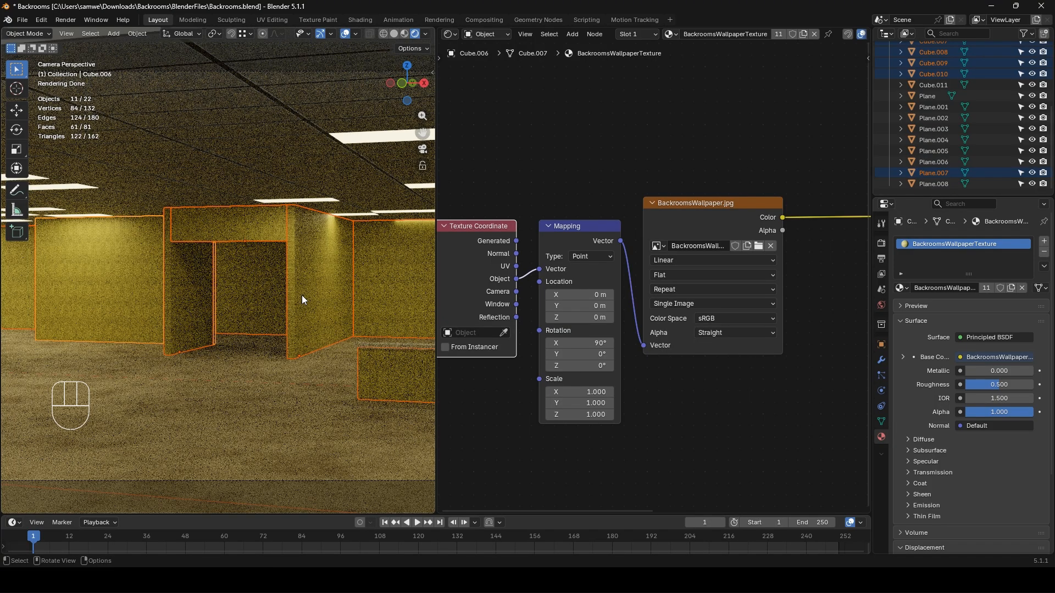
{"action": "scroll", "coordinate": [657, 332], "scroll_direction": "down", "scroll_amount": 2}
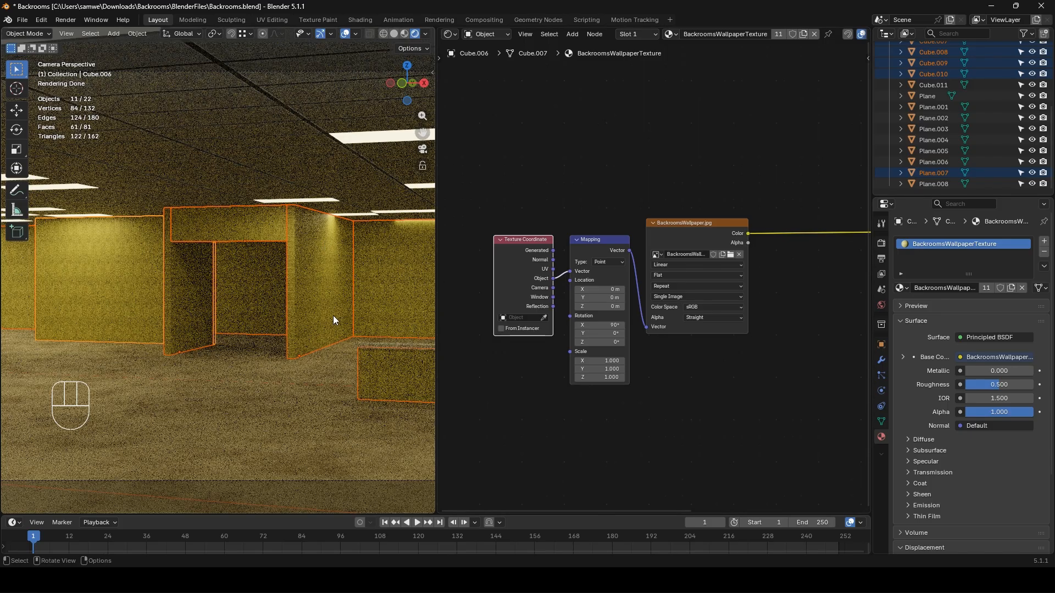
- Select the wall beside the doorway and insert a Hue/Saturation/Value node between the wallpaper image and the Principled BSDF
{"action": "left_click", "coordinate": [326, 258]}
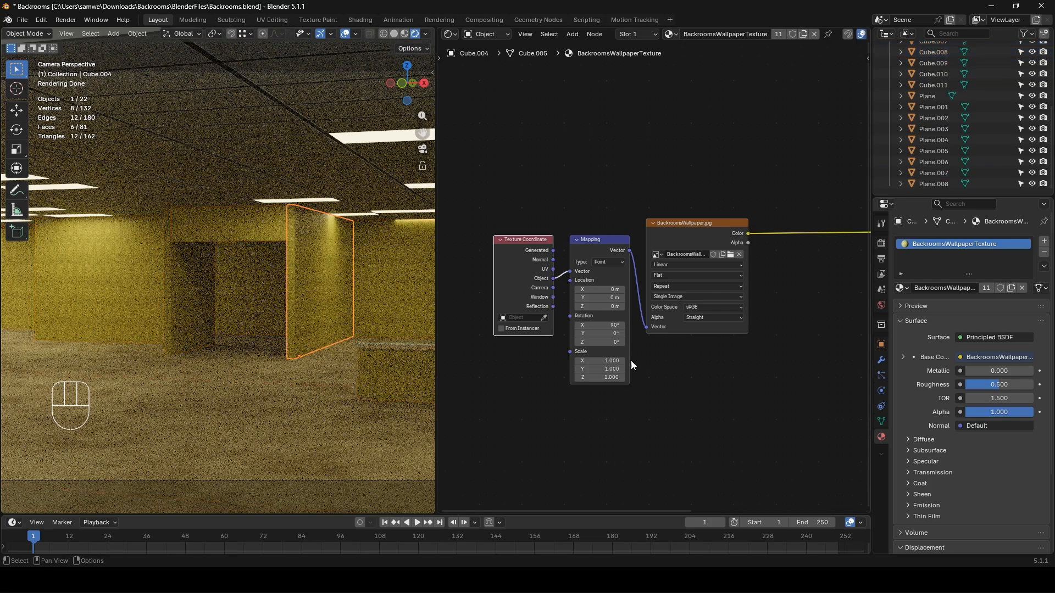
{"action": "middle_click_drag", "start_coordinate": [630, 360], "coordinate": [564, 379]}
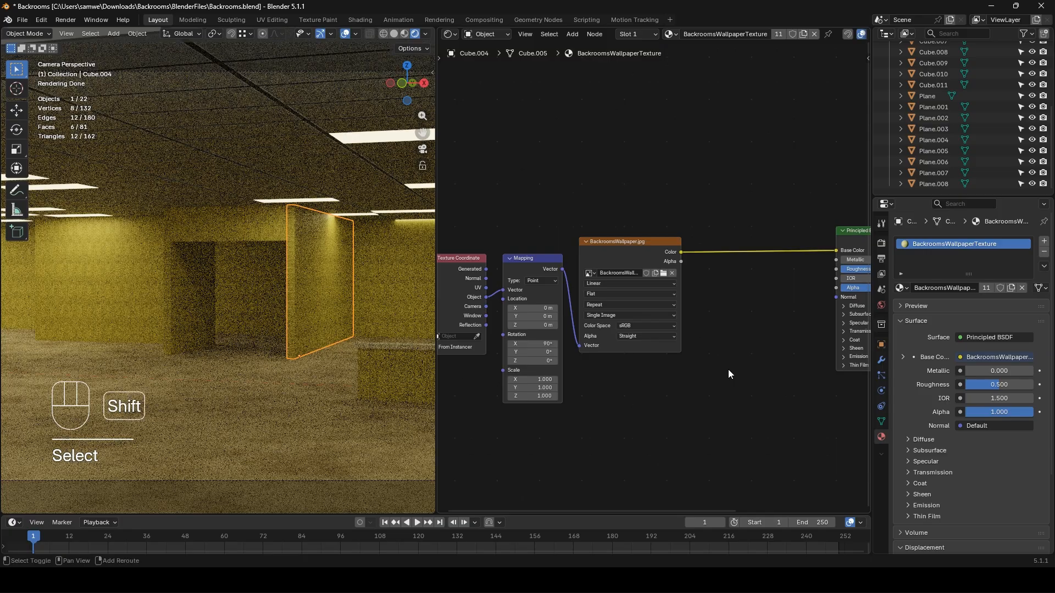
{"action": "key", "text": "shift+a"}
{"action": "type", "text": "huesat"}
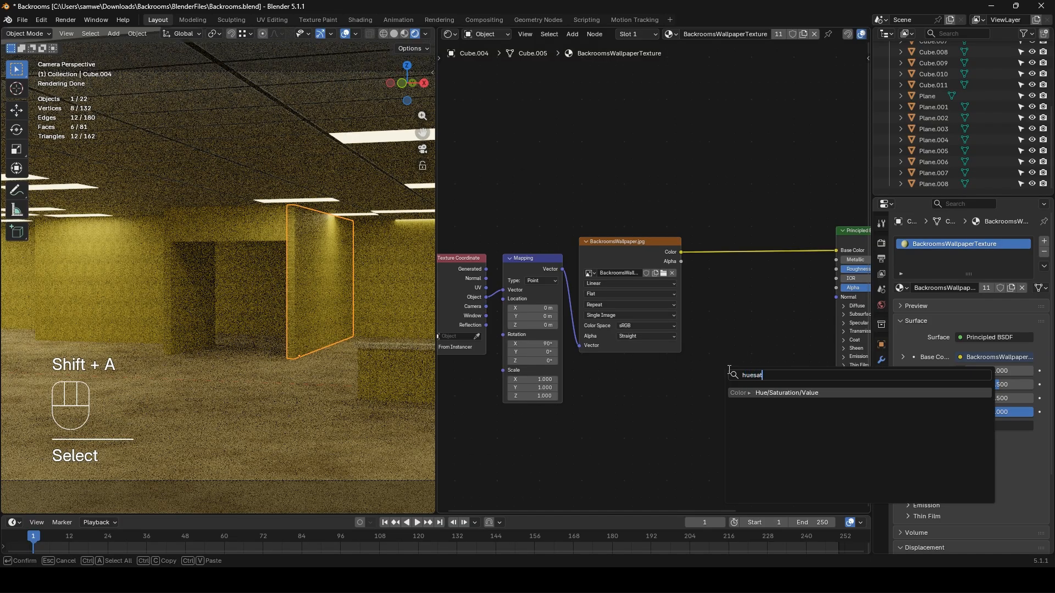
{"action": "key", "text": "Return"}
{"action": "left_click", "coordinate": [728, 315]}
{"action": "scroll", "coordinate": [727, 316], "scroll_direction": "up", "scroll_amount": 3}
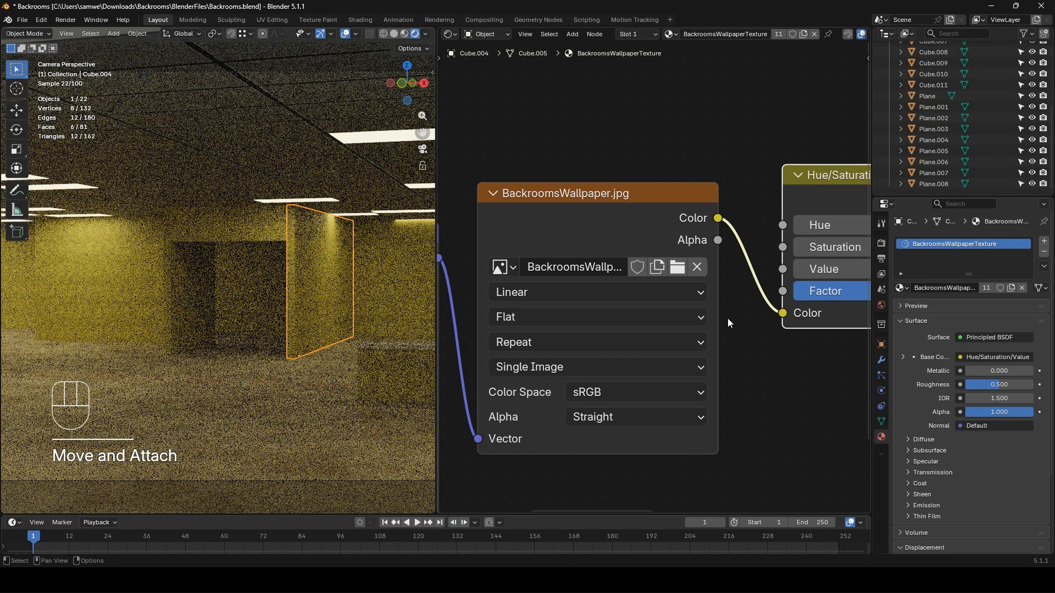
- Lower the Hue/Saturation/Value node's saturation to 0.660
{"action": "middle_click_drag", "start_coordinate": [727, 323], "coordinate": [585, 367]}
{"action": "left_click_drag", "start_coordinate": [732, 292], "coordinate": [688, 292], "text": "shift"}
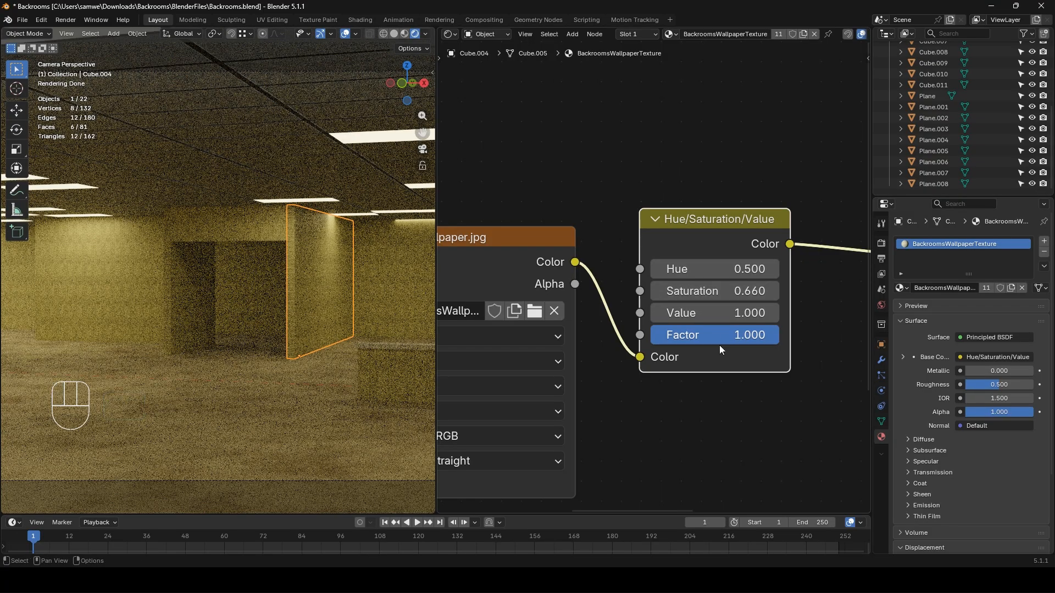
{"action": "left_click", "coordinate": [714, 415]}
- Move the Texture Coordinate, Mapping, wallpaper image and Hue/Saturation/Value nodes together farther from the Principled BSDF
{"action": "scroll", "coordinate": [704, 404], "scroll_direction": "down", "scroll_amount": 4}
{"action": "middle_click_drag", "start_coordinate": [616, 380], "coordinate": [731, 365]}
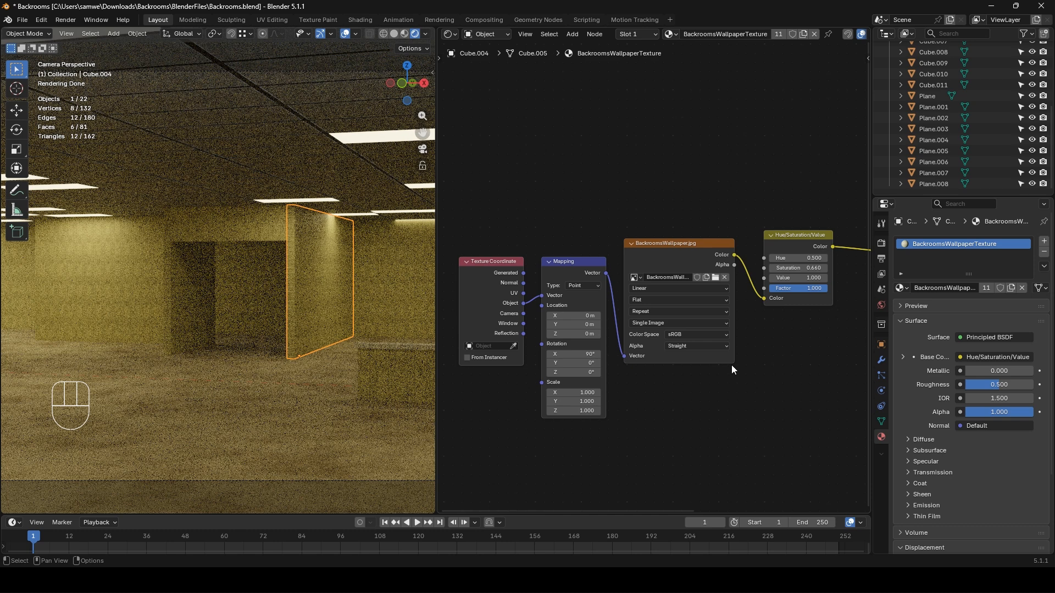
{"action": "scroll", "coordinate": [731, 365], "scroll_direction": "down", "scroll_amount": 2}
{"action": "middle_click_drag", "start_coordinate": [731, 365], "coordinate": [723, 378]}
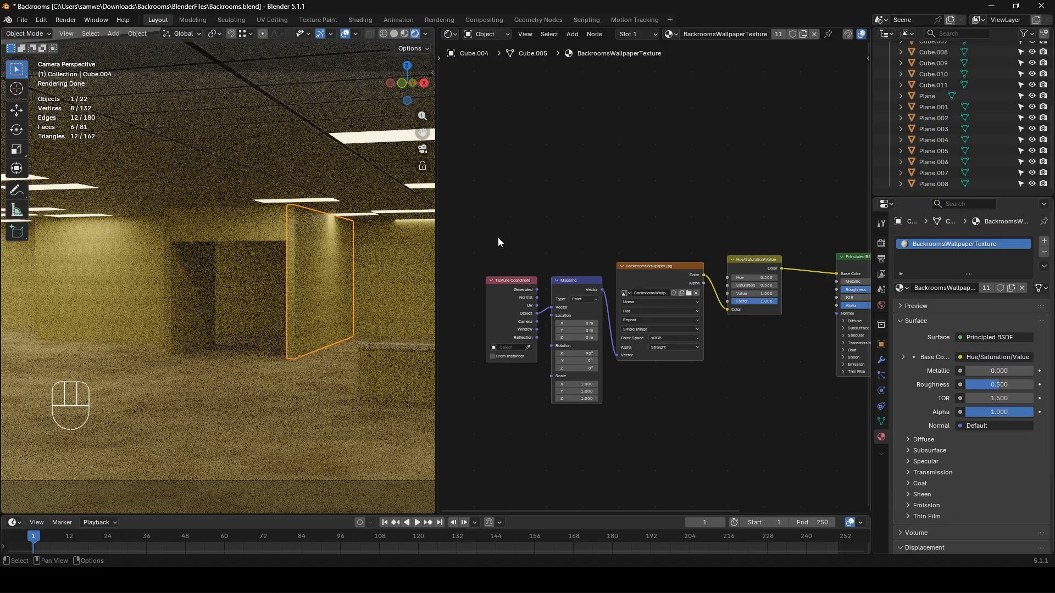
{"action": "left_click_drag", "start_coordinate": [498, 238], "coordinate": [763, 334]}
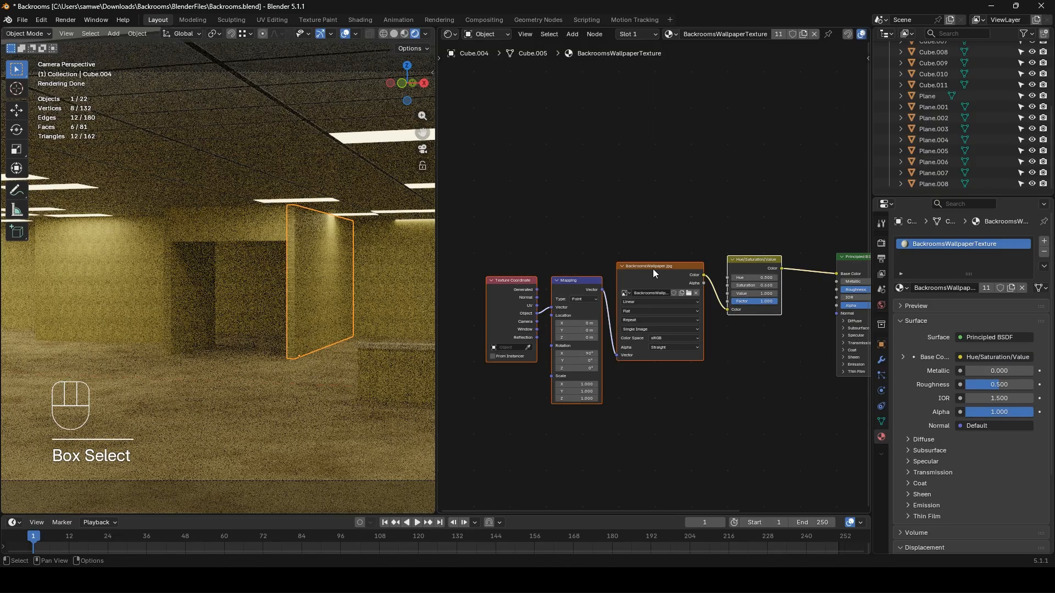
{"action": "left_click_drag", "start_coordinate": [653, 269], "coordinate": [590, 264]}
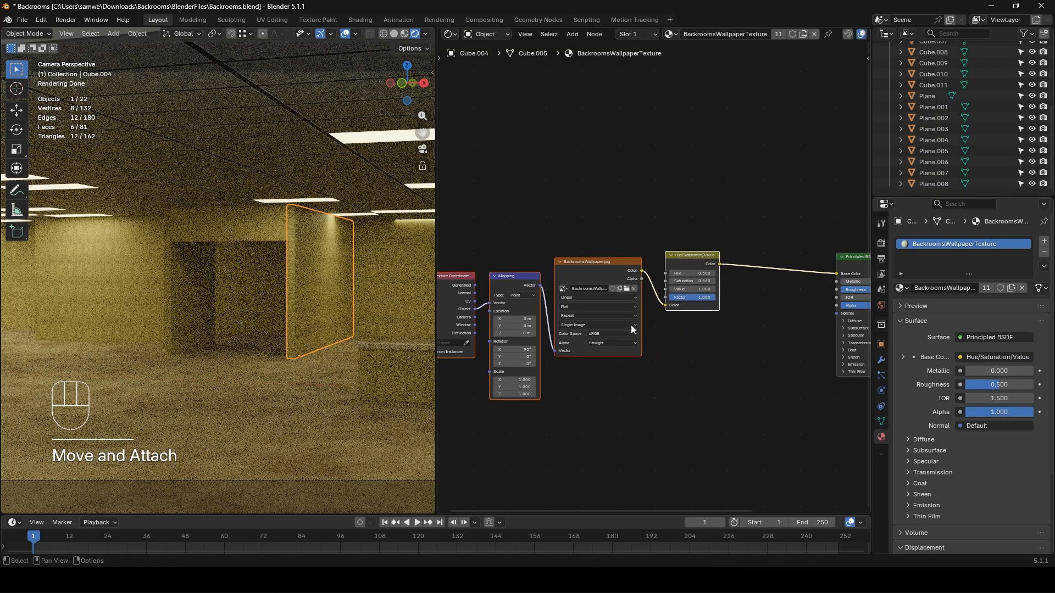
{"action": "left_click", "coordinate": [654, 352]}
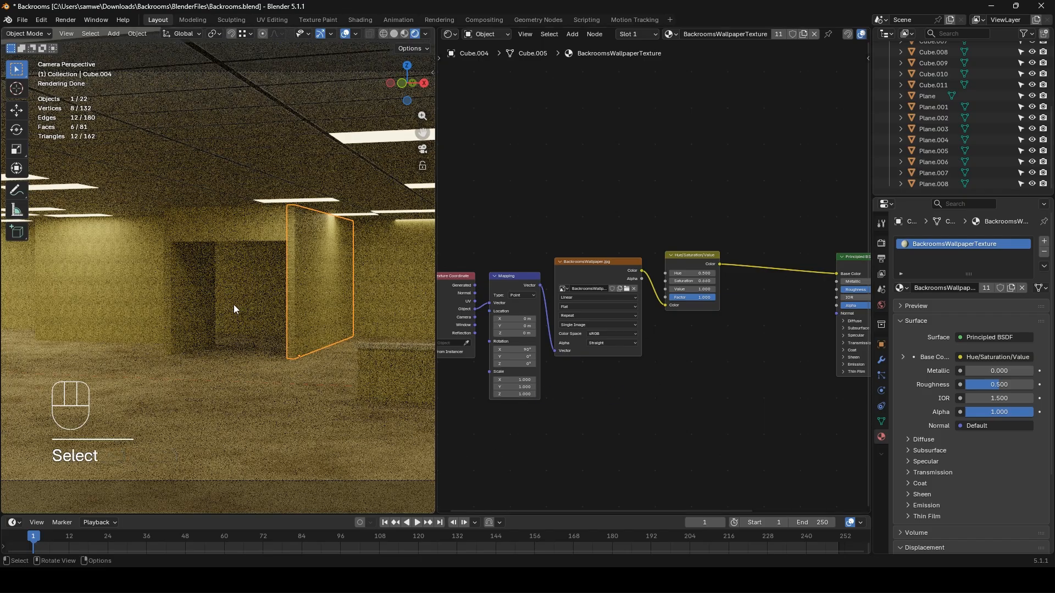
{"action": "key", "text": "shift+n"}
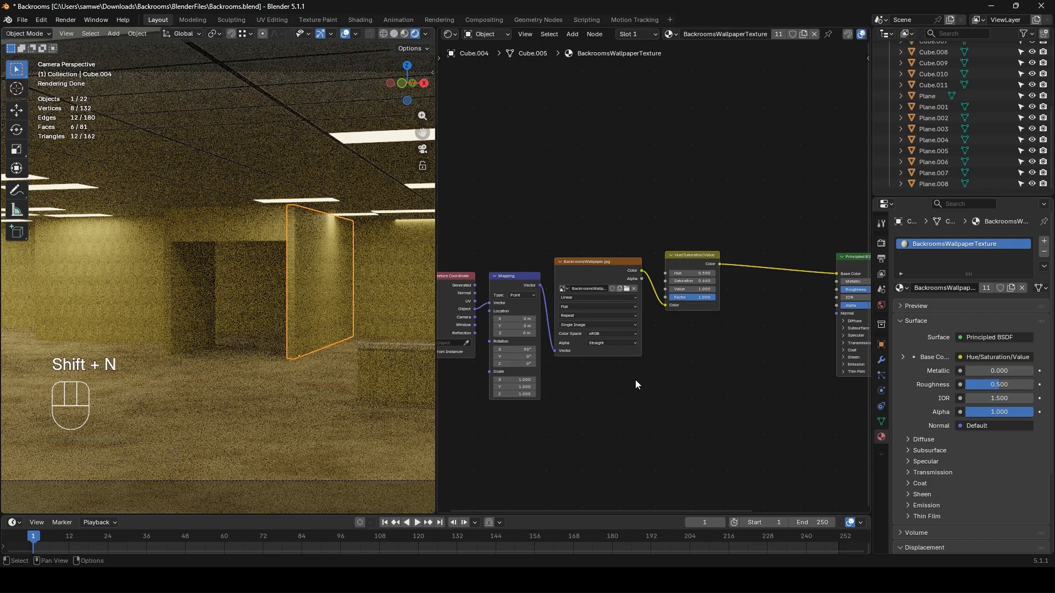
{"action": "key", "text": "o"}
{"action": "key", "text": "i"}
{"action": "key", "text": "s"}
{"action": "key", "text": "e"}
{"action": "key", "text": "t"}
{"action": "key", "text": "e"}
{"action": "left_click", "coordinate": [635, 380]}
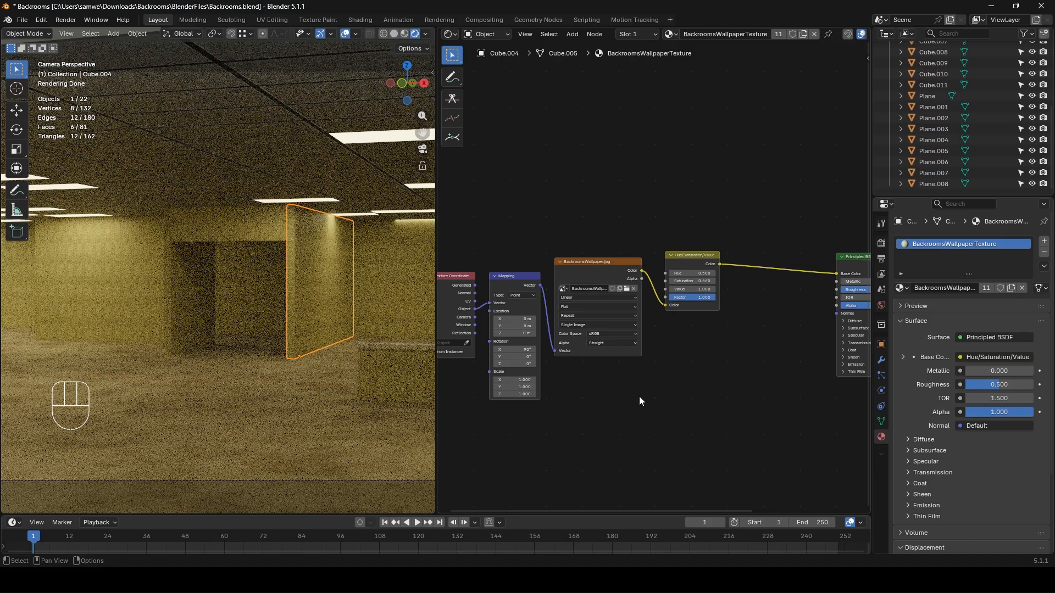
{"action": "key", "text": "t"}
- Add a Noise Texture node below the wallpaper image node and preview its Factor output on the walls
{"action": "key", "text": "shift+a"}
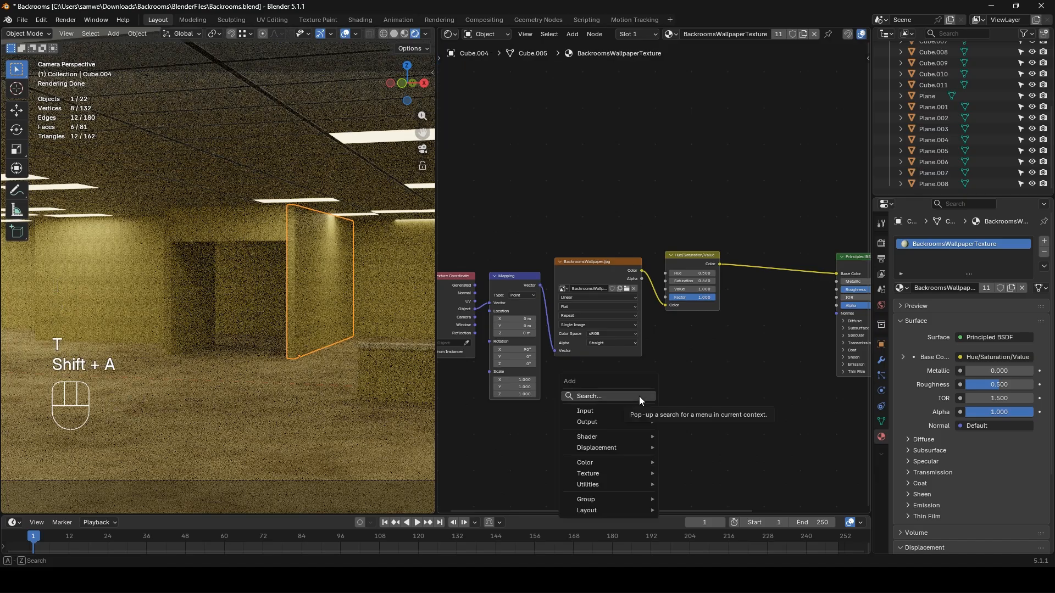
{"action": "type", "text": "noi"}
{"action": "key", "text": "Return"}
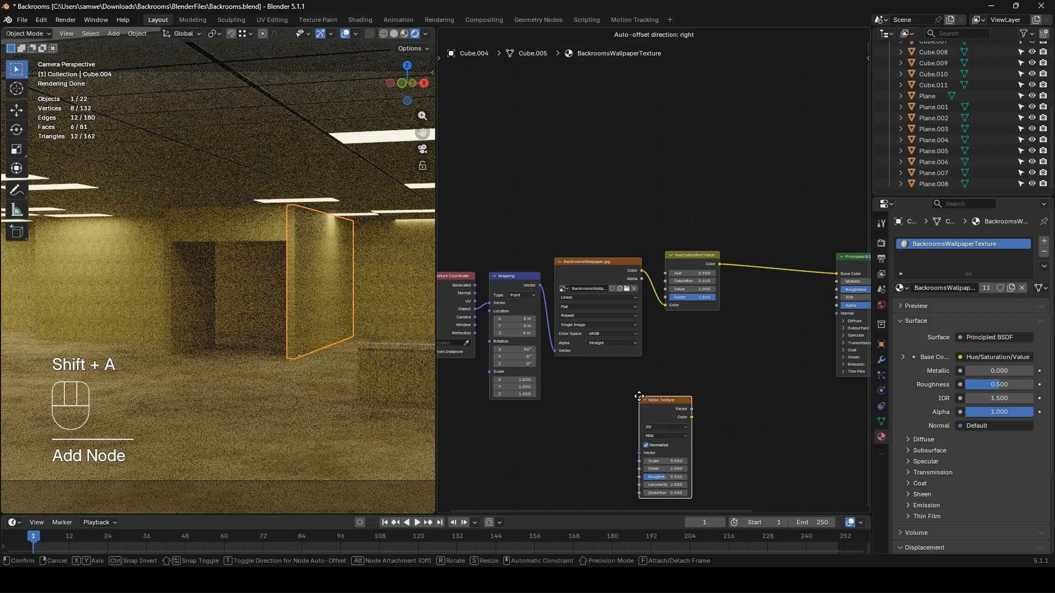
{"action": "left_click", "coordinate": [664, 392]}
{"action": "left_click", "coordinate": [664, 391], "text": "ctrl+shift"}
- Set the Noise Texture's scale to 6.100, detail to 9.900 and roughness to 0.604
{"action": "scroll", "coordinate": [703, 401], "scroll_direction": "up", "scroll_amount": 1}
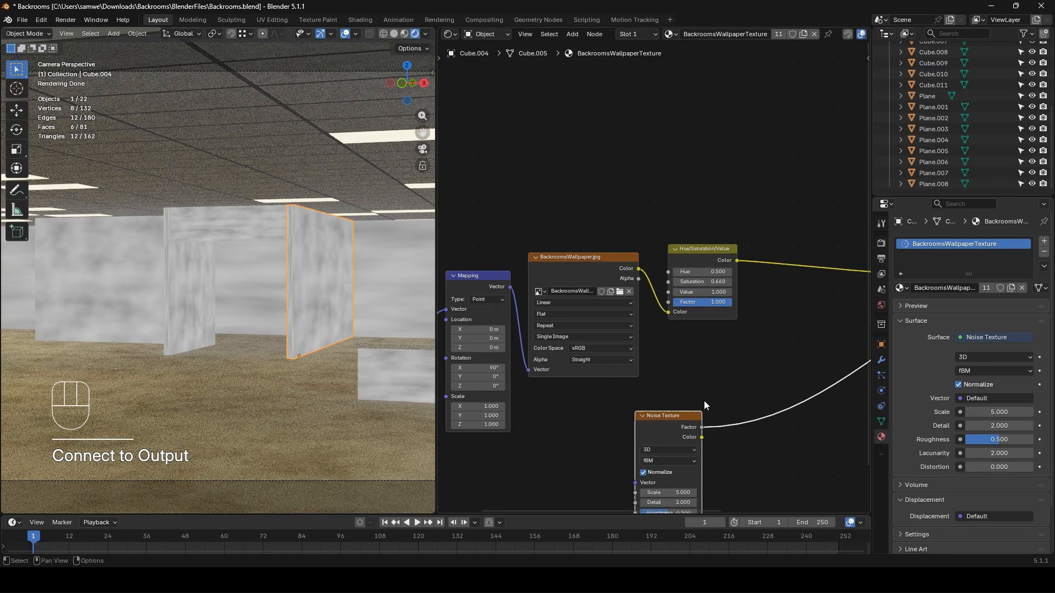
{"action": "middle_click_drag", "start_coordinate": [704, 400], "coordinate": [647, 278]}
{"action": "left_click_drag", "start_coordinate": [620, 391], "coordinate": [628, 418]}
- Insert a Color Ramp node on the Noise Texture's Factor link to the preview output
{"action": "key", "text": "shift+a"}
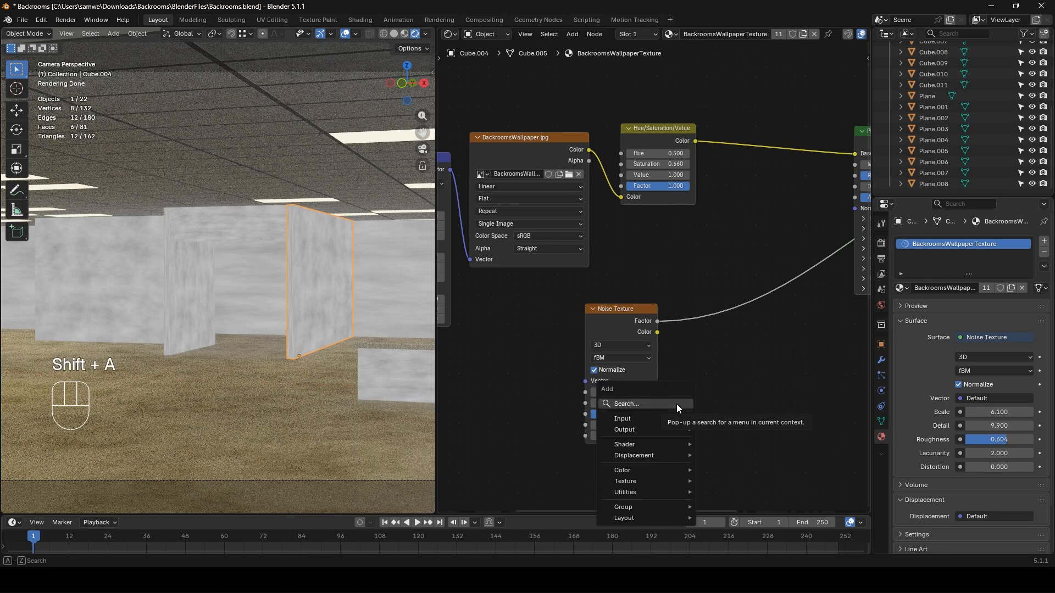
{"action": "type", "text": "color ra"}
{"action": "key", "text": "Return"}
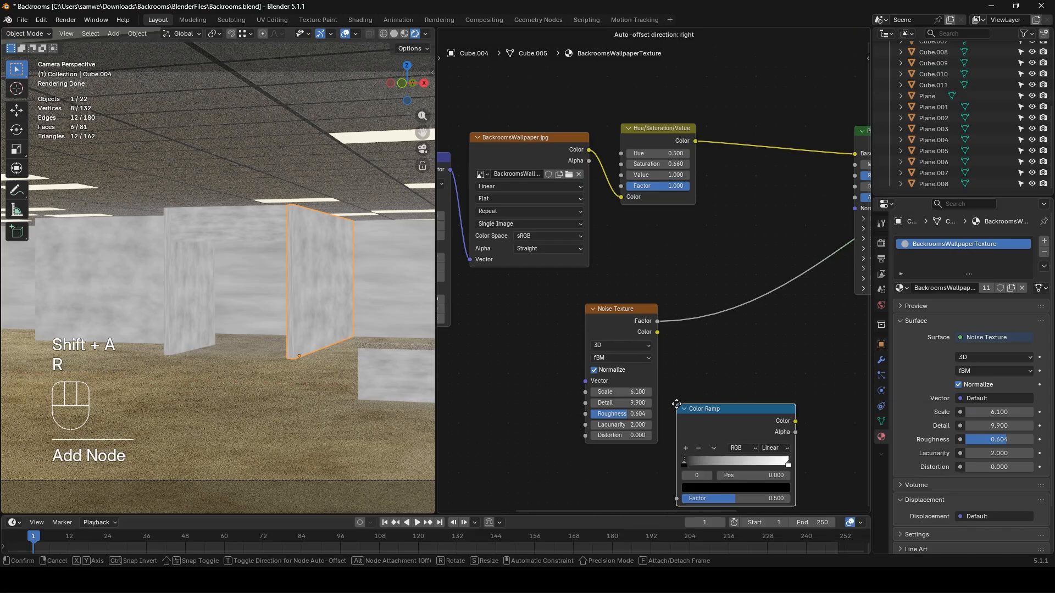
{"action": "left_click", "coordinate": [677, 293]}
- Raise the noise contrast by placing the Color Ramp's white stop at 0.523 and the black stop at 0.182
{"action": "scroll", "coordinate": [659, 280], "scroll_direction": "up", "scroll_amount": 5}
{"action": "middle_click_drag", "start_coordinate": [688, 353], "coordinate": [556, 327]}
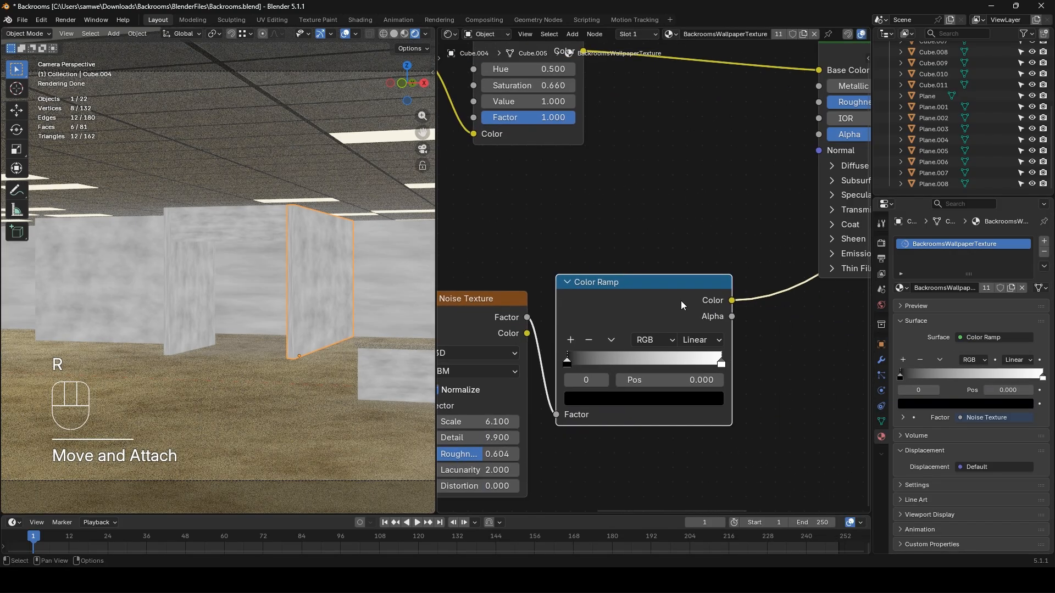
{"action": "left_click_drag", "start_coordinate": [721, 363], "coordinate": [647, 365]}
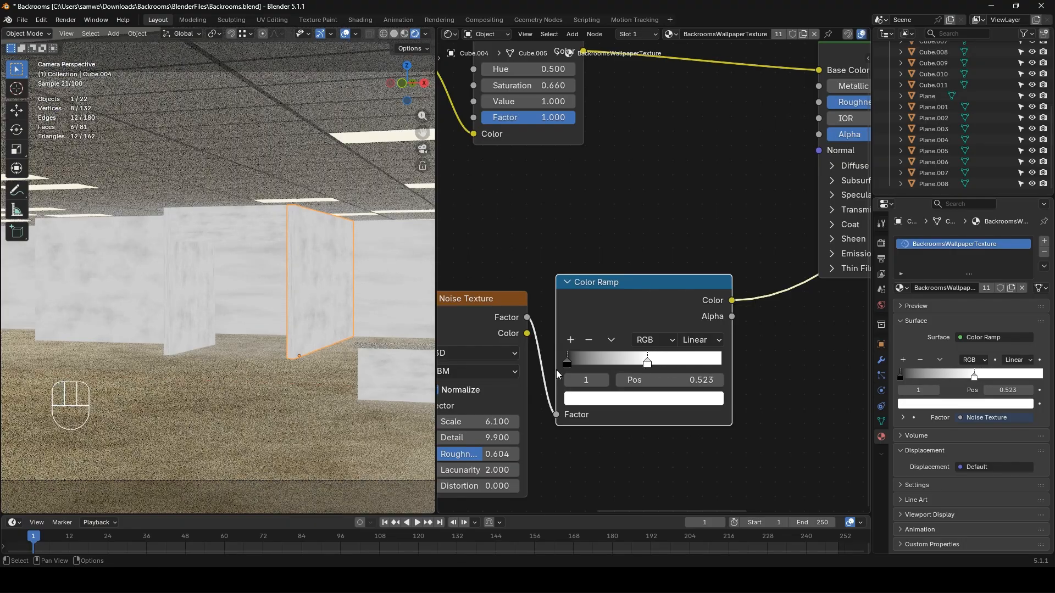
{"action": "left_click_drag", "start_coordinate": [570, 361], "coordinate": [598, 363]}
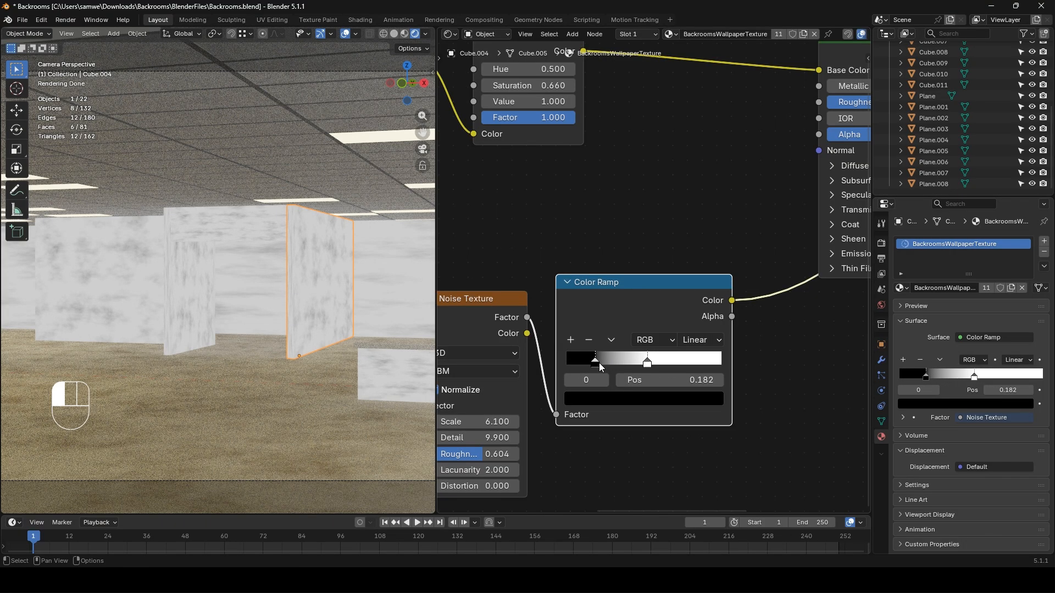
- Add a Mix Color node between the Color Ramp and the Principled BSDF, linking the ramp's Color output to its Factor
{"action": "scroll", "coordinate": [601, 368], "scroll_direction": "down", "scroll_amount": 4}
{"action": "left_click_drag", "start_coordinate": [632, 283], "coordinate": [557, 300]}
{"action": "scroll", "coordinate": [582, 300], "scroll_direction": "up", "scroll_amount": 2}
{"action": "left_click_drag", "start_coordinate": [595, 339], "coordinate": [639, 264]}
{"action": "type", "text": "mixcolo"}
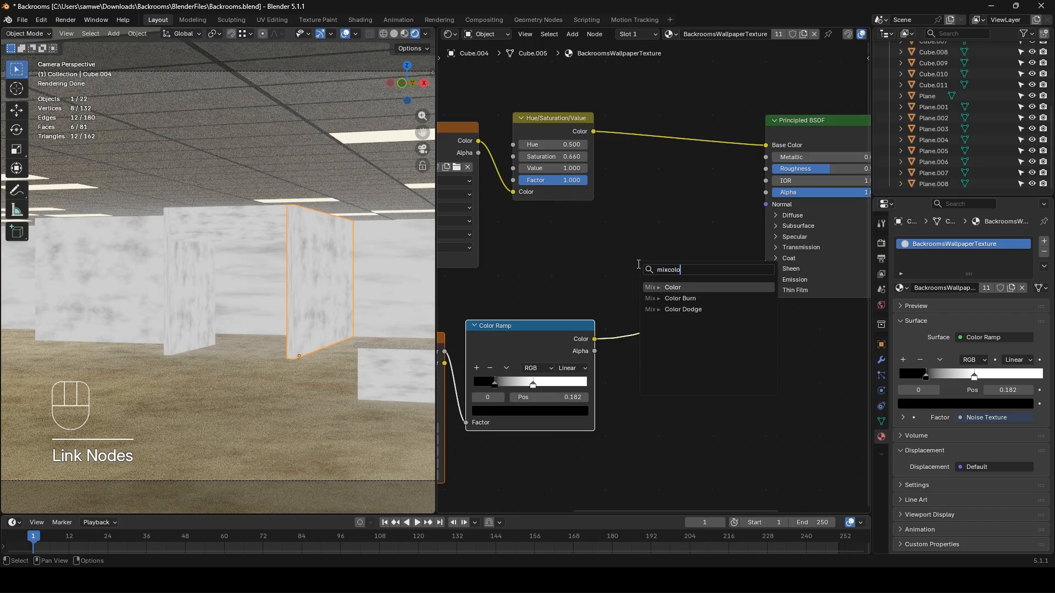
{"action": "key", "text": "Return"}
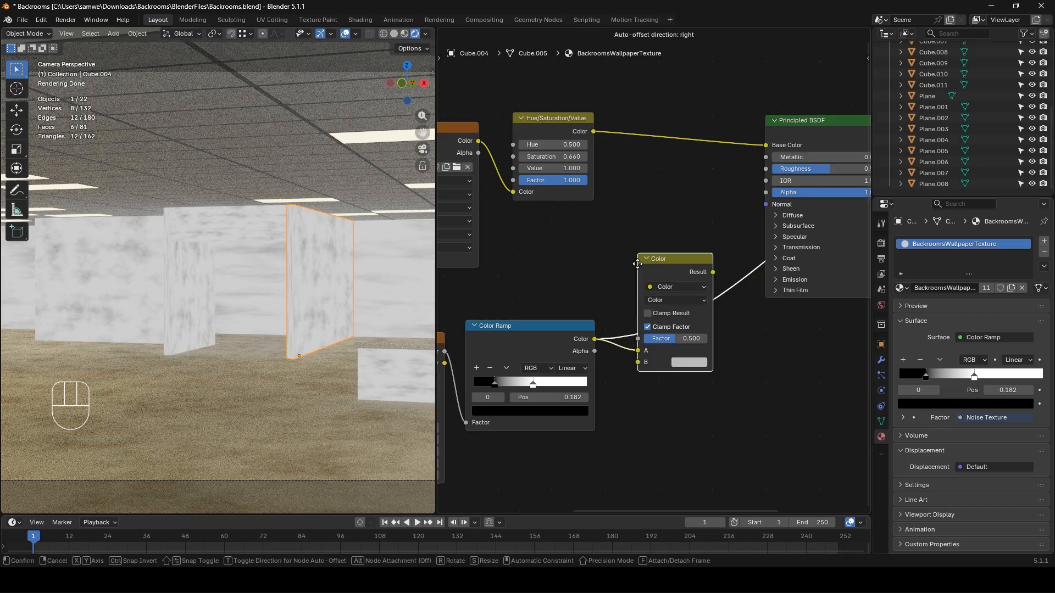
{"action": "left_click", "coordinate": [665, 214]}
{"action": "left_click", "coordinate": [665, 213]}
{"action": "left_click", "coordinate": [650, 237]}
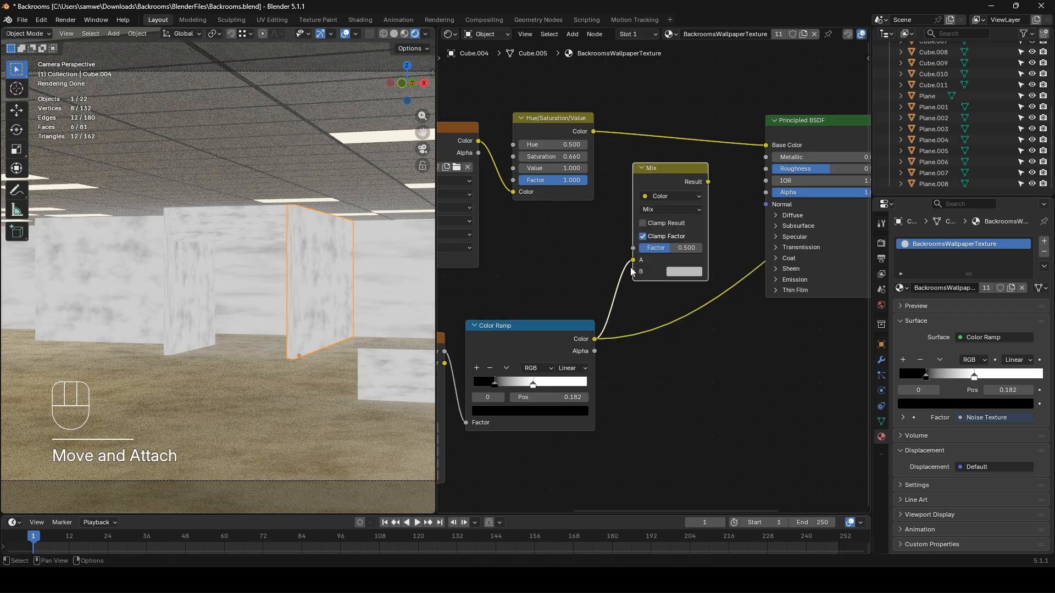
{"action": "left_click_drag", "start_coordinate": [633, 260], "coordinate": [635, 249]}
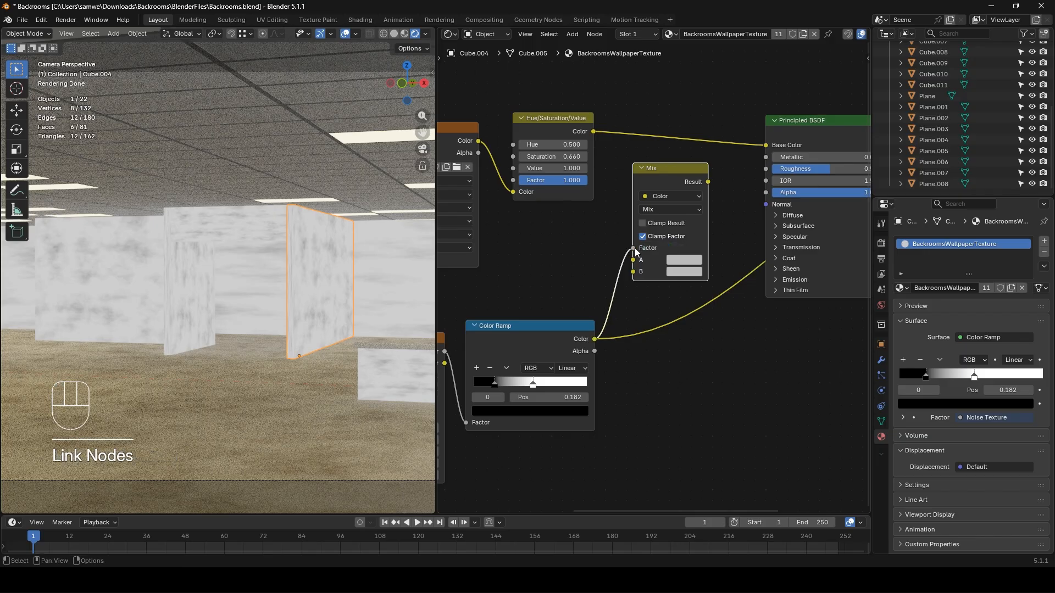
- Set the Mix node's B colour to near black and compare the Mix and Color Ramp outputs on the walls
{"action": "left_click", "coordinate": [681, 272]}
{"action": "left_click", "coordinate": [766, 159]}
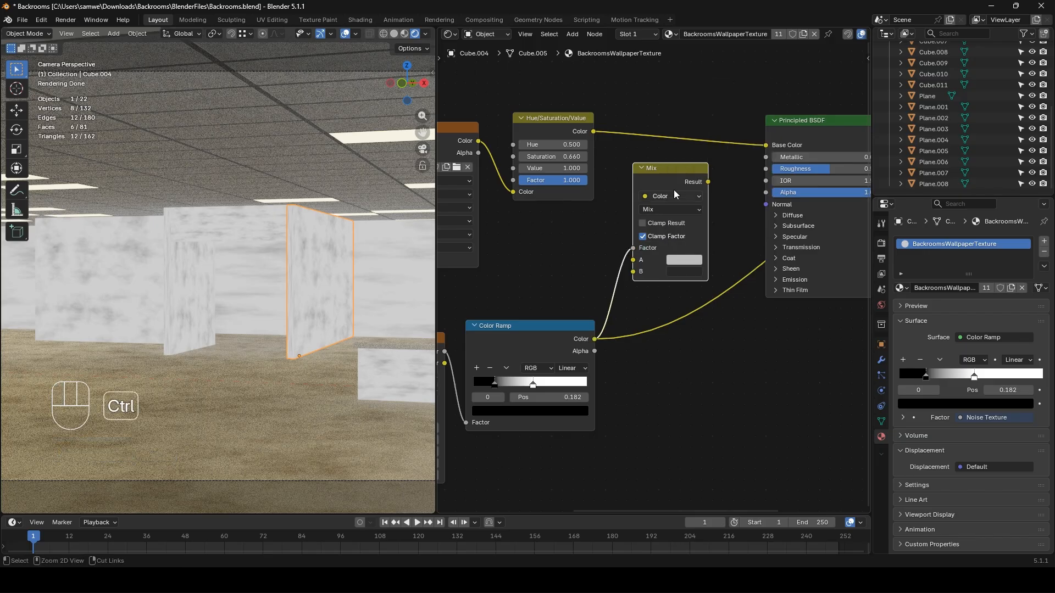
{"action": "left_click", "coordinate": [671, 172], "text": "ctrl+shift"}
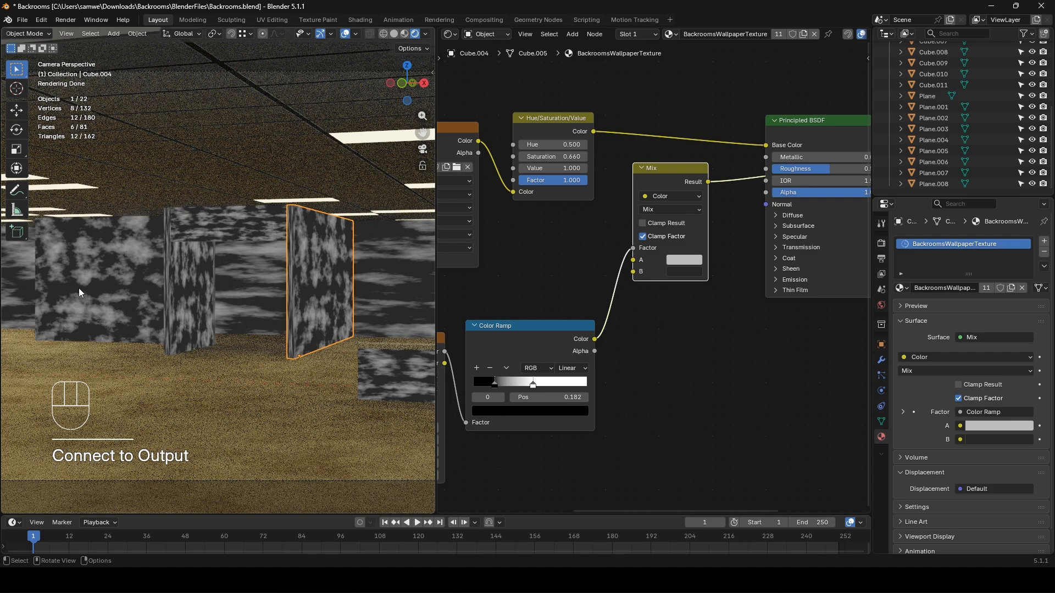
{"action": "left_click", "coordinate": [528, 324], "text": "ctrl+shift"}
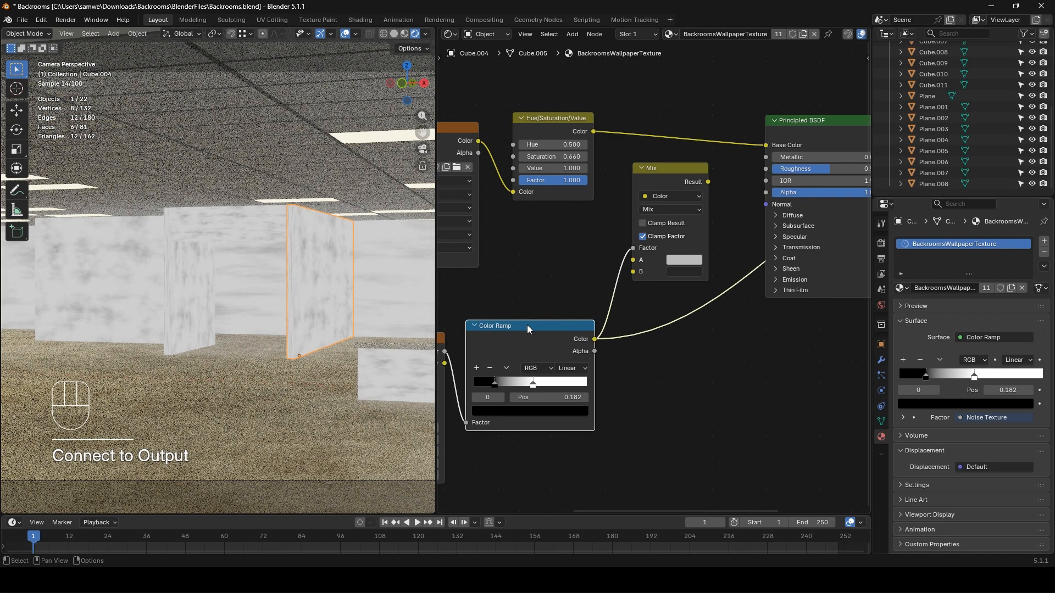
{"action": "left_click", "coordinate": [672, 171], "text": "ctrl+shift"}
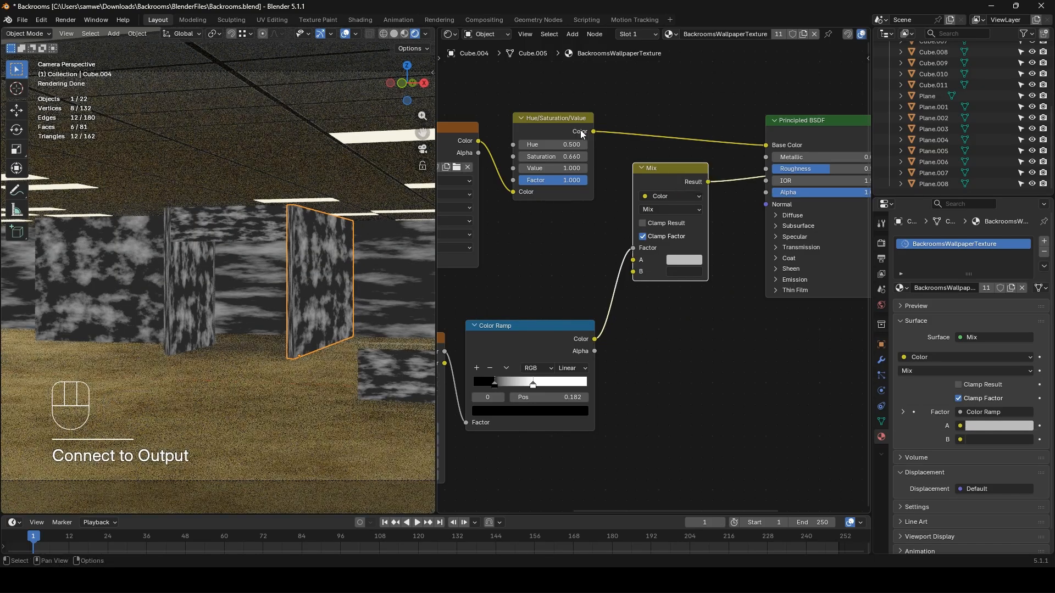
- Link Hue/Saturation/Value's Color to the Mix node's B, the Mix Result to Base Color, and the Principled BSDF to the output
{"action": "left_click_drag", "start_coordinate": [580, 129], "coordinate": [633, 272]}
{"action": "middle_click_drag", "start_coordinate": [686, 308], "coordinate": [645, 340]}
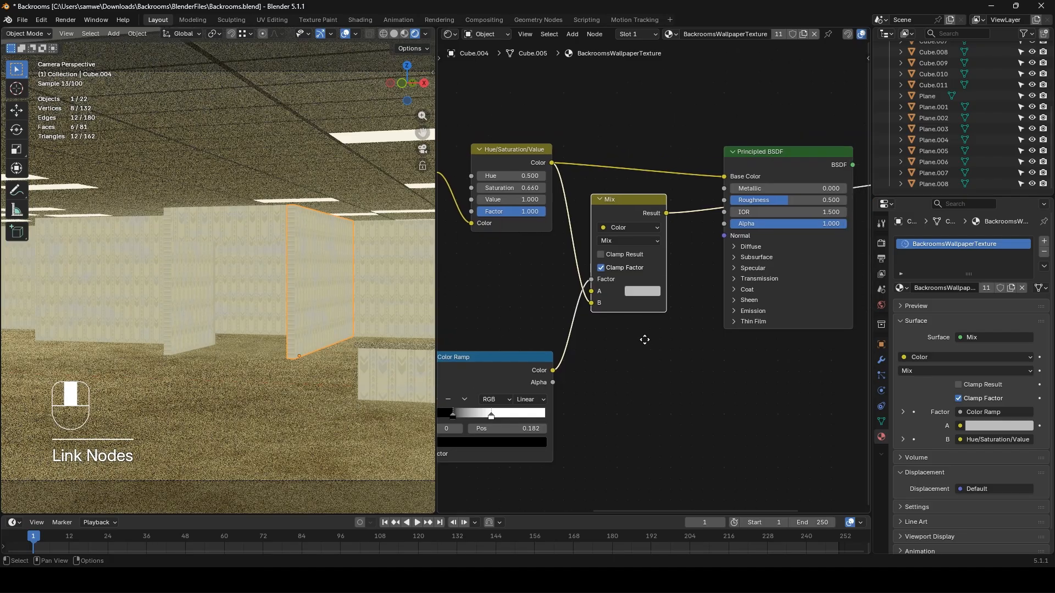
{"action": "left_click_drag", "start_coordinate": [666, 215], "coordinate": [723, 178]}
{"action": "left_click", "coordinate": [783, 154], "text": "ctrl+shift"}
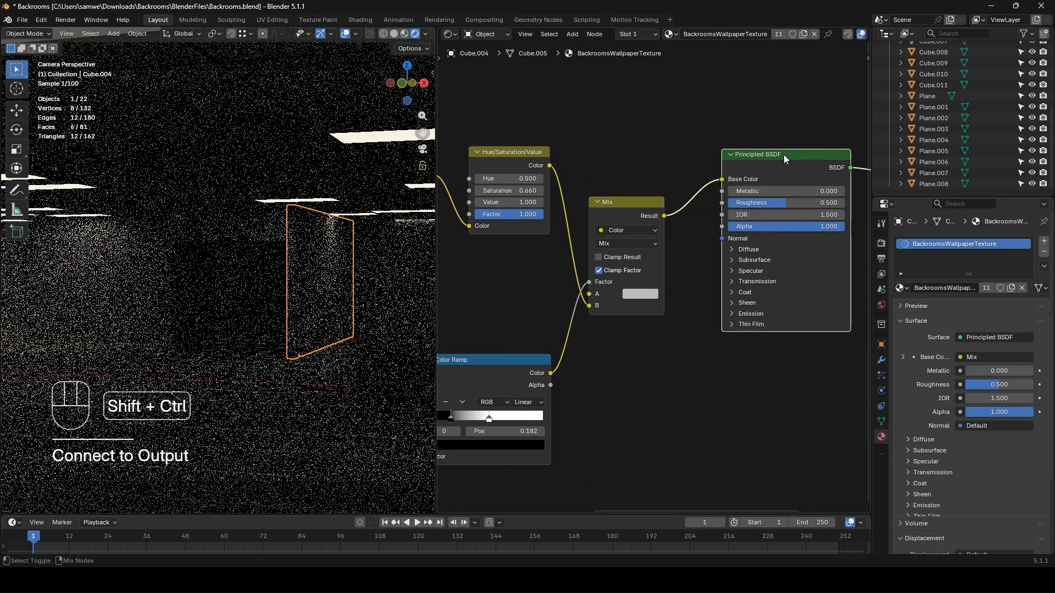
- Set the Mix node's A colour to a dark brown with hue 0.081, saturation 0.401 and value about 0.44
{"action": "middle_click_drag", "start_coordinate": [643, 302], "coordinate": [691, 299]}
{"action": "left_click", "coordinate": [690, 292]}
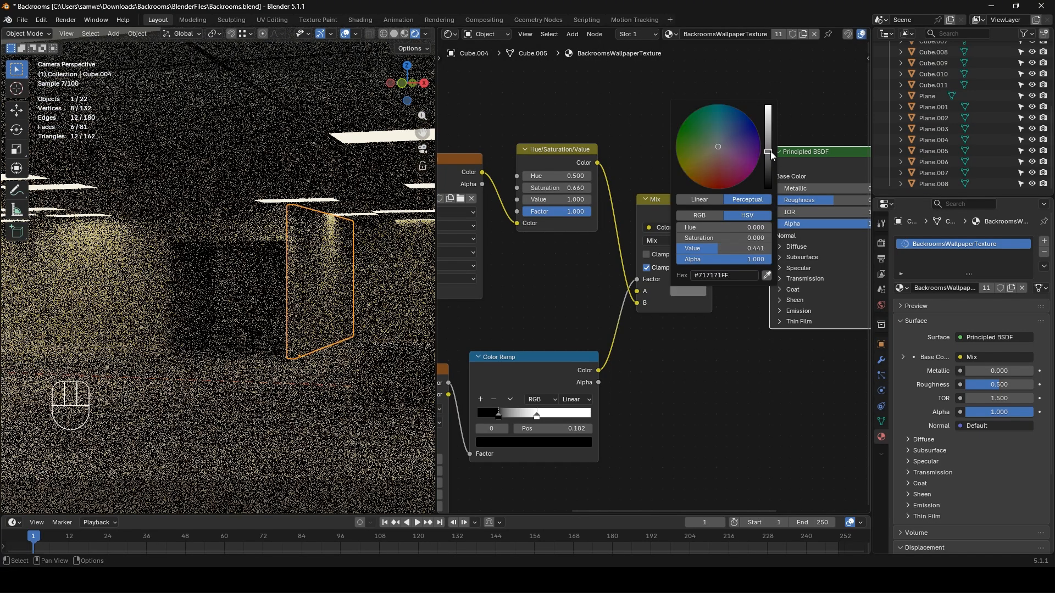
{"action": "left_click", "coordinate": [769, 151]}
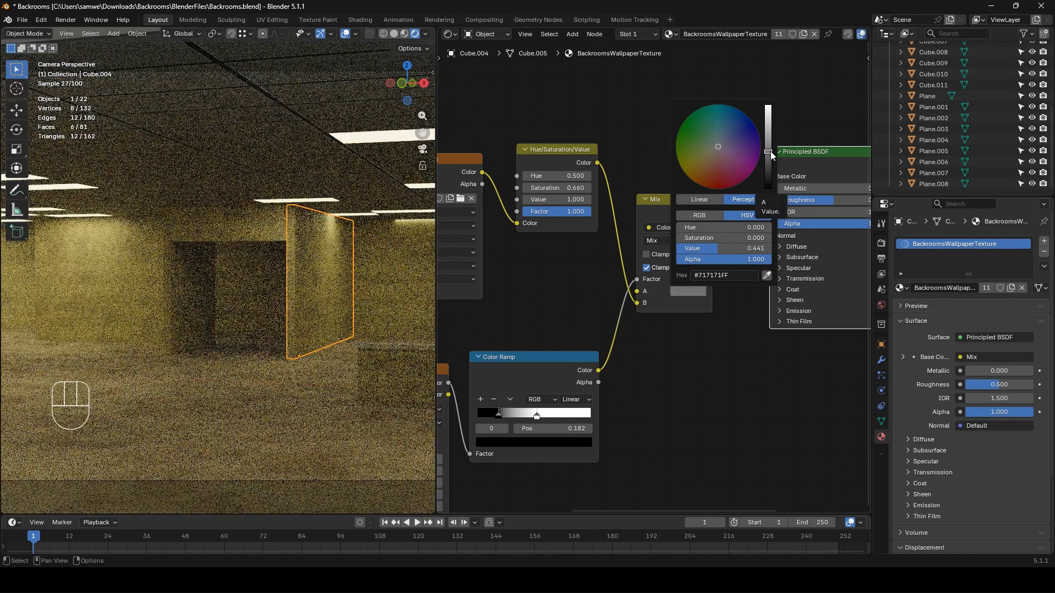
{"action": "left_click", "coordinate": [710, 161]}
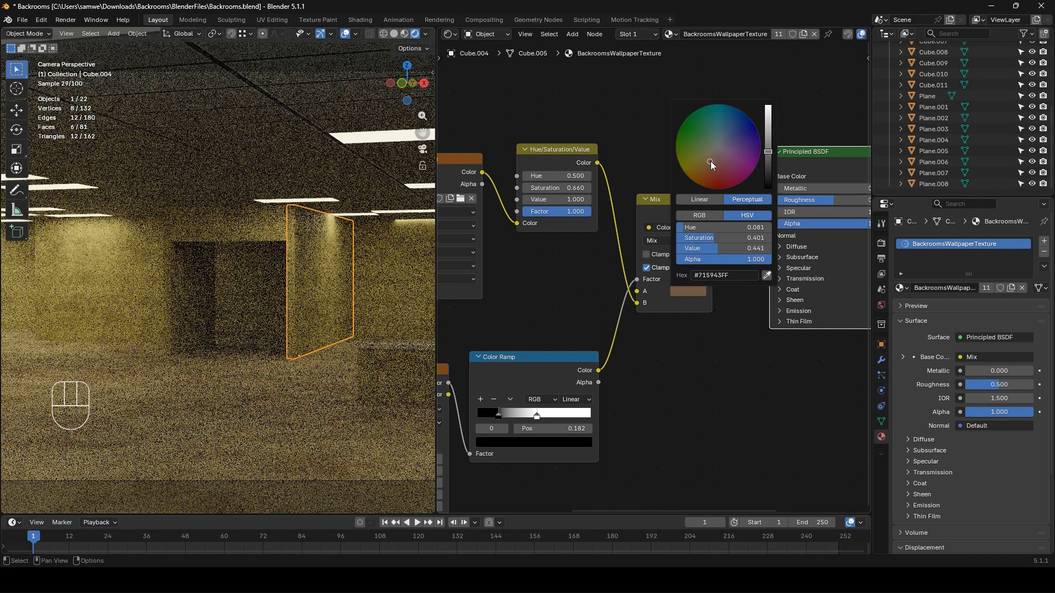
{"action": "left_click", "coordinate": [770, 133]}
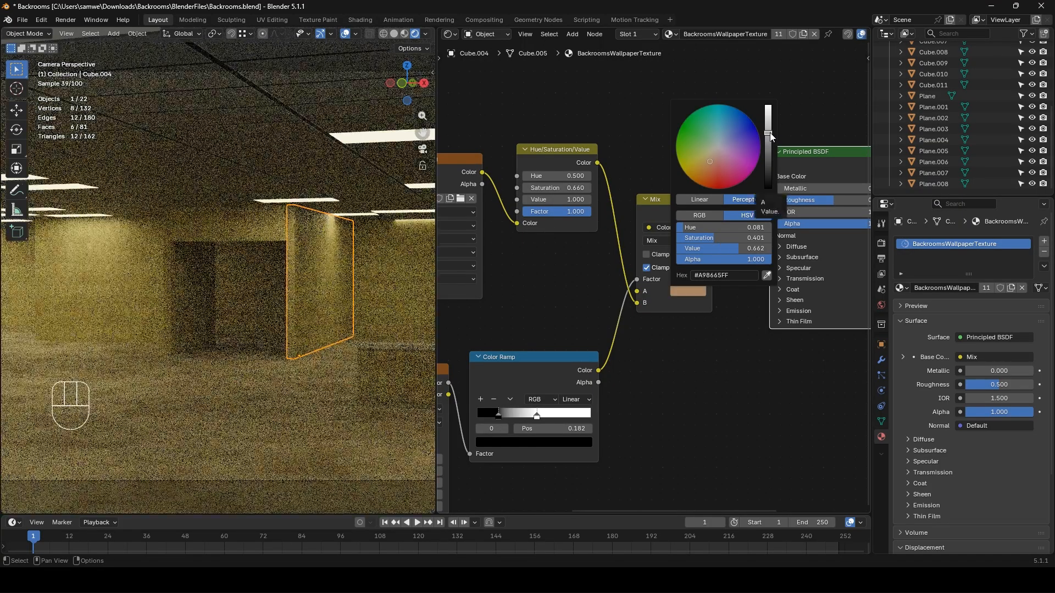
{"action": "left_click", "coordinate": [769, 151]}
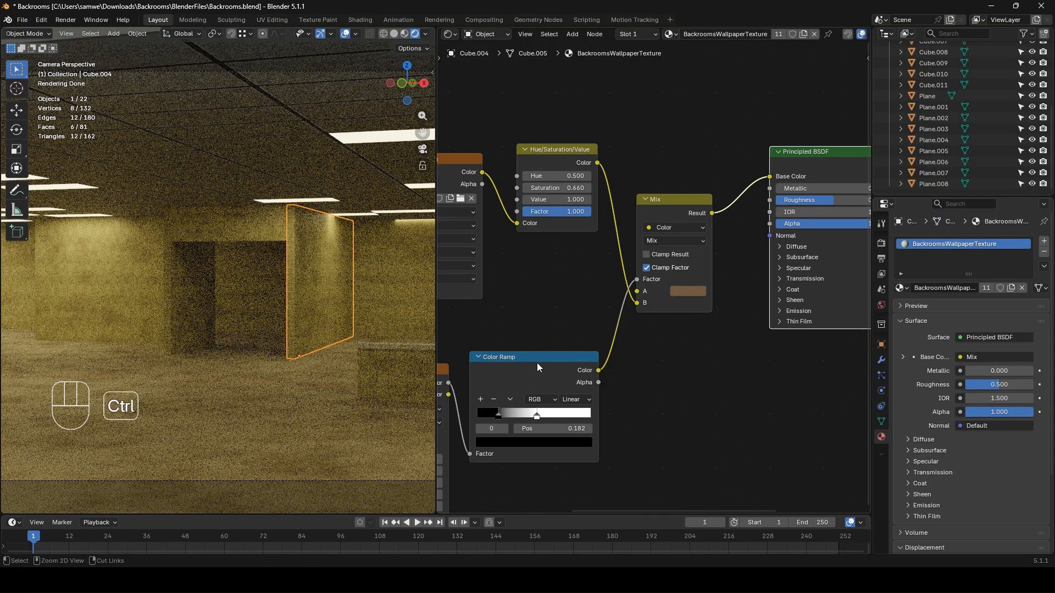
- Soften the wall stains by placing the Color Ramp's black stop at 0.123 and changing its colour to dark grey
{"action": "left_click", "coordinate": [536, 362], "text": "ctrl+shift"}
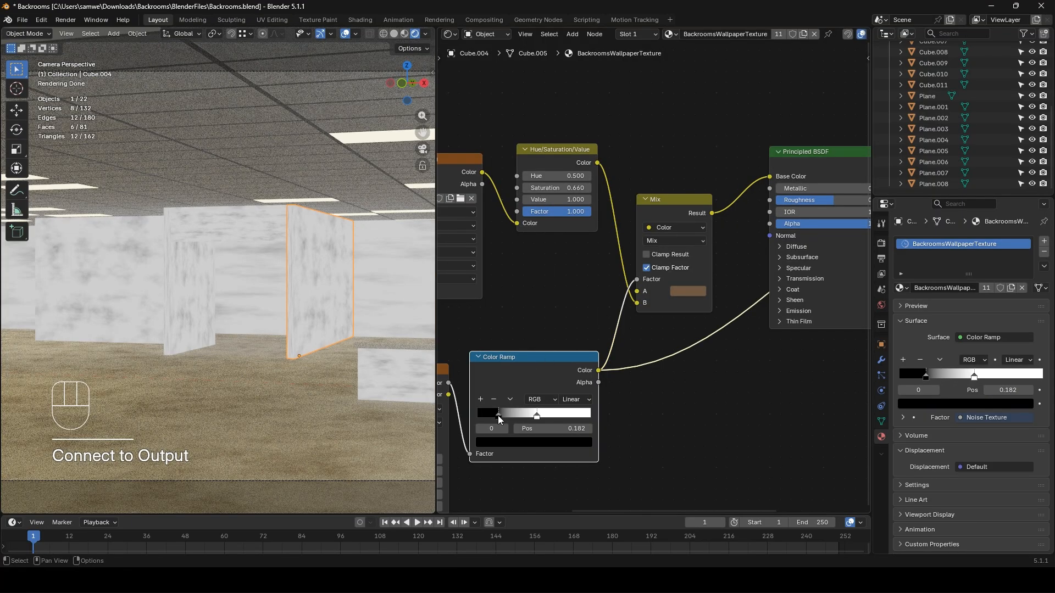
{"action": "left_click", "coordinate": [778, 152], "text": "ctrl+shift"}
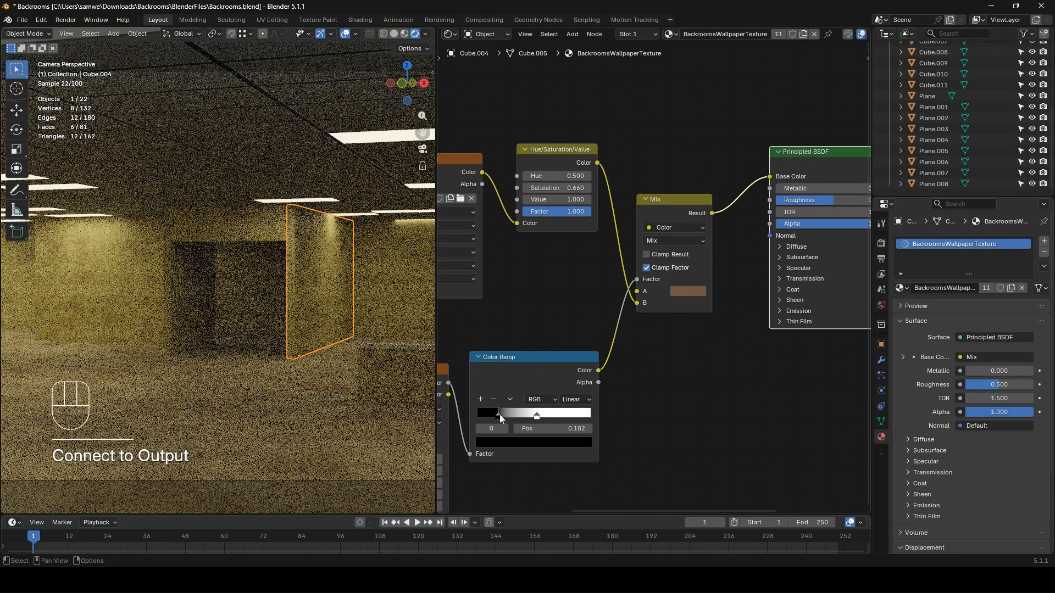
{"action": "left_click_drag", "start_coordinate": [499, 417], "coordinate": [474, 423]}
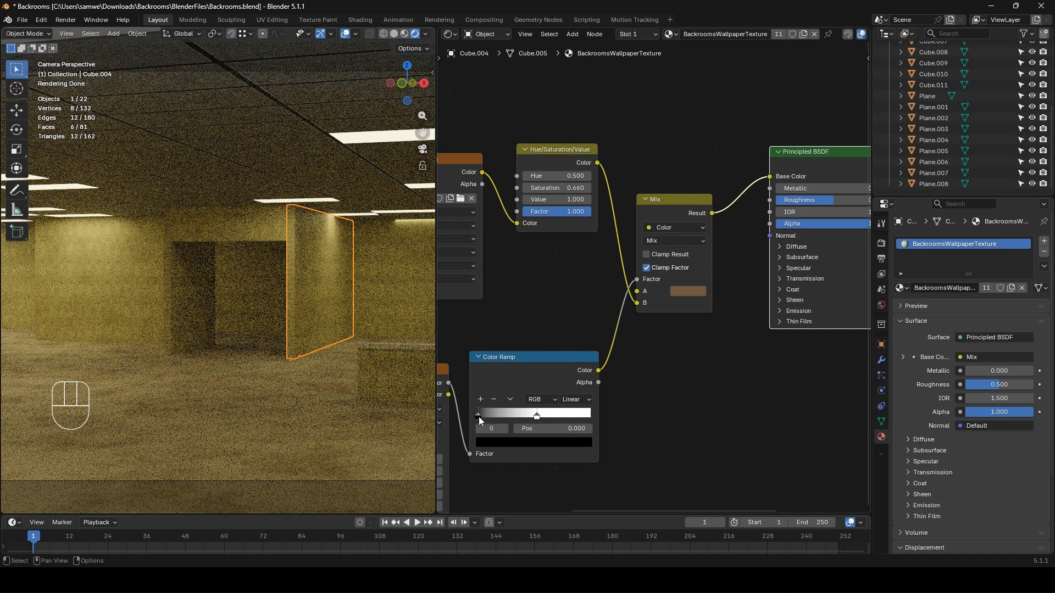
{"action": "left_click_drag", "start_coordinate": [479, 417], "coordinate": [493, 416]}
{"action": "left_click", "coordinate": [505, 442]}
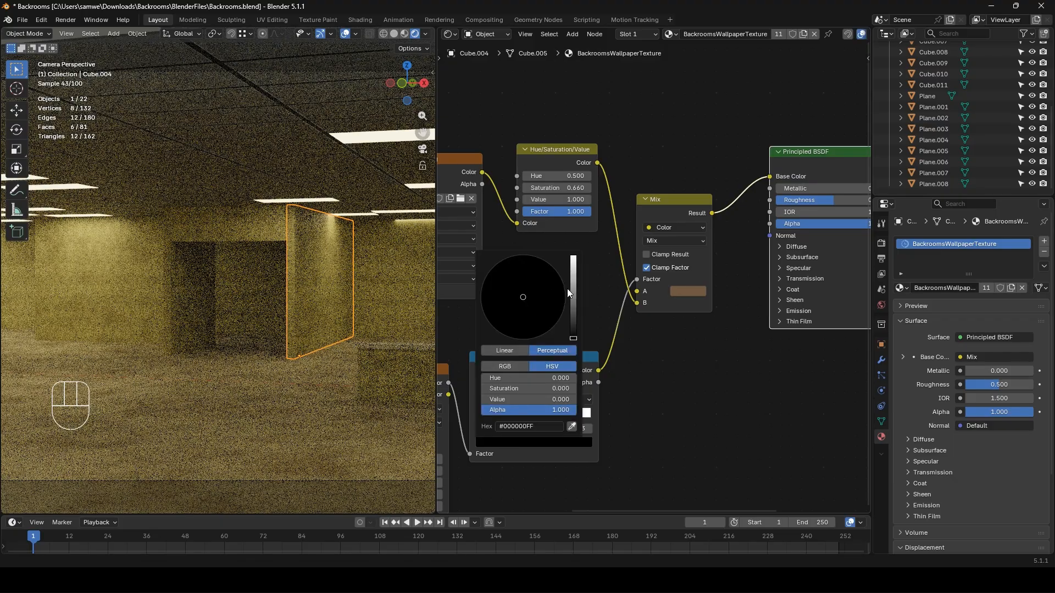
{"action": "left_click", "coordinate": [572, 316]}
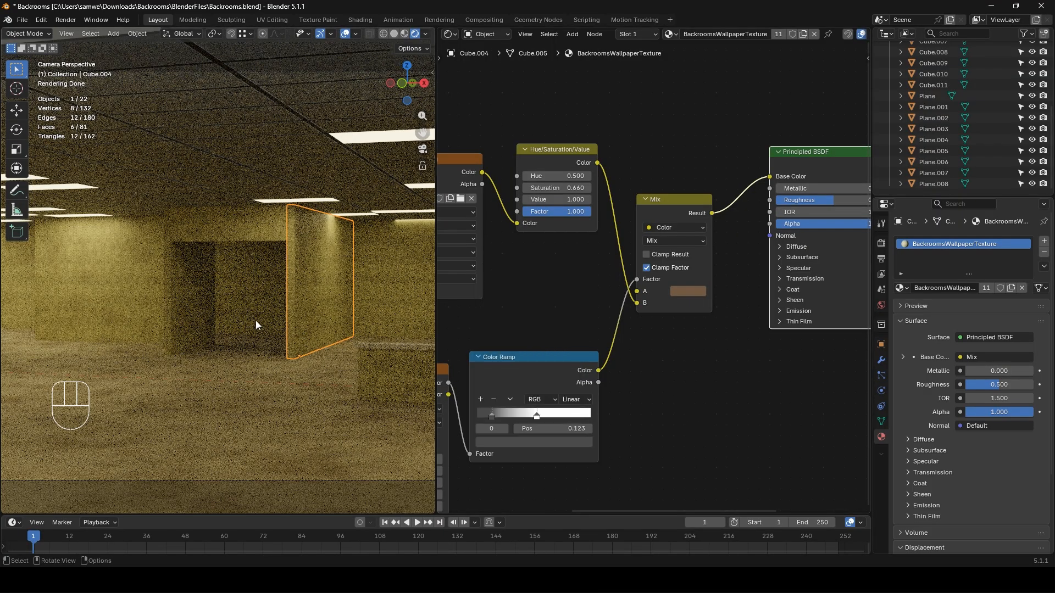
- Give the ledge on top of the low wall a new material named WoodenTop
{"action": "middle_click_drag", "start_coordinate": [256, 321], "coordinate": [317, 345]}
{"action": "middle_click_drag", "start_coordinate": [317, 345], "coordinate": [292, 363], "text": "shift"}
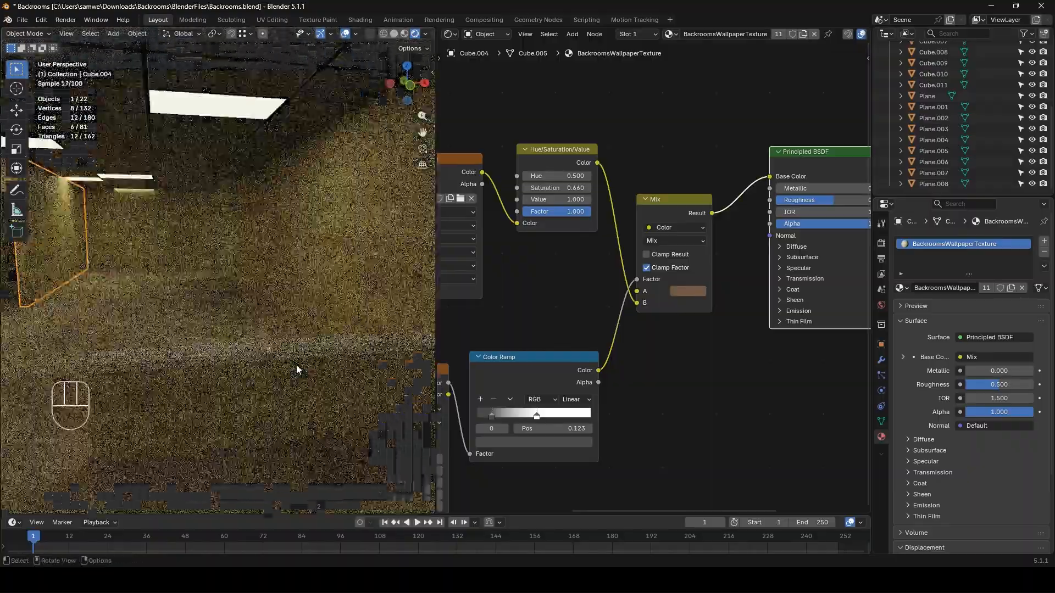
{"action": "left_click", "coordinate": [289, 357]}
{"action": "left_click", "coordinate": [709, 35]}
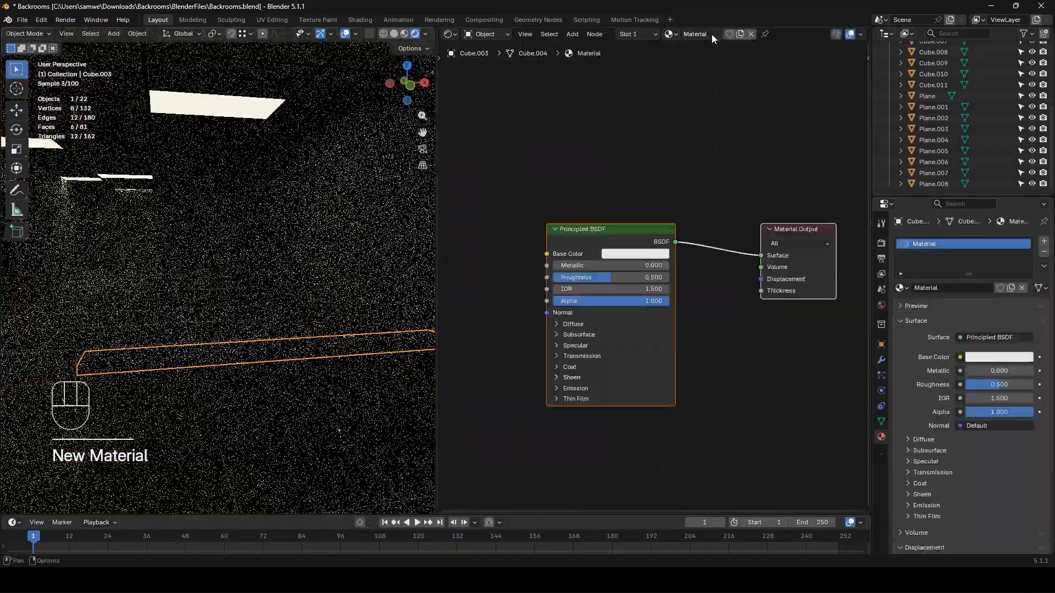
{"action": "double_click", "coordinate": [703, 34]}
{"action": "type", "text": "Wooden"}
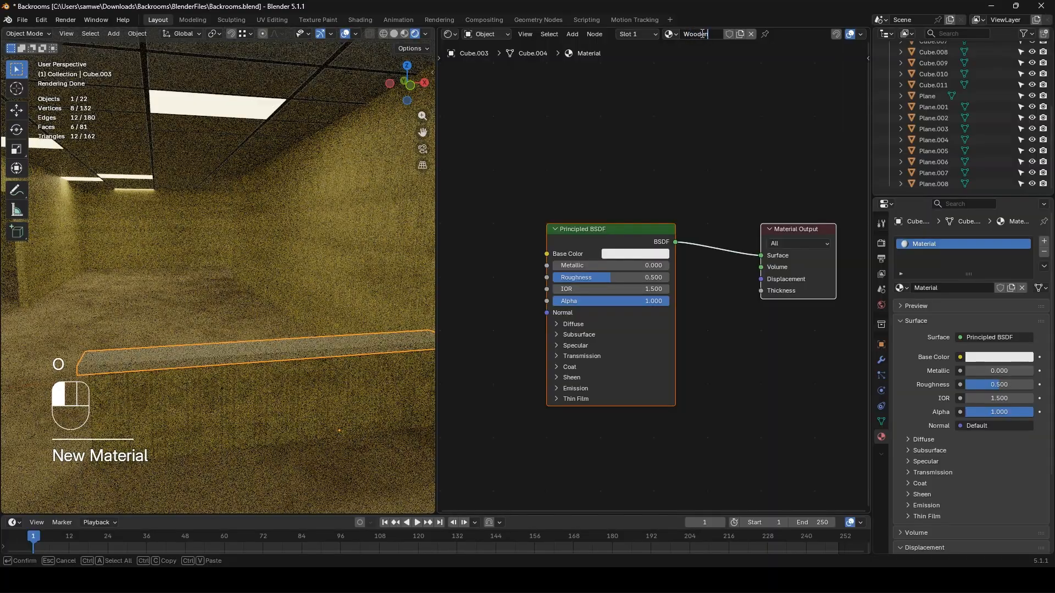
{"action": "type", "text": "Top"}
{"action": "key", "text": "Return"}
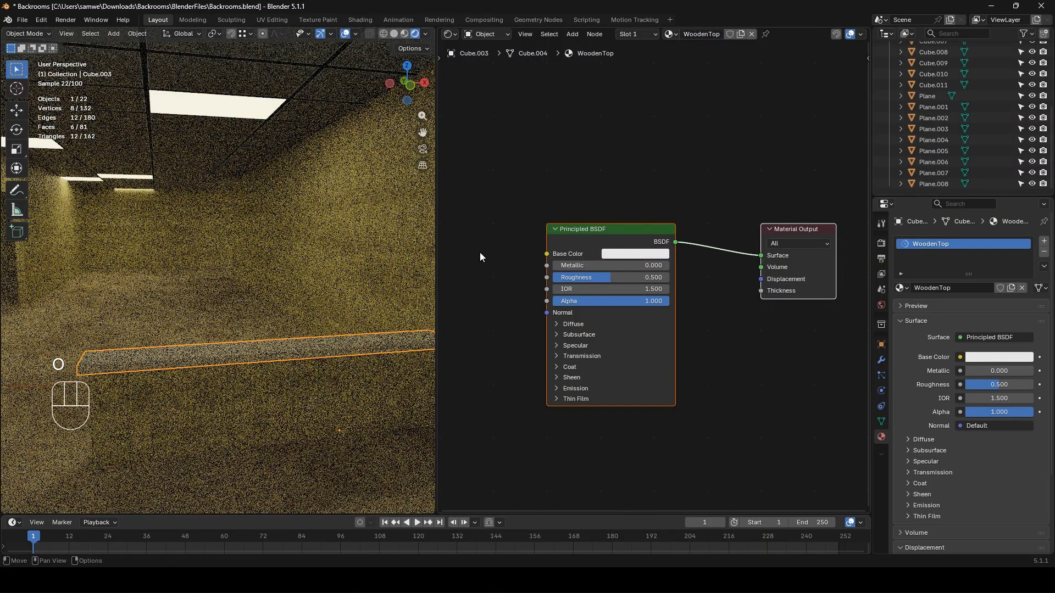
- Add a Noise Texture node in front of the WoodenTop material's Principled BSDF
{"action": "middle_click_drag", "start_coordinate": [480, 257], "coordinate": [599, 286]}
{"action": "left_click", "coordinate": [598, 286]}
{"action": "key", "text": "shift+a"}
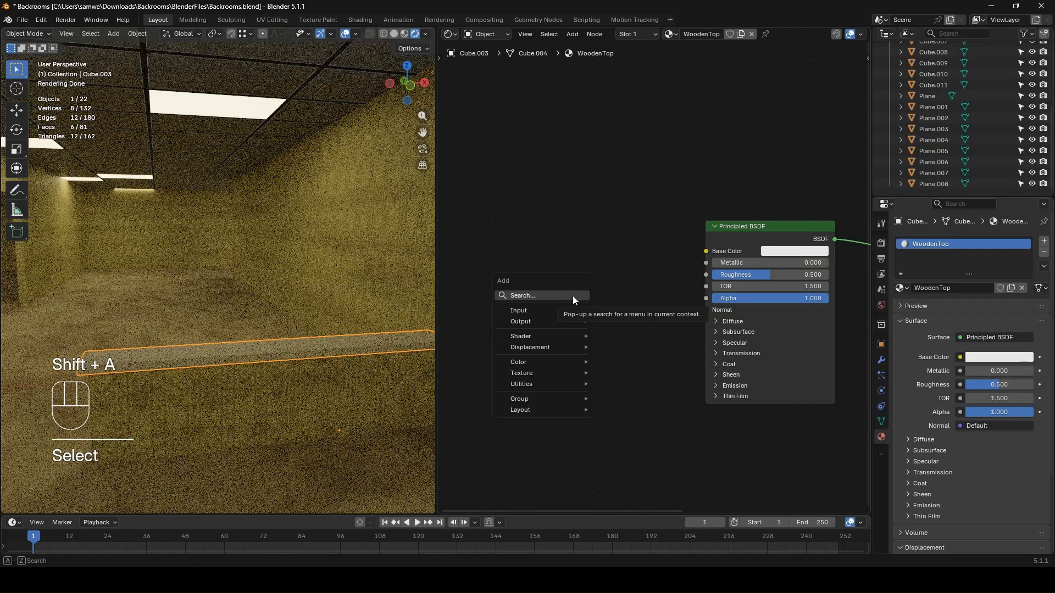
{"action": "type", "text": "noisete"}
{"action": "key", "text": "Return"}
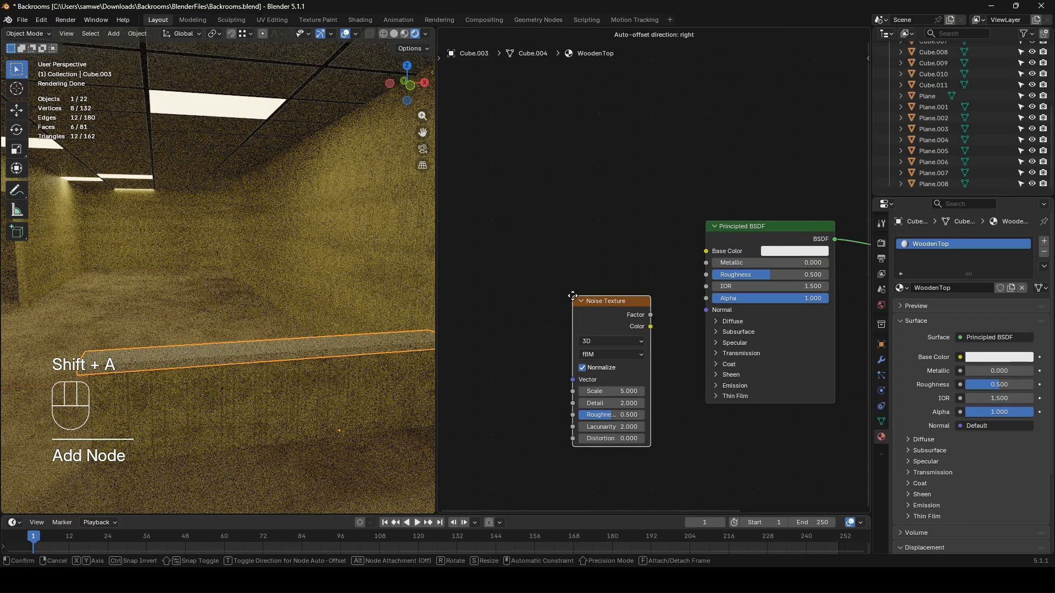
{"action": "left_click", "coordinate": [526, 243]}
- Switch the viewport to Material Preview, frame the ledge, and link the Noise Texture's Factor to Base Color
{"action": "left_click", "coordinate": [404, 34]}
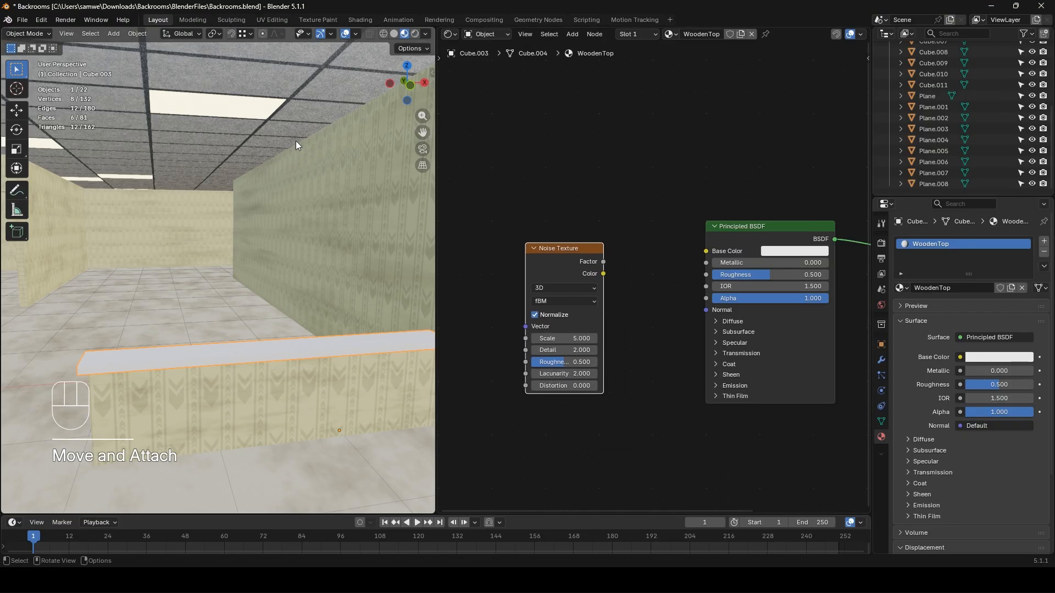
{"action": "middle_click_drag", "start_coordinate": [239, 374], "coordinate": [274, 389]}
{"action": "middle_click_drag", "start_coordinate": [274, 389], "coordinate": [203, 364], "text": "shift"}
{"action": "key", "text": "KP_Decimal"}
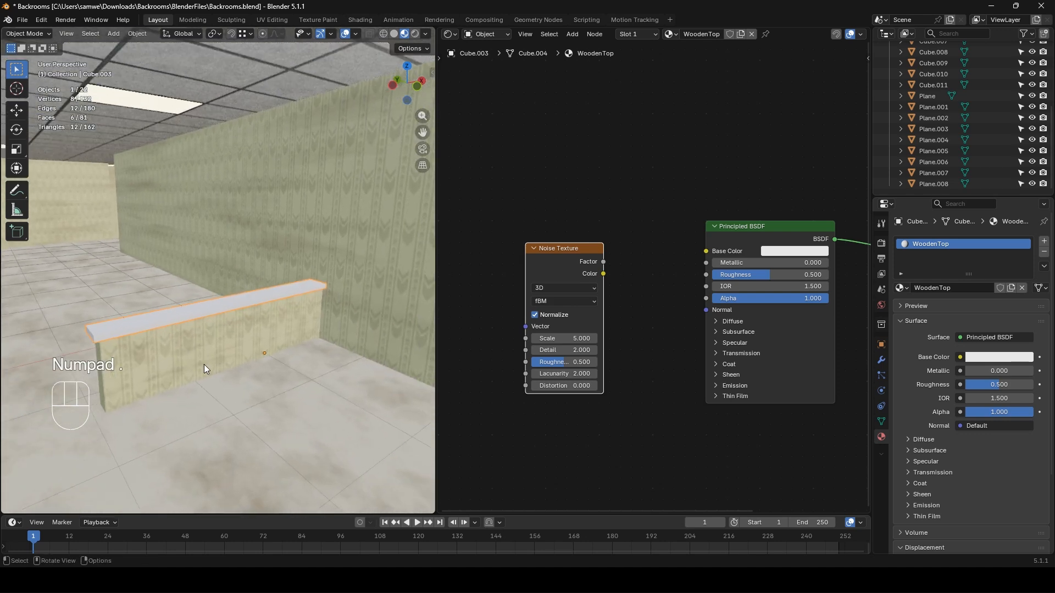
{"action": "left_click_drag", "start_coordinate": [602, 263], "coordinate": [706, 251]}
{"action": "middle_click_drag", "start_coordinate": [141, 315], "coordinate": [189, 329]}
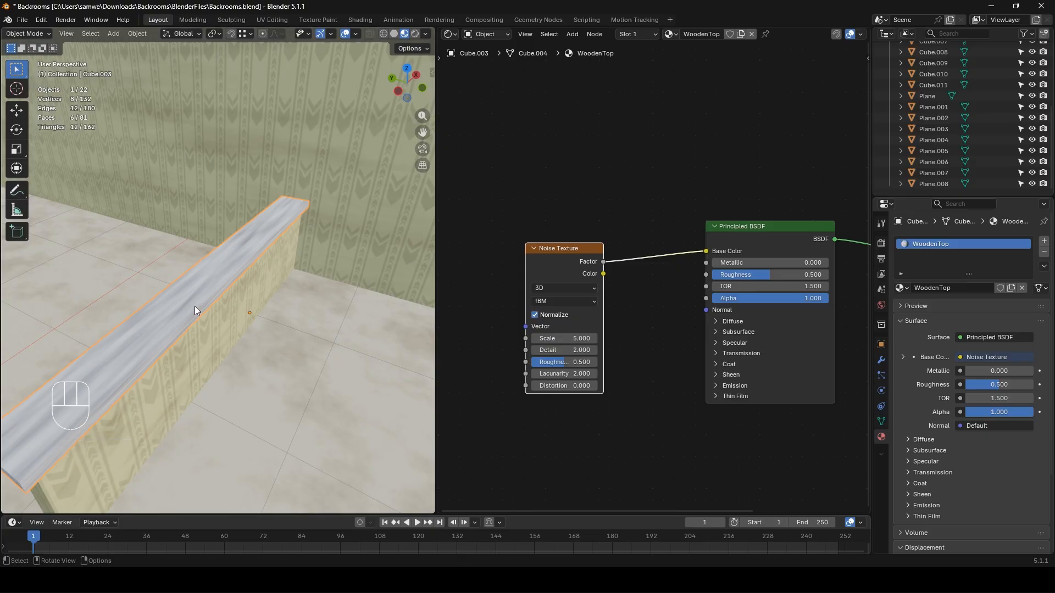
- Move the Noise Texture node farther from the Principled BSDF and insert a Color Ramp on the link between them
{"action": "middle_click_drag", "start_coordinate": [544, 251], "coordinate": [666, 249]}
{"action": "left_click_drag", "start_coordinate": [666, 248], "coordinate": [498, 250]}
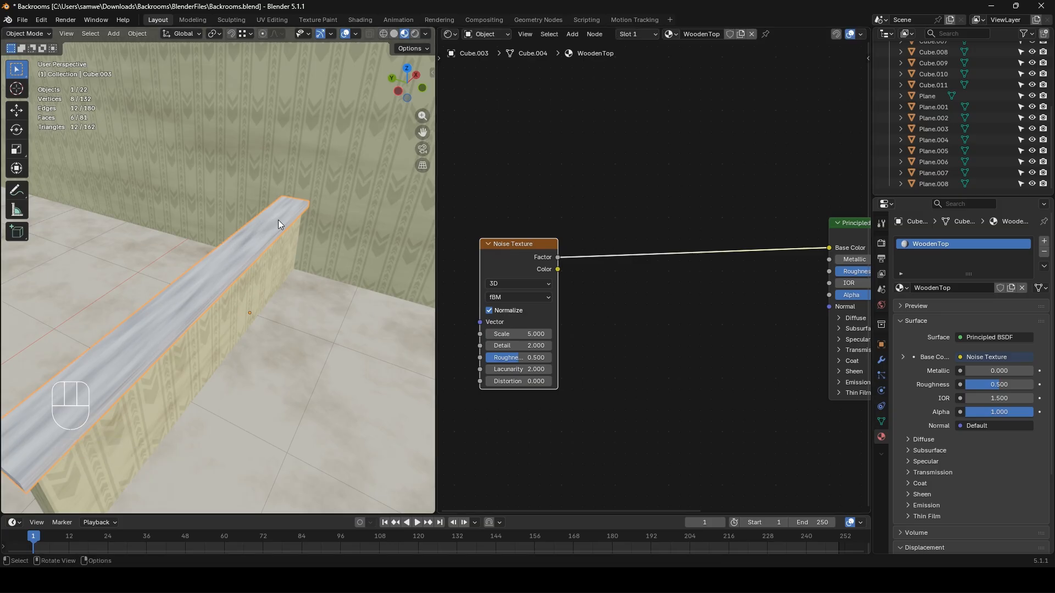
{"action": "left_click", "coordinate": [594, 335]}
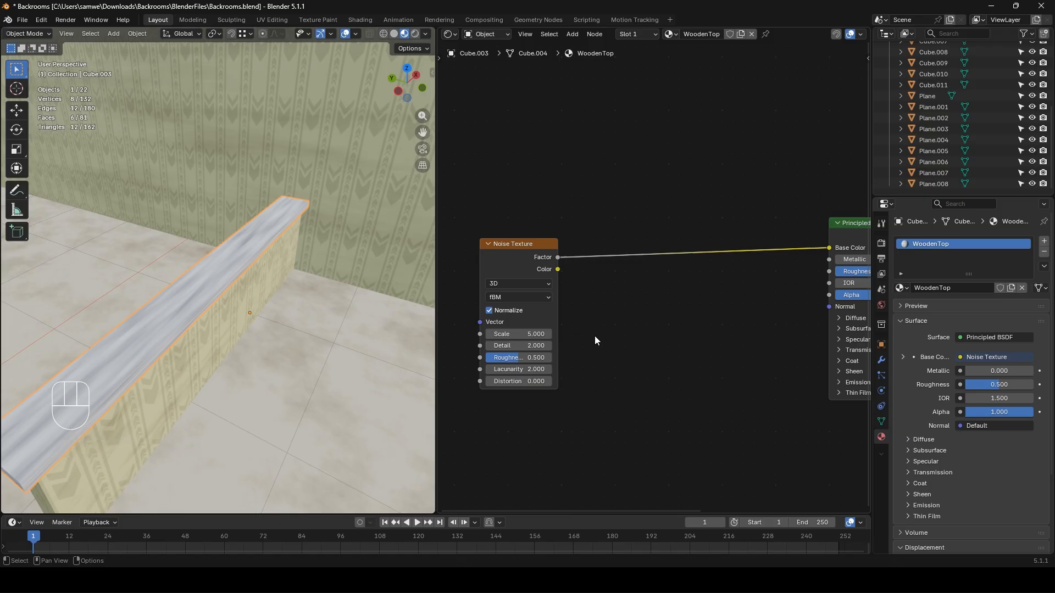
{"action": "key", "text": "shift+a"}
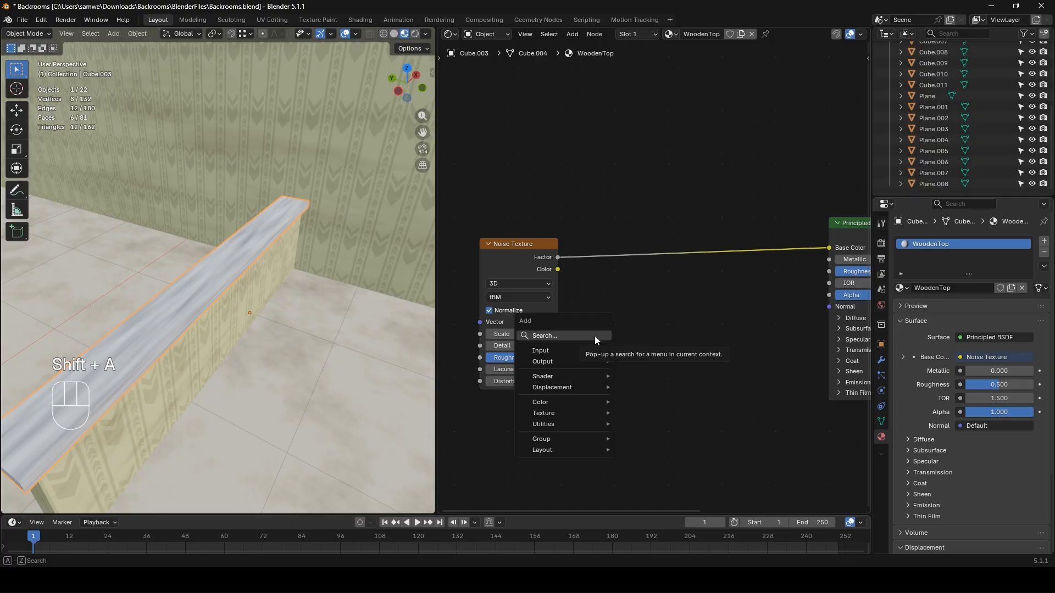
{"action": "type", "text": "color r"}
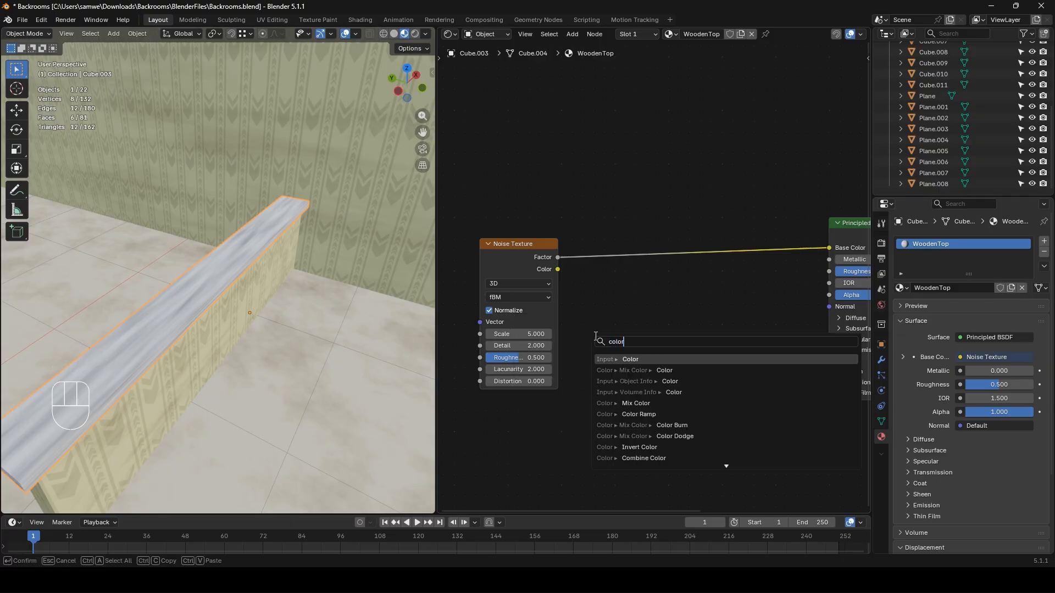
{"action": "key", "text": "Return"}
{"action": "left_click", "coordinate": [592, 226]}
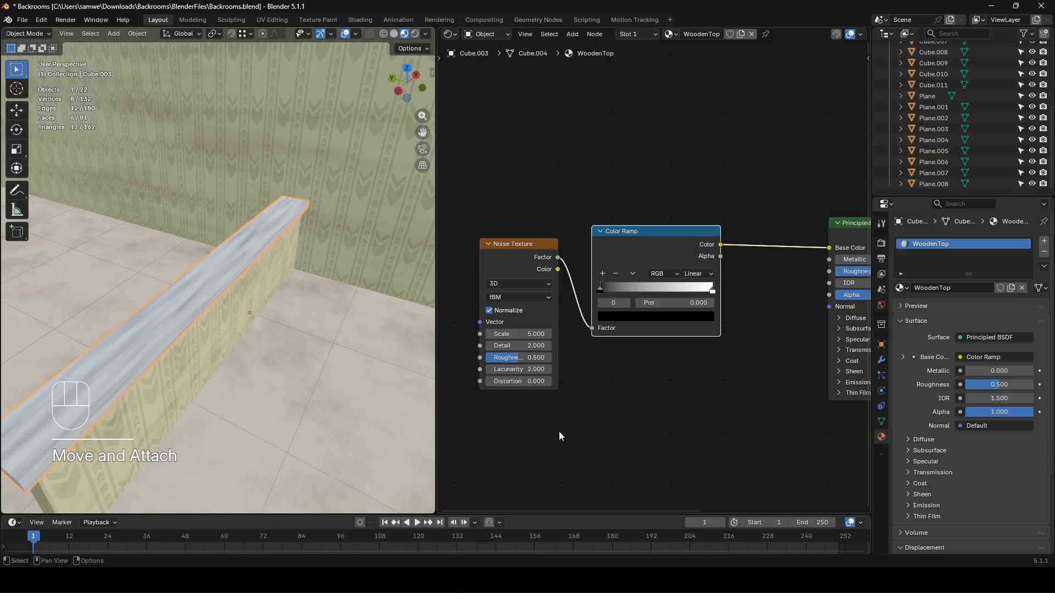
{"action": "scroll", "coordinate": [559, 431], "scroll_direction": "up", "scroll_amount": 1}
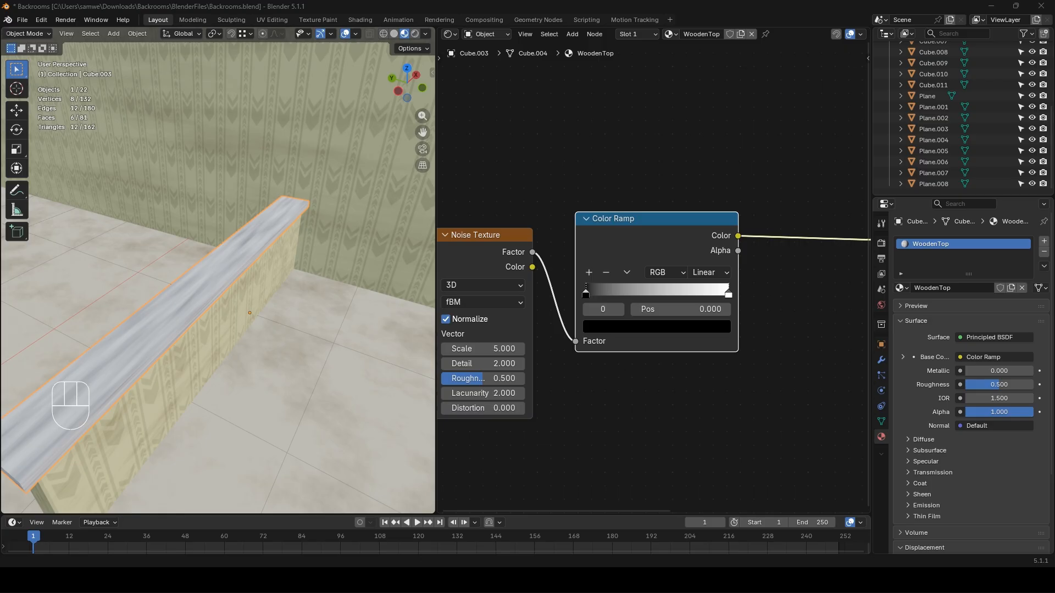
- Switch to the browser, look through the mahogany image results for colour and grain references, and return to Blender
{"action": "key", "text": "alt+Tab"}
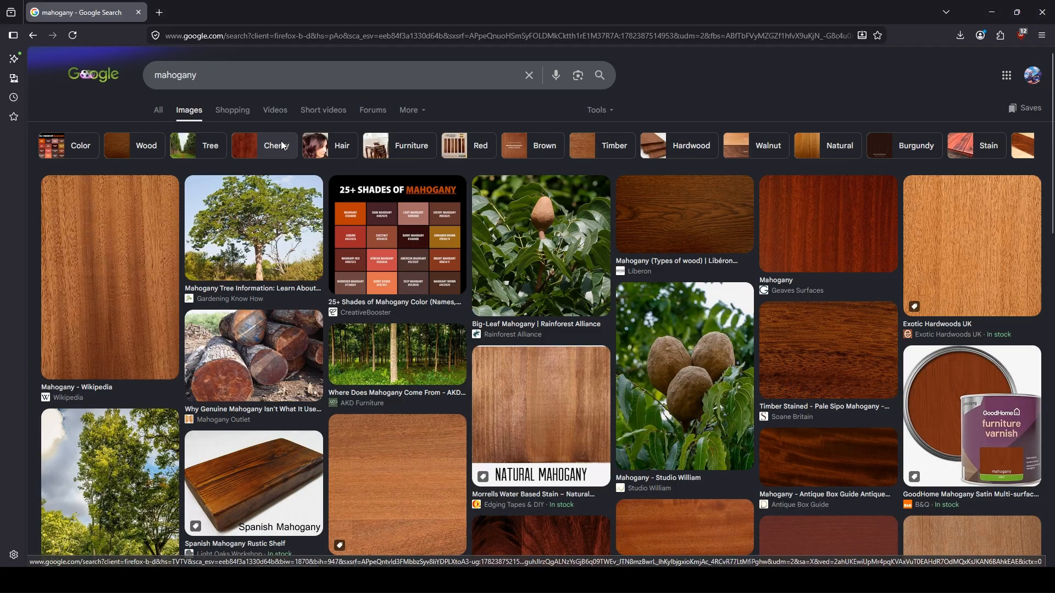
{"action": "scroll", "coordinate": [461, 271], "scroll_direction": "down", "scroll_amount": 2}
{"action": "scroll", "coordinate": [460, 270], "scroll_direction": "down", "scroll_amount": 5}
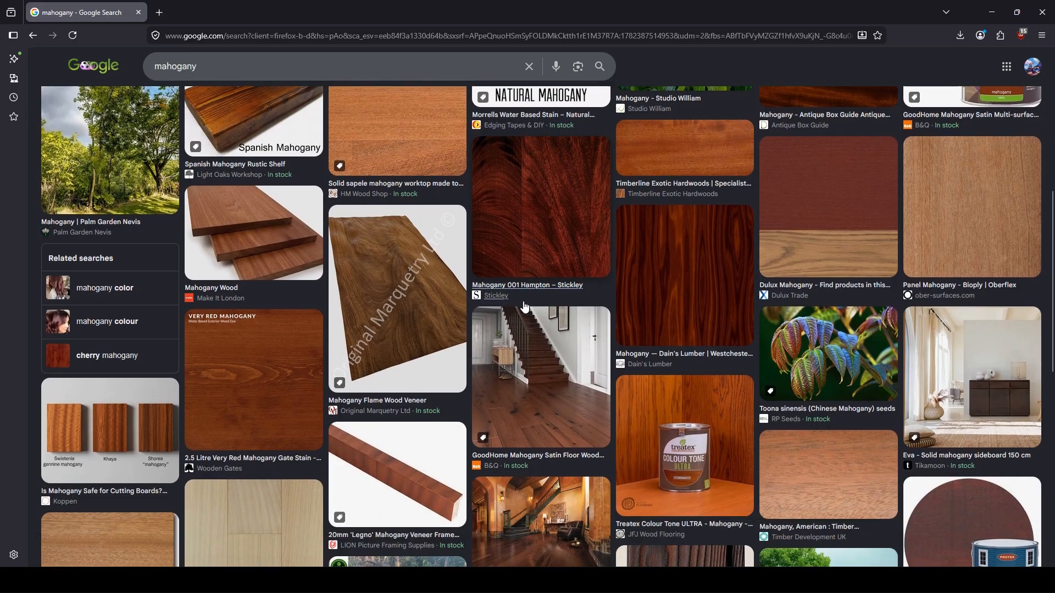
{"action": "scroll", "coordinate": [525, 306], "scroll_direction": "down", "scroll_amount": 5}
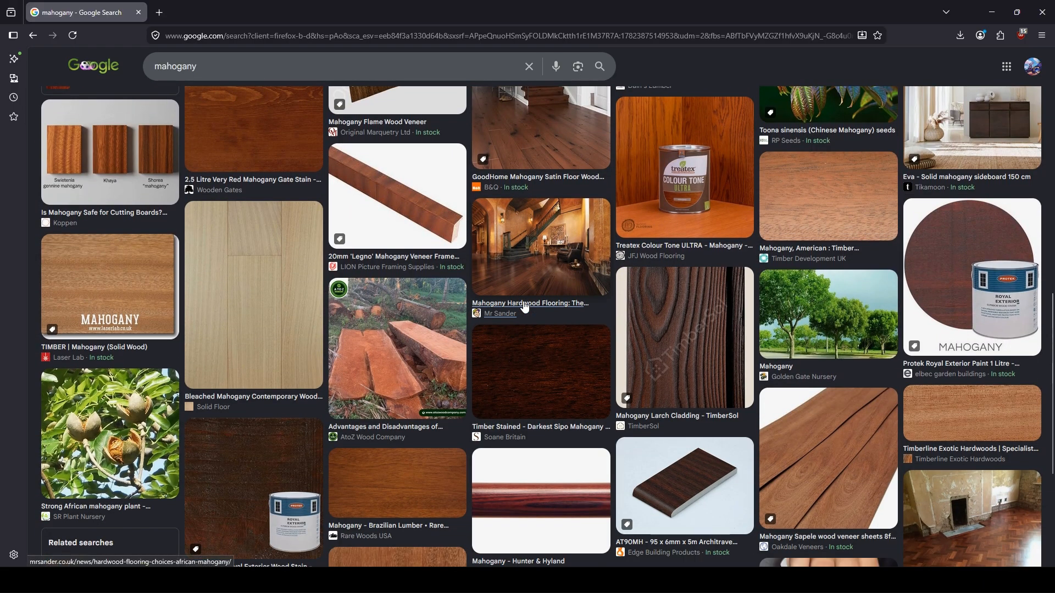
{"action": "scroll", "coordinate": [525, 306], "scroll_direction": "up", "scroll_amount": 15}
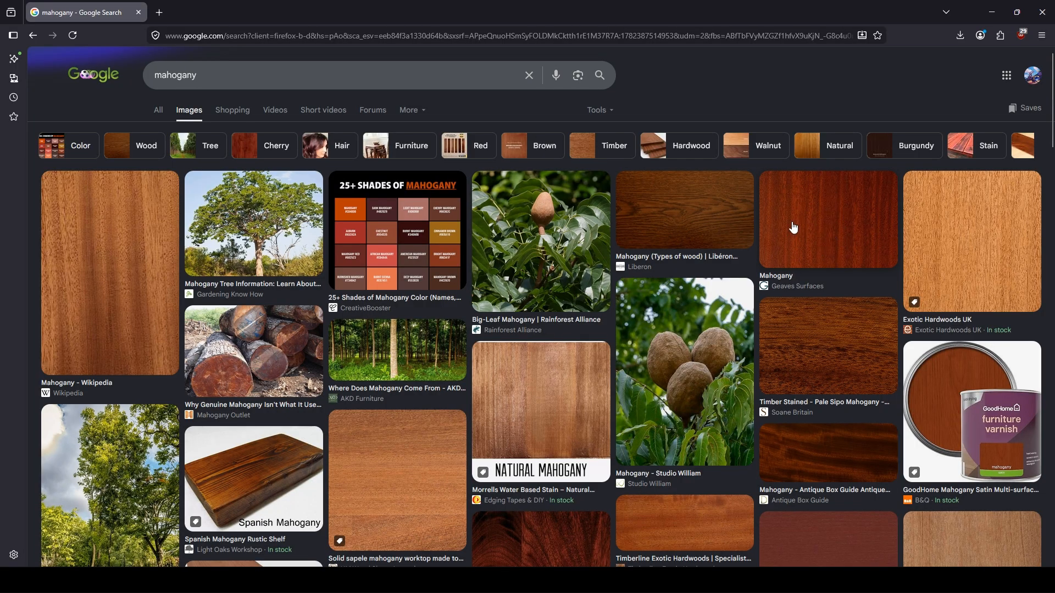
{"action": "key", "text": "alt+Tab"}
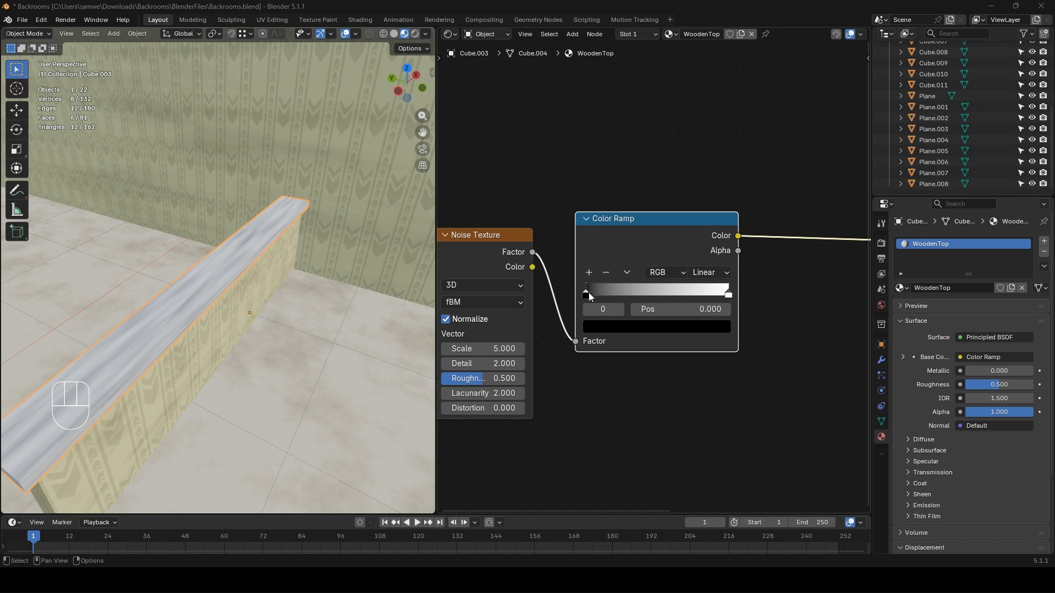
- Set the black stop of the WoodenTop Color Ramp to a dark reddish brown
{"action": "left_click", "coordinate": [615, 327]}
{"action": "left_click_drag", "start_coordinate": [649, 272], "coordinate": [676, 272]}
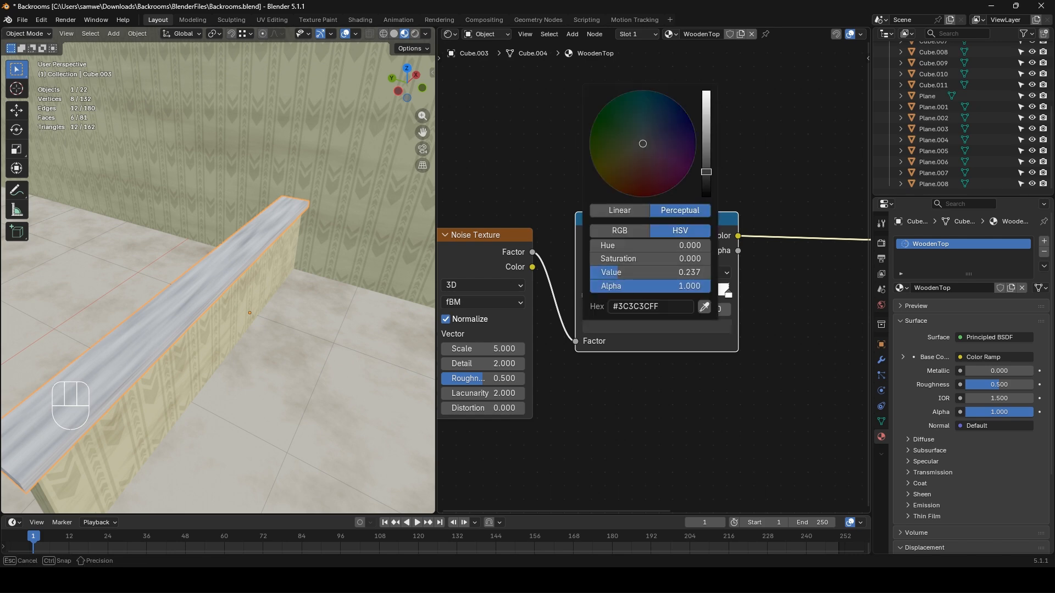
{"action": "left_click_drag", "start_coordinate": [643, 144], "coordinate": [629, 179]}
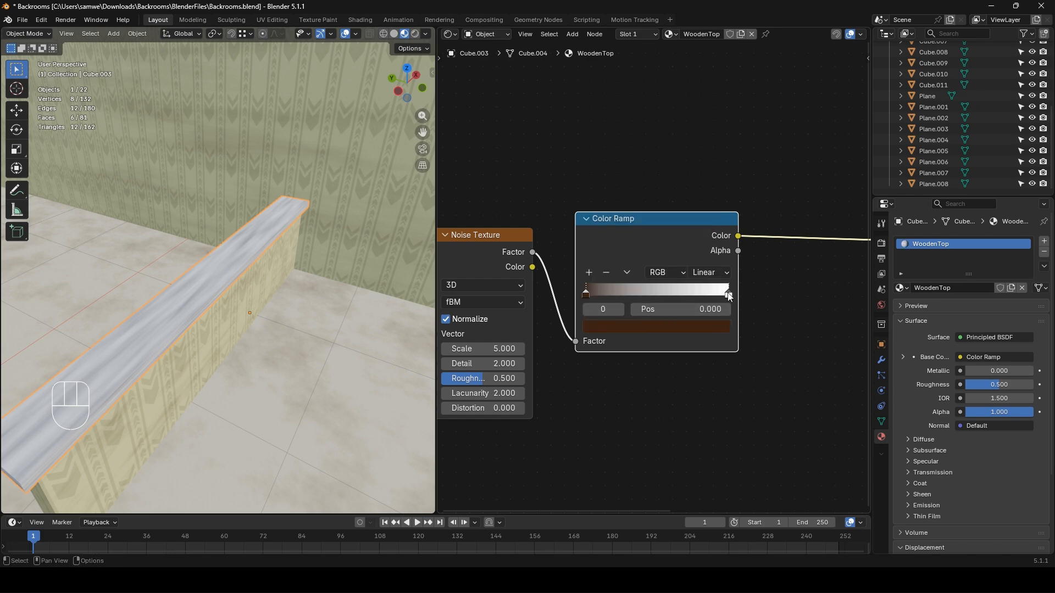
- Set the white stop of the Color Ramp to a medium orange-brown with hue 0.050 and saturation 0.675
{"action": "left_click", "coordinate": [729, 295]}
{"action": "left_click", "coordinate": [690, 328]}
{"action": "left_click", "coordinate": [632, 177]}
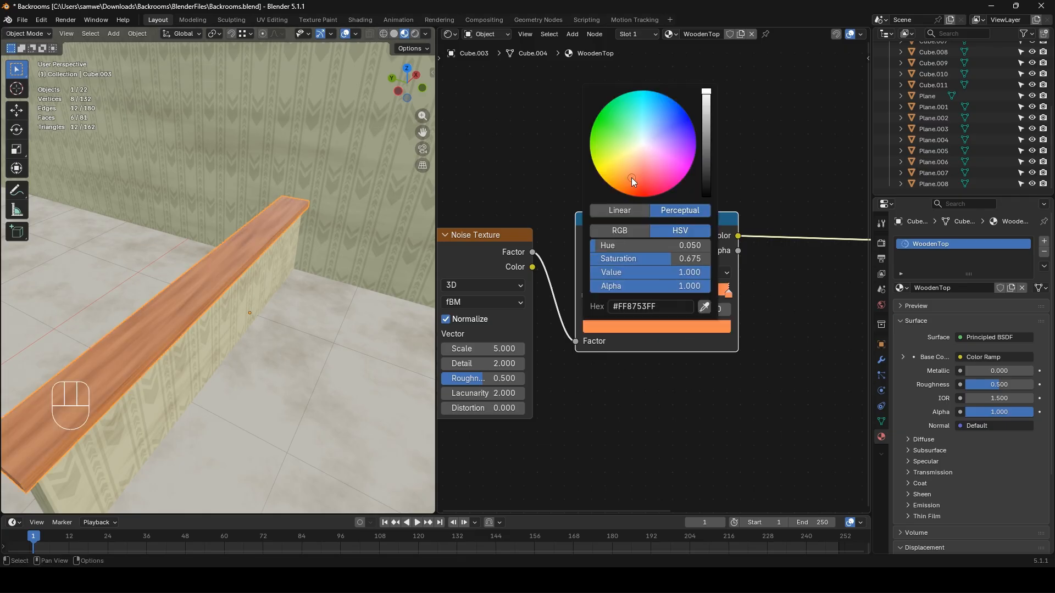
{"action": "left_click", "coordinate": [708, 158]}
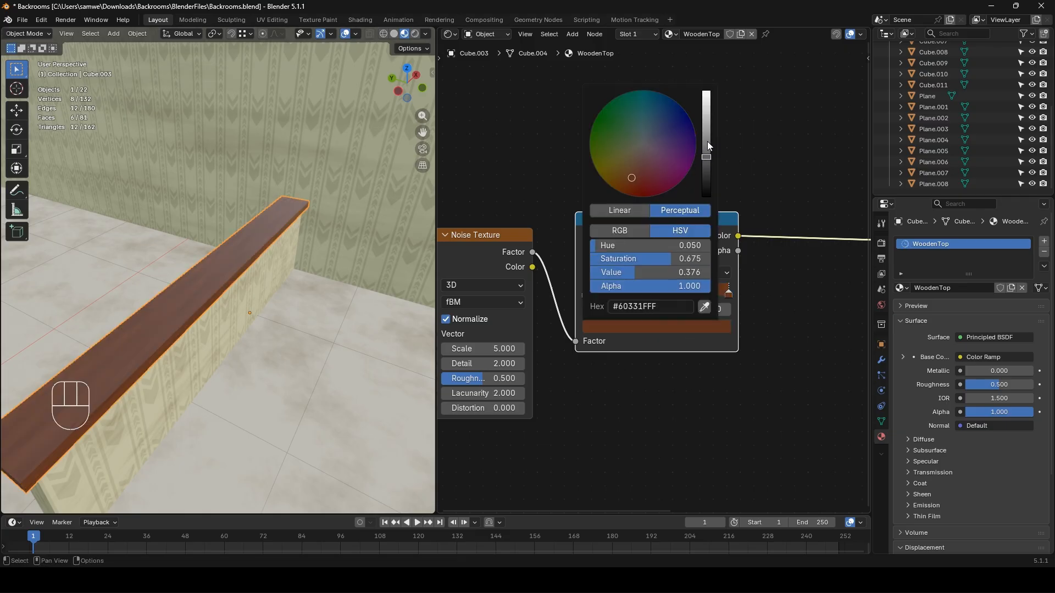
{"action": "left_click", "coordinate": [707, 141]}
{"action": "scroll", "coordinate": [638, 345], "scroll_direction": "down", "scroll_amount": 2}
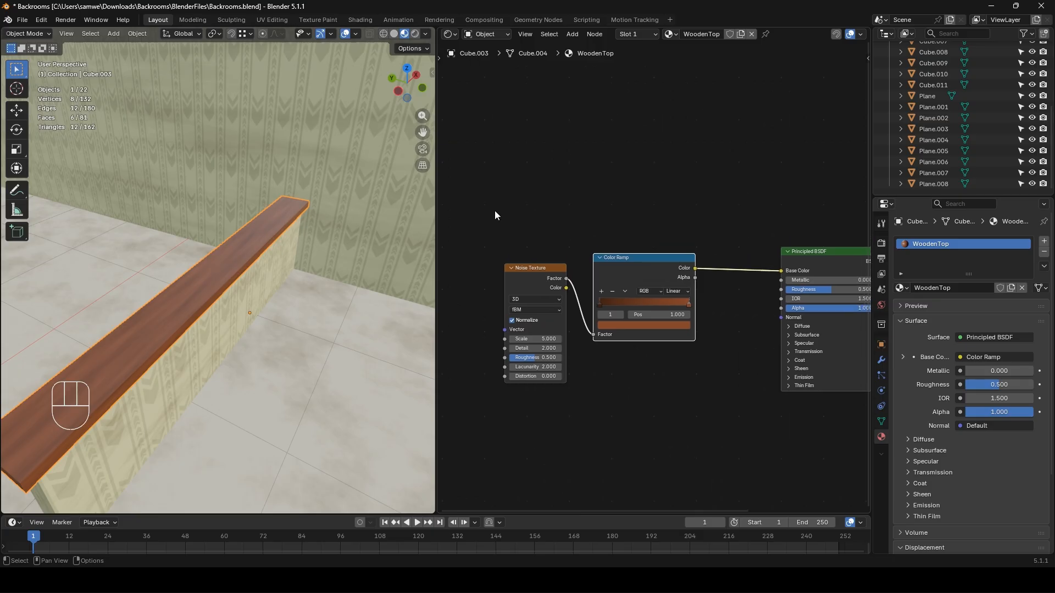
- Move the Noise Texture and Color Ramp aside, add a second Noise Texture below them, and preview it on the ledge
{"action": "left_click_drag", "start_coordinate": [495, 212], "coordinate": [558, 221]}
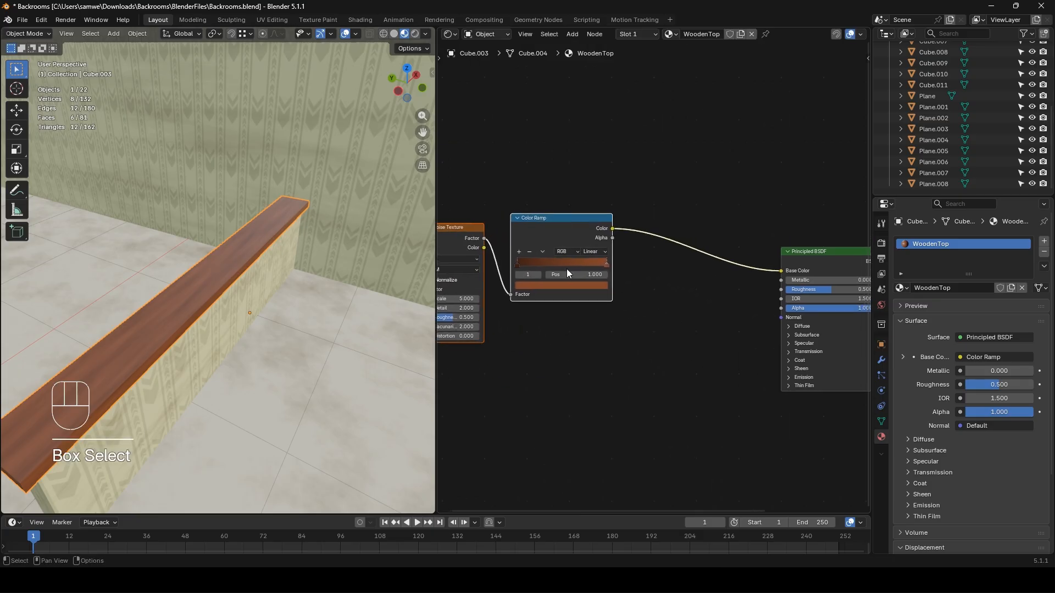
{"action": "key", "text": "shift+a"}
{"action": "type", "text": "noisete"}
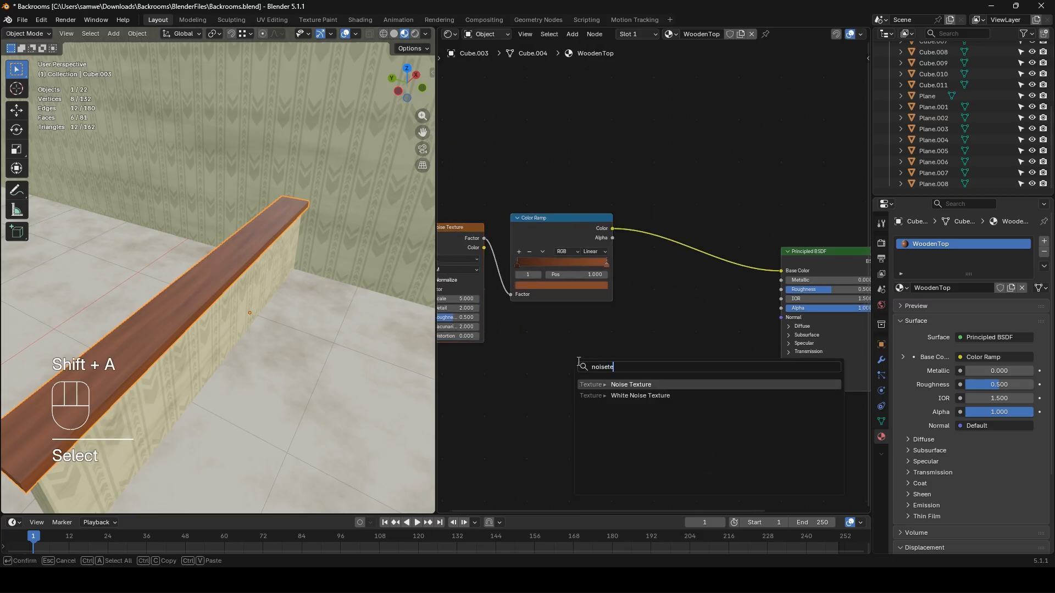
{"action": "key", "text": "Return"}
{"action": "left_click", "coordinate": [584, 331]}
{"action": "left_click", "coordinate": [583, 328], "text": "ctrl+shift"}
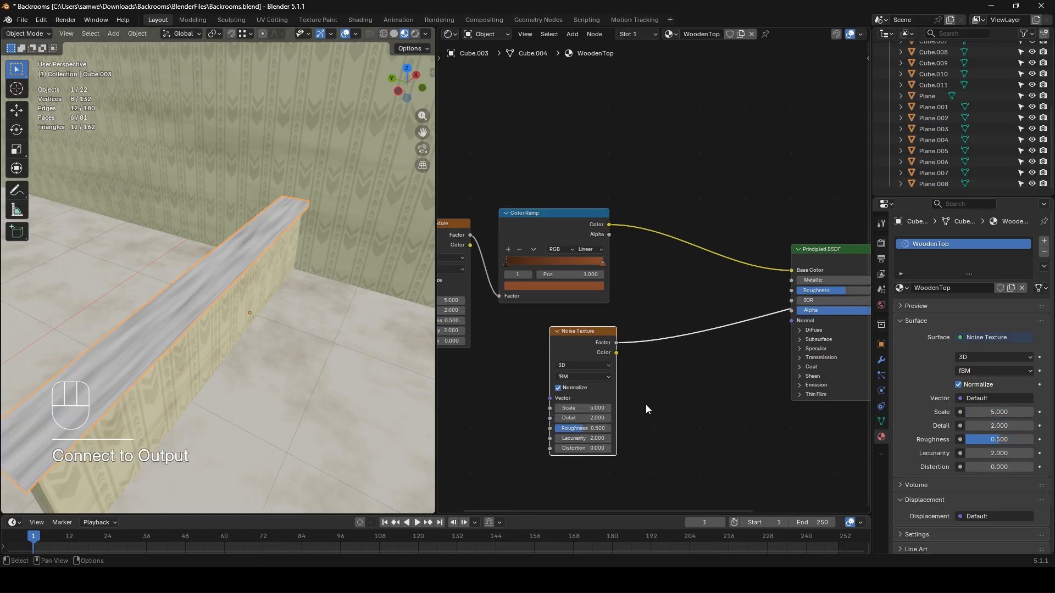
- Add a second Color Ramp on the link from the new Noise Texture to the material output
{"action": "scroll", "coordinate": [655, 360], "scroll_direction": "up", "scroll_amount": 2}
{"action": "key", "text": "shift+a"}
{"action": "type", "text": "ramp"}
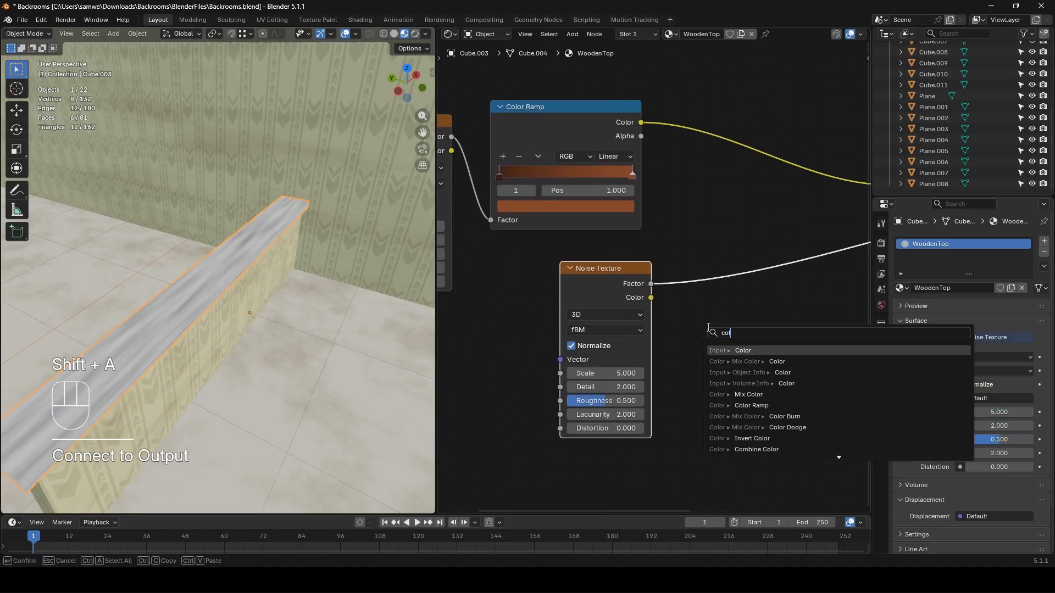
{"action": "key", "text": "Return"}
{"action": "left_click", "coordinate": [677, 246]}
{"action": "scroll", "coordinate": [677, 246], "scroll_direction": "up", "scroll_amount": 2}
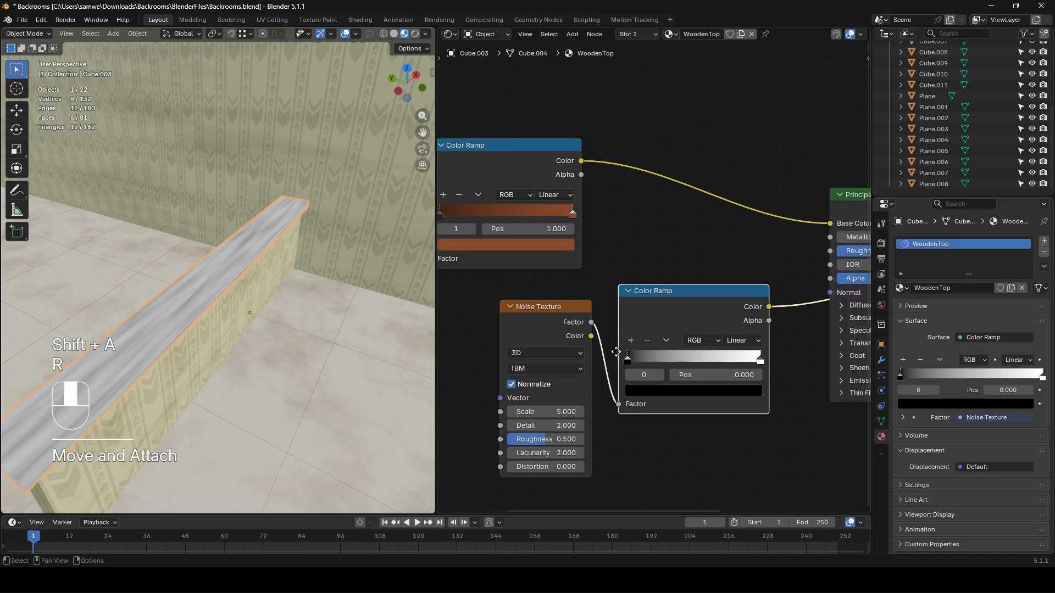
- Raise the contrast of the new Color Ramp by moving its black stop inward and its white stop to 0.464
{"action": "left_click_drag", "start_coordinate": [615, 393], "coordinate": [714, 390]}
{"action": "left_click_drag", "start_coordinate": [795, 394], "coordinate": [695, 410]}
{"action": "scroll", "coordinate": [631, 319], "scroll_direction": "down", "scroll_amount": 2}
{"action": "scroll", "coordinate": [631, 319], "scroll_direction": "down", "scroll_amount": 4}
- Add a Mix Color node and insert it between the first Noise Texture and the brown Color Ramp
{"action": "left_click_drag", "start_coordinate": [601, 279], "coordinate": [549, 335]}
{"action": "key", "text": "shift+a"}
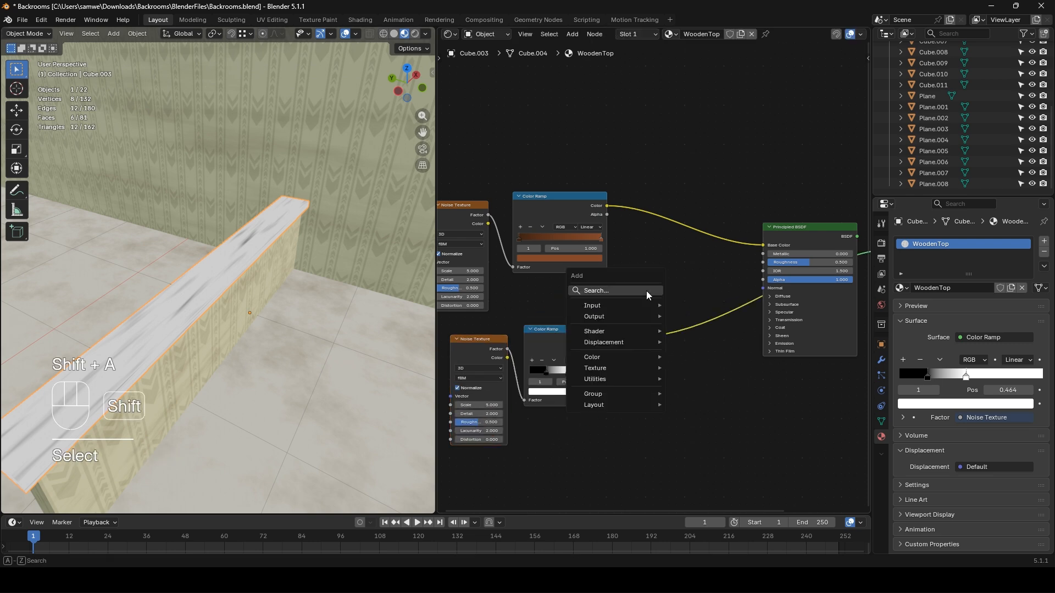
{"action": "type", "text": "mix color"}
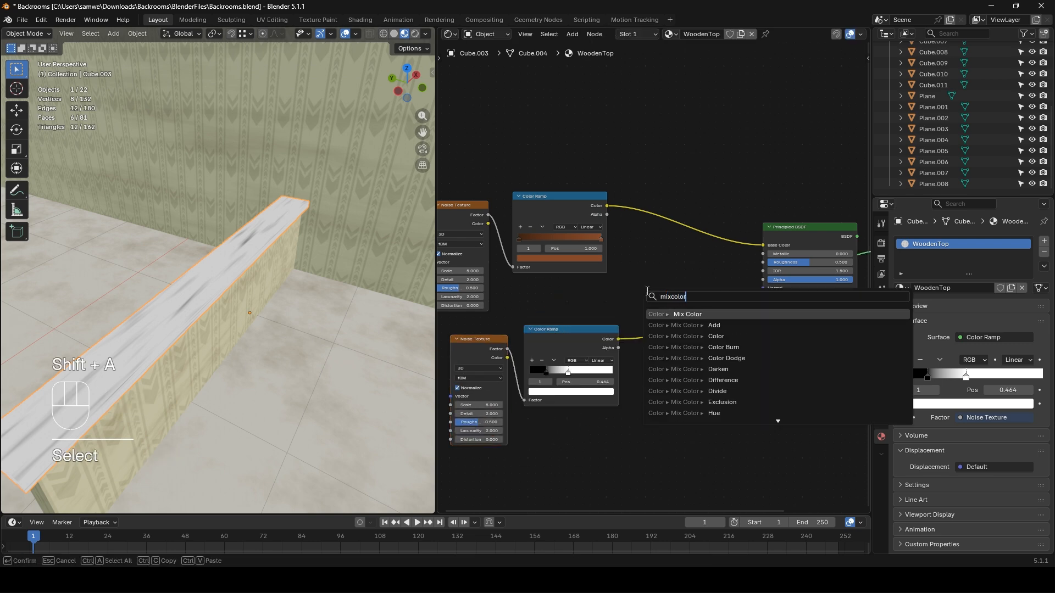
{"action": "key", "text": "Return"}
{"action": "left_click", "coordinate": [517, 99]}
{"action": "left_click_drag", "start_coordinate": [572, 198], "coordinate": [646, 177]}
{"action": "left_click_drag", "start_coordinate": [553, 113], "coordinate": [555, 204]}
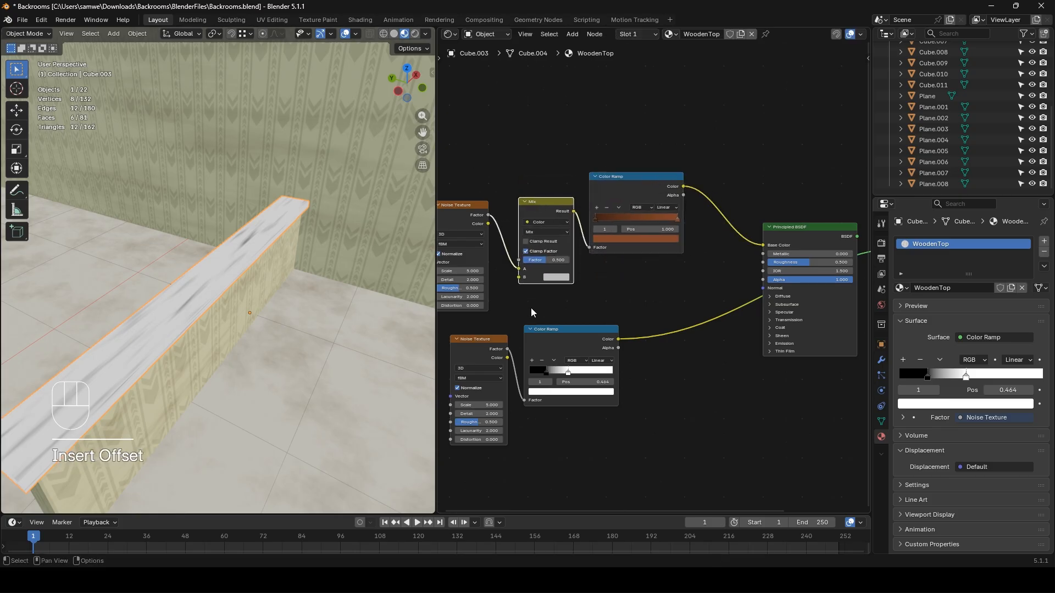
- Link the lower Color Ramp's Color to the Mix node's B input, rearrange the lower nodes, and preview the Mix result
{"action": "middle_click_drag", "start_coordinate": [531, 307], "coordinate": [616, 307]}
{"action": "left_click_drag", "start_coordinate": [703, 338], "coordinate": [603, 276]}
{"action": "left_click_drag", "start_coordinate": [577, 311], "coordinate": [625, 342]}
{"action": "left_click_drag", "start_coordinate": [621, 339], "coordinate": [504, 336]}
{"action": "left_click", "coordinate": [631, 203], "text": "ctrl+shift"}
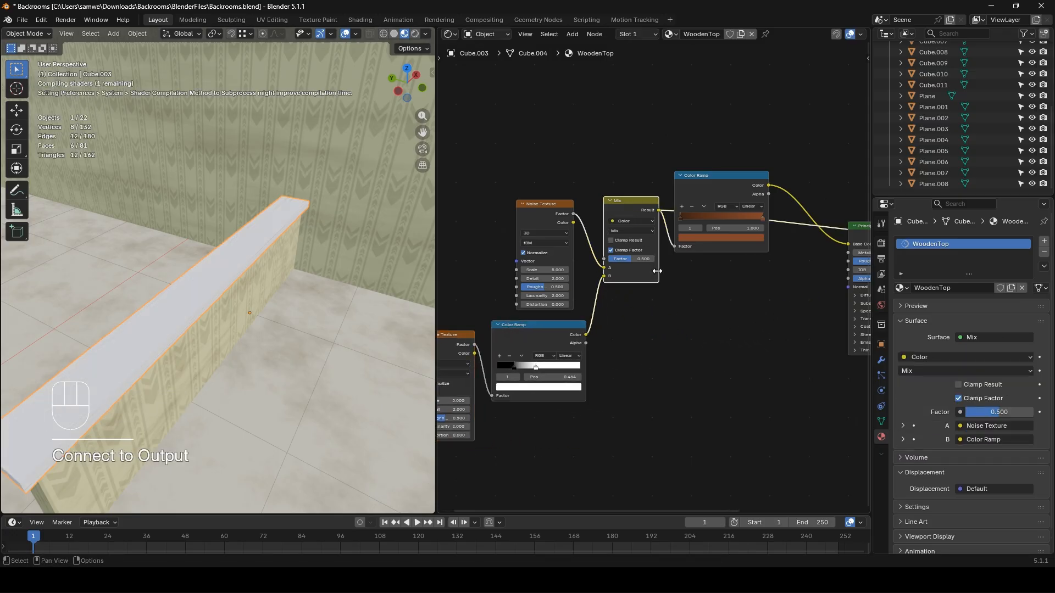
- Set the Mix node's blending mode to Darken with a Factor of 1.000 and inspect the ledge up close
{"action": "scroll", "coordinate": [631, 247], "scroll_direction": "up", "scroll_amount": 2}
{"action": "left_click", "coordinate": [609, 209]}
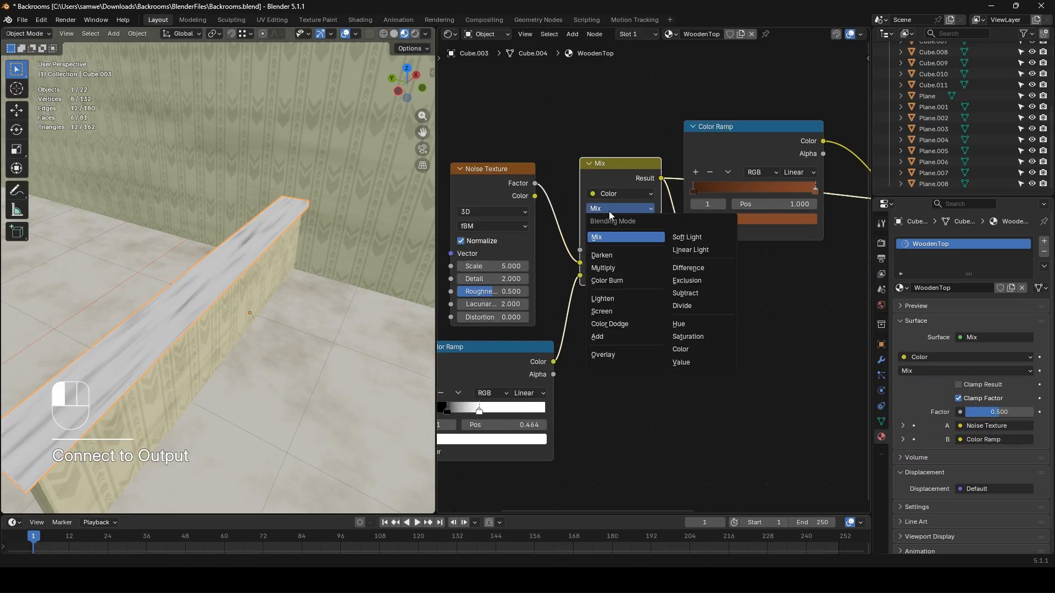
{"action": "left_click", "coordinate": [608, 255]}
{"action": "left_click_drag", "start_coordinate": [608, 255], "coordinate": [654, 255]}
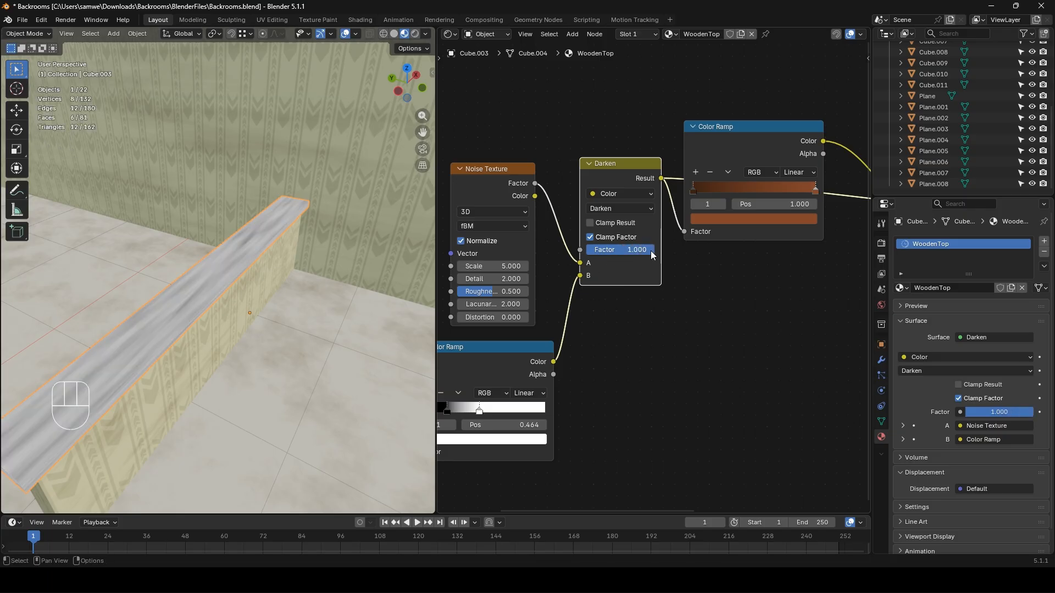
{"action": "middle_click_drag", "start_coordinate": [272, 281], "coordinate": [389, 287]}
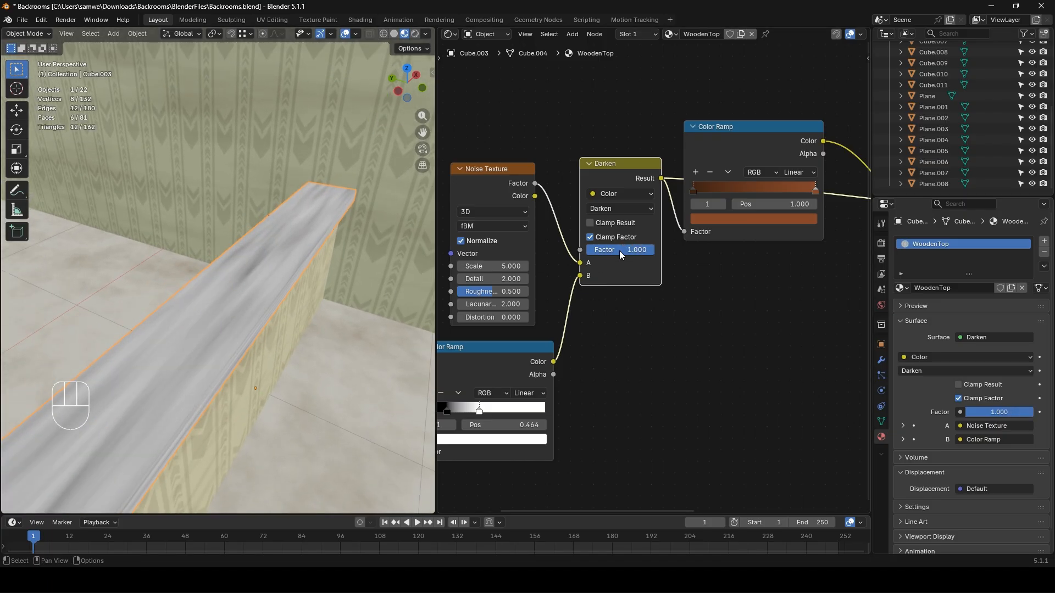
{"action": "left_click_drag", "start_coordinate": [624, 254], "coordinate": [653, 254]}
{"action": "middle_click_drag", "start_coordinate": [275, 304], "coordinate": [282, 311]}
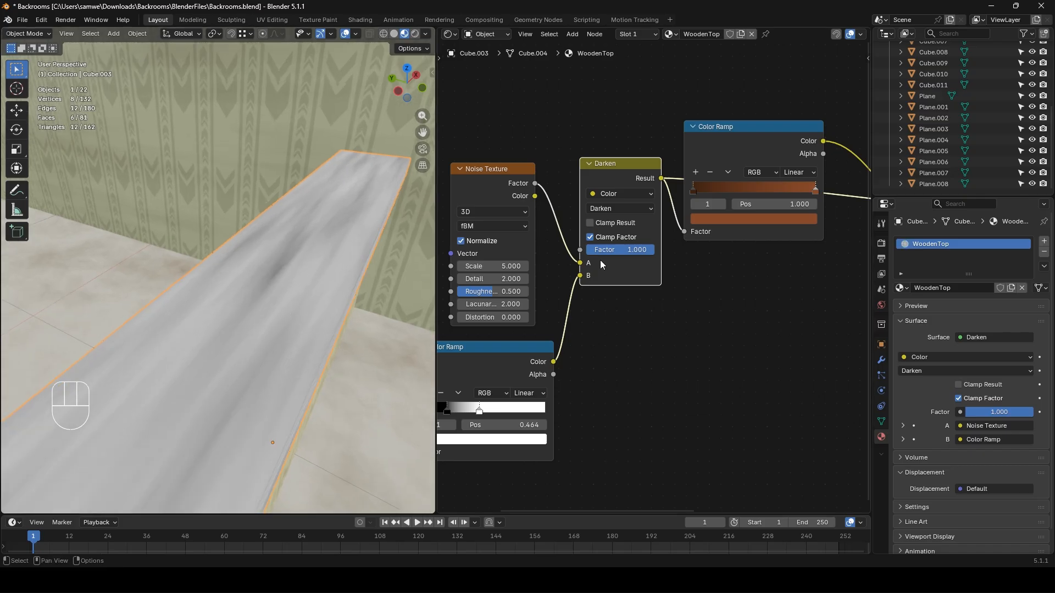
{"action": "mouse_move", "coordinate": [638, 255]}
{"action": "left_mouse_down"}
{"action": "mouse_move", "coordinate": [572, 254]}
{"action": "mouse_move", "coordinate": [654, 255]}
{"action": "left_mouse_up"}
- Strengthen the dark streaks by moving the lower Color Ramp's white stop farther toward its light end
{"action": "middle_click_drag", "start_coordinate": [572, 378], "coordinate": [708, 353]}
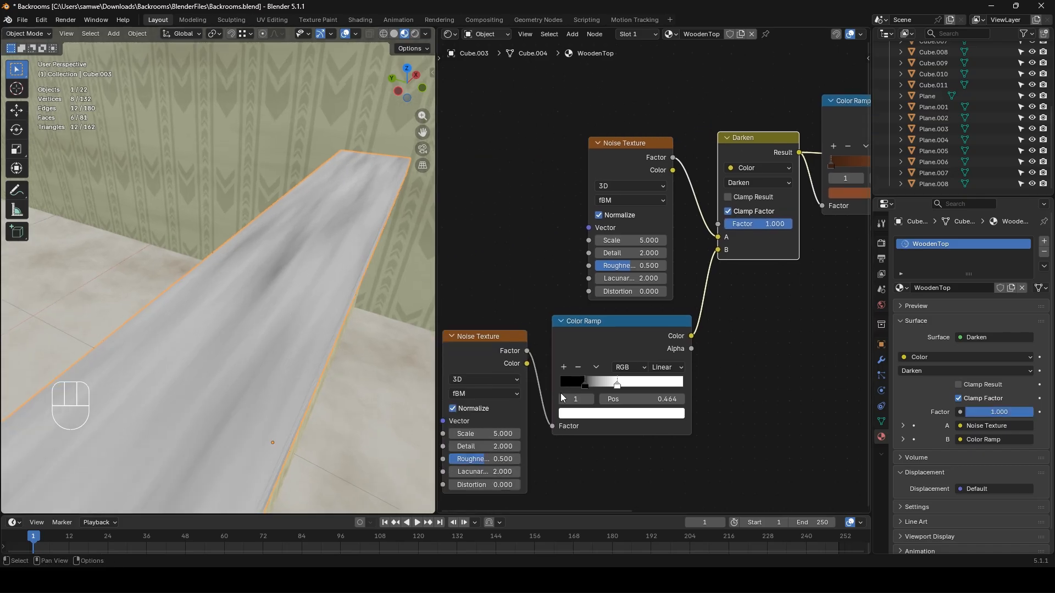
{"action": "mouse_move", "coordinate": [588, 383]}
{"action": "left_mouse_down"}
{"action": "mouse_move", "coordinate": [714, 387]}
{"action": "mouse_move", "coordinate": [586, 386]}
{"action": "left_mouse_up"}
{"action": "left_click_drag", "start_coordinate": [652, 384], "coordinate": [665, 387]}
- Move the brown Color Ramp down between the Darken node and the shader, and reconnect the Principled BSDF to the Material Output
{"action": "scroll", "coordinate": [728, 250], "scroll_direction": "down", "scroll_amount": 2}
{"action": "middle_click_drag", "start_coordinate": [728, 249], "coordinate": [480, 288]}
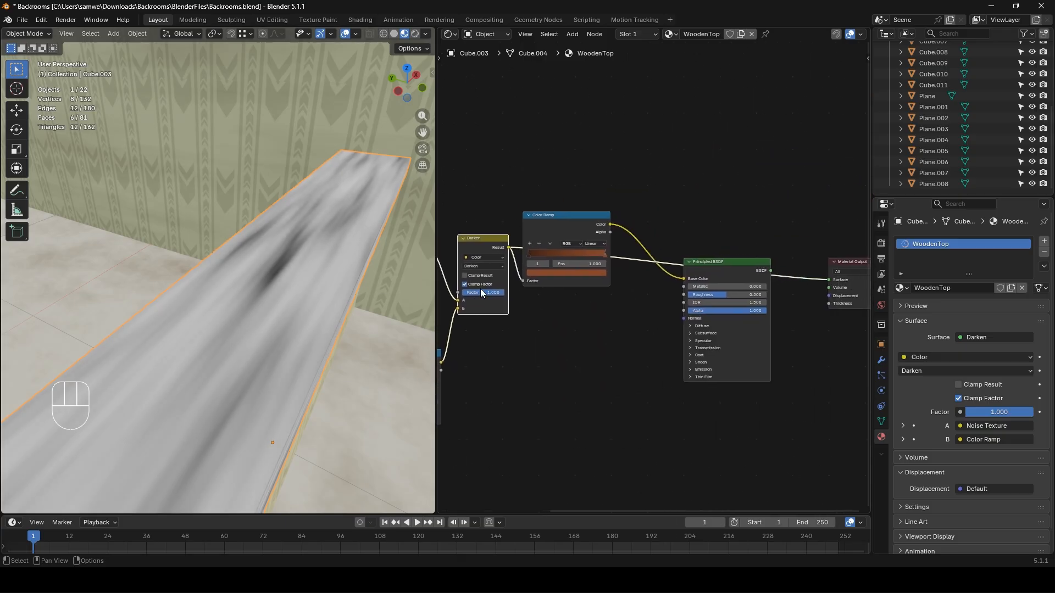
{"action": "left_click_drag", "start_coordinate": [565, 224], "coordinate": [578, 298]}
{"action": "left_click", "coordinate": [747, 269], "text": "ctrl+shift"}
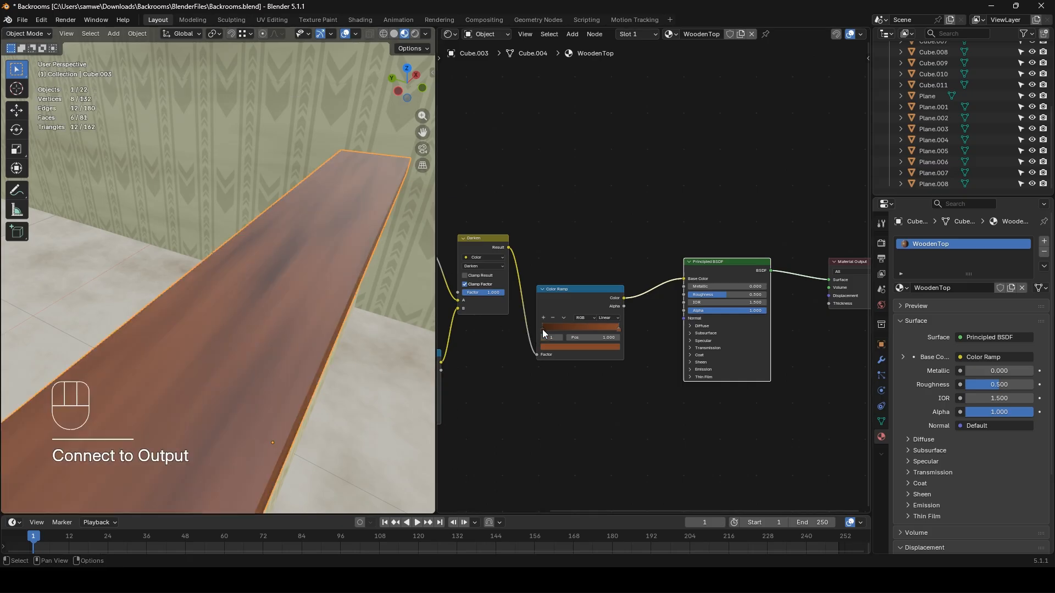
- Add a stop near the dark end of the brown Color Ramp and darken it to about #522B1A
{"action": "mouse_move", "coordinate": [543, 329]}
{"action": "left_mouse_down"}
{"action": "mouse_move", "coordinate": [553, 327]}
{"action": "mouse_move", "coordinate": [539, 336]}
{"action": "left_mouse_up"}
{"action": "left_click", "coordinate": [544, 318]}
{"action": "left_click", "coordinate": [559, 347]}
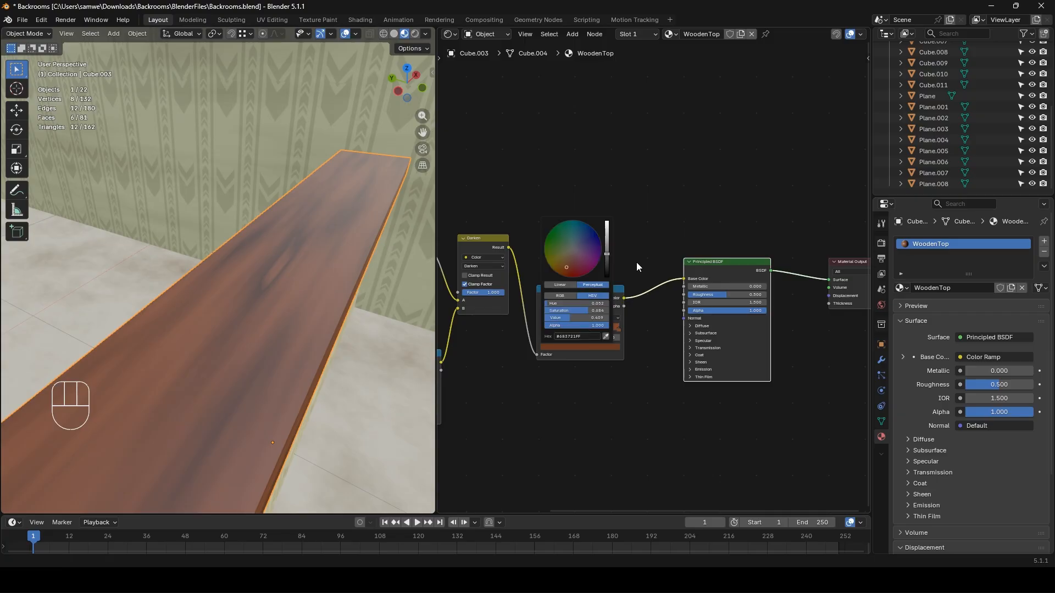
{"action": "left_click_drag", "start_coordinate": [607, 275], "coordinate": [606, 258]}
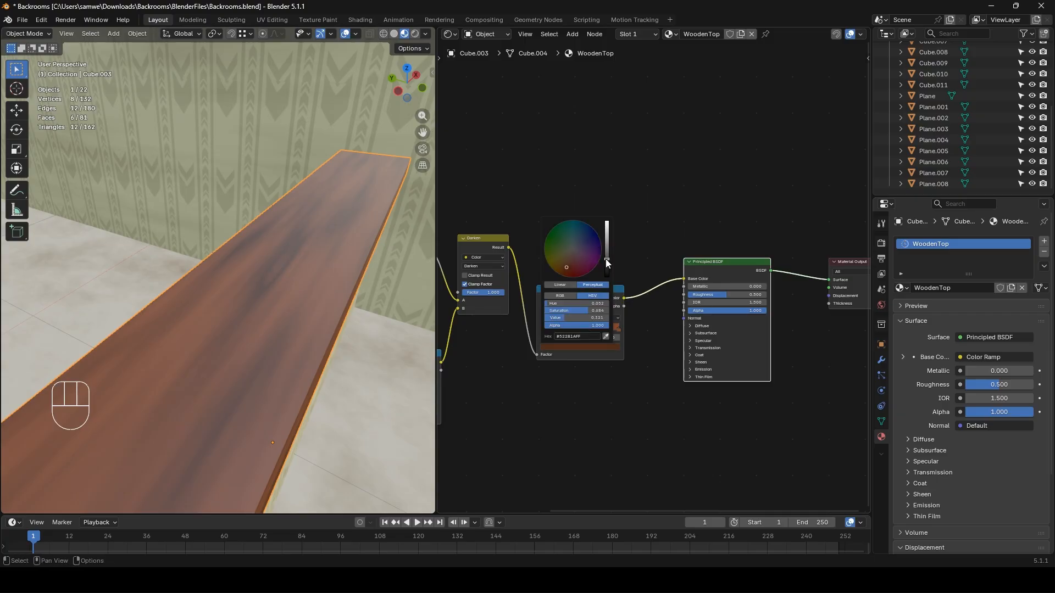
- Check the wooden top from the camera view in Rendered viewport shading
{"action": "left_click", "coordinate": [233, 314]}
{"action": "key", "text": "KP_0"}
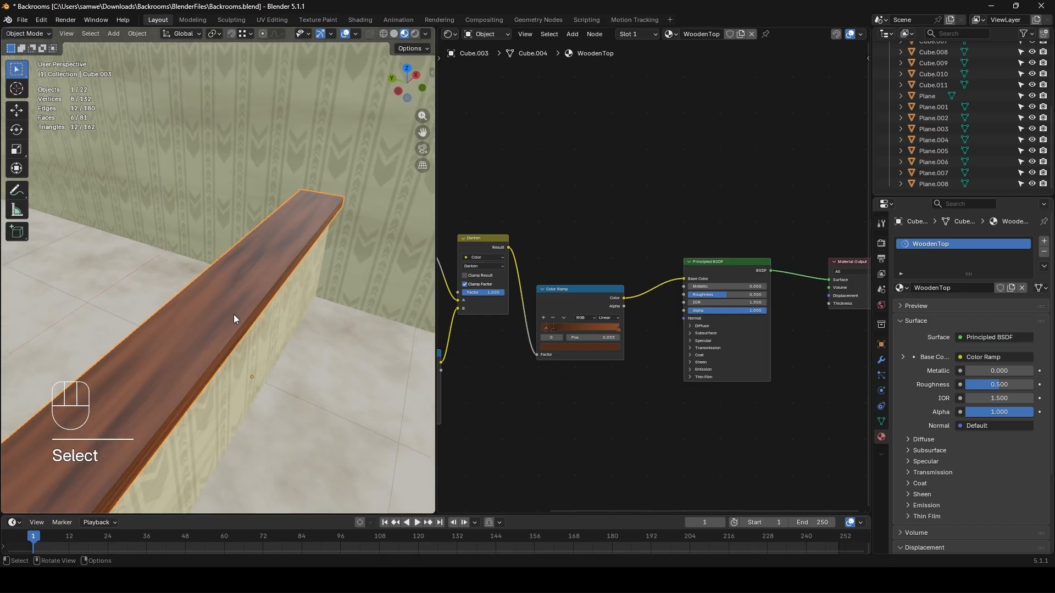
{"action": "scroll", "coordinate": [273, 351], "scroll_direction": "down", "scroll_amount": 3}
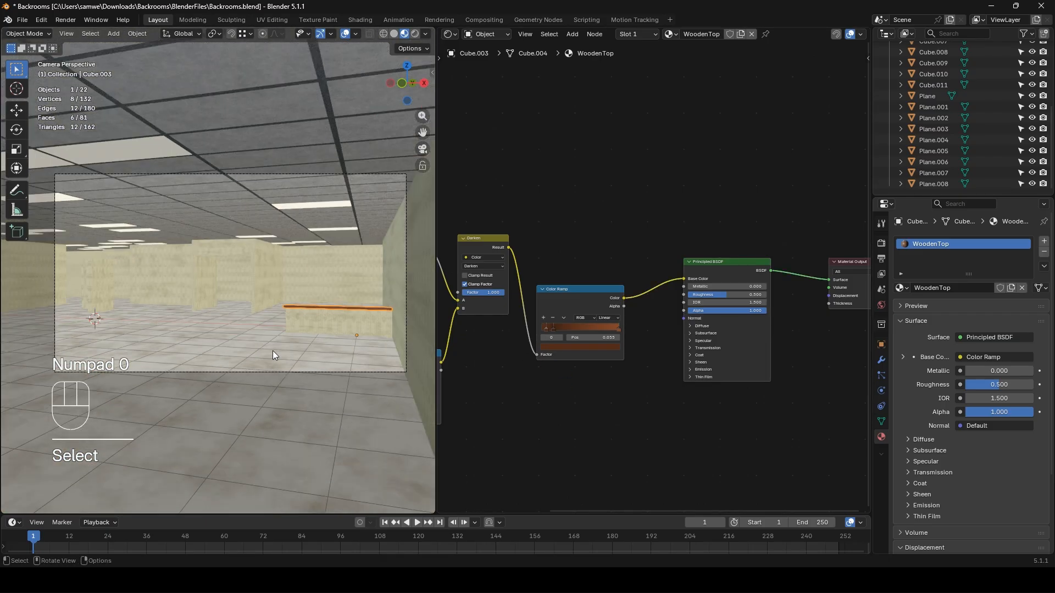
{"action": "left_click", "coordinate": [416, 34]}
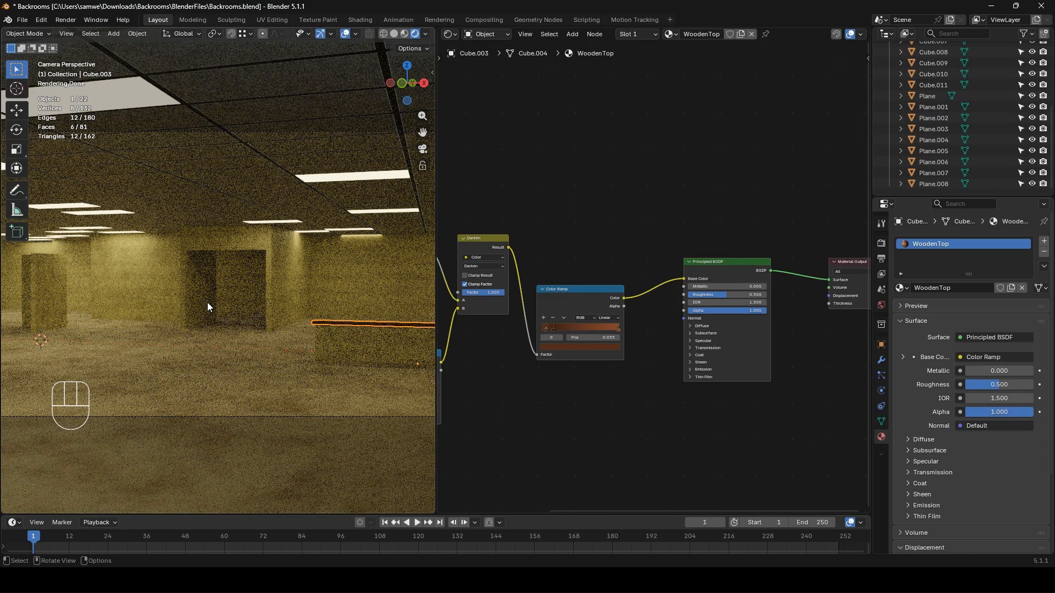
- Inspect the ceiling material by previewing its Brick Texture, upper Color Ramp and Darken nodes one at a time through the Material Output
{"action": "left_click", "coordinate": [227, 181]}
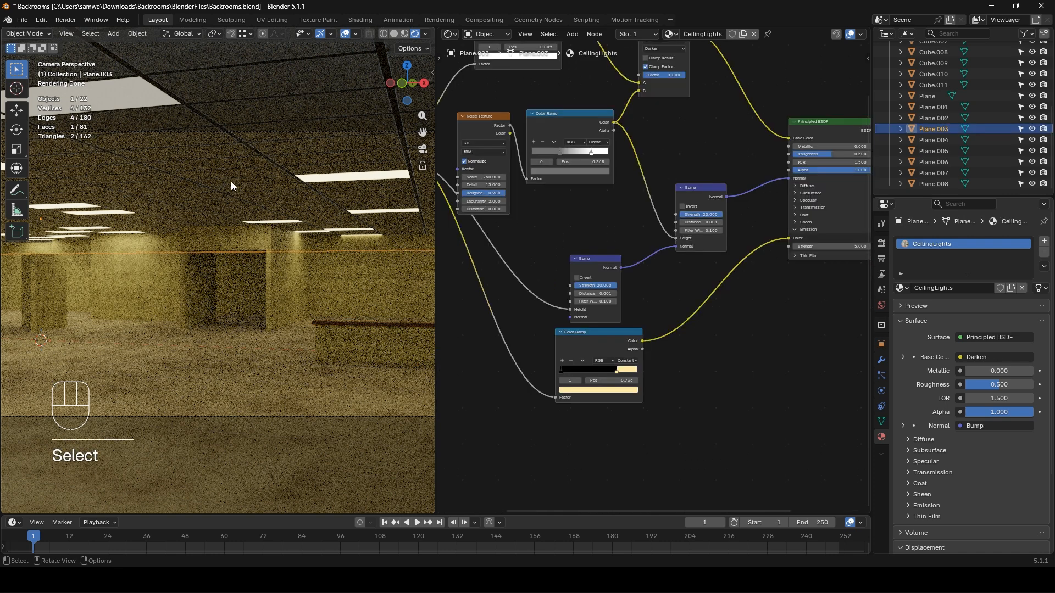
{"action": "middle_click_drag", "start_coordinate": [537, 204], "coordinate": [572, 325]}
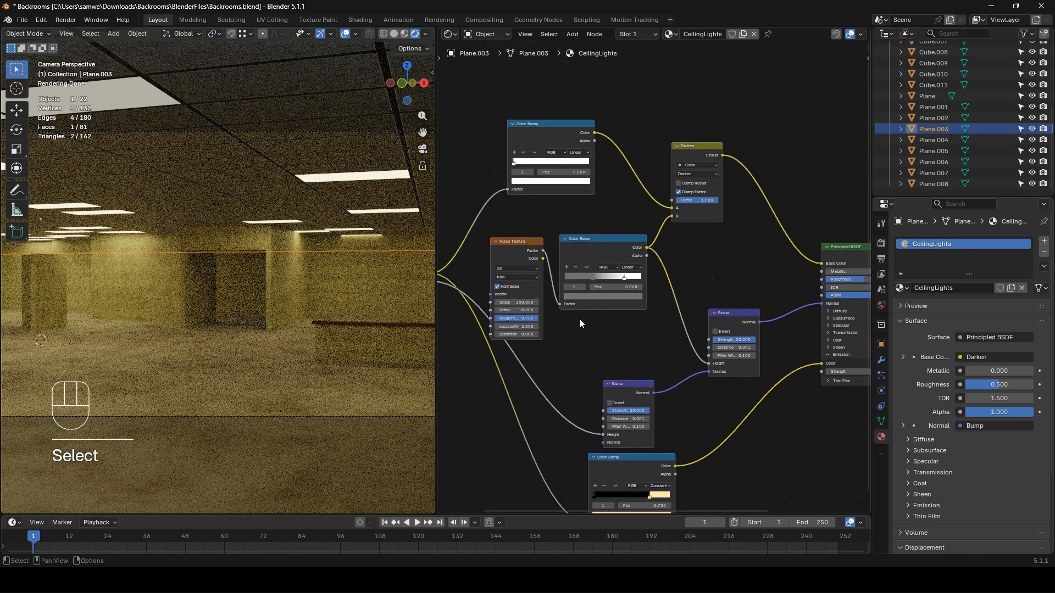
{"action": "scroll", "coordinate": [582, 317], "scroll_direction": "up", "scroll_amount": 5}
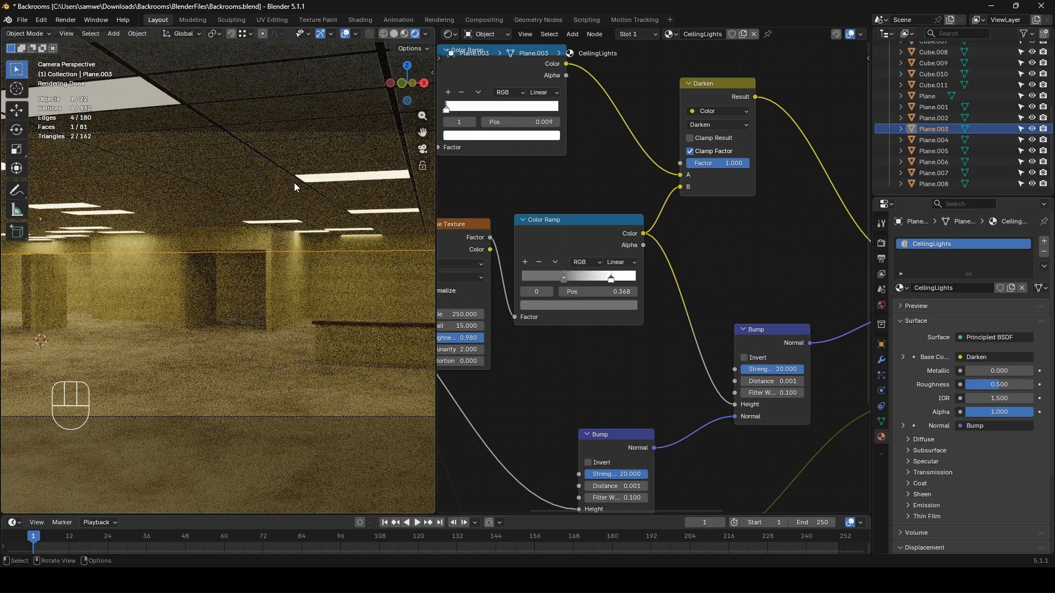
{"action": "scroll", "coordinate": [569, 269], "scroll_direction": "up", "scroll_amount": 2}
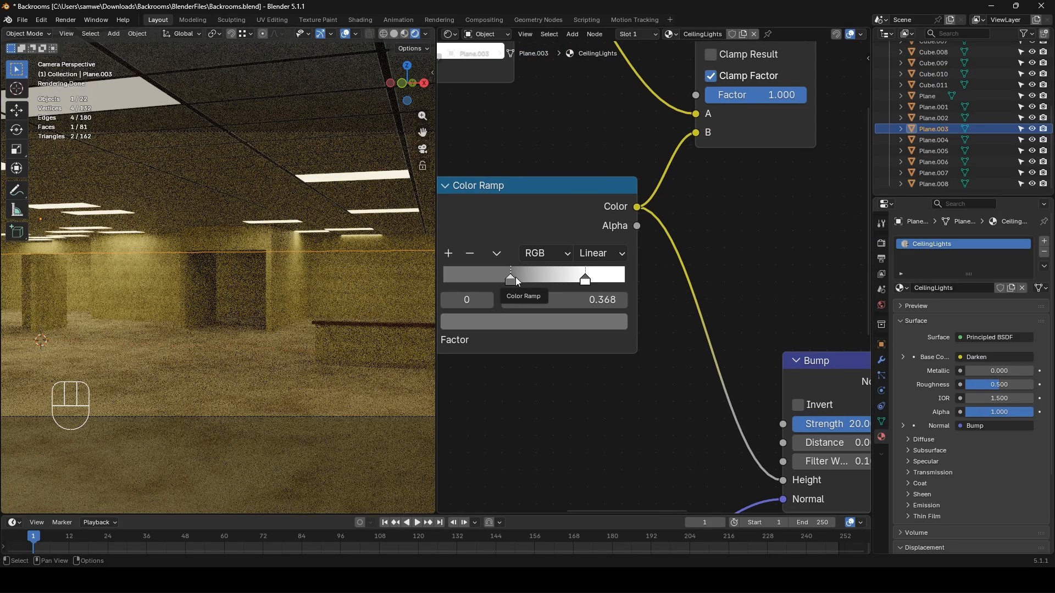
{"action": "scroll", "coordinate": [556, 199], "scroll_direction": "down", "scroll_amount": 6}
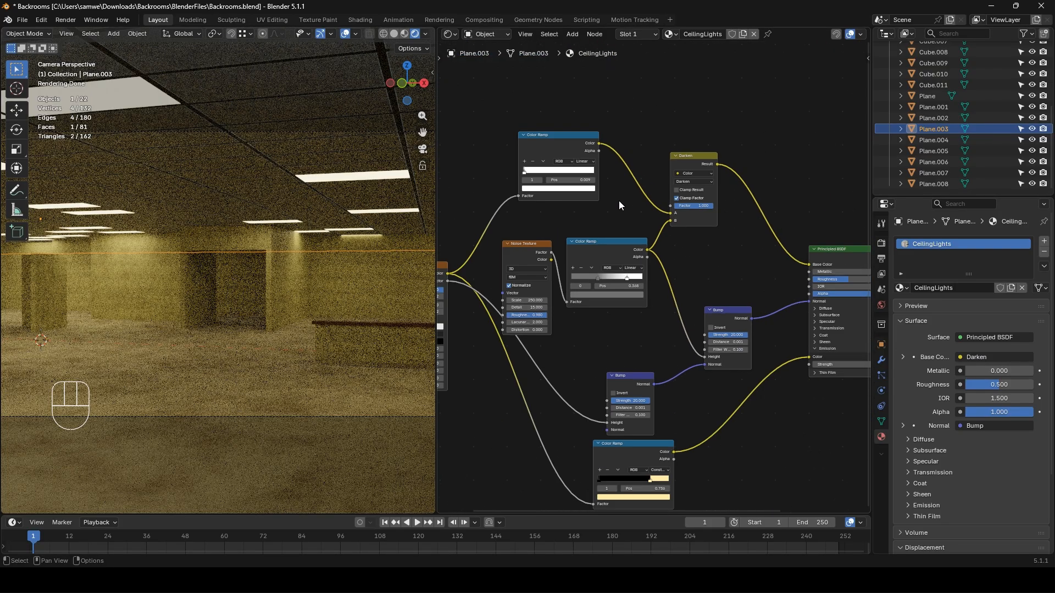
{"action": "scroll", "coordinate": [531, 234], "scroll_direction": "left", "scroll_amount": 3, "text": "ctrl"}
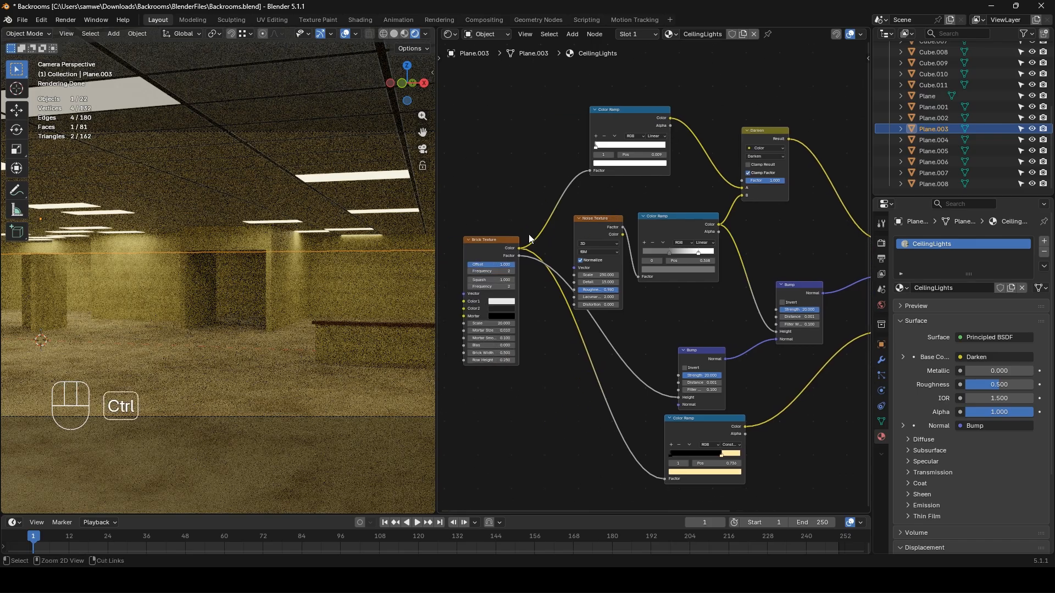
{"action": "left_click", "coordinate": [492, 237], "text": "ctrl+shift"}
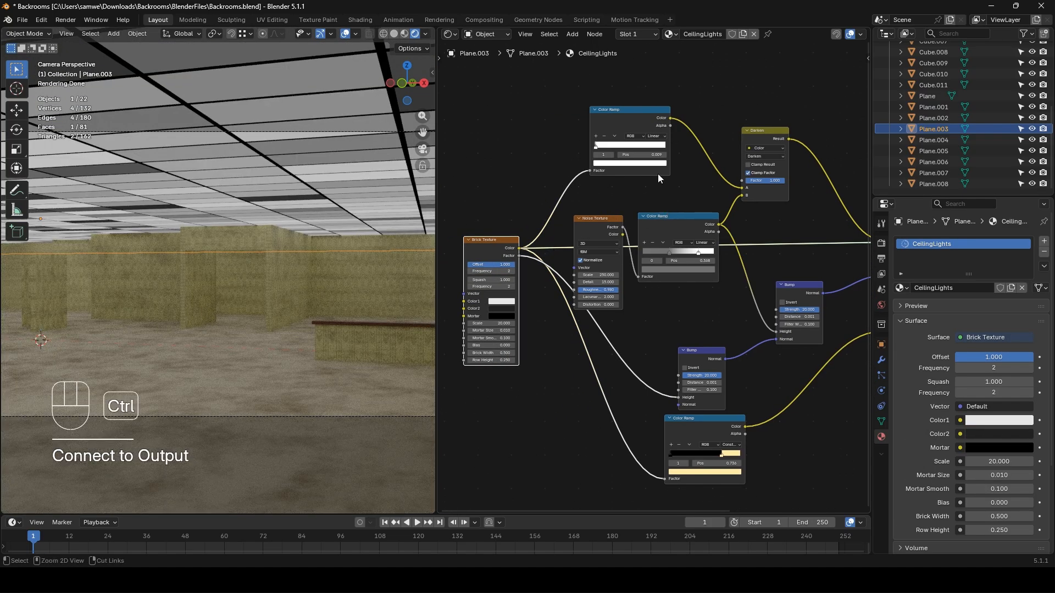
{"action": "left_click", "coordinate": [636, 108], "text": "ctrl+shift"}
{"action": "middle_click_drag", "start_coordinate": [763, 252], "coordinate": [626, 260]}
{"action": "left_click", "coordinate": [625, 141], "text": "ctrl+shift"}
{"action": "scroll", "coordinate": [631, 203], "scroll_direction": "up", "scroll_amount": 1}
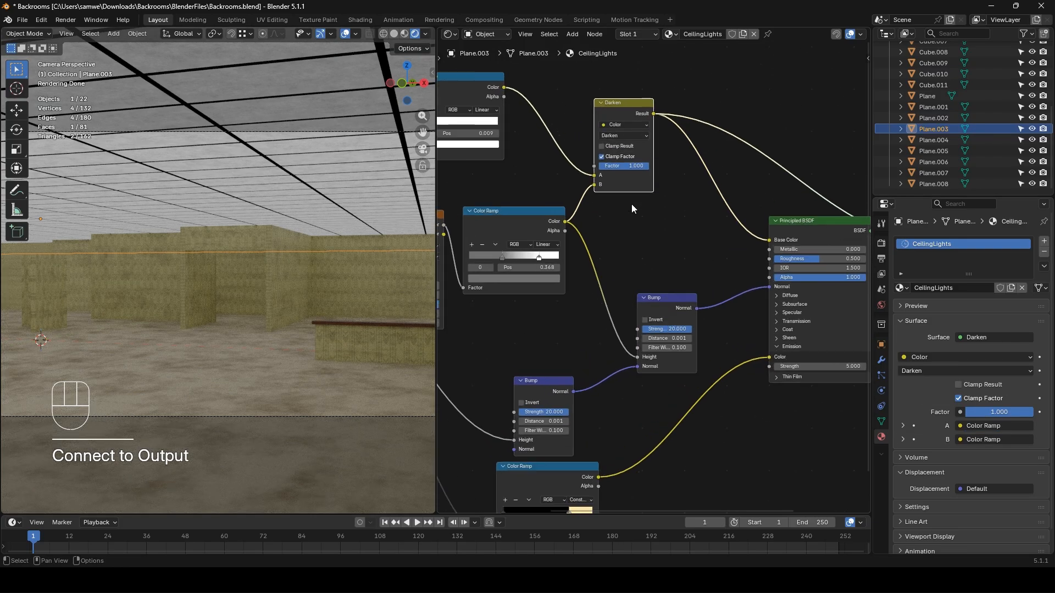
- Try a Darken factor of 0 in the ceiling material and reconnect the Principled BSDF to the Material Output
{"action": "middle_click_drag", "start_coordinate": [632, 209], "coordinate": [647, 248]}
{"action": "left_click_drag", "start_coordinate": [645, 204], "coordinate": [604, 205]}
{"action": "scroll", "coordinate": [681, 242], "scroll_direction": "down", "scroll_amount": 4, "text": "ctrl"}
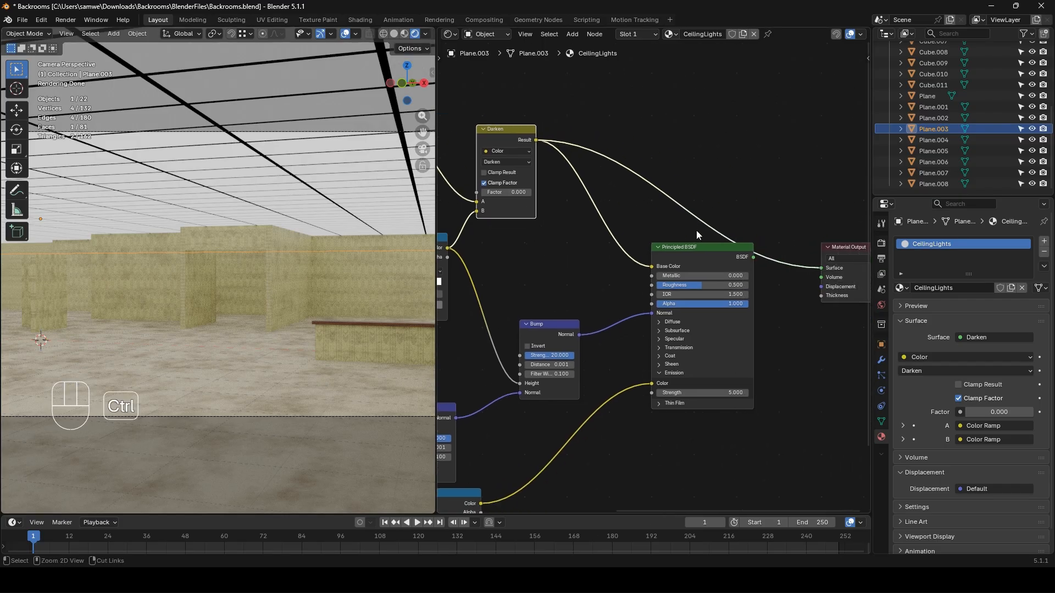
{"action": "left_click", "coordinate": [695, 246], "text": "ctrl+shift"}
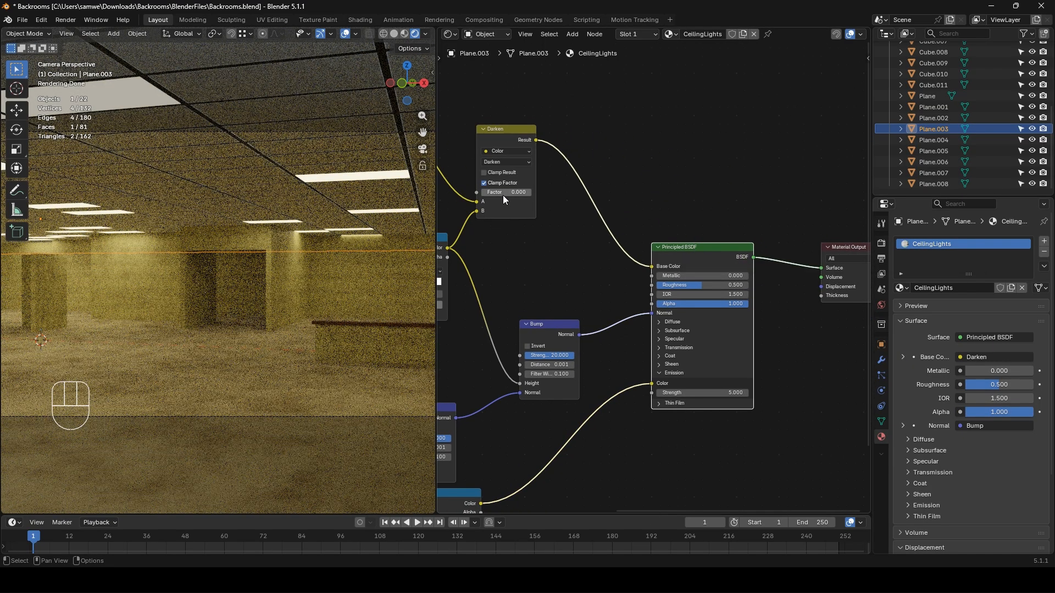
- Set the emission strength of the ceiling material's Principled BSDF to 10
{"action": "left_click_drag", "start_coordinate": [714, 391], "coordinate": [716, 391]}
{"action": "type", "text": "10"}
{"action": "key", "text": "Return"}
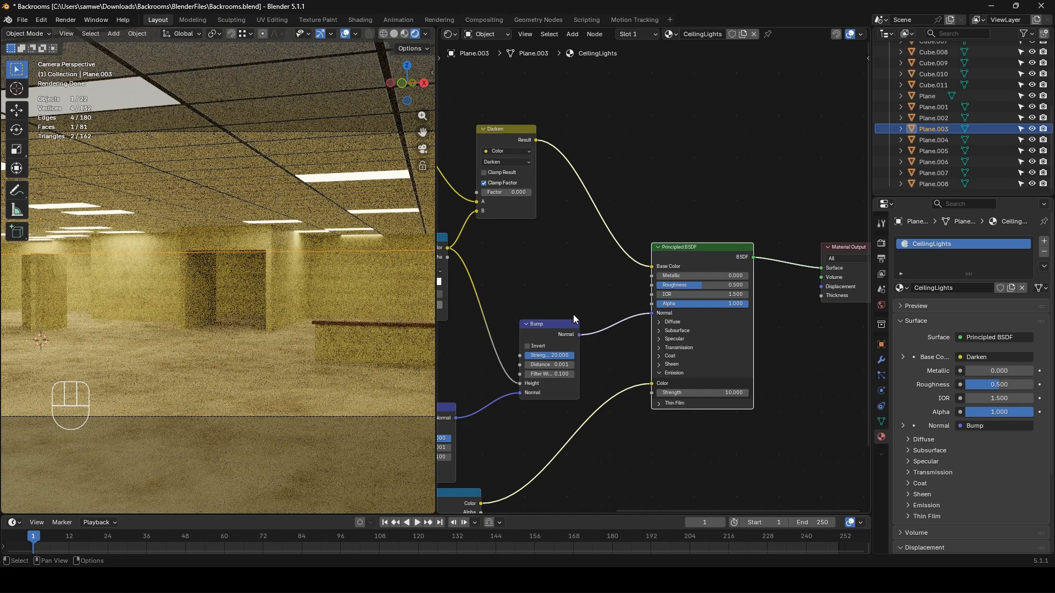
- Set the Darken factor to 1 and lower the strength of the Bump node feeding the Principled BSDF to about 1.667
{"action": "left_click_drag", "start_coordinate": [506, 193], "coordinate": [538, 200]}
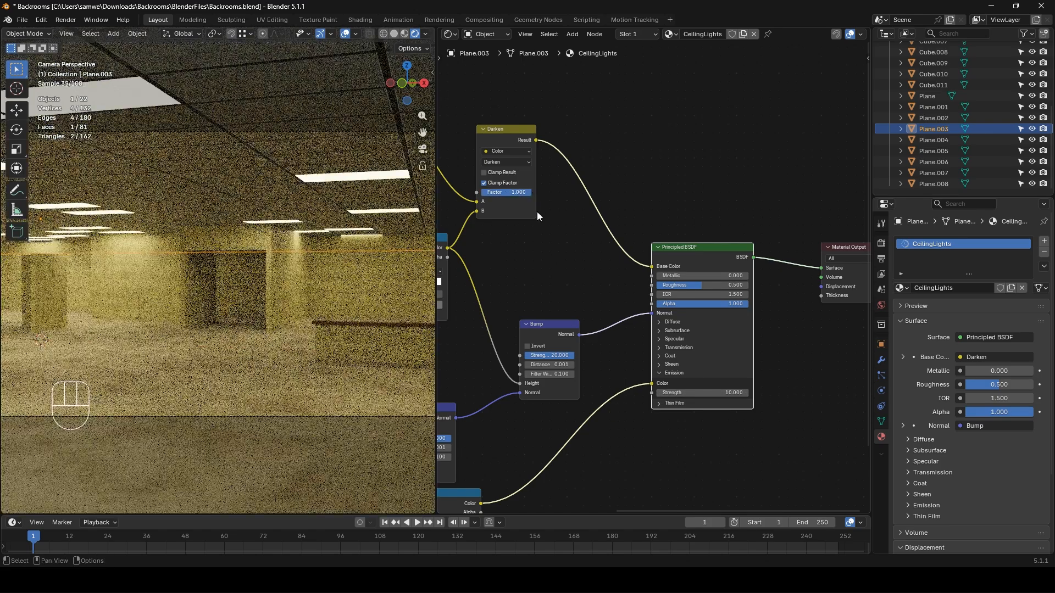
{"action": "middle_click_drag", "start_coordinate": [529, 322], "coordinate": [563, 299]}
{"action": "mouse_move", "coordinate": [584, 333]}
{"action": "left_mouse_down"}
{"action": "mouse_move", "coordinate": [549, 333]}
{"action": "mouse_move", "coordinate": [572, 340]}
{"action": "left_mouse_up"}
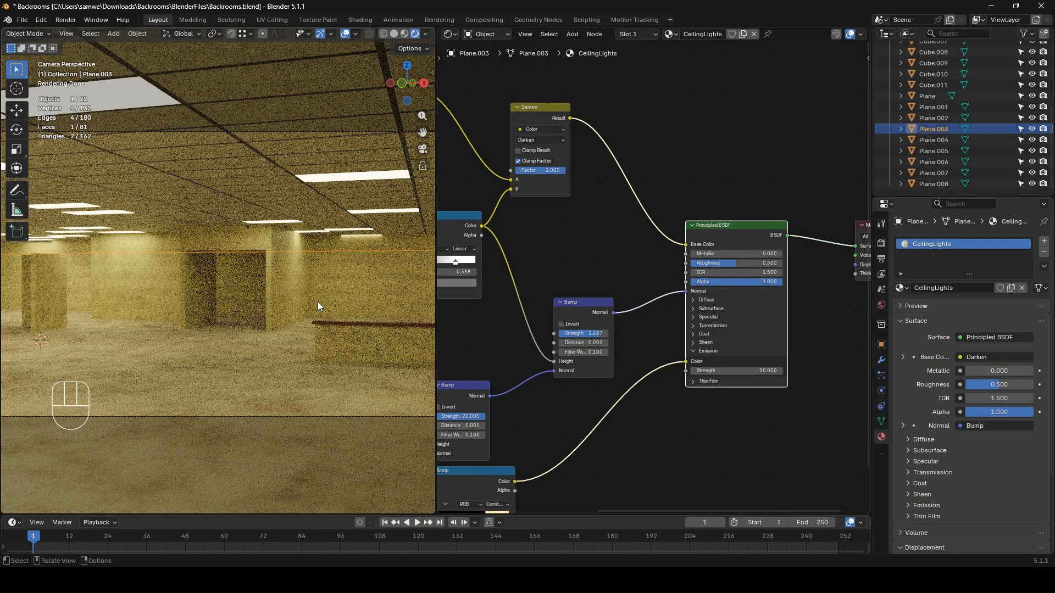
- Render a still image from the camera and close the finished render
{"action": "key", "text": "F12"}
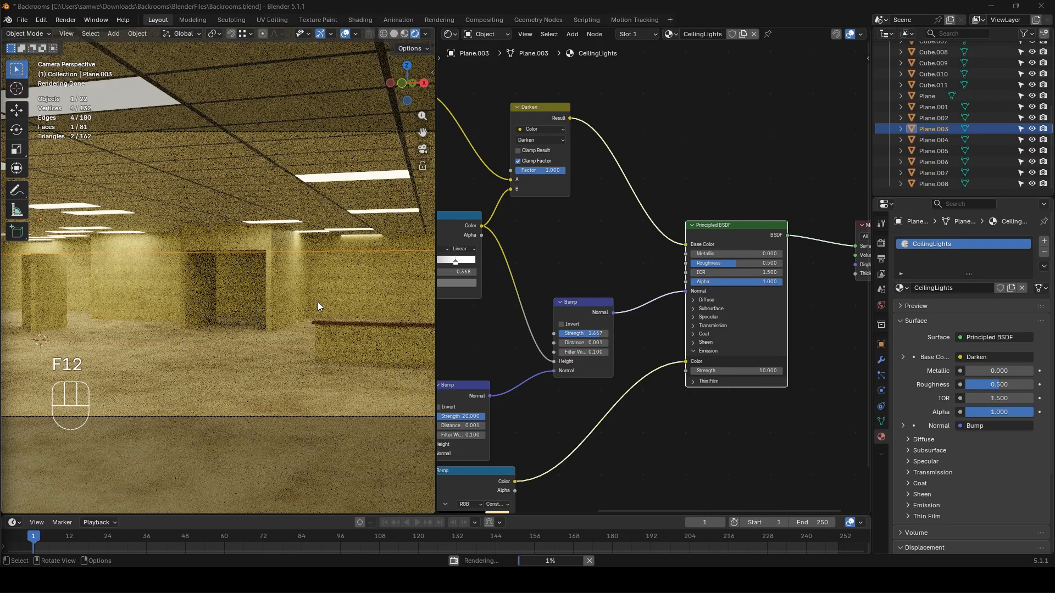
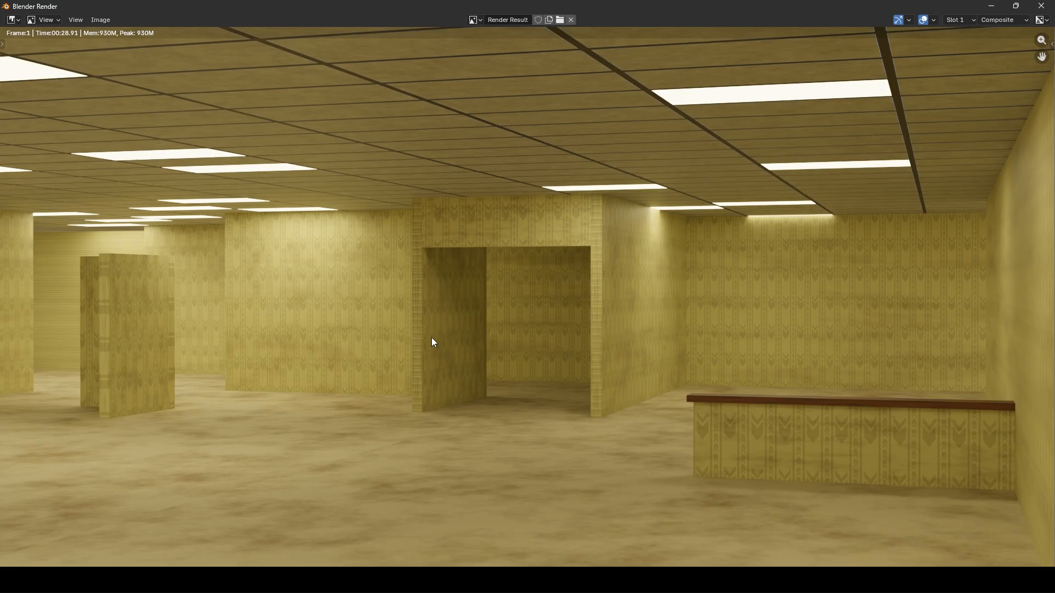
{"action": "left_click", "coordinate": [1041, 6]}
- Set the maximum samples for the final Cycles render to 100
{"action": "left_click", "coordinate": [882, 245]}
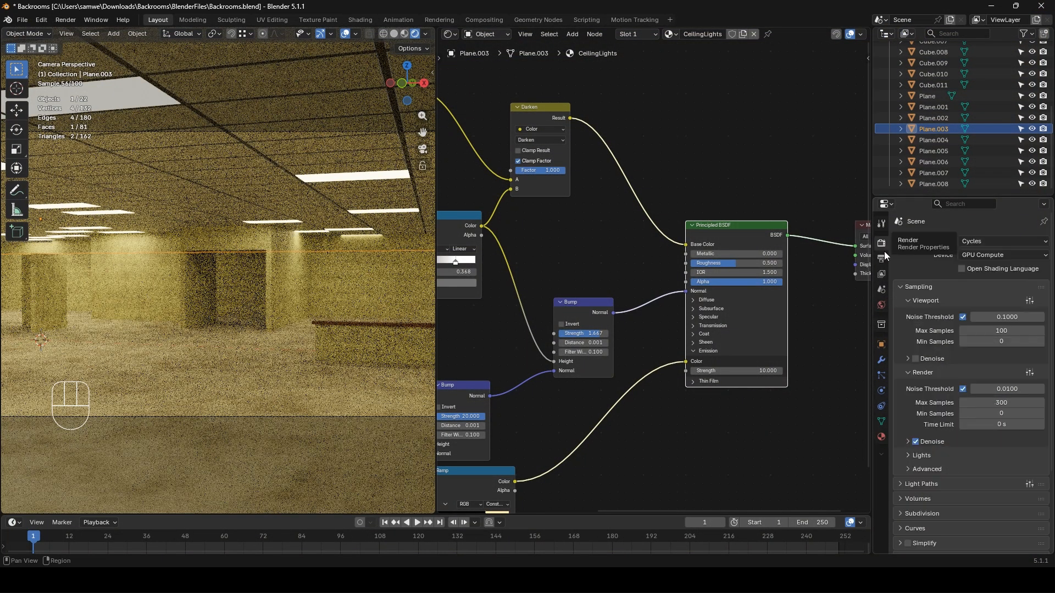
{"action": "left_click", "coordinate": [1000, 401]}
{"action": "type", "text": "100"}
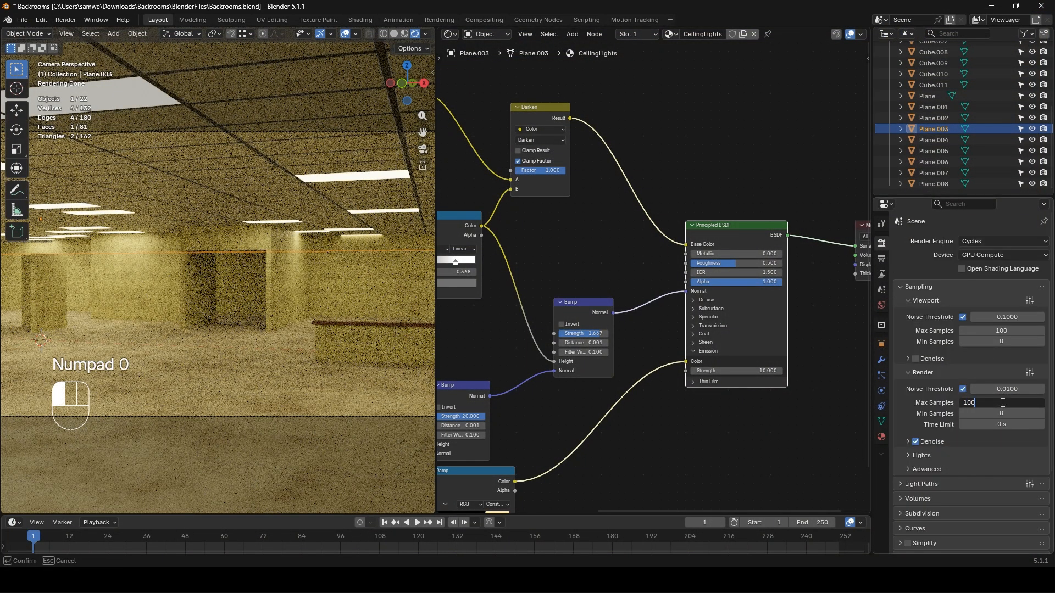
{"action": "key", "text": "Return"}
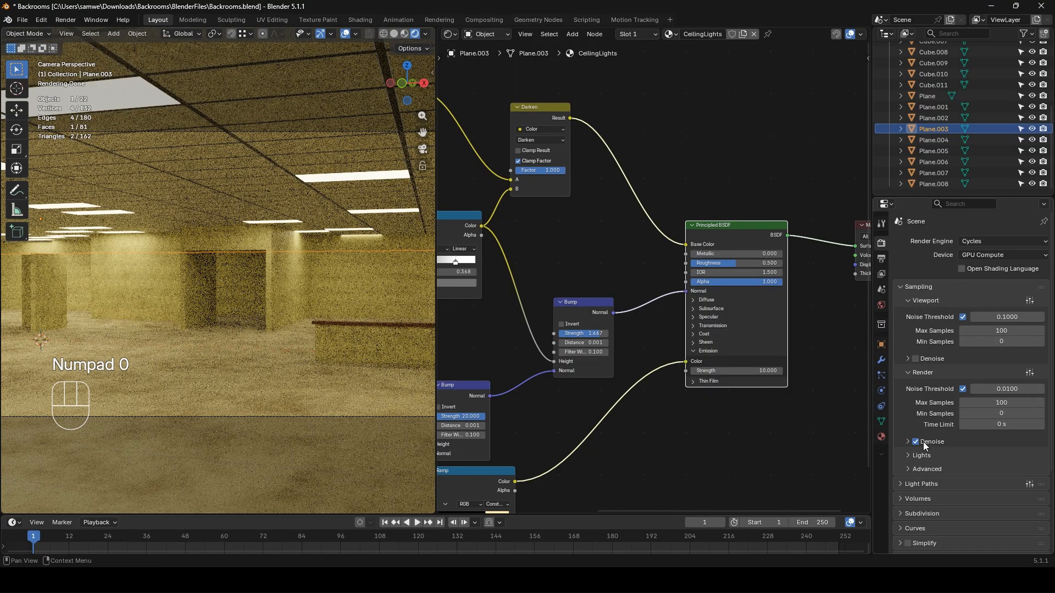
- Select the partition wall beside the doorway, switch the viewport to Material Preview, and frame the wall and its material nodes
{"action": "left_click", "coordinate": [281, 283]}
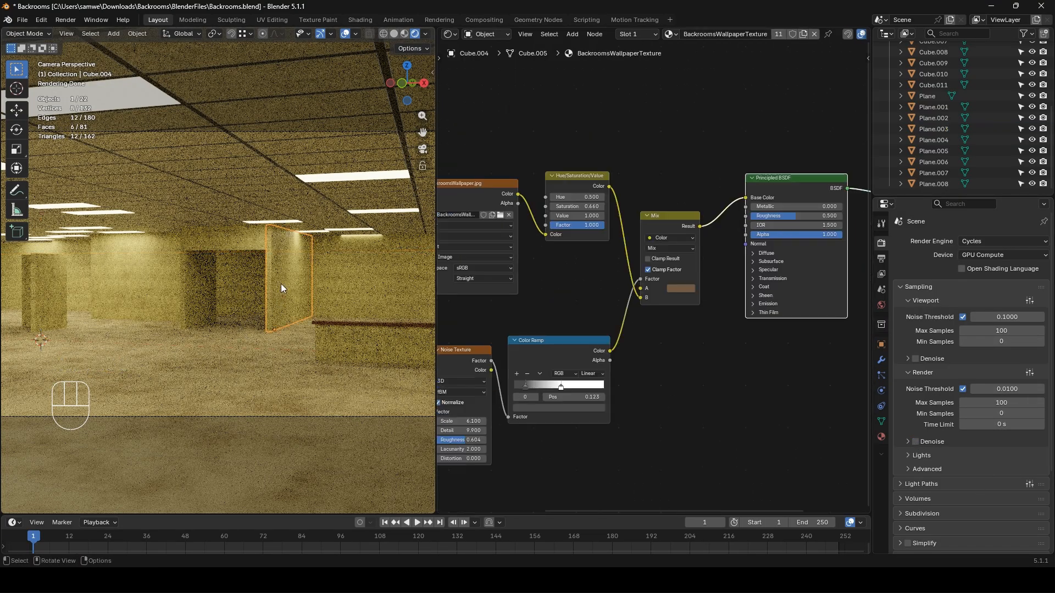
{"action": "scroll", "coordinate": [347, 203], "scroll_direction": "up", "scroll_amount": 6}
{"action": "middle_click_drag", "start_coordinate": [351, 299], "coordinate": [254, 286], "text": "shift"}
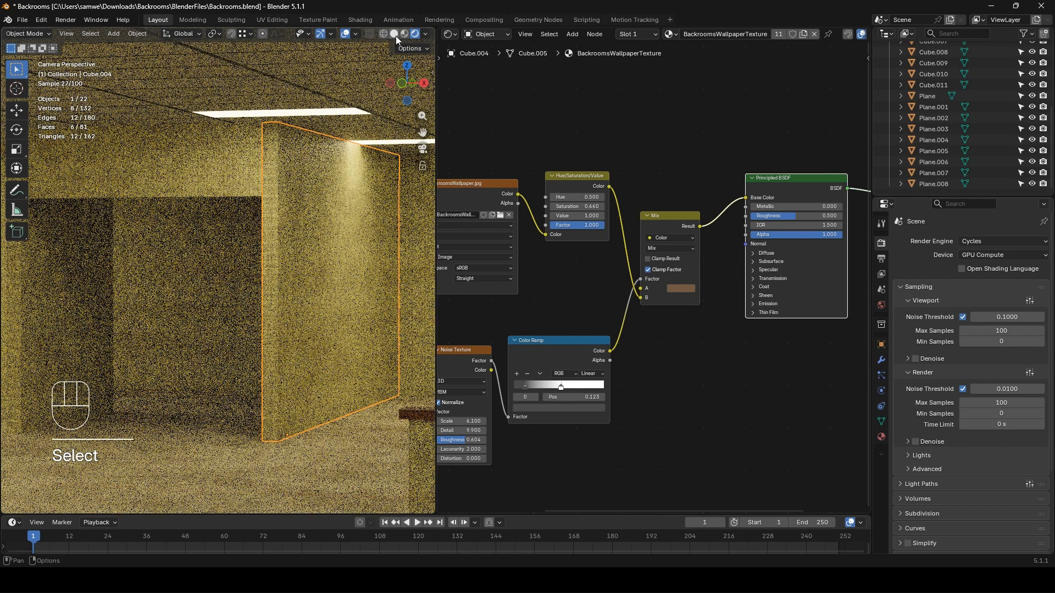
{"action": "left_click", "coordinate": [404, 33]}
{"action": "middle_click_drag", "start_coordinate": [315, 206], "coordinate": [332, 240]}
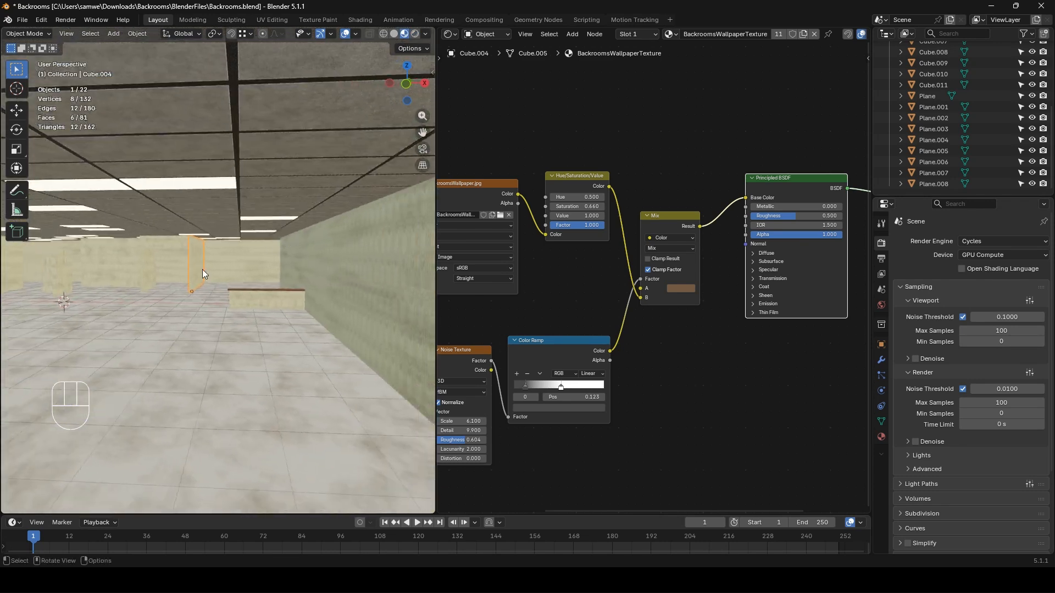
{"action": "key", "text": "KP_Decimal"}
{"action": "key", "text": "Home"}
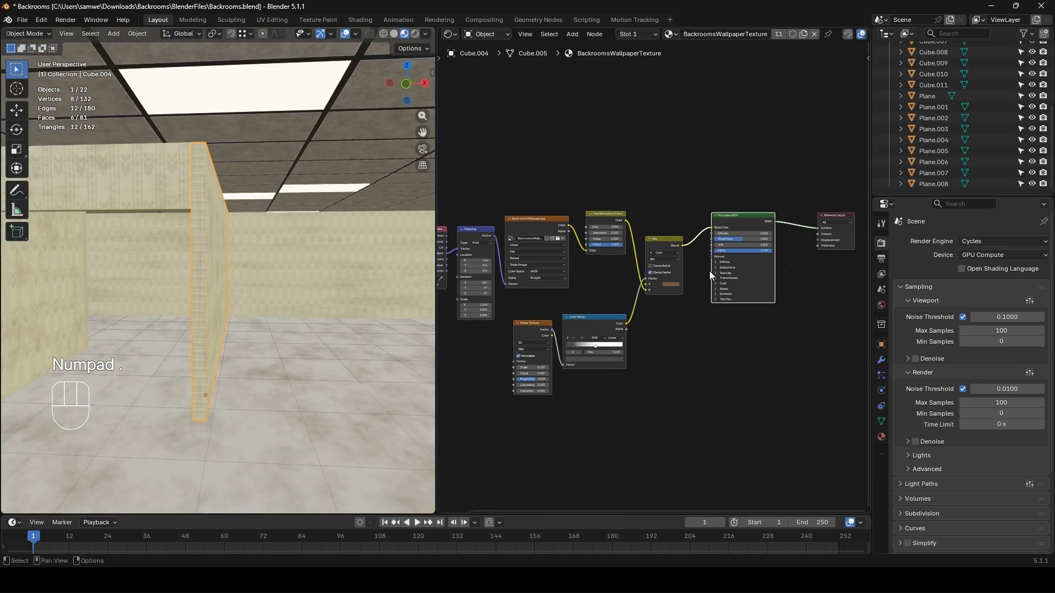
- Make a single-user copy of the partition wall's wallpaper material and name it BackroomsWallpaperTextureEnds
{"action": "left_click", "coordinate": [803, 35]}
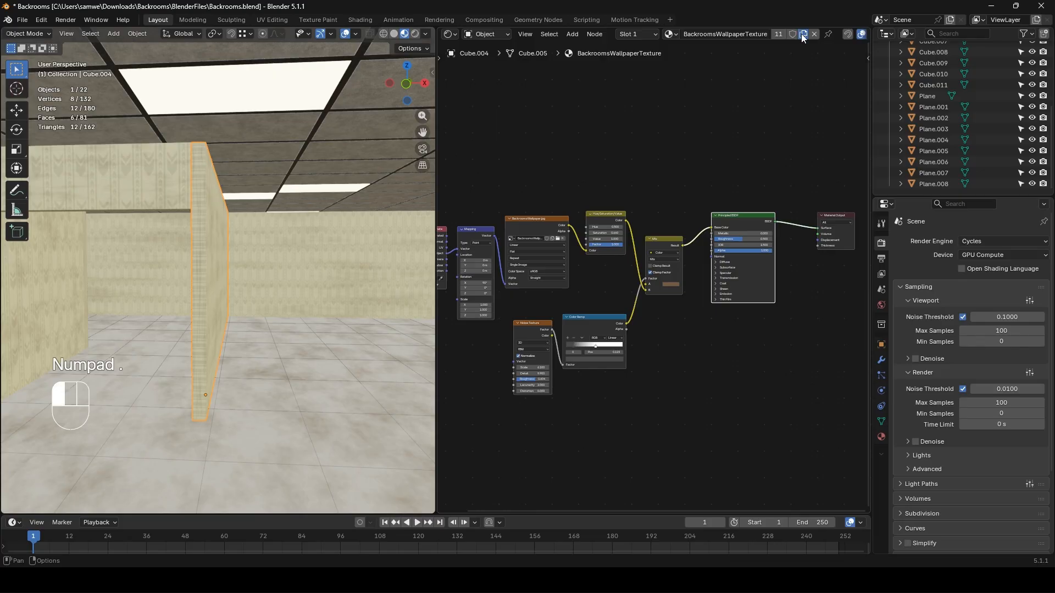
{"action": "left_click", "coordinate": [768, 35]}
{"action": "left_click_drag", "start_coordinate": [767, 36], "coordinate": [794, 26]}
{"action": "type", "text": "Ends"}
{"action": "key", "text": "Return"}
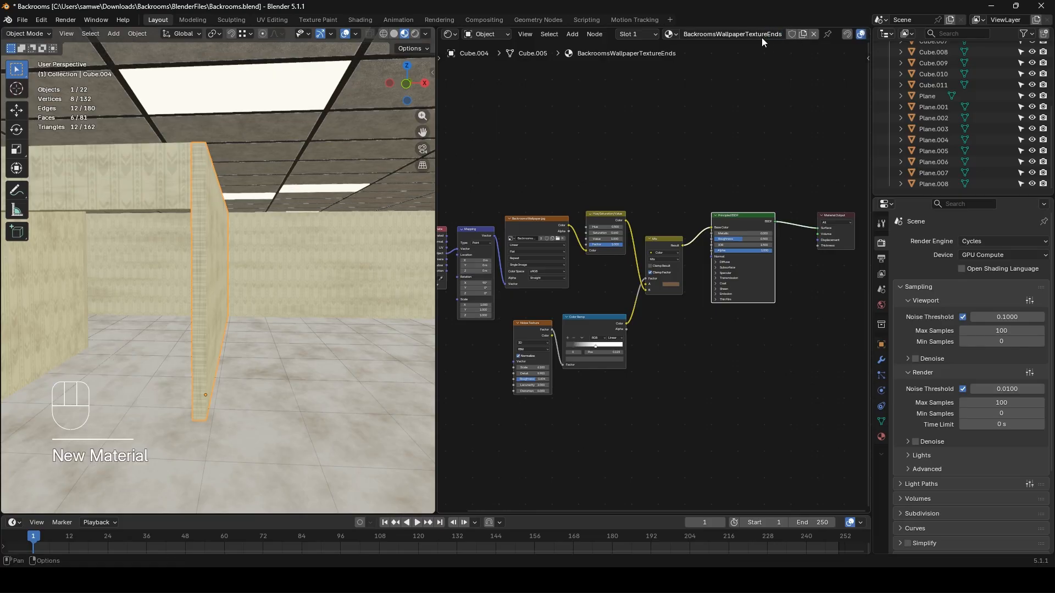
- Set the Mapping node's Y rotation to -90° in the BackroomsWallpaperTextureEnds material
{"action": "scroll", "coordinate": [559, 318], "scroll_direction": "up", "scroll_amount": 3}
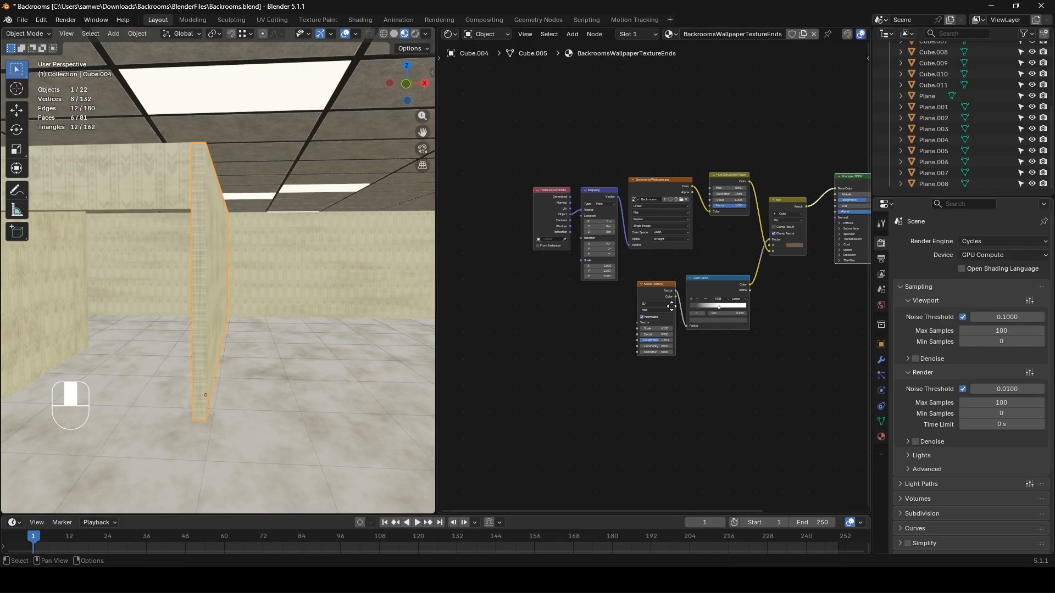
{"action": "left_click", "coordinate": [571, 233]}
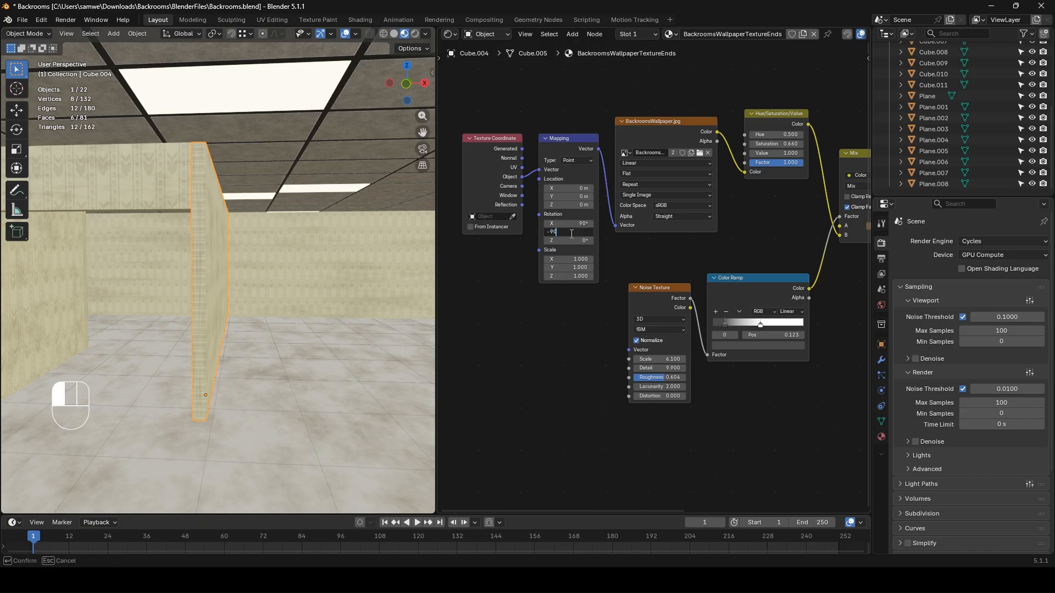
{"action": "type", "text": "-90"}
{"action": "key", "text": "Return"}
{"action": "middle_click_drag", "start_coordinate": [143, 291], "coordinate": [229, 268]}
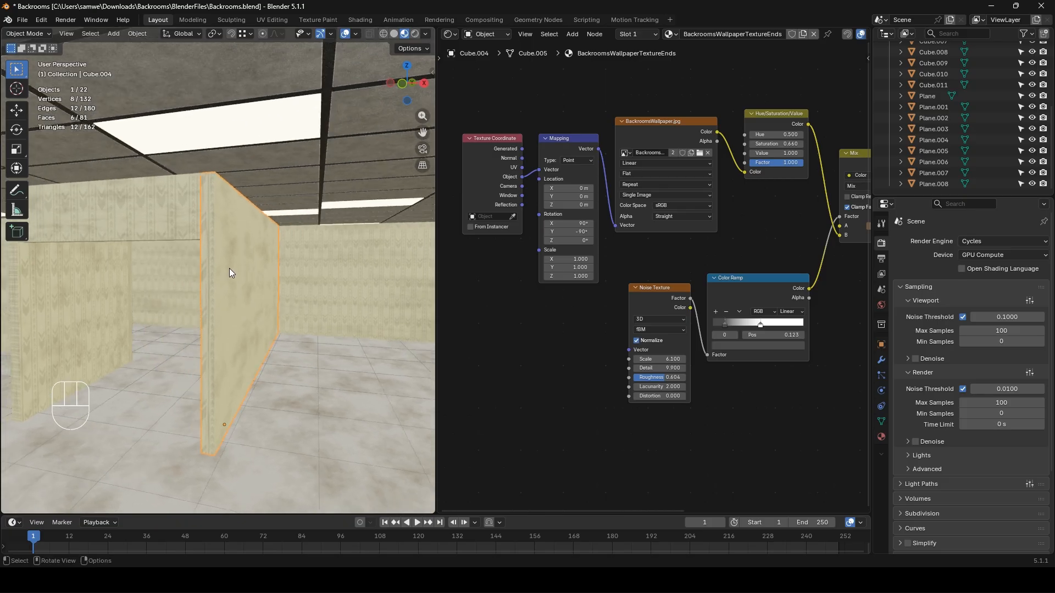
- Return the wall to BackroomsWallpaperTexture and assign BackroomsWallpaperTextureEnds to its narrow end face through a second material slot
{"action": "left_click", "coordinate": [670, 34]}
{"action": "left_click", "coordinate": [714, 63]}
{"action": "key", "text": "Tab"}
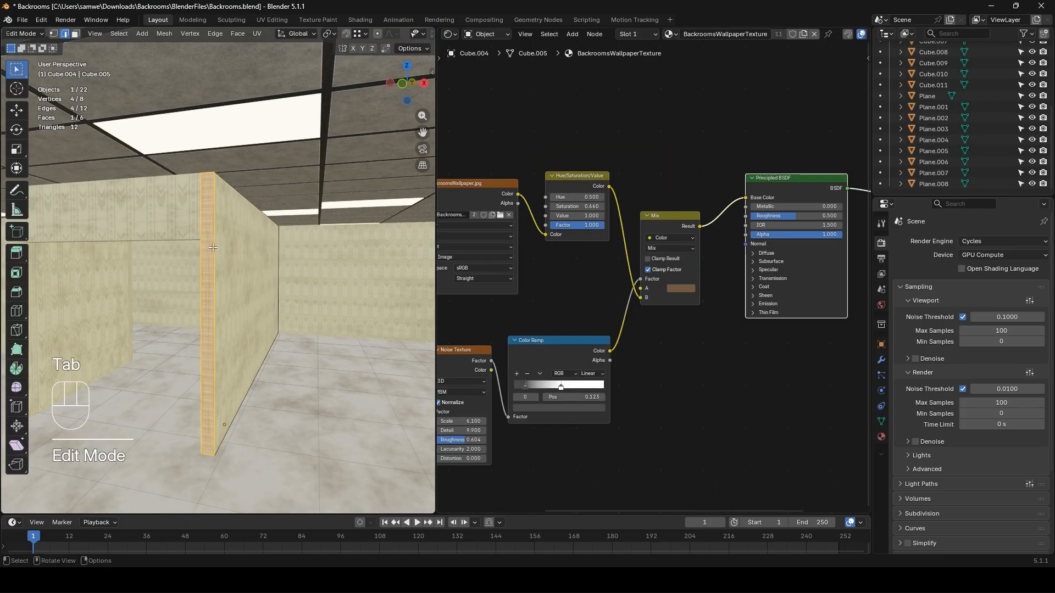
{"action": "left_click", "coordinate": [881, 438]}
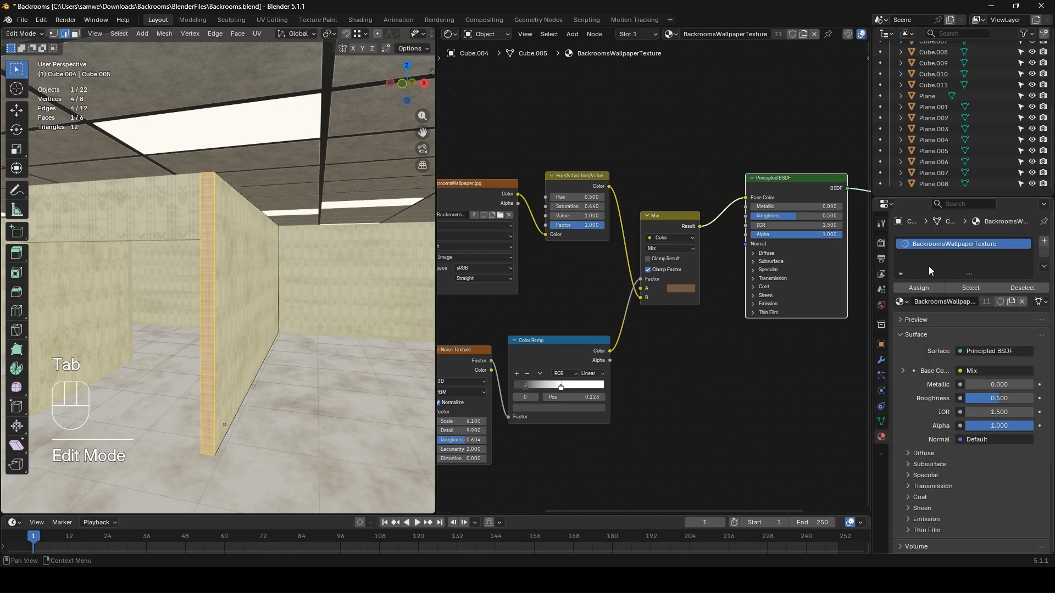
{"action": "left_click", "coordinate": [1044, 241]}
{"action": "left_click", "coordinate": [901, 320]}
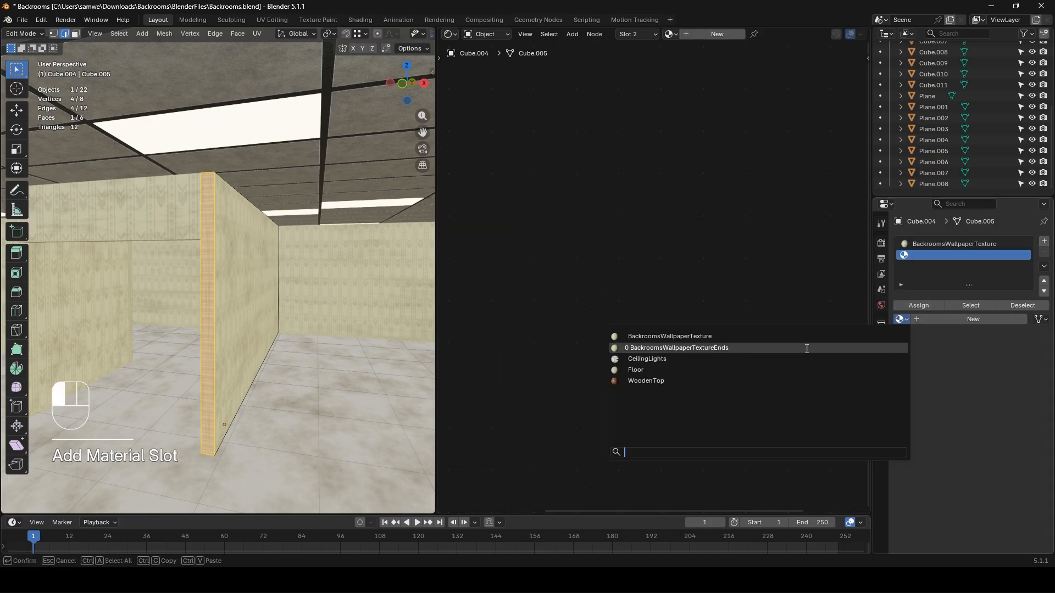
{"action": "left_click", "coordinate": [711, 352]}
{"action": "left_click", "coordinate": [919, 304]}
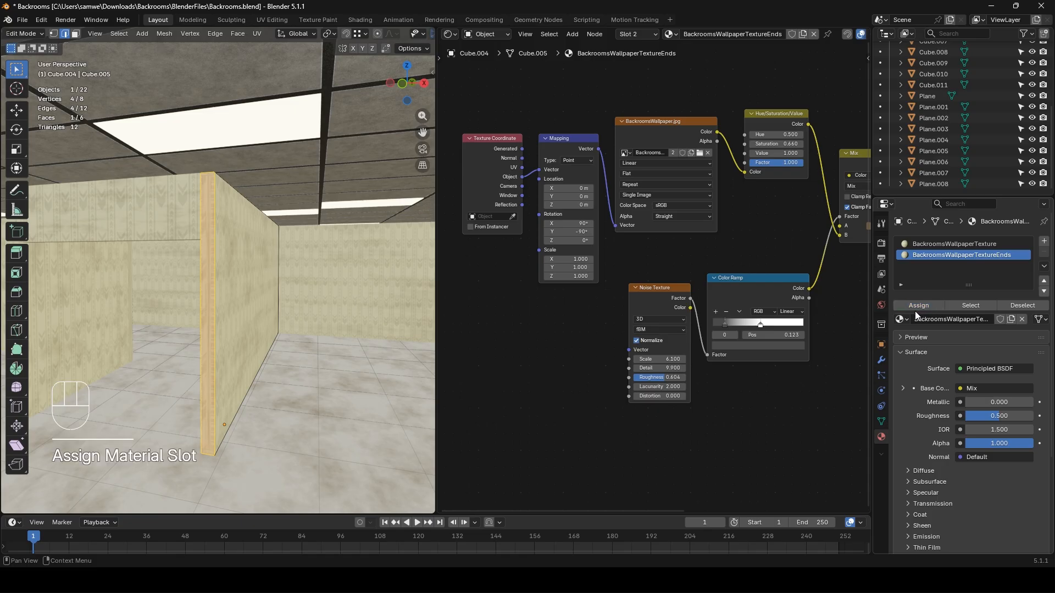
{"action": "middle_click_drag", "start_coordinate": [202, 297], "coordinate": [261, 292]}
{"action": "key", "text": "Tab"}
- Add a BackroomsWallpaperTextureEnds slot to the wall on the doorway's other side and assign it to that wall's narrow end face
{"action": "left_click", "coordinate": [150, 265]}
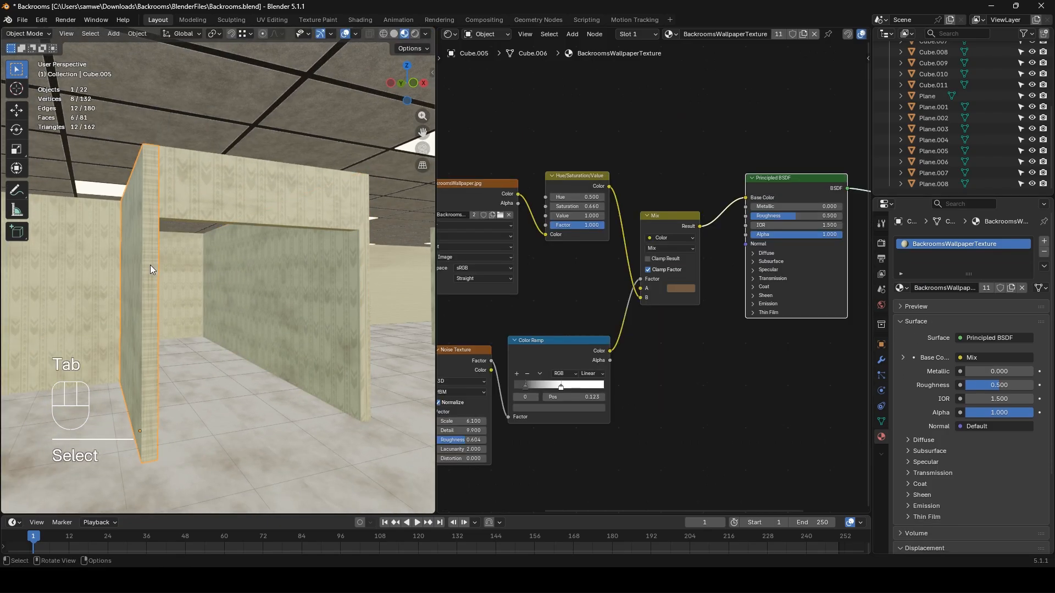
{"action": "key", "text": "Tab"}
{"action": "left_click", "coordinate": [150, 265]}
{"action": "key", "text": "3"}
{"action": "left_click", "coordinate": [150, 265]}
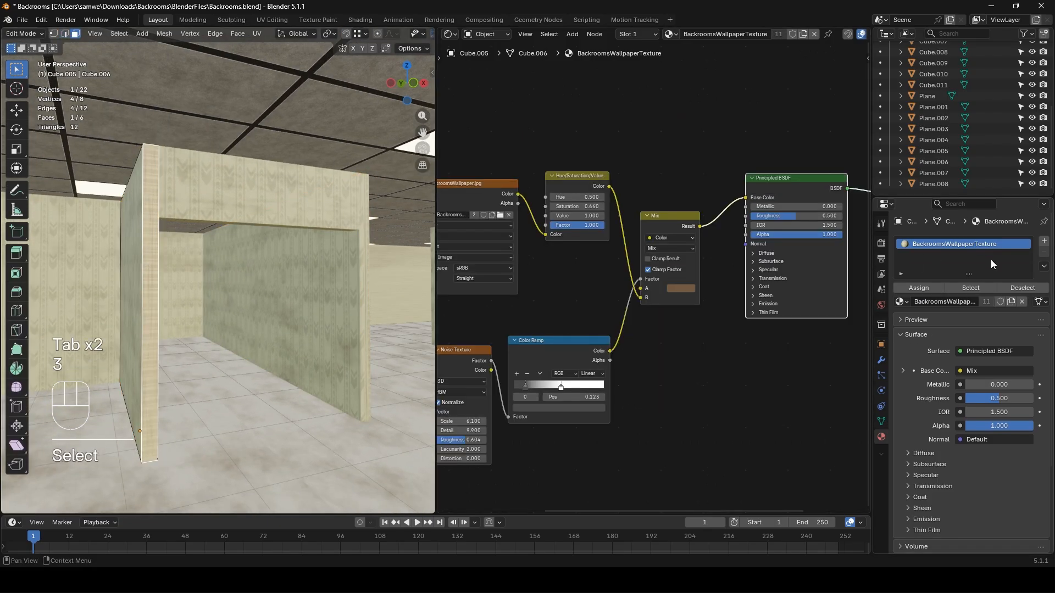
{"action": "left_click", "coordinate": [1045, 241]}
{"action": "left_click", "coordinate": [903, 318]}
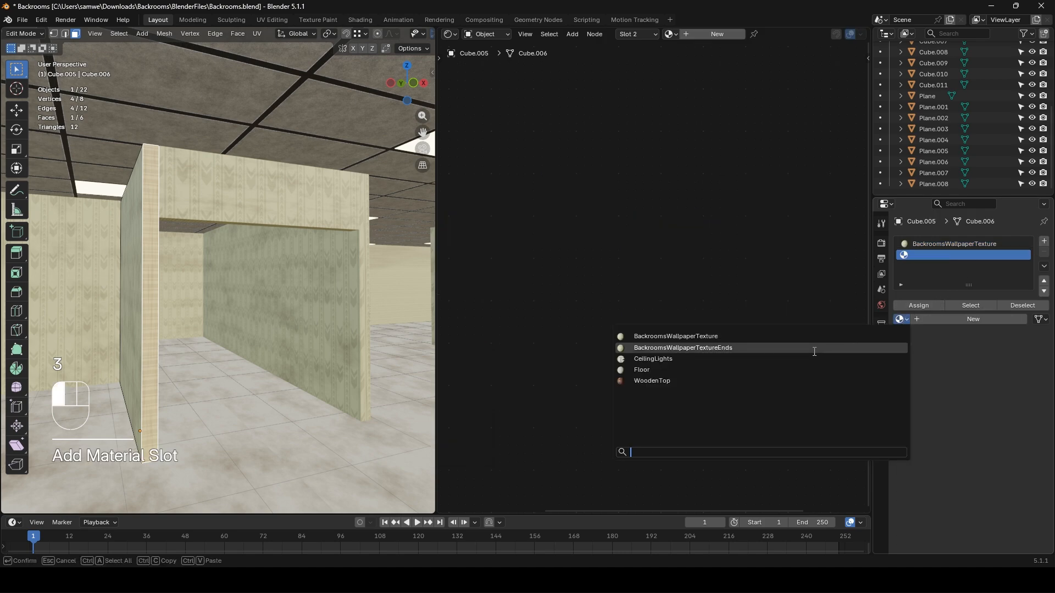
{"action": "left_click", "coordinate": [813, 352]}
{"action": "left_click", "coordinate": [908, 307]}
{"action": "mouse_move", "coordinate": [220, 316]}
{"action": "middle_mouse_down"}
{"action": "mouse_move", "coordinate": [168, 321]}
{"action": "mouse_move", "coordinate": [123, 304]}
{"action": "mouse_move", "coordinate": [312, 301]}
{"action": "mouse_move", "coordinate": [86, 315]}
{"action": "mouse_move", "coordinate": [206, 308]}
{"action": "middle_mouse_up"}
{"action": "scroll", "coordinate": [168, 321], "scroll_direction": "down", "scroll_amount": 4}
{"action": "key", "text": "Tab"}
- Apply the rotation of the long outer wall plane (Plane.007) to correct its sideways wallpaper direction
{"action": "left_click", "coordinate": [285, 295]}
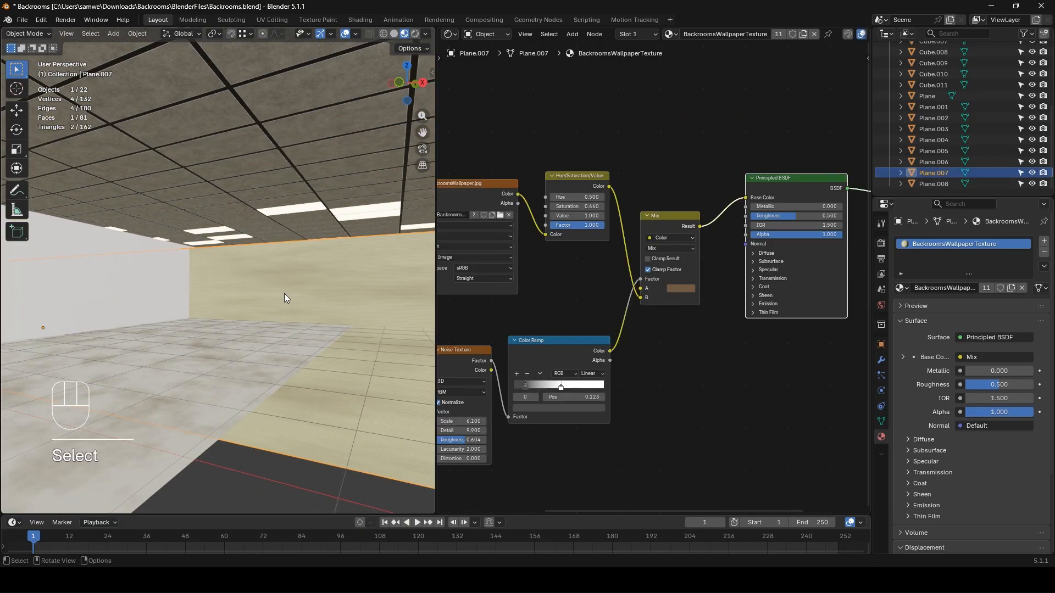
{"action": "scroll", "coordinate": [285, 298], "scroll_direction": "up", "scroll_amount": 3}
{"action": "key", "text": "n"}
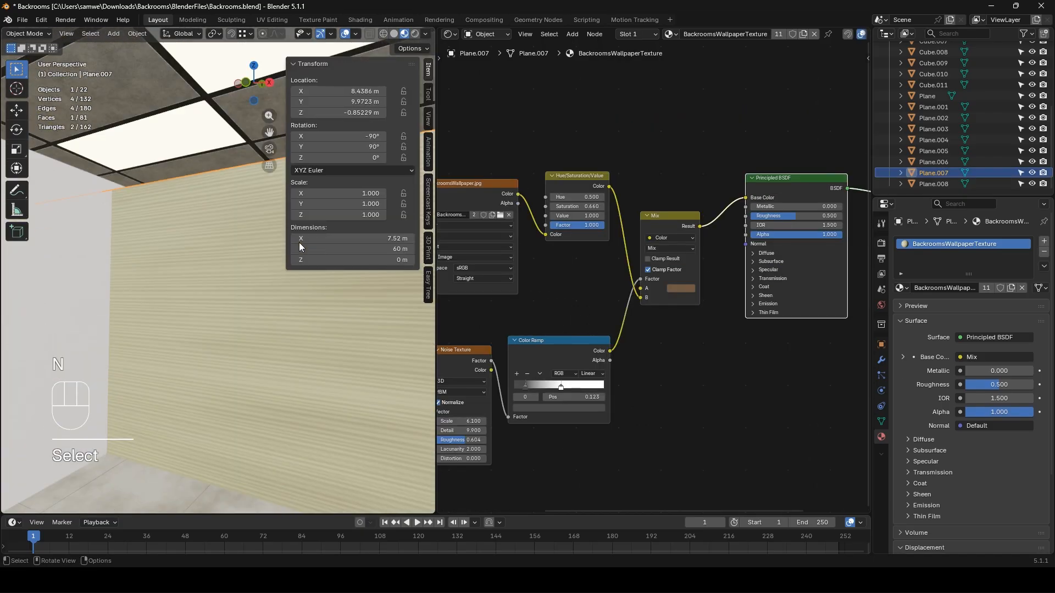
{"action": "key", "text": "ctrl+a"}
{"action": "left_click", "coordinate": [214, 323]}
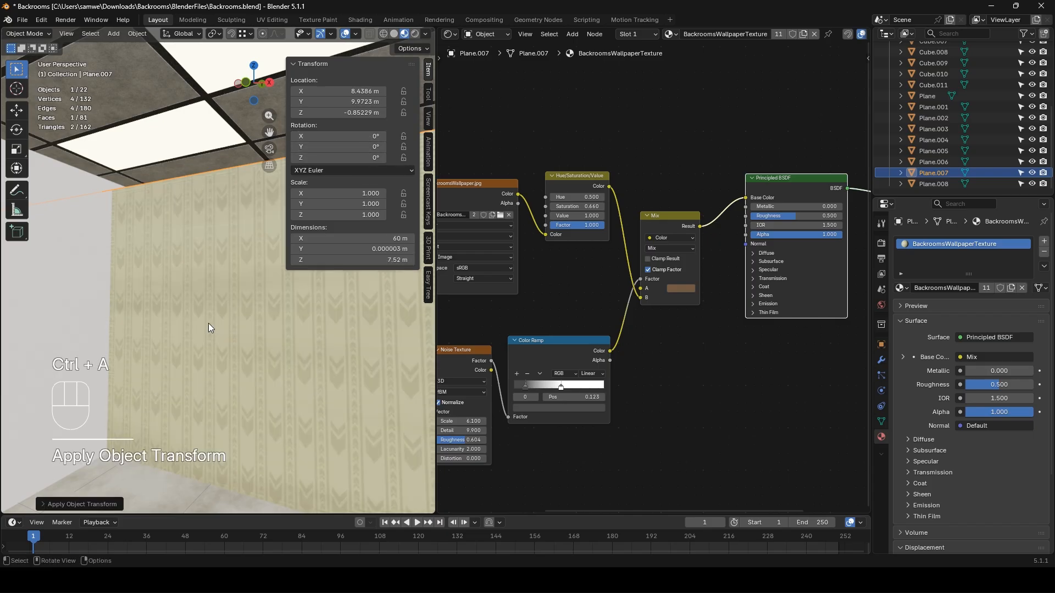
- Add a BackroomsWallpaperTextureEnds slot to the freestanding wall panel (Cube.009) and assign it to the panel's narrow end face
{"action": "scroll", "coordinate": [206, 291], "scroll_direction": "down", "scroll_amount": 4}
{"action": "middle_click_drag", "start_coordinate": [207, 292], "coordinate": [161, 247], "text": "shift"}
{"action": "middle_click_drag", "start_coordinate": [205, 301], "coordinate": [208, 335], "text": "shift"}
{"action": "left_click", "coordinate": [208, 335]}
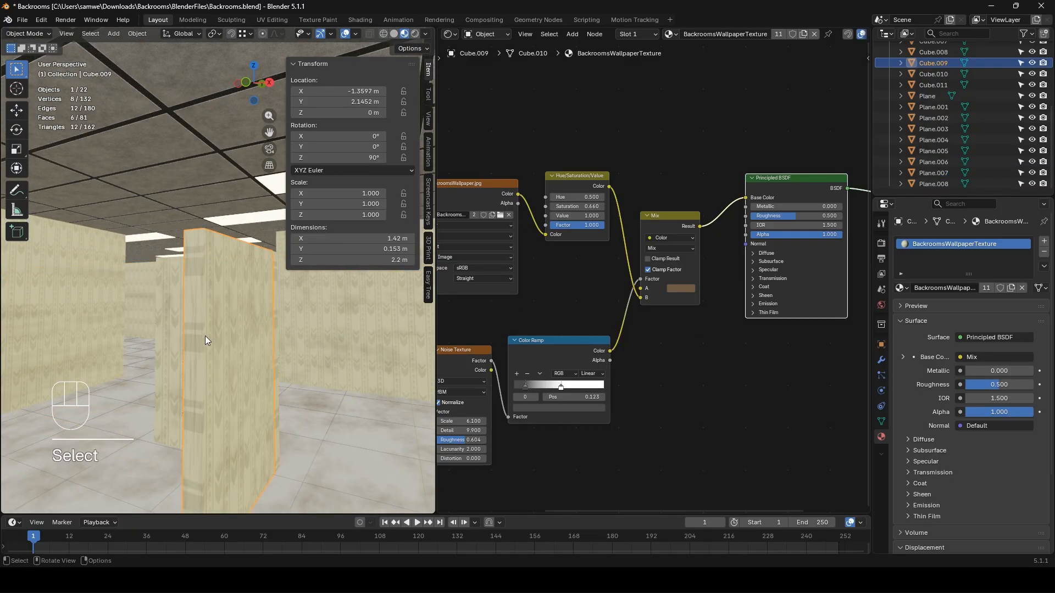
{"action": "key", "text": "Tab"}
{"action": "left_click", "coordinate": [197, 336]}
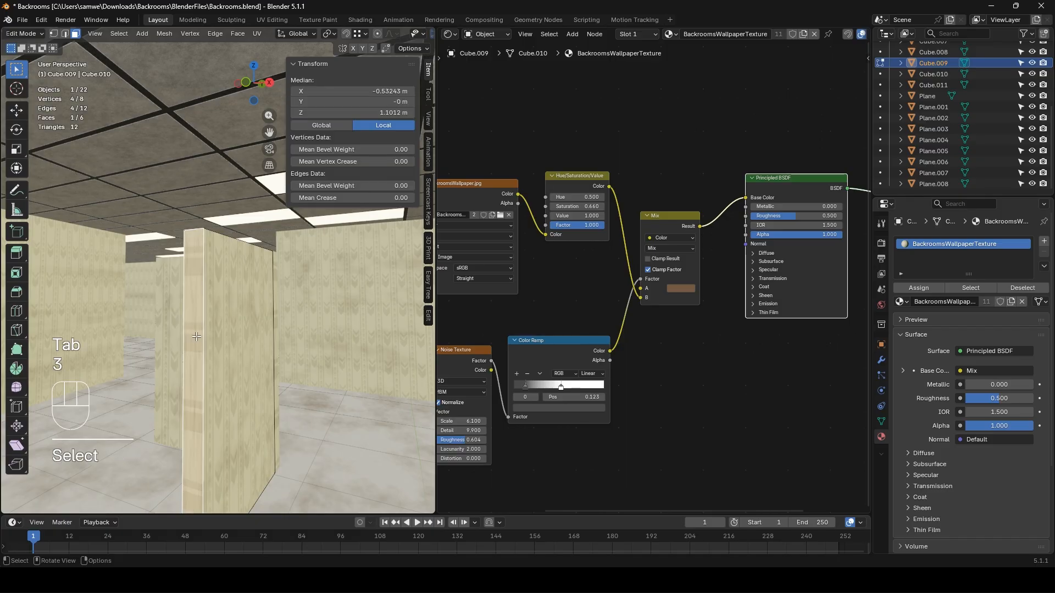
{"action": "key", "text": "3"}
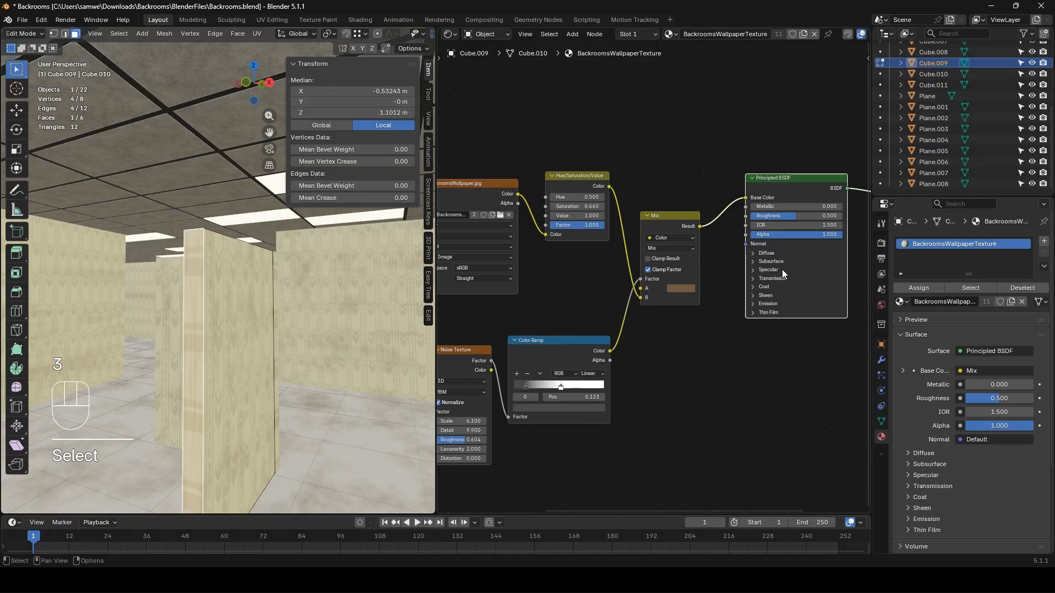
{"action": "left_click", "coordinate": [1044, 244]}
{"action": "left_click", "coordinate": [902, 320]}
{"action": "left_click", "coordinate": [782, 344]}
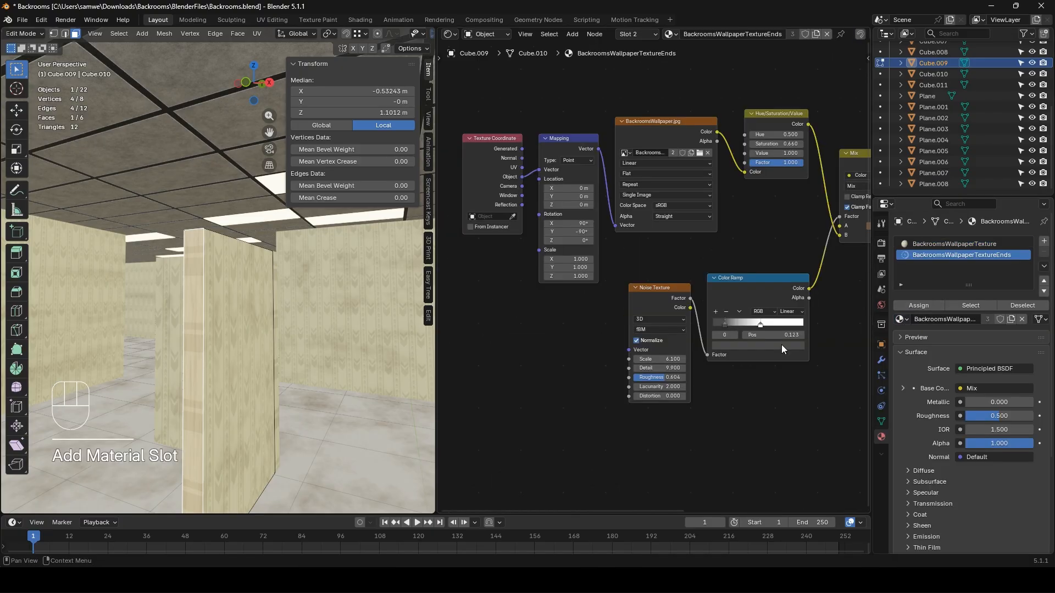
{"action": "left_click", "coordinate": [918, 306]}
{"action": "middle_click_drag", "start_coordinate": [205, 401], "coordinate": [256, 276], "text": "shift"}
{"action": "key", "text": "Tab"}
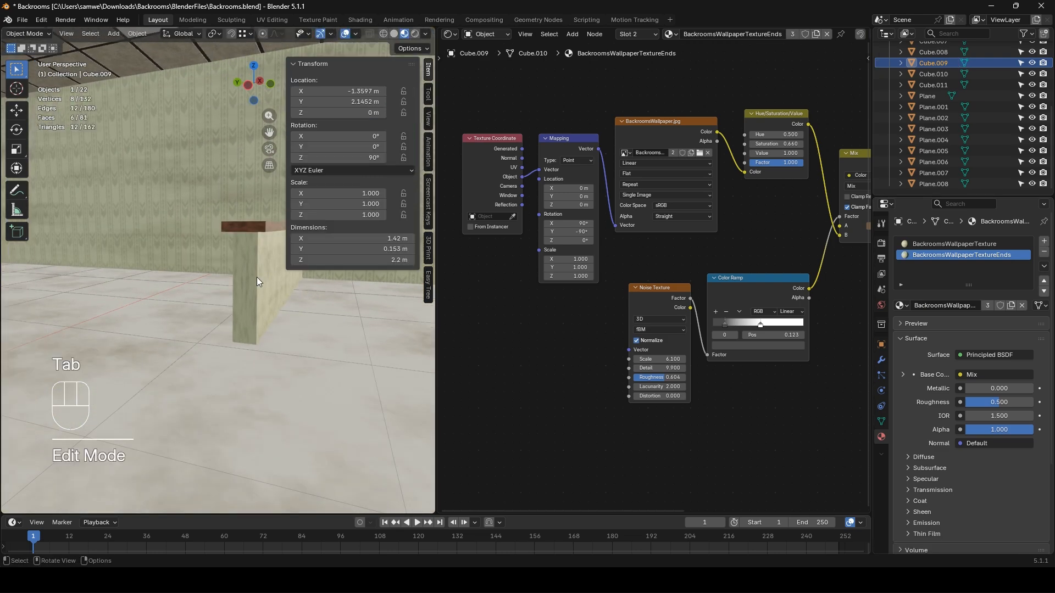
- Add a BackroomsWallpaperTextureEnds slot to the low wall under the wooden top and assign it to its narrow end face
{"action": "left_click", "coordinate": [255, 278]}
{"action": "key", "text": "Tab"}
{"action": "left_click", "coordinate": [1044, 241]}
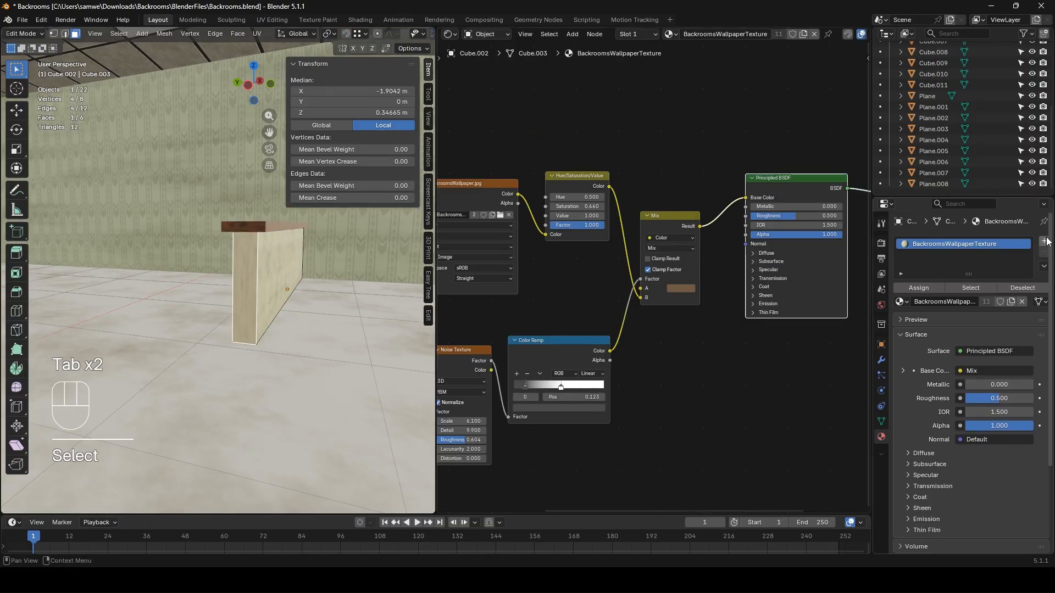
{"action": "left_click", "coordinate": [901, 319]}
{"action": "left_click", "coordinate": [805, 346]}
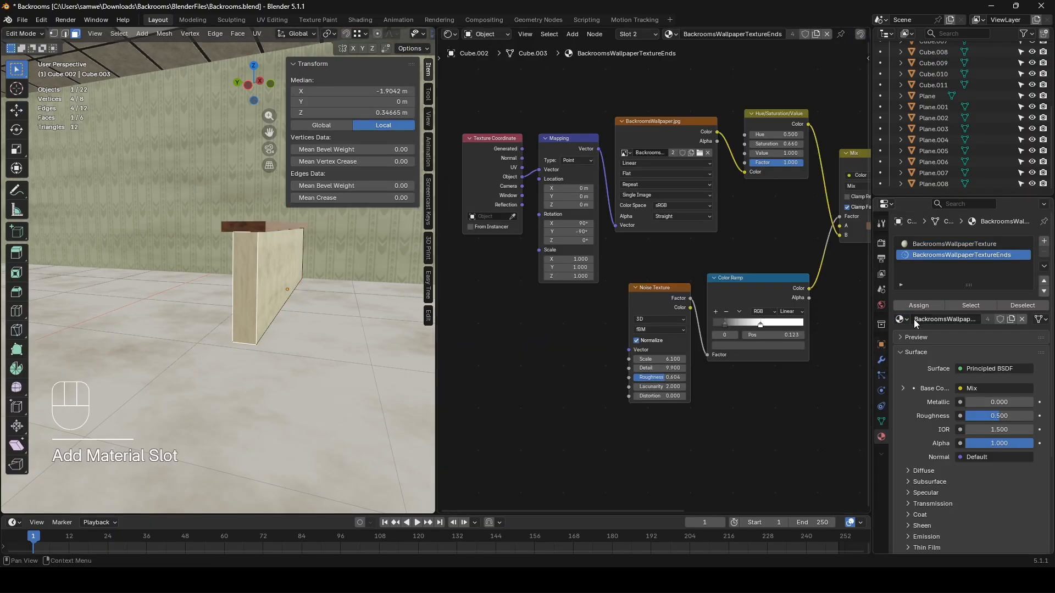
{"action": "left_click", "coordinate": [911, 305]}
{"action": "key", "text": "Tab"}
- Return to the camera view and set the CeilingLights material's emission strength to 5
{"action": "scroll", "coordinate": [269, 317], "scroll_direction": "down", "scroll_amount": 10}
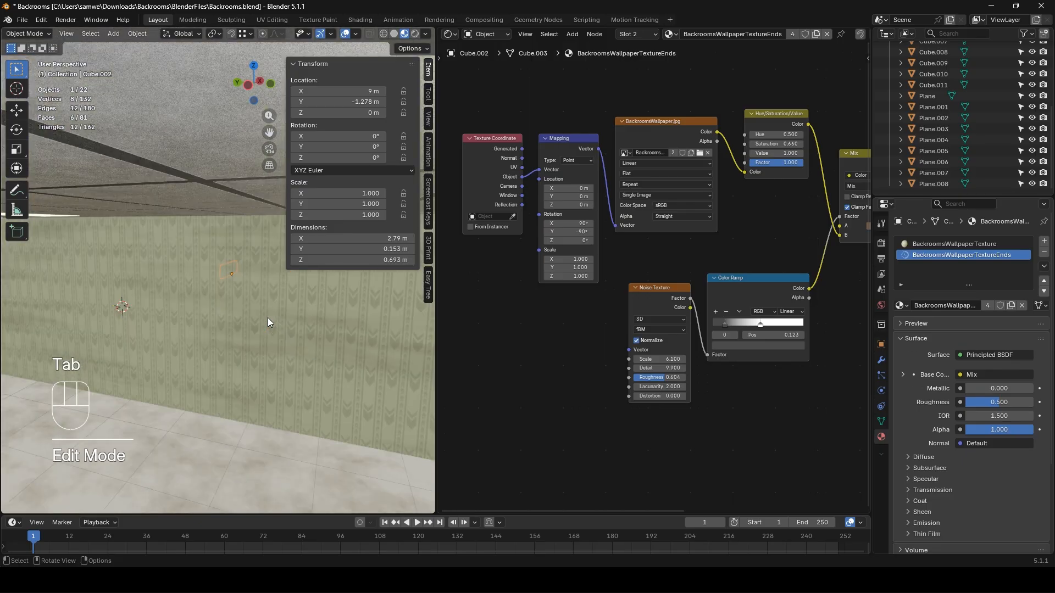
{"action": "middle_click_drag", "start_coordinate": [268, 317], "coordinate": [175, 290]}
{"action": "key", "text": "KP_0"}
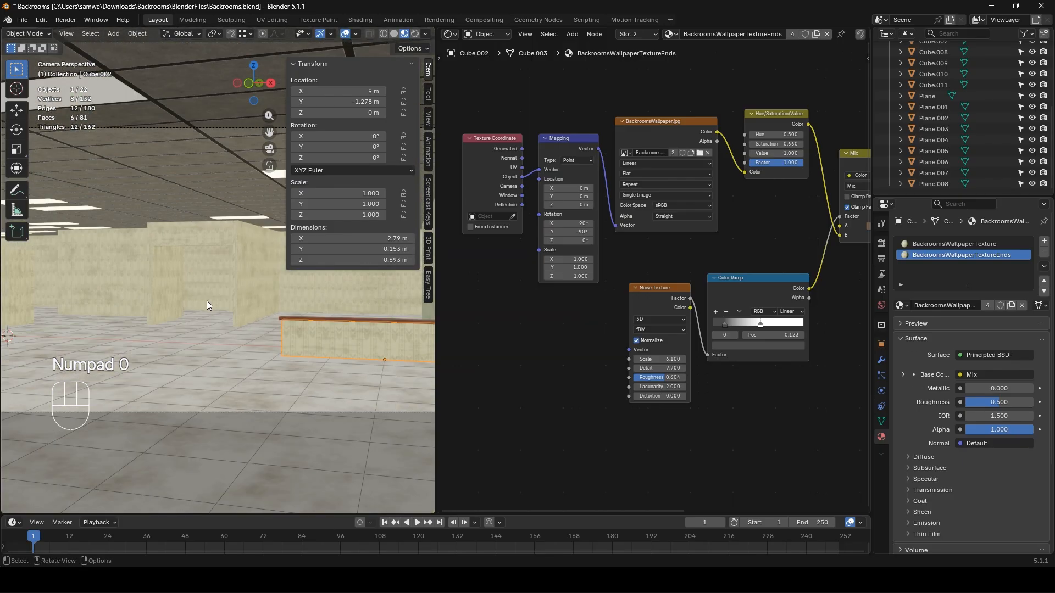
{"action": "key", "text": "n"}
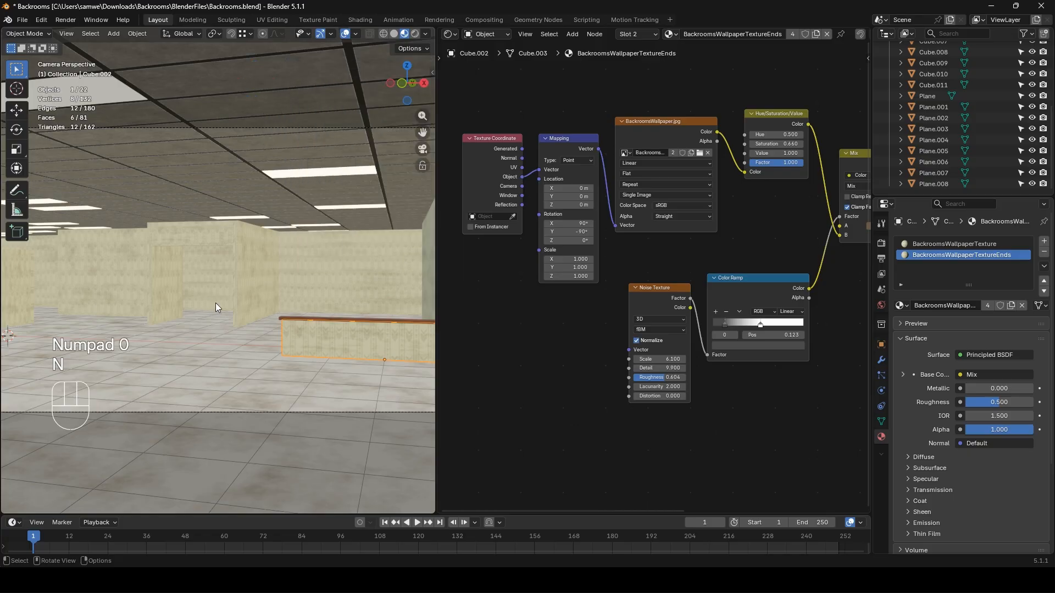
{"action": "middle_click_drag", "start_coordinate": [215, 306], "coordinate": [250, 313], "text": "shift"}
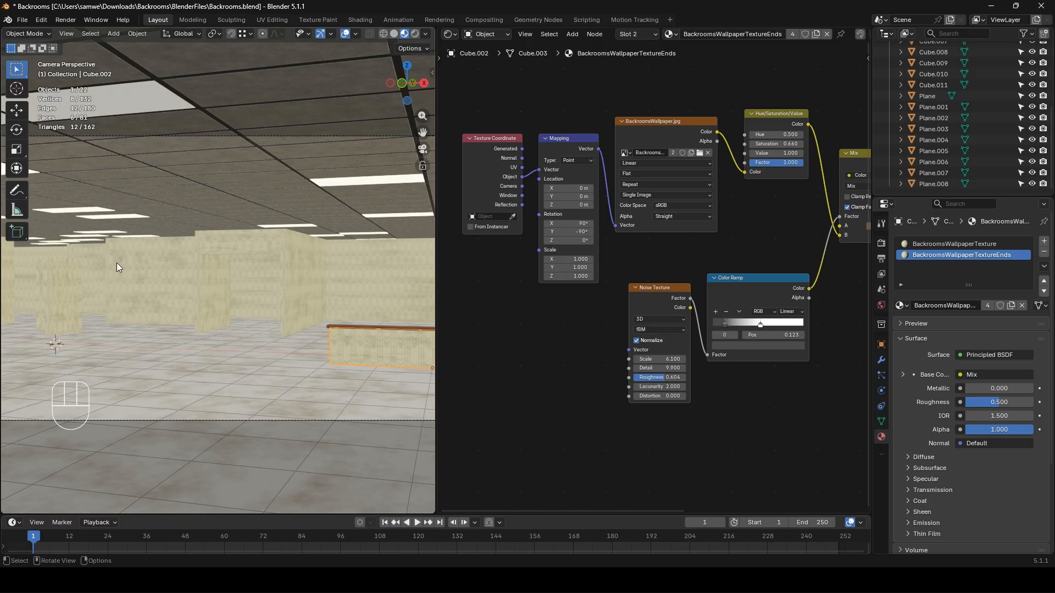
{"action": "left_click", "coordinate": [176, 210]}
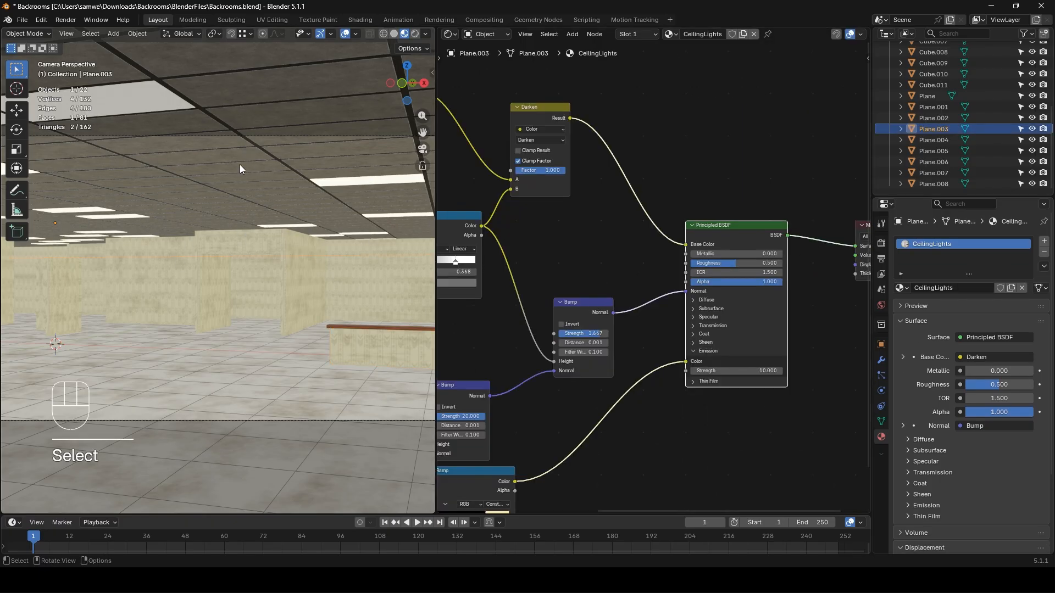
{"action": "left_click", "coordinate": [732, 371]}
{"action": "type", "text": "5"}
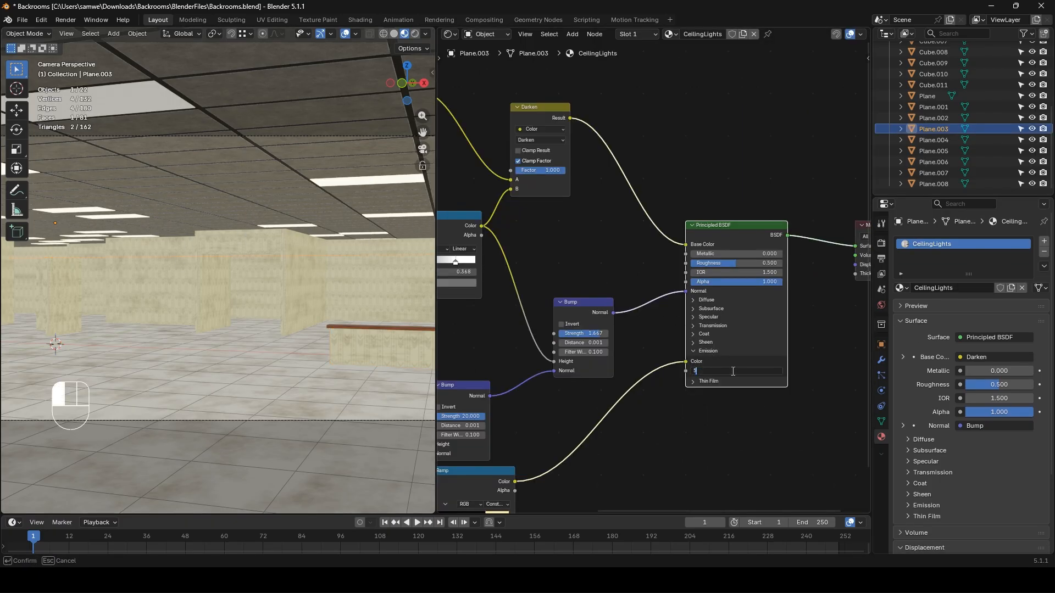
{"action": "key", "text": "Return"}
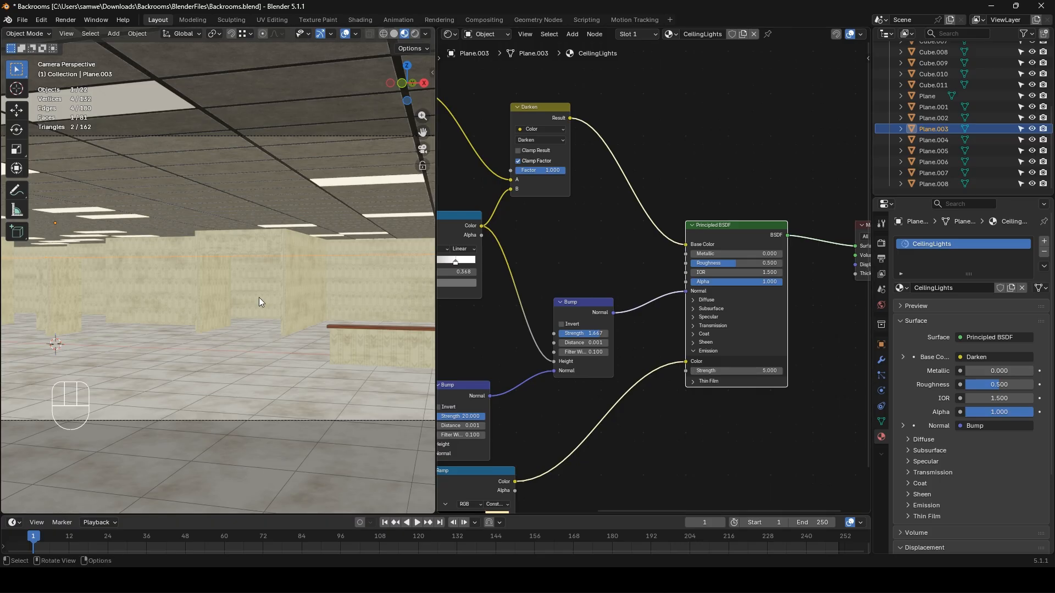
- Save the file and render a test image from the camera, closing the render result after viewing it
{"action": "key", "text": "ctrl+s"}
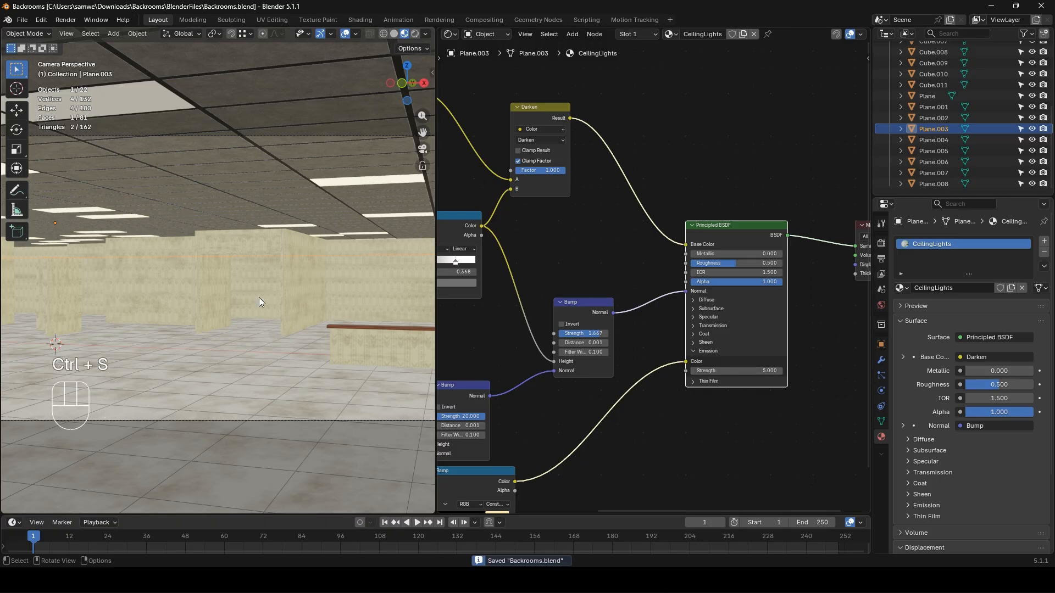
{"action": "key", "text": "F12"}
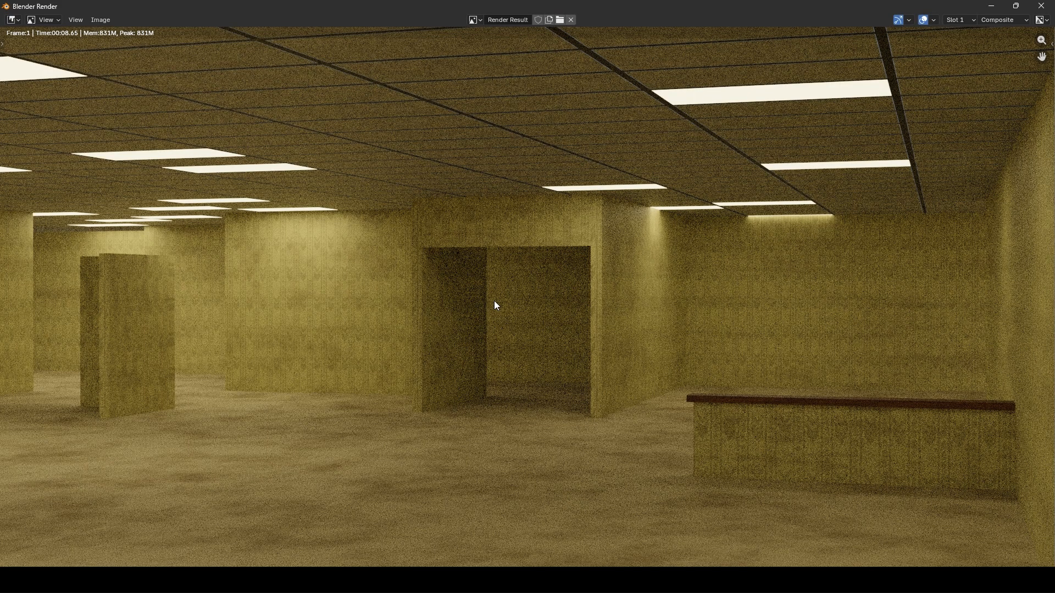
{"action": "left_click", "coordinate": [1041, 6]}
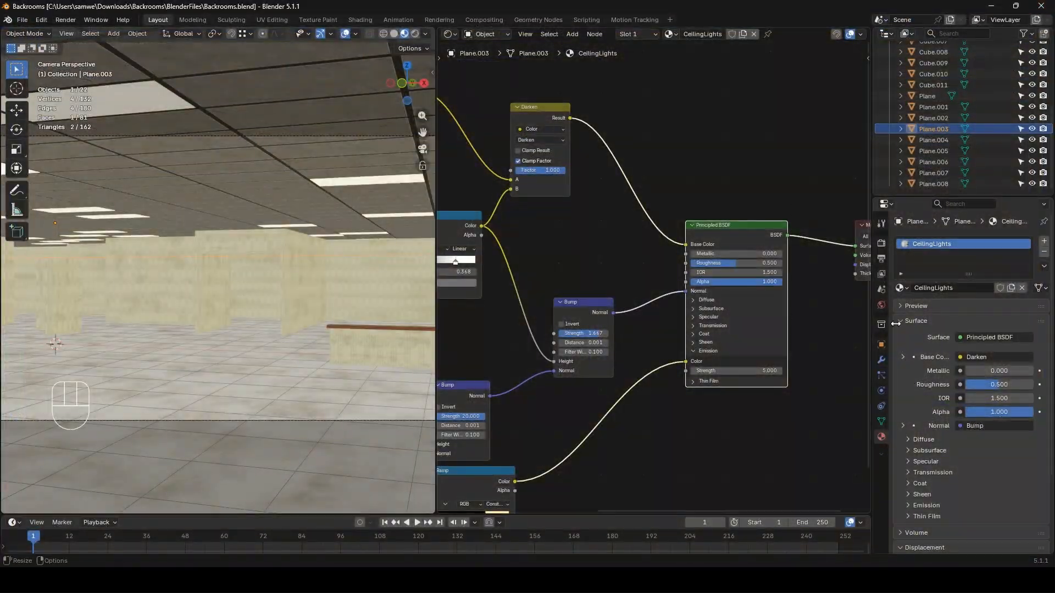
- Set the render noise threshold to 0.0001 and max samples to 500, and render the image again
{"action": "left_click", "coordinate": [881, 258]}
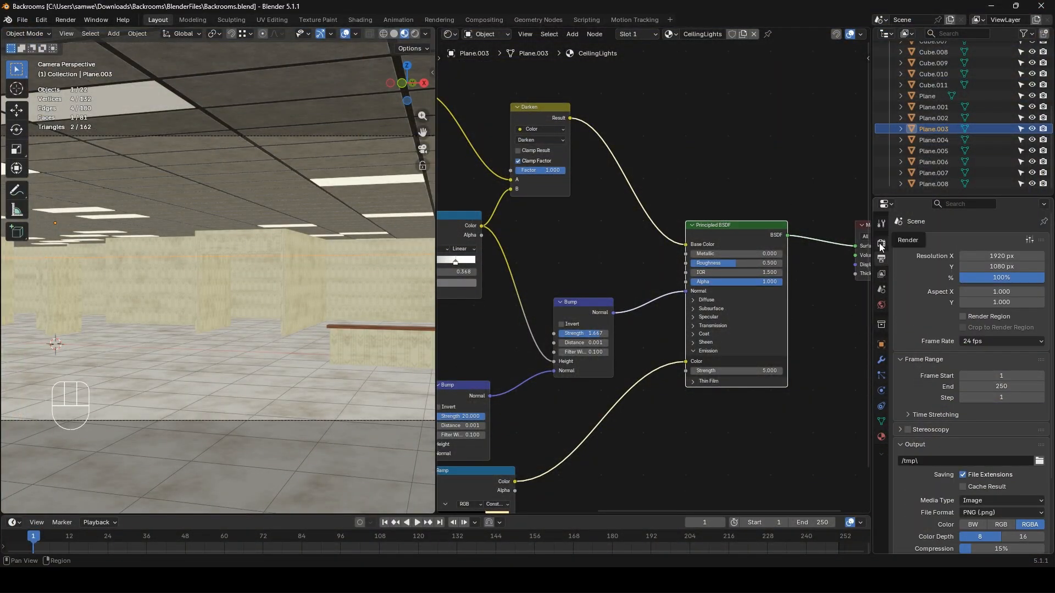
{"action": "left_click", "coordinate": [881, 243]}
{"action": "left_click", "coordinate": [1000, 389]}
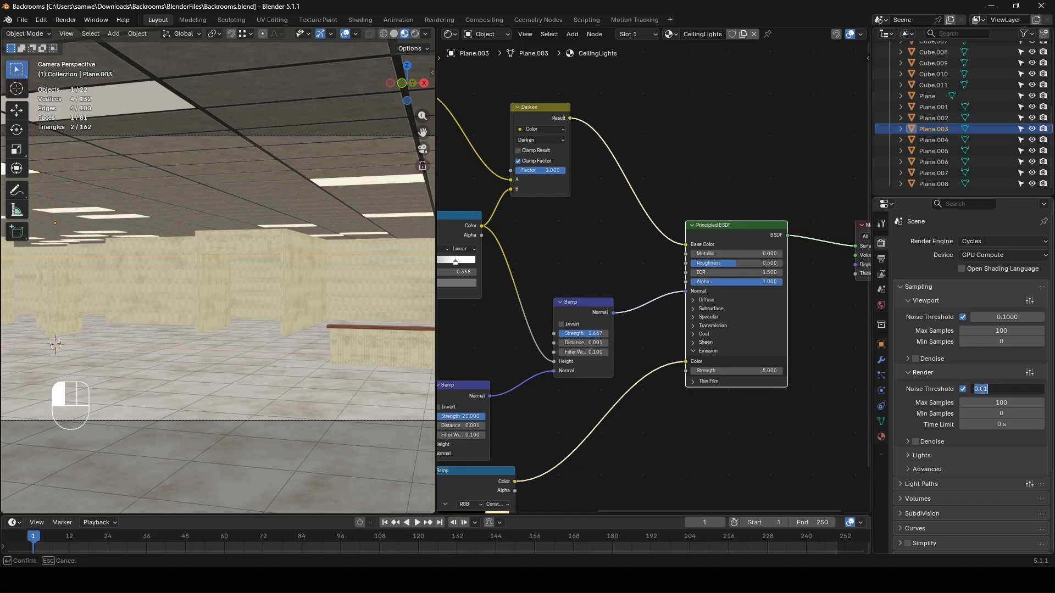
{"action": "left_click", "coordinate": [986, 389]}
{"action": "type", "text": "00"}
{"action": "key", "text": "Return"}
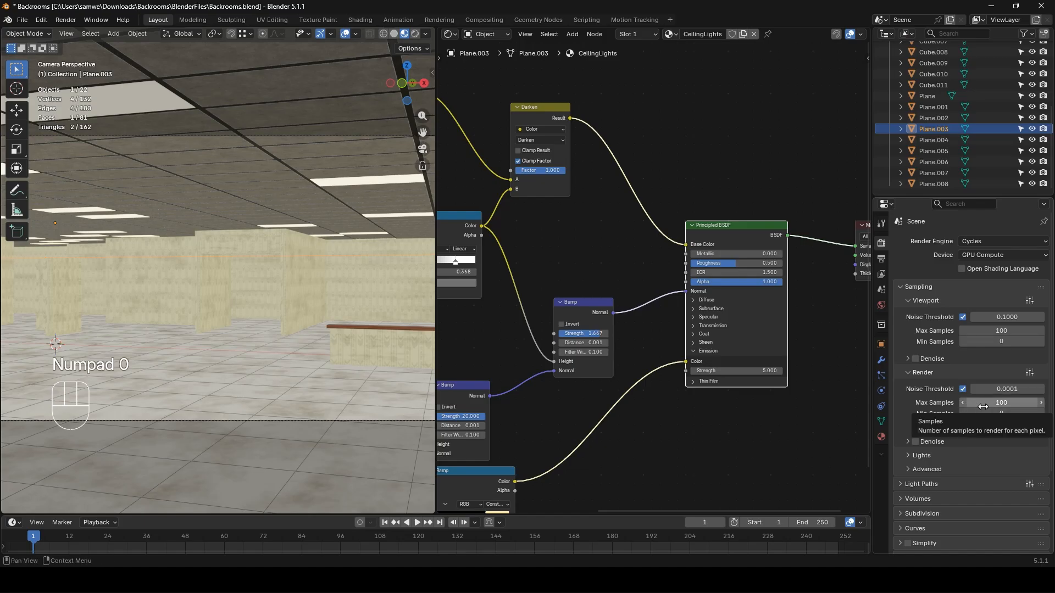
{"action": "left_click", "coordinate": [988, 403]}
{"action": "type", "text": "500"}
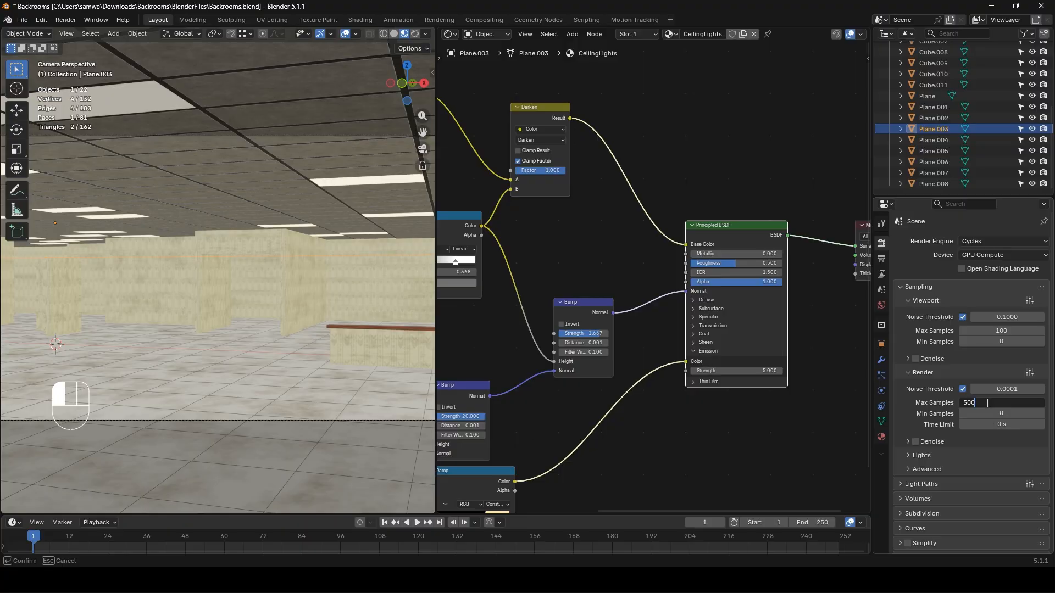
{"action": "key", "text": "Return"}
{"action": "key", "text": "F12"}
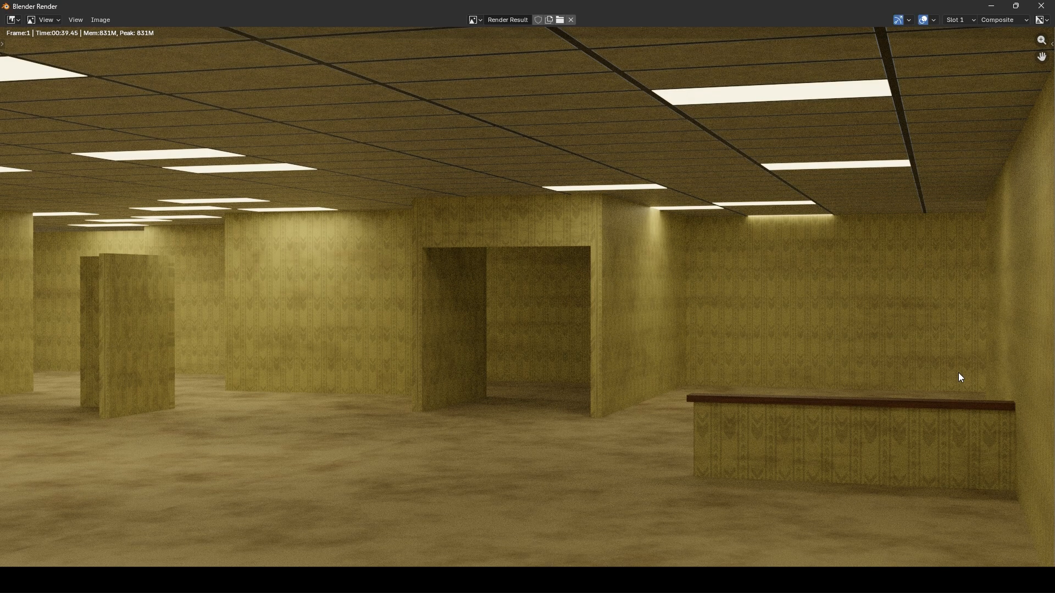
{"action": "left_click", "coordinate": [1041, 6]}
- Add a point light to the scene
{"action": "scroll", "coordinate": [368, 313], "scroll_direction": "up", "scroll_amount": 3}
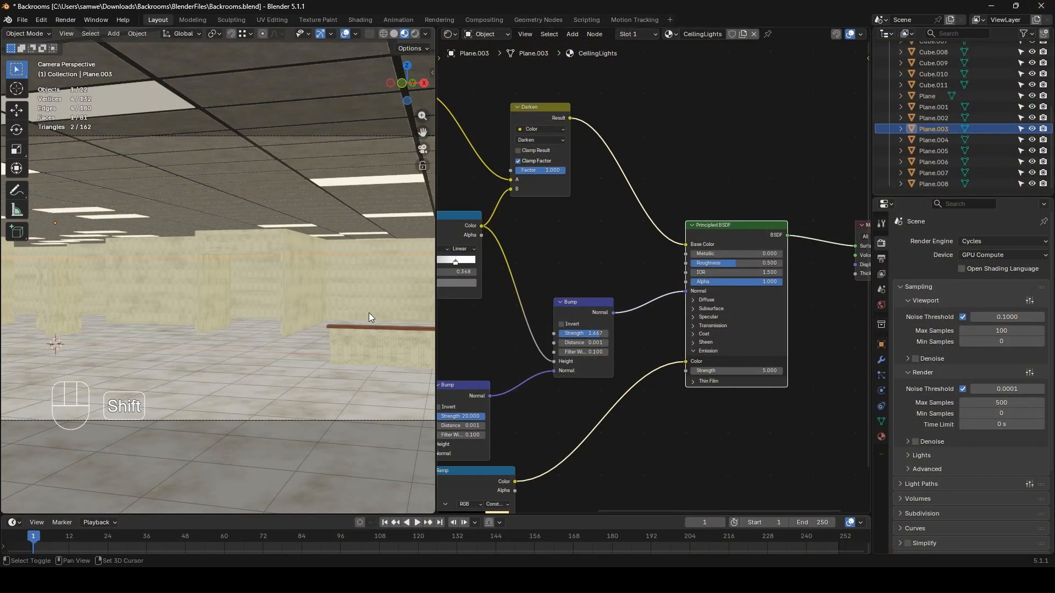
{"action": "middle_click_drag", "start_coordinate": [258, 308], "coordinate": [182, 321]}
{"action": "middle_click_drag", "start_coordinate": [182, 321], "coordinate": [184, 242], "text": "shift"}
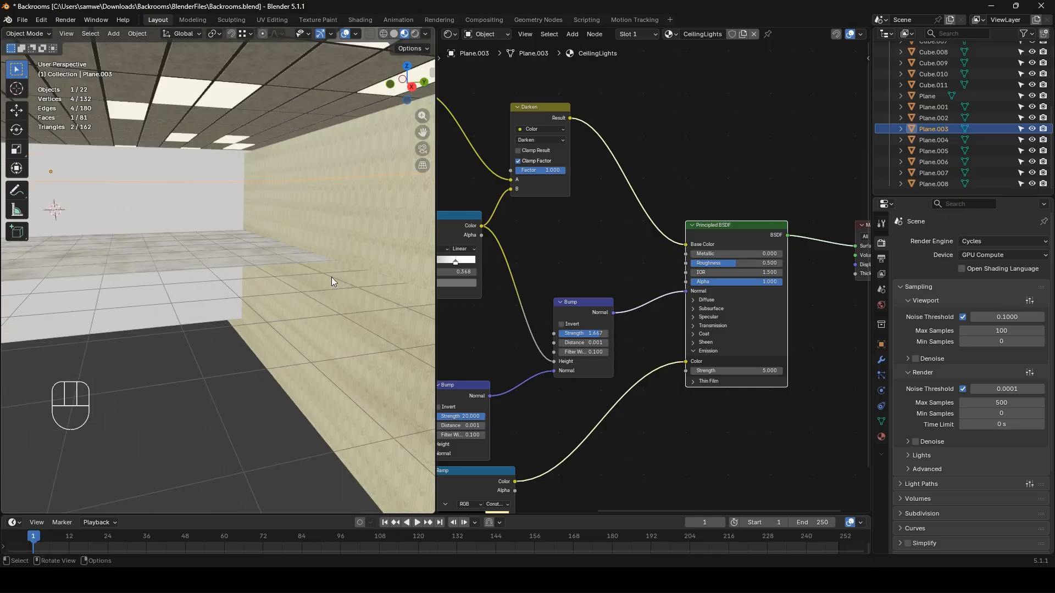
{"action": "middle_click_drag", "start_coordinate": [332, 277], "coordinate": [258, 284], "text": "shift"}
{"action": "key", "text": "KP_0"}
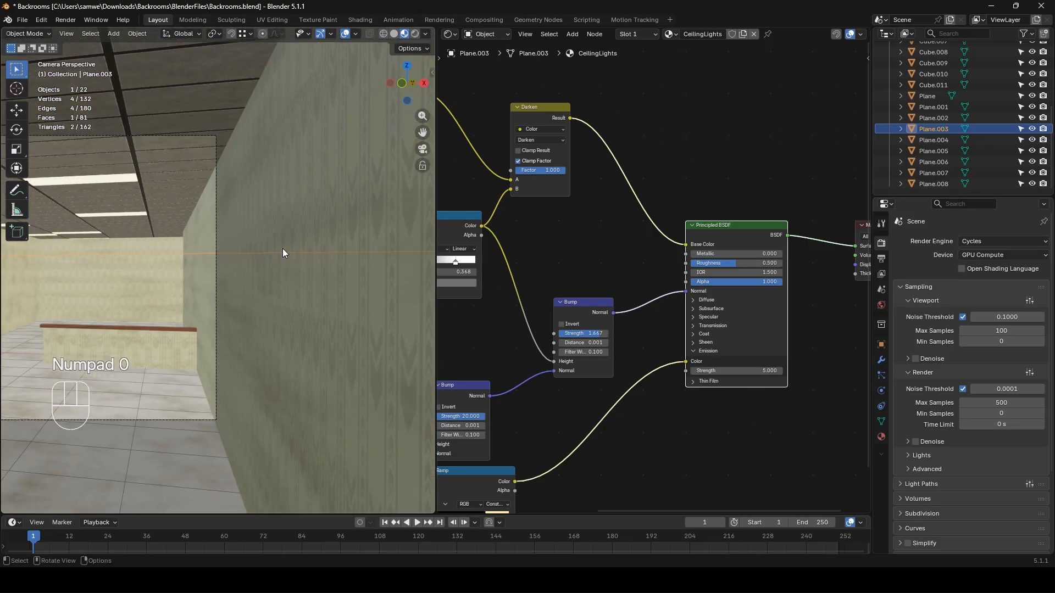
{"action": "middle_click_drag", "start_coordinate": [283, 248], "coordinate": [219, 353]}
{"action": "key", "text": "shift+a"}
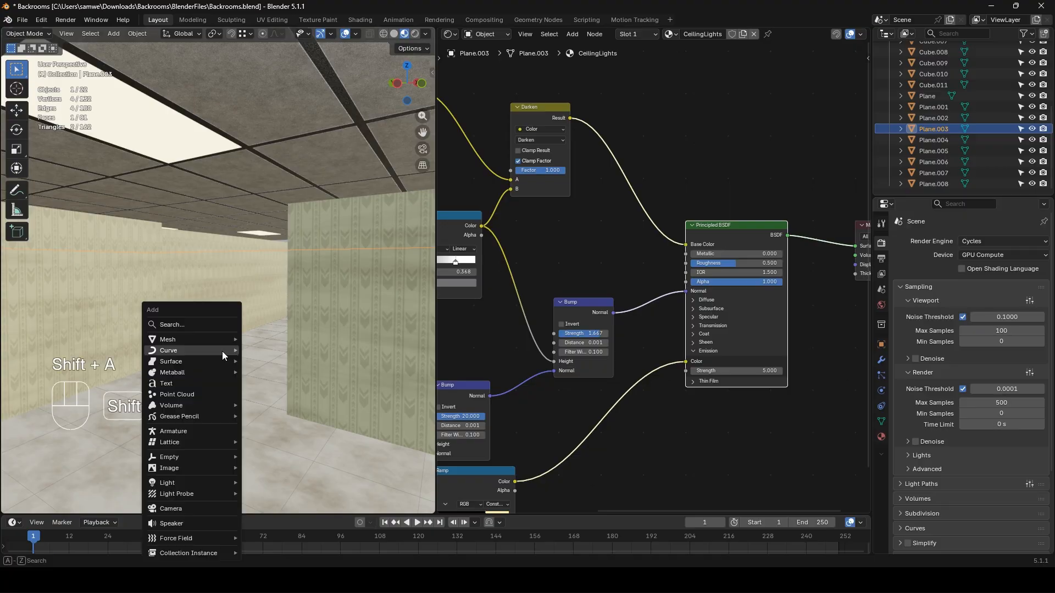
{"action": "mouse_move", "coordinate": [194, 482]}
{"action": "left_click", "coordinate": [272, 483]}
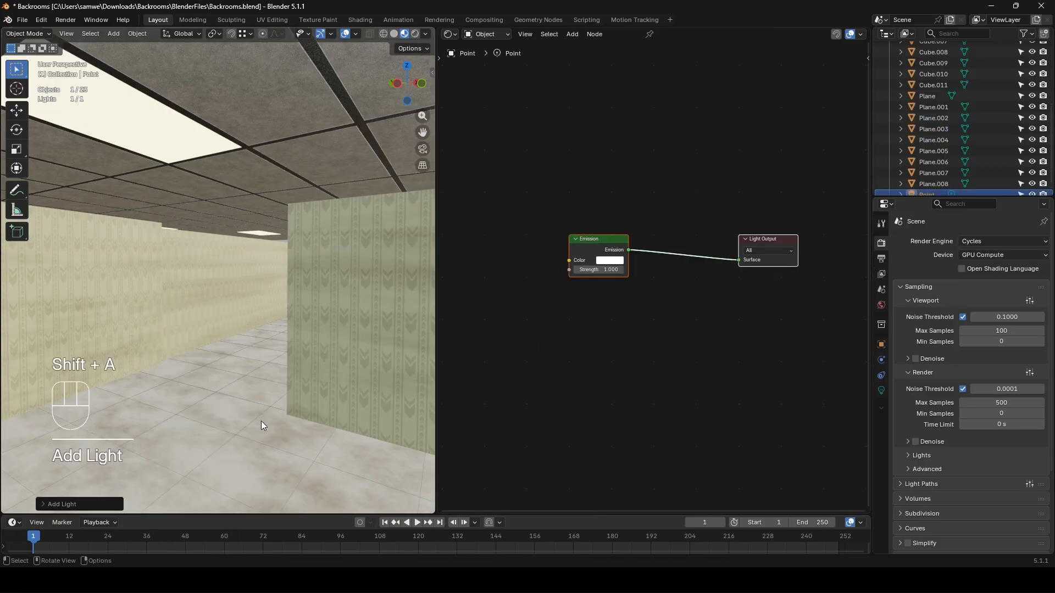
- Move the point light into the open passage beside the partition wall, raising it off the floor and shifting it about 1.9 m along X
{"action": "key", "text": "g"}
{"action": "left_click", "coordinate": [166, 359]}
{"action": "key", "text": "g"}
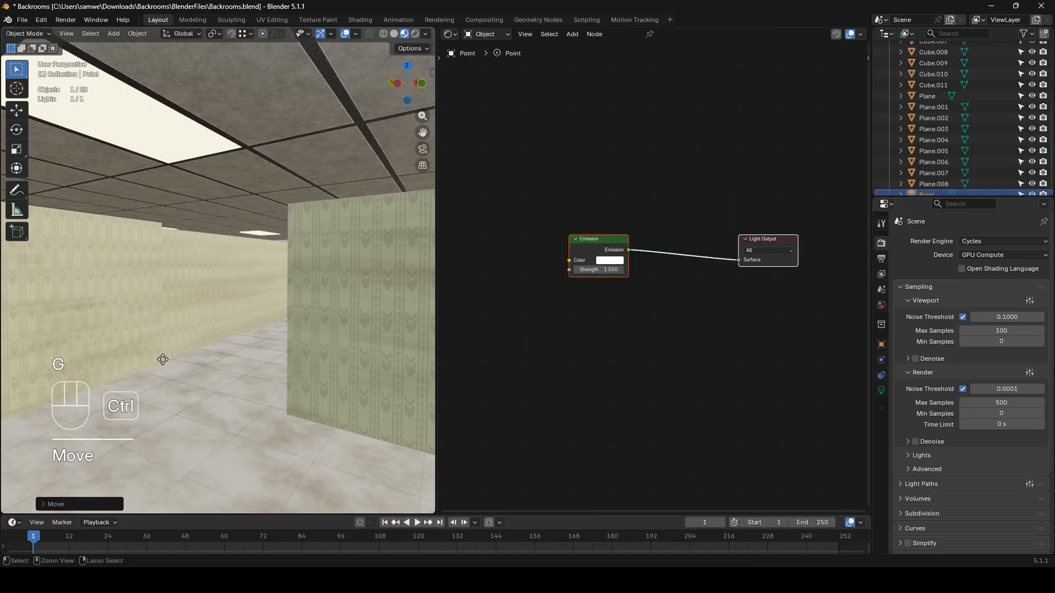
{"action": "key", "text": "y"}
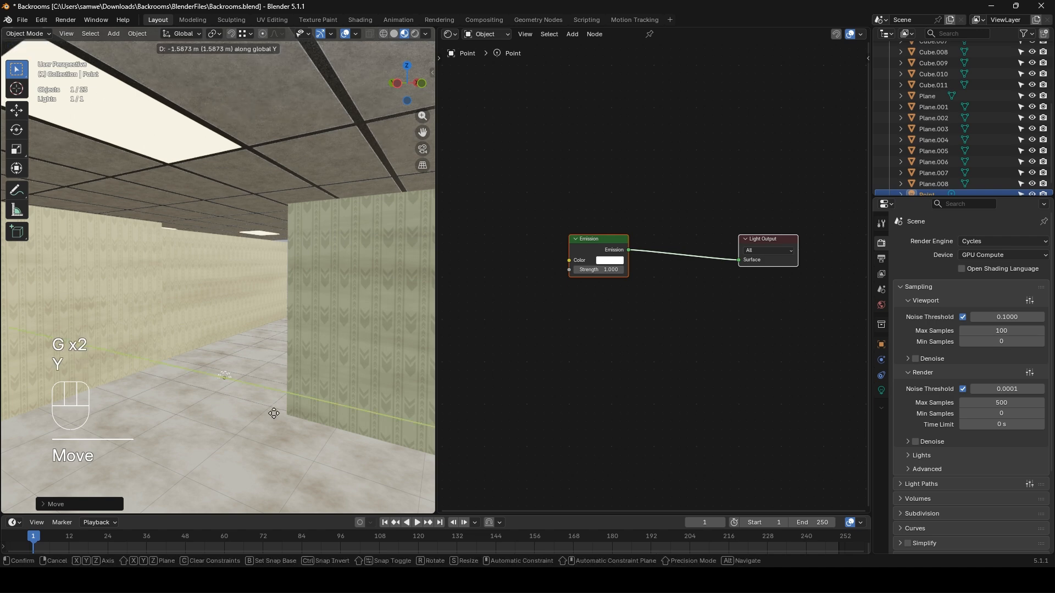
{"action": "key", "text": "g"}
{"action": "key", "text": "z"}
{"action": "key", "text": "g"}
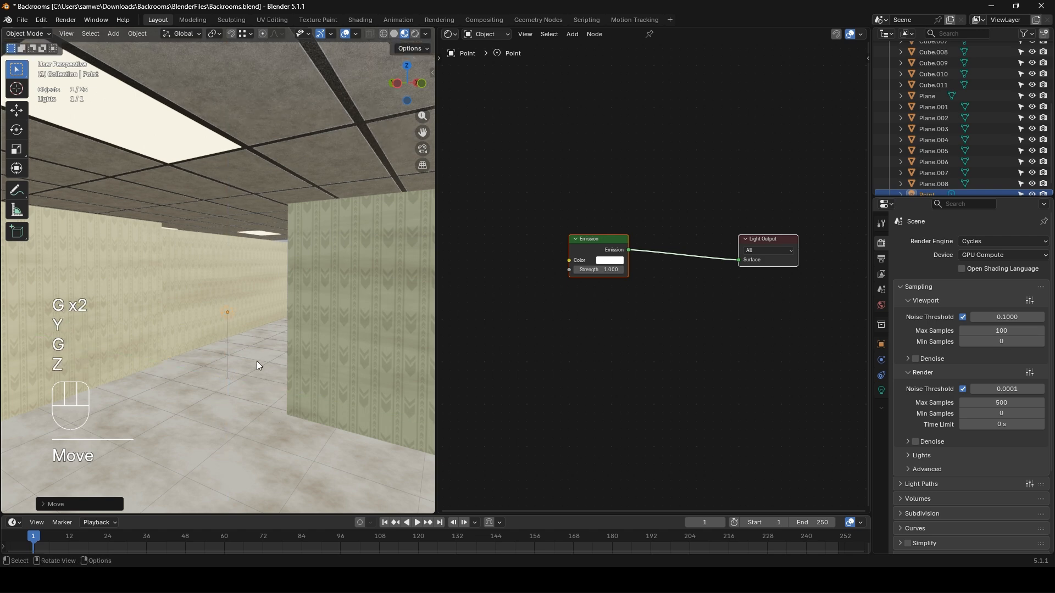
{"action": "key", "text": "y"}
{"action": "key", "text": "x"}
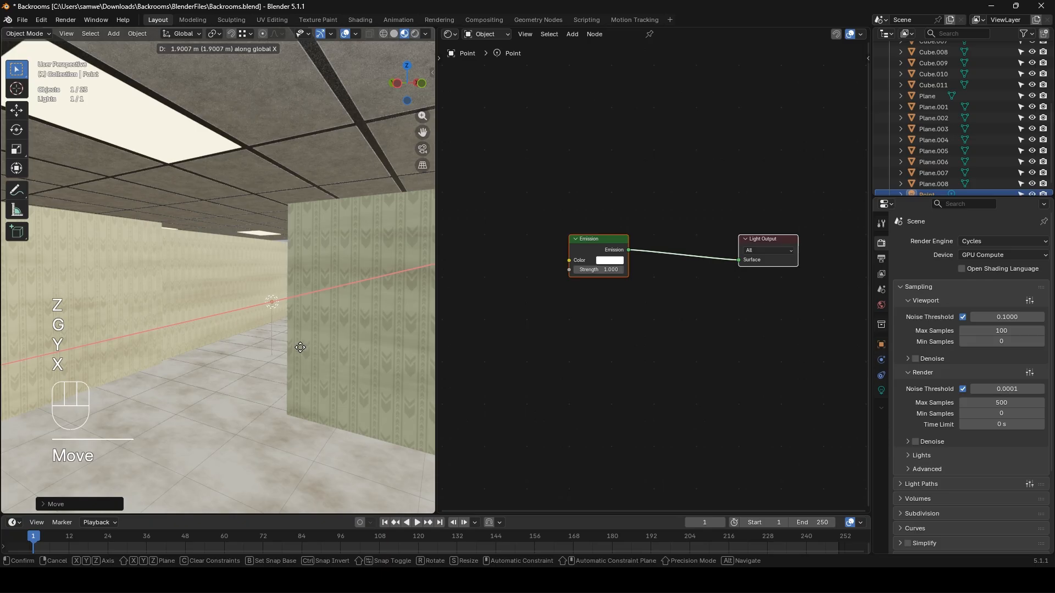
{"action": "left_click", "coordinate": [299, 346]}
- Set the point light's emission strength to -100 and switch the viewport to rendered shading
{"action": "left_click", "coordinate": [599, 270]}
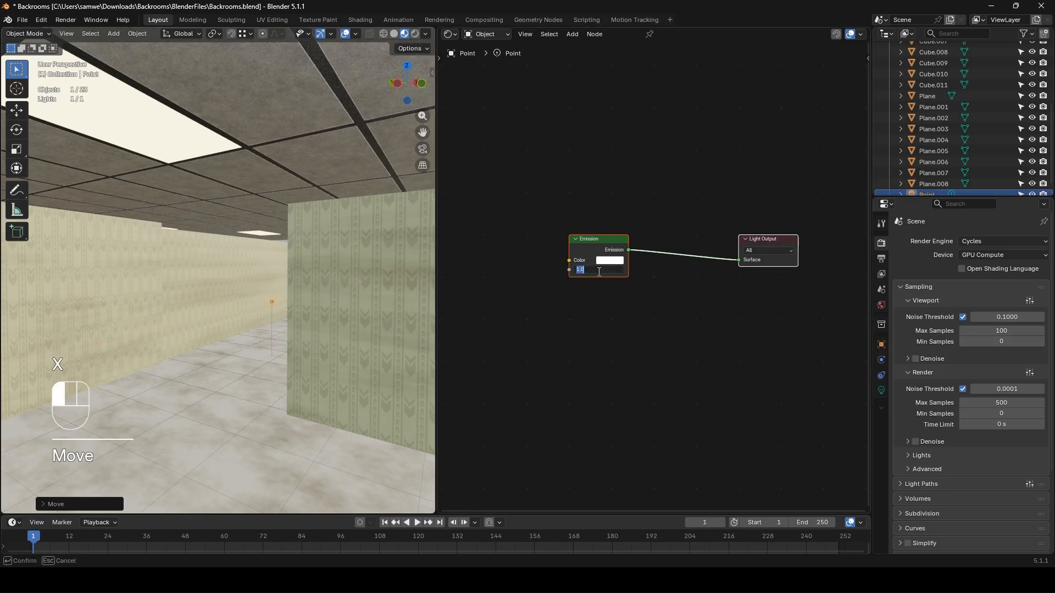
{"action": "type", "text": "-100"}
{"action": "key", "text": "Return"}
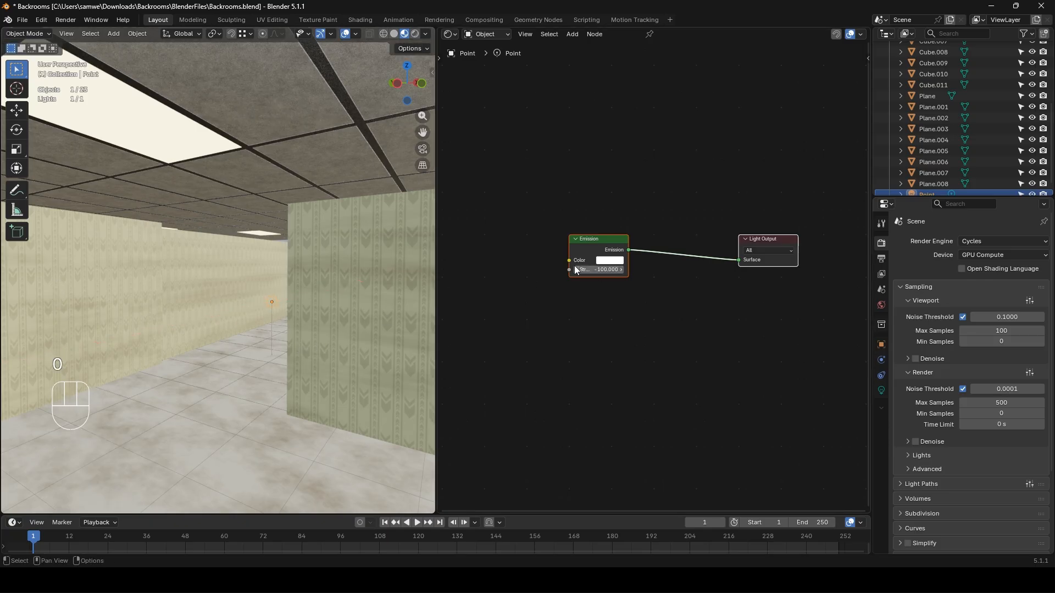
{"action": "left_click", "coordinate": [415, 33]}
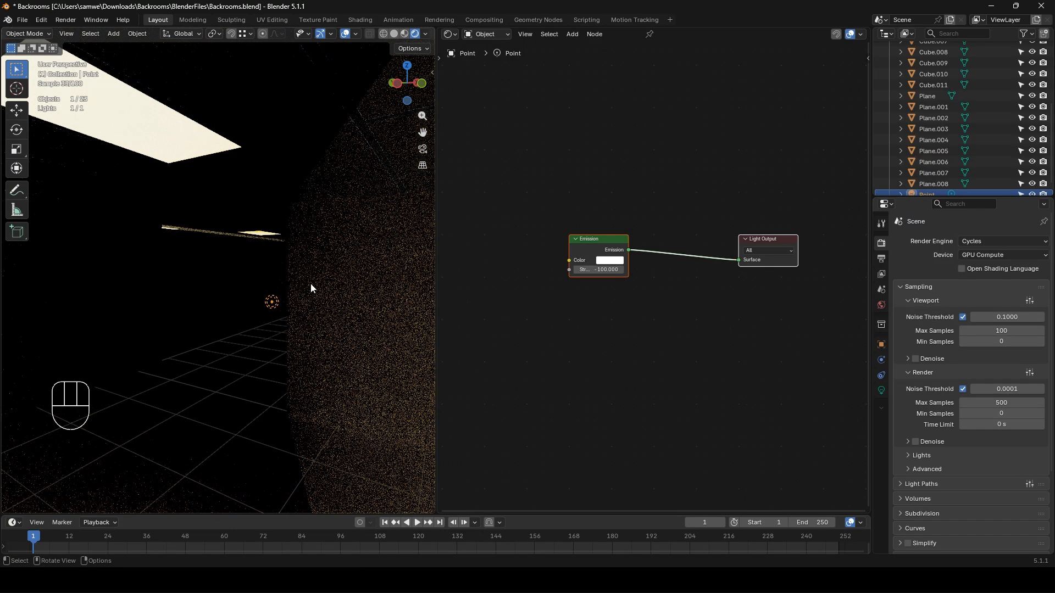
- Try point light emission strengths of -10 and -2 while looking through the camera, and set the strength to -4
{"action": "left_click_drag", "start_coordinate": [598, 270], "coordinate": [593, 273]}
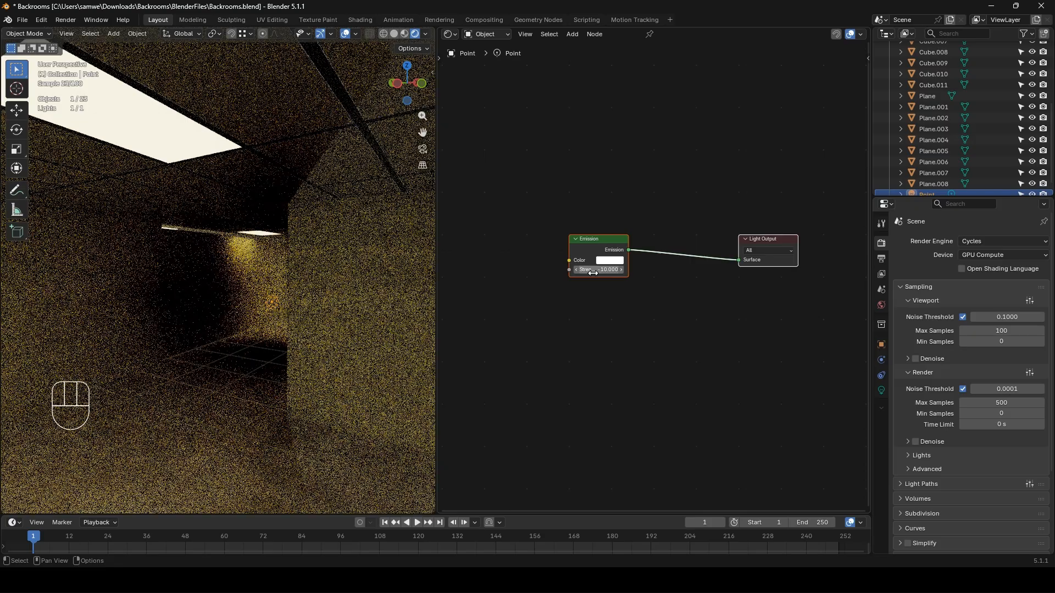
{"action": "key", "text": "KP_0"}
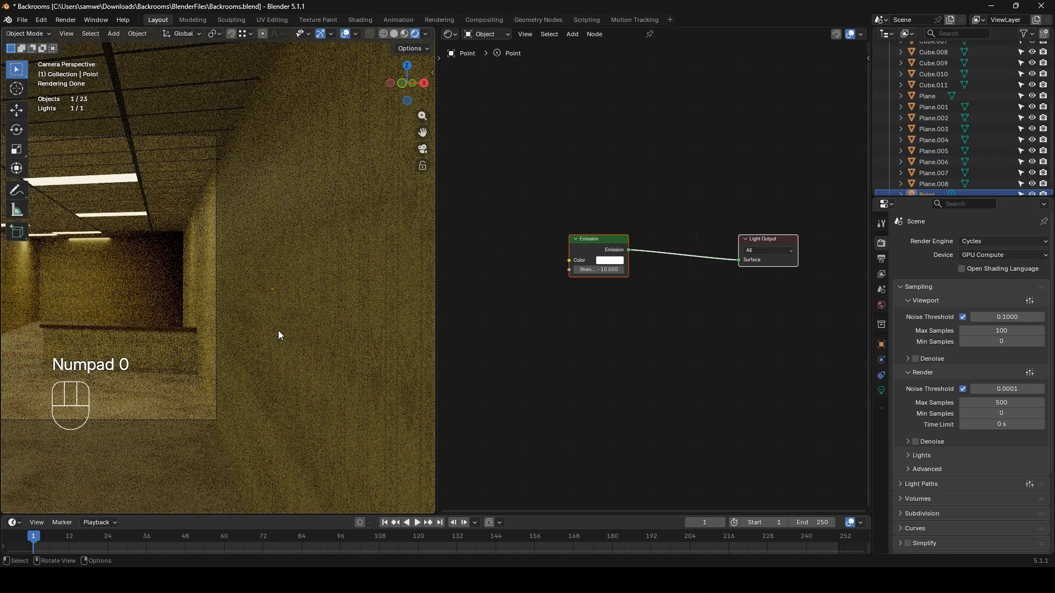
{"action": "left_click", "coordinate": [601, 269]}
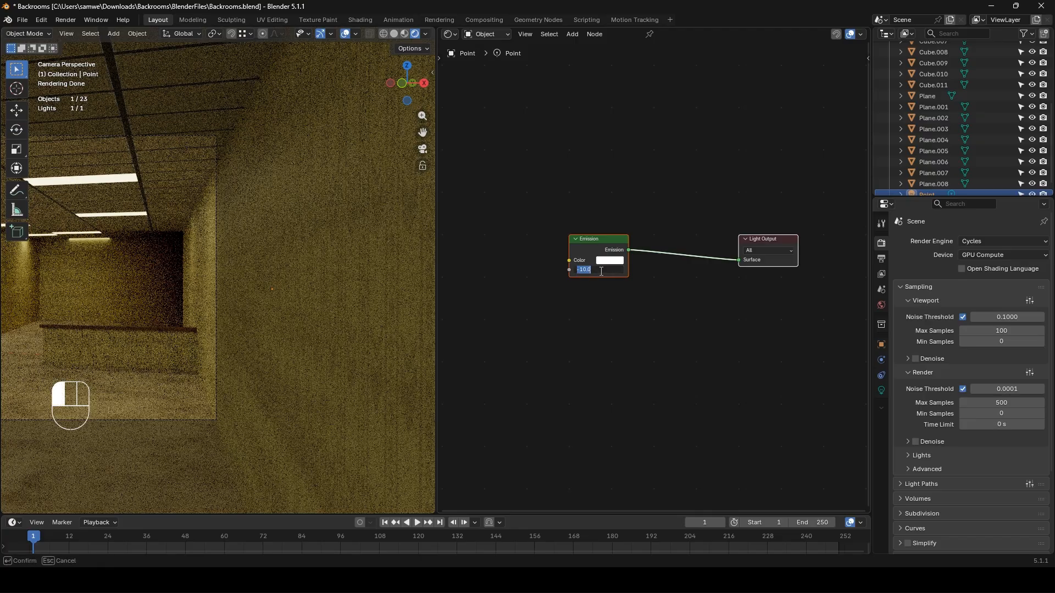
{"action": "type", "text": "2"}
{"action": "key", "text": "Return"}
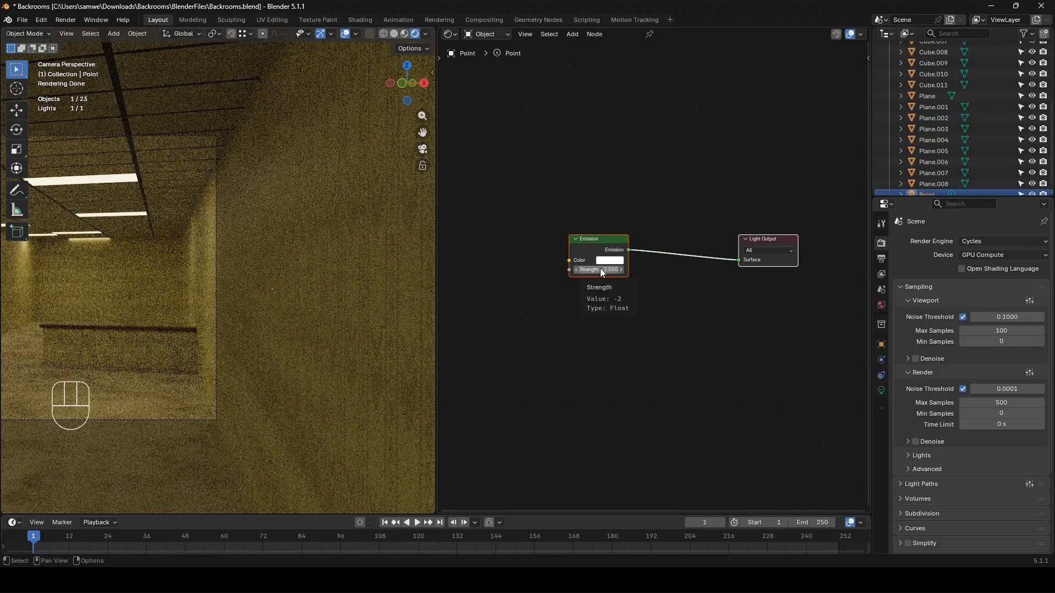
{"action": "left_click", "coordinate": [602, 271]}
{"action": "type", "text": "-5"}
{"action": "key", "text": "Return"}
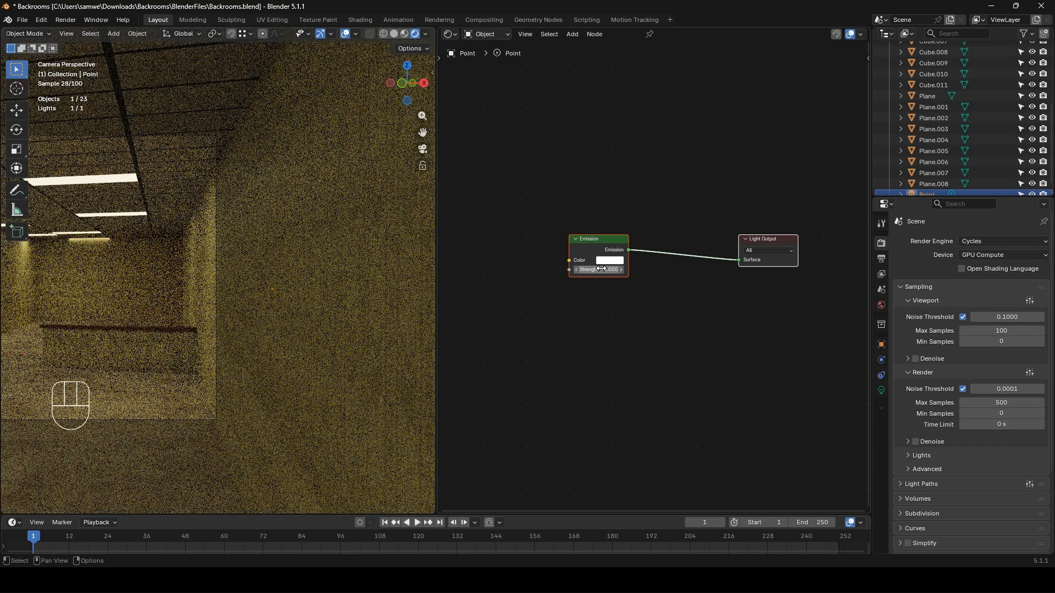
- Inspect the relit scene in the camera view, render the image, and close the render result
{"action": "scroll", "coordinate": [316, 352], "scroll_direction": "down", "scroll_amount": 2}
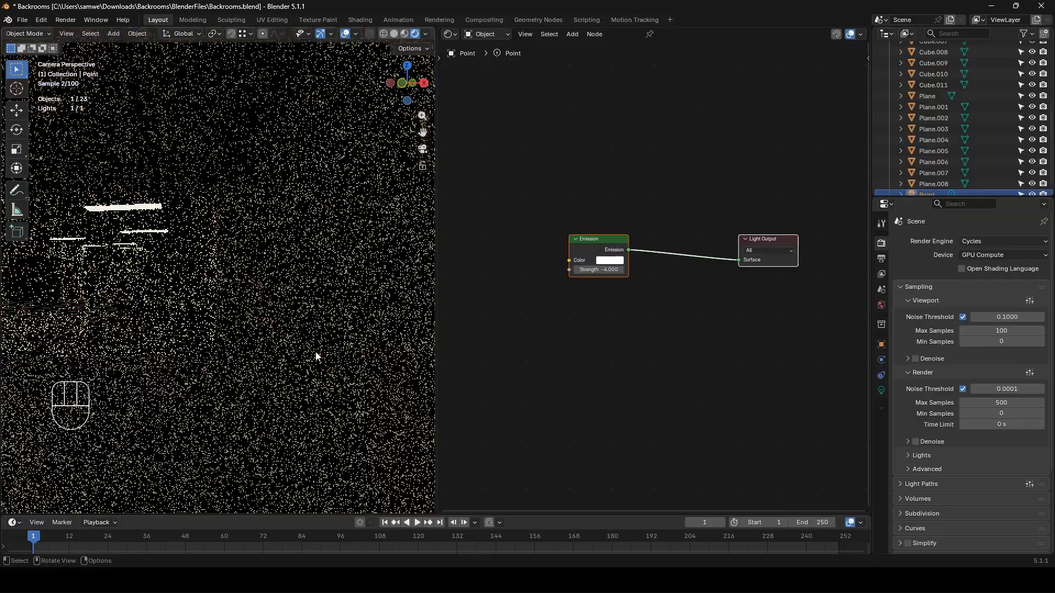
{"action": "middle_click_drag", "start_coordinate": [165, 334], "coordinate": [324, 357], "text": "shift"}
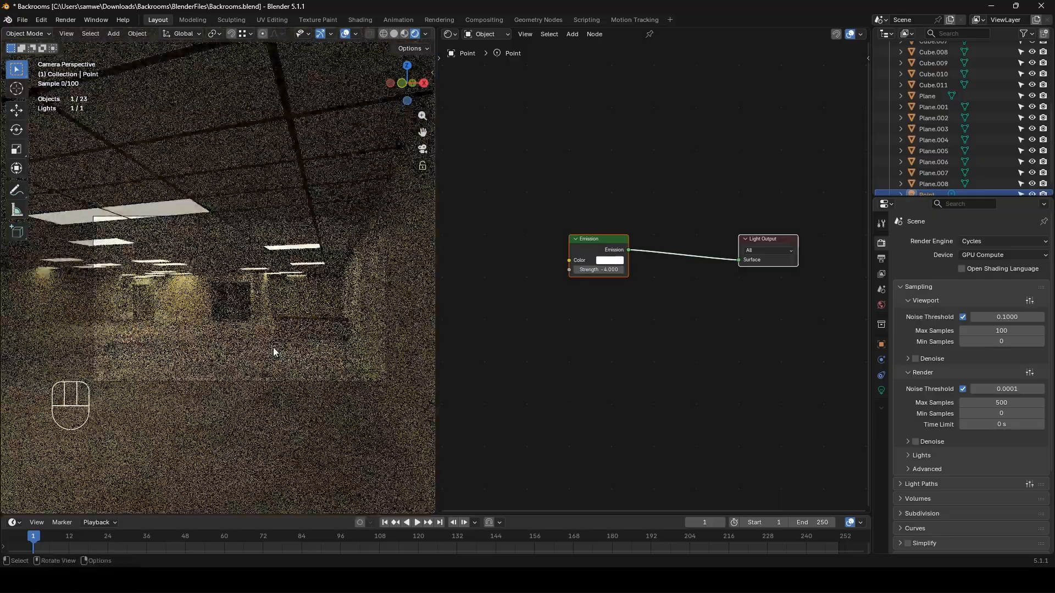
{"action": "scroll", "coordinate": [272, 348], "scroll_direction": "up", "scroll_amount": 2}
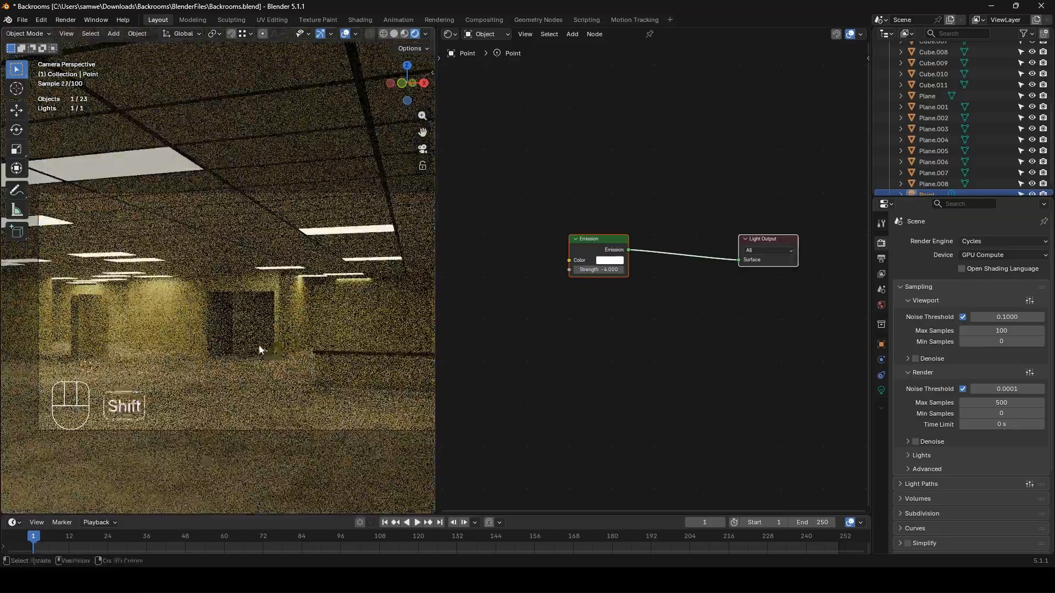
{"action": "middle_click_drag", "start_coordinate": [260, 350], "coordinate": [212, 338], "text": "shift"}
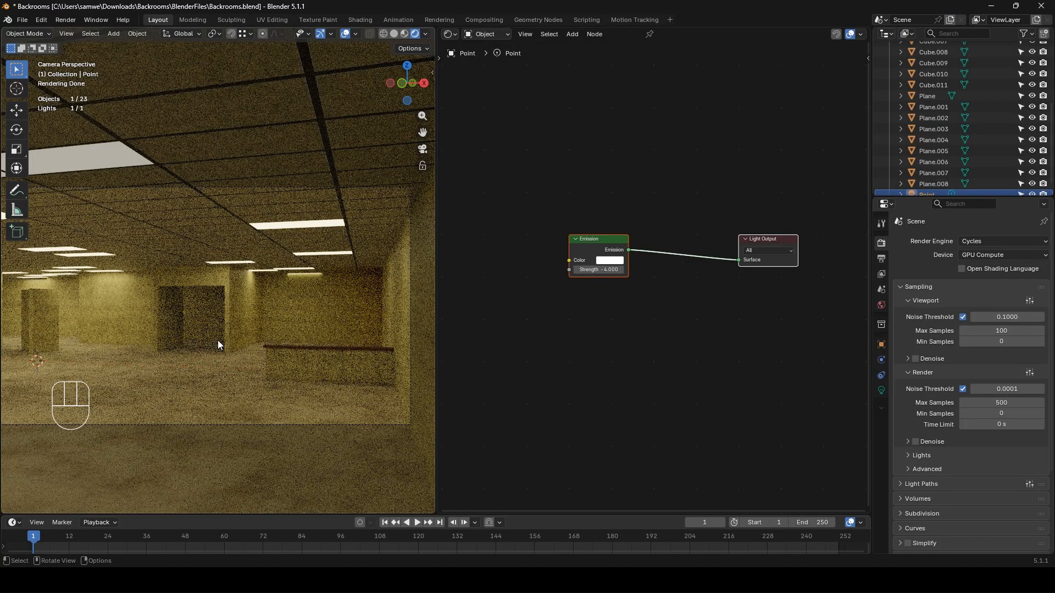
{"action": "key", "text": "F12"}
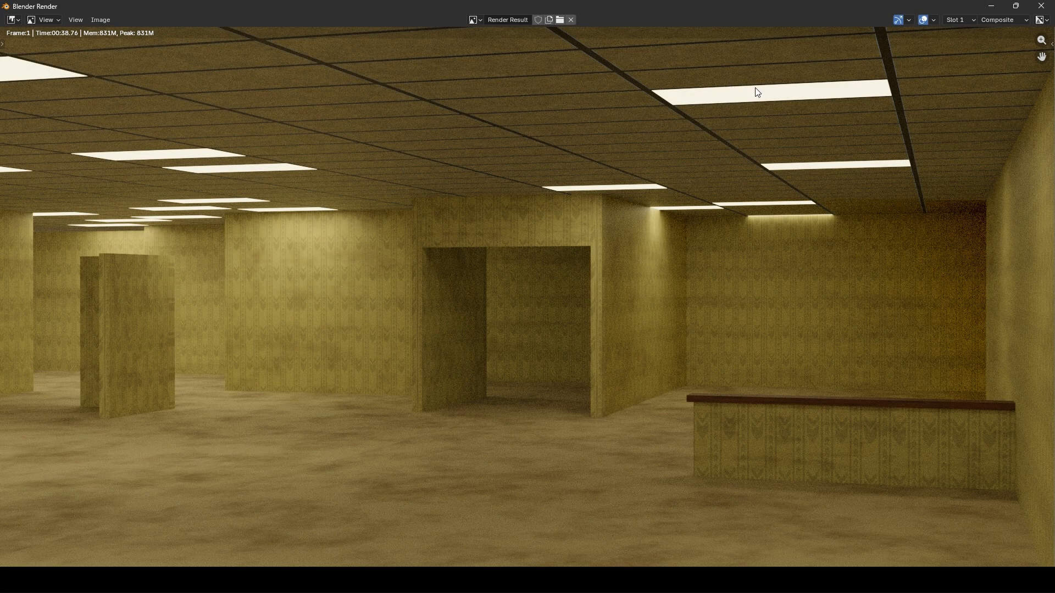
{"action": "left_click", "coordinate": [1038, 11]}
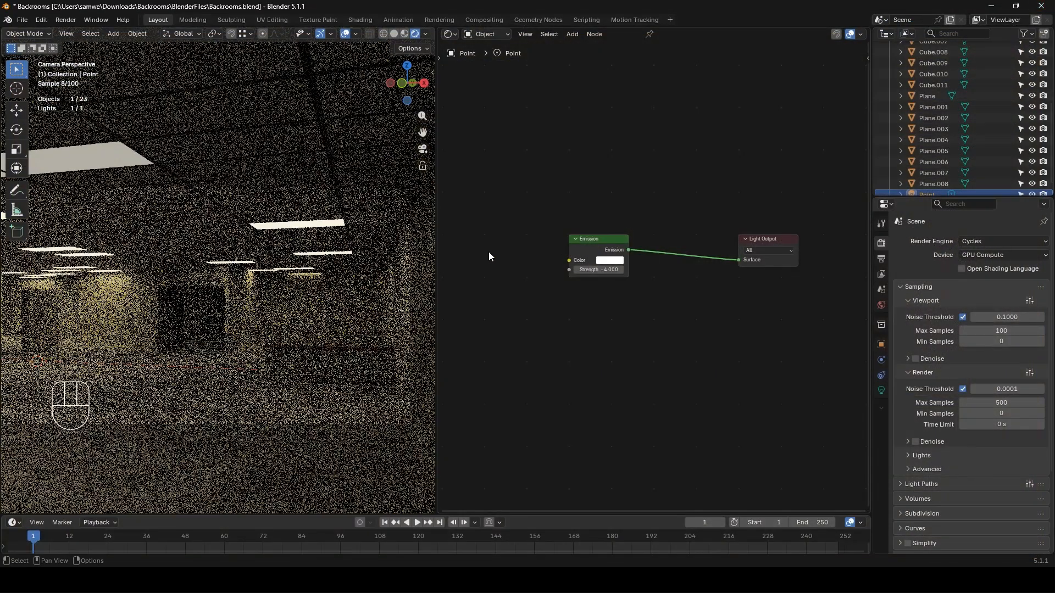
- In the Compositing workspace, fit the backdrop to the editor and move the compositing nodes down off the main image area
{"action": "left_click", "coordinate": [484, 19]}
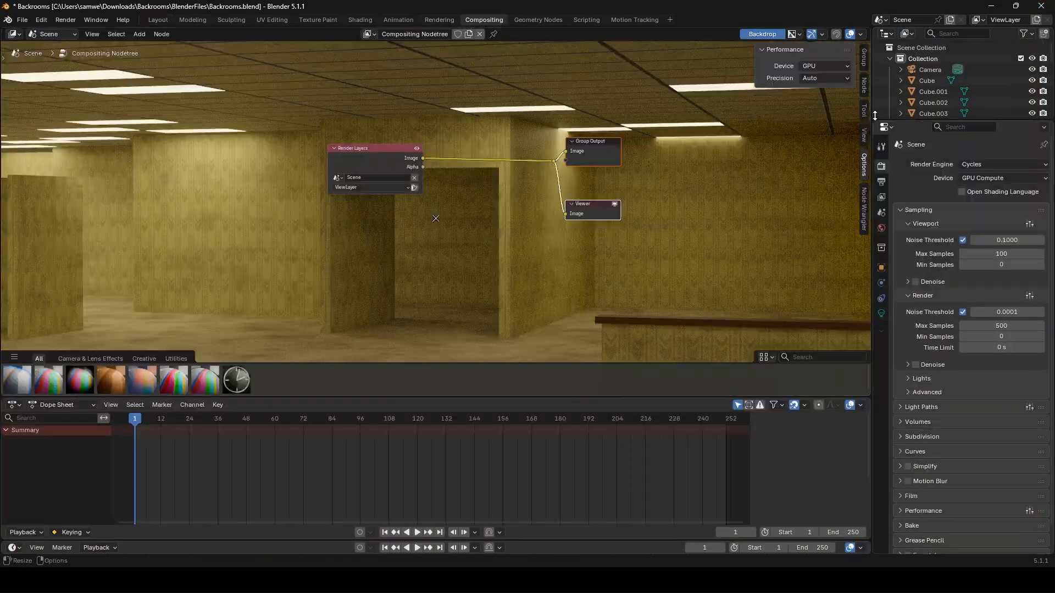
{"action": "left_click", "coordinate": [865, 135]}
{"action": "left_click", "coordinate": [808, 130]}
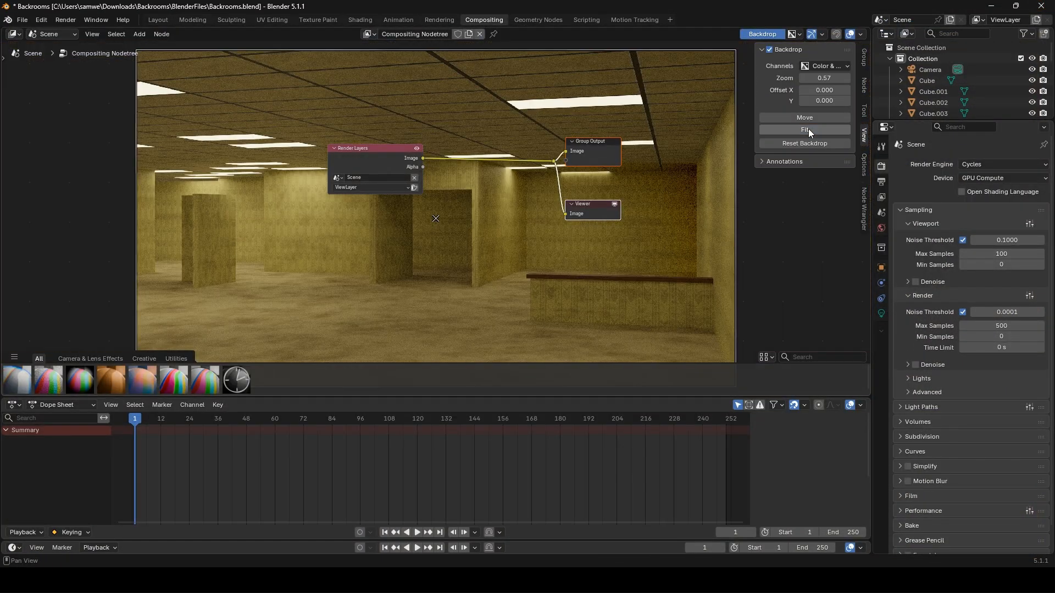
{"action": "left_click_drag", "start_coordinate": [339, 110], "coordinate": [22, 284]}
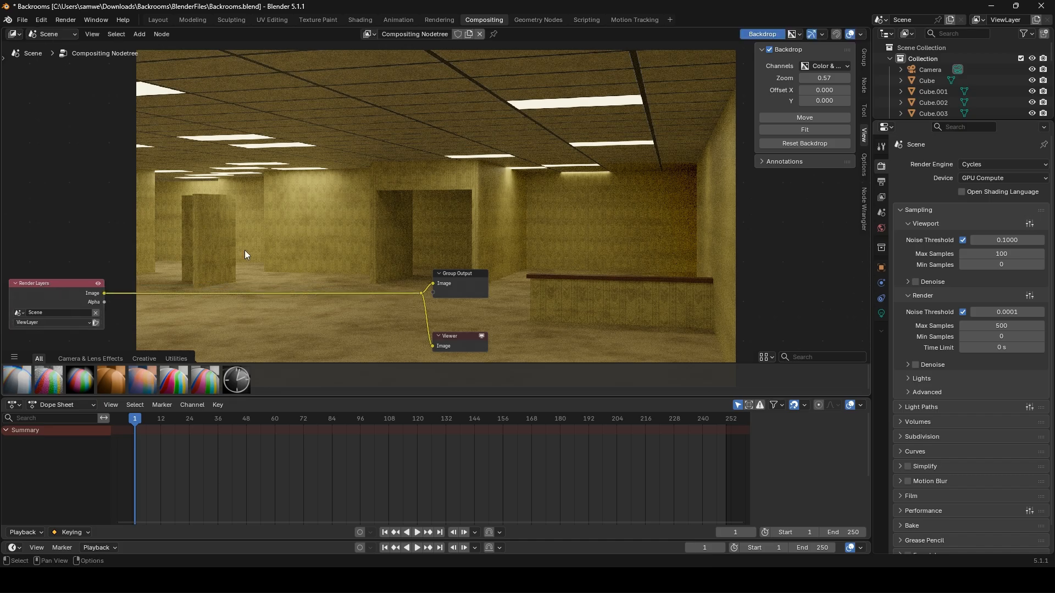
- Add a Glare node on the link between the Render Layers image and the outputs
{"action": "key", "text": "shift+a"}
{"action": "type", "text": "g"}
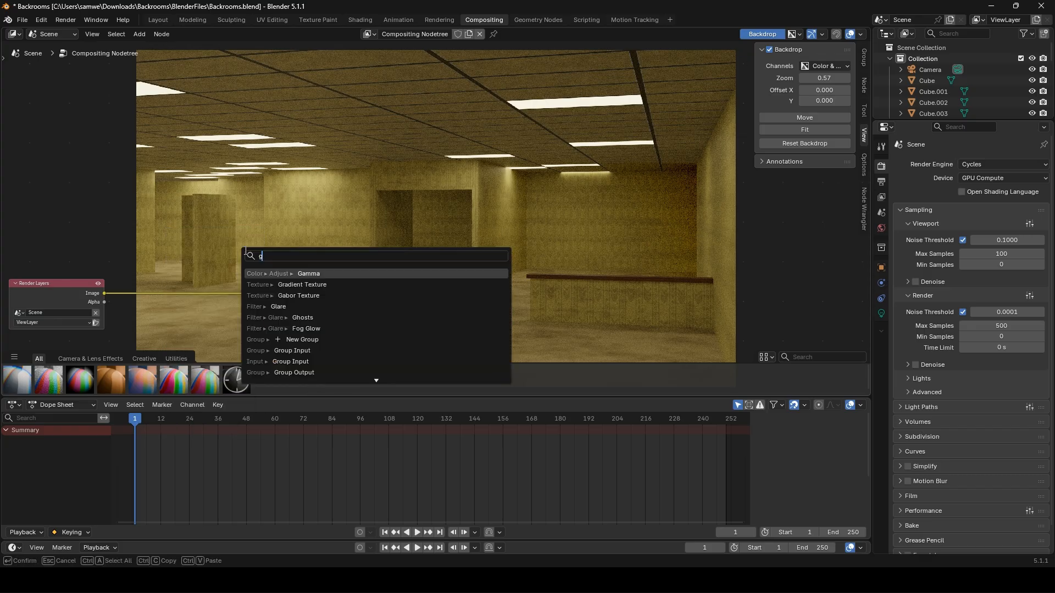
{"action": "type", "text": "lare"}
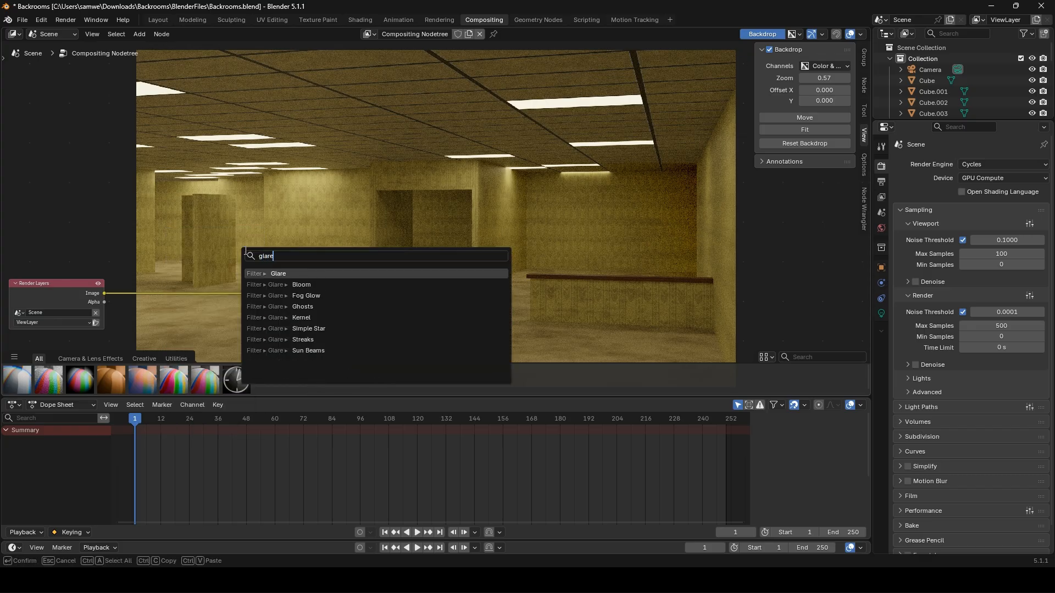
{"action": "key", "text": "Return"}
{"action": "left_click", "coordinate": [138, 264]}
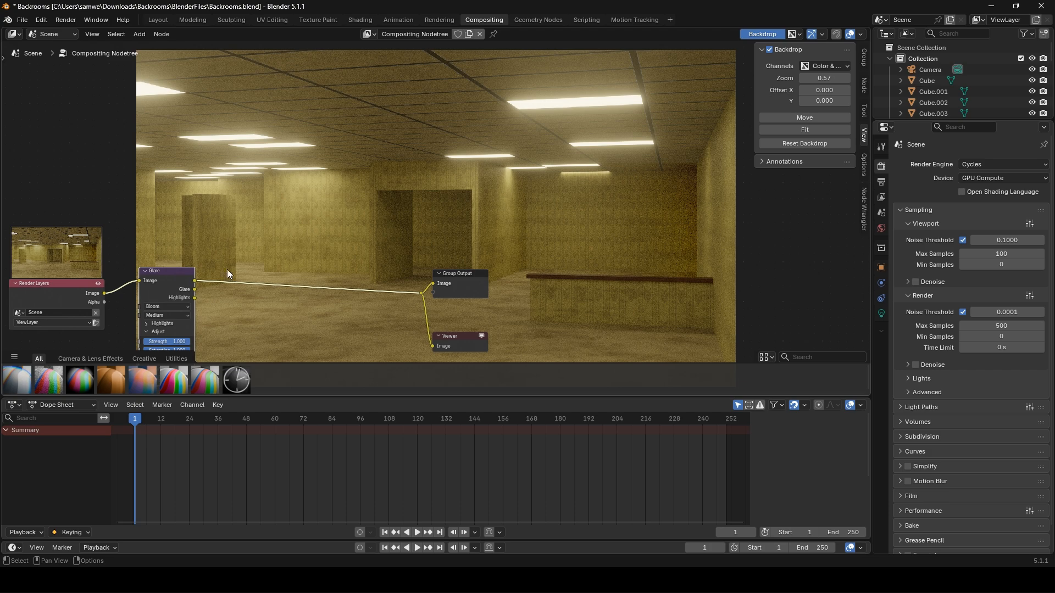
- Set the Glare node's quality to High, its strength to 0.575 and its saturation to 0.767
{"action": "middle_click_drag", "start_coordinate": [242, 272], "coordinate": [306, 248]}
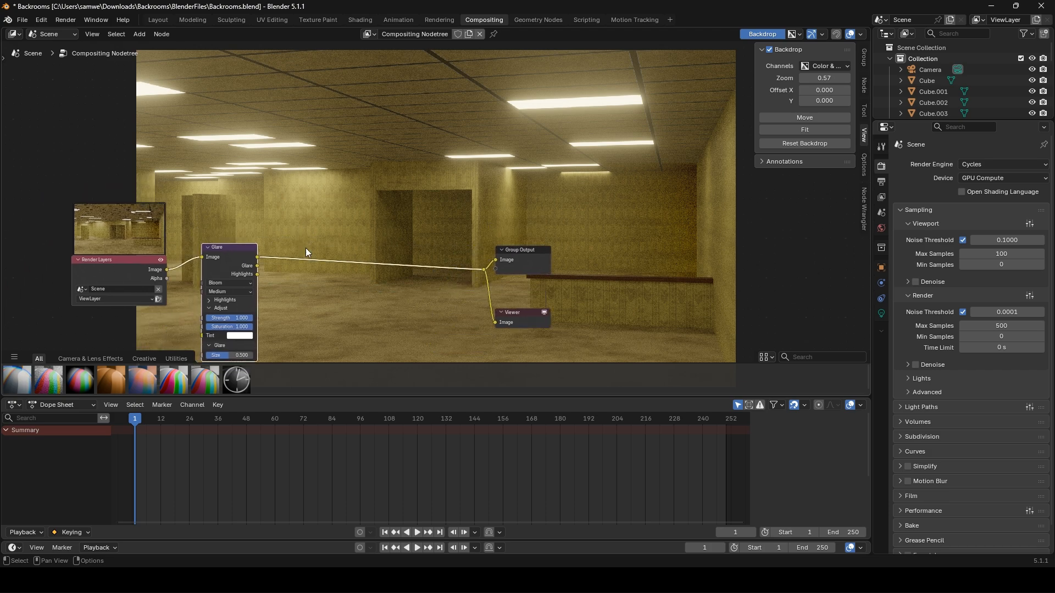
{"action": "scroll", "coordinate": [302, 309], "scroll_direction": "up", "scroll_amount": 3}
{"action": "middle_click_drag", "start_coordinate": [289, 302], "coordinate": [358, 271]}
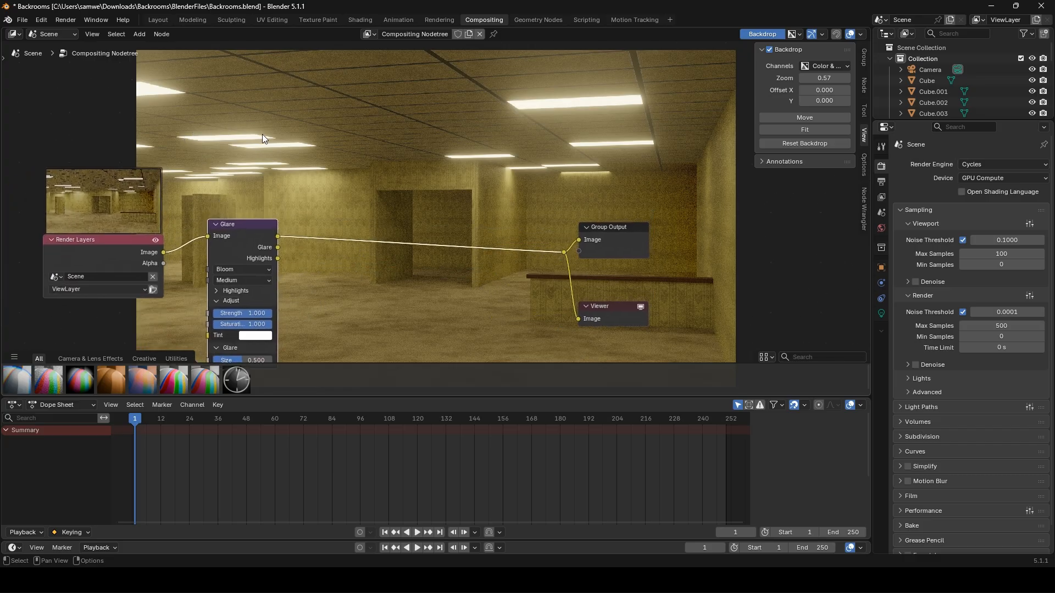
{"action": "scroll", "coordinate": [309, 291], "scroll_direction": "up", "scroll_amount": 2}
{"action": "left_click", "coordinate": [204, 271]}
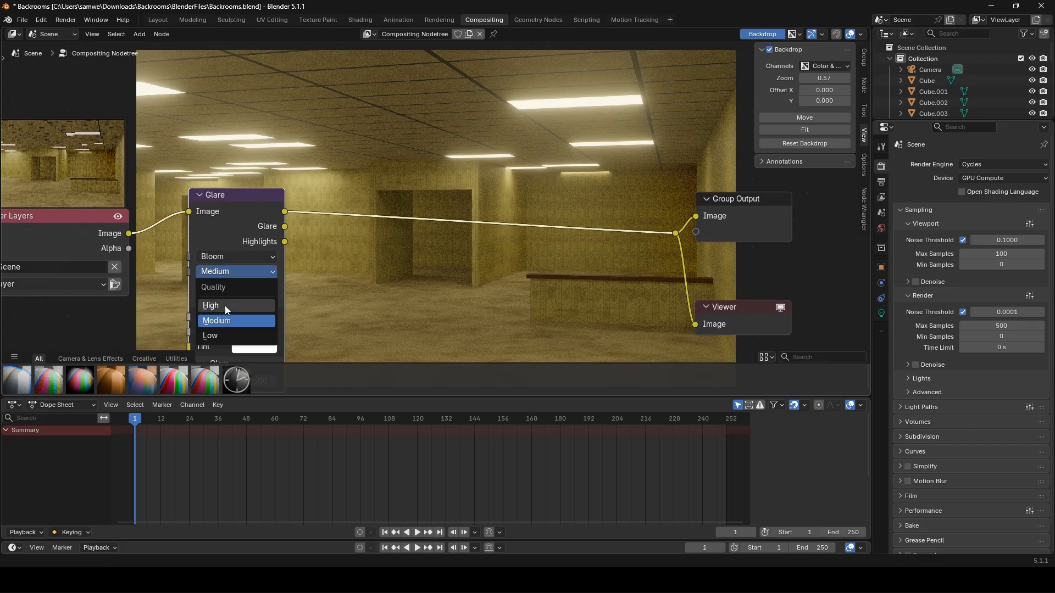
{"action": "left_click", "coordinate": [216, 304]}
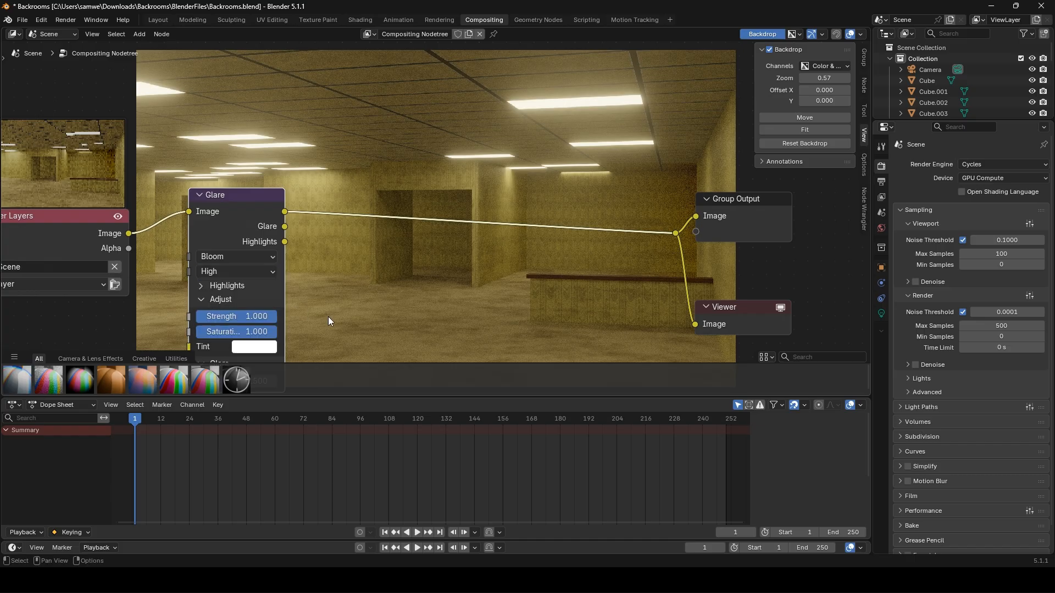
{"action": "middle_click_drag", "start_coordinate": [313, 301], "coordinate": [322, 262]}
{"action": "mouse_move", "coordinate": [261, 276]}
{"action": "left_mouse_down"}
{"action": "mouse_move", "coordinate": [233, 276]}
{"action": "mouse_move", "coordinate": [252, 277]}
{"action": "mouse_move", "coordinate": [252, 292]}
{"action": "mouse_move", "coordinate": [208, 293]}
{"action": "mouse_move", "coordinate": [269, 292]}
{"action": "left_mouse_up"}
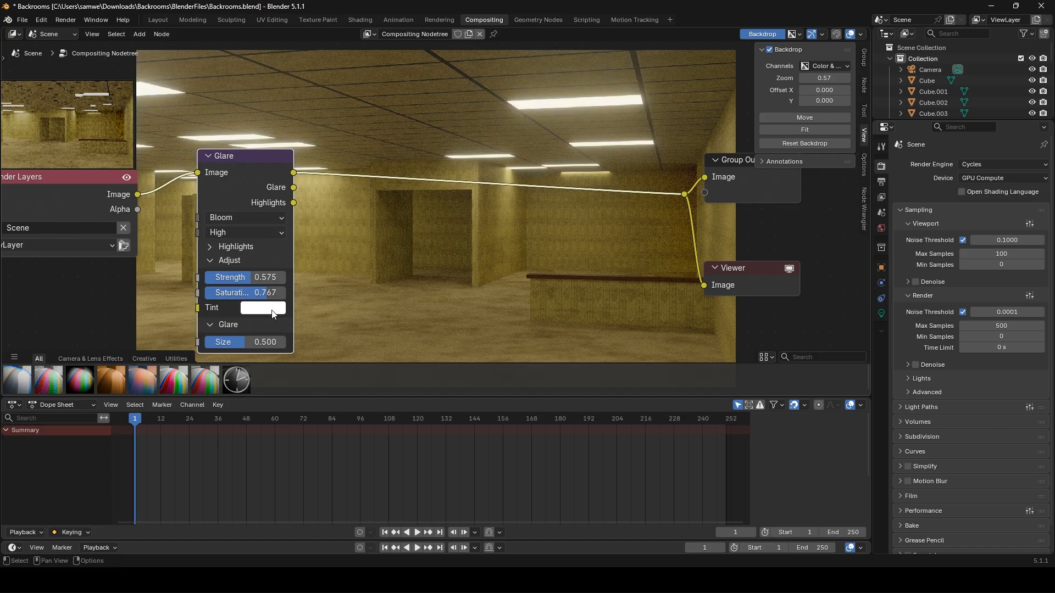
- Set the Glare node's tint to the pale yellow hex color F7F0C2FF
{"action": "left_click", "coordinate": [272, 311]}
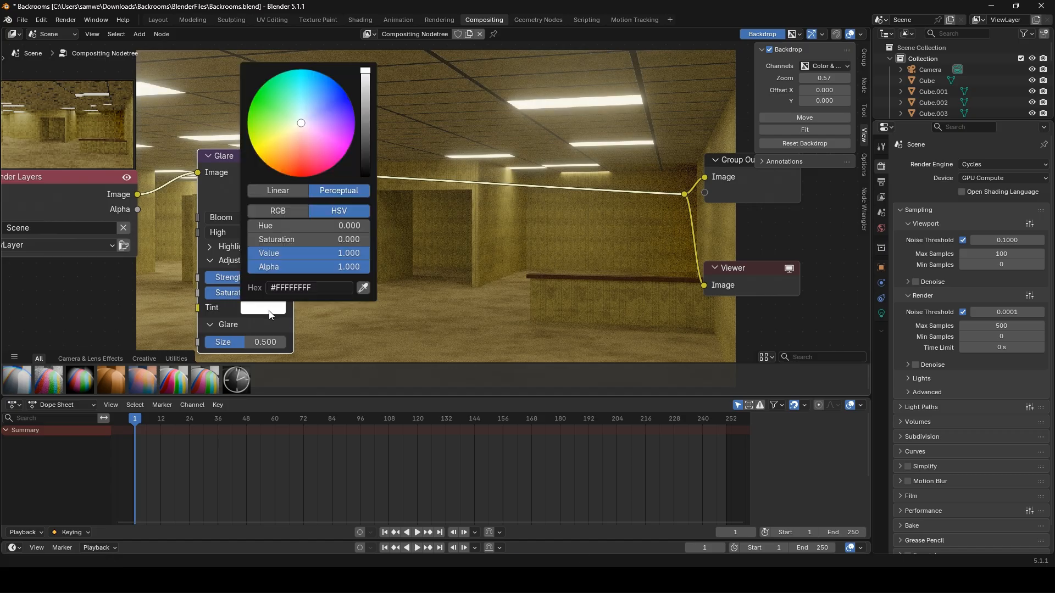
{"action": "left_click", "coordinate": [287, 132]}
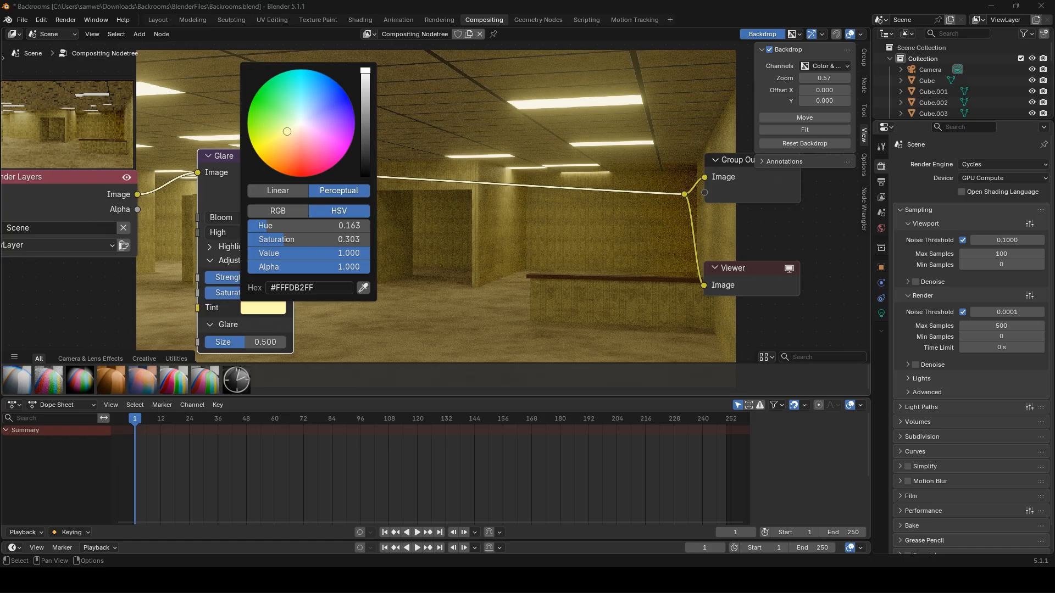
{"action": "left_click", "coordinate": [316, 288]}
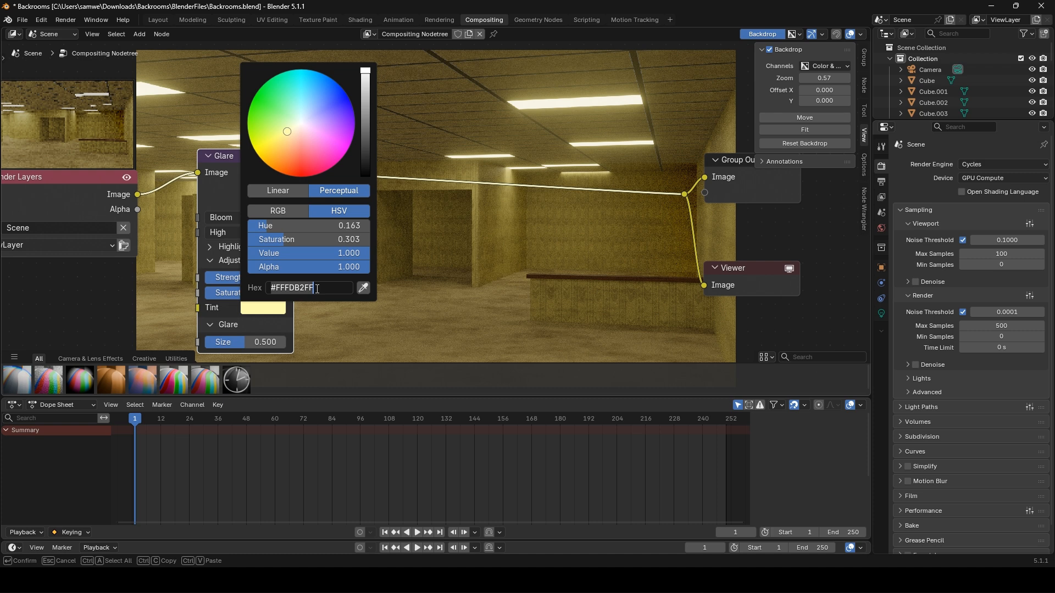
{"action": "type", "text": "F7"}
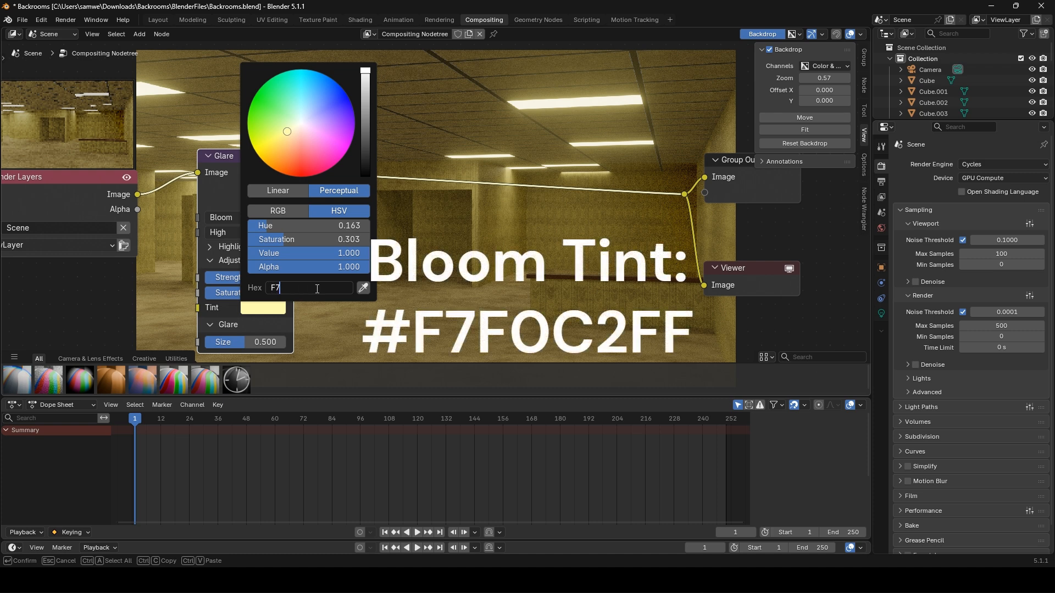
{"action": "type", "text": "F0C2FF"}
{"action": "key", "text": "Return"}
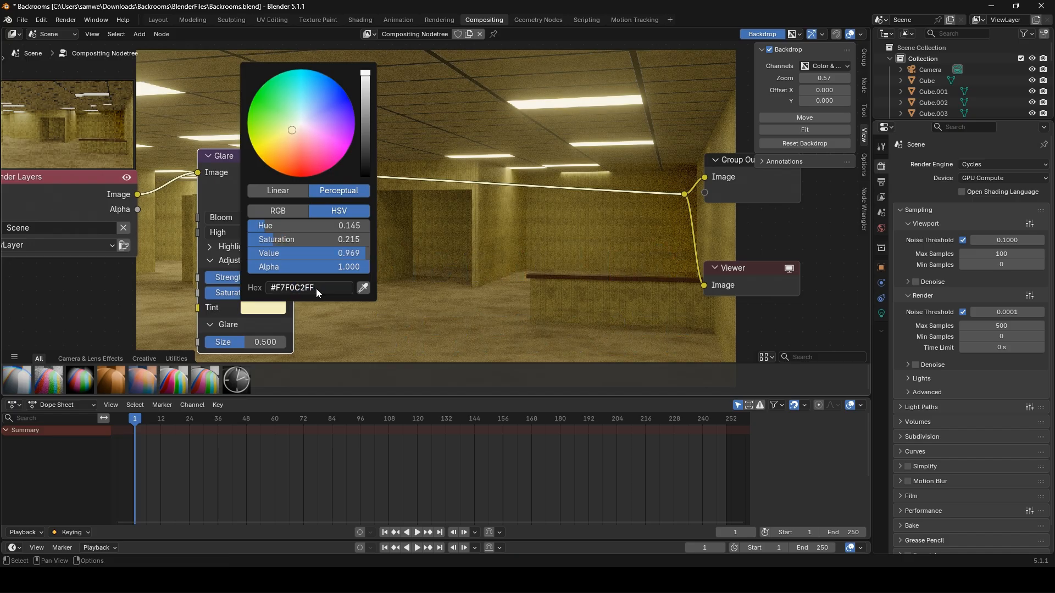
- Set the Glare node's strength to 0.783 and its size to 0.400
{"action": "left_click_drag", "start_coordinate": [237, 283], "coordinate": [223, 257]}
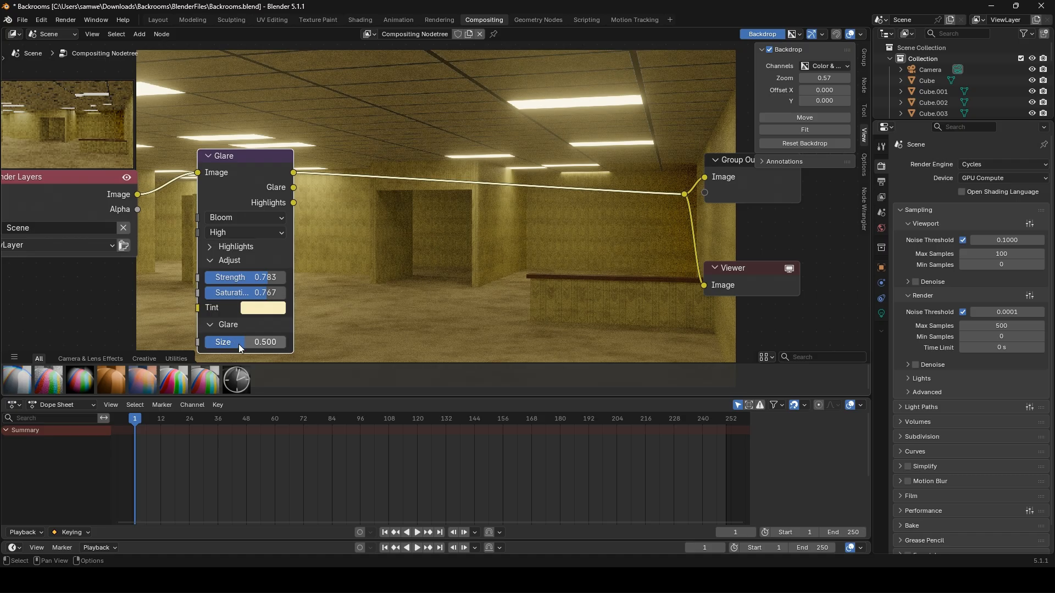
{"action": "mouse_move", "coordinate": [238, 343]}
{"action": "left_mouse_down"}
{"action": "mouse_move", "coordinate": [278, 342]}
{"action": "mouse_move", "coordinate": [226, 342]}
{"action": "mouse_move", "coordinate": [239, 342]}
{"action": "left_mouse_up"}
{"action": "scroll", "coordinate": [361, 258], "scroll_direction": "down", "scroll_amount": 2}
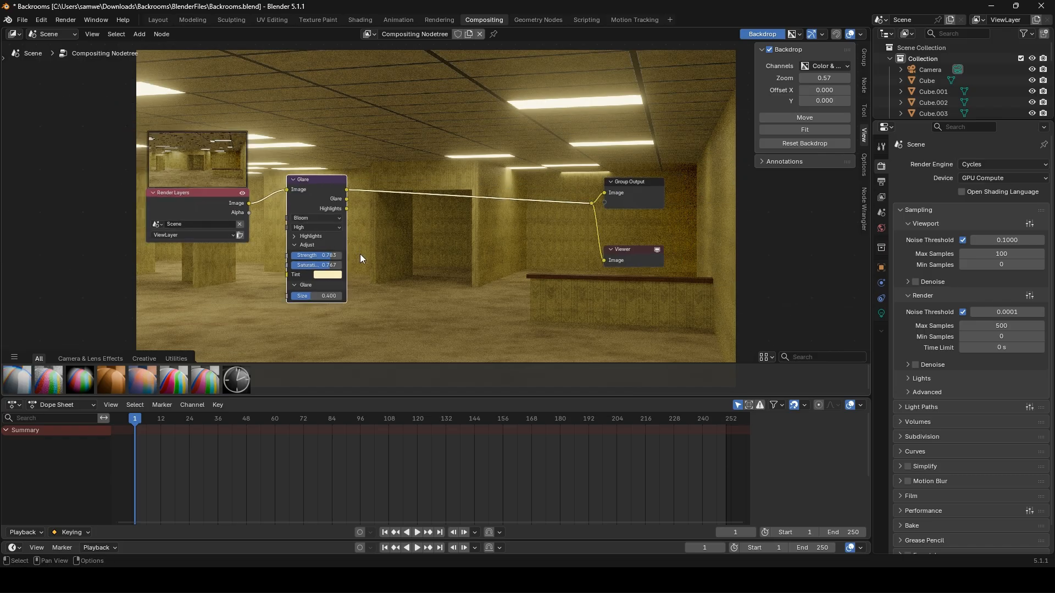
- Move the Render Layers and Glare nodes away from the outputs to free space for another node, and deselect them
{"action": "left_click_drag", "start_coordinate": [198, 193], "coordinate": [81, 232]}
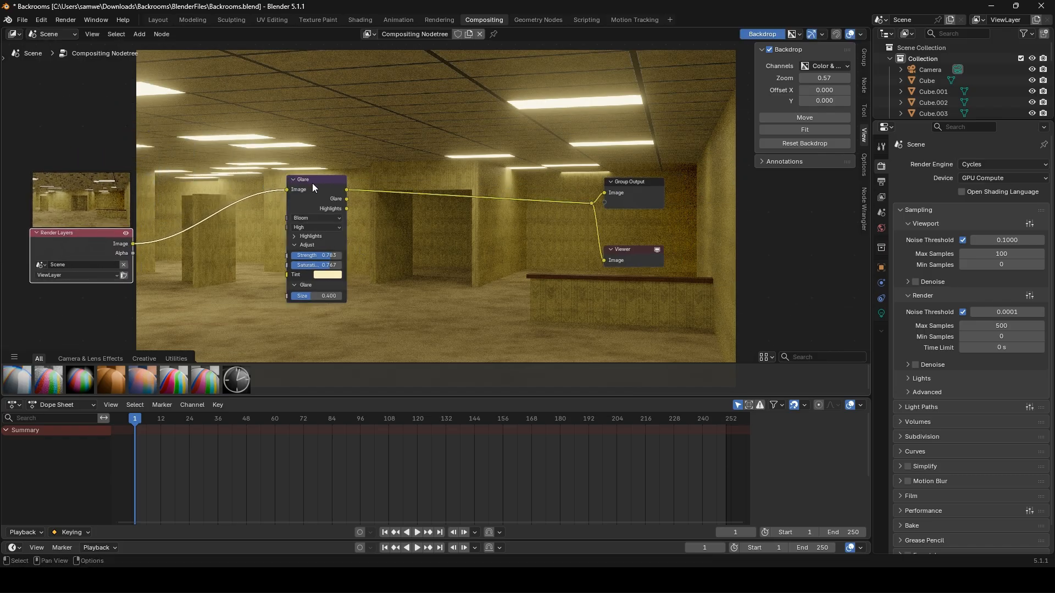
{"action": "left_click_drag", "start_coordinate": [306, 185], "coordinate": [187, 233]}
{"action": "left_click", "coordinate": [308, 266]}
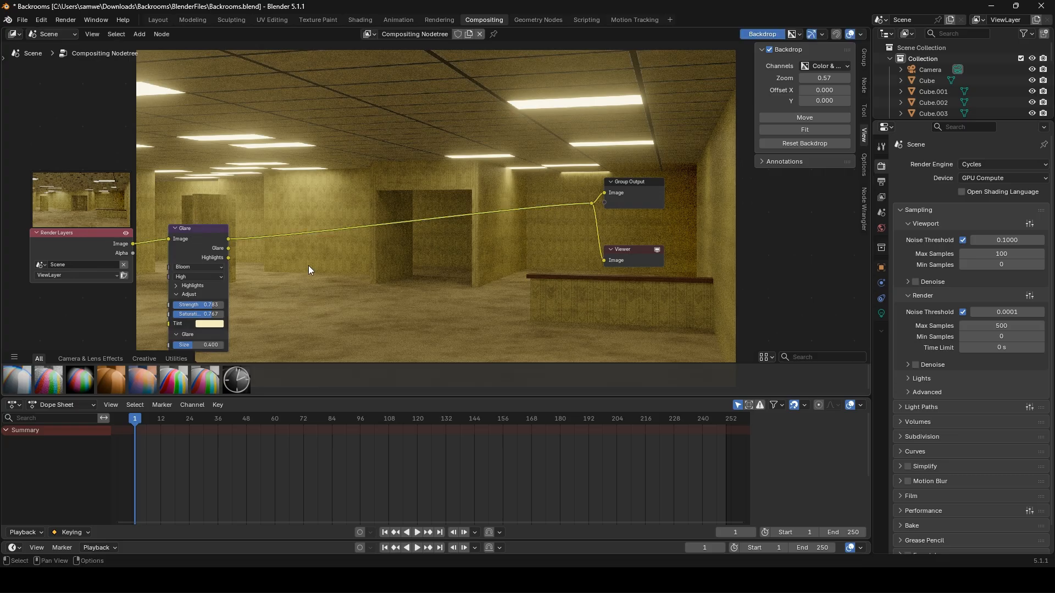
- Insert a Chromatic Aberration node on the link between the Glare node and the outputs
{"action": "key", "text": "shift+a"}
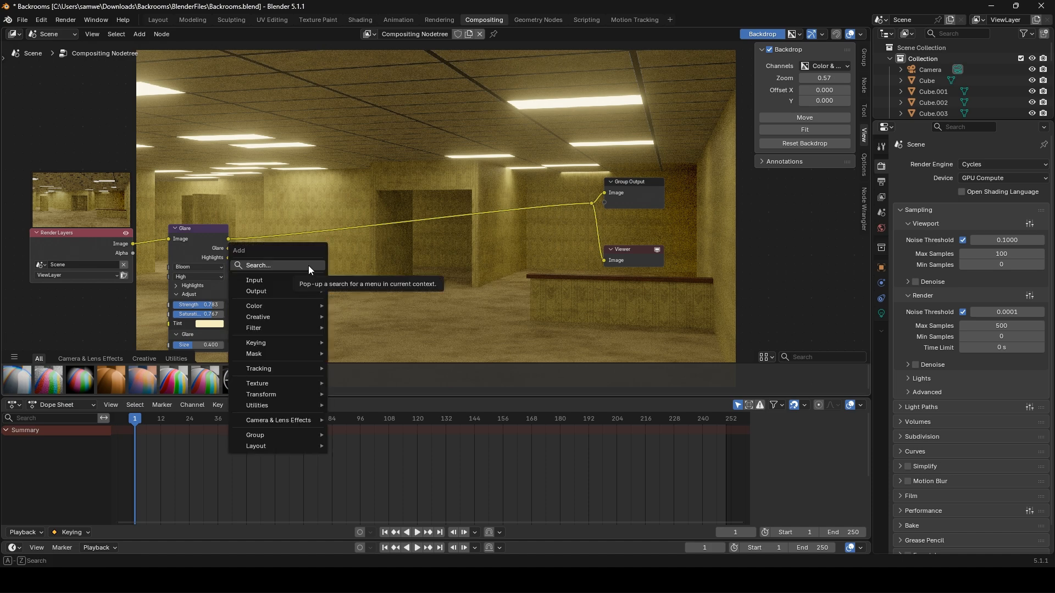
{"action": "type", "text": "chroma"}
{"action": "key", "text": "Down"}
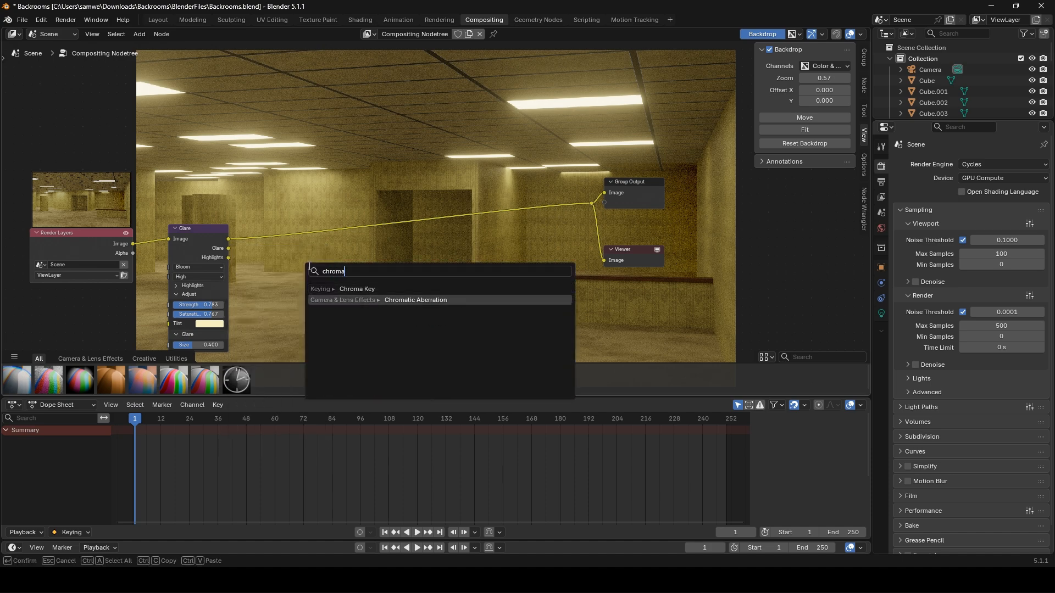
{"action": "key", "text": "Return"}
{"action": "left_click", "coordinate": [253, 220]}
{"action": "scroll", "coordinate": [285, 281], "scroll_direction": "up", "scroll_amount": 5}
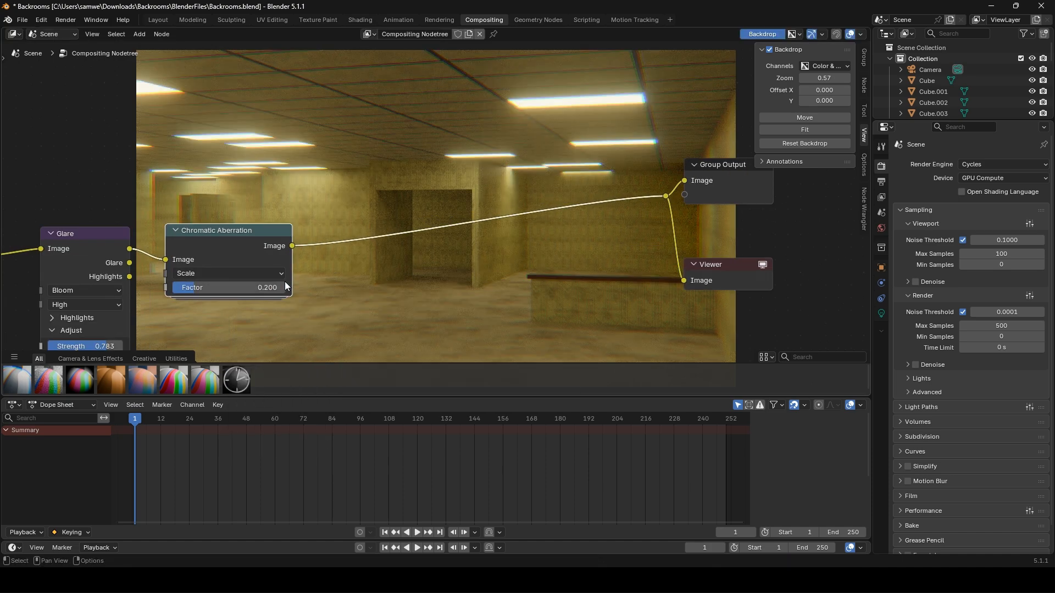
- Set the Chromatic Aberration node's factor to 0.078 and lower the node slightly to align it with the Glare node
{"action": "scroll", "coordinate": [285, 281], "scroll_direction": "down", "scroll_amount": 4}
{"action": "middle_click_drag", "start_coordinate": [335, 277], "coordinate": [385, 272]}
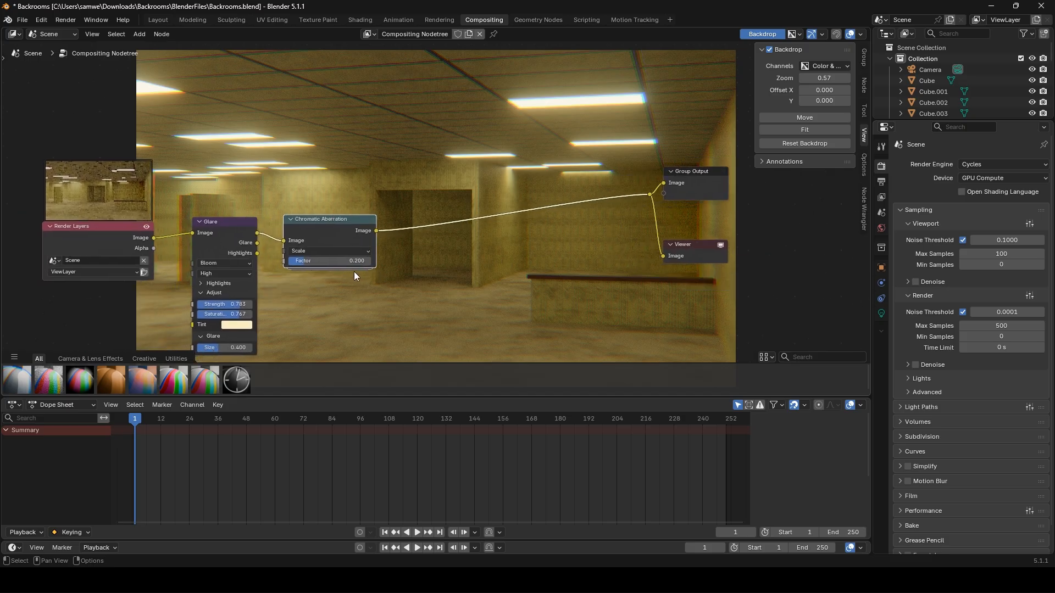
{"action": "left_click_drag", "start_coordinate": [342, 262], "coordinate": [299, 265]}
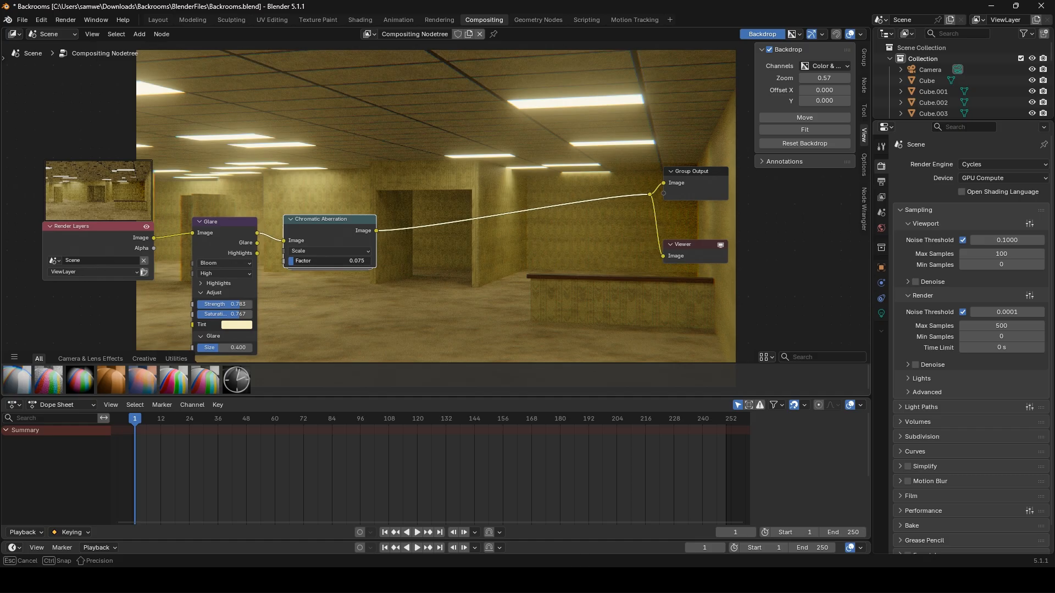
{"action": "left_click_drag", "start_coordinate": [298, 265], "coordinate": [299, 265]}
{"action": "left_click_drag", "start_coordinate": [335, 221], "coordinate": [331, 227]}
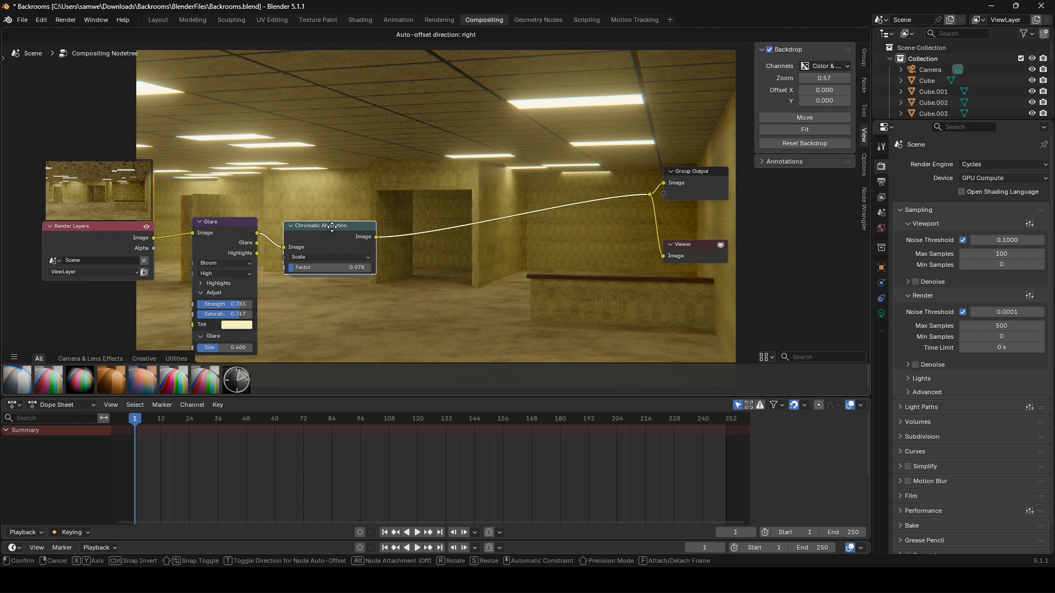
{"action": "left_click_drag", "start_coordinate": [332, 227], "coordinate": [332, 226]}
- Insert a Tune Image node on the link after the Chromatic Aberration node
{"action": "key", "text": "shift+a"}
{"action": "type", "text": "t"}
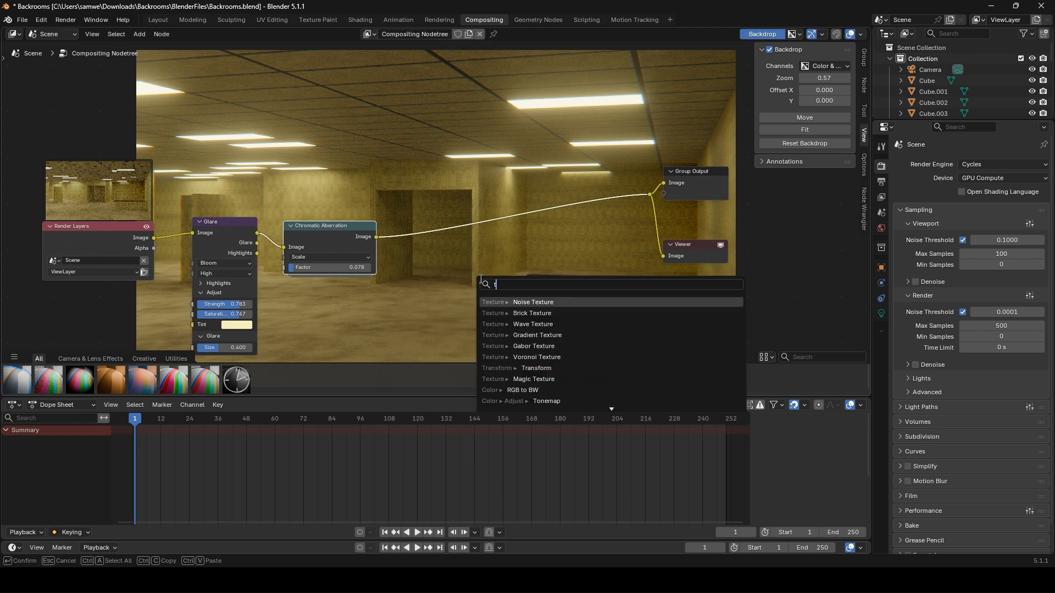
{"action": "type", "text": "uneima"}
{"action": "key", "text": "Return"}
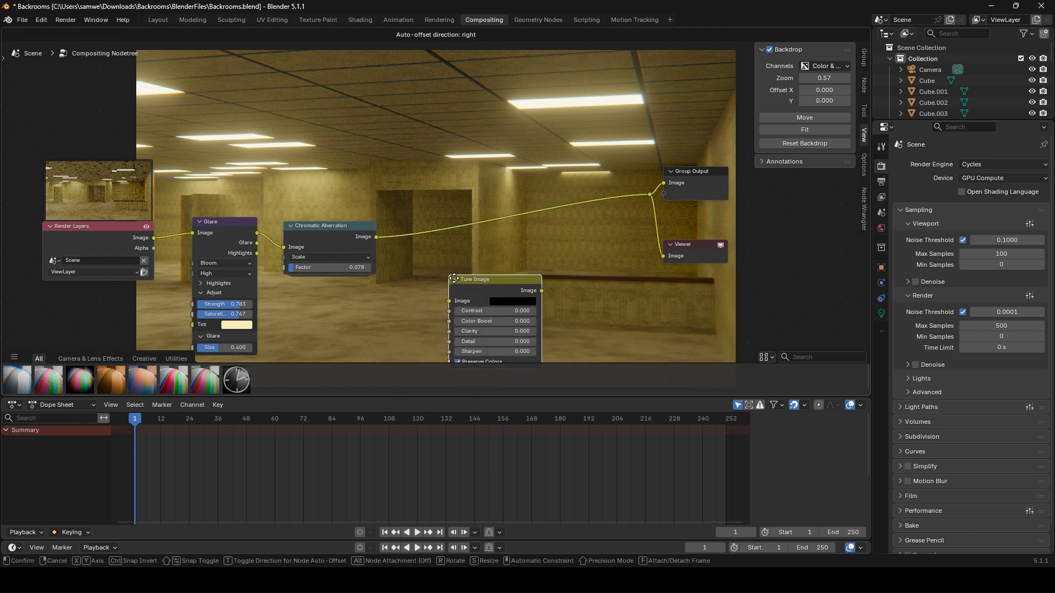
{"action": "left_click", "coordinate": [407, 222]}
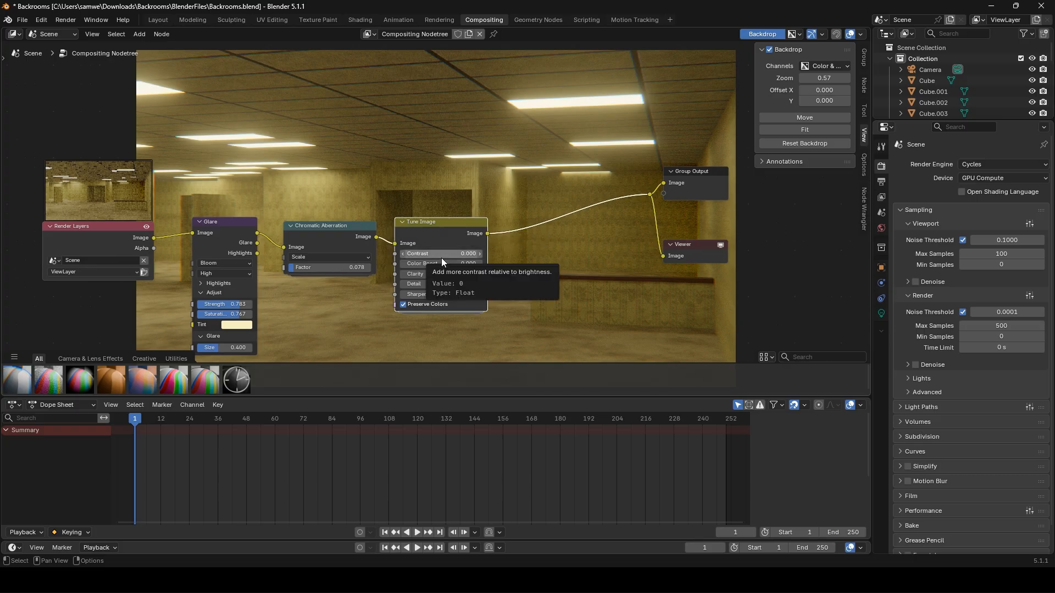
- Set the Tune Image node's contrast to 1.110 and color boost to 0.106, and the Chromatic Aberration factor to 0.029
{"action": "scroll", "coordinate": [446, 257], "scroll_direction": "up", "scroll_amount": 1}
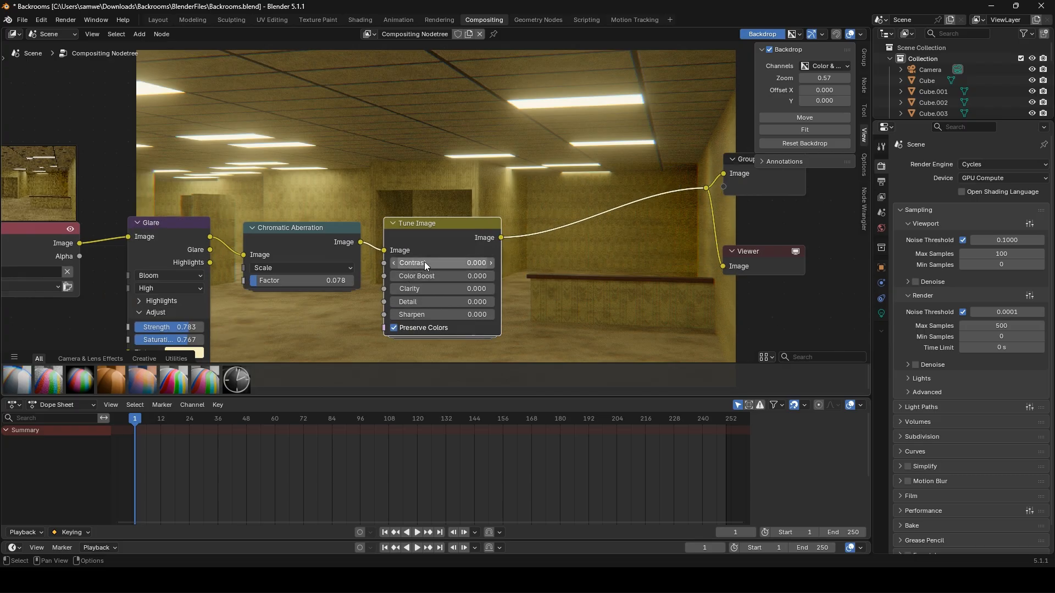
{"action": "left_click_drag", "start_coordinate": [425, 262], "coordinate": [520, 261]}
{"action": "left_click_drag", "start_coordinate": [442, 262], "coordinate": [399, 277]}
{"action": "left_click_drag", "start_coordinate": [282, 281], "coordinate": [259, 281]}
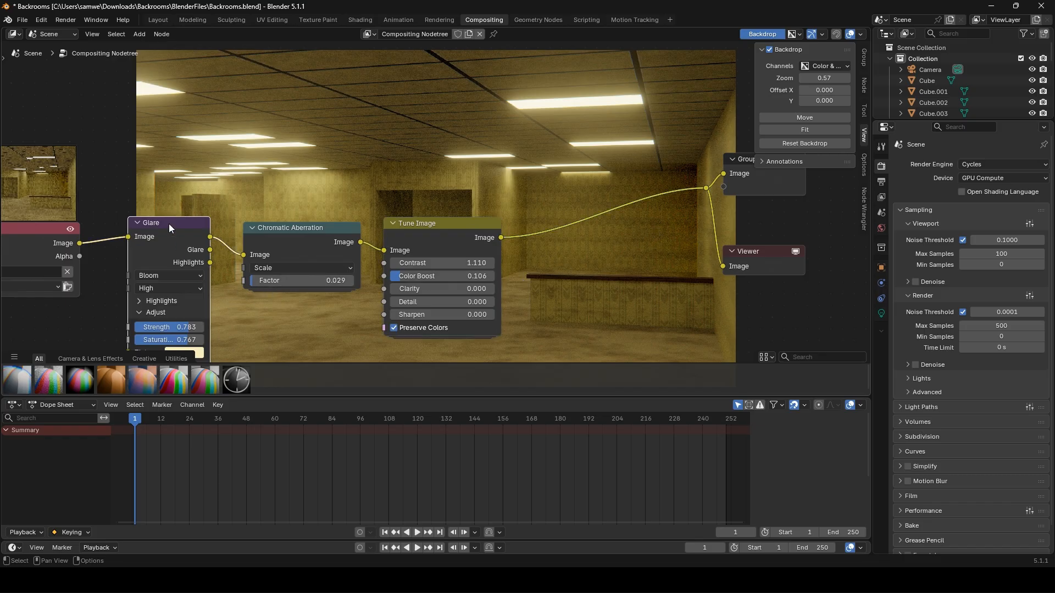
- Mute and unmute the Glare and Chromatic Aberration nodes one at a time to compare their effect on the image
{"action": "key", "text": "m"}
{"action": "key", "text": "m"}
{"action": "left_click", "coordinate": [284, 228]}
{"action": "key", "text": "m"}
{"action": "key", "text": "m"}
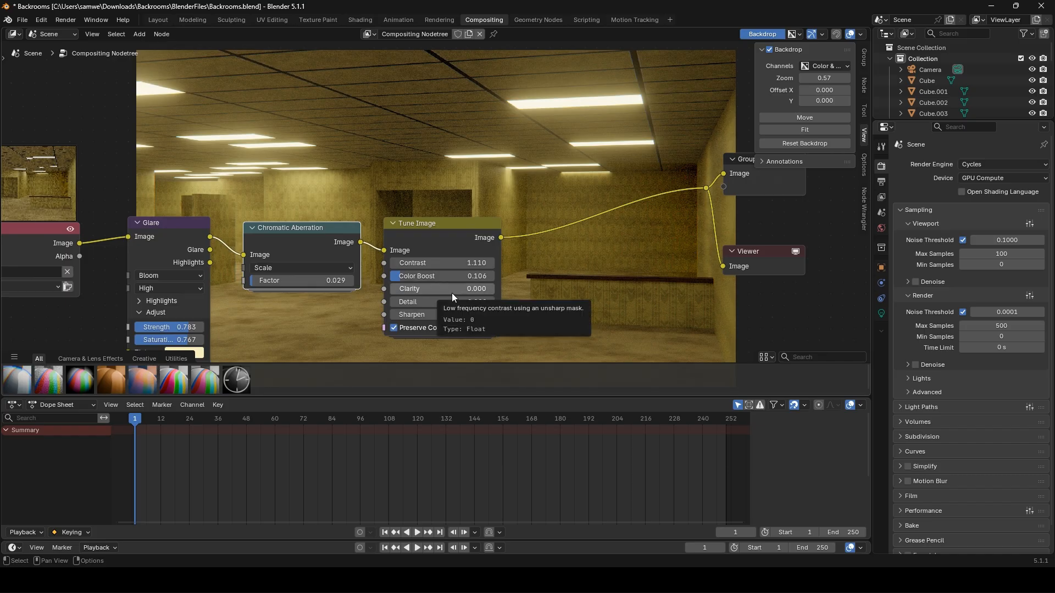
- Set the Tune Image node's clarity to 0.289, detail to 0.556 and sharpen to 0.035
{"action": "left_click_drag", "start_coordinate": [430, 289], "coordinate": [394, 315]}
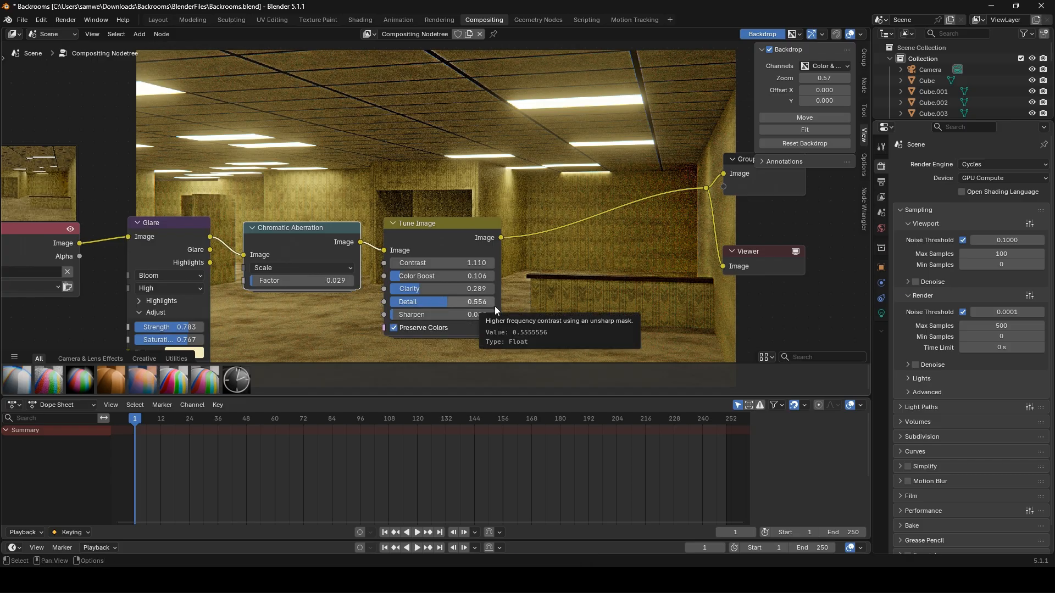
- Insert a Vignette node on the link between the Tune Image node and the outputs
{"action": "key", "text": "shift+a"}
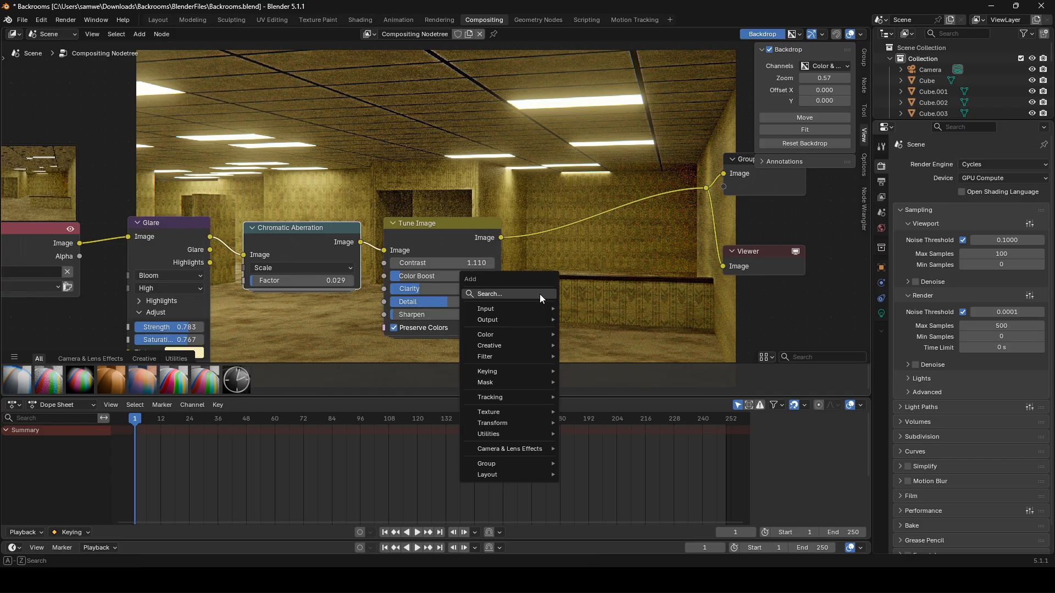
{"action": "left_click", "coordinate": [540, 295]}
{"action": "type", "text": "vignette"}
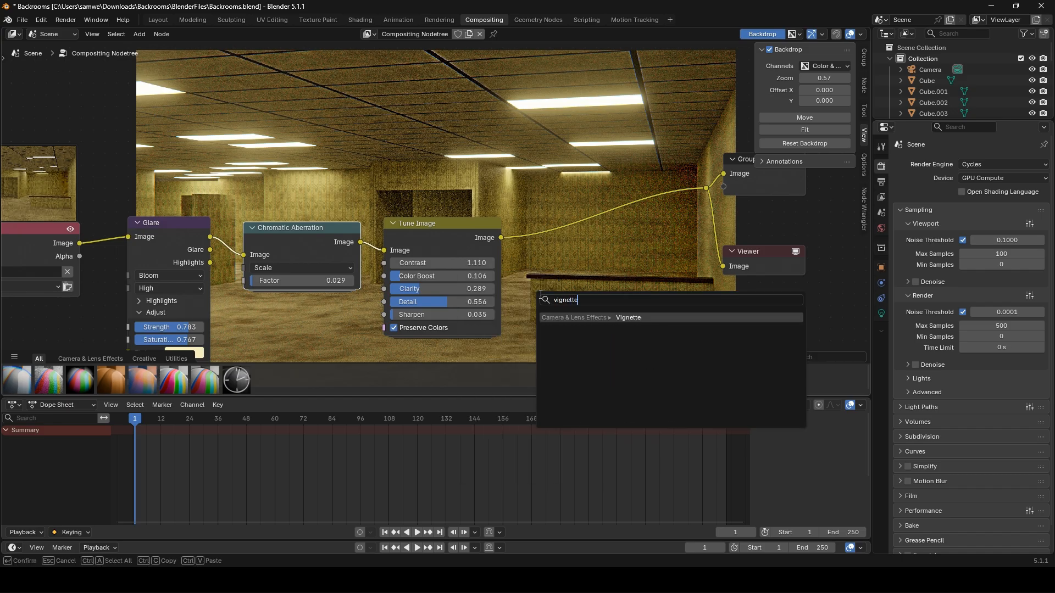
{"action": "key", "text": "Return"}
{"action": "left_click", "coordinate": [542, 210]}
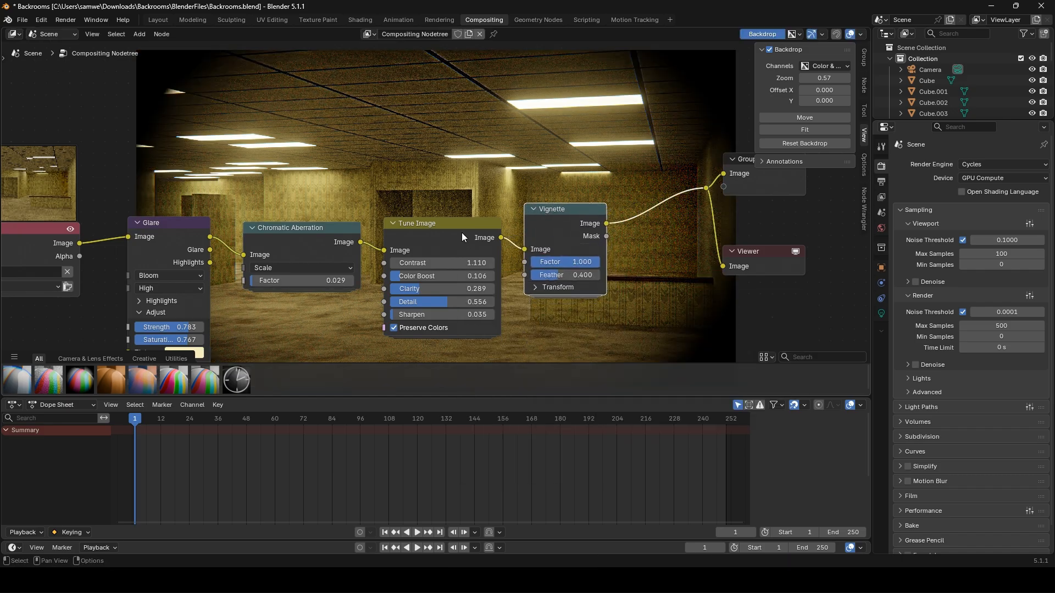
- Set the Vignette node's factor to 0.608 and feather to 1.000, and expand its transform settings
{"action": "mouse_move", "coordinate": [561, 262]}
{"action": "left_mouse_down"}
{"action": "mouse_move", "coordinate": [541, 262]}
{"action": "mouse_move", "coordinate": [550, 261]}
{"action": "left_mouse_up"}
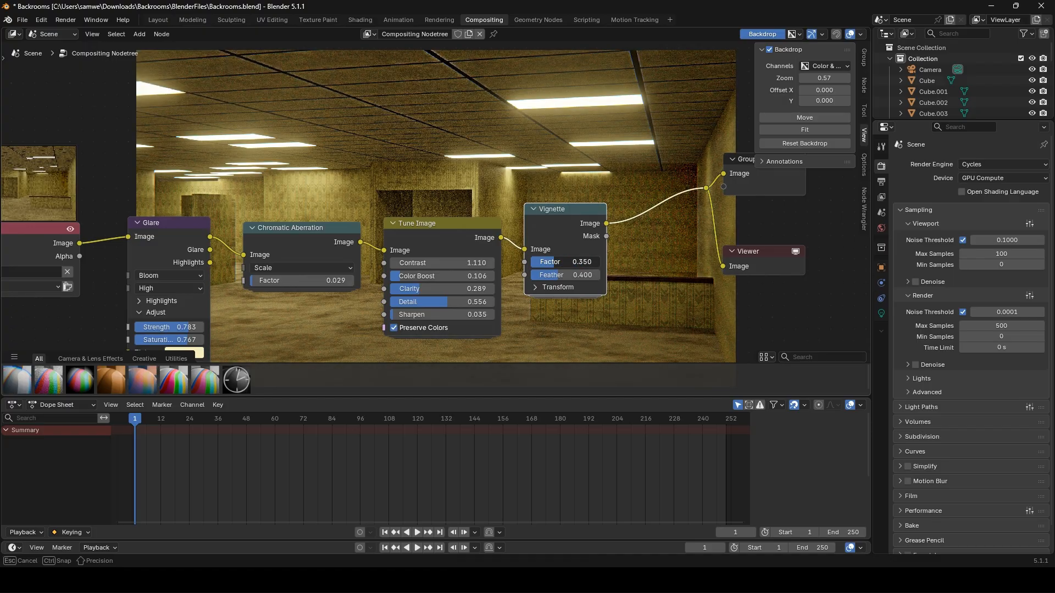
{"action": "left_click_drag", "start_coordinate": [550, 261], "coordinate": [575, 261]}
{"action": "left_click", "coordinate": [543, 287]}
{"action": "scroll", "coordinate": [552, 292], "scroll_direction": "down", "scroll_amount": 1}
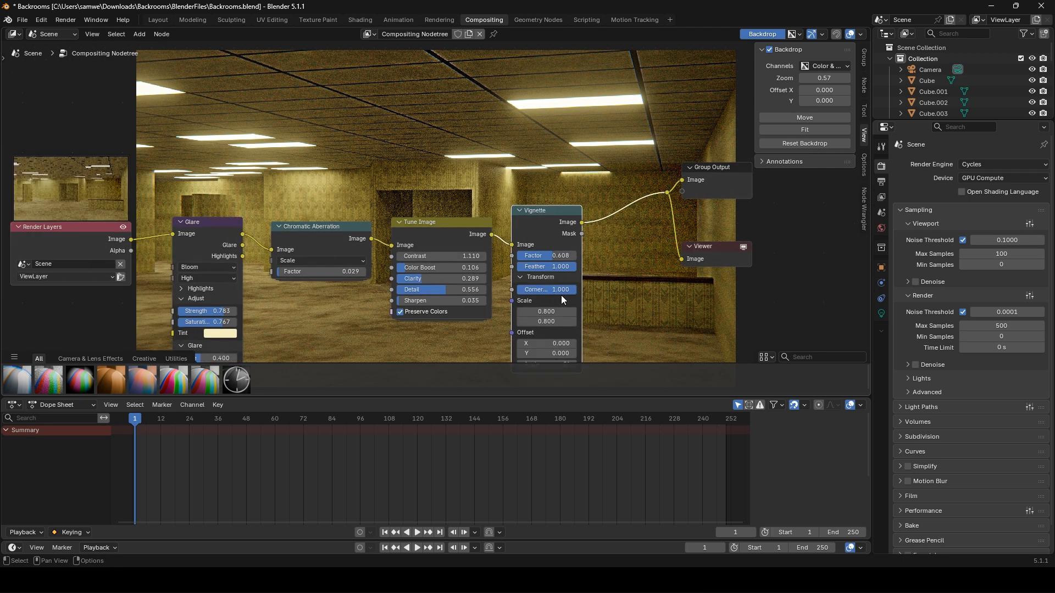
{"action": "middle_click_drag", "start_coordinate": [586, 311], "coordinate": [588, 277]}
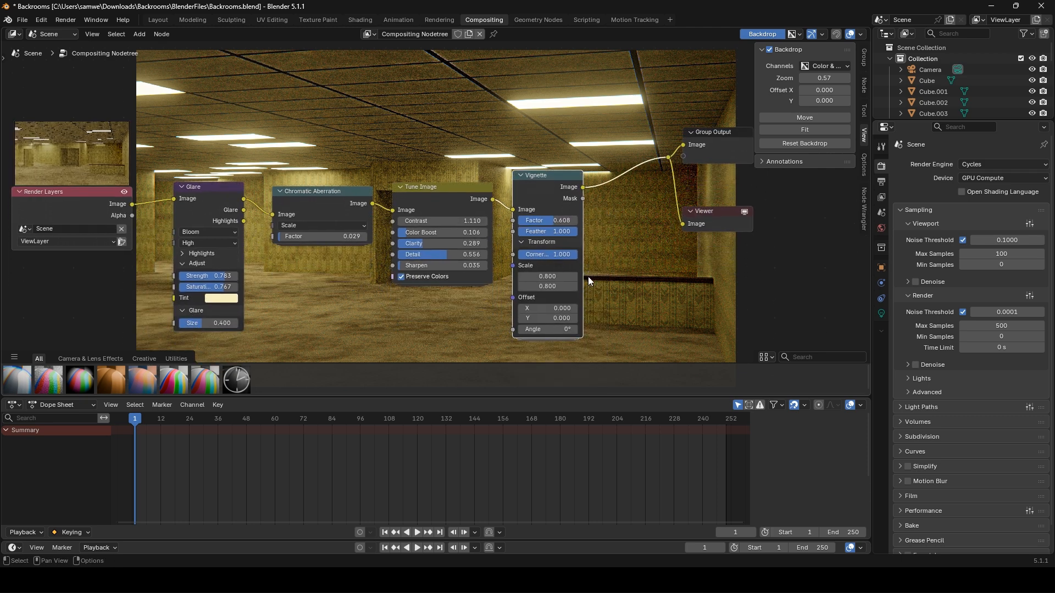
- Move the effect nodes away from the outputs and insert a Sensor Noise node after the Vignette node
{"action": "scroll", "coordinate": [588, 275], "scroll_direction": "down", "scroll_amount": 4}
{"action": "left_click_drag", "start_coordinate": [159, 202], "coordinate": [446, 222]}
{"action": "scroll", "coordinate": [494, 250], "scroll_direction": "up", "scroll_amount": 3}
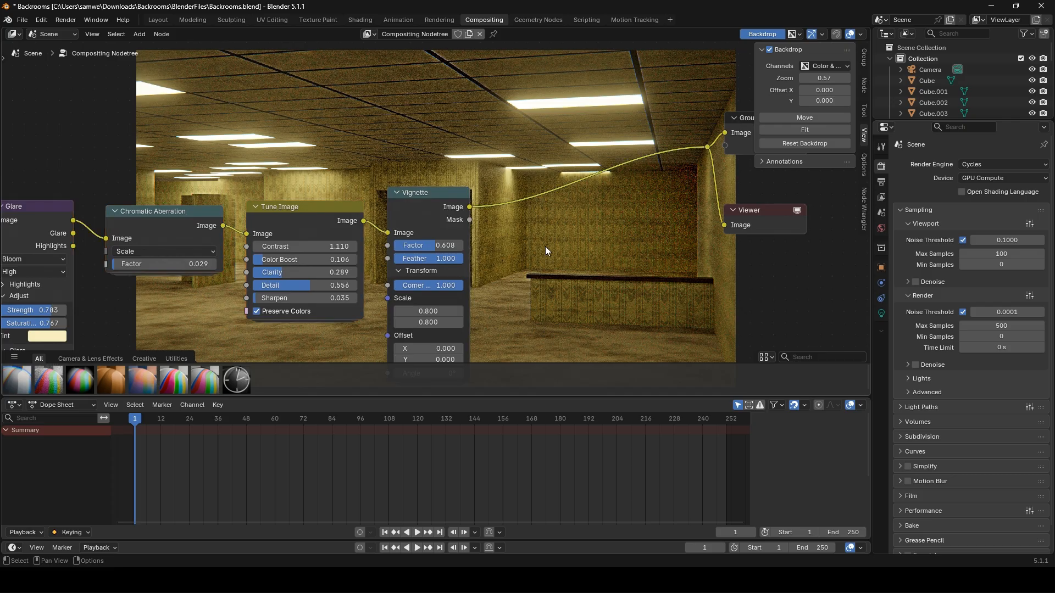
{"action": "key", "text": "shift+a"}
{"action": "type", "text": "sensor"}
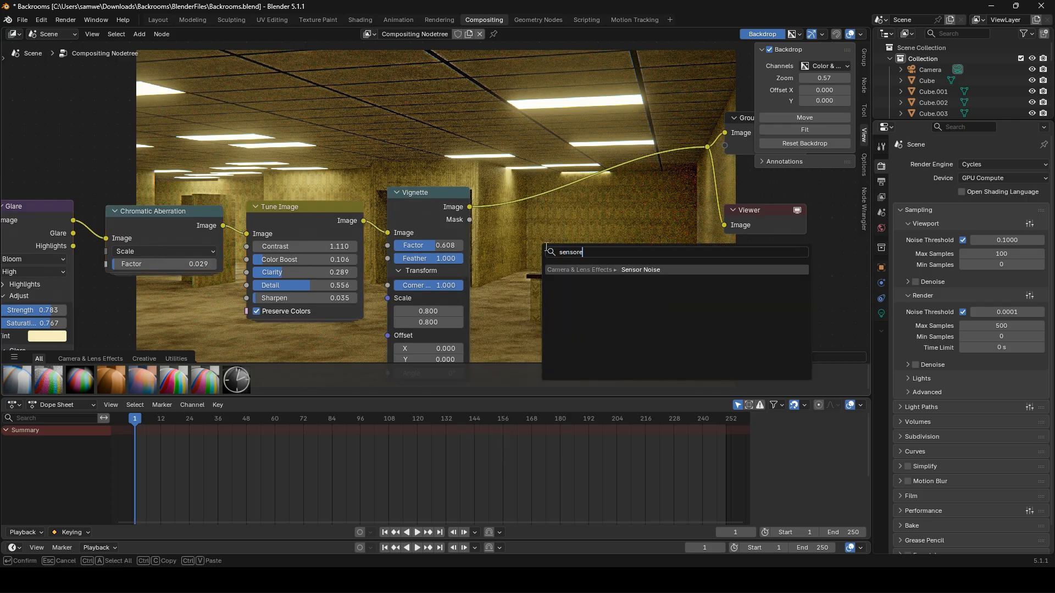
{"action": "key", "text": "Return"}
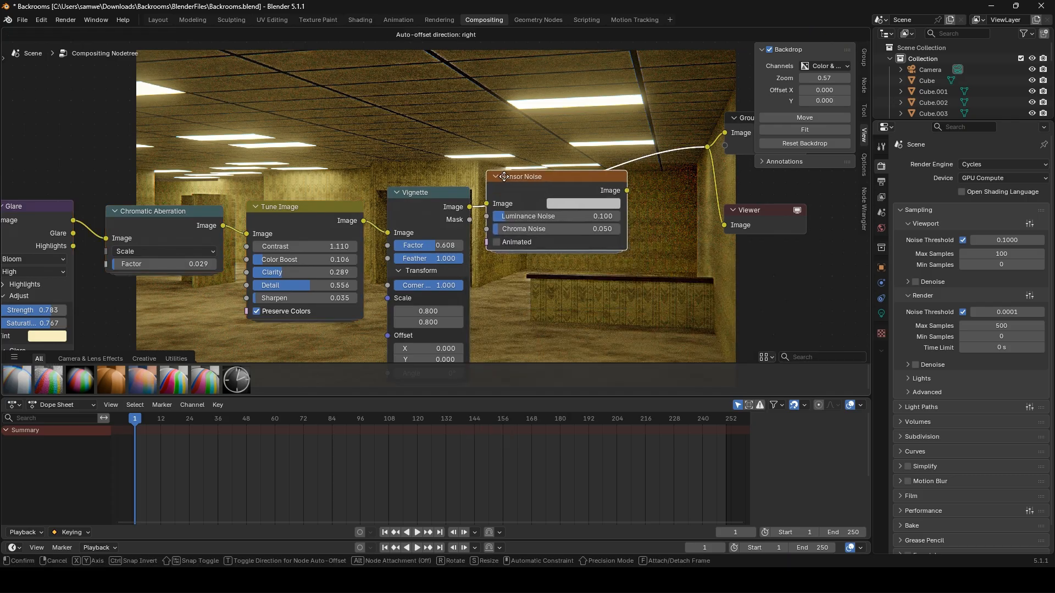
{"action": "left_click", "coordinate": [505, 177]}
- Set the Sensor Noise node's luminance noise to 0.195 and chroma noise to 0.077
{"action": "scroll", "coordinate": [525, 236], "scroll_direction": "up", "scroll_amount": 2}
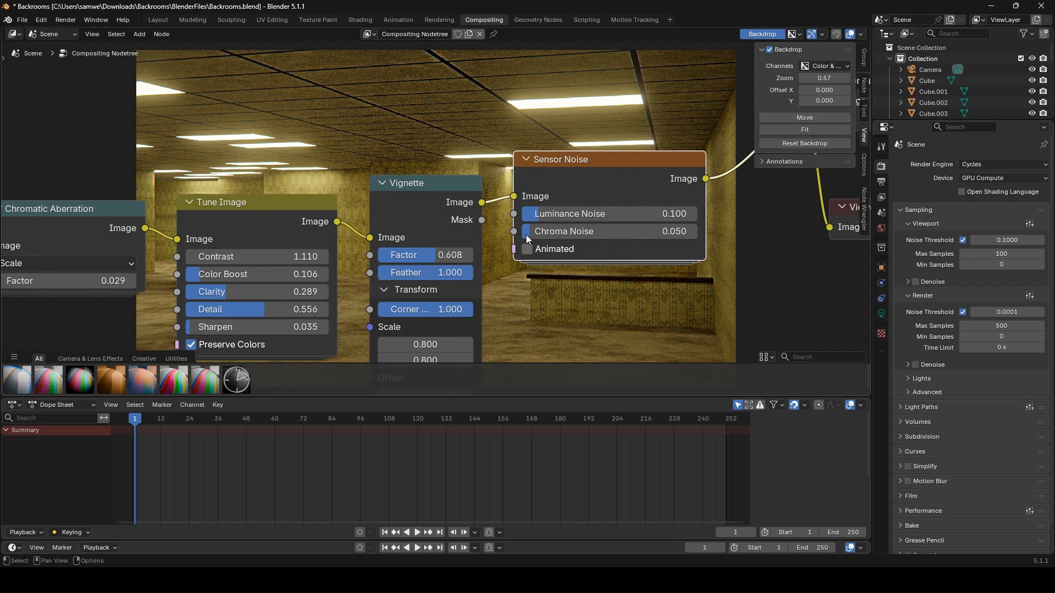
{"action": "scroll", "coordinate": [446, 203], "scroll_direction": "down", "scroll_amount": 2}
{"action": "middle_click_drag", "start_coordinate": [443, 155], "coordinate": [430, 256]}
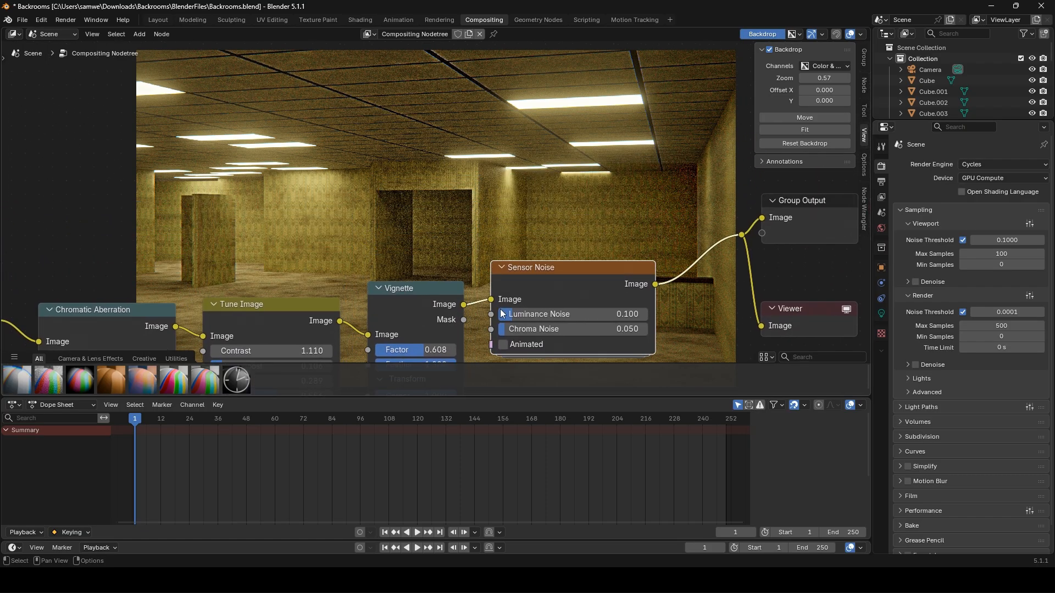
{"action": "mouse_move", "coordinate": [538, 333]}
{"action": "left_mouse_down"}
{"action": "mouse_move", "coordinate": [581, 329]}
{"action": "mouse_move", "coordinate": [499, 332]}
{"action": "mouse_move", "coordinate": [544, 329]}
{"action": "mouse_move", "coordinate": [522, 329]}
{"action": "mouse_move", "coordinate": [529, 316]}
{"action": "mouse_move", "coordinate": [573, 316]}
{"action": "mouse_move", "coordinate": [530, 316]}
{"action": "left_mouse_up"}
{"action": "scroll", "coordinate": [465, 227], "scroll_direction": "down", "scroll_amount": 2}
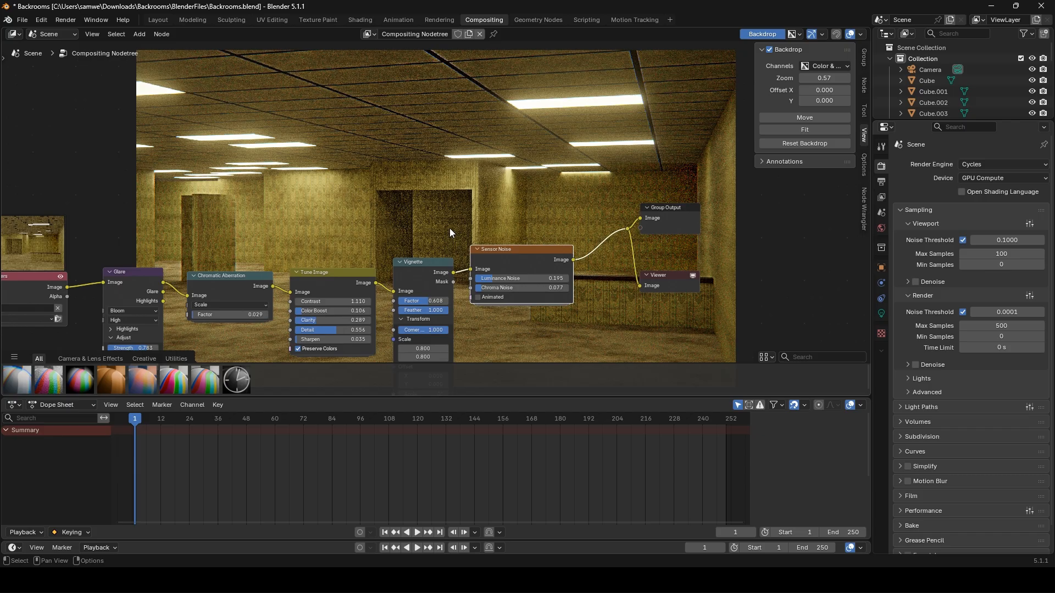
- Try a Denoise node between the Sensor Noise node and the outputs, and delete it while keeping the link
{"action": "key", "text": "shift+a"}
{"action": "type", "text": "denosie"}
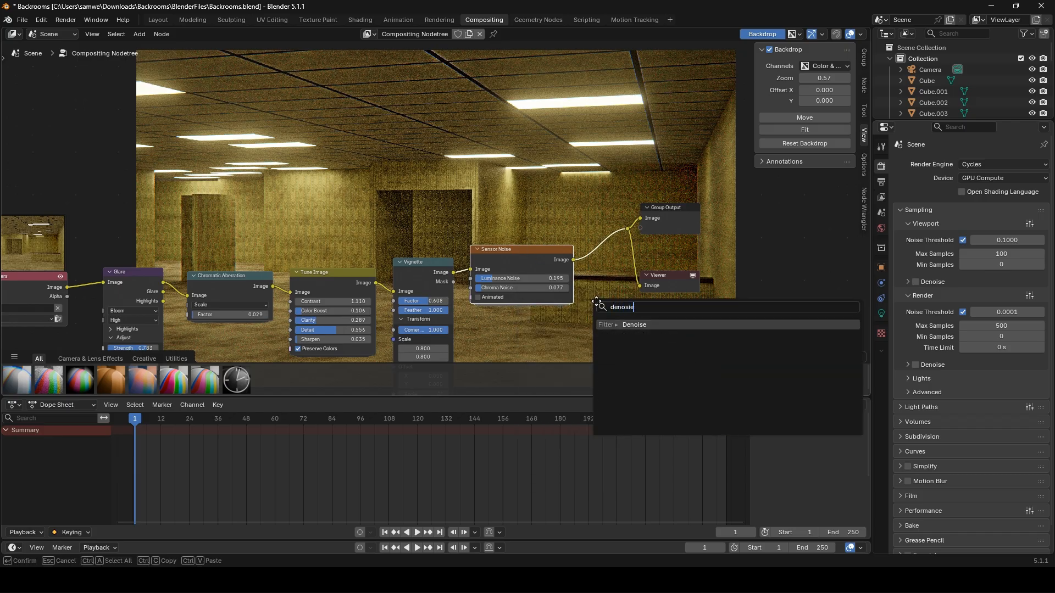
{"action": "key", "text": "Return"}
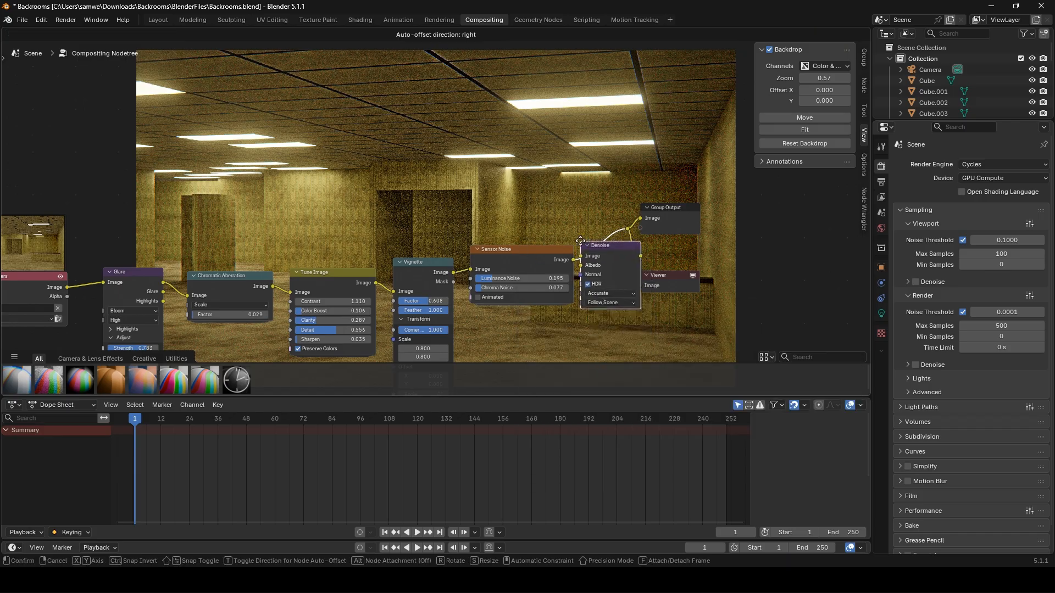
{"action": "left_click", "coordinate": [584, 245]}
{"action": "scroll", "coordinate": [635, 283], "scroll_direction": "up", "scroll_amount": 2}
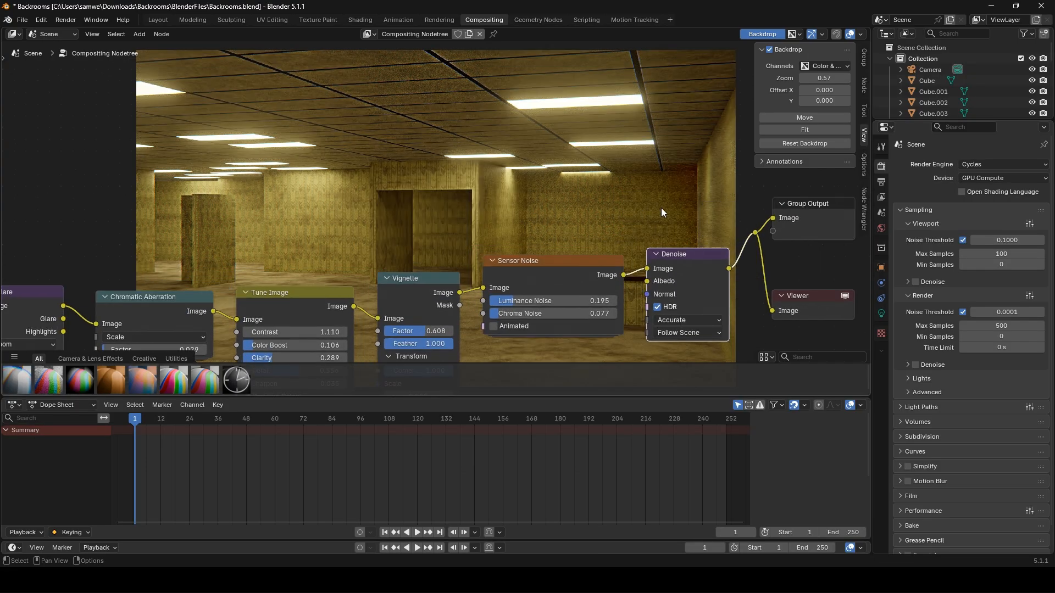
{"action": "scroll", "coordinate": [675, 255], "scroll_direction": "down", "scroll_amount": 2}
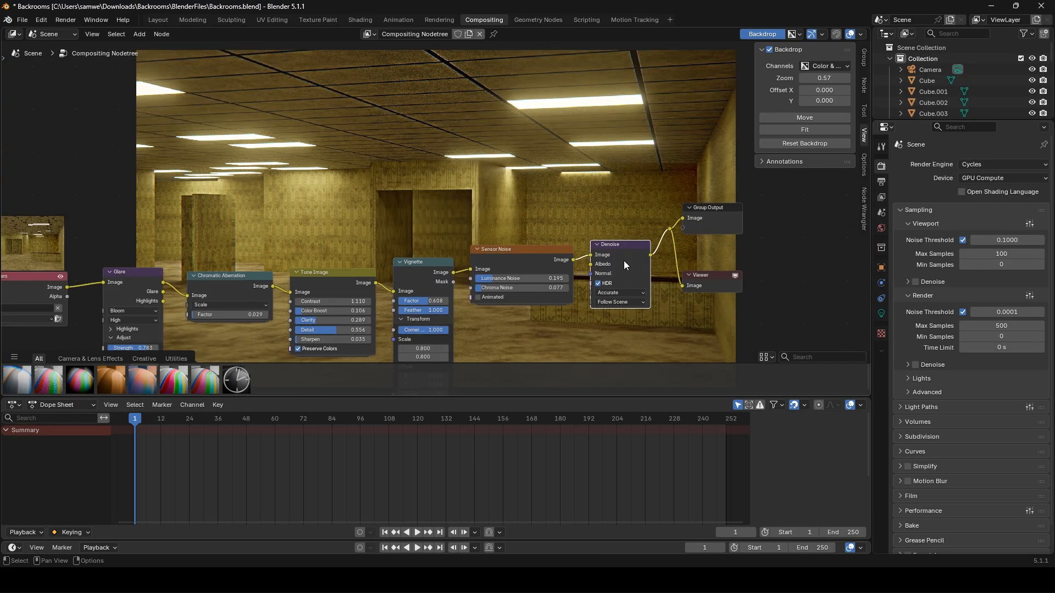
{"action": "key", "text": "ctrl+x"}
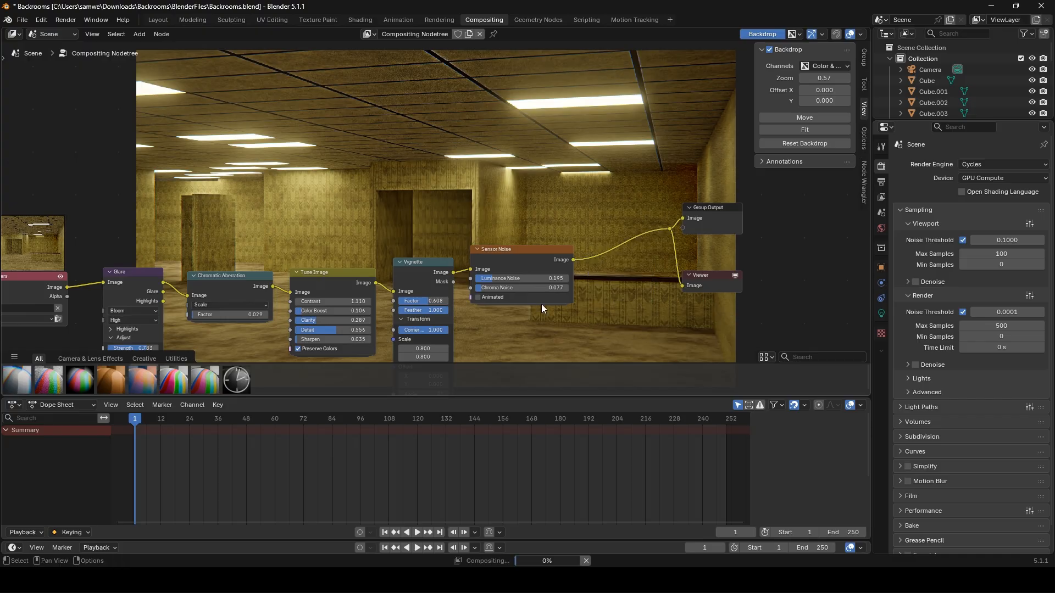
- Insert a Denoise node between the Render Layers and Glare nodes and position it in the gap
{"action": "middle_click_drag", "start_coordinate": [398, 269], "coordinate": [526, 253]}
{"action": "key", "text": "shift+a"}
{"action": "type", "text": "denois"}
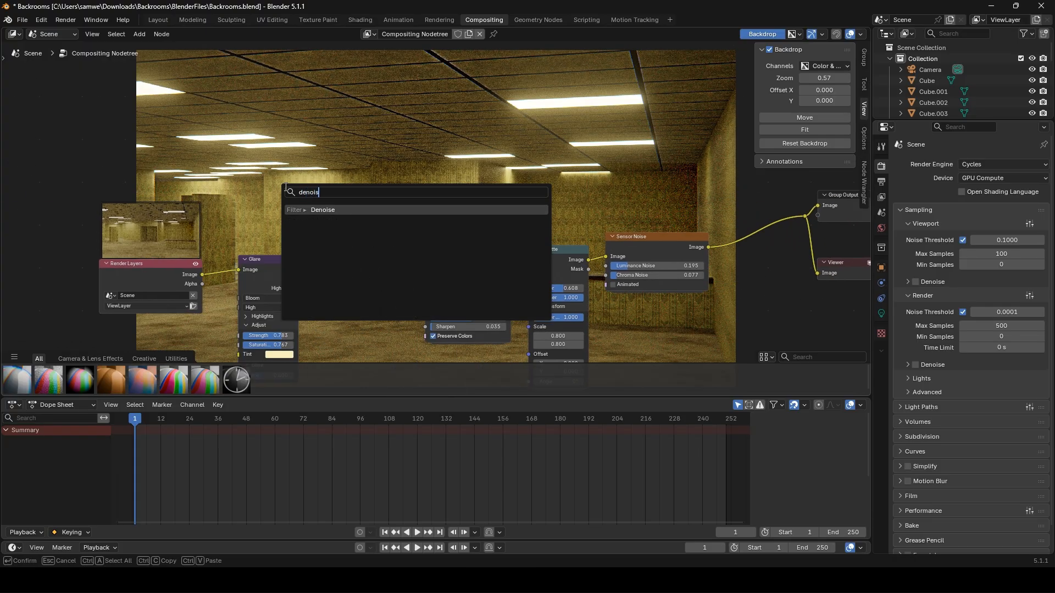
{"action": "key", "text": "Return"}
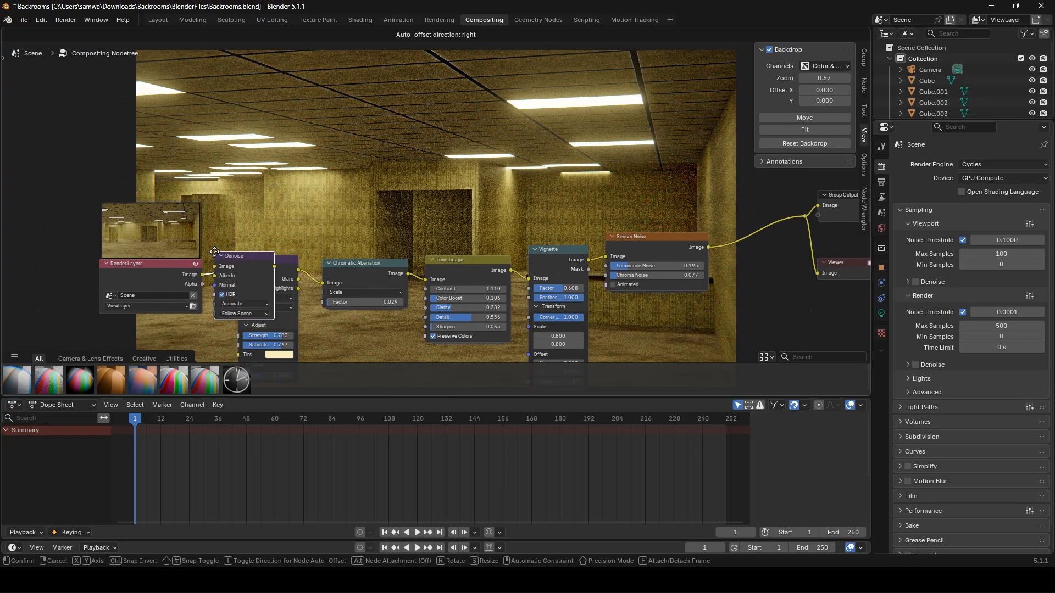
{"action": "left_click", "coordinate": [214, 254]}
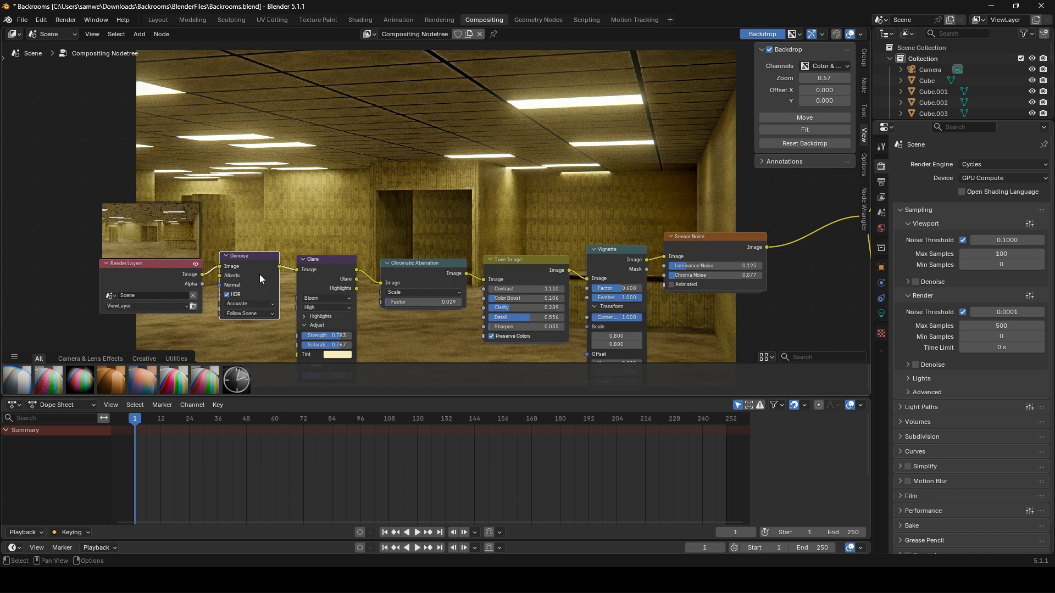
{"action": "scroll", "coordinate": [253, 304], "scroll_direction": "up", "scroll_amount": 2}
{"action": "left_click_drag", "start_coordinate": [187, 274], "coordinate": [192, 287]}
- Try the Denoise node's prefilter options, leave it on Accurate, and mute the node
{"action": "middle_click_drag", "start_coordinate": [205, 262], "coordinate": [234, 212]}
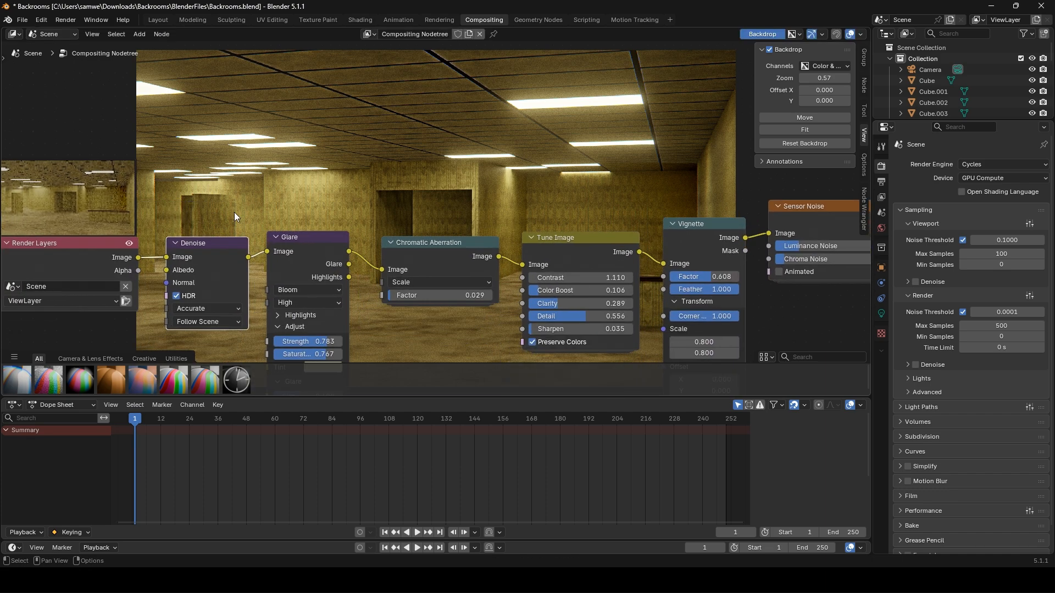
{"action": "left_click", "coordinate": [192, 309]}
{"action": "left_click", "coordinate": [195, 347]}
{"action": "left_click", "coordinate": [202, 308]}
{"action": "left_click", "coordinate": [202, 357]}
{"action": "key", "text": "m"}
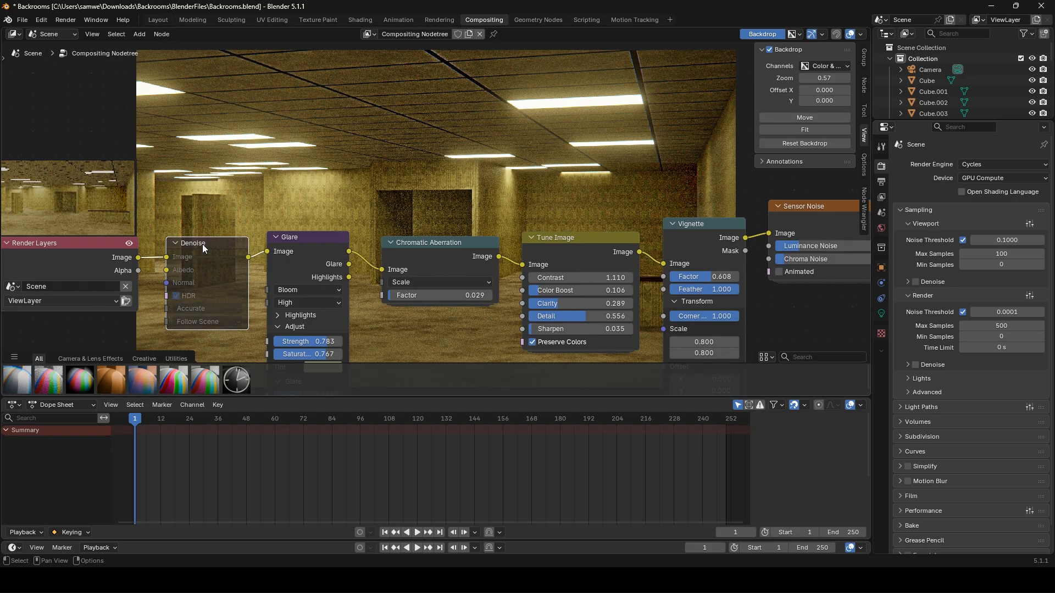
- Enable denoising for the final render and set its maximum samples to 100
{"action": "left_click", "coordinate": [916, 365]}
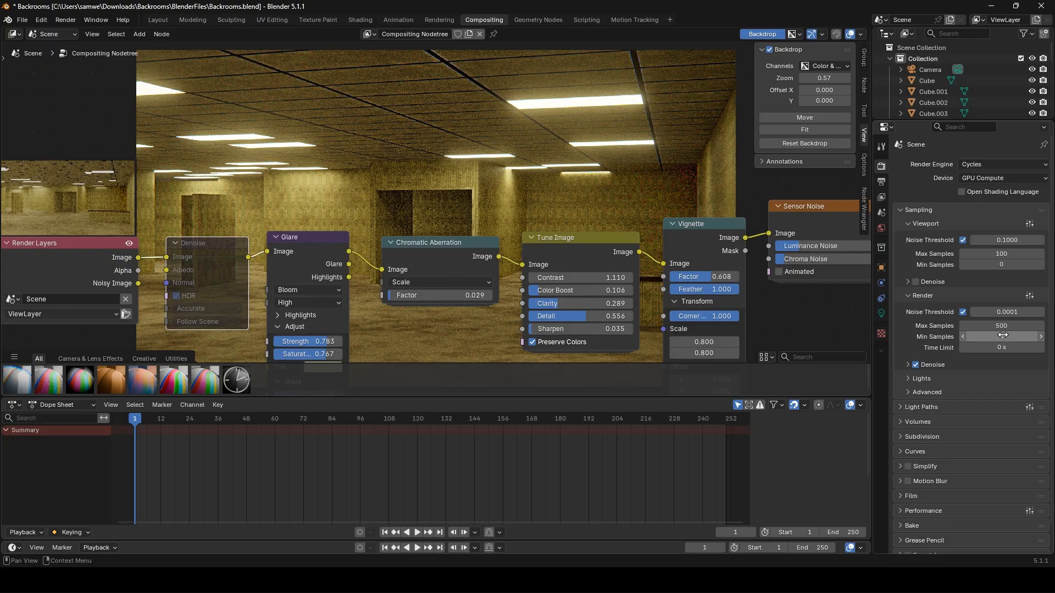
{"action": "left_click", "coordinate": [1004, 326]}
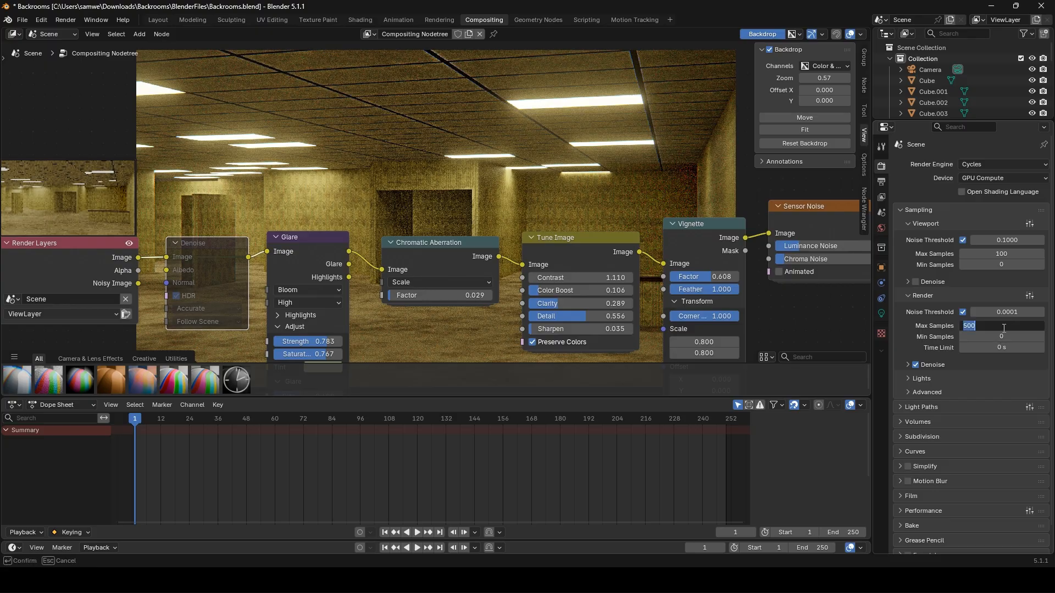
{"action": "type", "text": "100"}
{"action": "key", "text": "Return"}
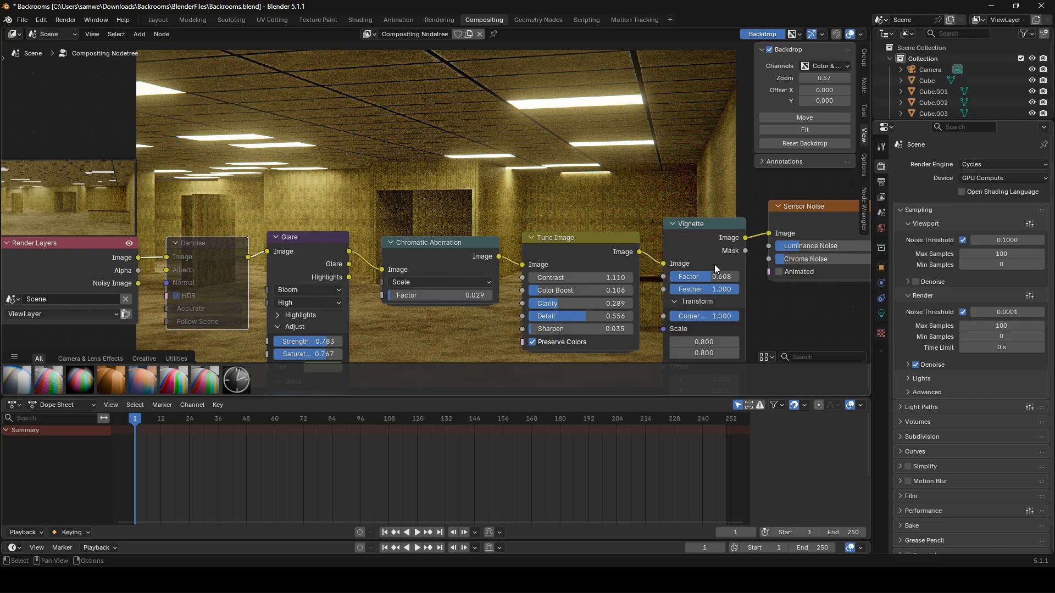
- Render the current frame, review the composited result in the render window, and close it
{"action": "key", "text": "F12"}
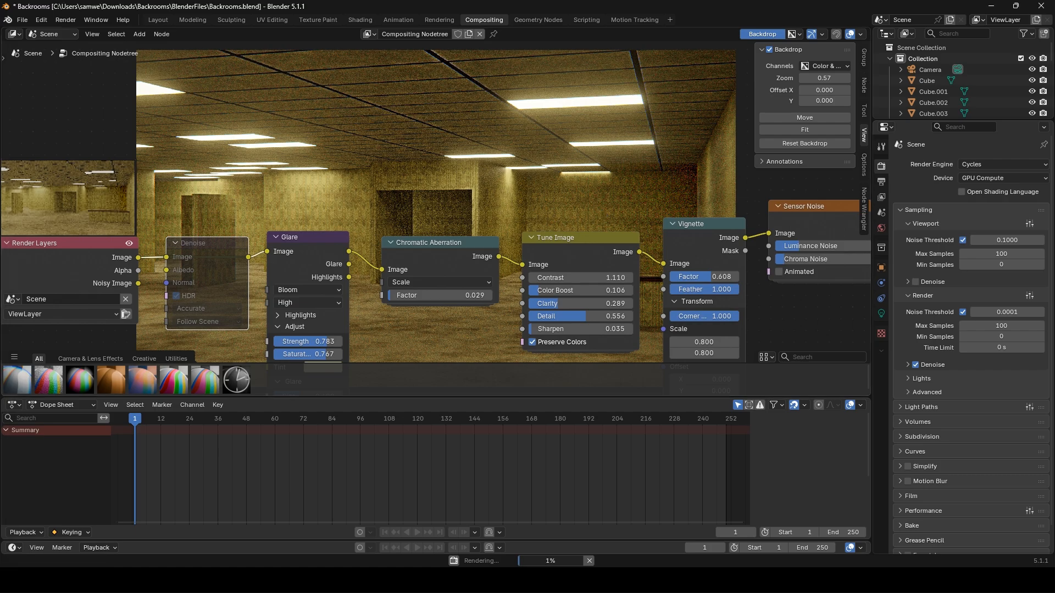
{"action": "left_click_drag", "start_coordinate": [0, 8], "coordinate": [479, 8]}
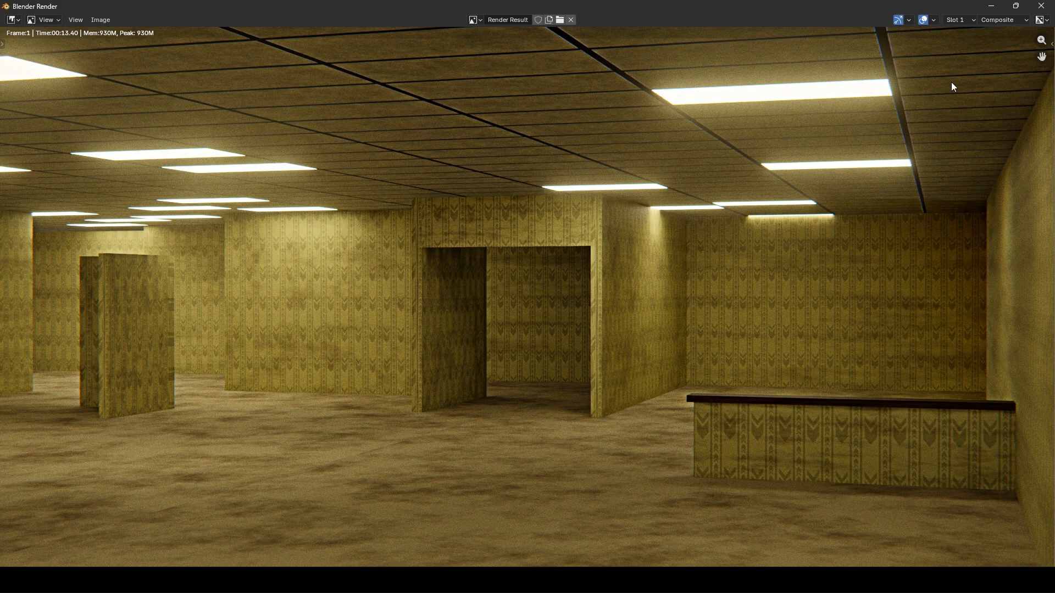
{"action": "left_click", "coordinate": [1041, 6]}
- Delete the muted Denoise node while keeping the link between the Render Layers and Glare nodes
{"action": "mouse_move", "coordinate": [467, 202]}
{"action": "middle_mouse_down", "text": "alt"}
{"action": "mouse_move", "coordinate": [457, 230]}
{"action": "mouse_move", "coordinate": [462, 214]}
{"action": "middle_mouse_up", "text": "alt"}
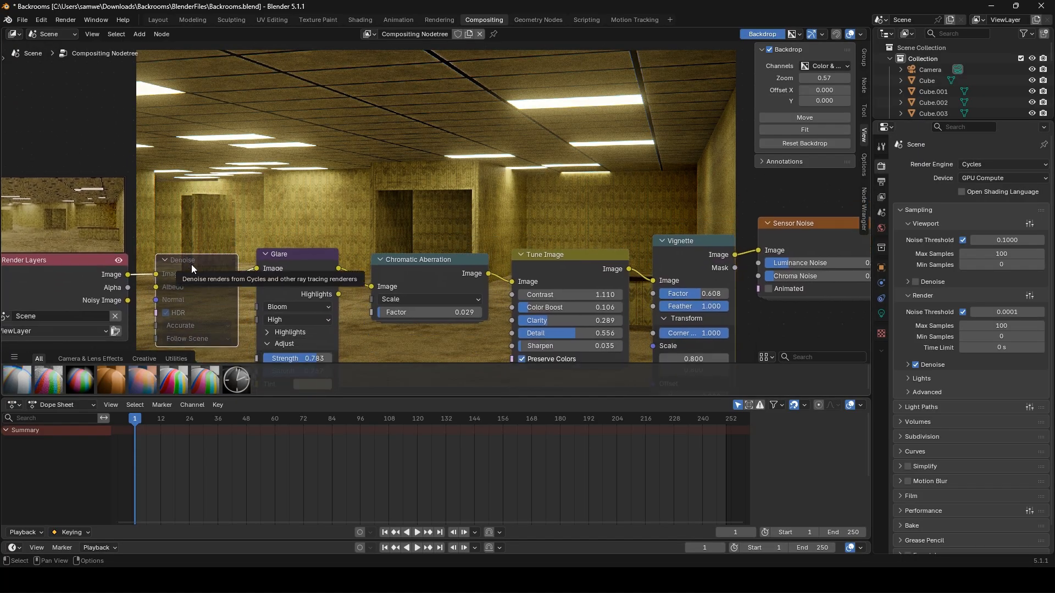
{"action": "key", "text": "m"}
{"action": "key", "text": "m"}
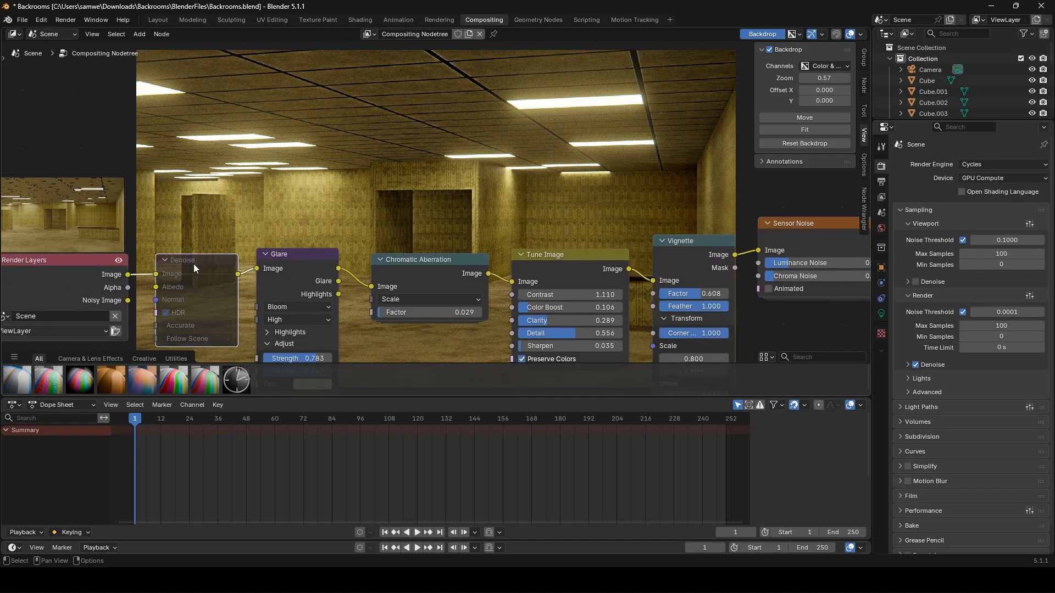
{"action": "key", "text": "ctrl+x"}
{"action": "scroll", "coordinate": [283, 230], "scroll_direction": "down", "scroll_amount": 2}
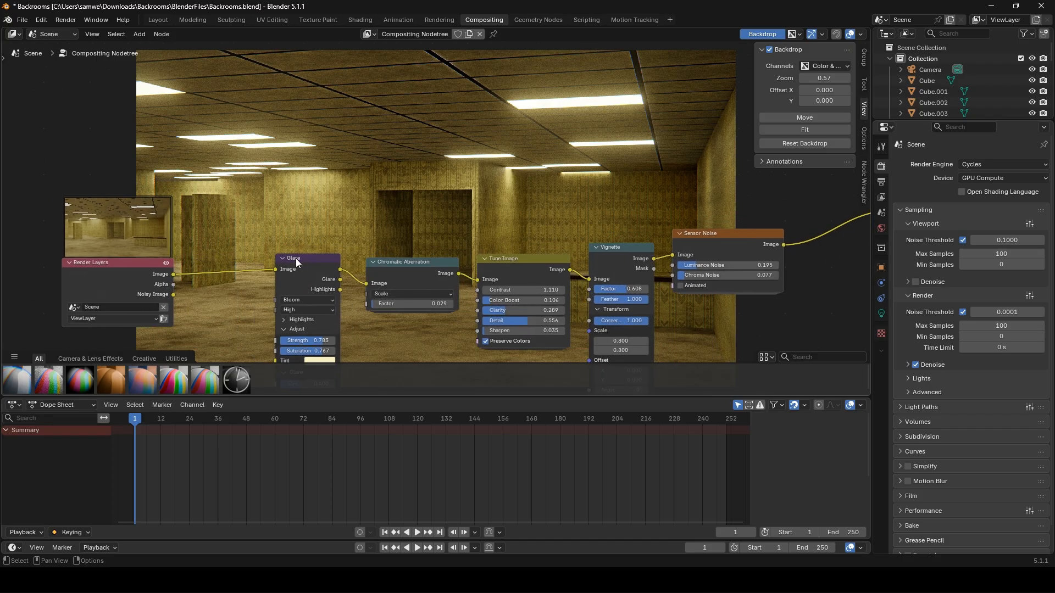
{"action": "scroll", "coordinate": [406, 316], "scroll_direction": "up", "scroll_amount": 2}
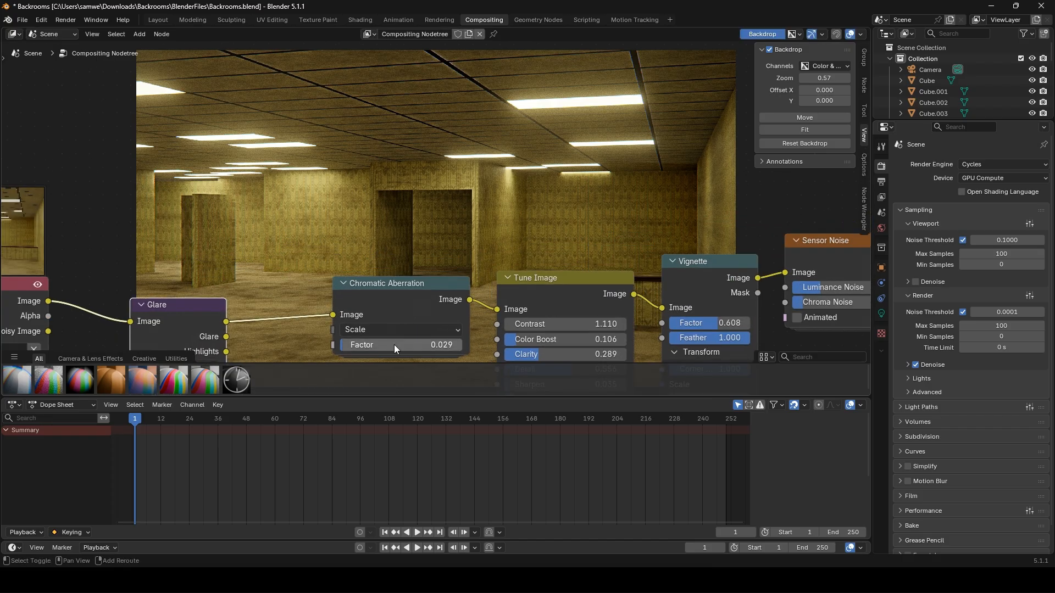
- Raise the Chromatic Aberration node's factor to 0.078
{"action": "mouse_move", "coordinate": [394, 345]}
{"action": "left_mouse_down", "text": "shift"}
{"action": "mouse_move", "coordinate": [409, 345]}
{"action": "mouse_move", "coordinate": [341, 347]}
{"action": "mouse_move", "coordinate": [374, 350]}
{"action": "left_mouse_up", "text": "shift"}
{"action": "mouse_move", "coordinate": [363, 345]}
{"action": "left_mouse_down"}
{"action": "mouse_move", "coordinate": [353, 345]}
{"action": "mouse_move", "coordinate": [367, 344]}
{"action": "left_mouse_up"}
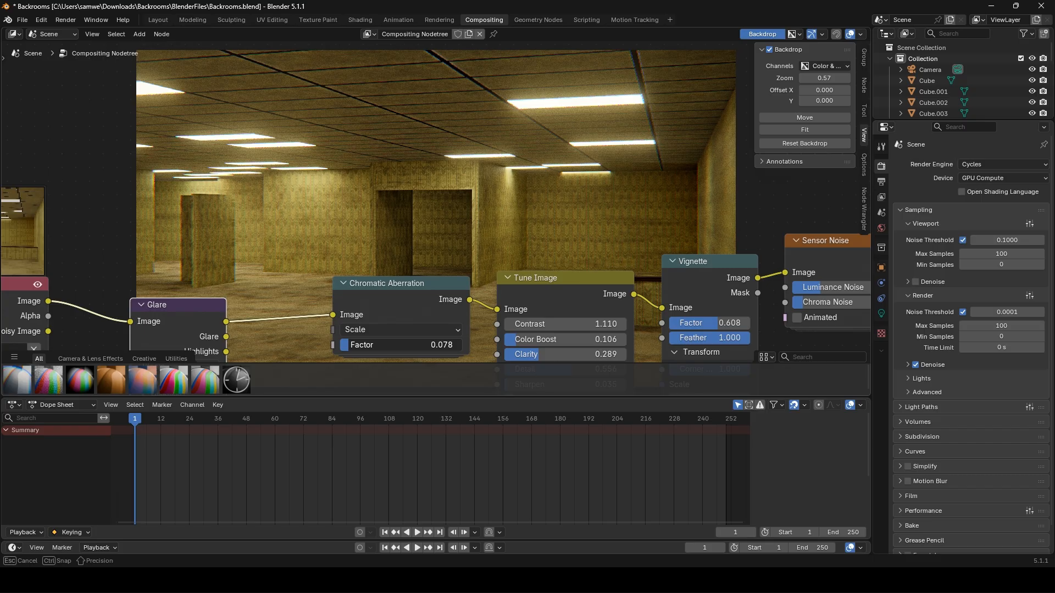
{"action": "left_click_drag", "start_coordinate": [348, 345], "coordinate": [349, 345]}
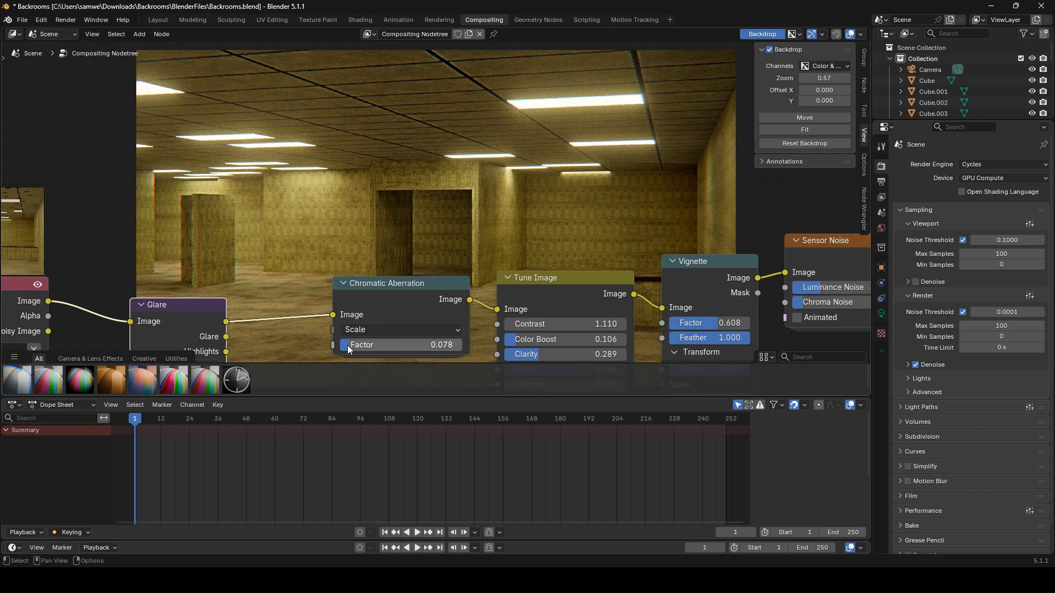
- Try a size of 1 for the Glare node's bloom, and set it to 0.5 instead
{"action": "middle_click_drag", "start_coordinate": [289, 320], "coordinate": [304, 192]}
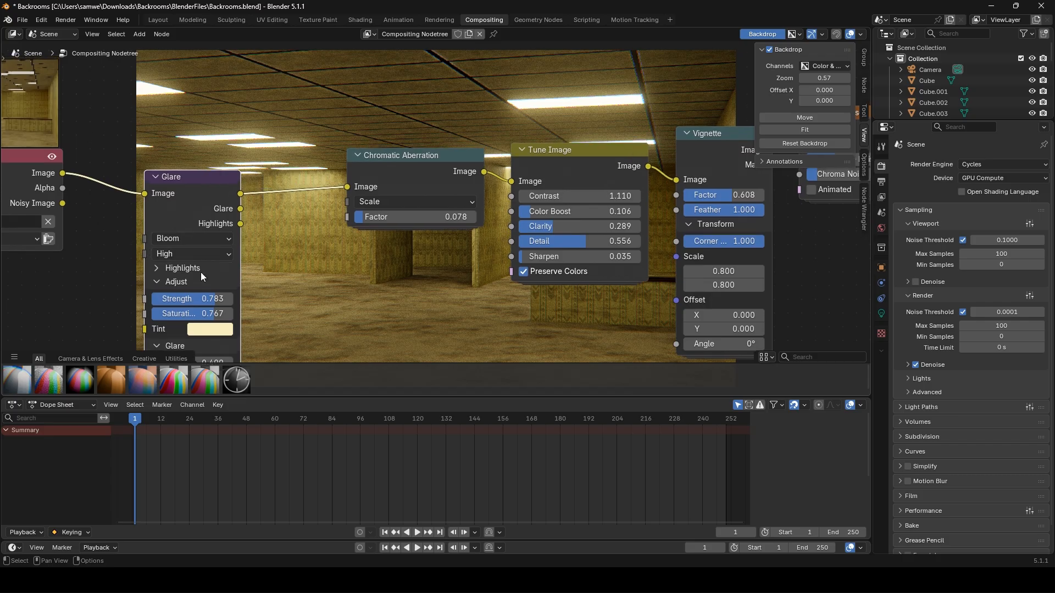
{"action": "scroll", "coordinate": [212, 302], "scroll_direction": "down", "scroll_amount": 2}
{"action": "middle_click_drag", "start_coordinate": [400, 277], "coordinate": [358, 299]}
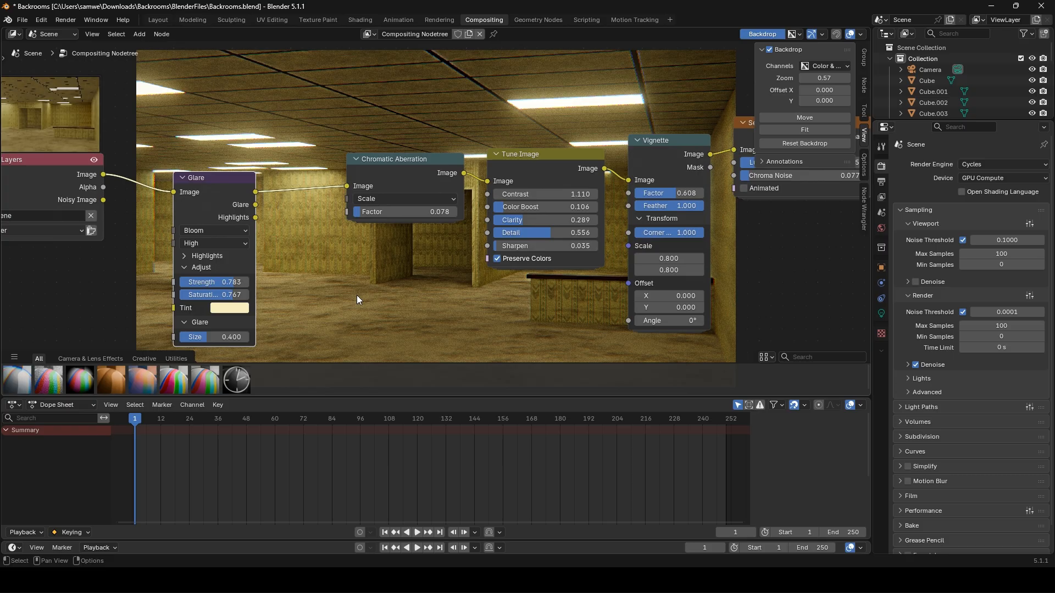
{"action": "left_click", "coordinate": [231, 338]}
{"action": "type", "text": "1"}
{"action": "key", "text": "Return"}
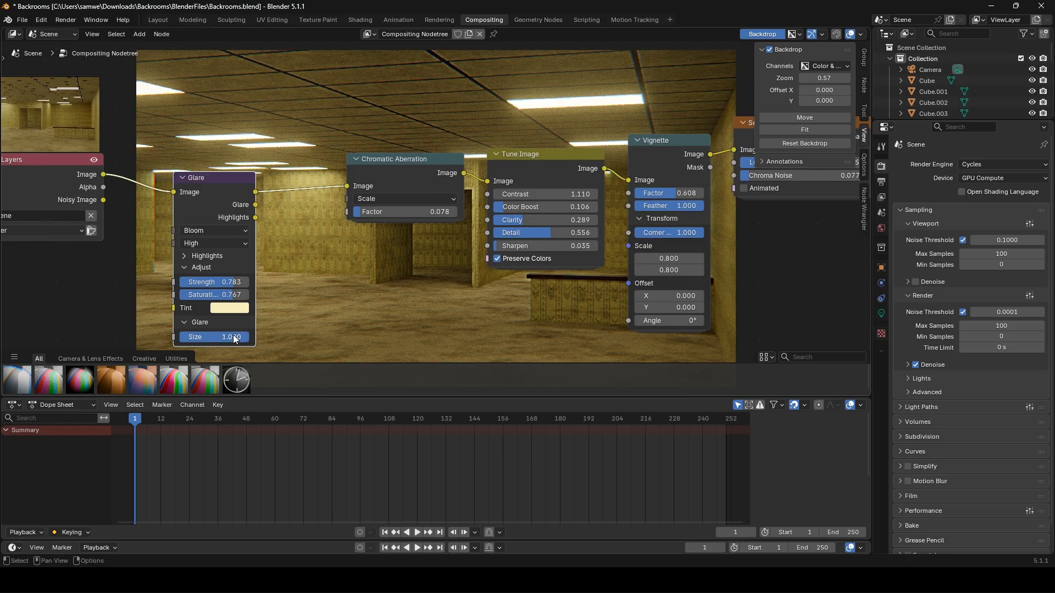
{"action": "left_click", "coordinate": [234, 339]}
{"action": "type", "text": "0.5"}
{"action": "key", "text": "Return"}
{"action": "left_click", "coordinate": [221, 341]}
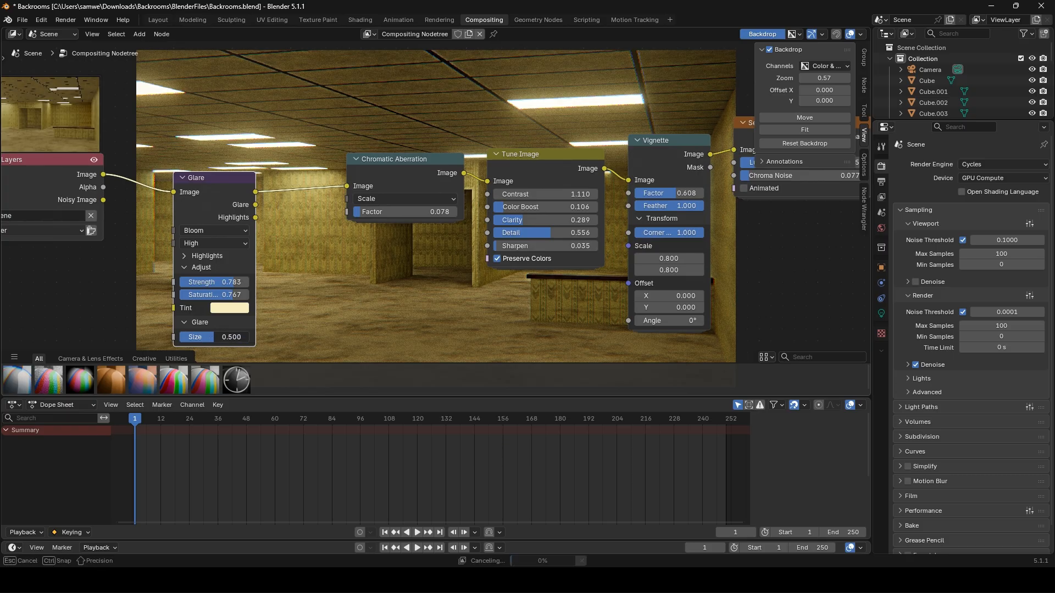
{"action": "scroll", "coordinate": [339, 275], "scroll_direction": "down", "scroll_amount": 5}
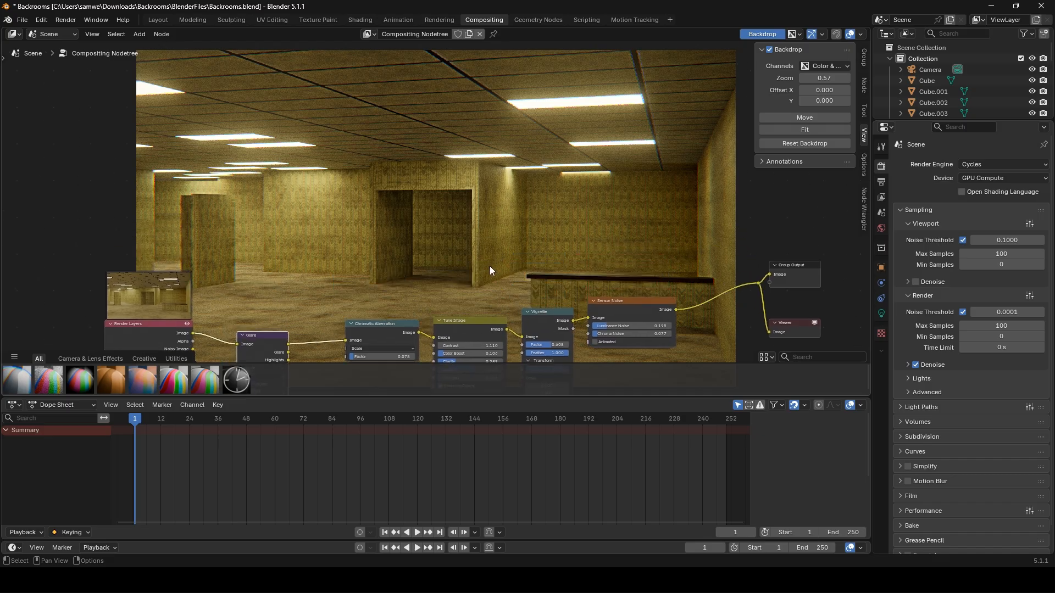
{"action": "middle_click_drag", "start_coordinate": [490, 266], "coordinate": [500, 226]}
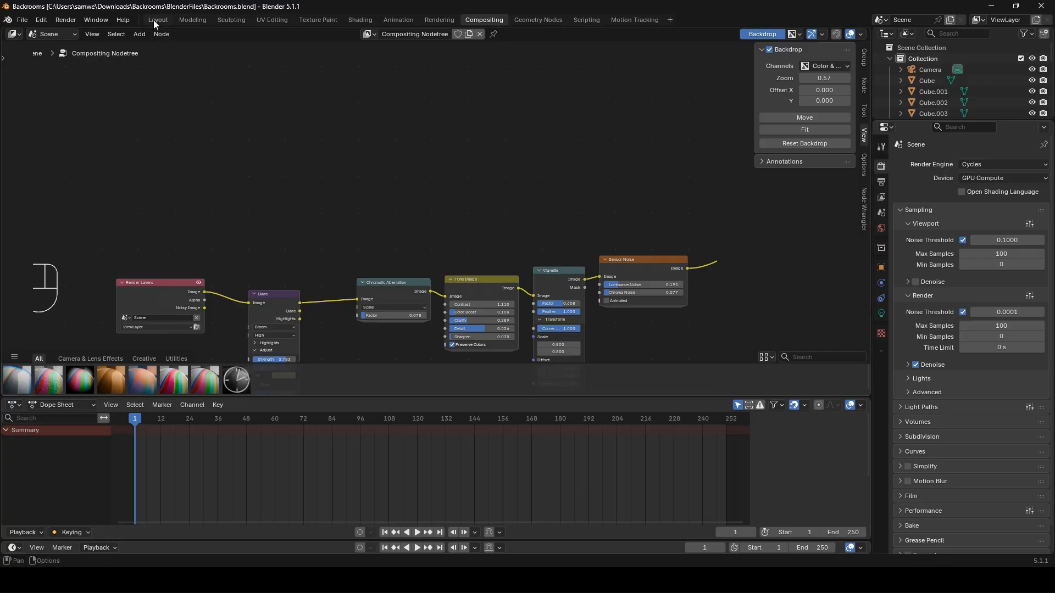
- Switch to the Layout workspace and rename the ceiling plane as Ceiling
{"action": "left_click", "coordinate": [155, 20]}
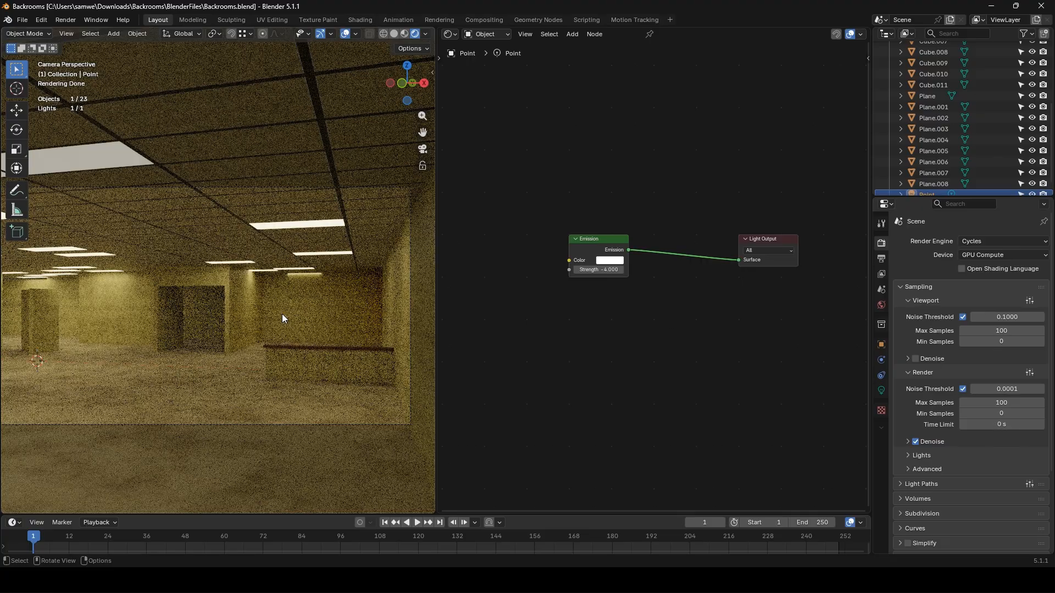
{"action": "middle_click_drag", "start_coordinate": [275, 364], "coordinate": [308, 316]}
{"action": "left_click", "coordinate": [308, 322]}
{"action": "double_click", "coordinate": [934, 129]}
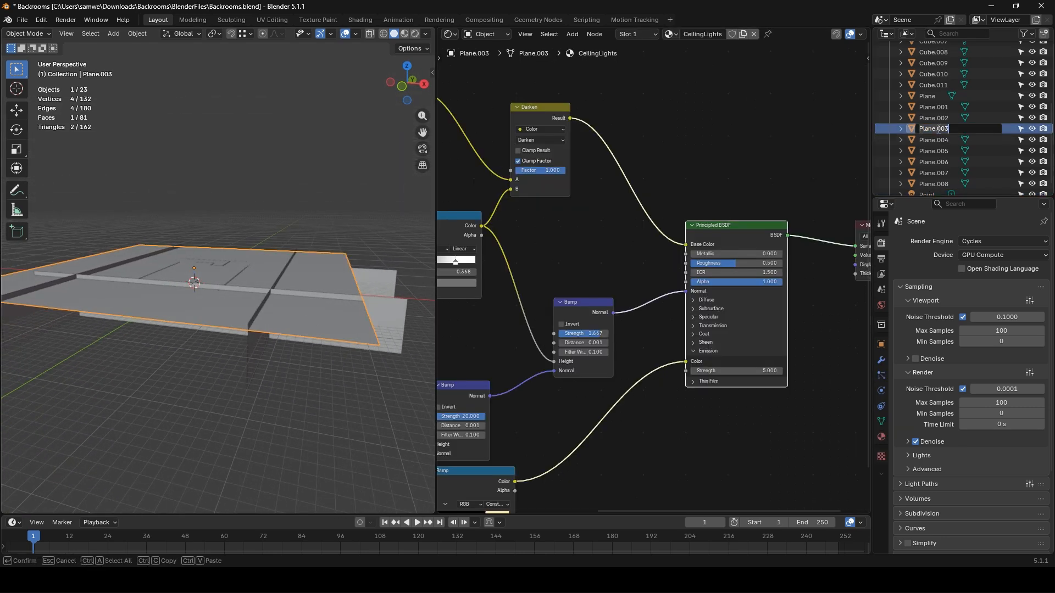
{"action": "type", "text": "Ceiling"}
{"action": "key", "text": "Return"}
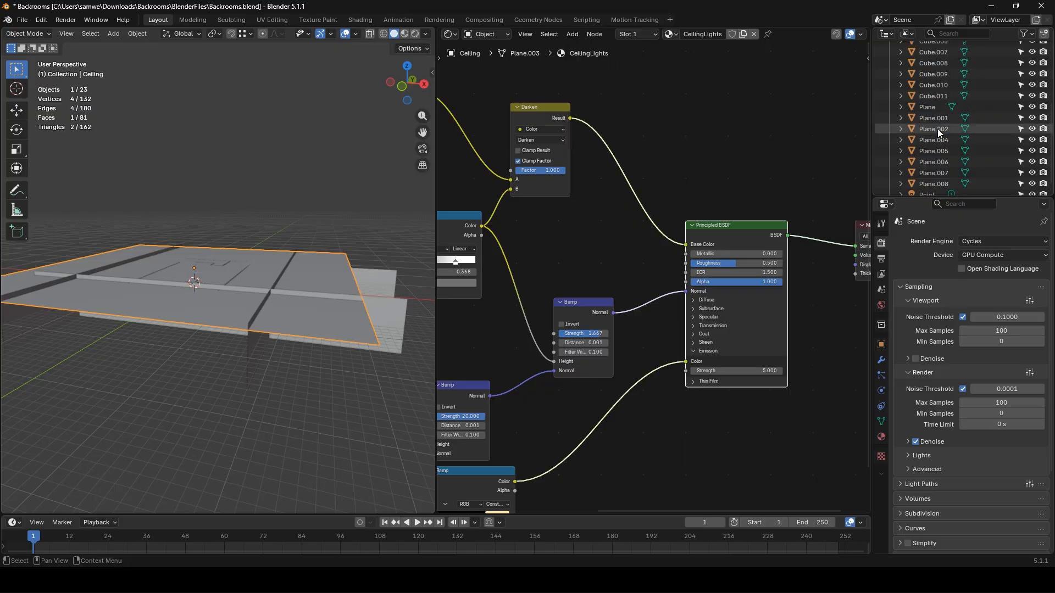
- Move the ceiling plane to a new collection named Ceiling and hide that collection in the viewport
{"action": "key", "text": "m"}
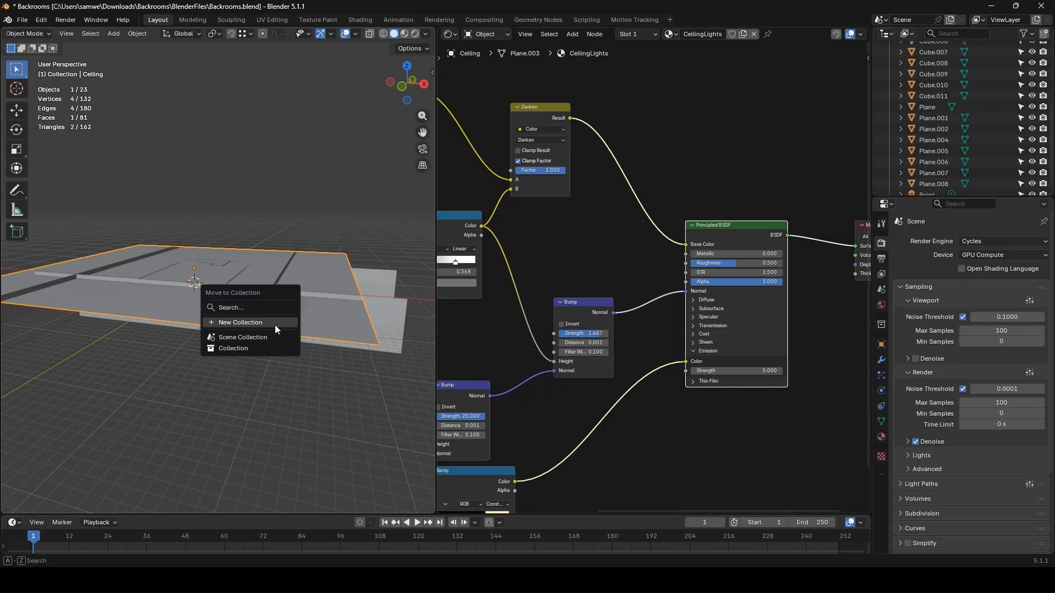
{"action": "left_click", "coordinate": [274, 323]}
{"action": "type", "text": "Ceiling"}
{"action": "key", "text": "Return"}
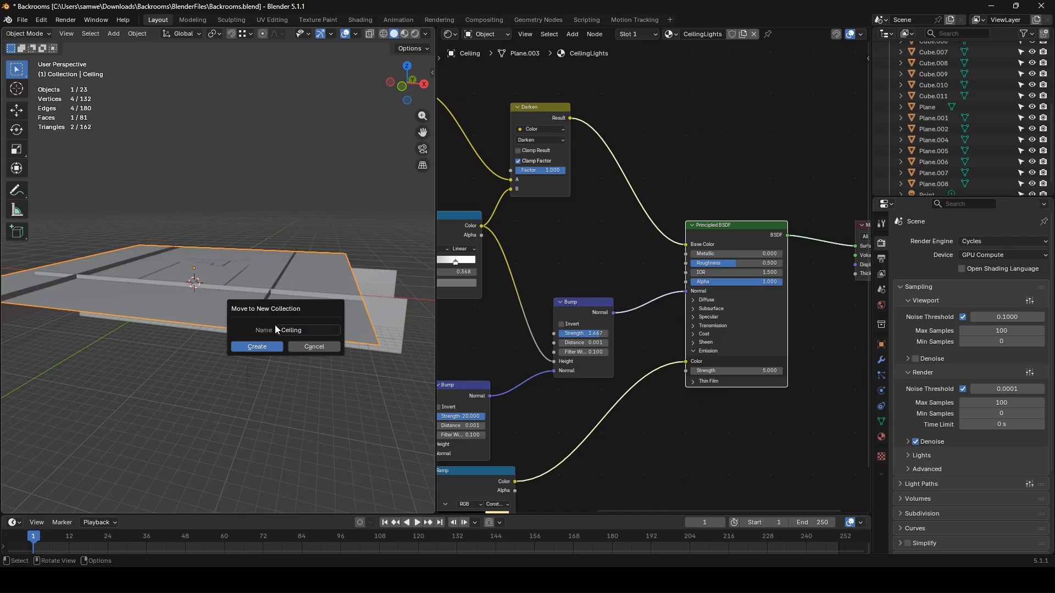
{"action": "left_click", "coordinate": [259, 351]}
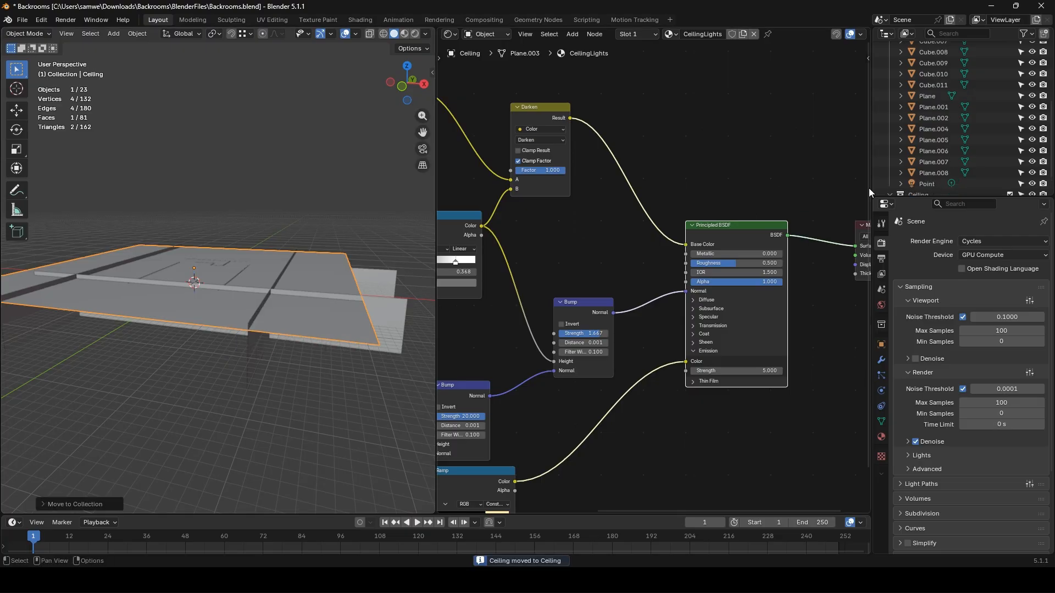
{"action": "scroll", "coordinate": [947, 166], "scroll_direction": "down", "scroll_amount": 1}
{"action": "scroll", "coordinate": [948, 163], "scroll_direction": "down", "scroll_amount": 2}
{"action": "left_click", "coordinate": [1031, 173]}
- Batch rename the four outer vertical planes surrounding the rooms as EnvironmentLightBlockers
{"action": "left_click", "coordinate": [266, 306]}
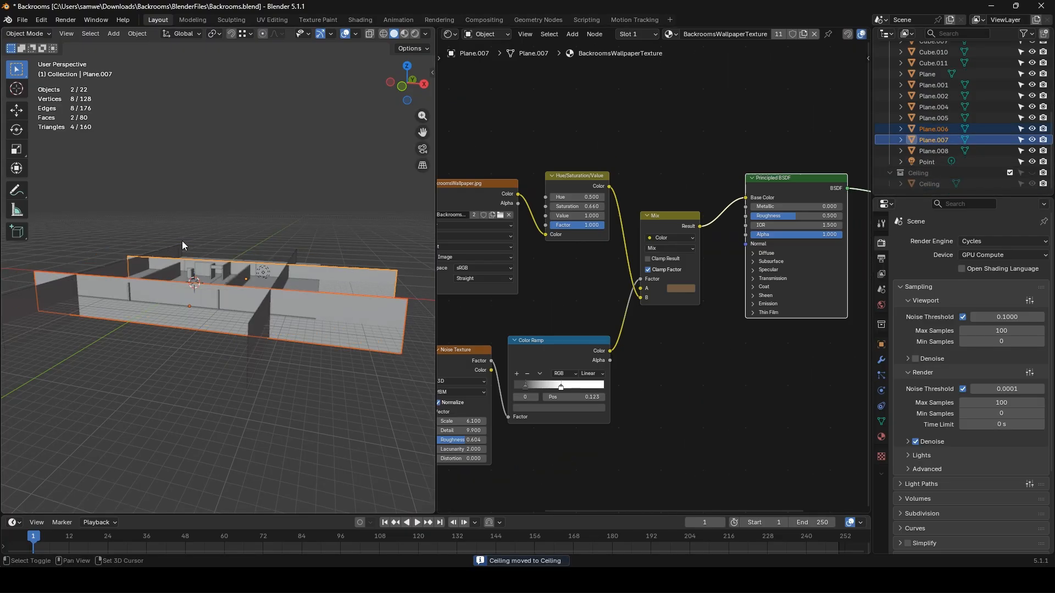
{"action": "left_click", "coordinate": [151, 379], "text": "shift"}
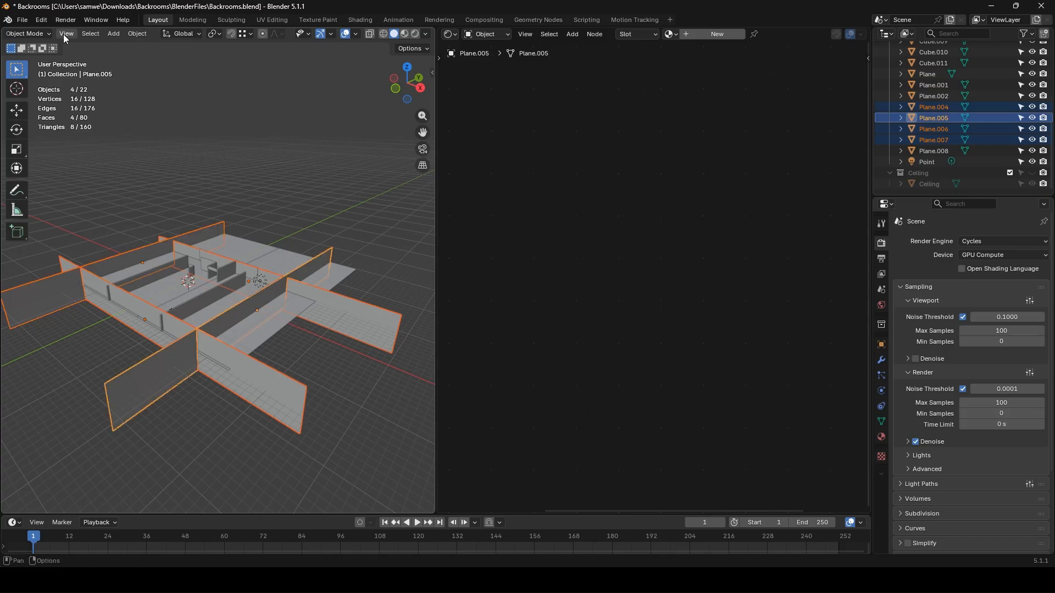
{"action": "left_click", "coordinate": [41, 20]}
{"action": "left_click", "coordinate": [82, 145]}
{"action": "left_click", "coordinate": [110, 156]}
{"action": "left_click", "coordinate": [84, 178]}
{"action": "left_click", "coordinate": [83, 168]}
{"action": "left_click", "coordinate": [88, 178]}
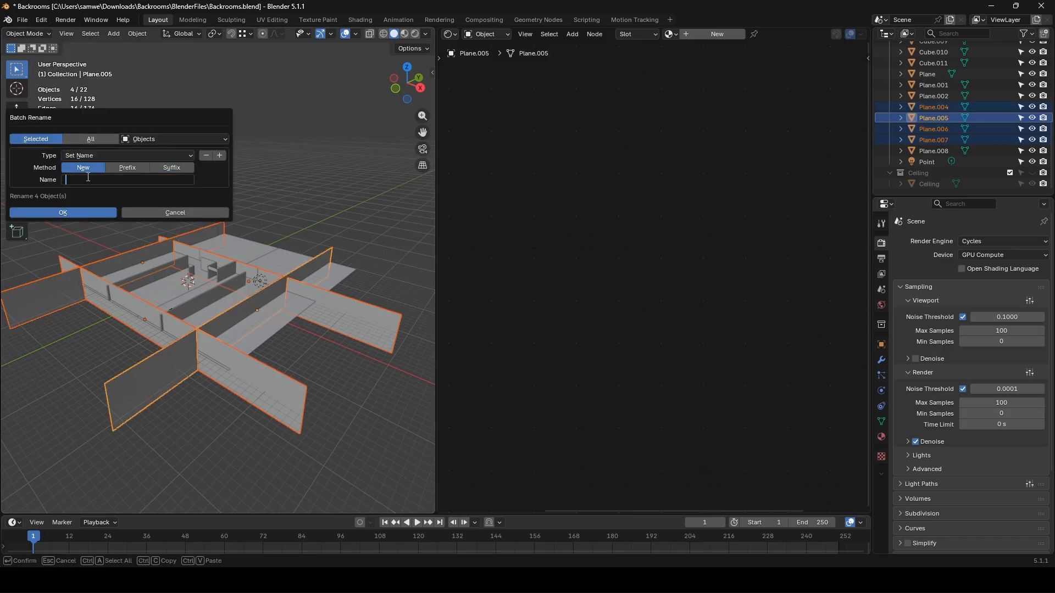
{"action": "type", "text": "LightBlockers"}
{"action": "left_click", "coordinate": [65, 181]}
{"action": "type", "text": "Environment"}
{"action": "left_click", "coordinate": [89, 212]}
- Move the four light-blocking planes to a new EnvironmentLightBlockers collection, hide it, and collapse the finished collections
{"action": "key", "text": "m"}
{"action": "left_click", "coordinate": [164, 324]}
{"action": "type", "text": "EnvironmentLightBlockers"}
{"action": "key", "text": "Return"}
{"action": "key", "text": "Return"}
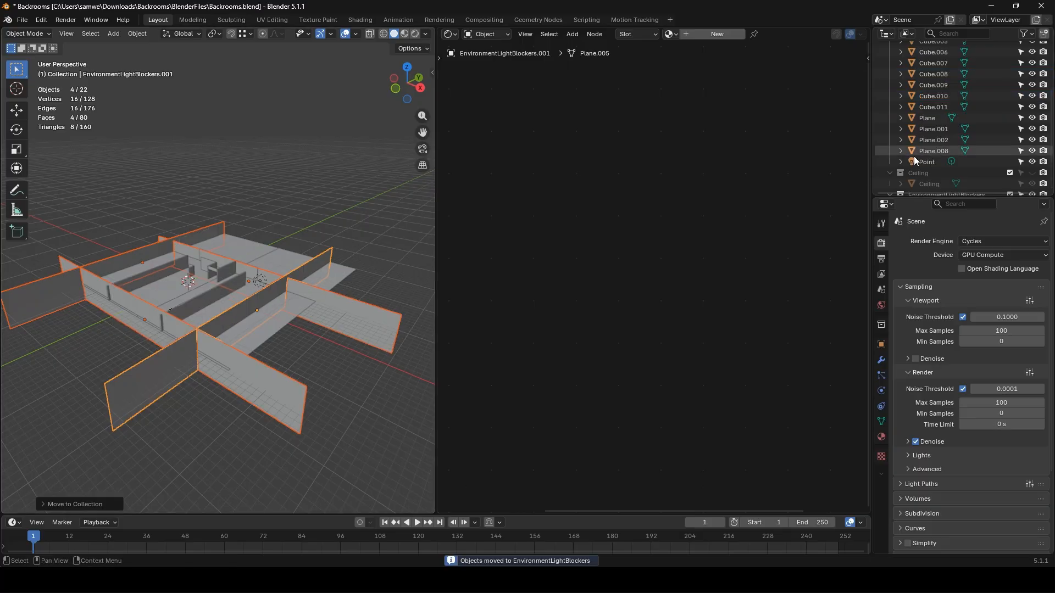
{"action": "scroll", "coordinate": [915, 156], "scroll_direction": "down", "scroll_amount": 2}
{"action": "left_click", "coordinate": [1031, 140]}
{"action": "left_click", "coordinate": [890, 140]}
{"action": "left_click", "coordinate": [890, 162]}
{"action": "scroll", "coordinate": [216, 319], "scroll_direction": "up", "scroll_amount": 4}
- Batch rename the four floor planes as Floor
{"action": "left_click", "coordinate": [220, 384]}
{"action": "left_click", "coordinate": [110, 291], "text": "shift"}
{"action": "left_click", "coordinate": [41, 20]}
{"action": "left_click", "coordinate": [82, 145]}
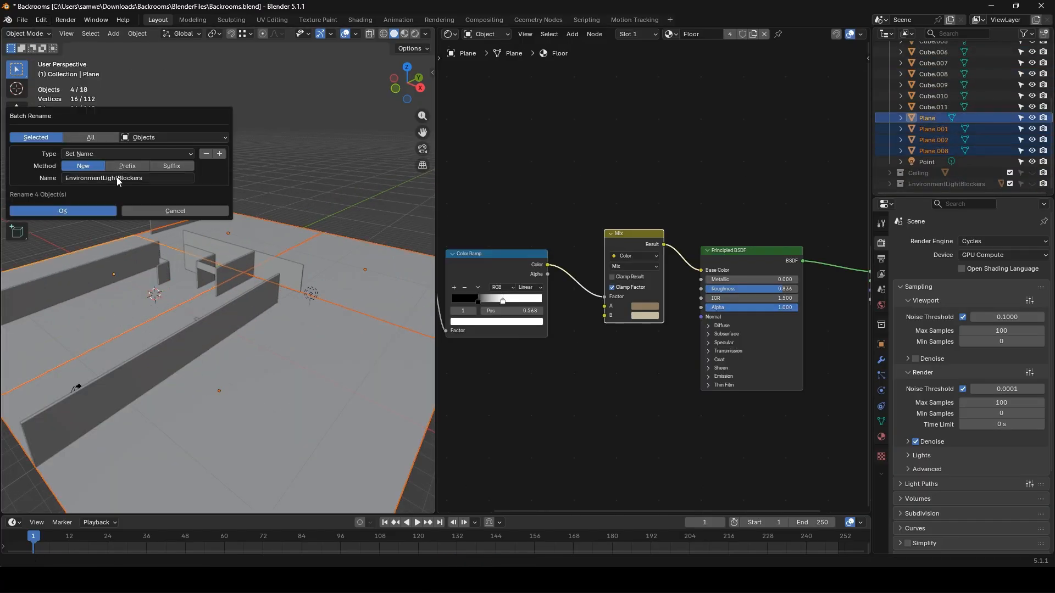
{"action": "left_click", "coordinate": [121, 178]}
{"action": "type", "text": "Floor"}
{"action": "left_click", "coordinate": [94, 212]}
- Move the floor planes to a new collection named Floor, then hide and collapse it
{"action": "key", "text": "m"}
{"action": "left_click", "coordinate": [135, 256]}
{"action": "type", "text": "Floor"}
{"action": "key", "text": "Return"}
{"action": "key", "text": "Return"}
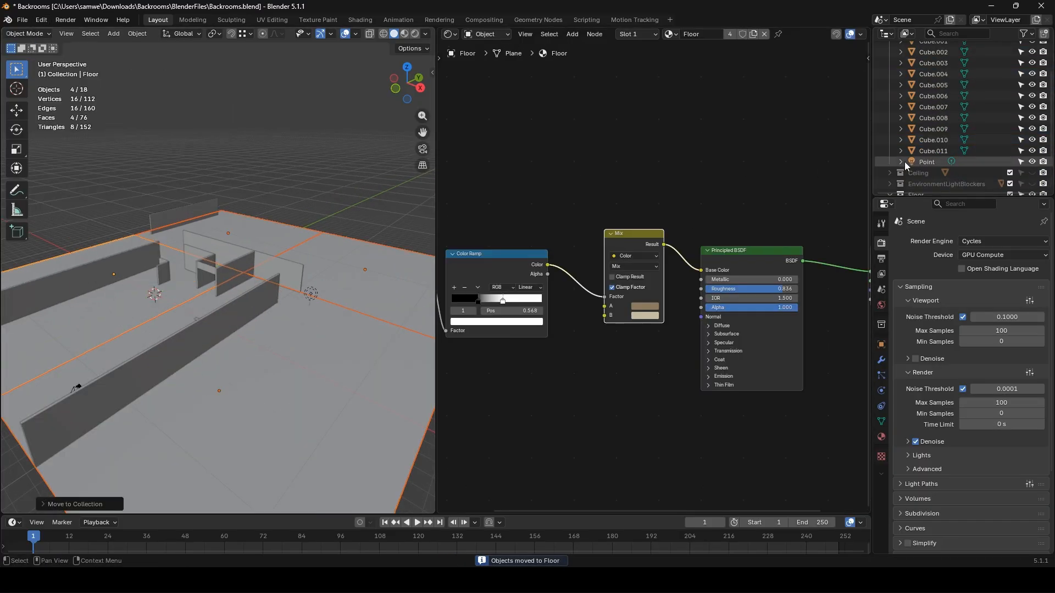
{"action": "scroll", "coordinate": [907, 165], "scroll_direction": "down", "scroll_amount": 2}
{"action": "left_click", "coordinate": [1032, 140]}
{"action": "left_click", "coordinate": [889, 141]}
- Select all twelve wall cubes and batch rename them as Walls
{"action": "left_click", "coordinate": [264, 259]}
{"action": "left_click", "coordinate": [184, 216], "text": "shift"}
{"action": "key", "text": "ctrl+z"}
{"action": "key", "text": "ctrl+z"}
{"action": "middle_click_drag", "start_coordinate": [137, 352], "coordinate": [357, 351]}
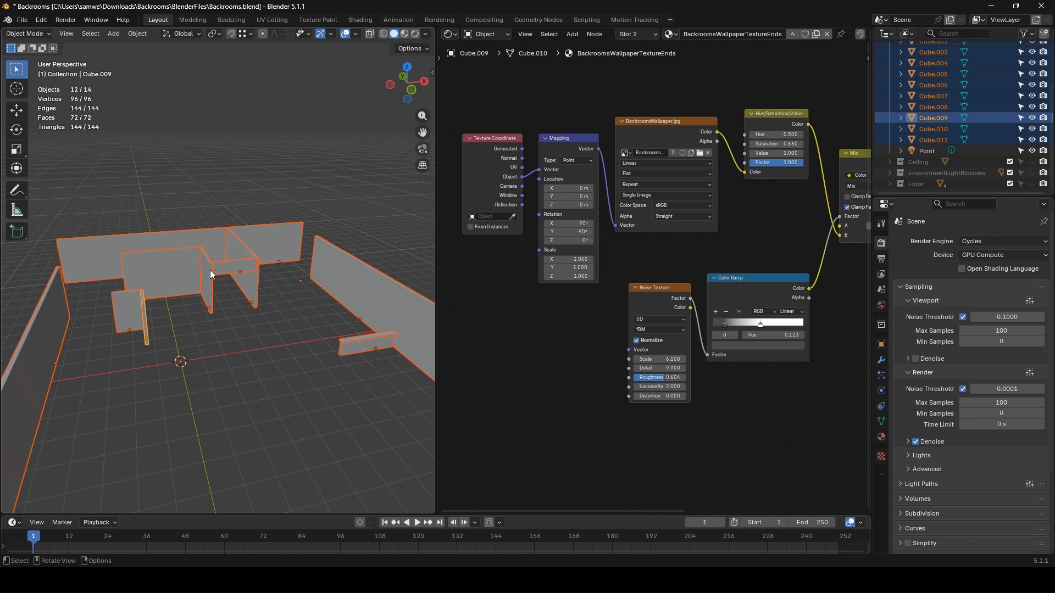
{"action": "middle_click_drag", "start_coordinate": [210, 270], "coordinate": [209, 331]}
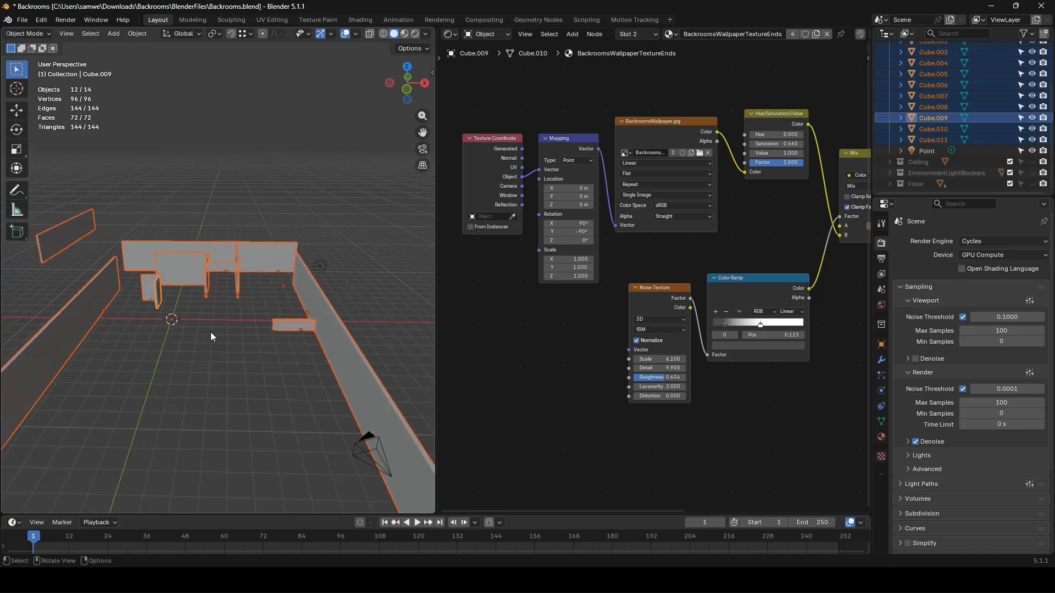
{"action": "left_click", "coordinate": [41, 21]}
{"action": "left_click", "coordinate": [75, 137]}
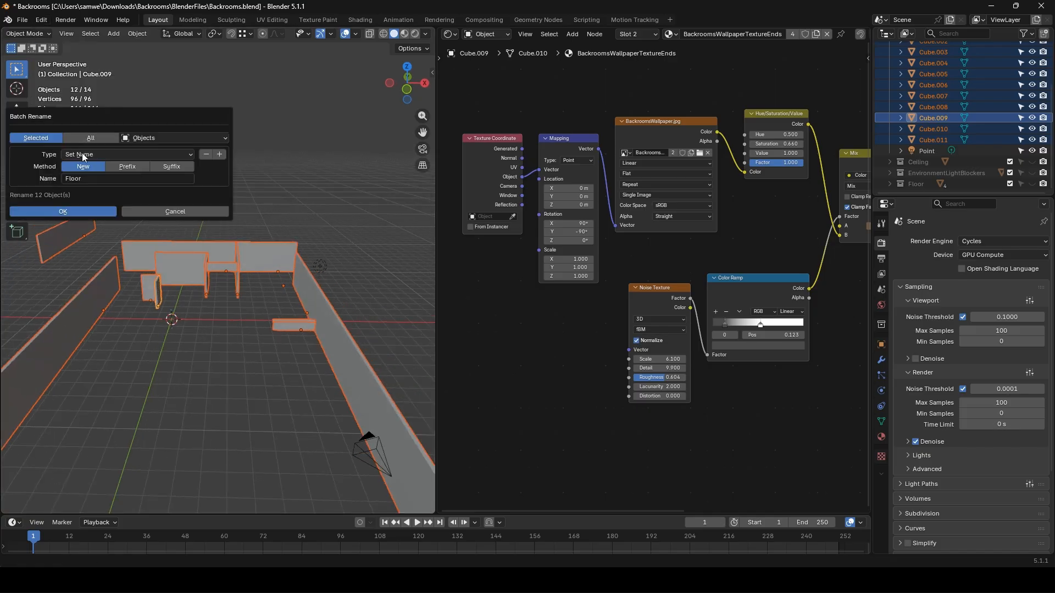
{"action": "left_click", "coordinate": [99, 178]}
{"action": "type", "text": "Walls"}
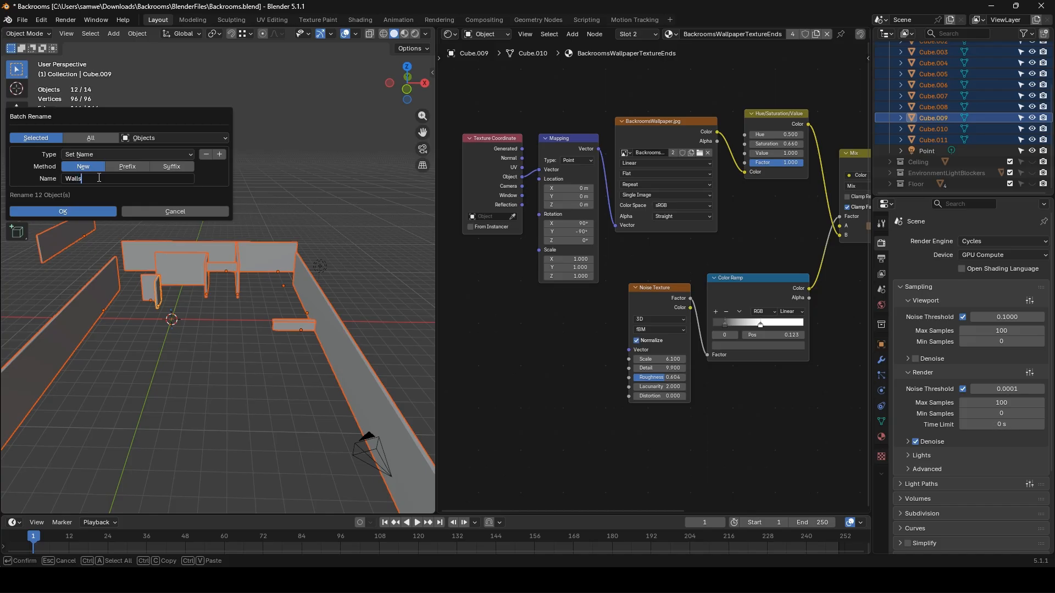
{"action": "key", "text": "Return"}
{"action": "left_click", "coordinate": [90, 212]}
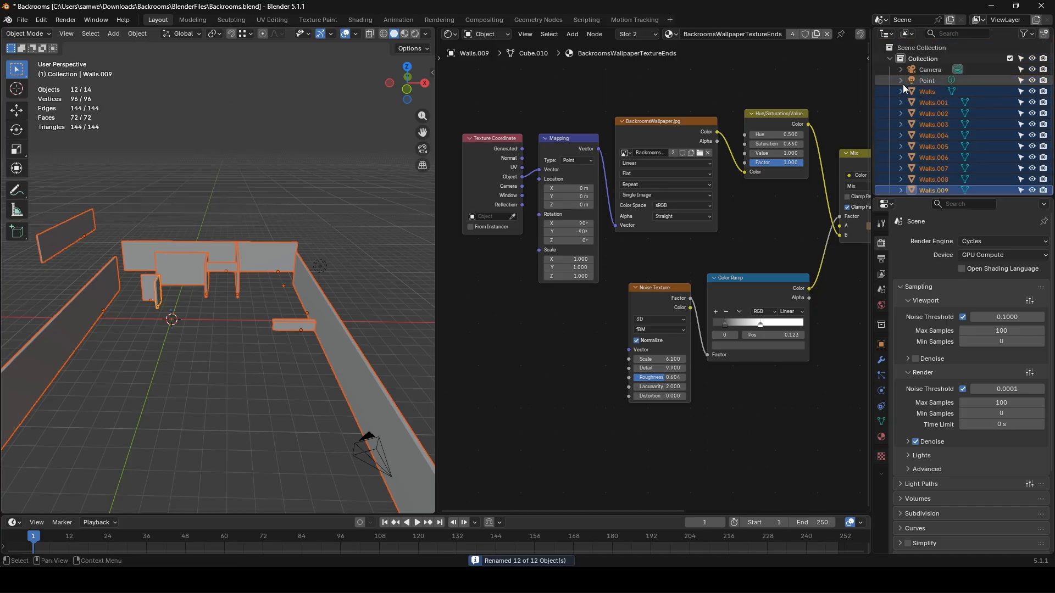
- Move the wall objects to a new collection named Walls, then hide and collapse it
{"action": "key", "text": "m"}
{"action": "left_click", "coordinate": [243, 323]}
{"action": "type", "text": "Walls"}
{"action": "key", "text": "Return"}
{"action": "left_click", "coordinate": [226, 343]}
{"action": "left_click", "coordinate": [1031, 124]}
{"action": "left_click", "coordinate": [889, 125]}
- Move the camera and point light to a new collection named LightsandCameras, then hide that collection
{"action": "key", "text": "shift+a"}
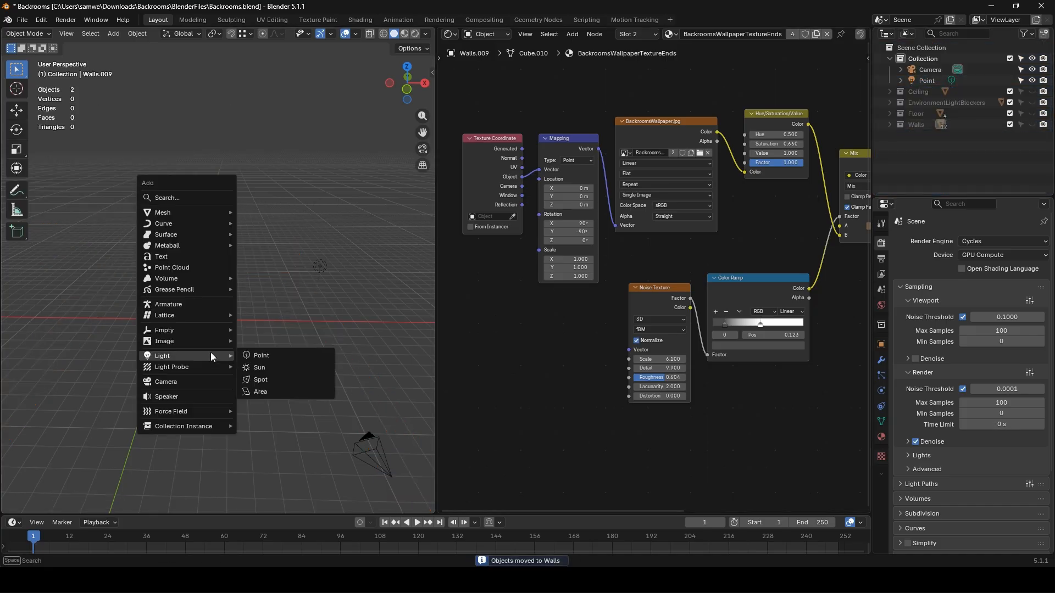
{"action": "left_click_drag", "start_coordinate": [137, 165], "coordinate": [398, 482]}
{"action": "key", "text": "m"}
{"action": "left_click", "coordinate": [261, 368]}
{"action": "type", "text": "LightsandCameras"}
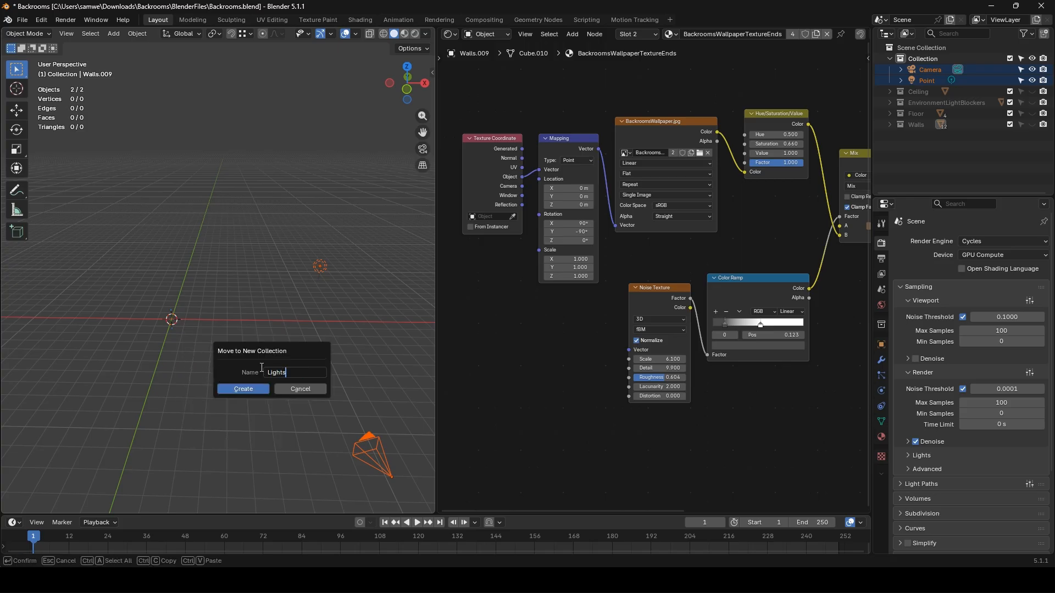
{"action": "left_click", "coordinate": [244, 389]}
{"action": "key", "text": "m"}
{"action": "left_click", "coordinate": [1032, 113]}
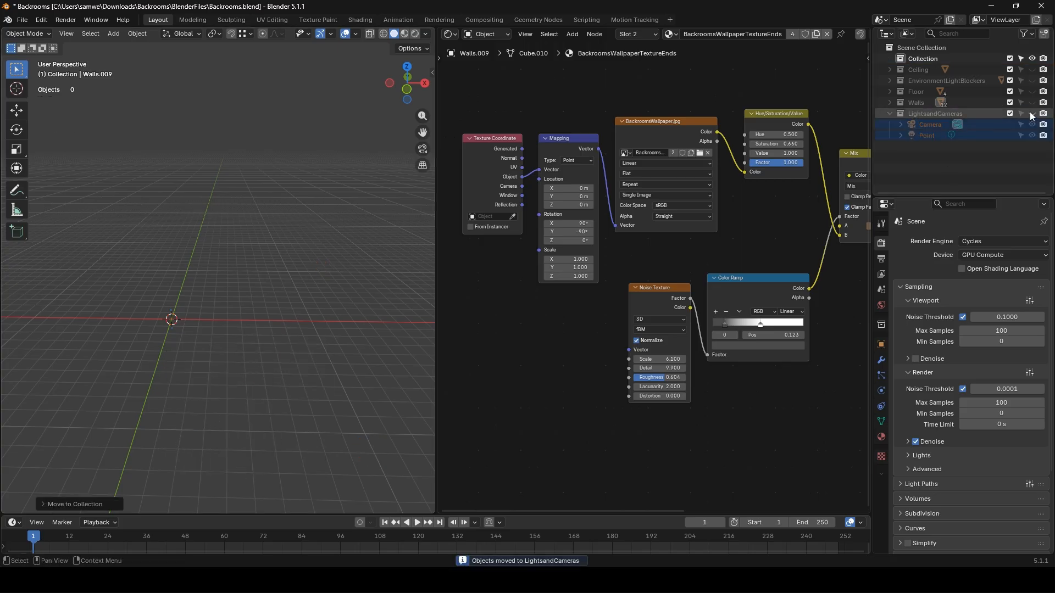
- Create a new collection directly under the Scene Collection and name it ModelledBackrooms
{"action": "left_click", "coordinate": [922, 51]}
{"action": "key", "text": "c"}
{"action": "double_click", "coordinate": [924, 146]}
{"action": "type", "text": "ModelledBackrooms"}
{"action": "key", "text": "Return"}
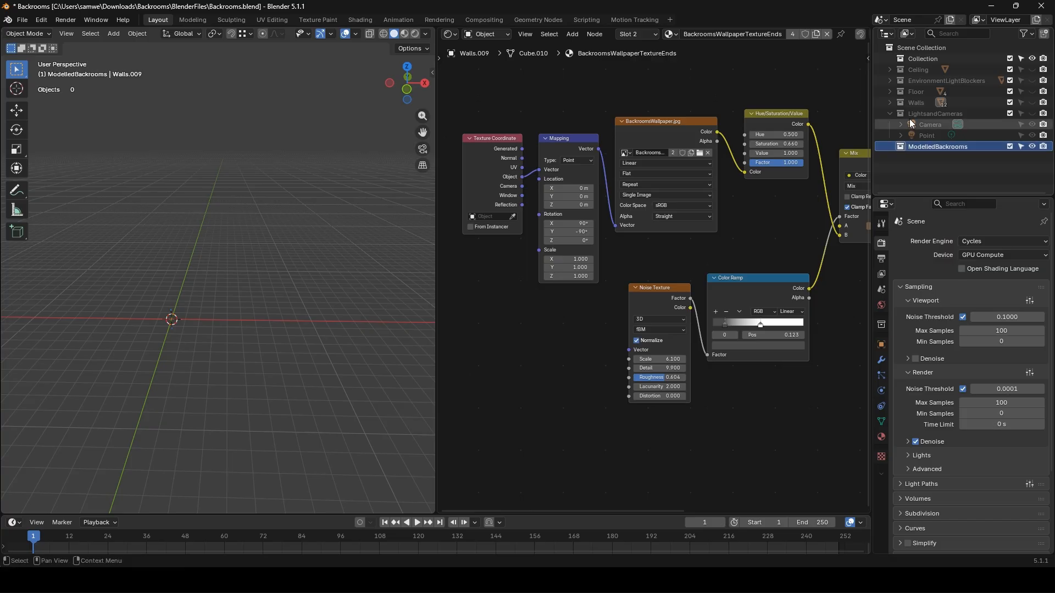
- Nest the Ceiling, EnvironmentLightBlockers, Floor, Walls and LightsandCameras collections inside ModelledBackrooms and collapse LightsandCameras
{"action": "left_click", "coordinate": [927, 70]}
{"action": "left_click", "coordinate": [930, 115], "text": "shift"}
{"action": "left_click_drag", "start_coordinate": [931, 114], "coordinate": [932, 146]}
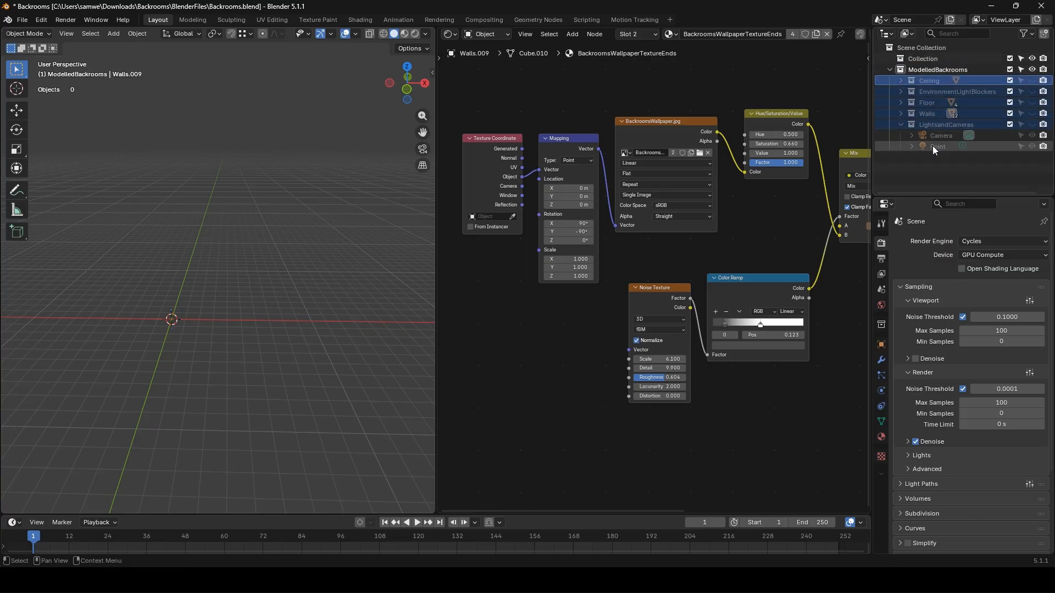
{"action": "left_click", "coordinate": [902, 124]}
- Unhide the five nested collections, then hide and collapse the parent ModelledBackrooms collection
{"action": "left_click", "coordinate": [1032, 81]}
{"action": "left_click_drag", "start_coordinate": [1032, 92], "coordinate": [1031, 124]}
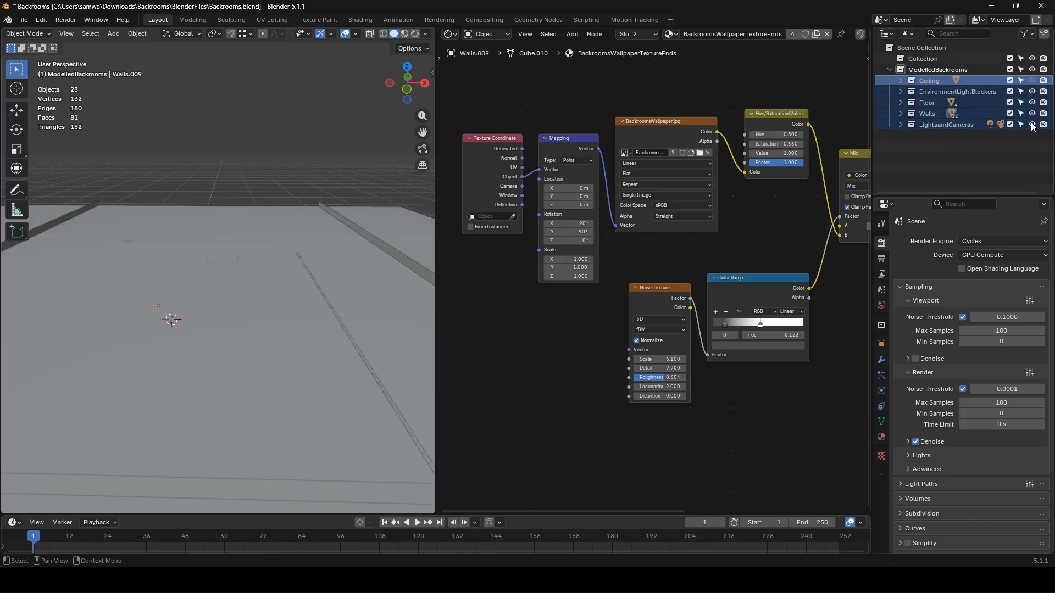
{"action": "left_click", "coordinate": [1031, 69]}
{"action": "left_click", "coordinate": [889, 69]}
- Delete the leftover empty collection named Collection and save the Backrooms file
{"action": "left_click", "coordinate": [928, 60]}
{"action": "key", "text": "x"}
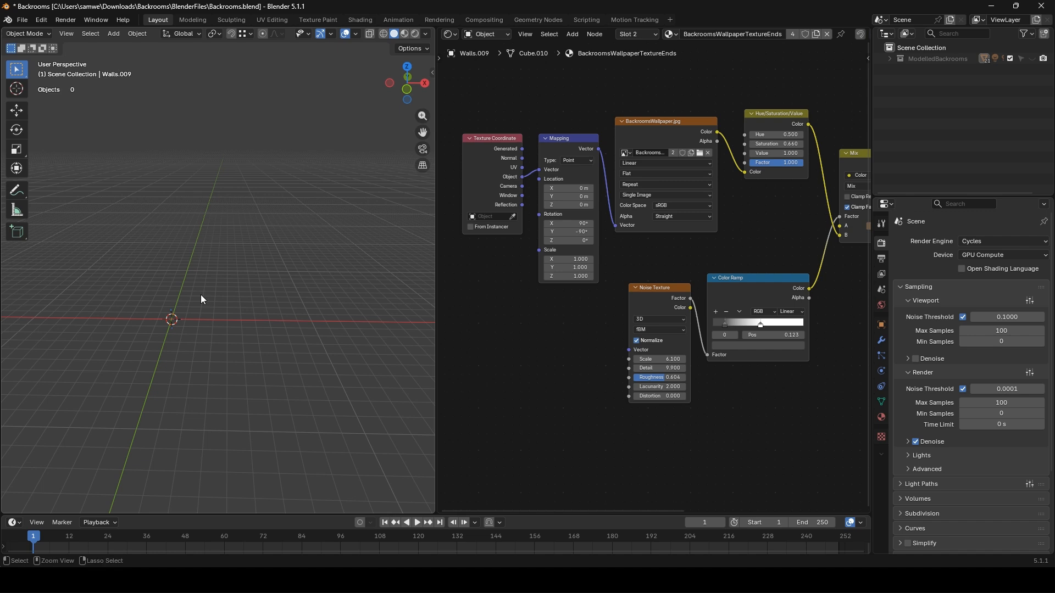
{"action": "key", "text": "ctrl+s"}
{"action": "middle_click_drag", "start_coordinate": [189, 331], "coordinate": [272, 323]}
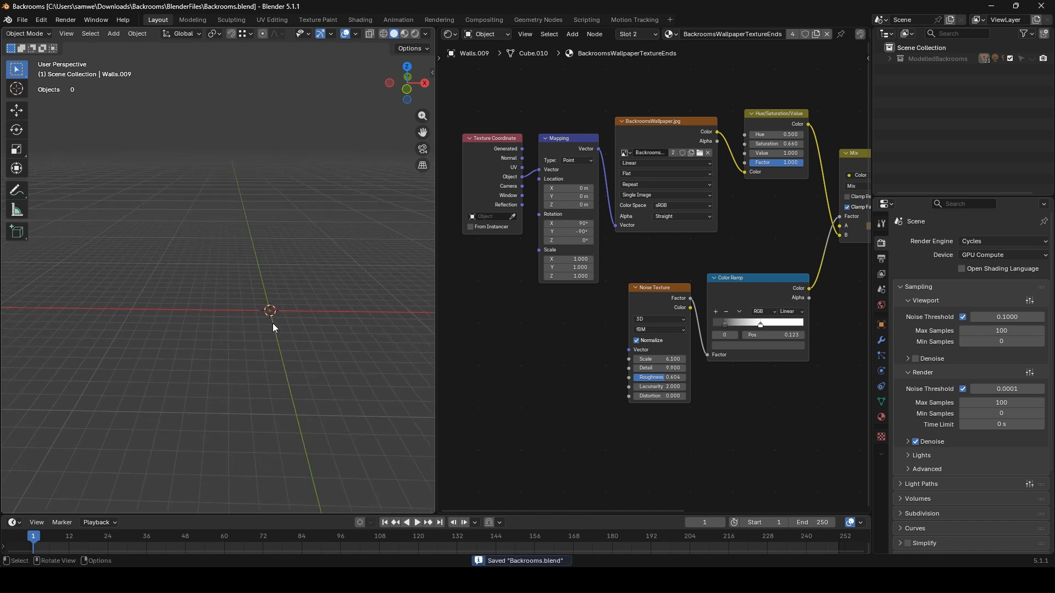